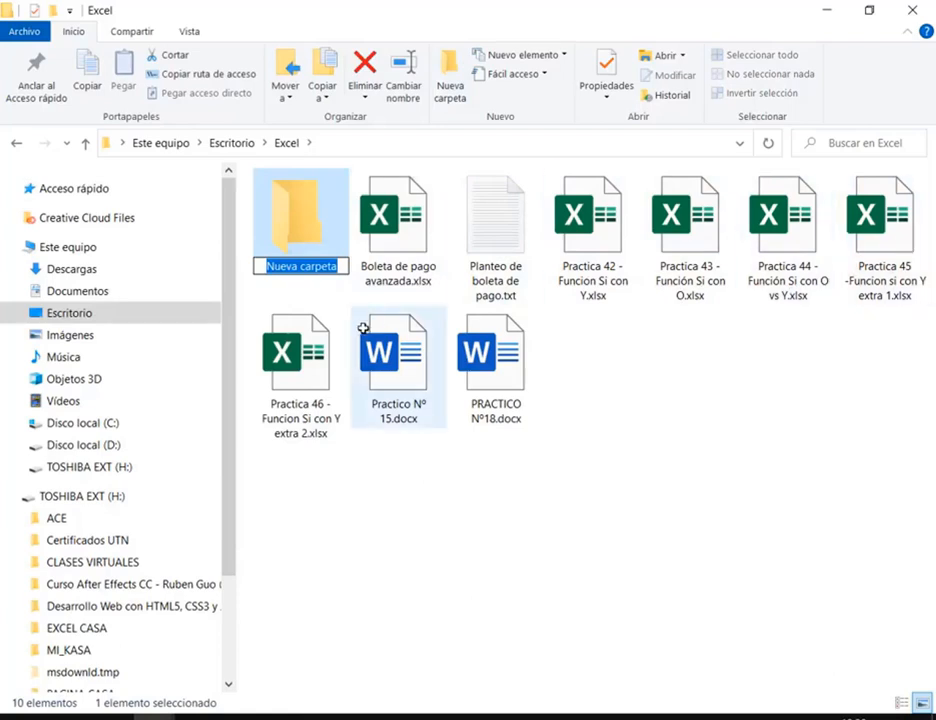
- Move the Practica 46, Practico Nº 15 and PRACTICO Nº18 files into Nueva carpeta and open the Practica 42 - Funcion Si con Y.xlsx workbook
left_click_drag(286, 493, 585, 365)
left_click_drag(328, 350, 321, 226)
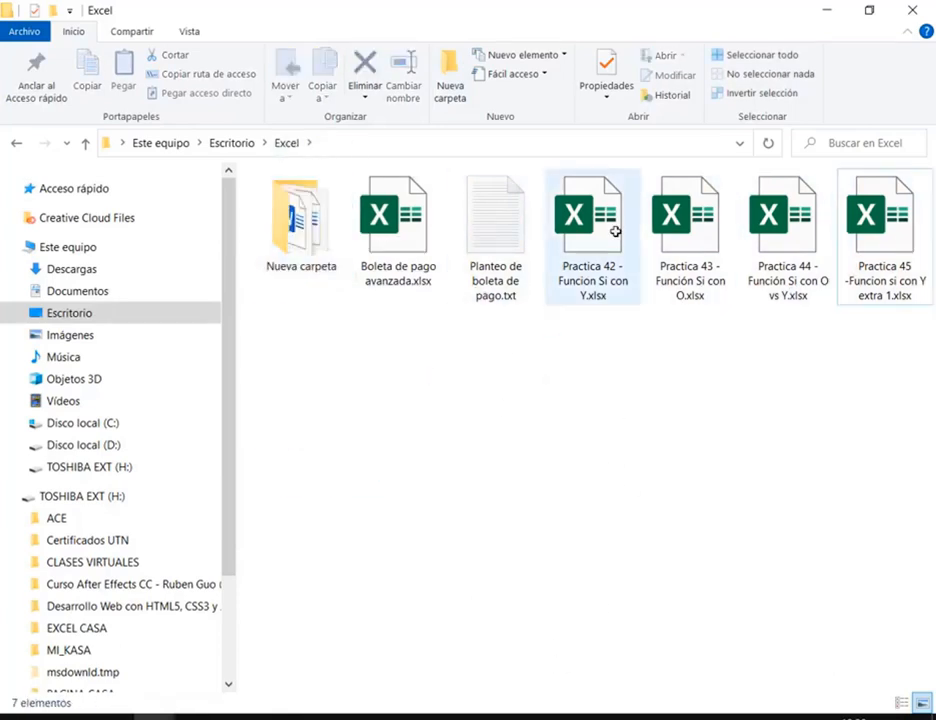
double_click(614, 178)
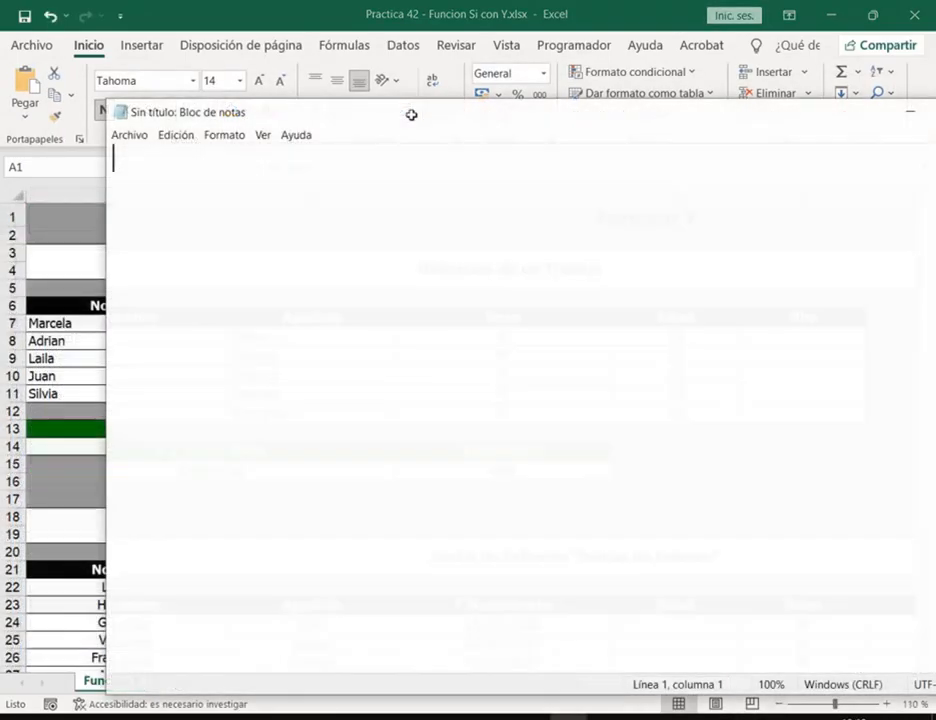
- Write the heading FUNCIÓN SI CON Y in a blank Notepad document
type("FUNCI")
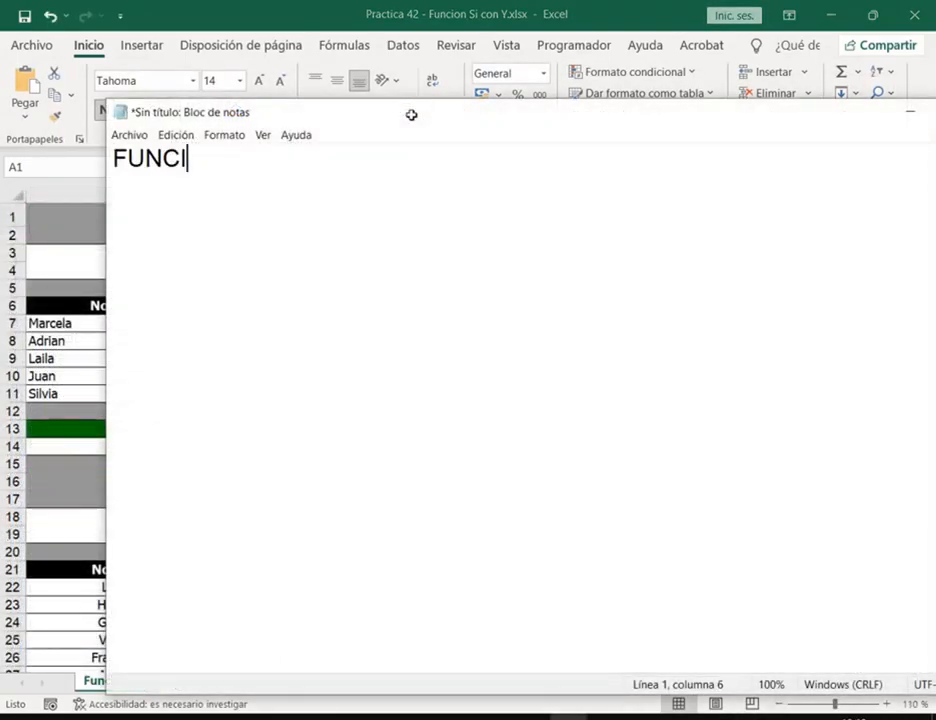
type("ÓN SI CON Y")
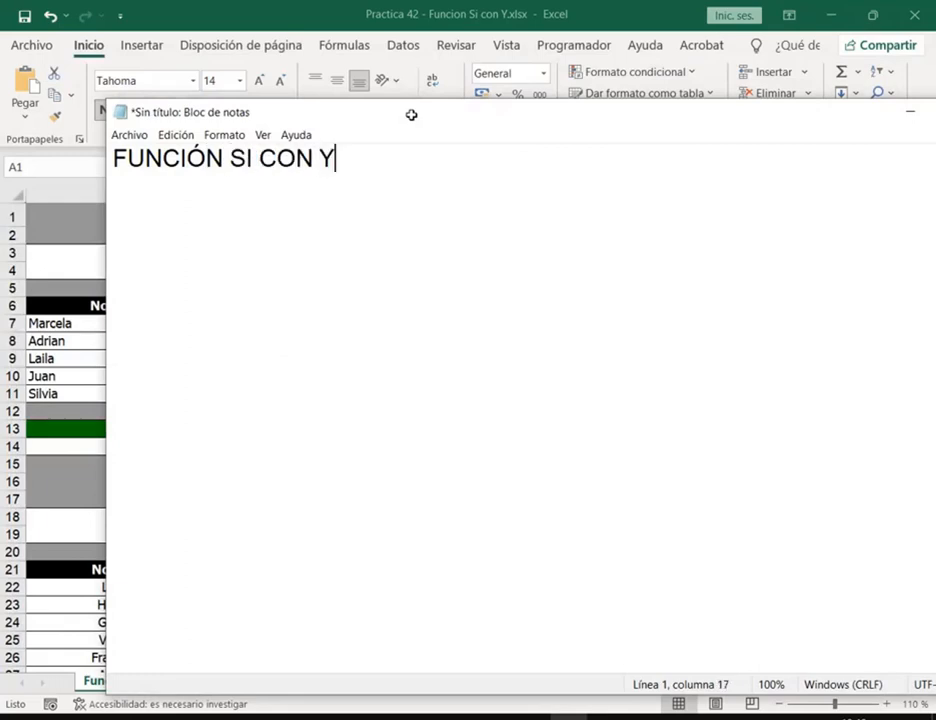
key("Return")
key("Return")
key("Return")
key("Return")
type("FUNCIÓ")
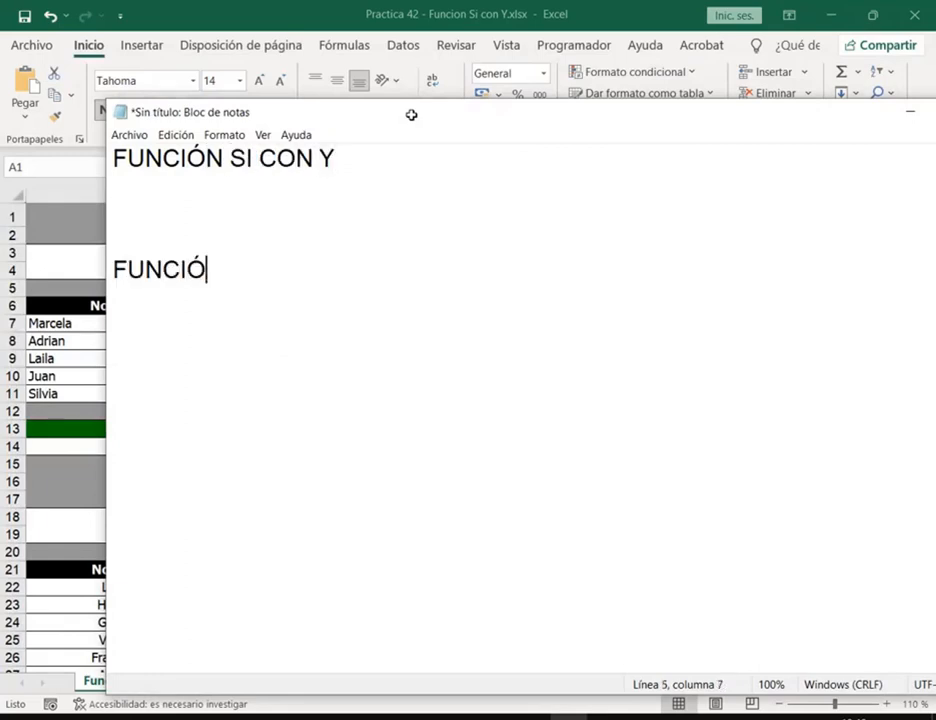
type("N SI CON O")
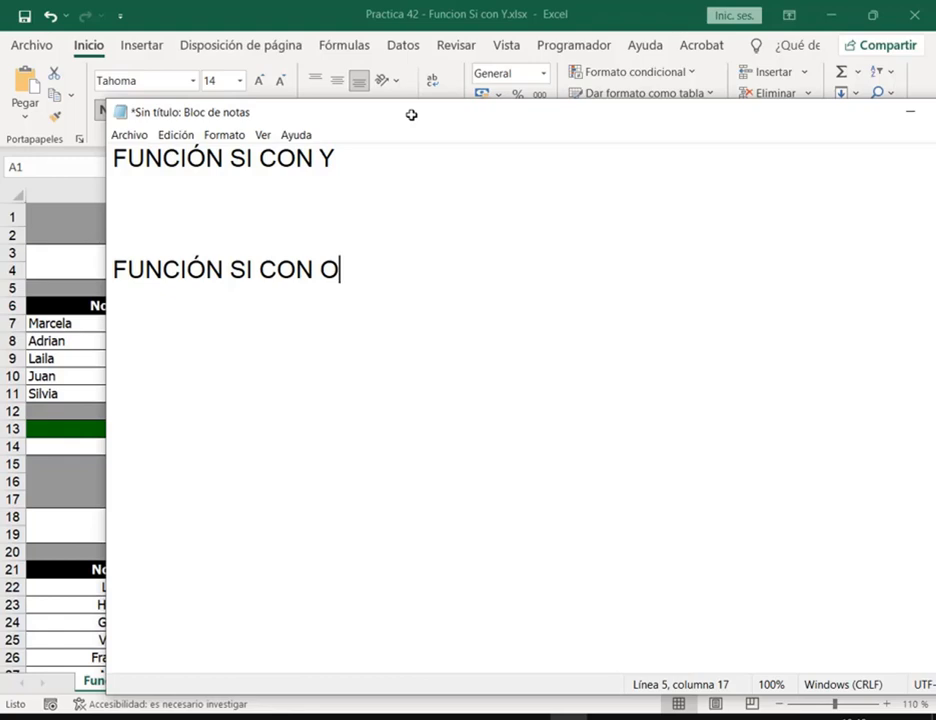
key("shift+Home")
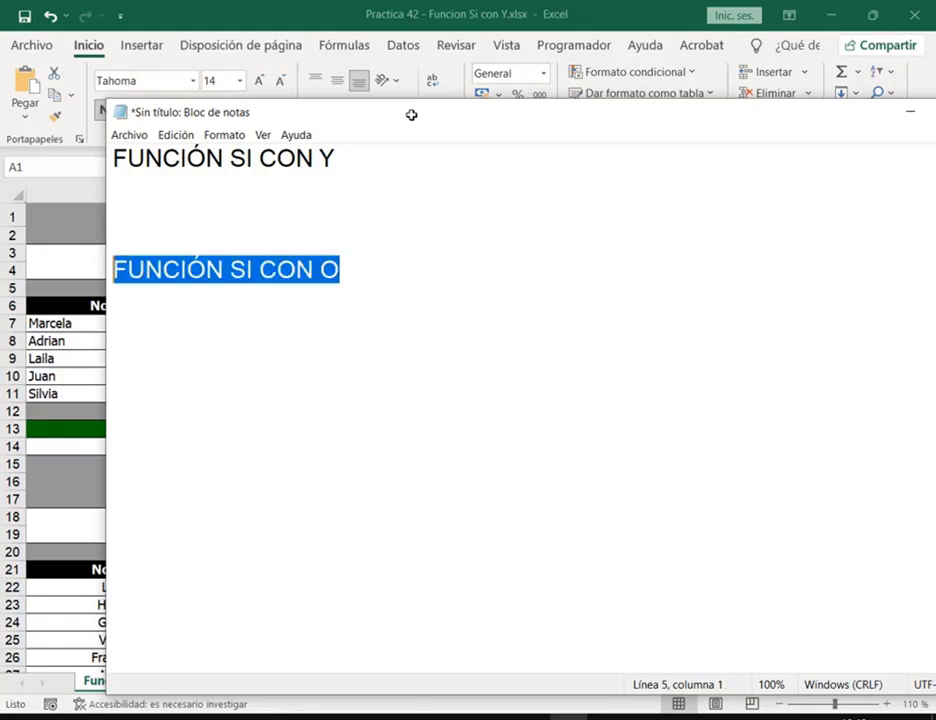
key("BackSpace")
key("BackSpace")
key("BackSpace")
key("BackSpace")
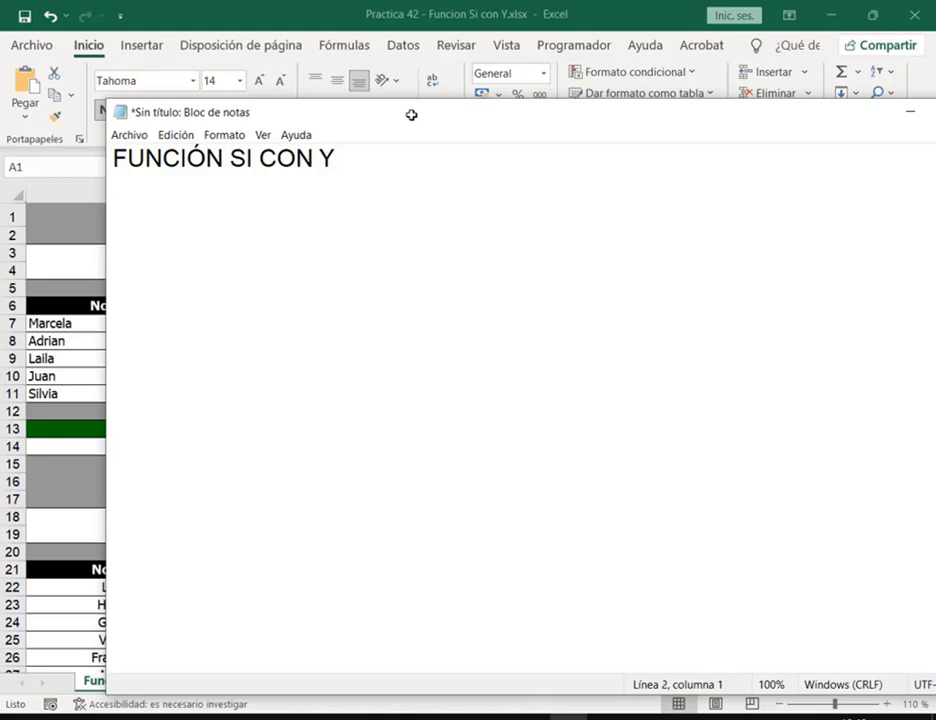
key("shift+Up")
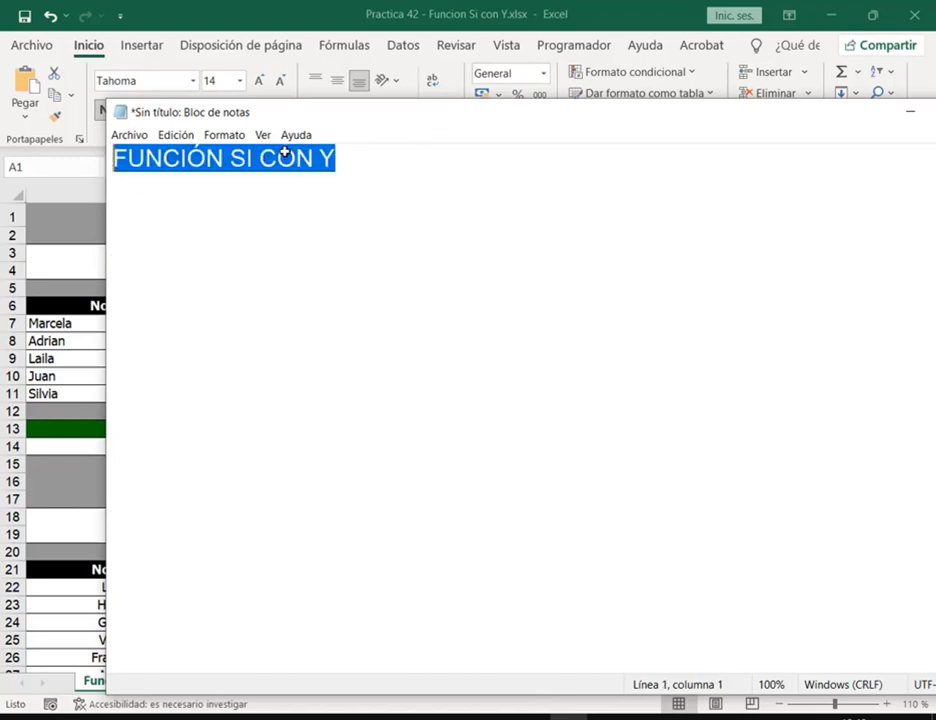
left_click(345, 158)
double_click(338, 158)
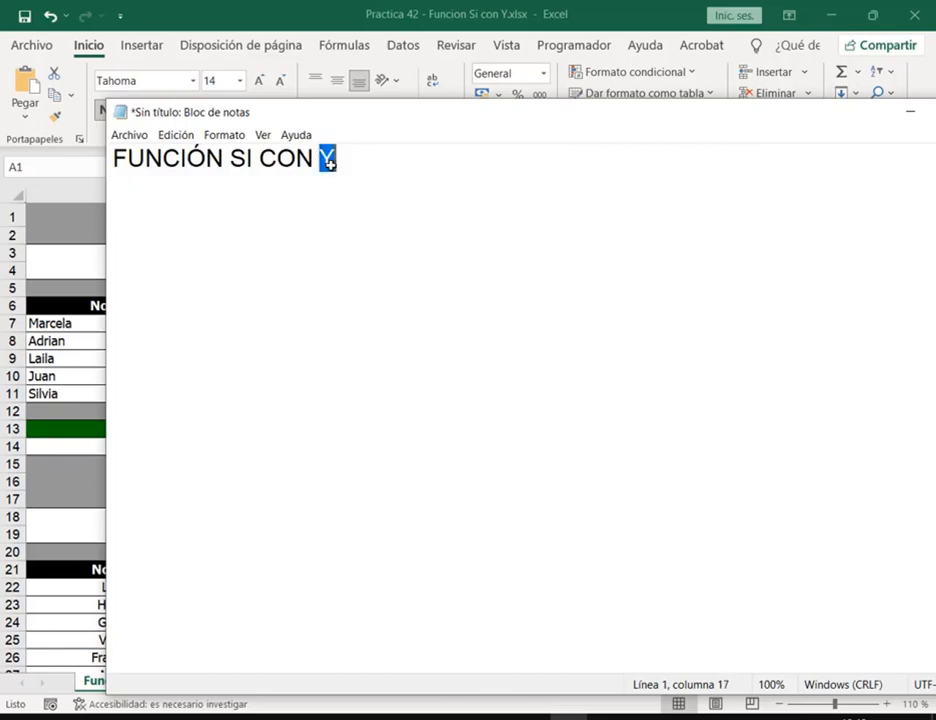
key("Down")
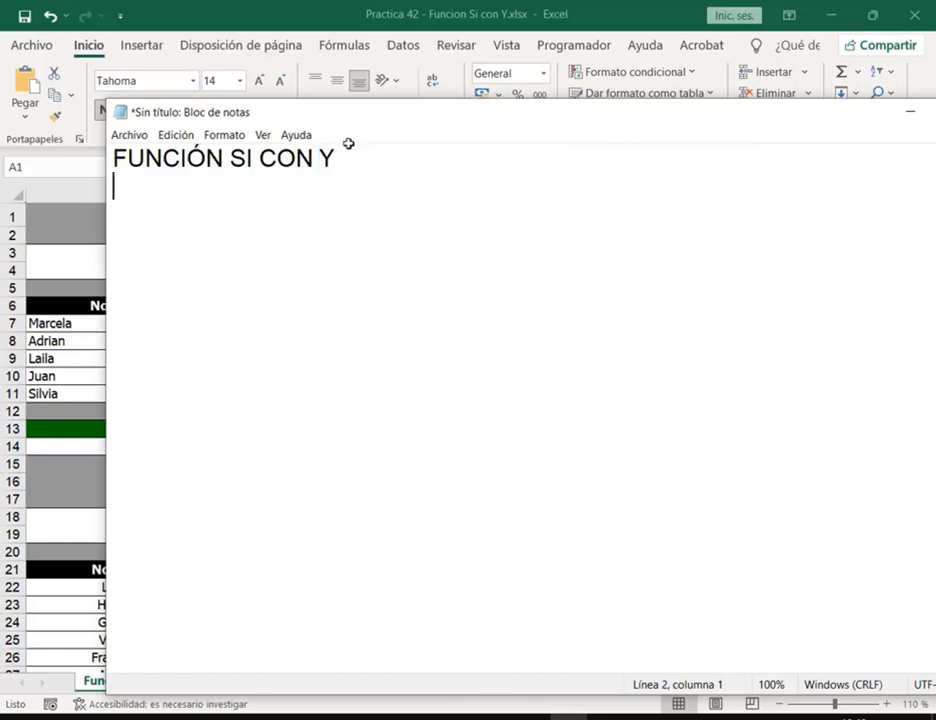
left_click(340, 158)
key("shift+Left")
key("shift+Left")
key("shift+Left")
key("shift+Left")
key("shift+Left")
key("shift+Left")
key("shift+Left")
key("shift+Left")
key("shift+Left")
key("shift+Left")
key("shift+Left")
- Start the syntax formula =SI(Y( two lines below the FUNCIÓN SI CON Y heading
left_click(382, 167)
key("Return")
key("Return")
left_click_drag(109, 147, 260, 170)
key("Escape")
type("=SI")
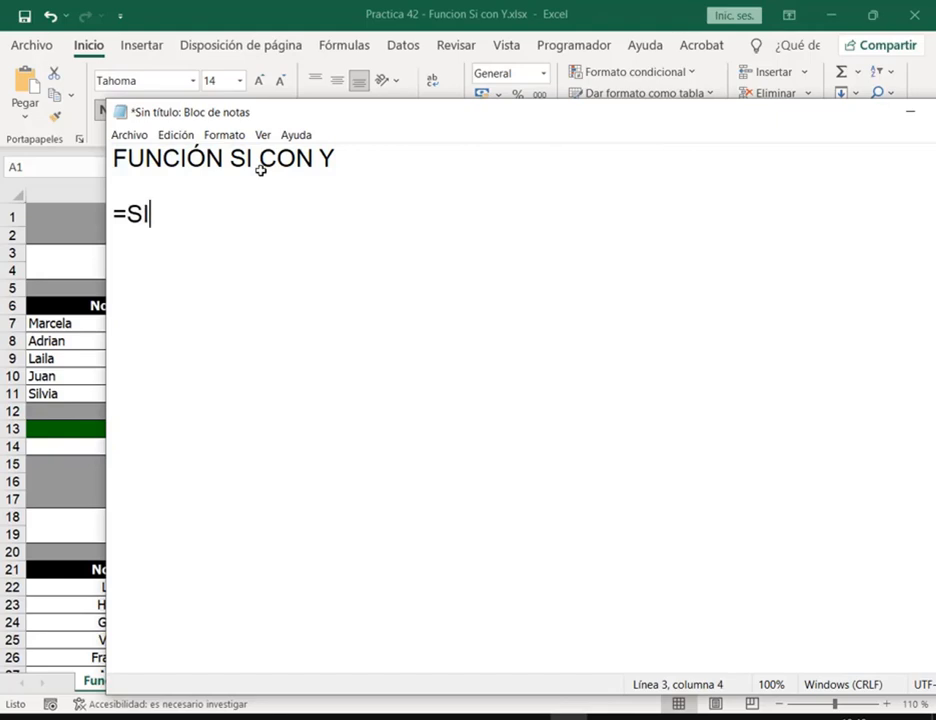
type("(Y(")
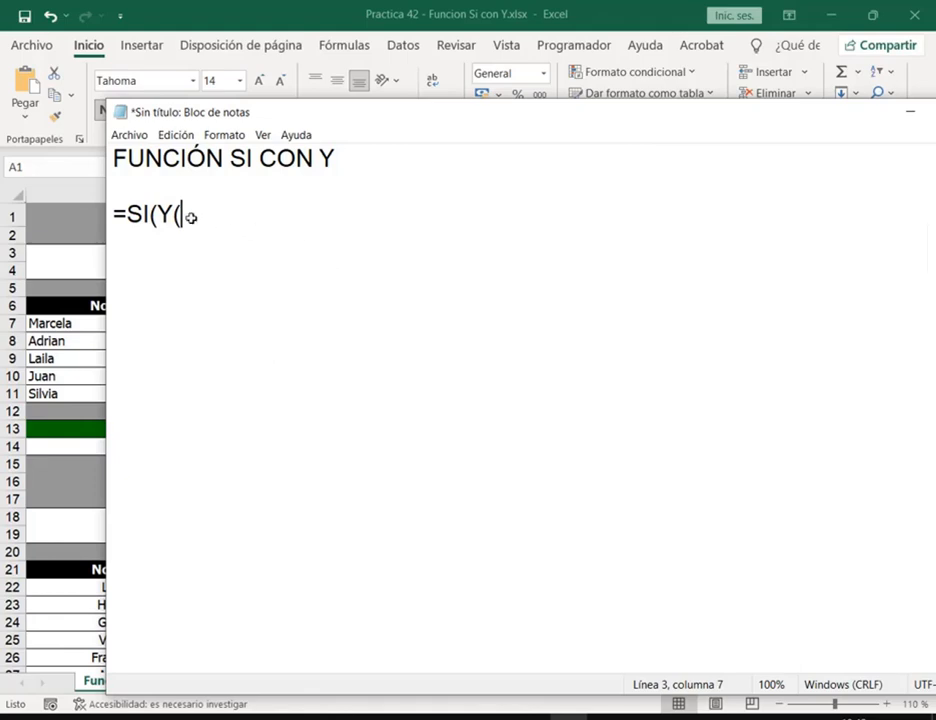
left_click_drag(169, 194, 187, 232)
key("ctrl+z")
type("prueba lógica")
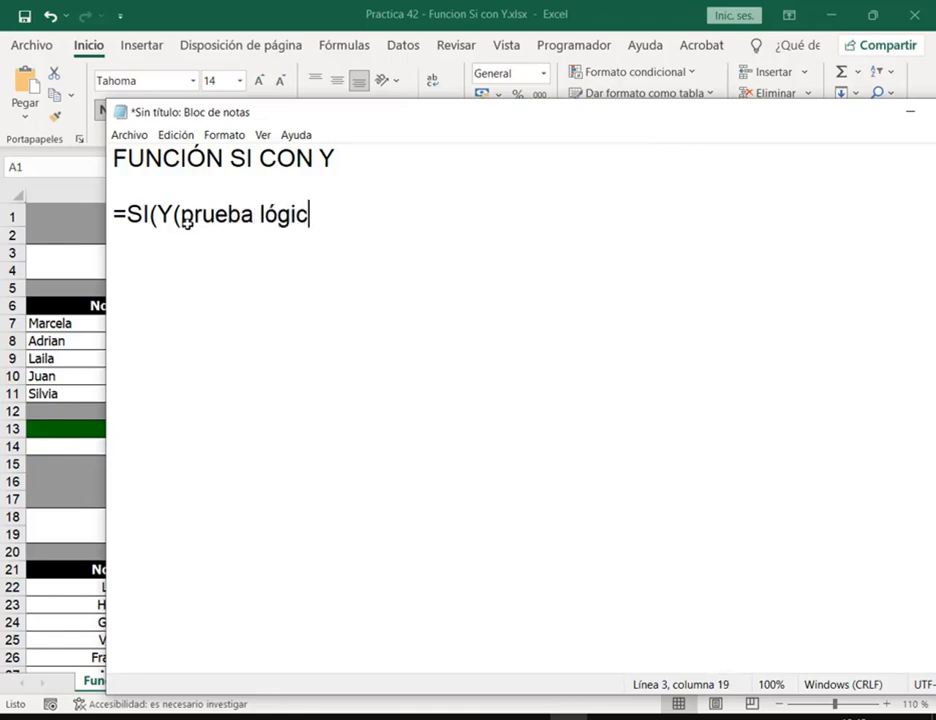
key("ctrl+shift+Left")
key("ctrl+shift+Left")
key("ctrl+shift+Left")
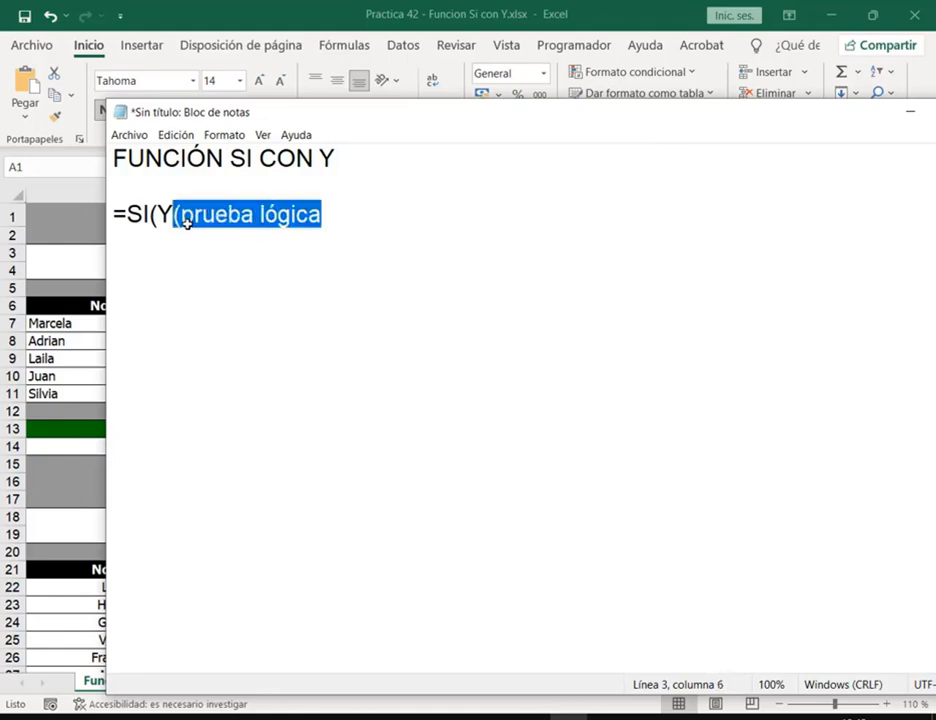
key("End")
key("BackSpace")
key("BackSpace")
key("BackSpace")
key("BackSpace")
key("BackSpace")
key("BackSpace")
key("BackSpace")
key("BackSpace")
key("BackSpace")
key("BackSpace")
key("BackSpace")
key("BackSpace")
key("BackSpace")
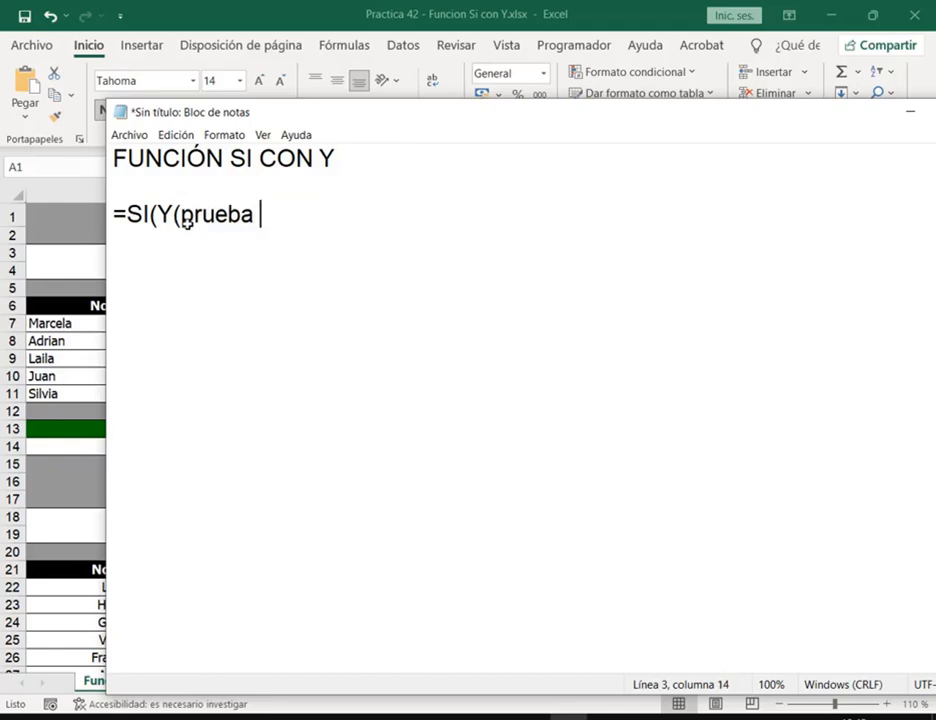
- Fill in the Y function's arguments as condición1;condicion2;condicion3.... and close its parenthesis
type("con")
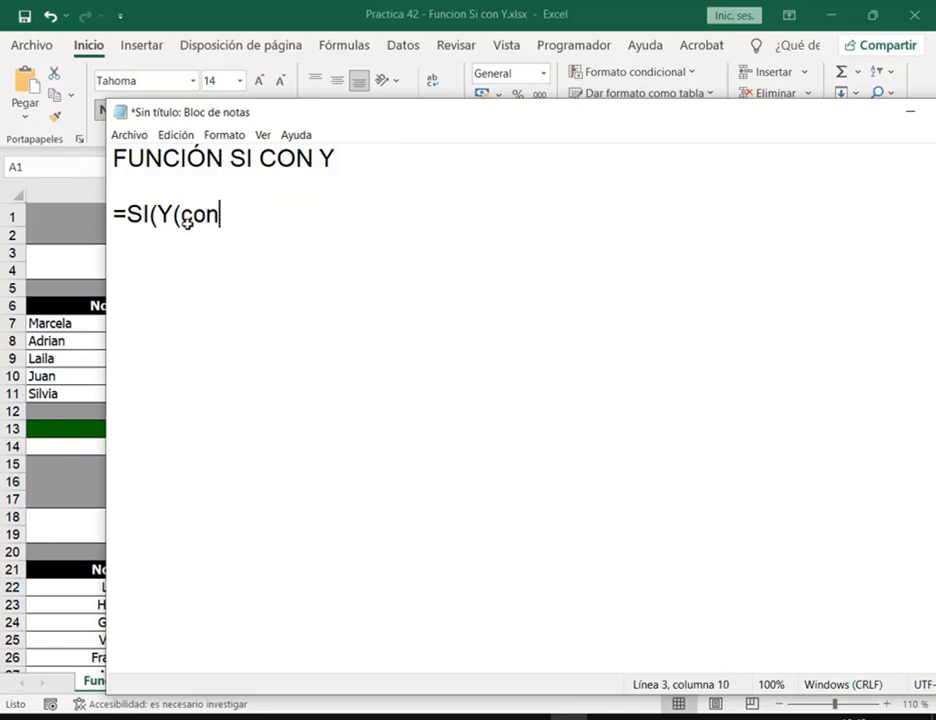
type("dición1")
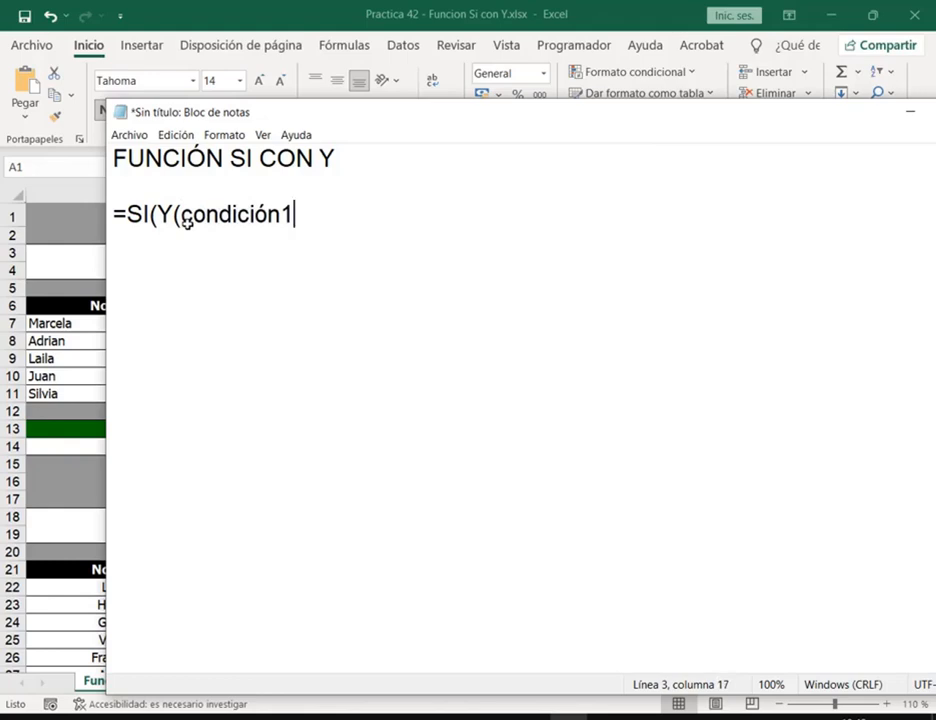
type(";")
type("condicion2")
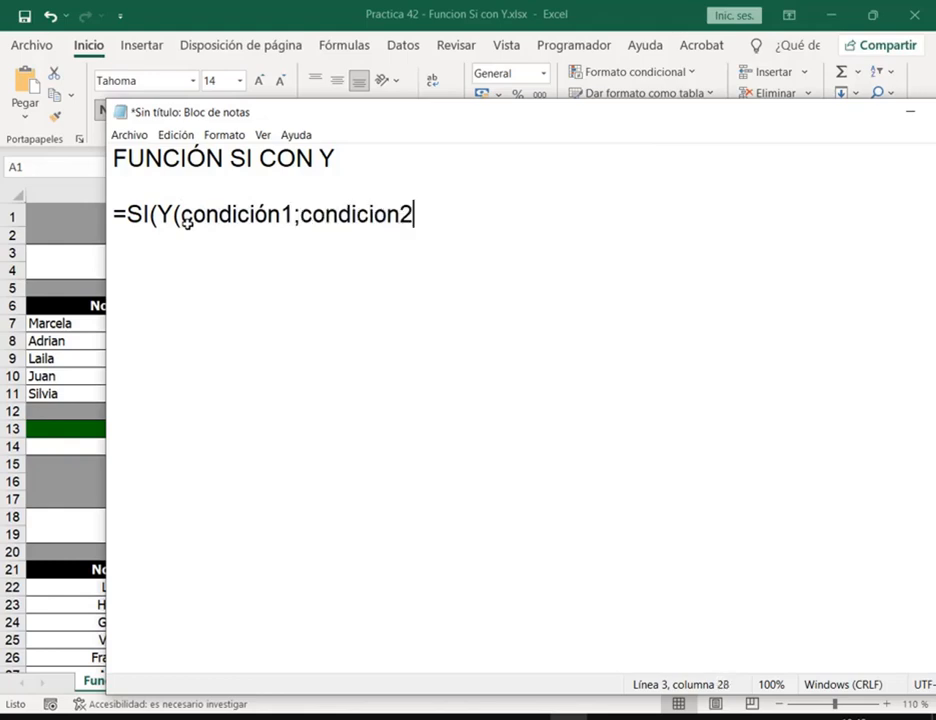
type(";condicion")
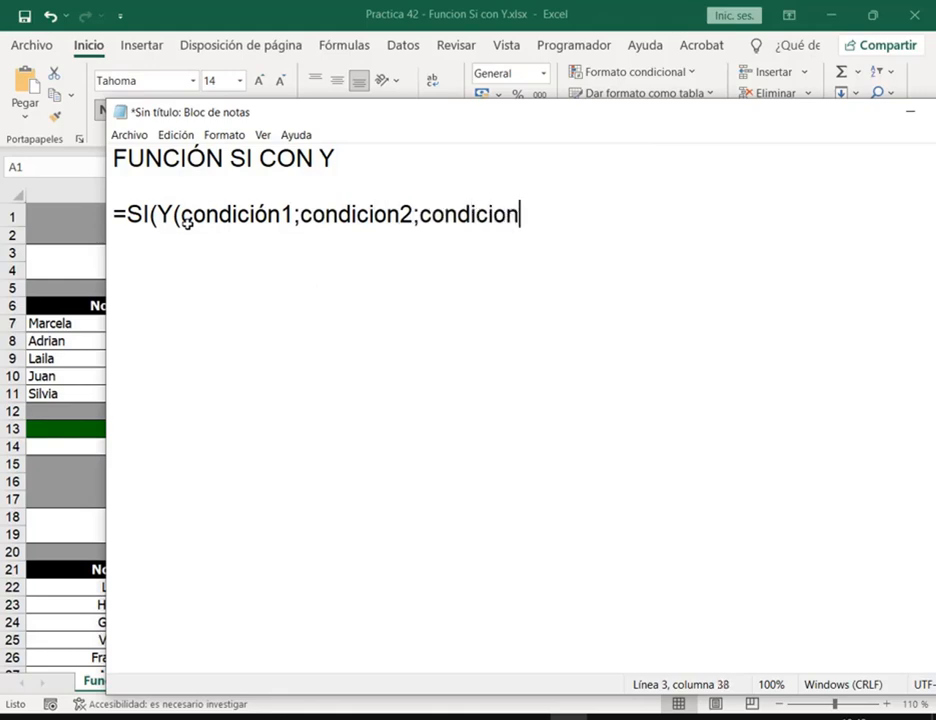
type("3")
type("....)")
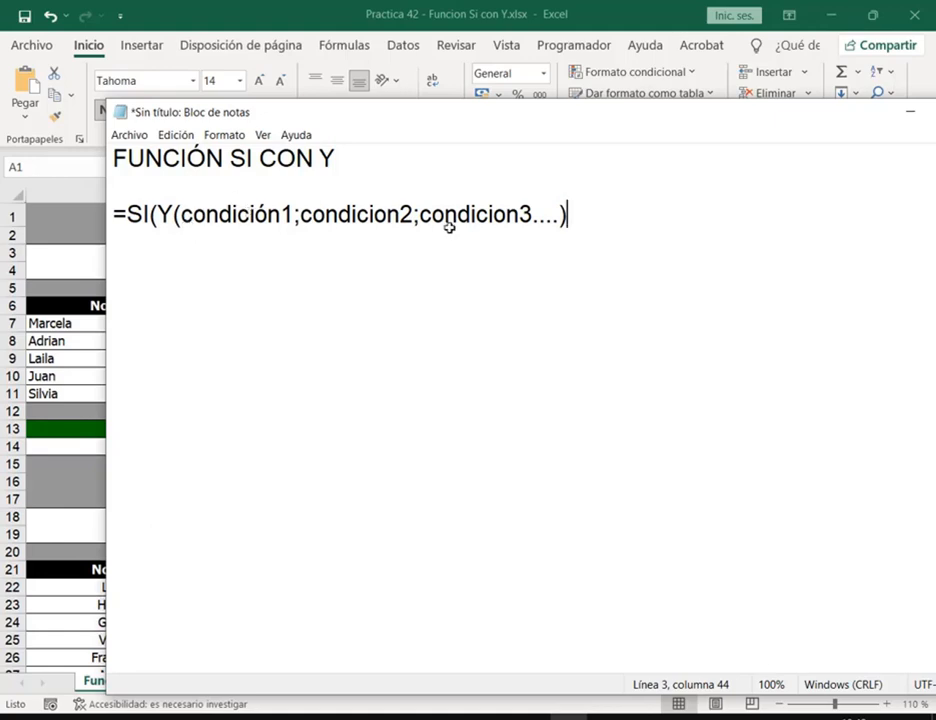
left_click_drag(550, 200, 572, 237)
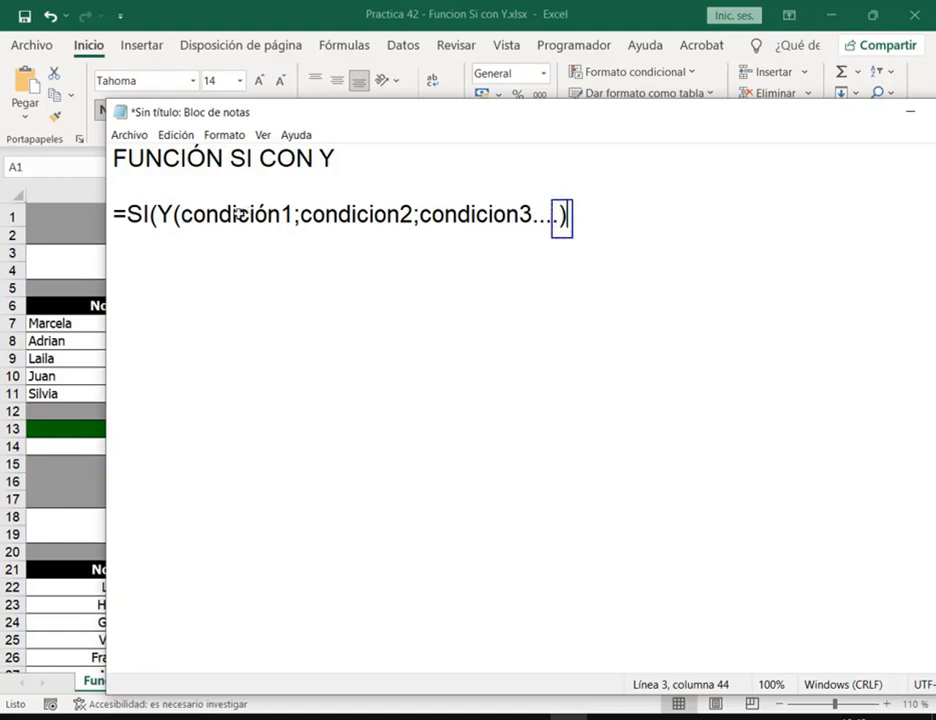
mouse_move(169, 200)
left_mouse_down()
mouse_move(182, 229)
mouse_move(299, 228)
left_mouse_up()
mouse_move(183, 229)
left_mouse_down()
mouse_move(566, 236)
mouse_move(562, 229)
left_mouse_up()
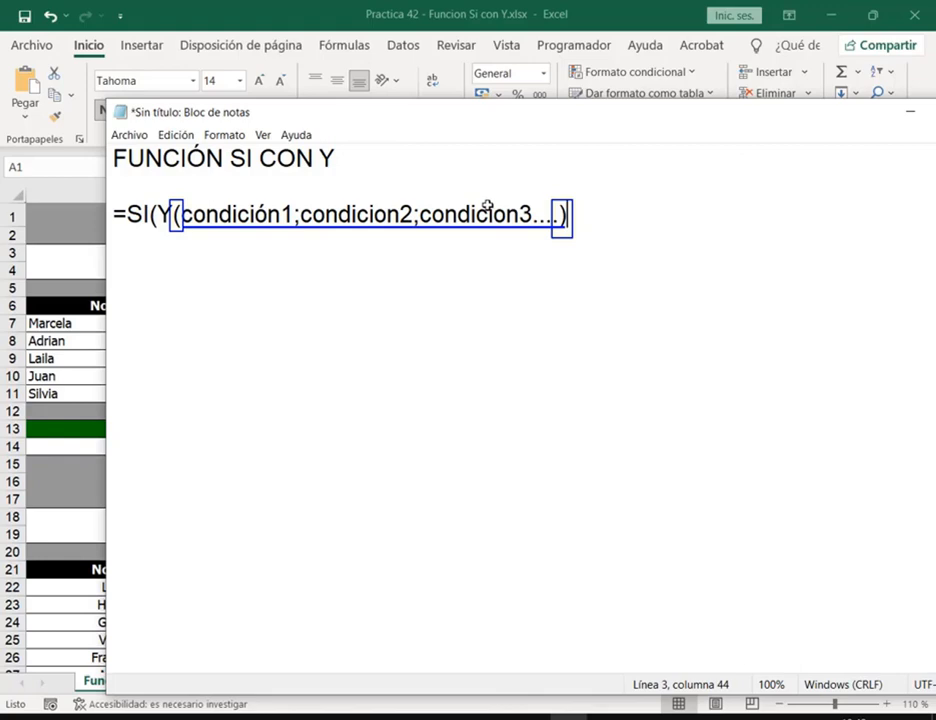
key("Escape")
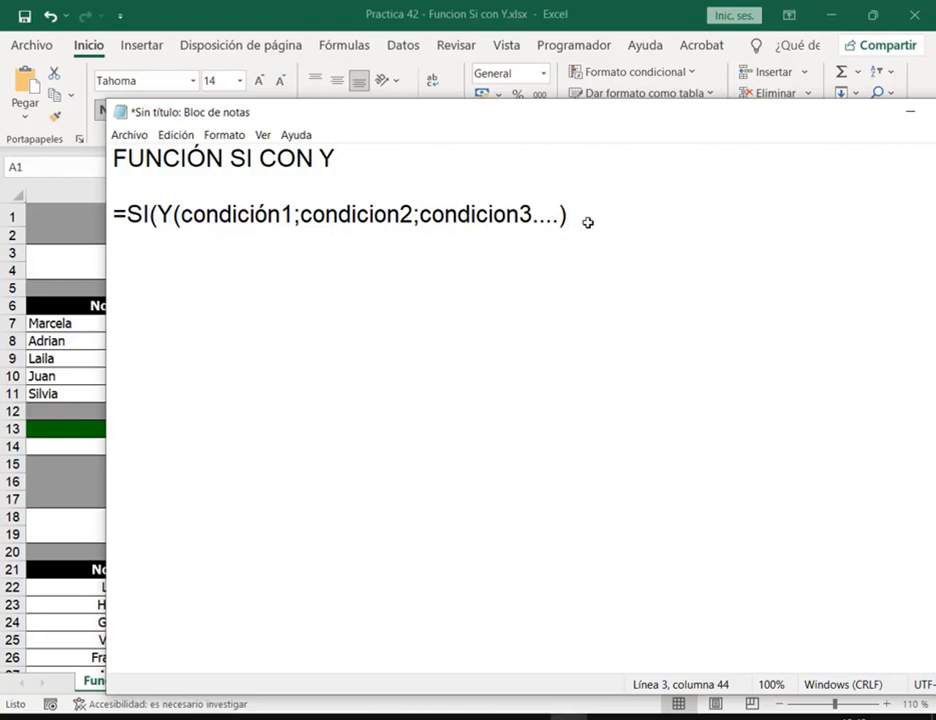
- Complete the SI syntax by adding ;Valor_verdadero;Valor_Falso) after the Y function
type(";Valor")
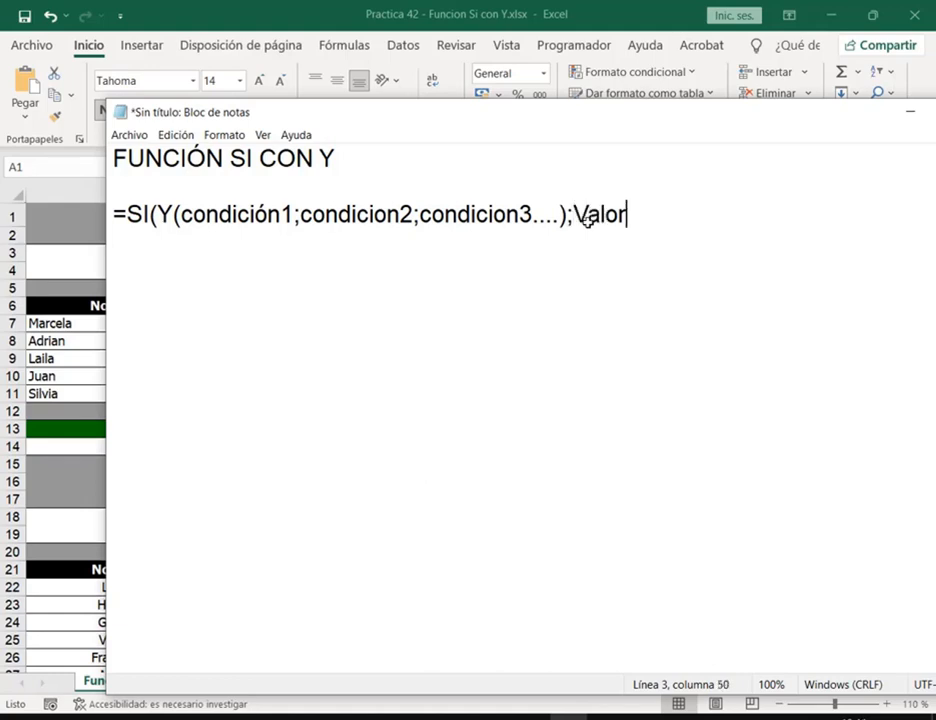
type("_verdadero;")
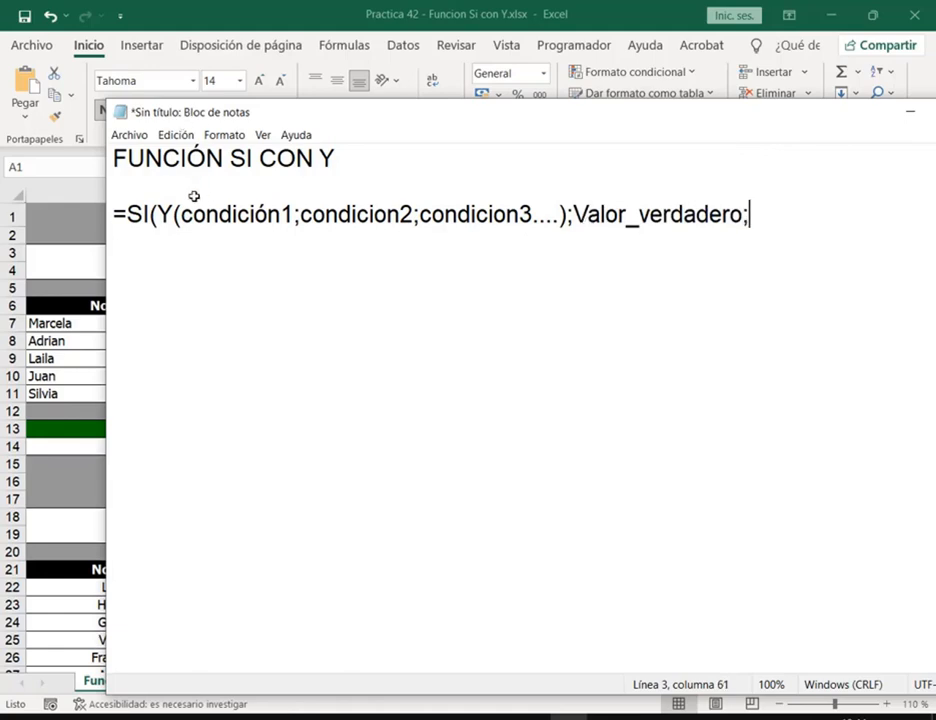
left_click_drag(178, 214, 566, 227)
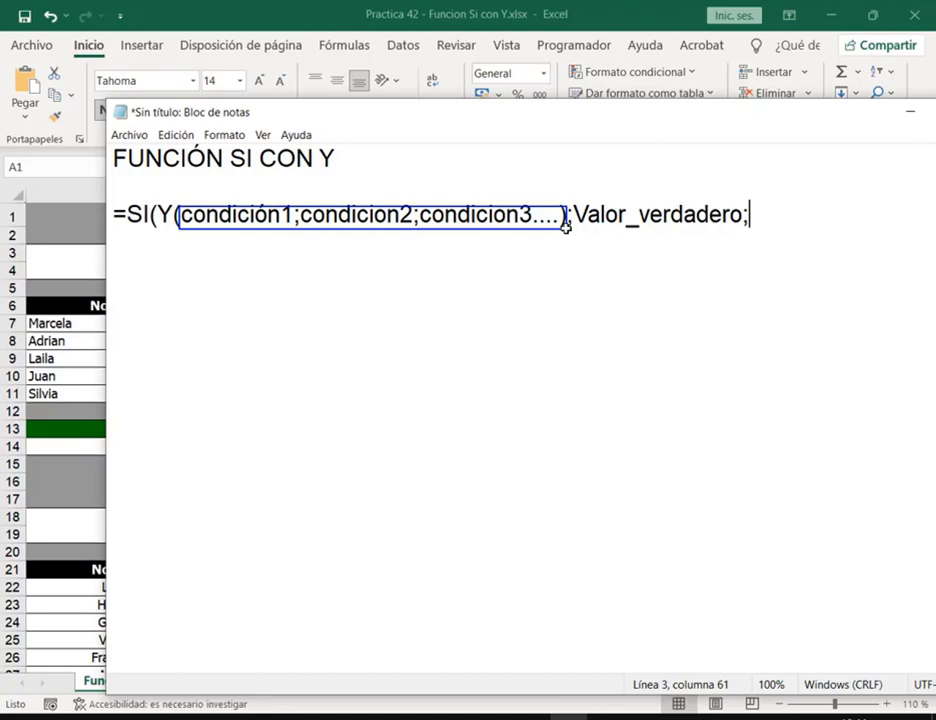
key("Escape")
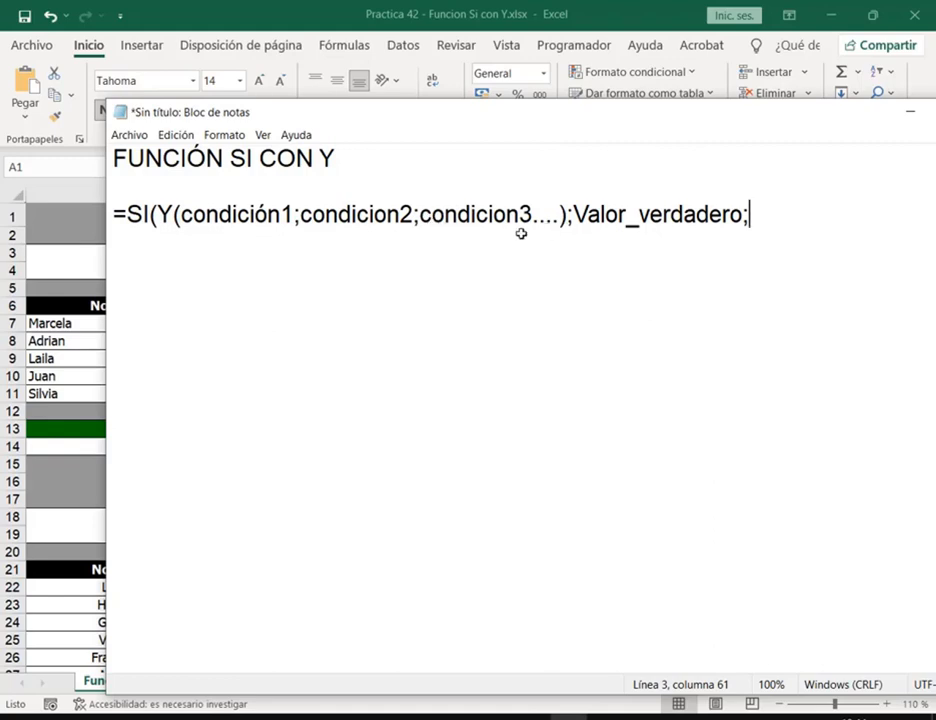
mouse_move(521, 234)
left_mouse_down()
mouse_move(560, 255)
mouse_move(765, 257)
mouse_move(777, 230)
mouse_move(788, 240)
left_mouse_up()
type("Valor")
type("_Falso(")
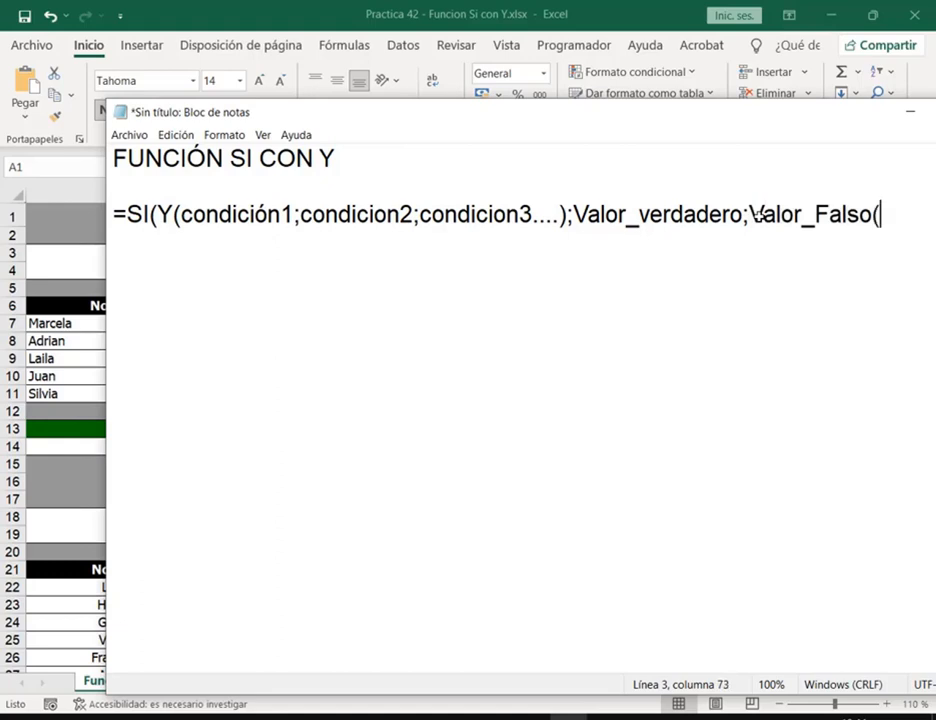
key("BackSpace")
type(")")
left_click_drag(182, 204, 560, 229)
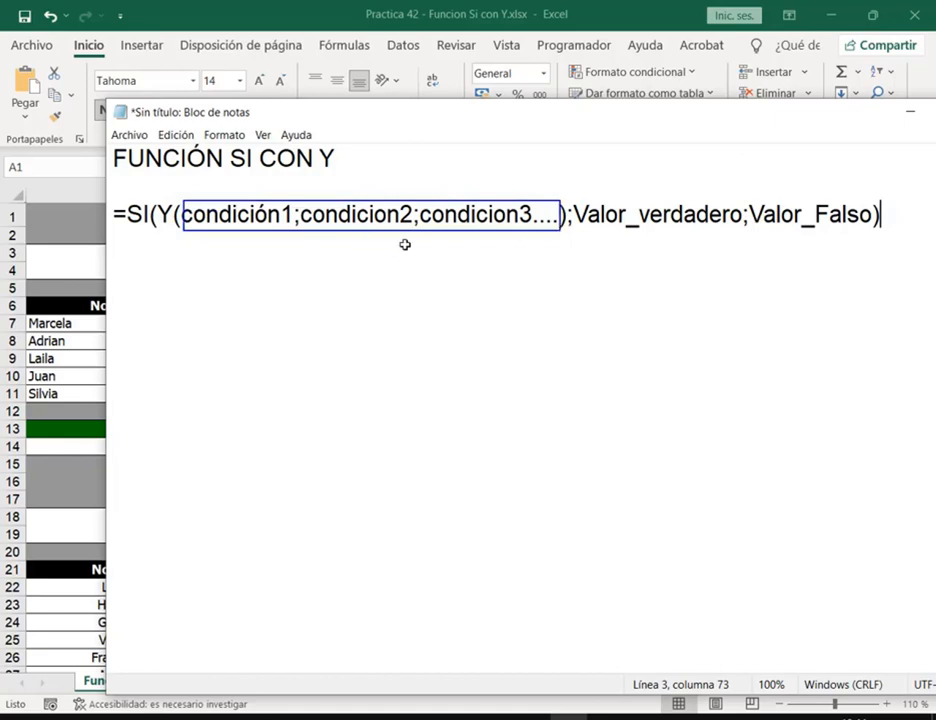
mouse_move(424, 230)
left_mouse_down()
mouse_move(501, 267)
mouse_move(617, 251)
mouse_move(624, 232)
mouse_move(636, 240)
left_mouse_up()
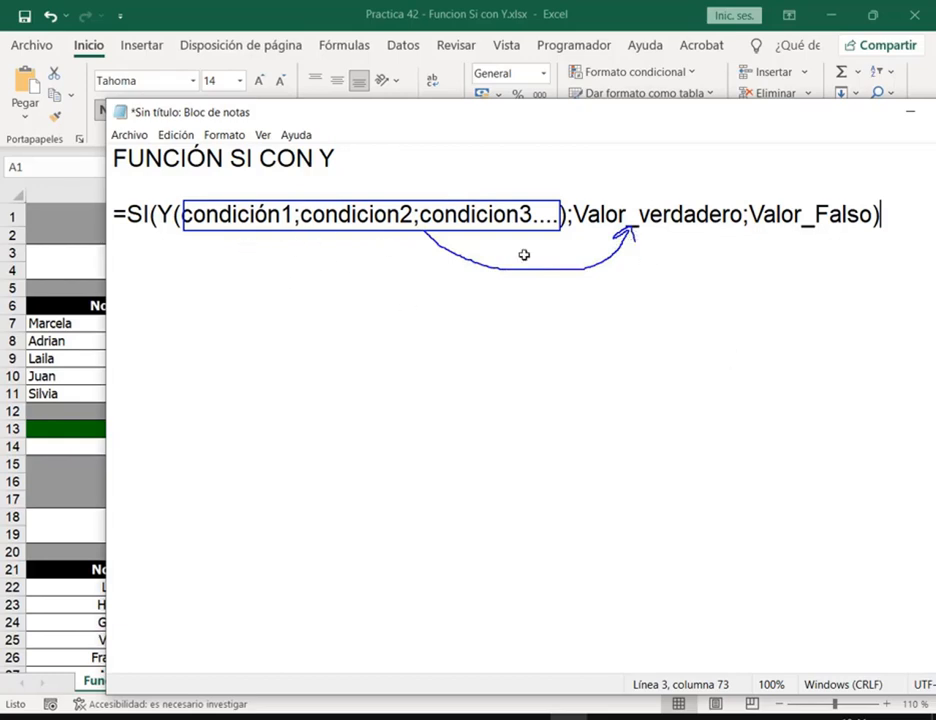
mouse_move(472, 193)
left_mouse_down()
mouse_move(533, 140)
mouse_move(787, 171)
mouse_move(808, 192)
left_mouse_up()
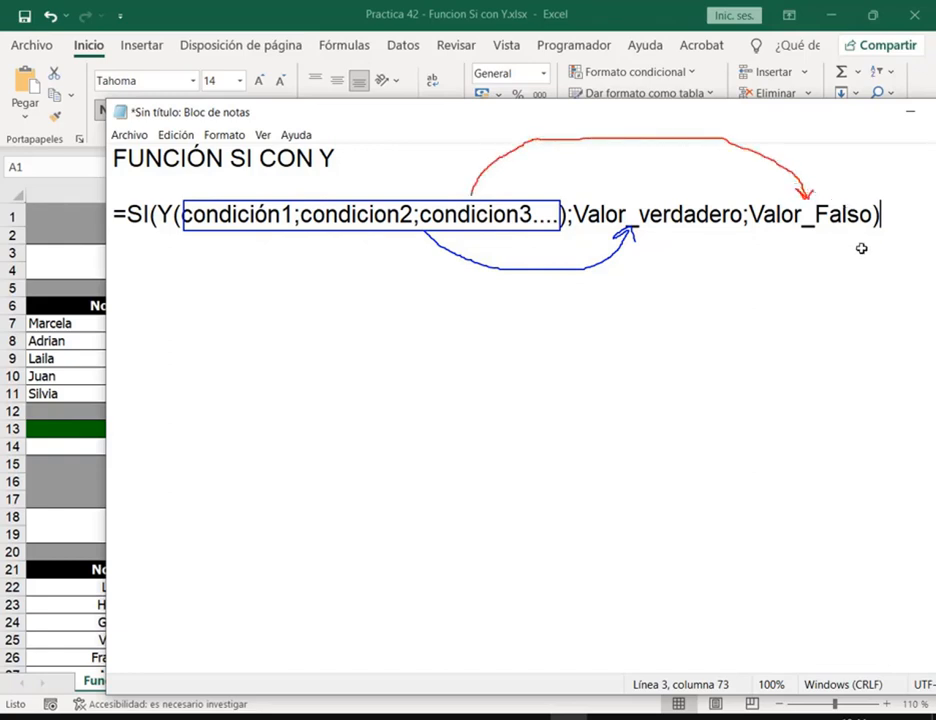
key("Escape")
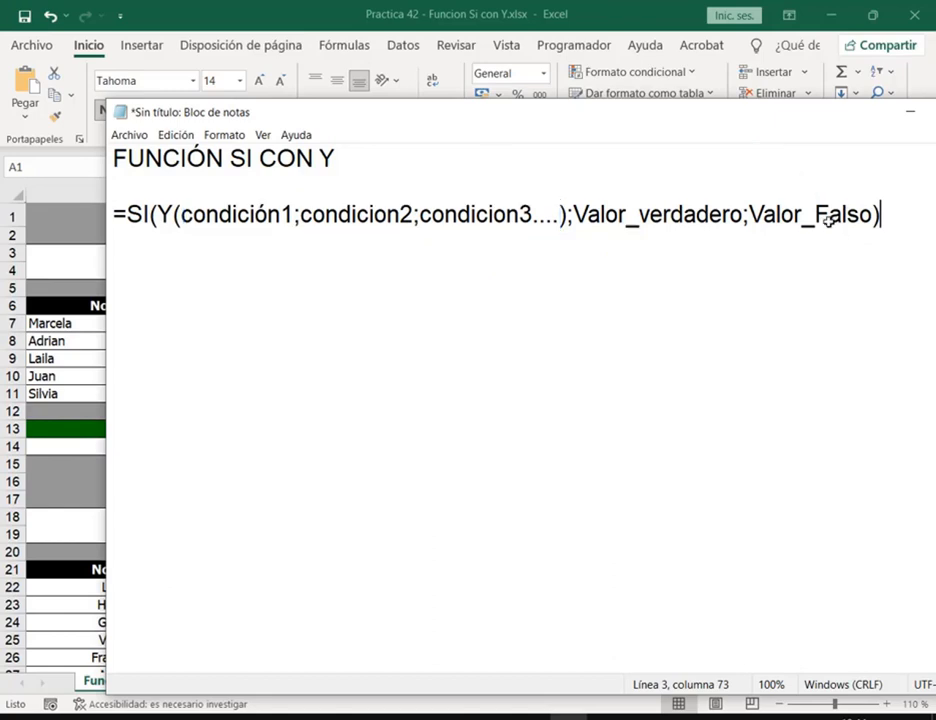
left_click(903, 115)
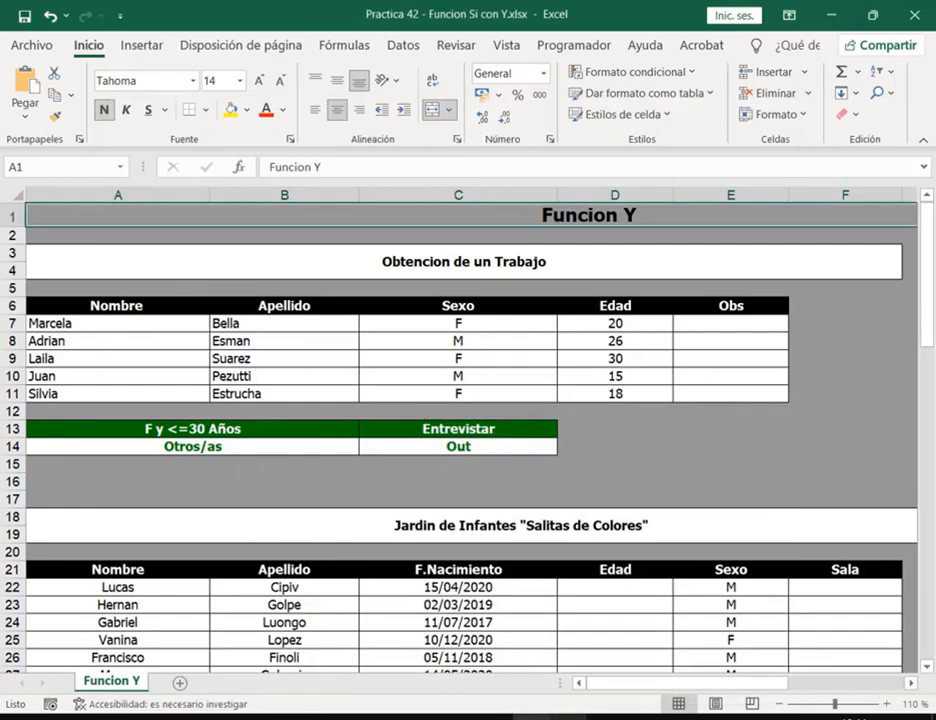
left_click(568, 717)
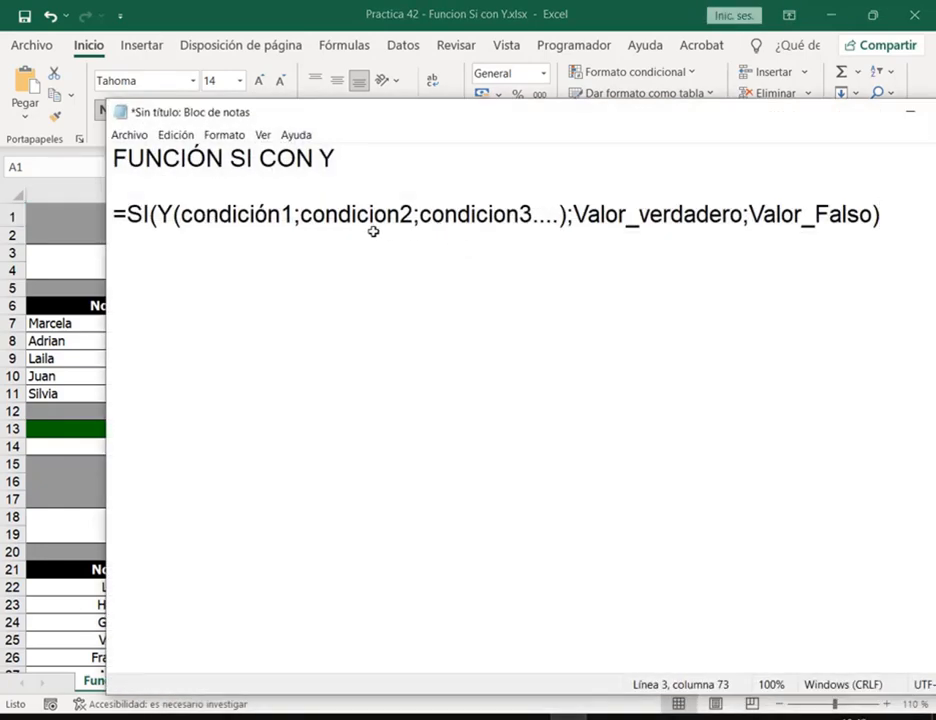
- Review the conditions, the Valor_verdadero argument and the Valor_Falso argument in the written SI with Y syntax
mouse_move(292, 216)
left_mouse_down()
mouse_move(182, 215)
mouse_move(291, 210)
left_mouse_up()
left_click(182, 215)
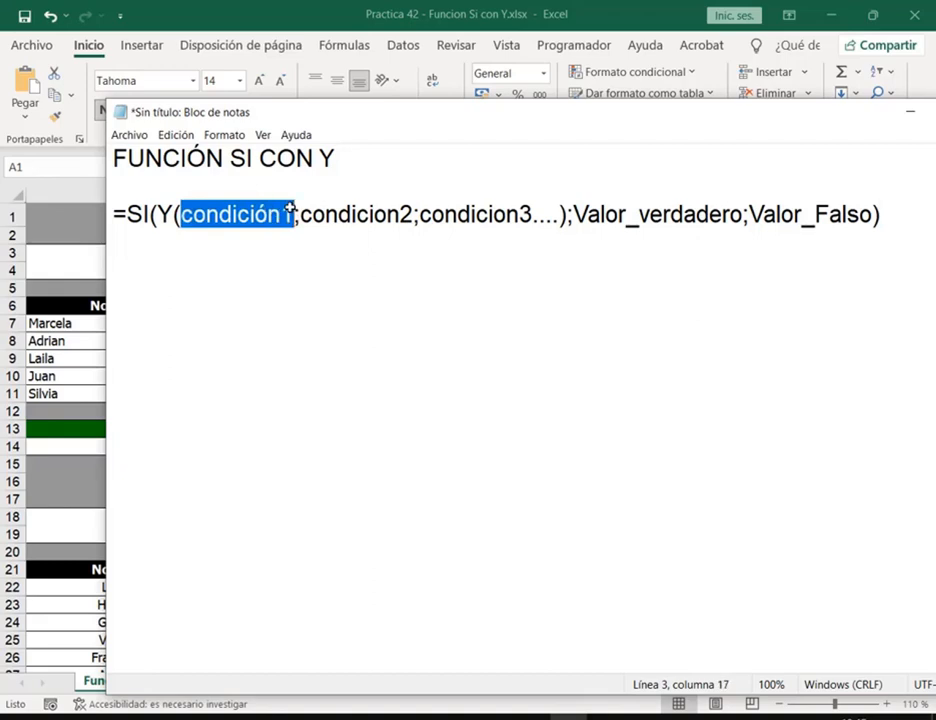
left_click_drag(749, 214, 872, 215)
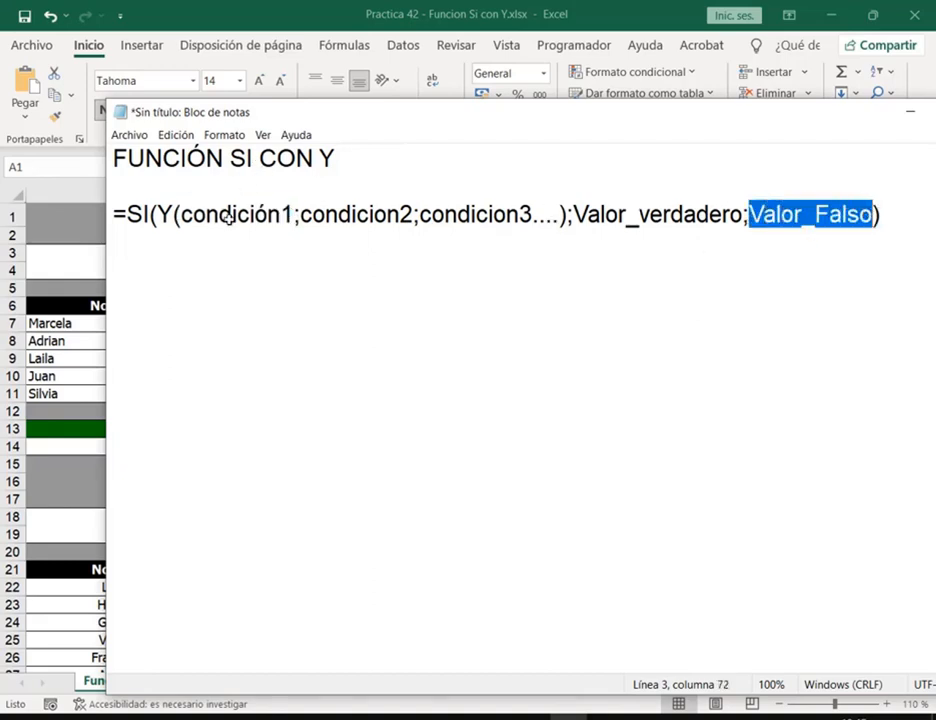
mouse_move(180, 201)
left_mouse_down()
mouse_move(355, 225)
mouse_move(570, 232)
mouse_move(563, 222)
left_mouse_up()
left_click_drag(788, 284, 795, 242)
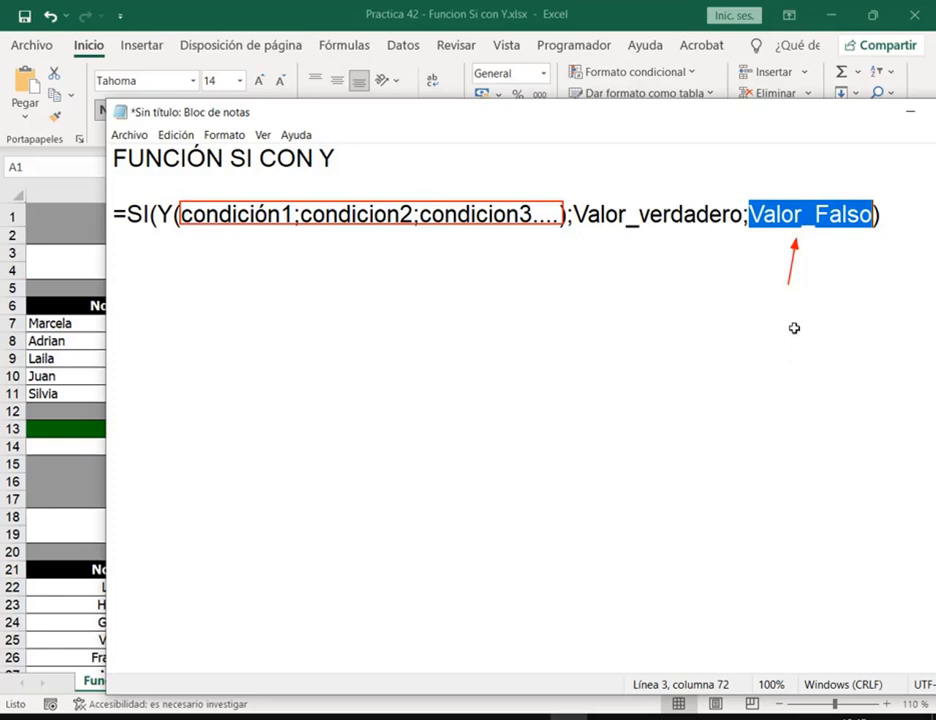
key("Escape")
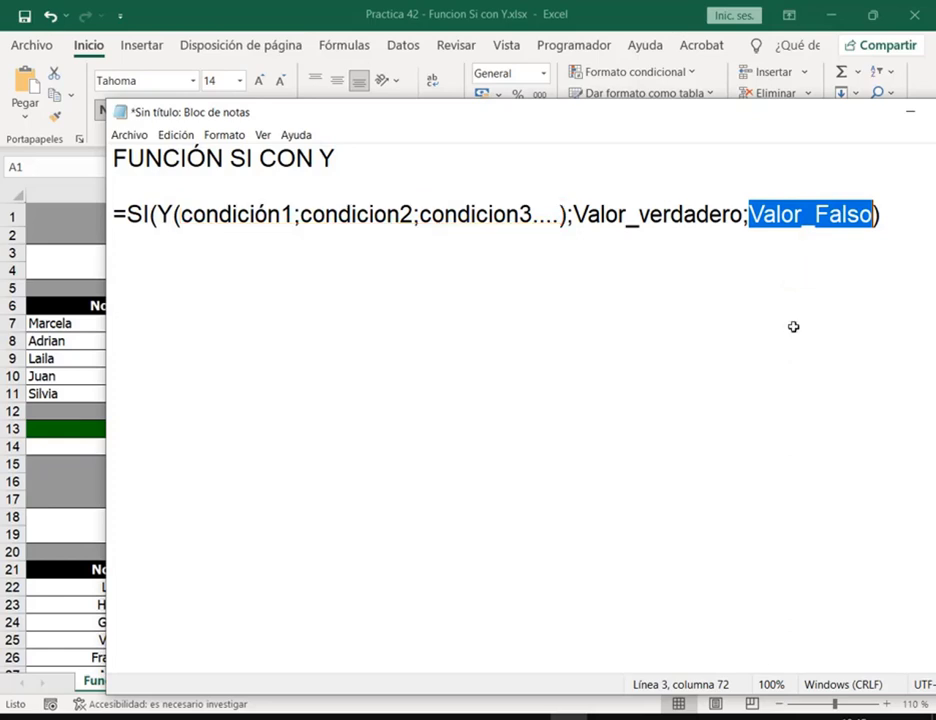
left_click(179, 213)
mouse_move(573, 193)
left_mouse_down()
mouse_move(664, 224)
mouse_move(740, 232)
left_mouse_up()
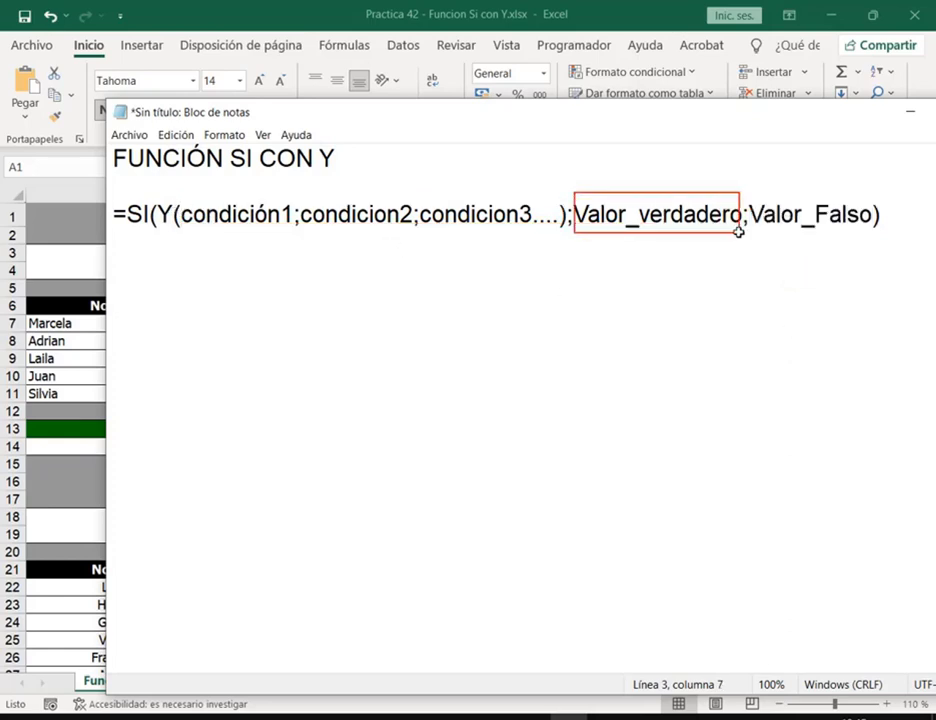
mouse_move(180, 197)
left_mouse_down()
mouse_move(495, 236)
mouse_move(563, 232)
left_mouse_up()
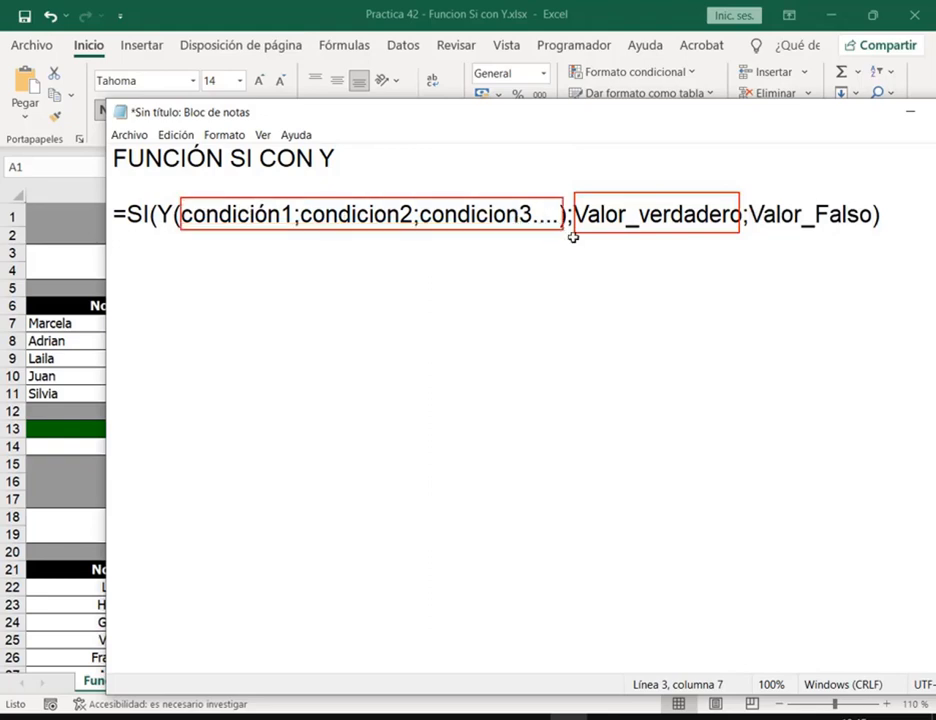
key("Escape")
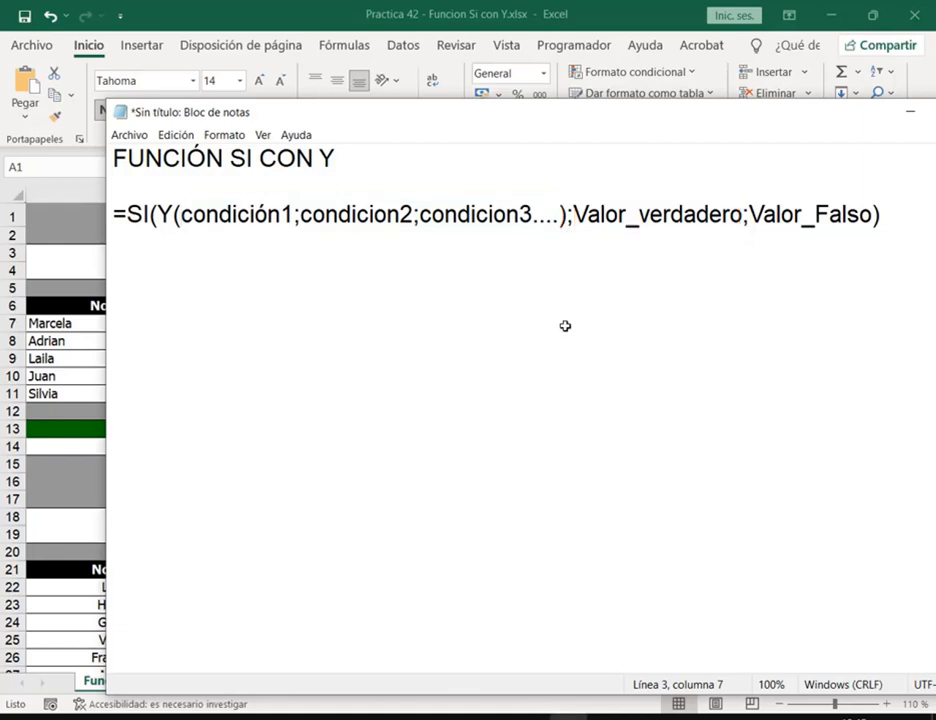
left_click(896, 220)
- Switch to the Excel workbook and examine the F y <=30 Años and Otros/as criteria with their outcomes below the job table
left_click(911, 112)
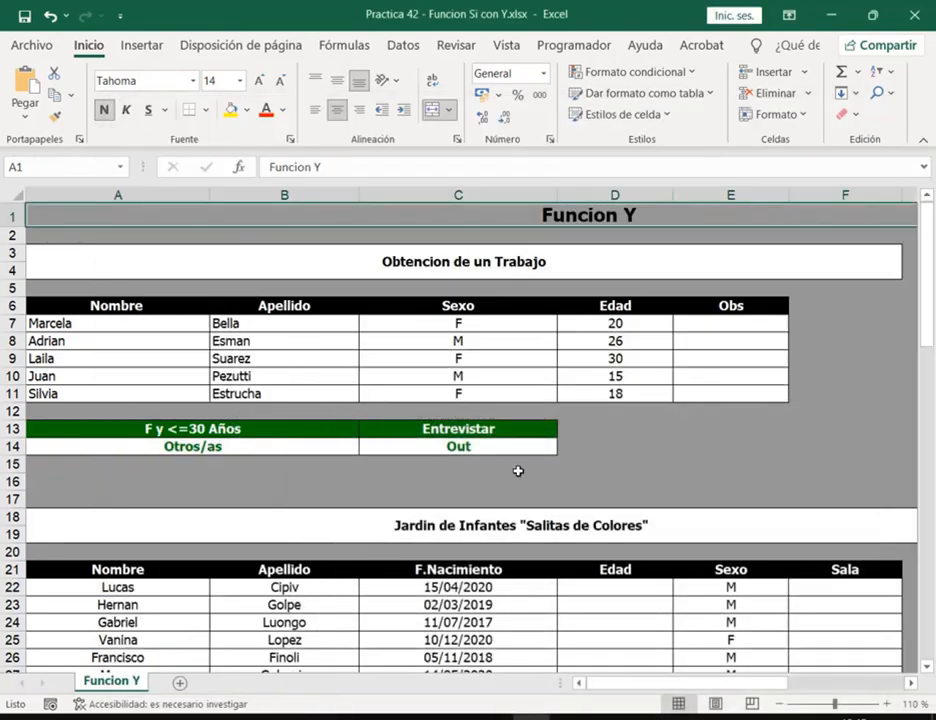
left_click(743, 320)
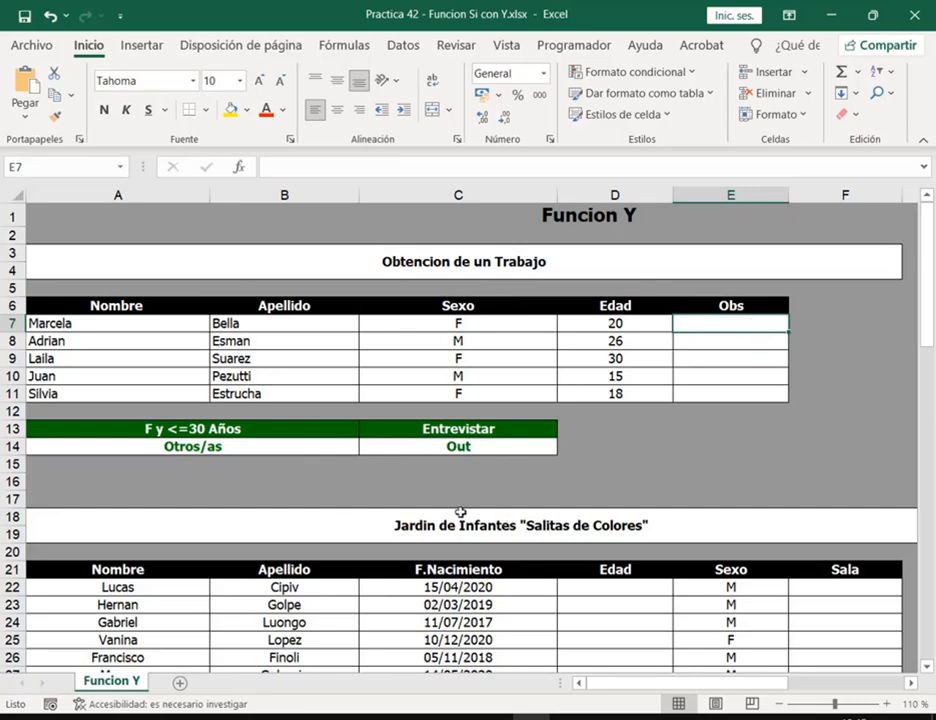
mouse_move(138, 410)
left_mouse_down()
mouse_move(464, 522)
mouse_move(520, 480)
left_mouse_up()
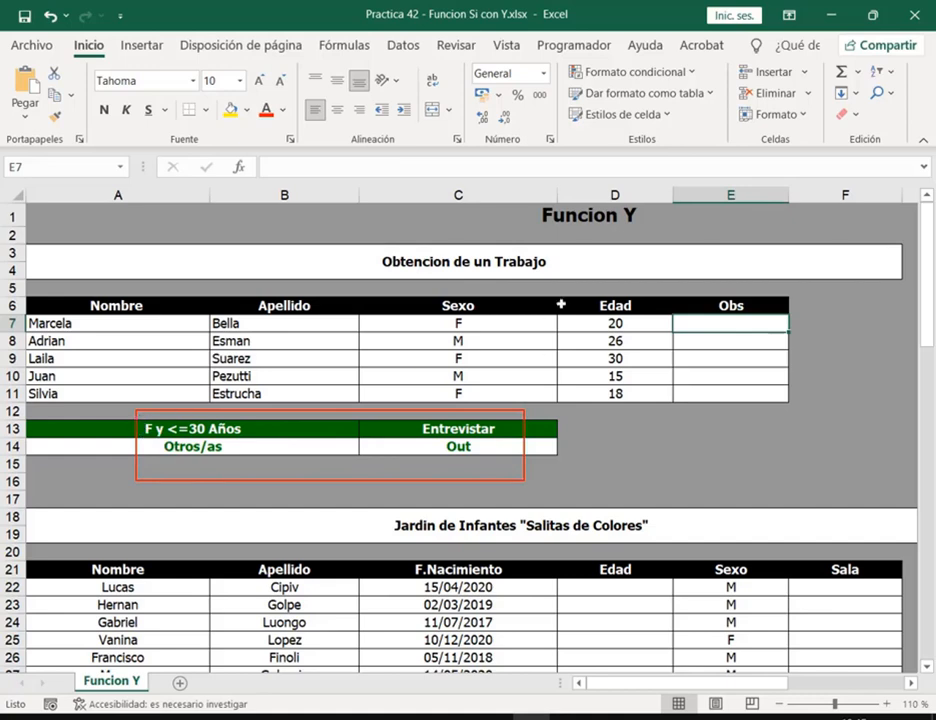
mouse_move(144, 420)
left_mouse_down()
mouse_move(155, 438)
mouse_move(246, 437)
left_mouse_up()
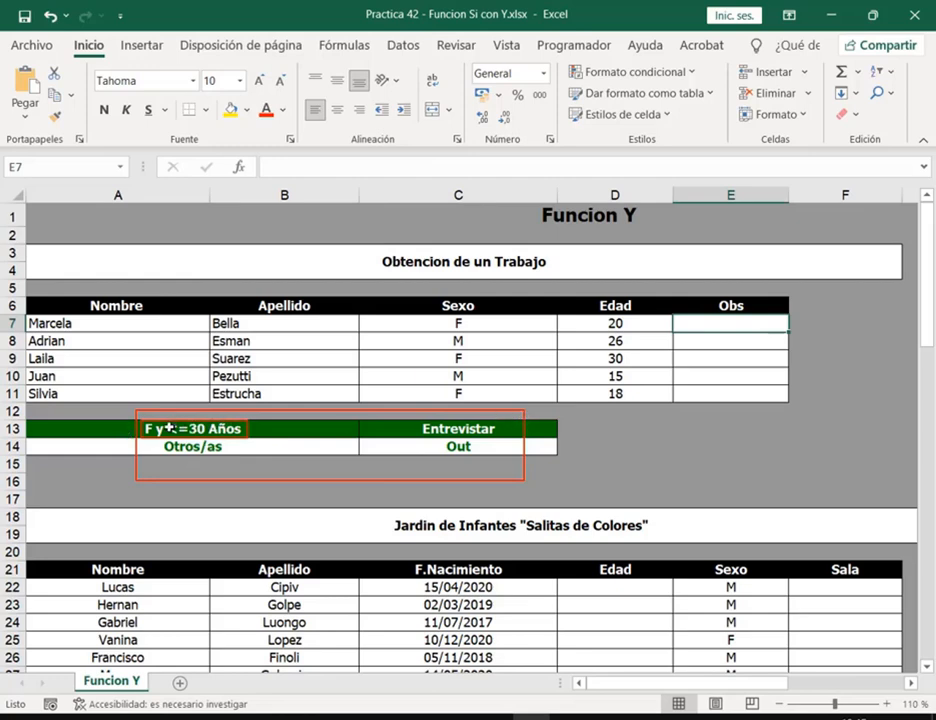
left_click_drag(518, 389, 497, 420)
left_click_drag(163, 441, 236, 455)
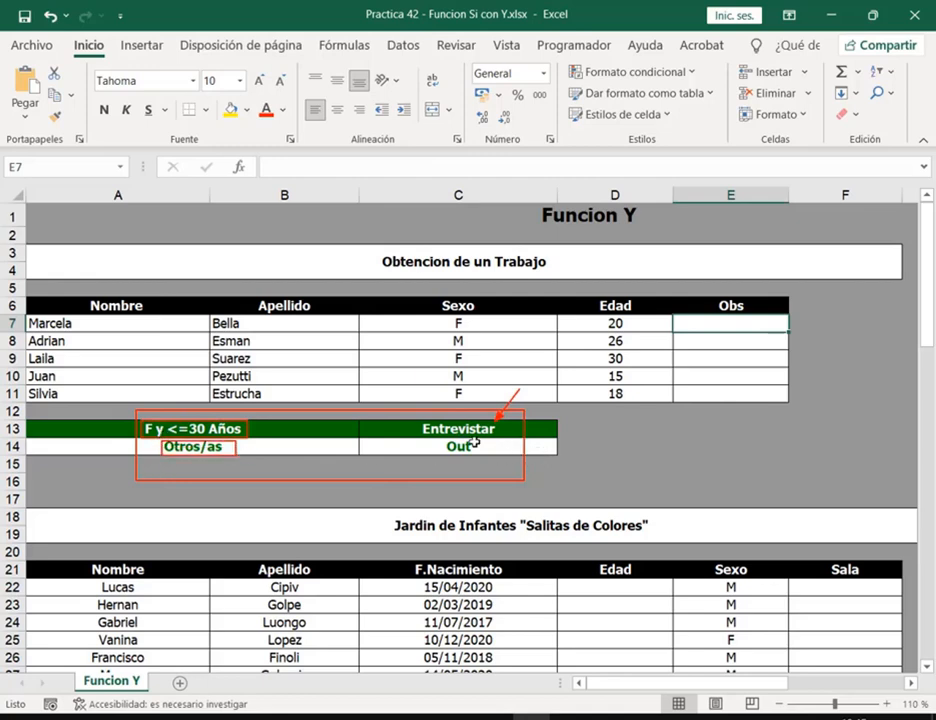
left_click_drag(443, 439, 476, 454)
key("Escape")
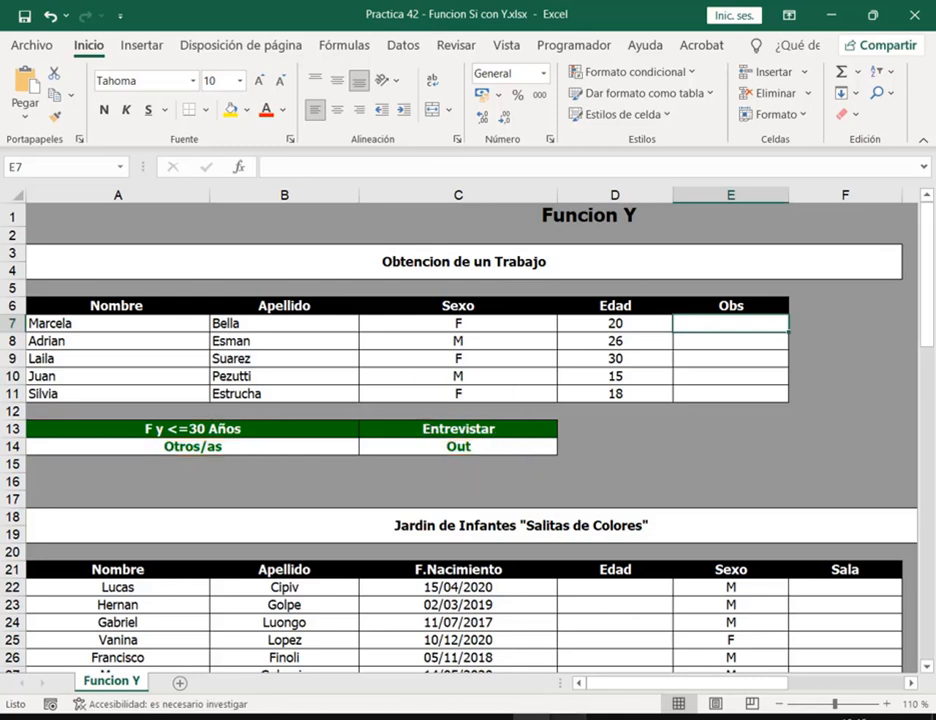
- In Notepad, below the syntax, write: Si el sexo es F y la edad es menor e igual a 30, entonces Entrevista
left_click(567, 717)
key("Return")
key("Return")
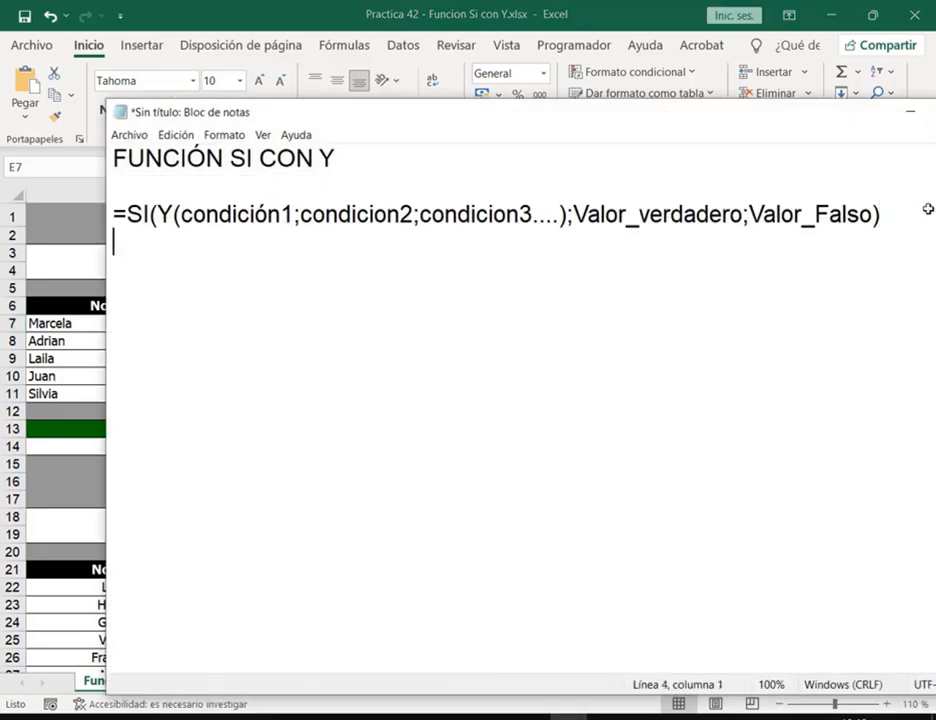
type("Si el")
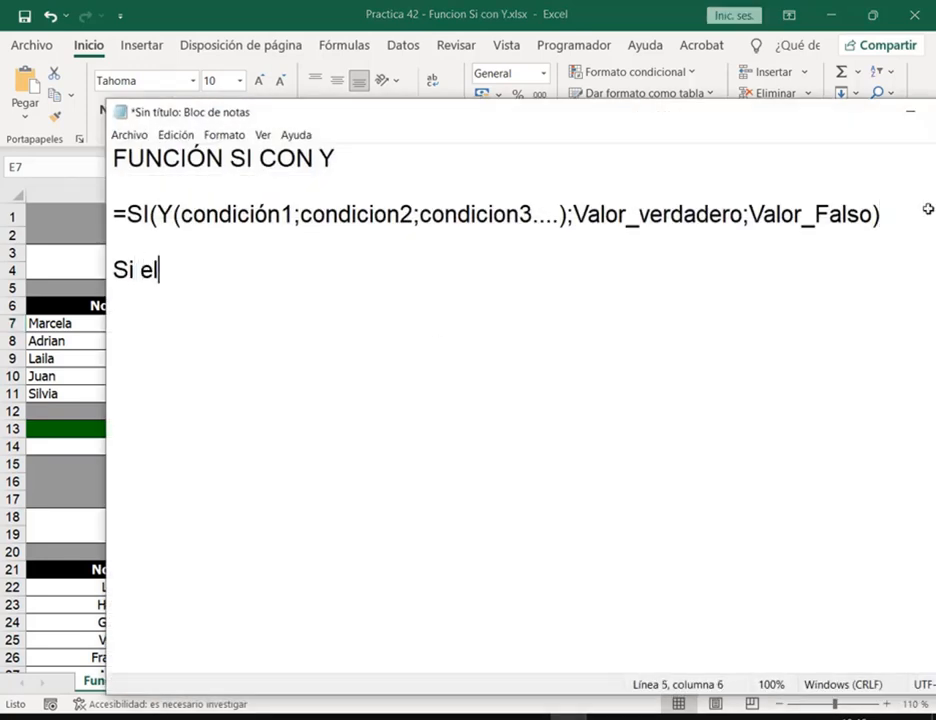
type(" sexo es F")
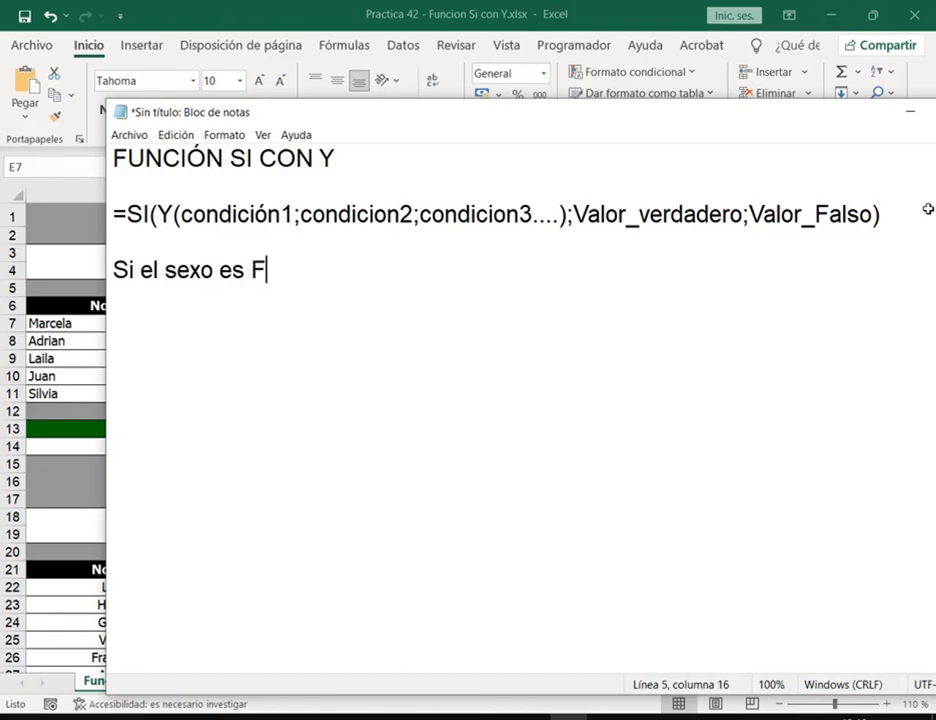
type(" y la")
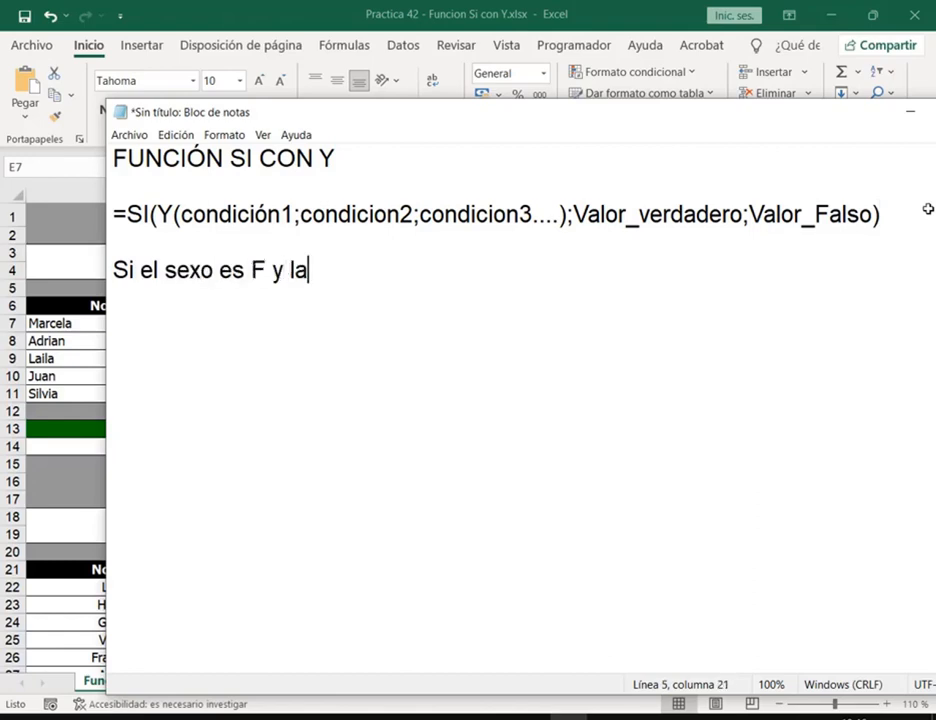
type(" edad es ")
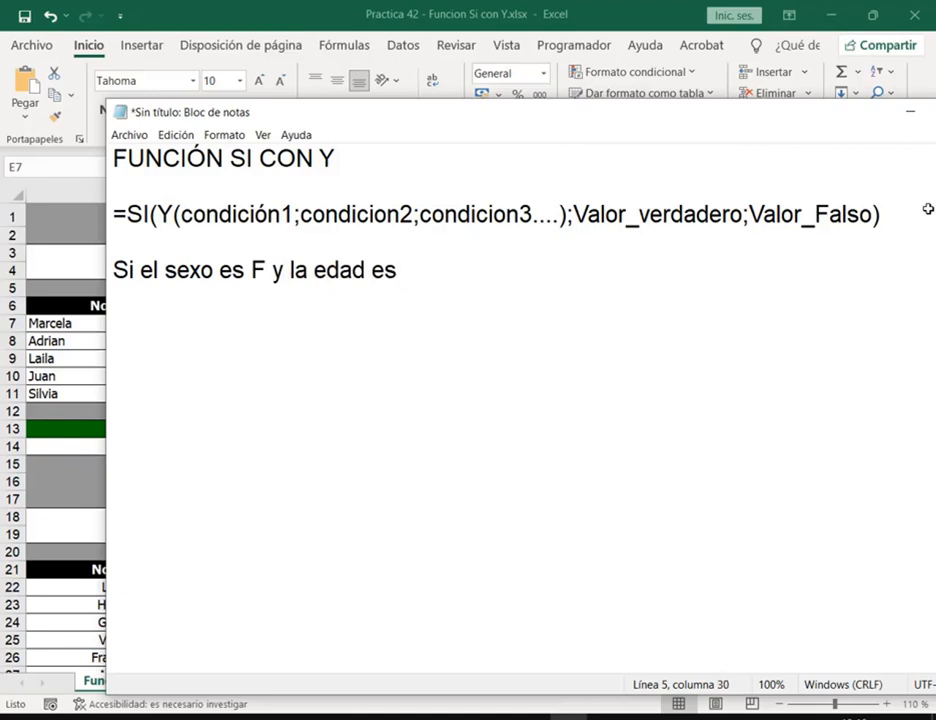
type("menor e igual a")
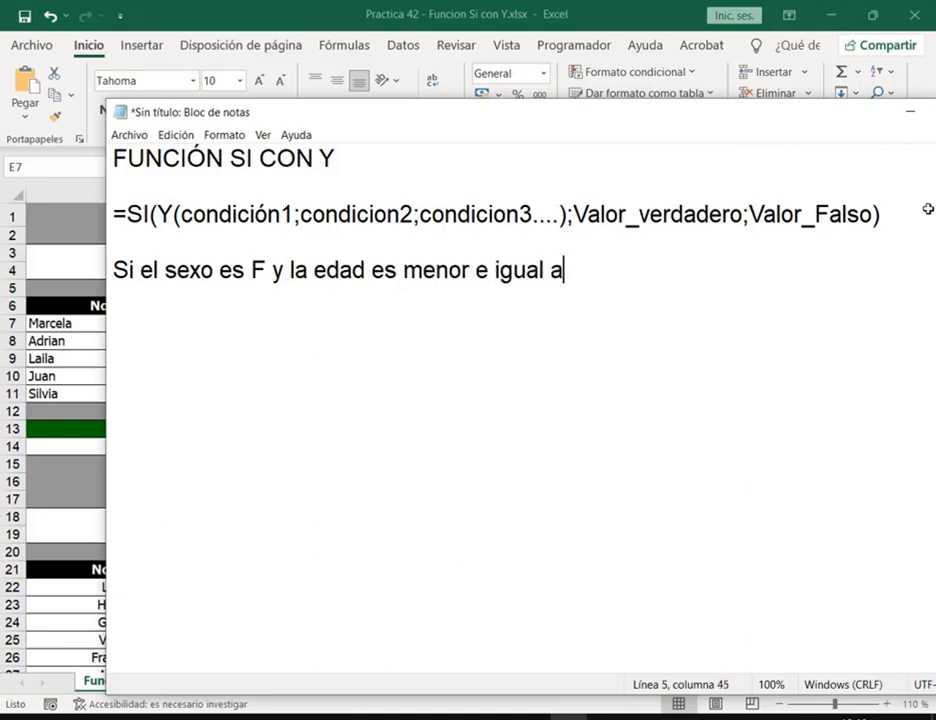
type(" 30, entonces ")
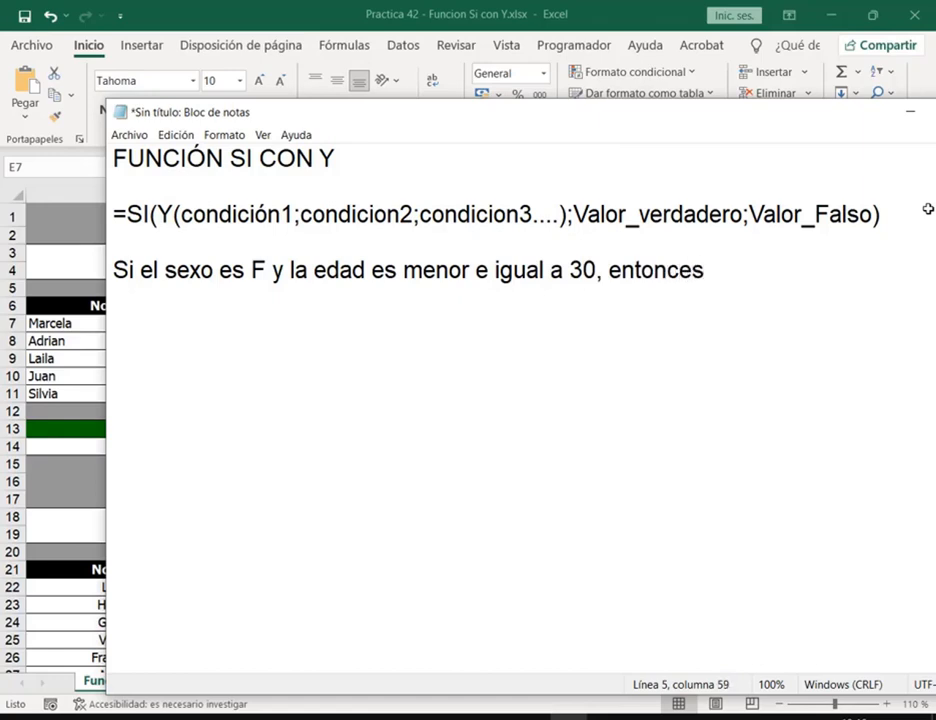
type("Entrevista,")
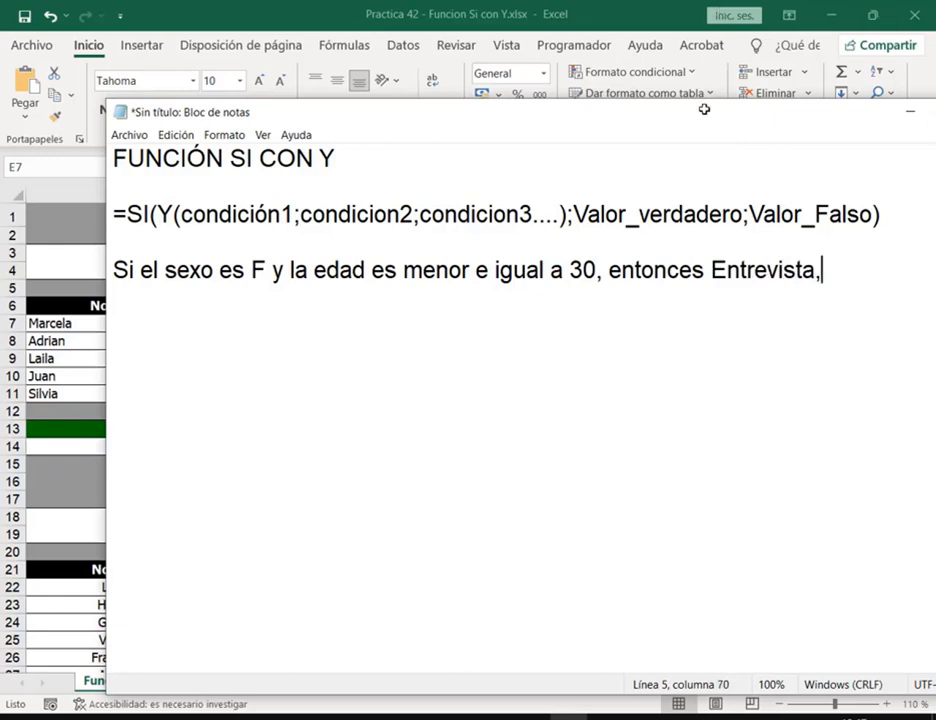
- End the Entrevista sentence with a period and add the line "Caso contrario, Out." below it
key("Return")
type("Cas")
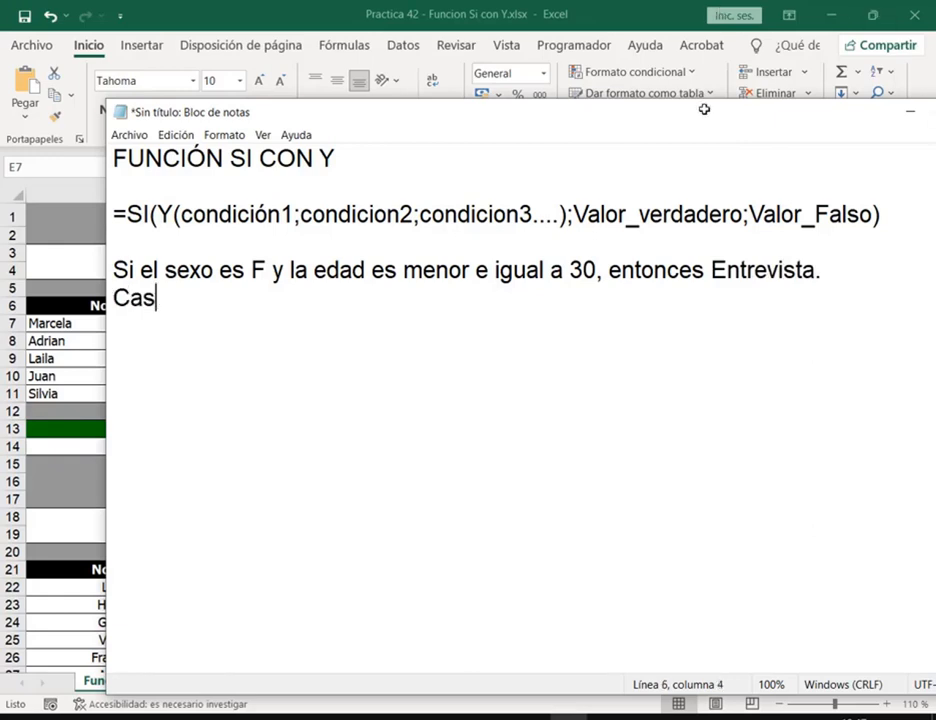
type("o contrario, out")
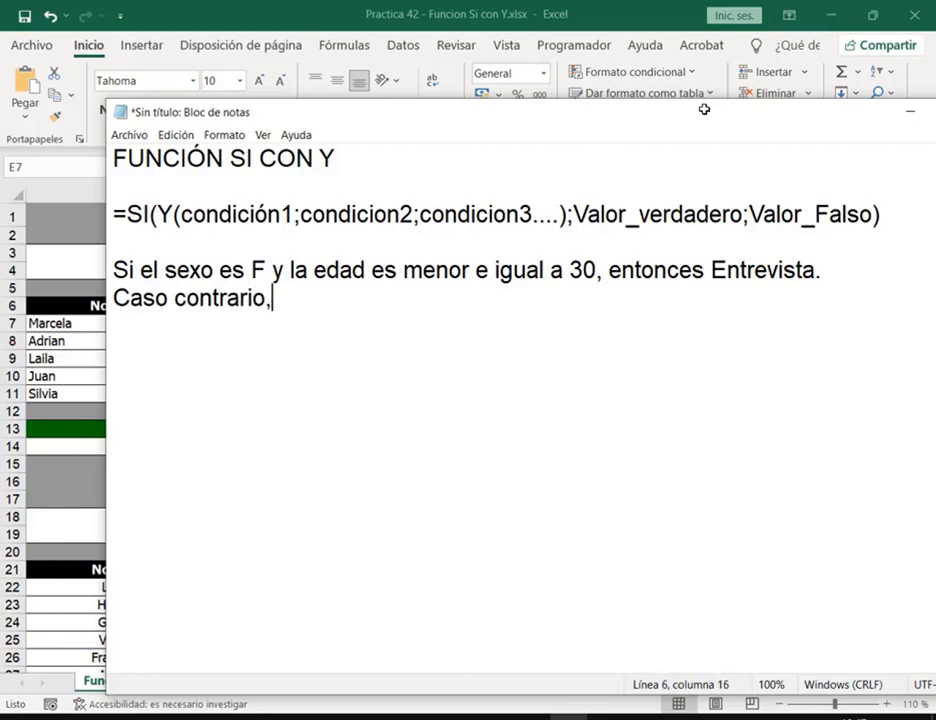
key("BackSpace")
key("BackSpace")
key("BackSpace")
type("Out.")
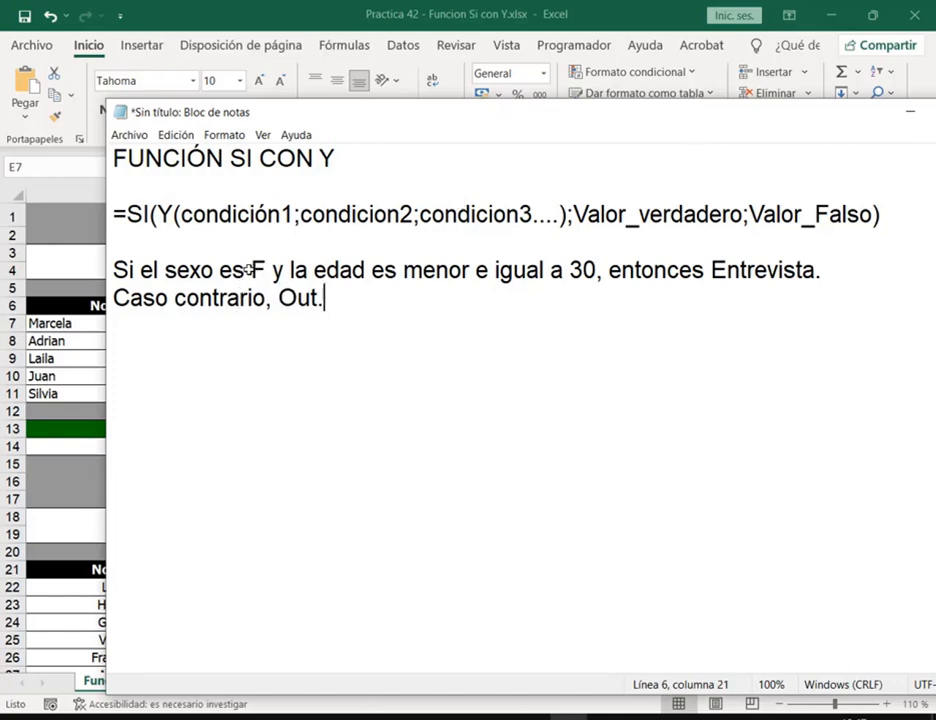
- Review the F and edad conditions in the written sentence and return to the Excel workbook
mouse_move(248, 257)
left_mouse_down()
mouse_move(274, 281)
mouse_move(264, 282)
mouse_move(278, 272)
mouse_move(287, 283)
mouse_move(377, 282)
mouse_move(363, 283)
left_mouse_up()
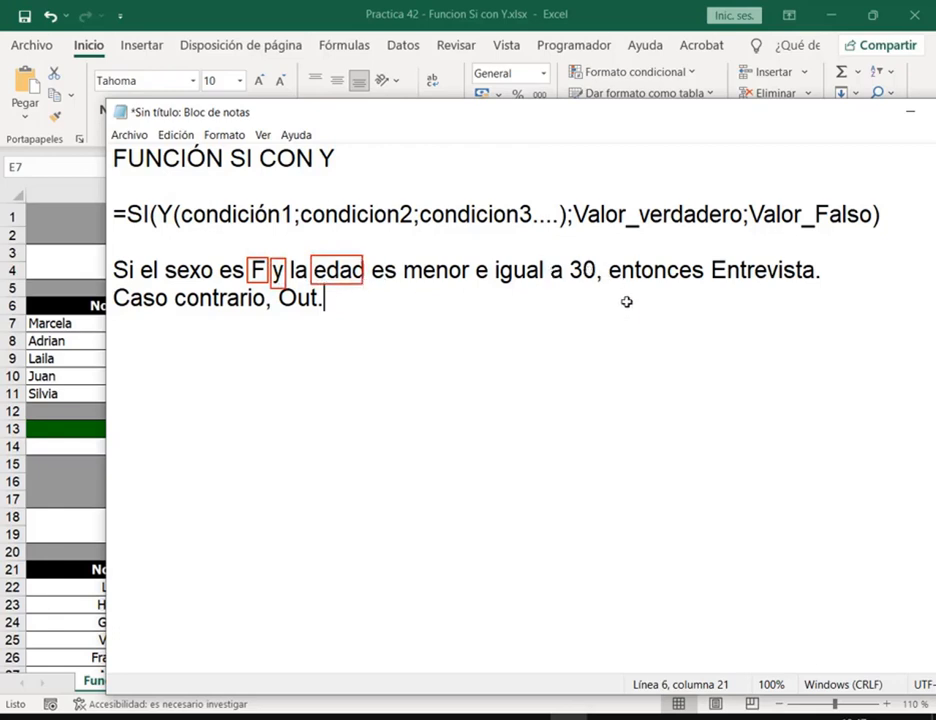
key("Escape")
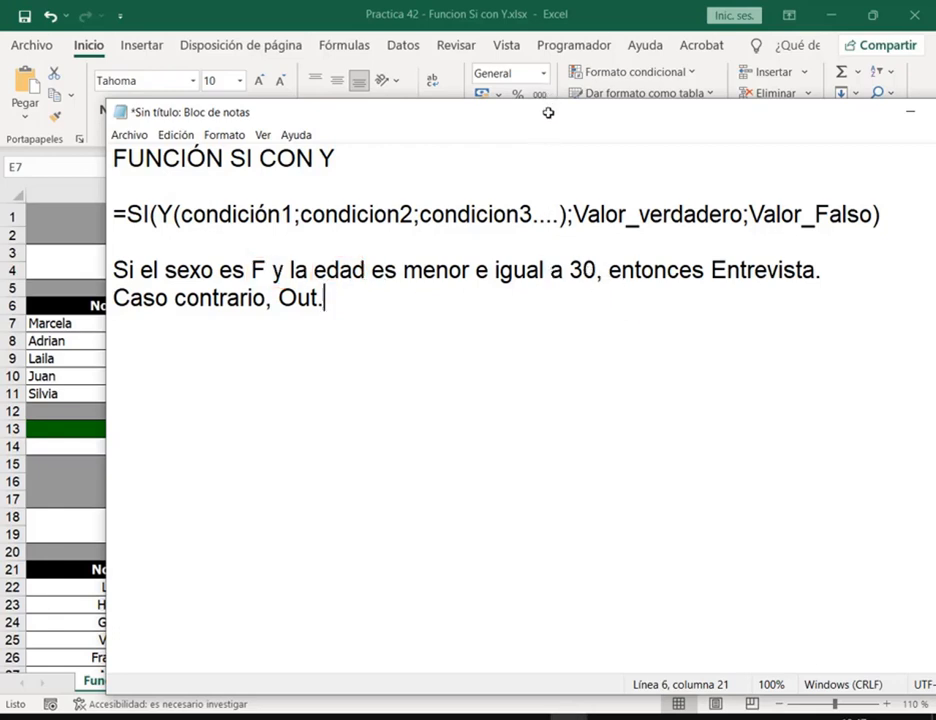
left_click(431, 15)
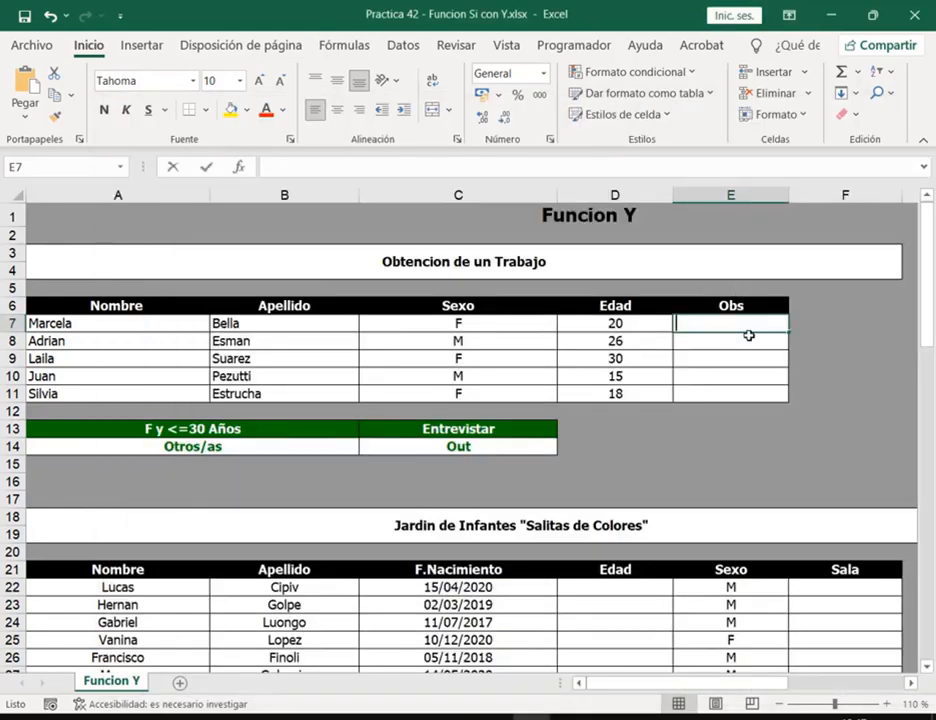
type("=si")
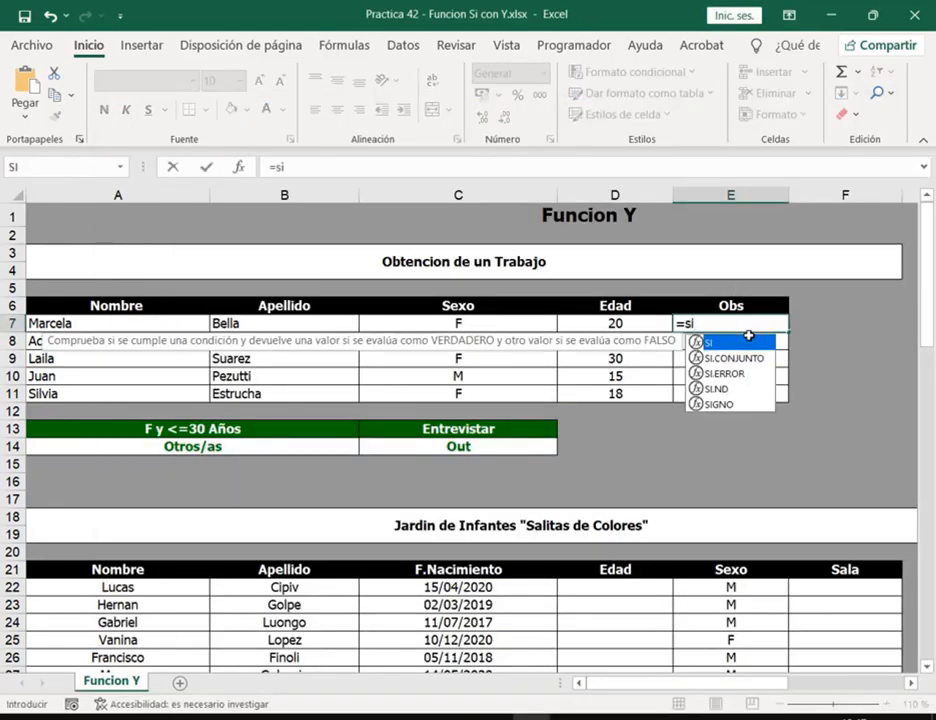
key("BackSpace")
key("BackSpace")
type("si")
key("Tab")
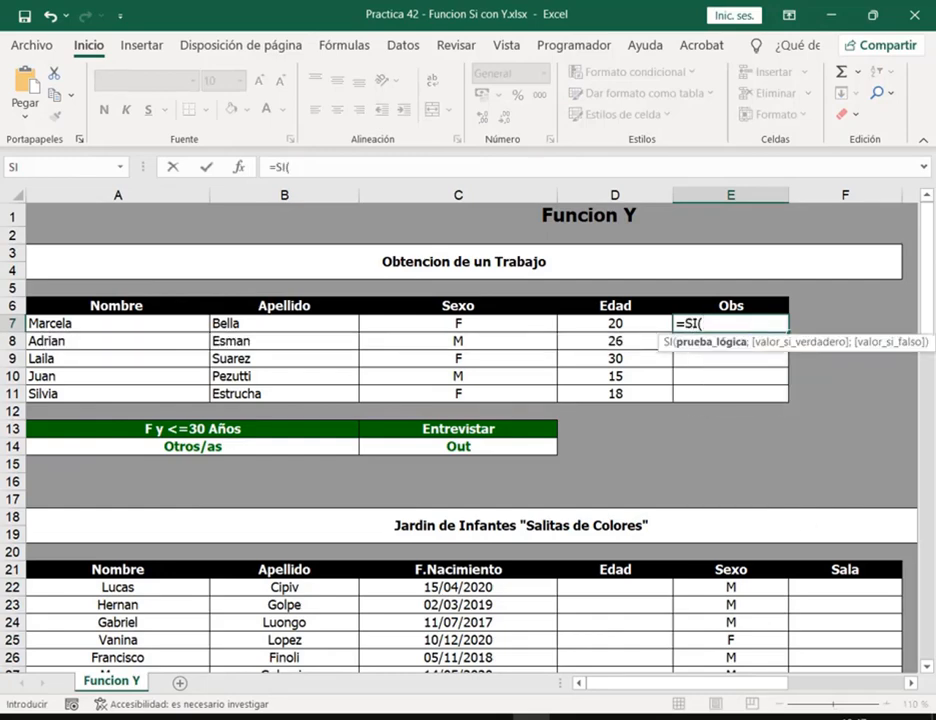
key("Escape")
- Increase the height of rows 6 to 11 in the Obtencion de un Trabajo table to about one and a half times
left_click(888, 704)
left_click(888, 704)
left_click(888, 704)
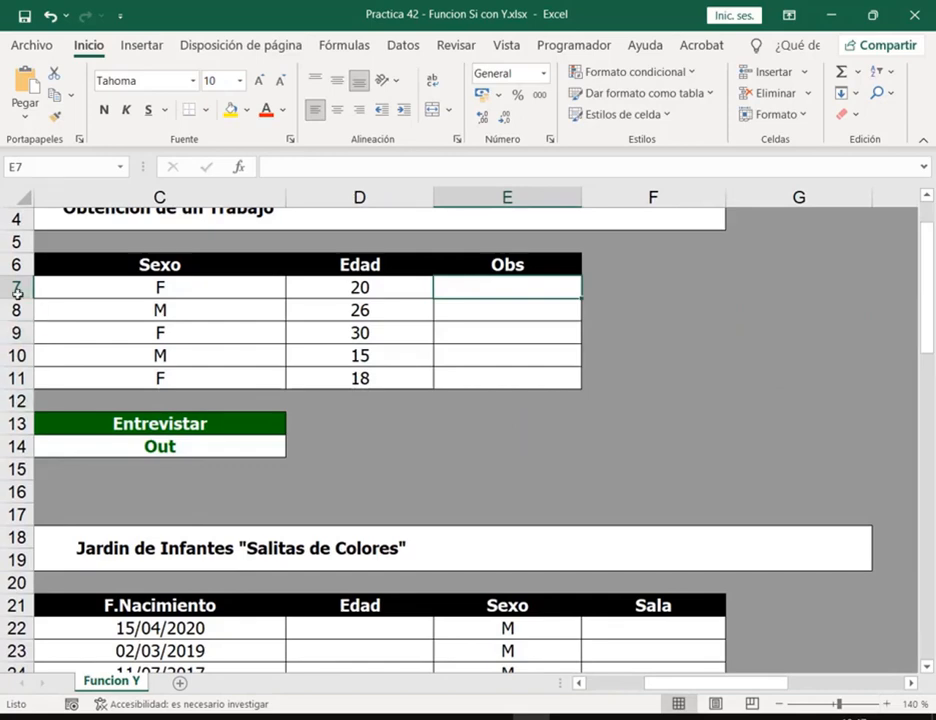
left_click_drag(17, 287, 17, 374)
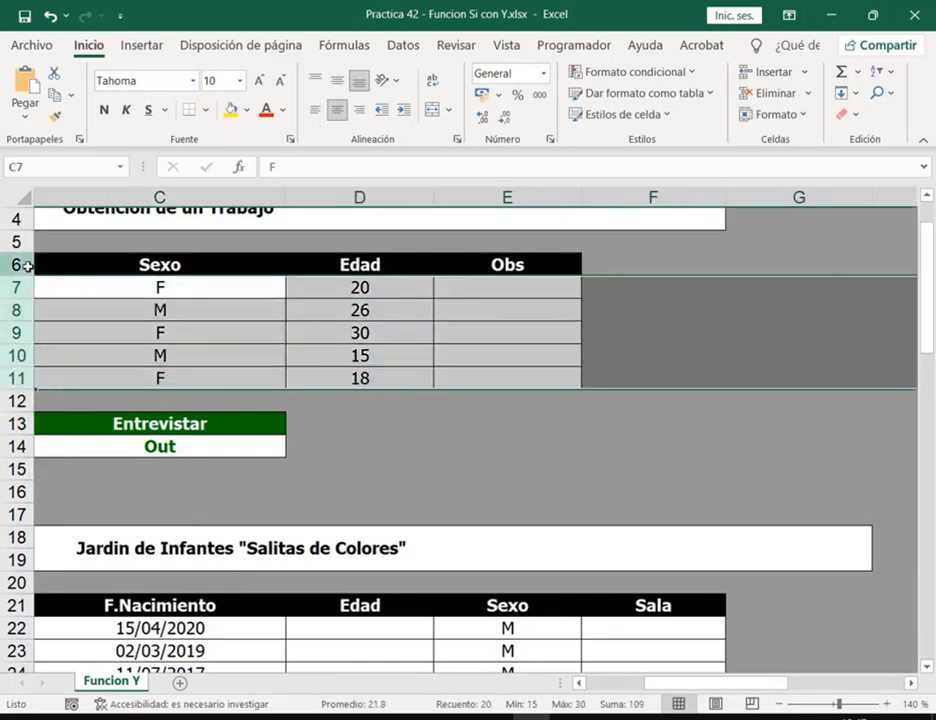
left_click_drag(17, 264, 19, 372)
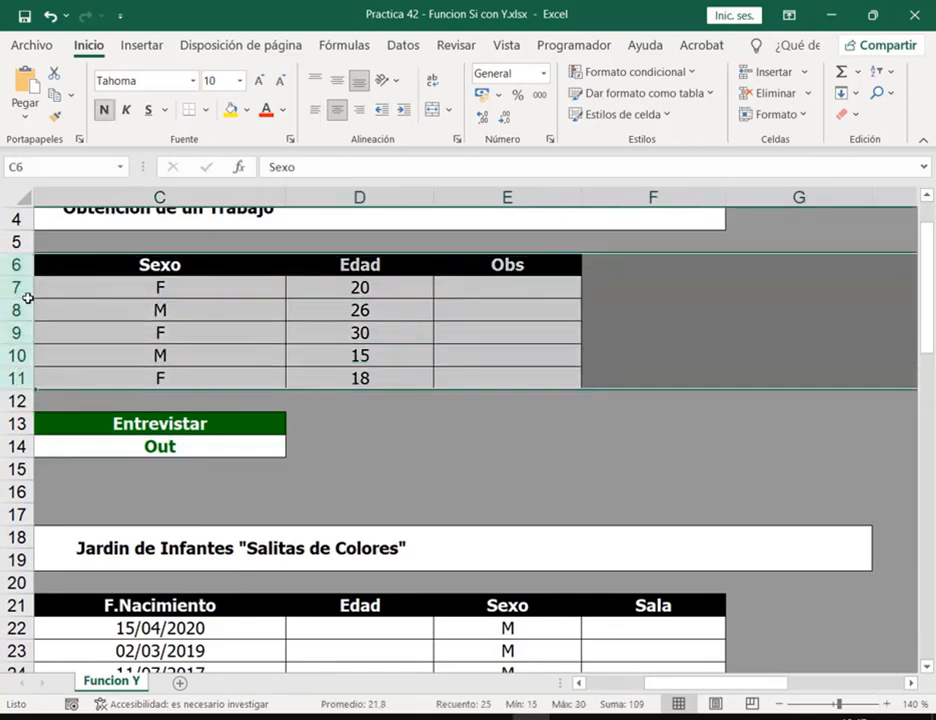
left_click_drag(23, 299, 27, 309)
- Begin the formula =SI(Y( in the first Obs cell, E7, of the Obtencion de un Trabajo table
left_click(497, 315)
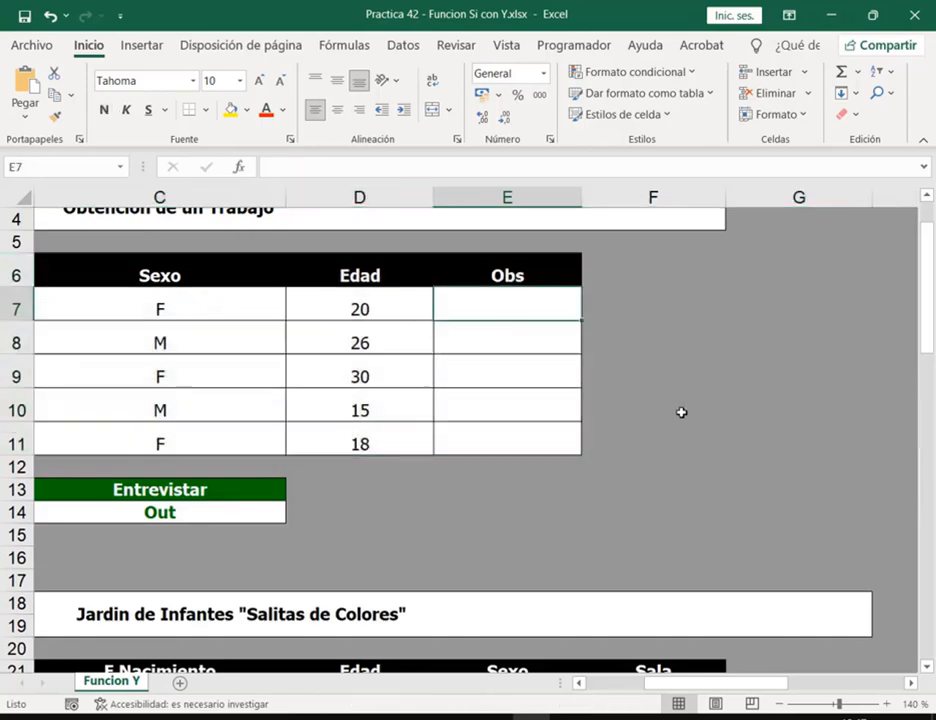
type("=SI(")
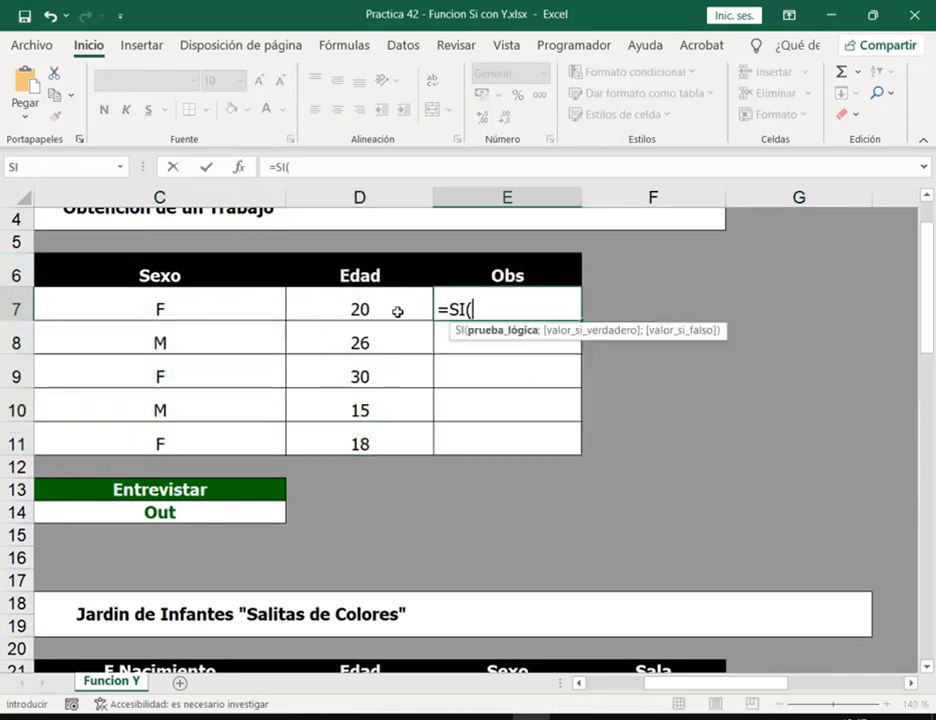
mouse_move(127, 259)
left_mouse_down()
mouse_move(383, 401)
mouse_move(403, 453)
left_mouse_up()
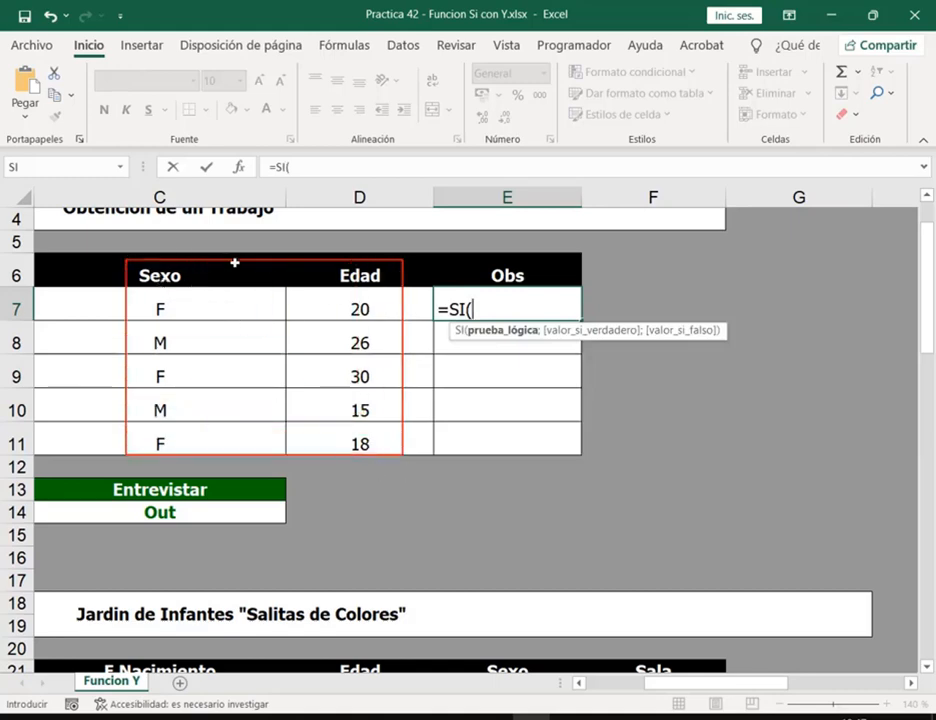
key("Escape")
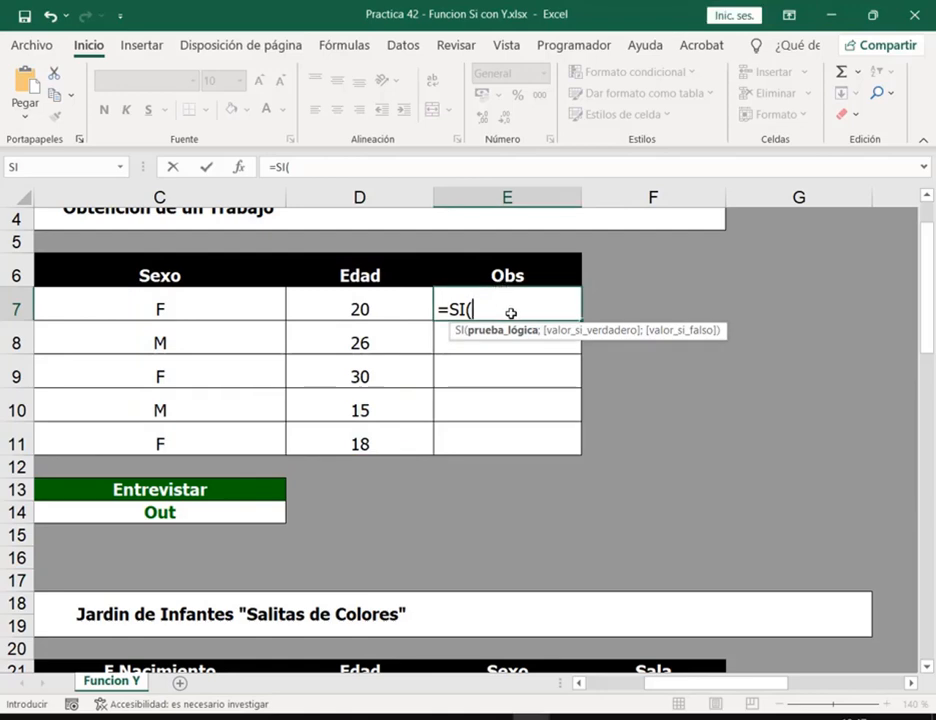
type("Y")
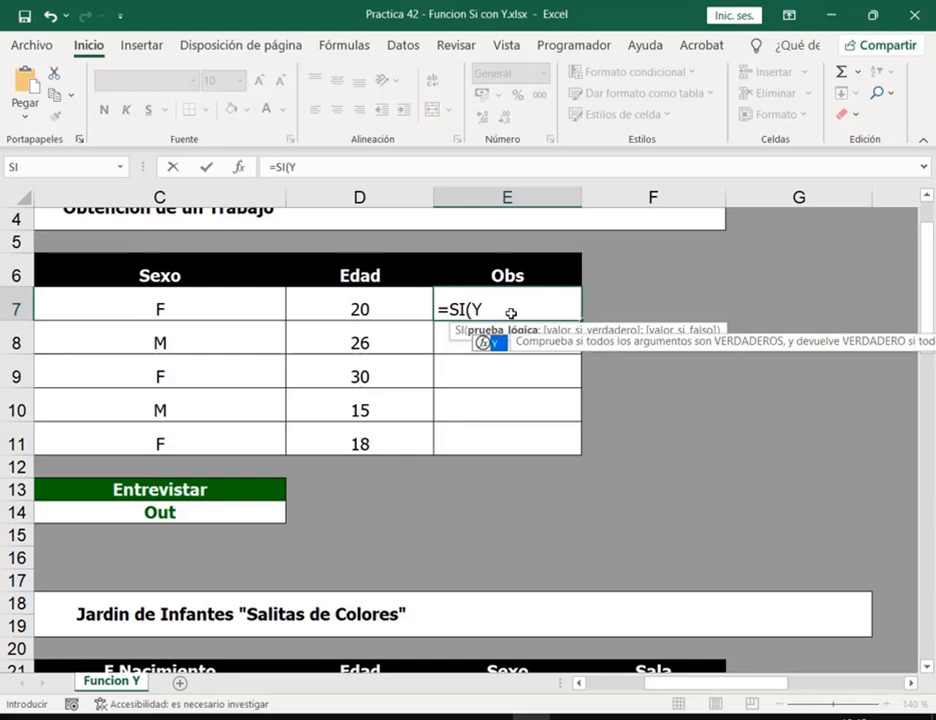
type("(")
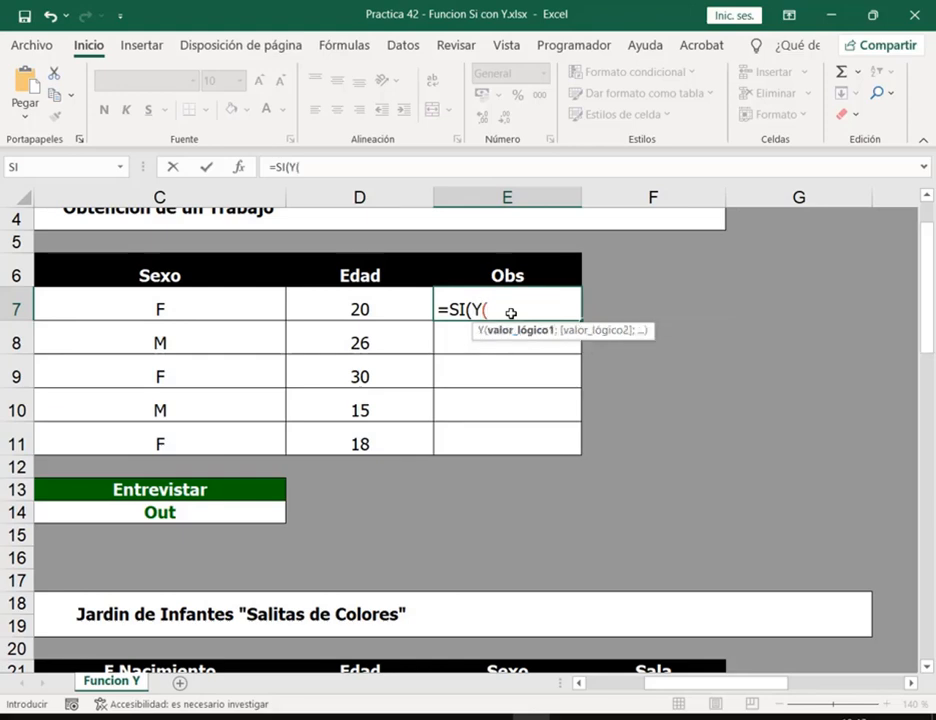
left_click_drag(498, 341, 561, 337)
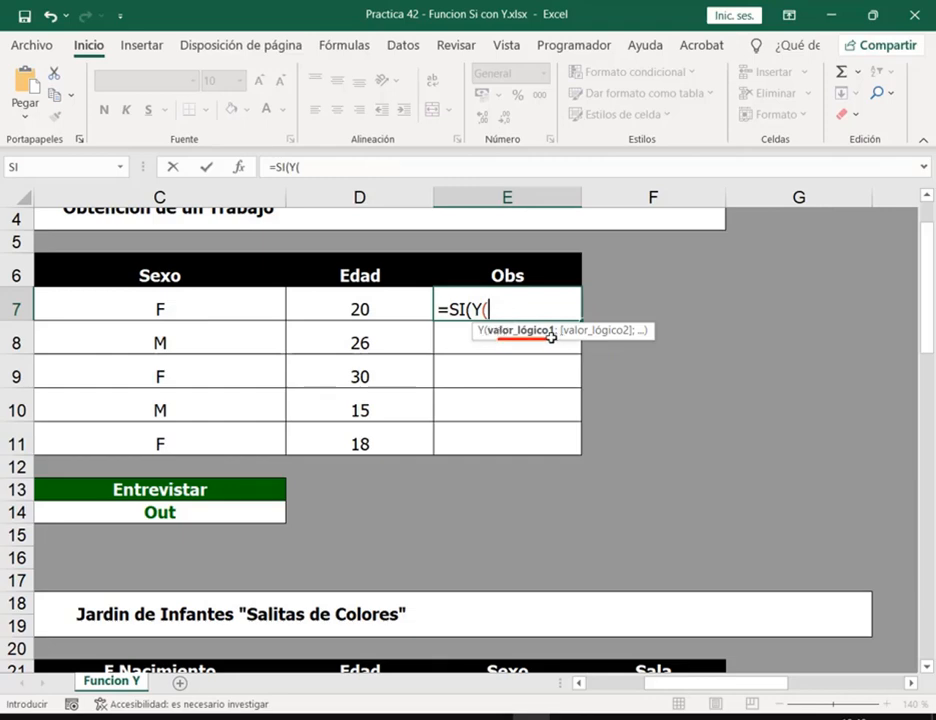
left_click_drag(557, 338, 623, 337)
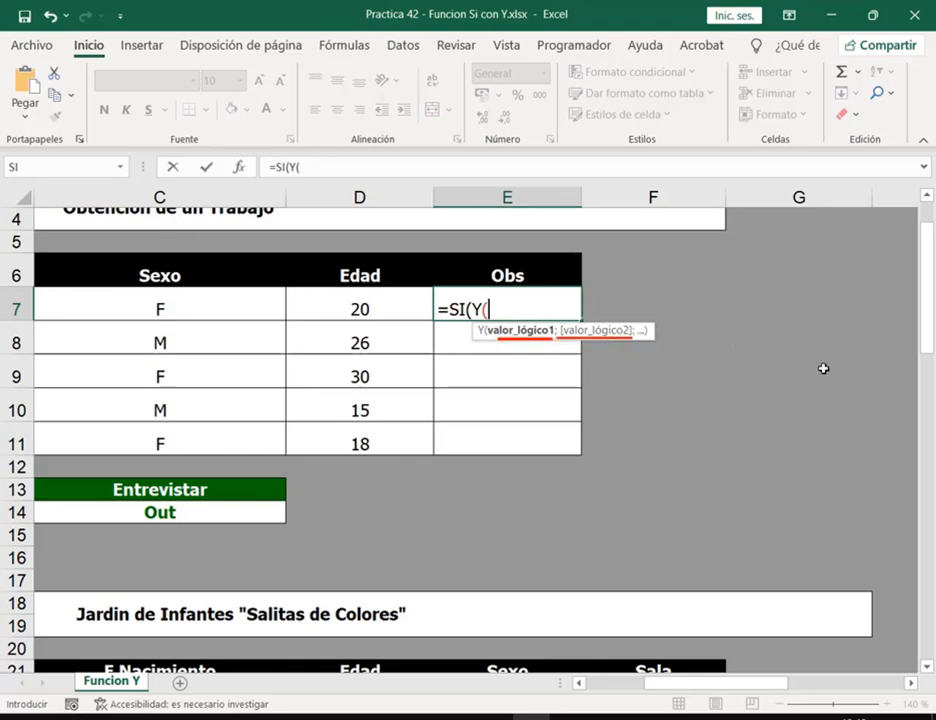
key("Escape")
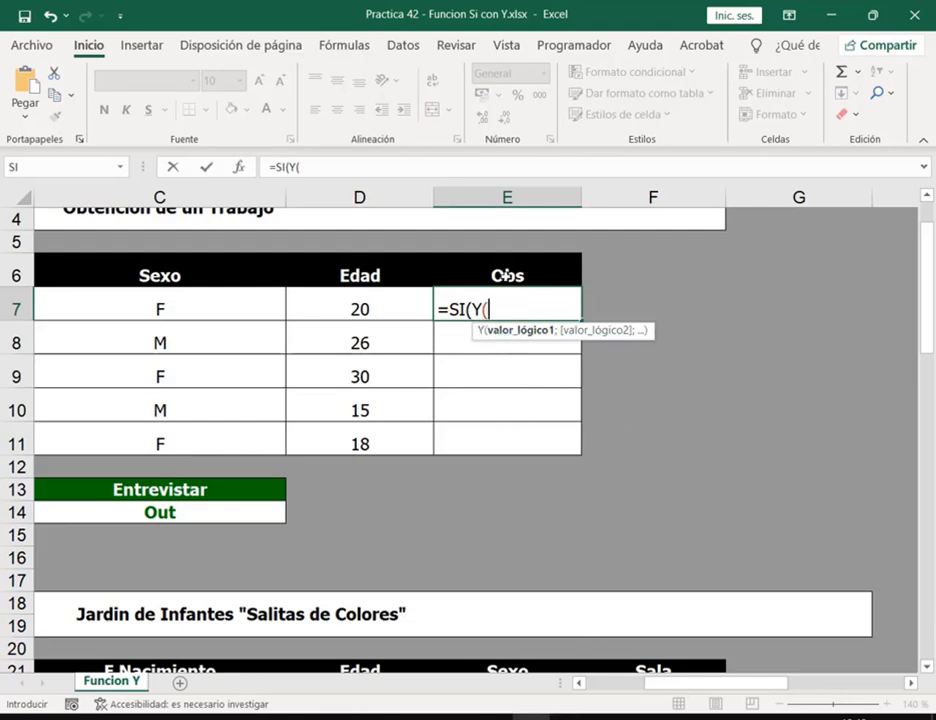
- Add the first condition C7="F" to the Y function, with the F in uppercase
left_click(185, 309)
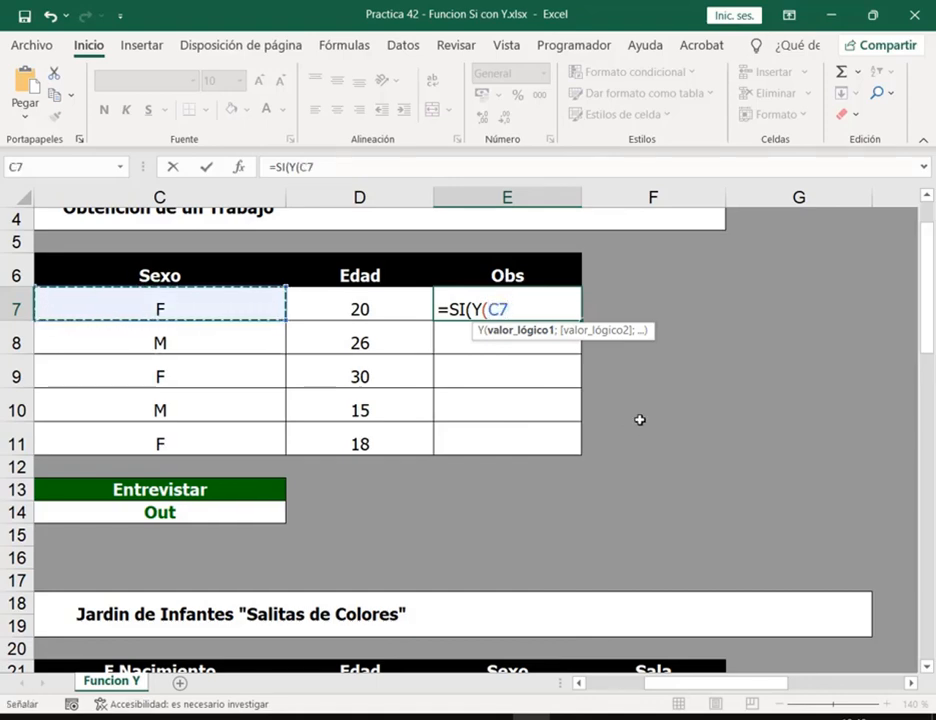
type("=")
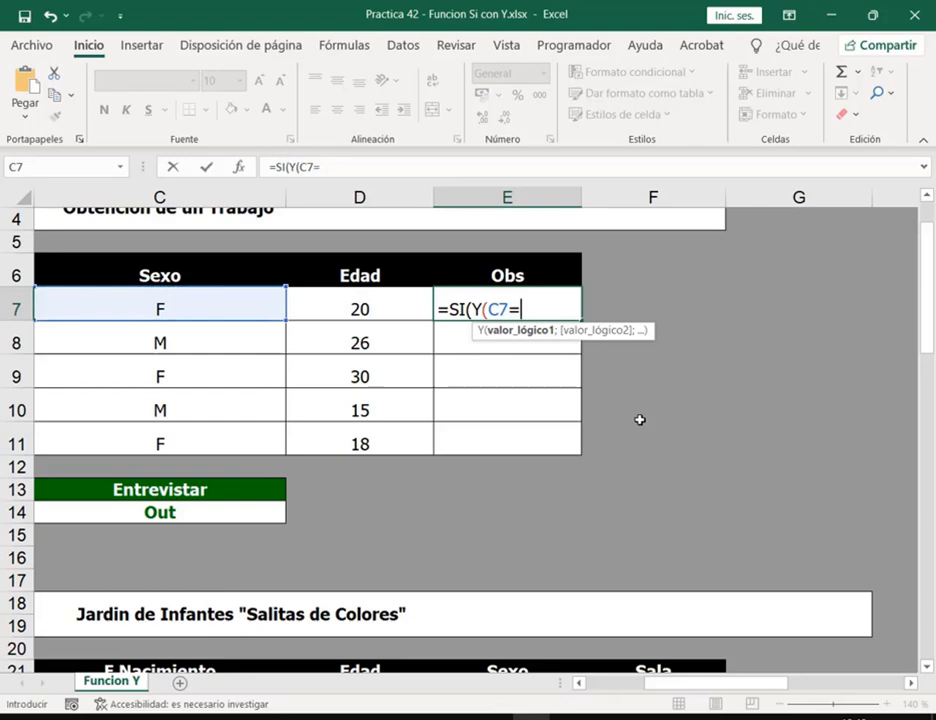
type("\"f\"")
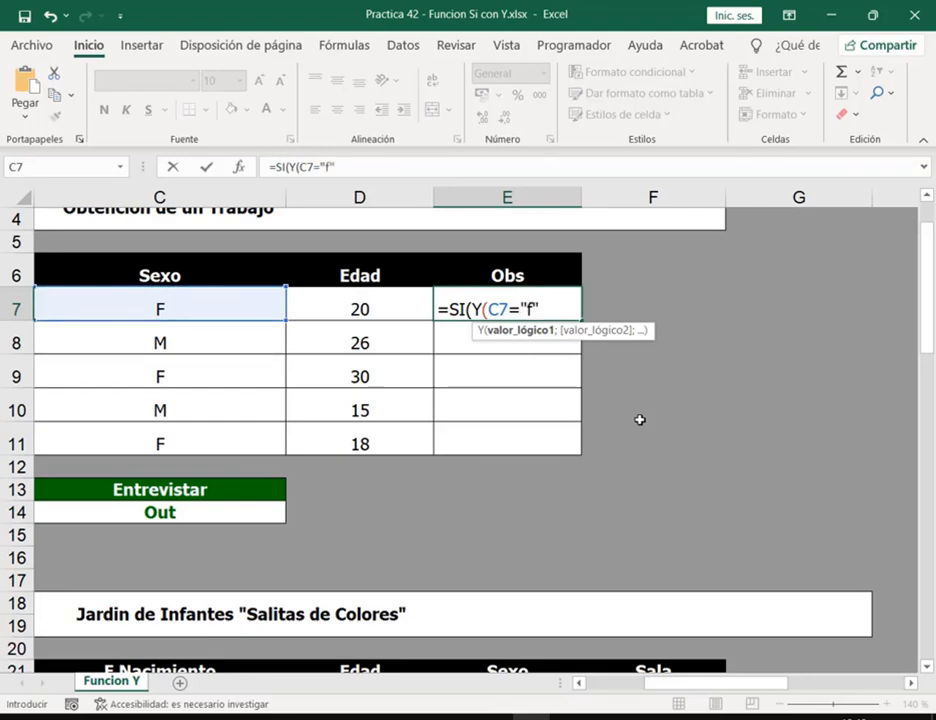
key("BackSpace")
key("BackSpace")
type("F")
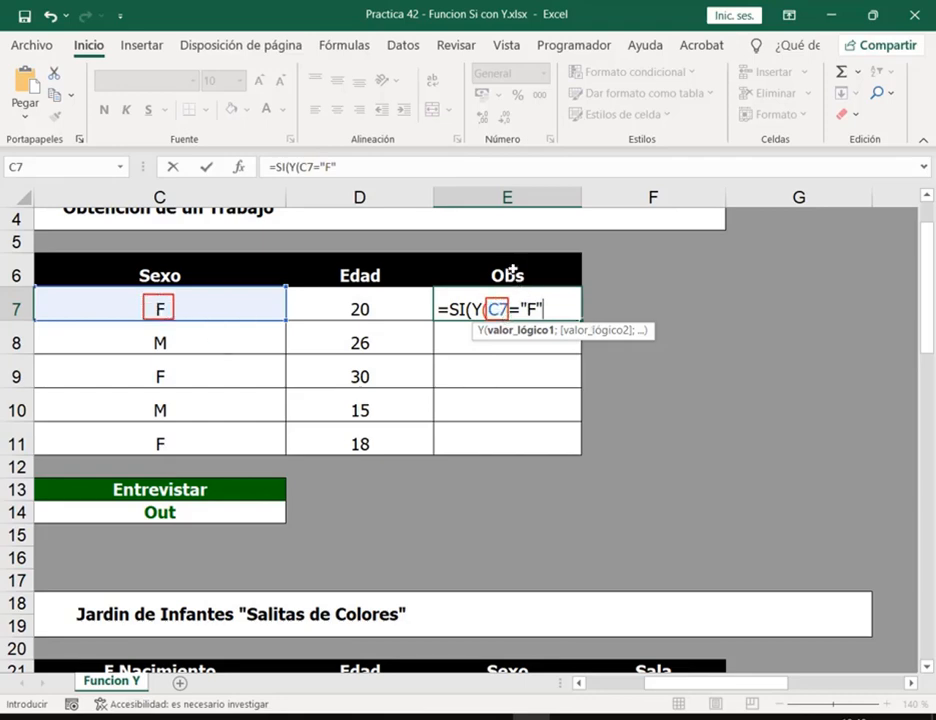
- Add the second condition D7<=30 to the Y function, separated from the first by a semicolon
left_click(550, 311)
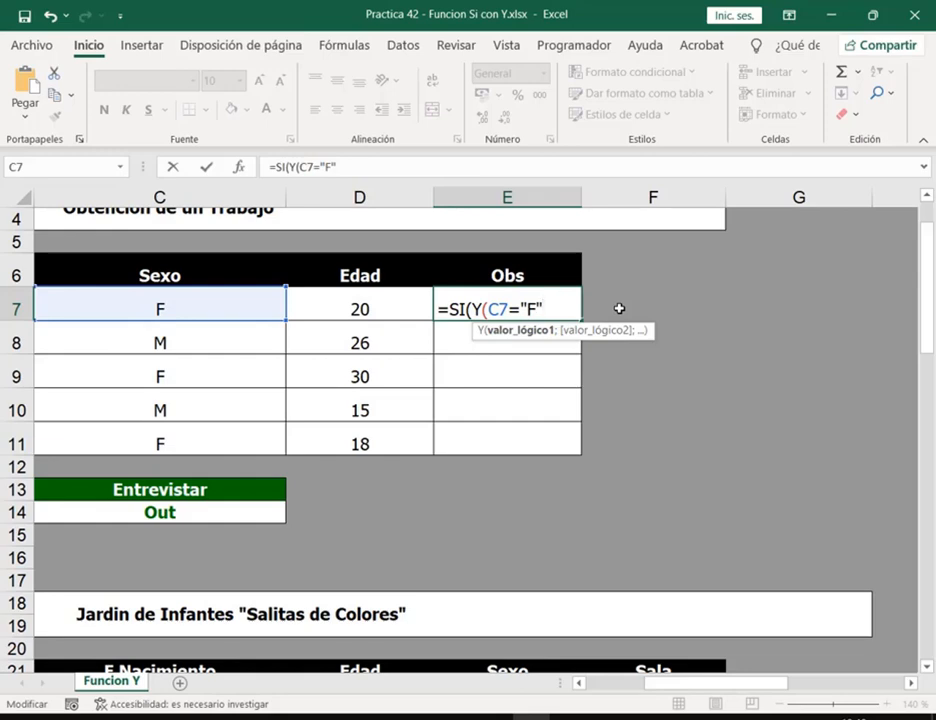
type(";")
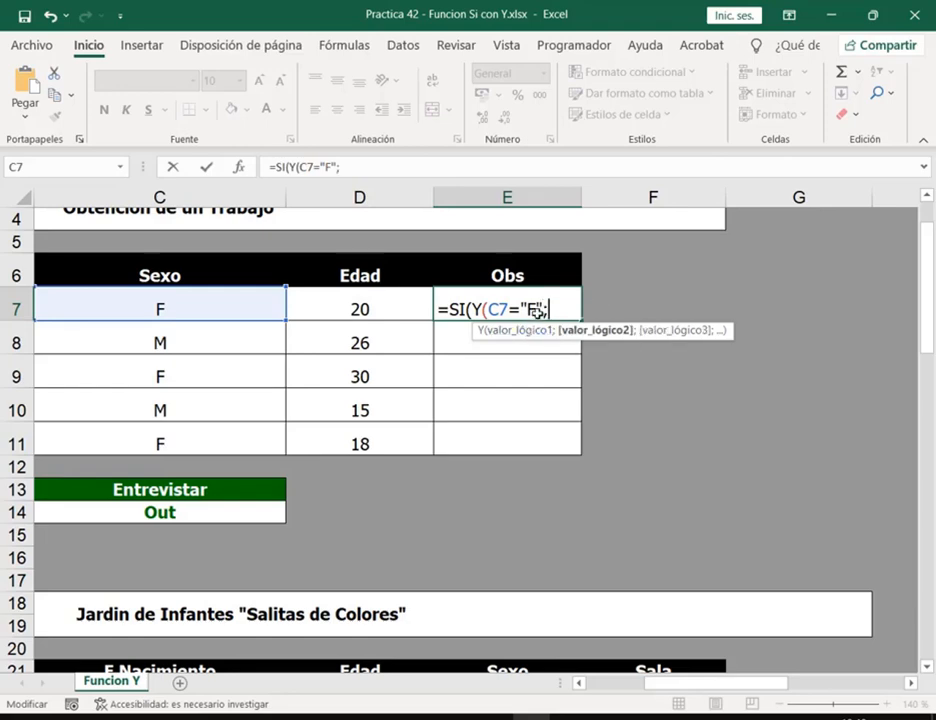
left_click(382, 305)
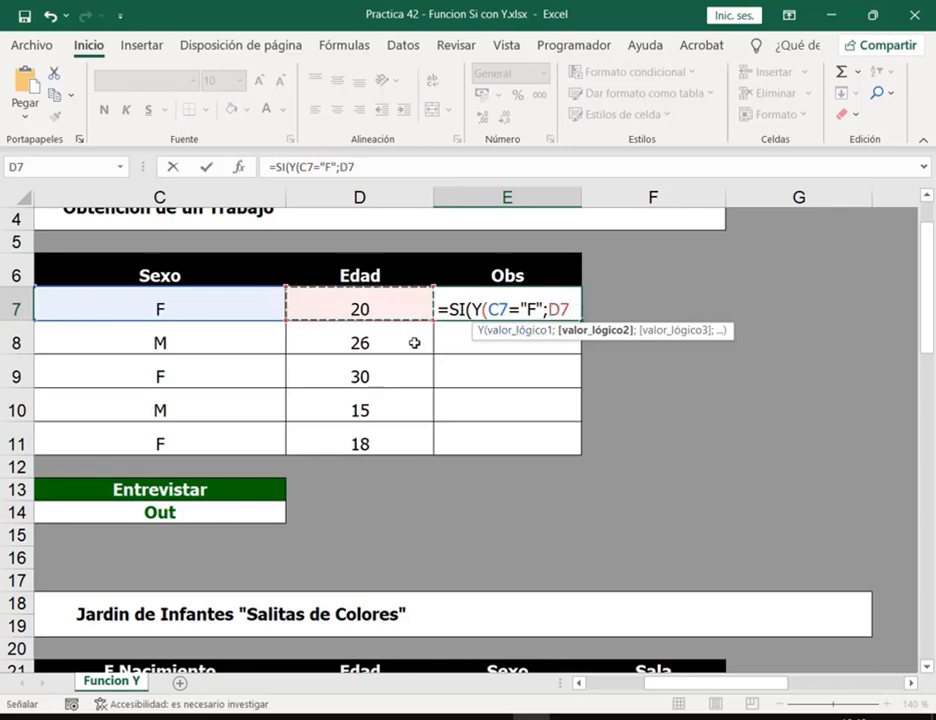
type("<")
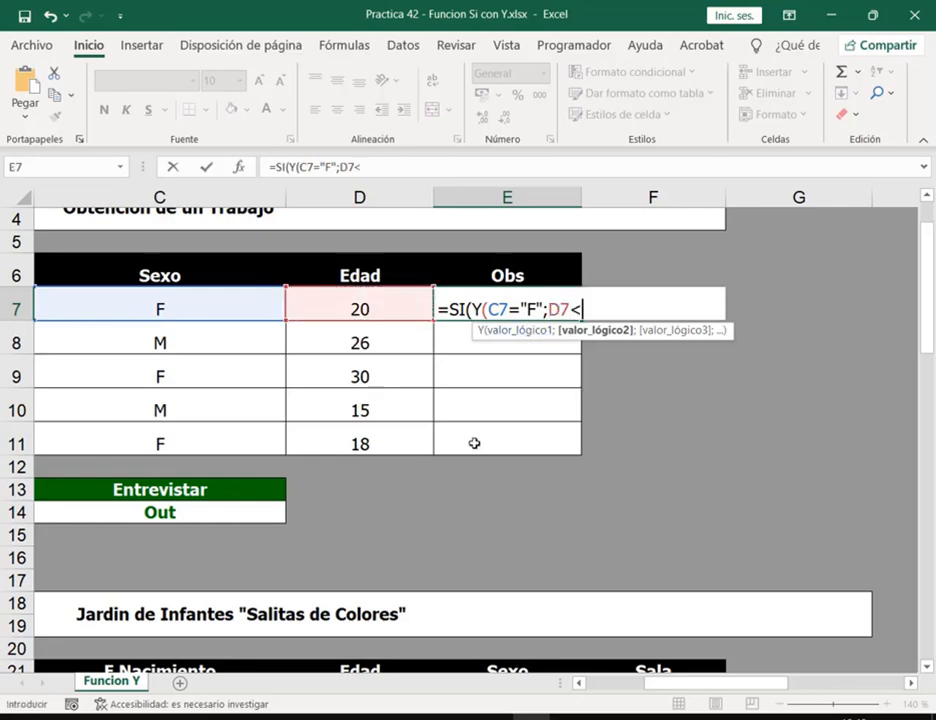
type("=30")
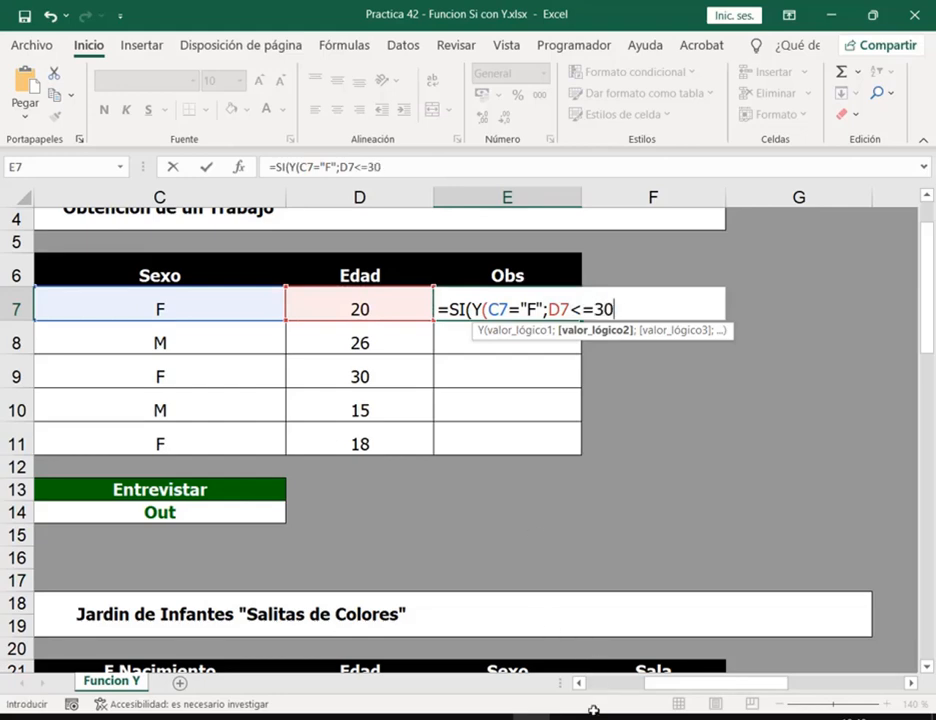
- Check the F, edad and Entrevista parts of the sentence in Notepad and return to the Excel workbook
key("alt+Tab")
left_click(253, 269)
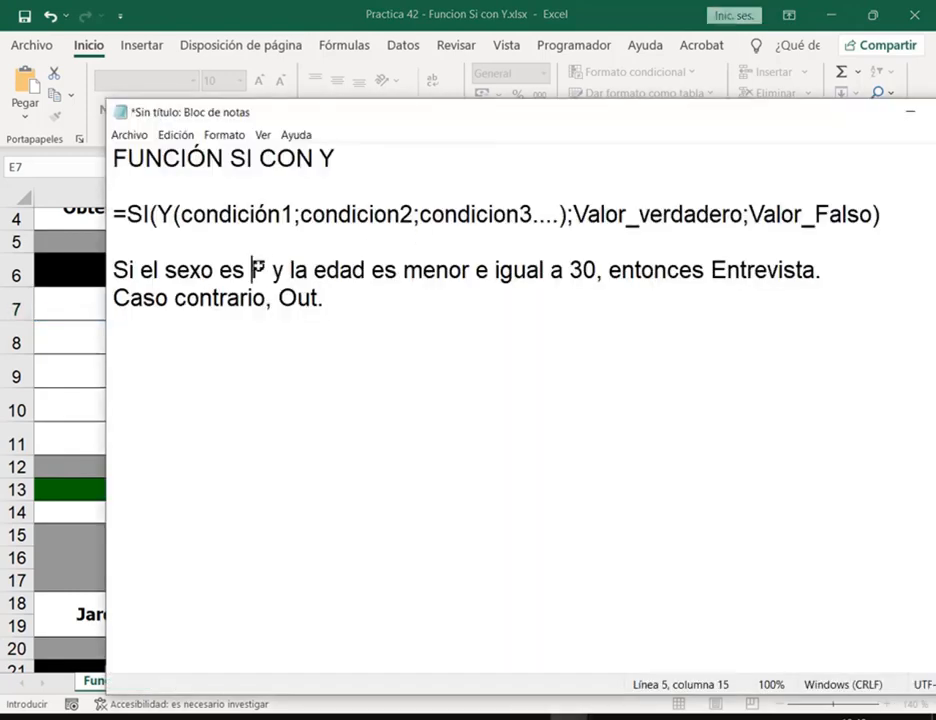
left_click_drag(253, 269, 270, 269)
left_click_drag(327, 269, 514, 270)
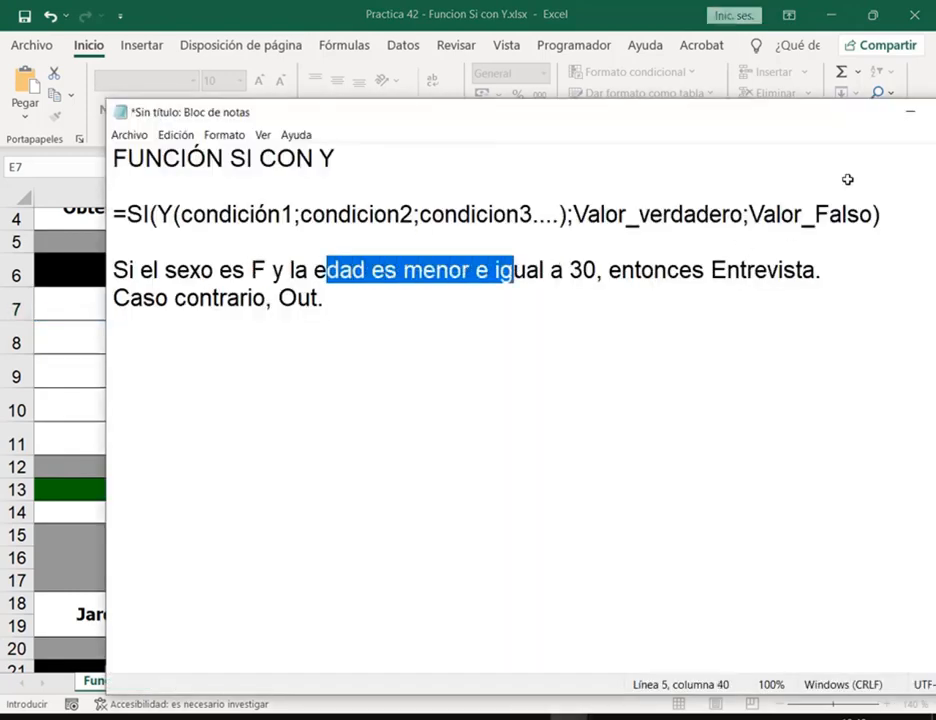
left_click_drag(607, 270, 815, 270)
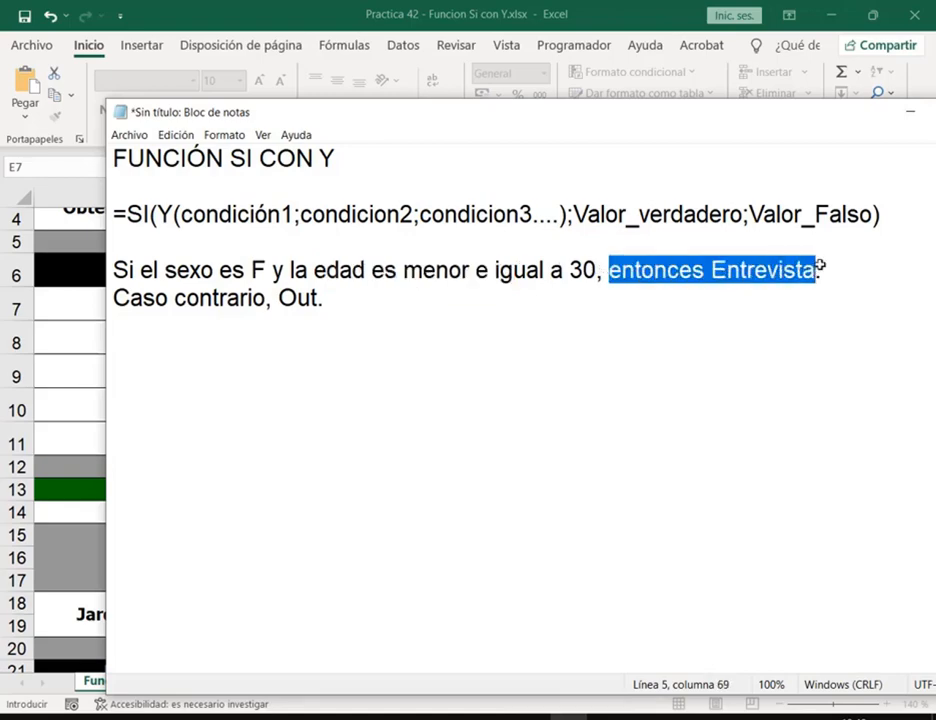
left_click(911, 112)
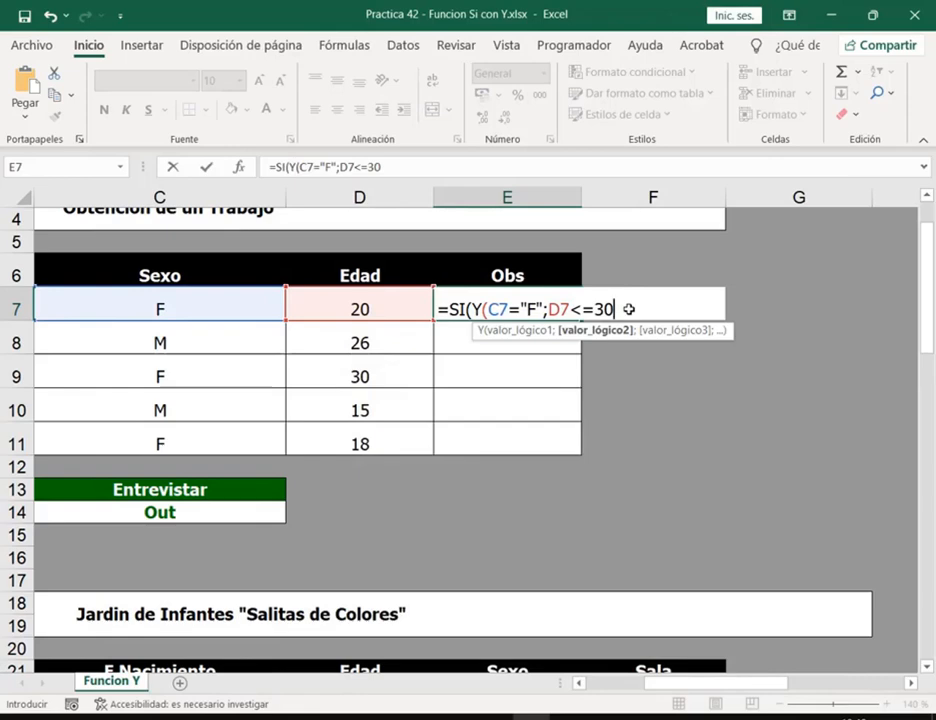
- Close the Y function and add the Entrevistar cell as the true value with the absolute reference $C$13
type(")")
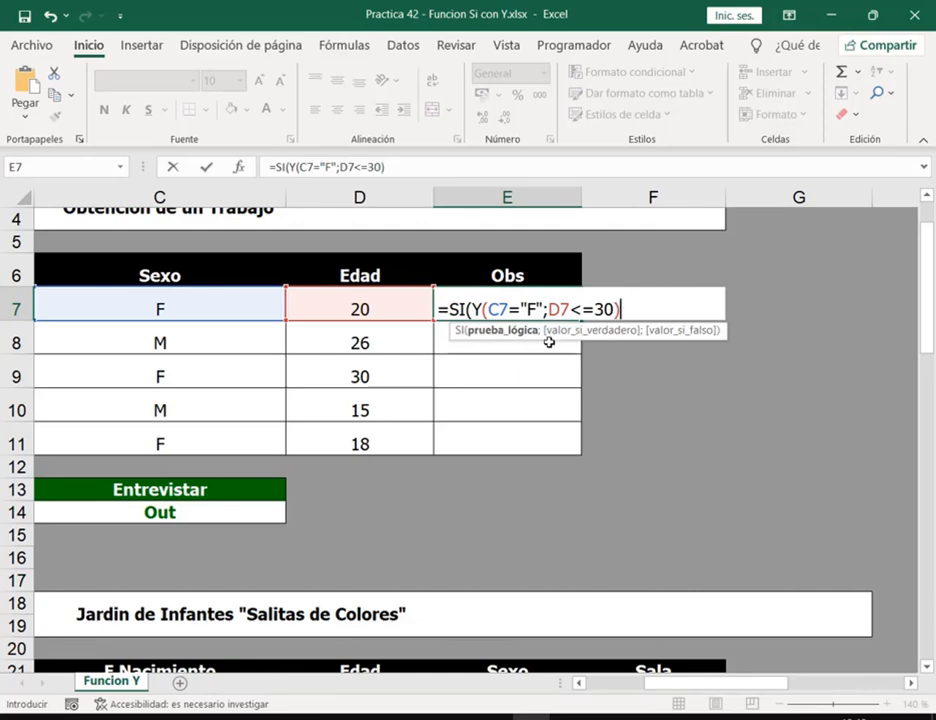
left_click_drag(474, 337, 535, 339)
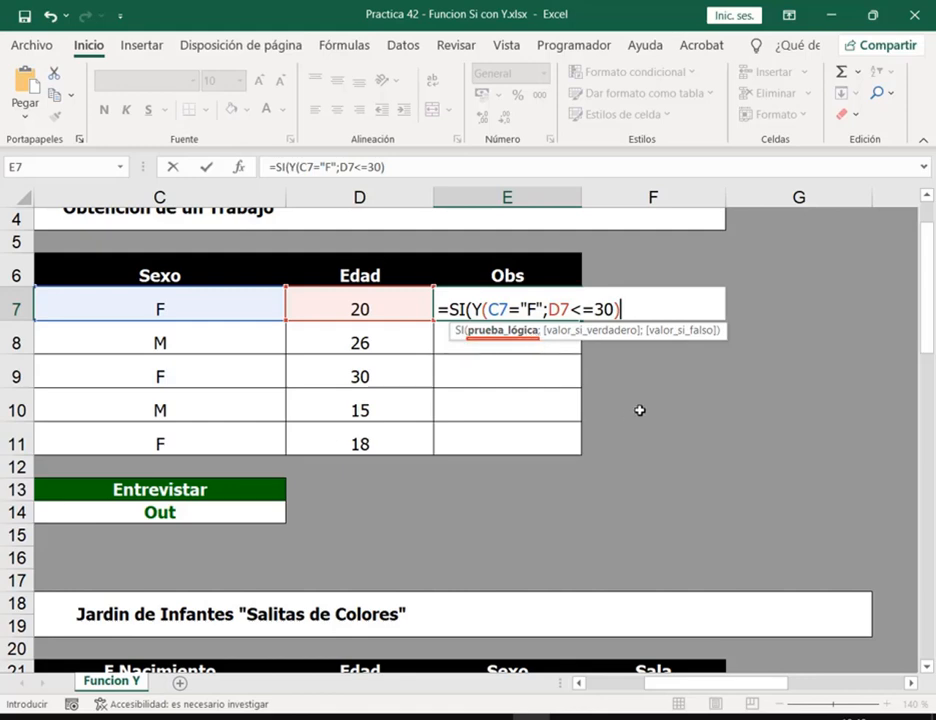
type(";")
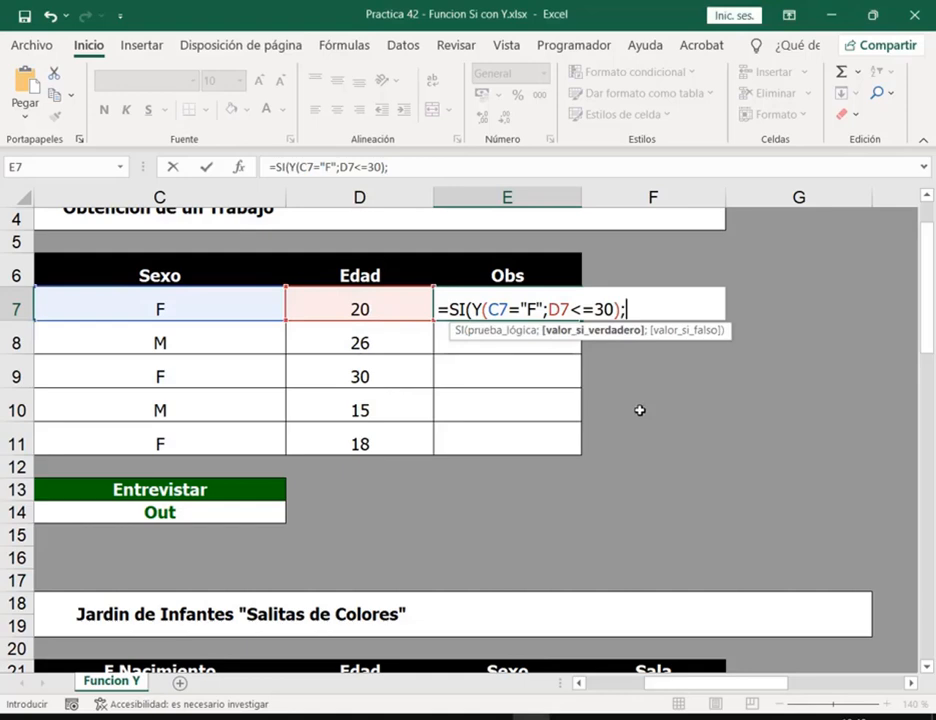
left_click(249, 486)
key("F4")
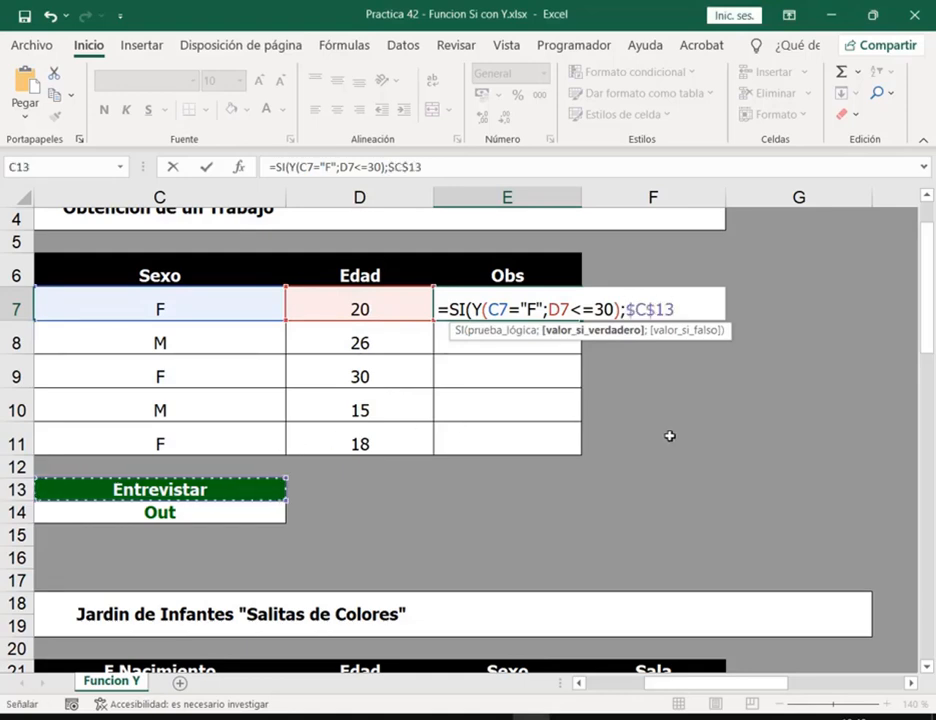
type(";")
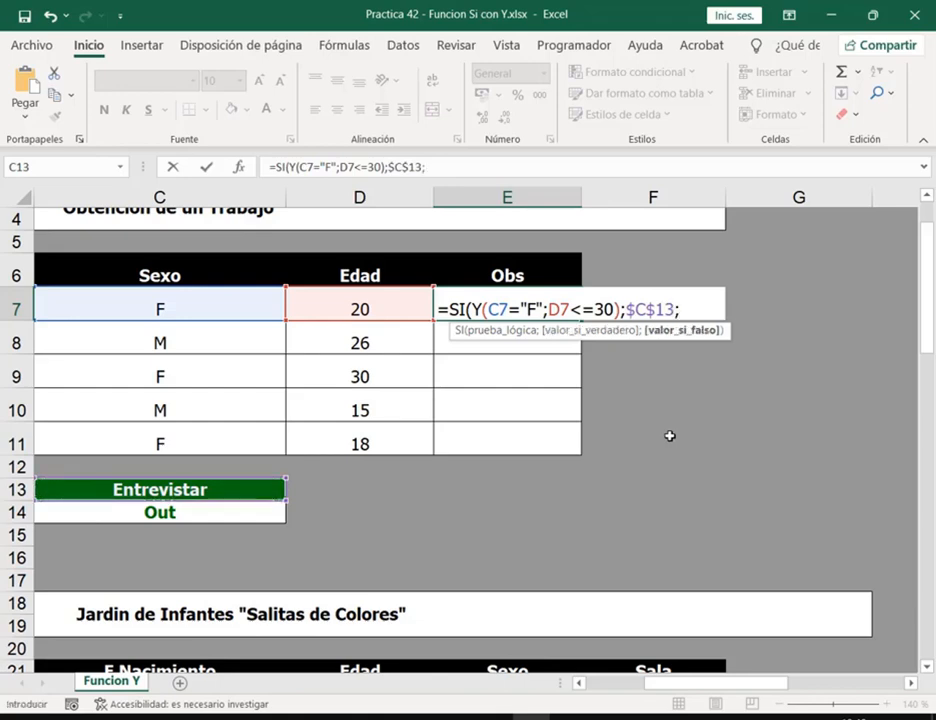
- Add the Out cell as the false value with the absolute reference $C$14, close the formula and enter it
left_click(240, 508)
key("F4")
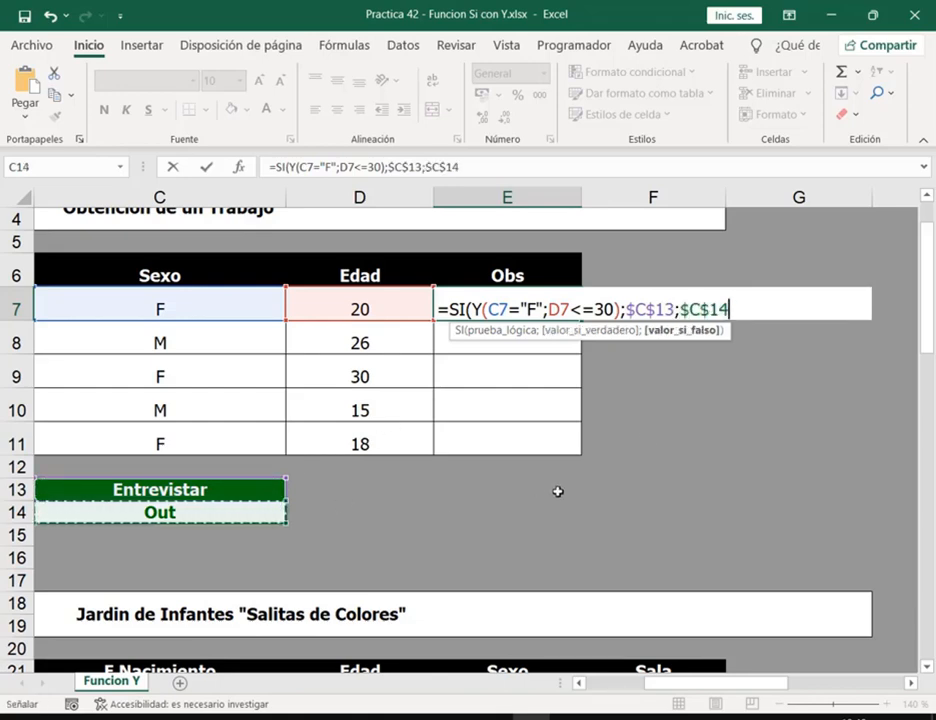
type(")")
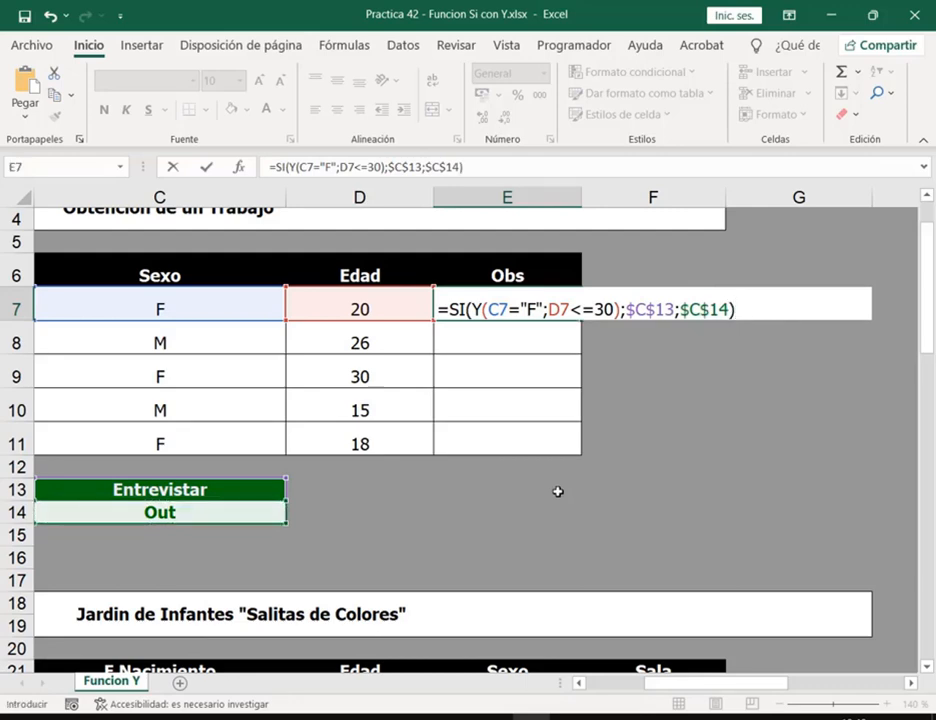
key("Return")
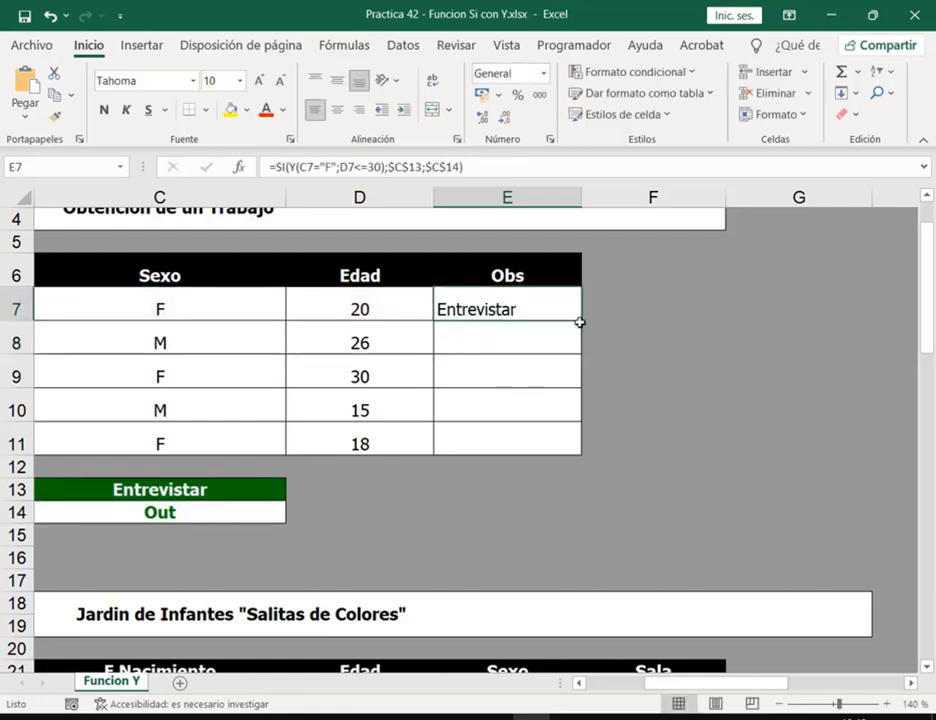
- Fill the E7 formula down the Obs column through E11
left_click_drag(580, 322, 577, 453)
left_click(831, 384)
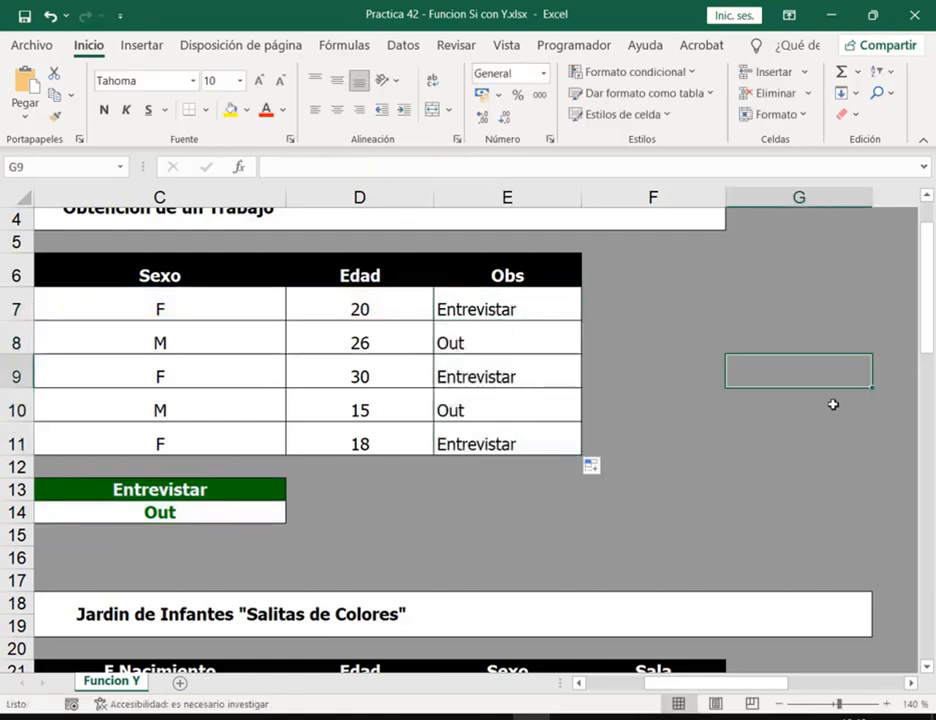
mouse_move(773, 685)
left_mouse_down()
mouse_move(760, 688)
mouse_move(771, 686)
left_mouse_up()
- Examine the E7 formula against the Sexo and Edad values in row 7, checking both Y conditions and the true value
left_click(535, 309)
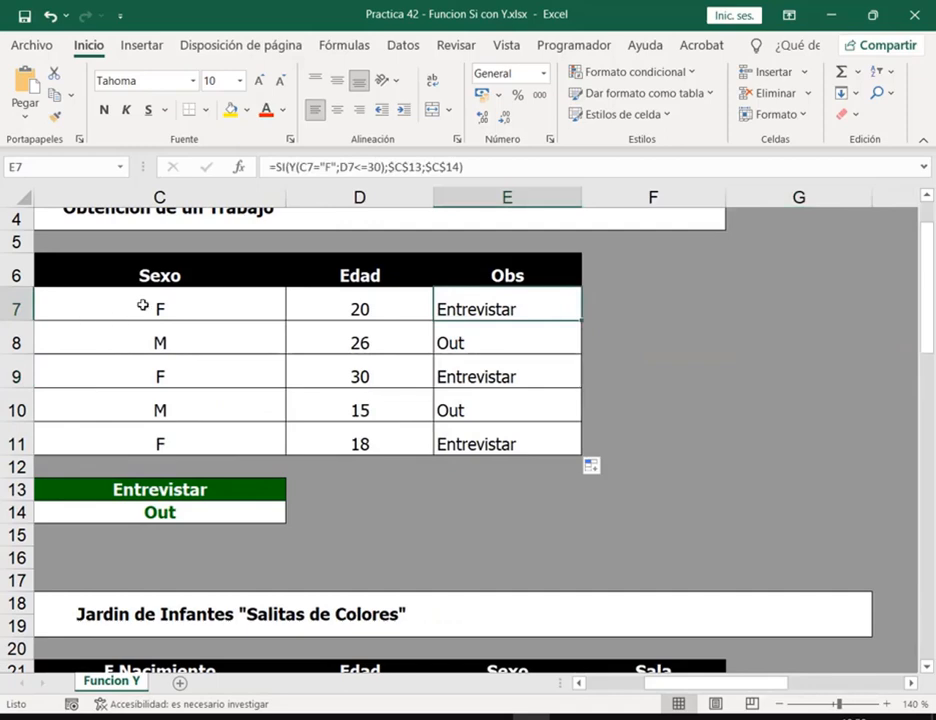
left_click_drag(141, 296, 175, 321)
double_click(499, 309)
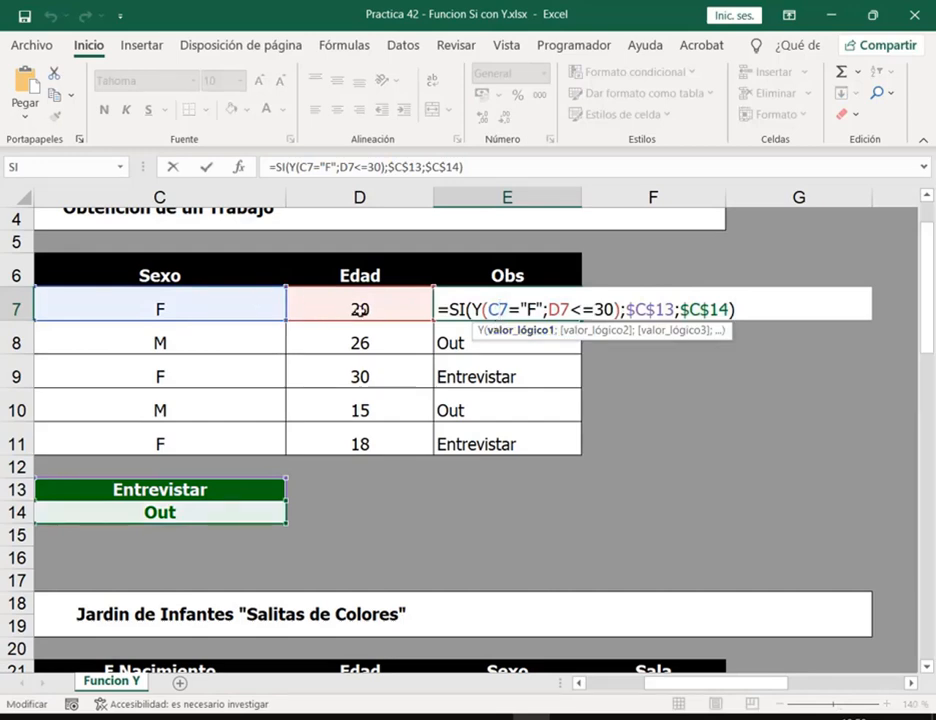
left_click_drag(348, 300, 370, 314)
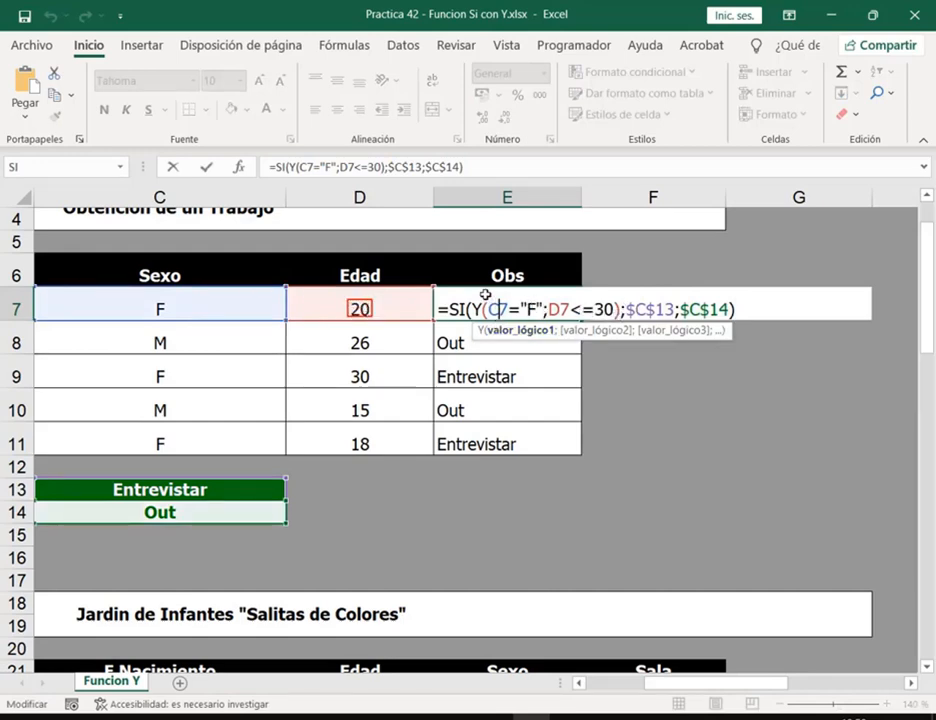
left_click_drag(486, 295, 612, 327)
left_click_drag(648, 257, 648, 298)
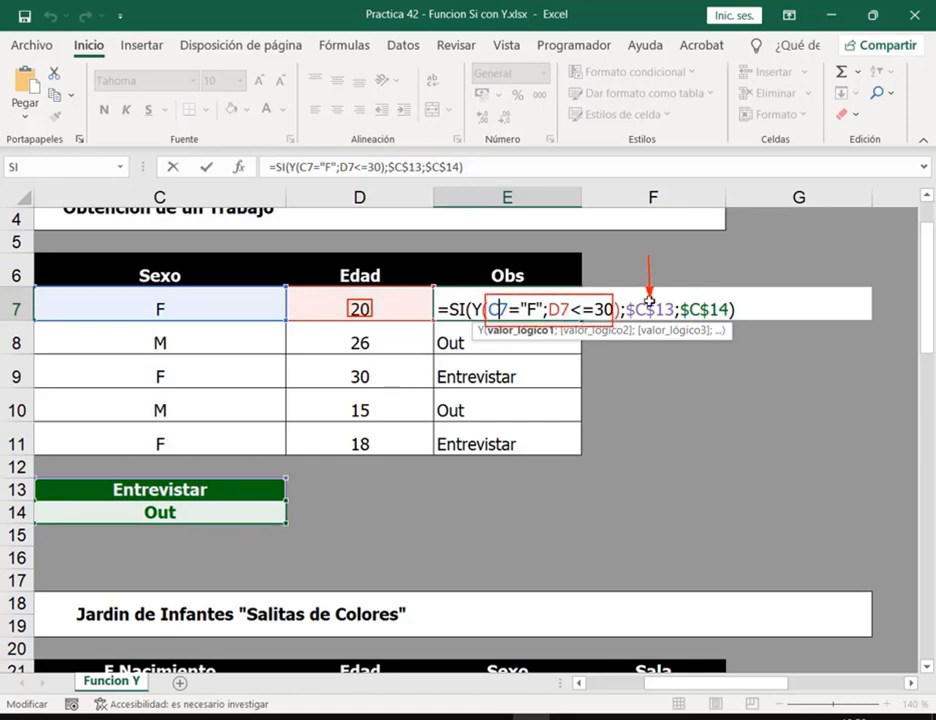
key("Escape")
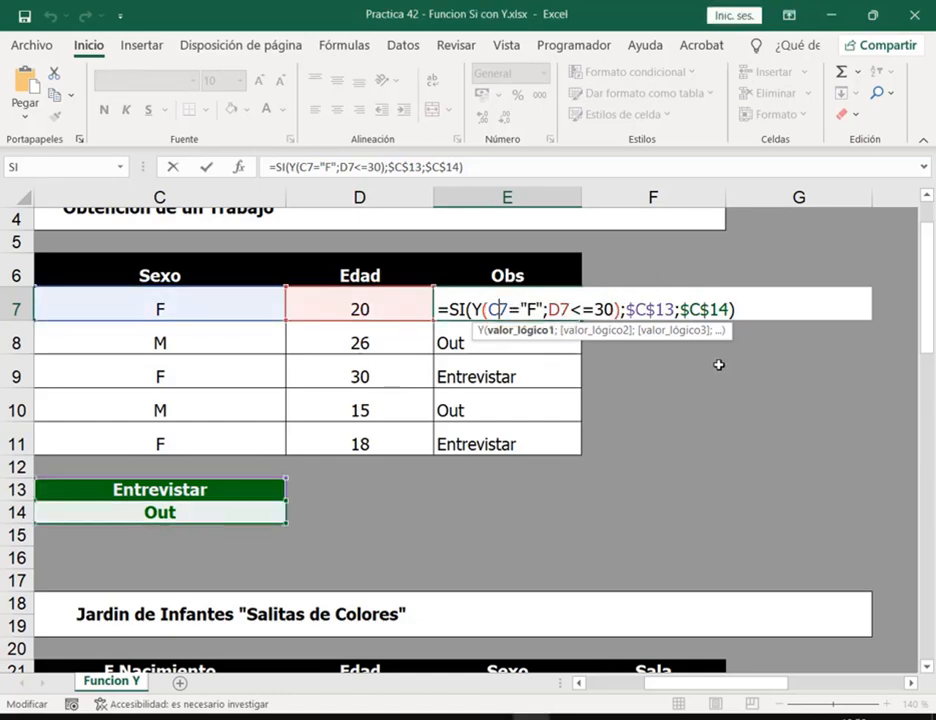
key("Escape")
- Examine the E8 formula against the Sexo value in row 8, checking both Y conditions and the false value
left_click(536, 343)
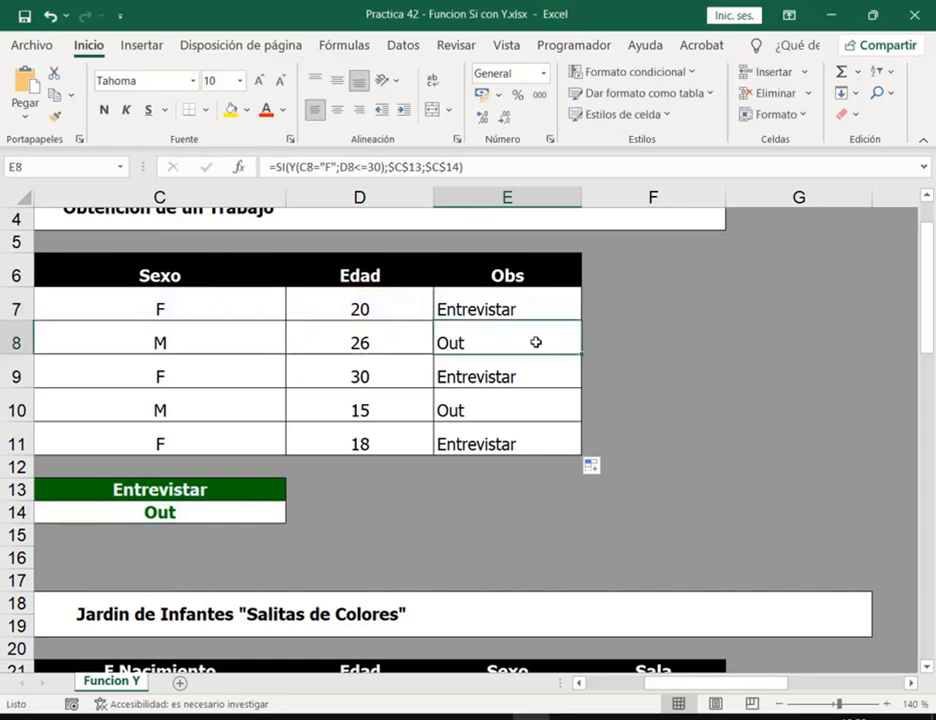
double_click(536, 343)
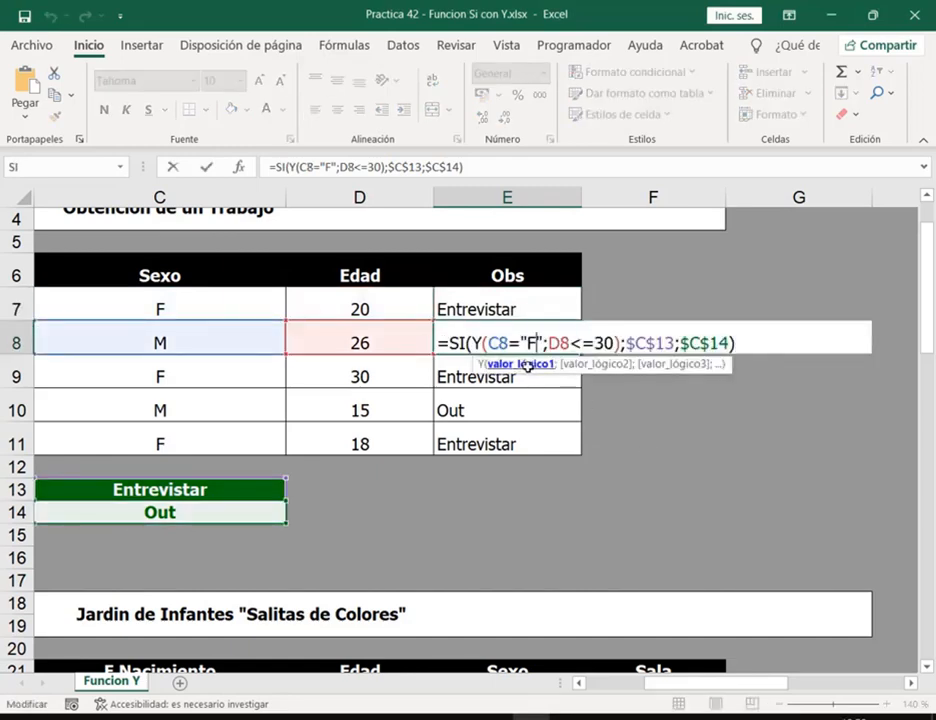
left_click_drag(148, 331, 172, 354)
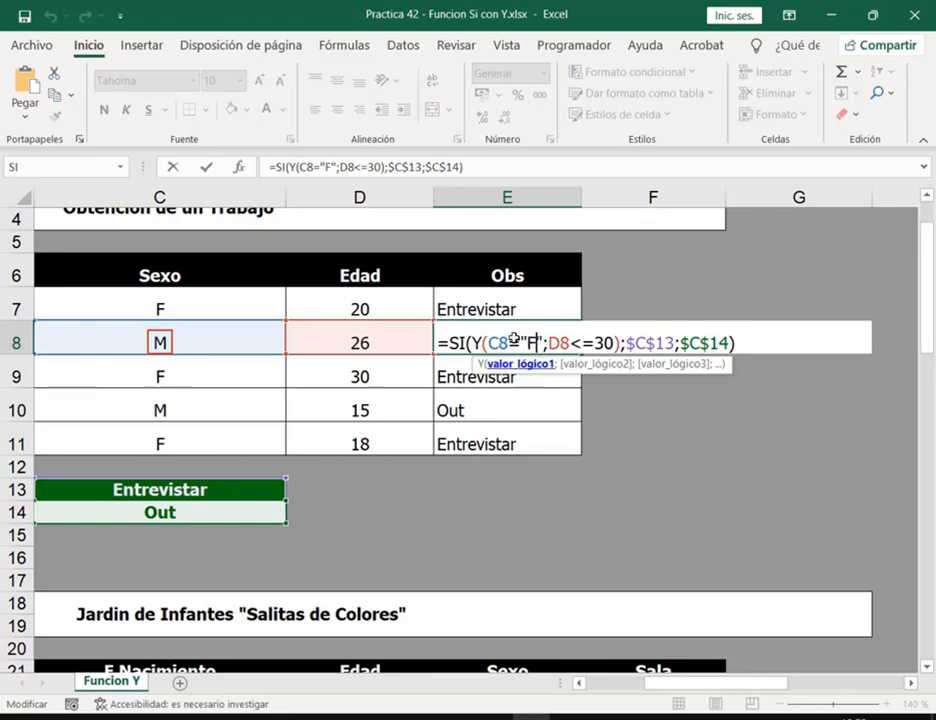
mouse_move(547, 327)
left_mouse_down()
mouse_move(564, 355)
mouse_move(609, 356)
left_mouse_up()
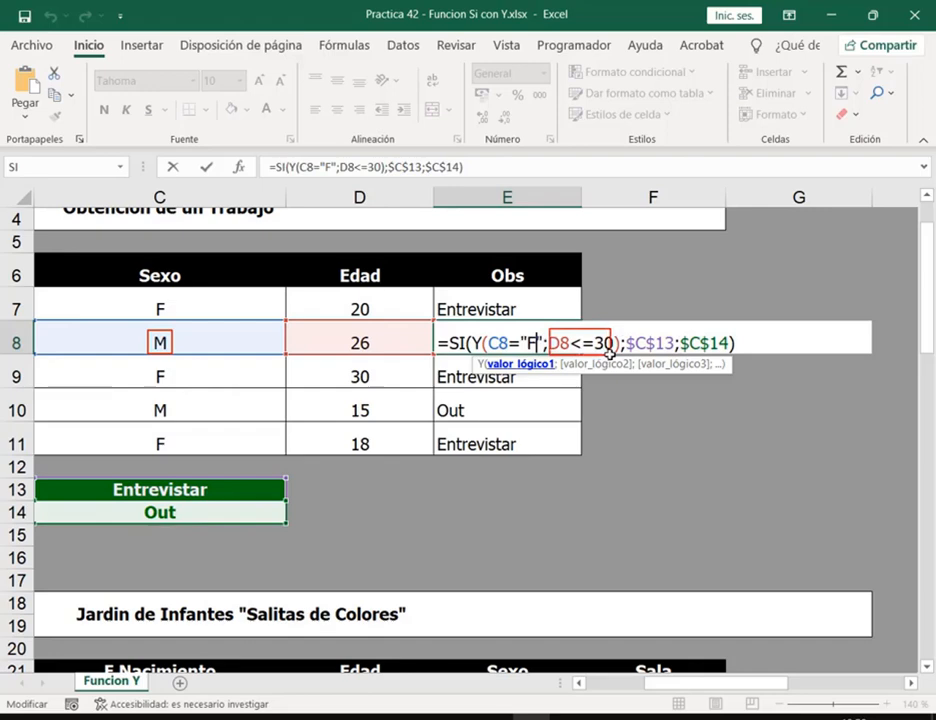
key("Escape")
left_click_drag(486, 327, 543, 356)
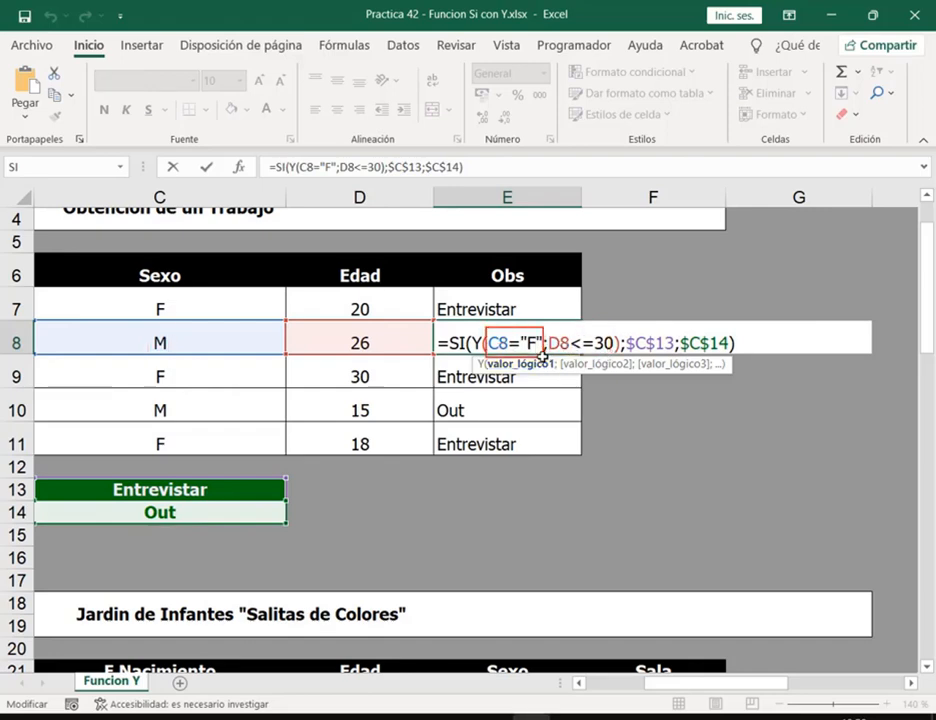
left_click_drag(704, 288, 701, 324)
key("Escape")
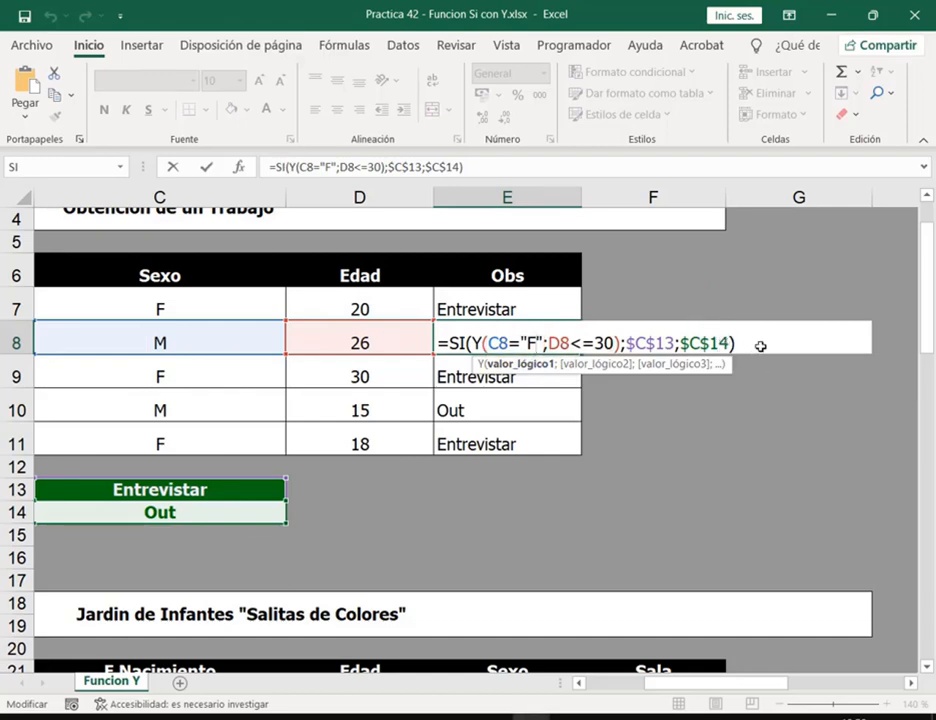
key("Return")
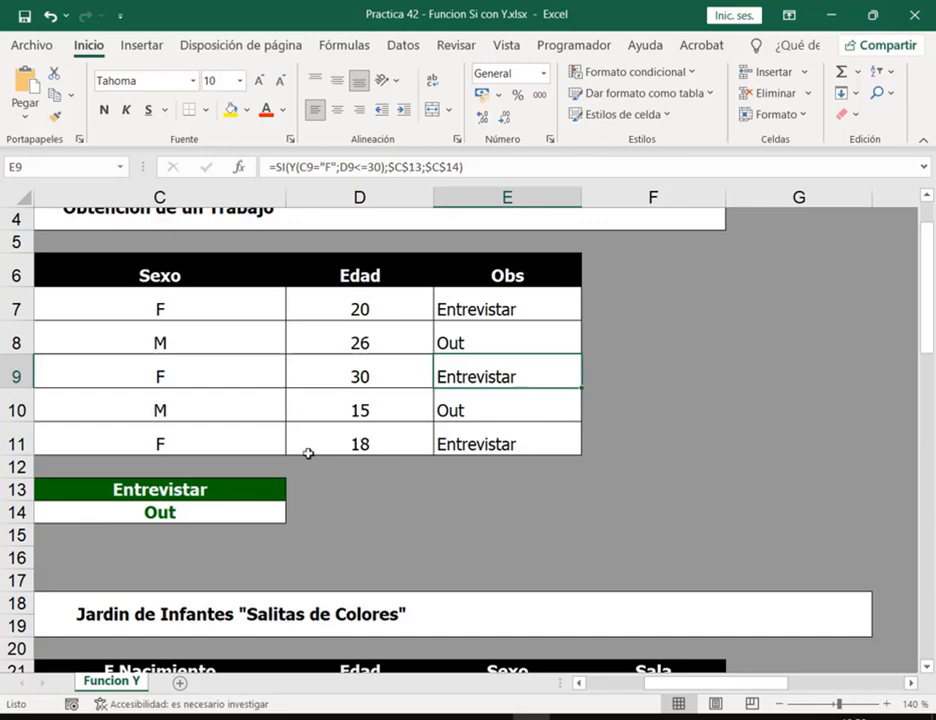
- Set the Edad value in D11 to 38
left_click(395, 454)
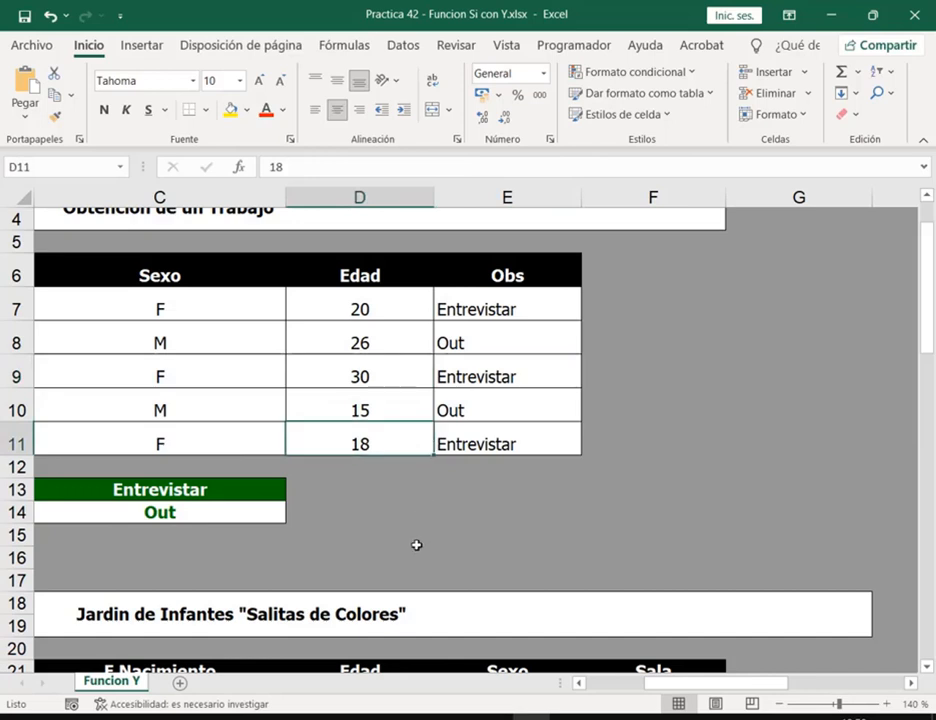
key("F2")
key("BackSpace")
key("BackSpace")
type("38")
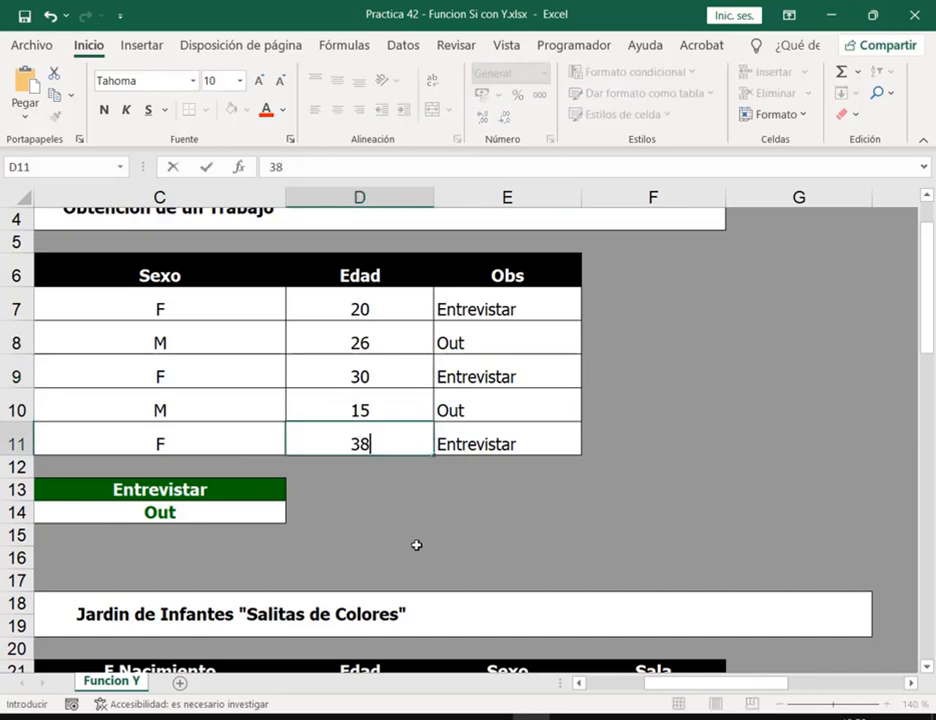
key("Return")
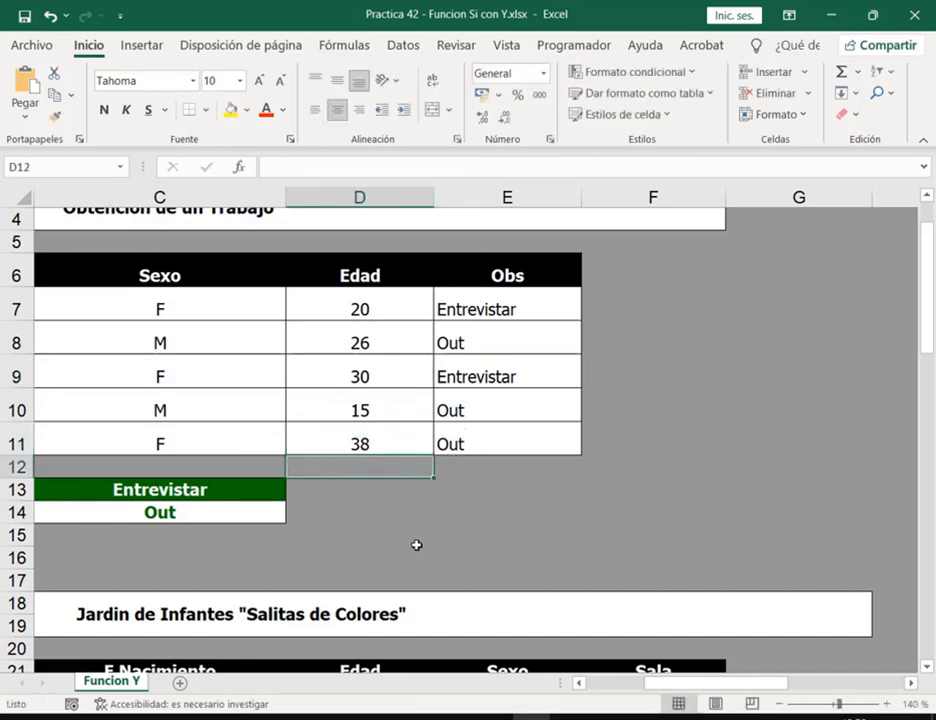
- Examine the age condition and false value in the E11 formula, and open the E7 formula for viewing
double_click(514, 445)
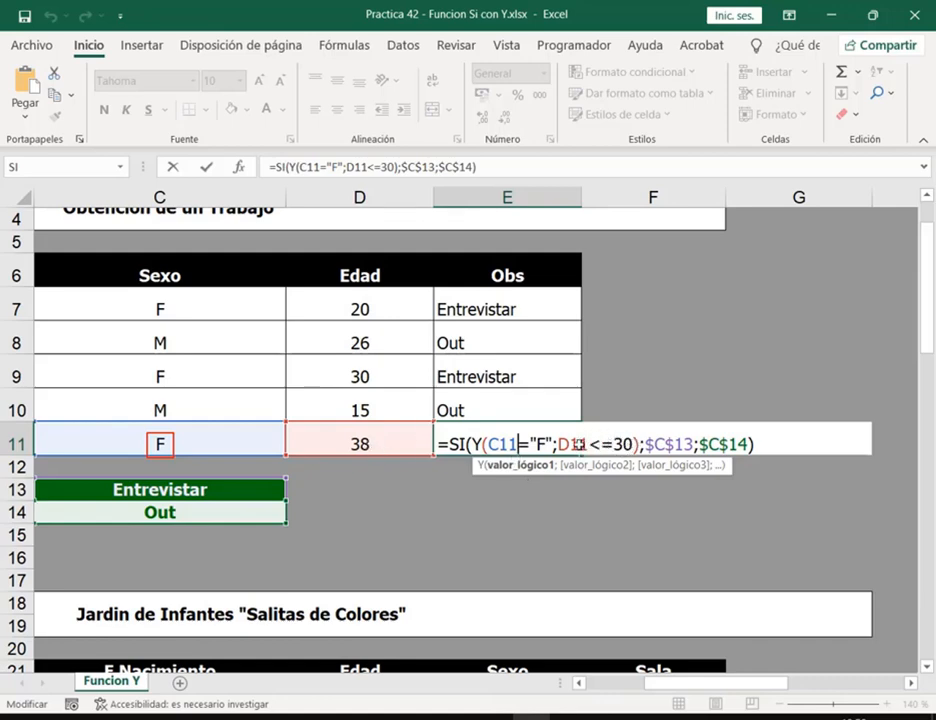
left_click_drag(558, 431, 631, 457)
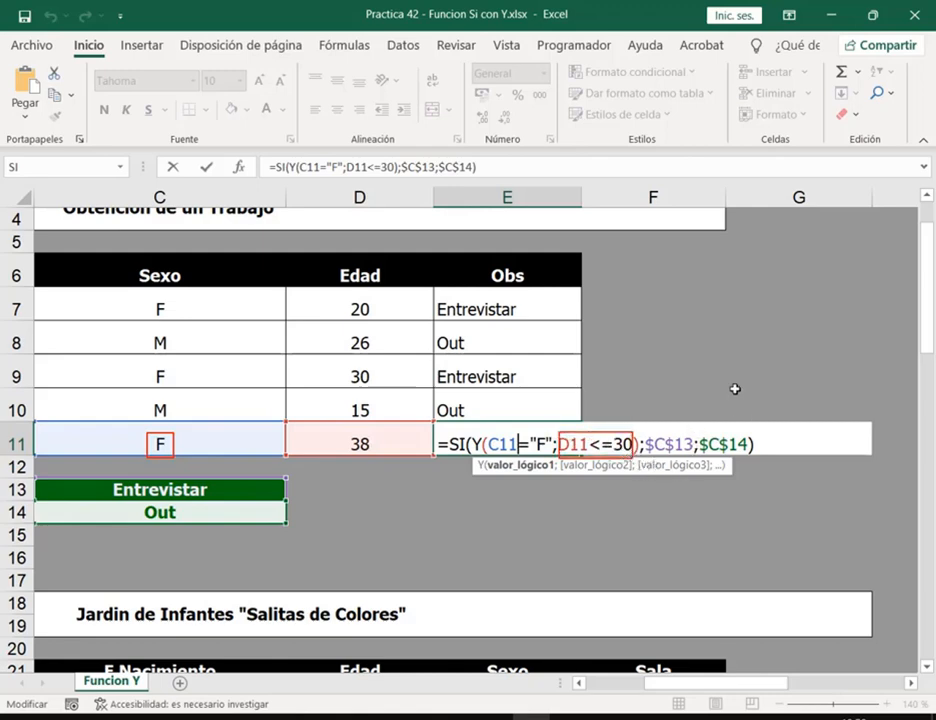
left_click_drag(735, 389, 730, 427)
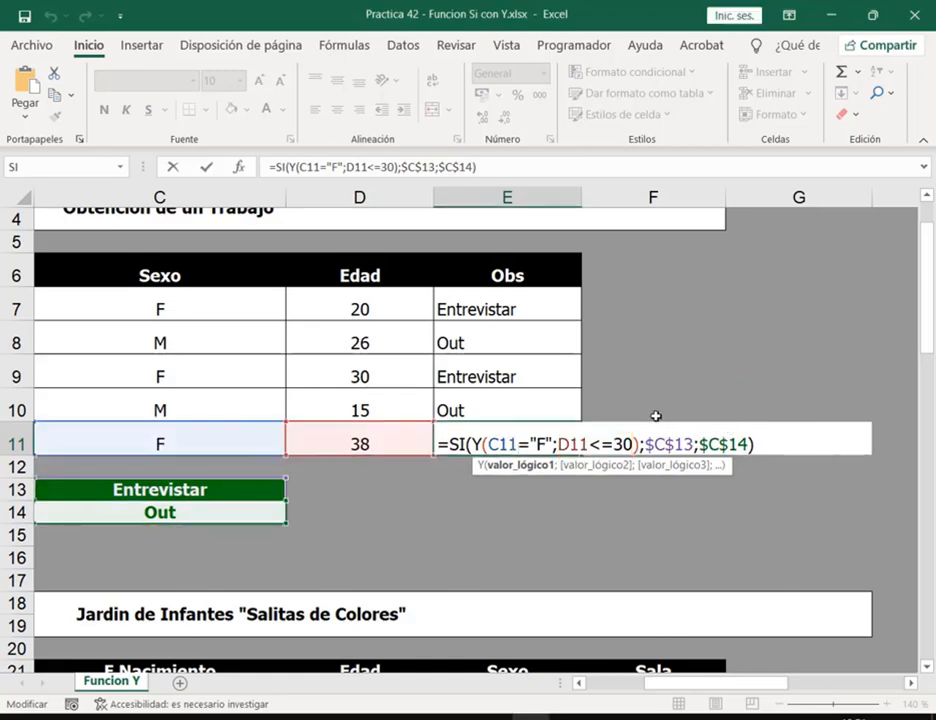
key("Return")
key("Up")
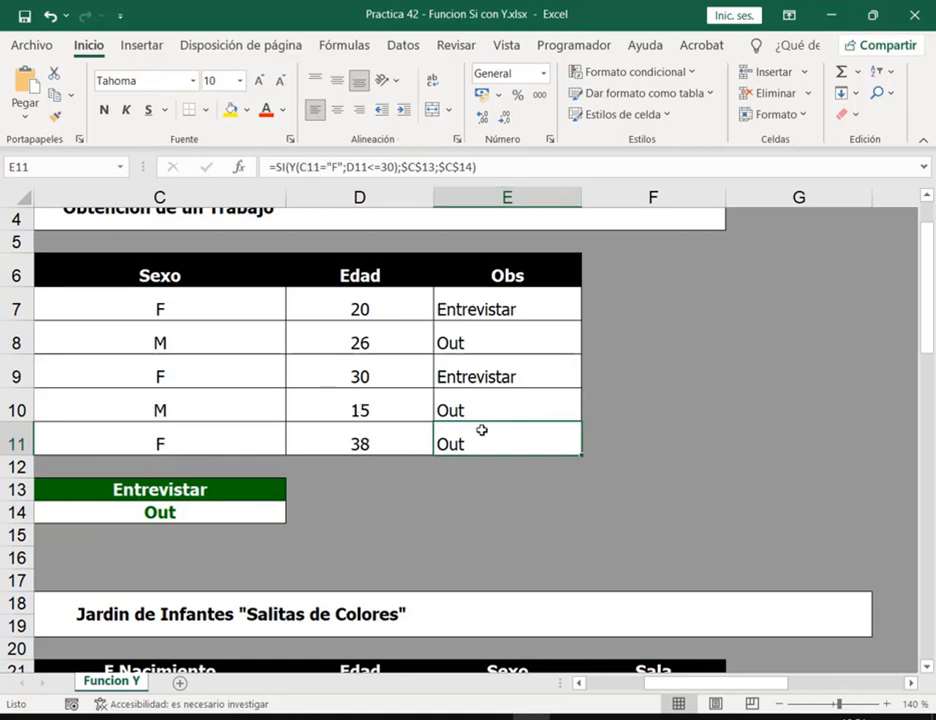
left_click(549, 302)
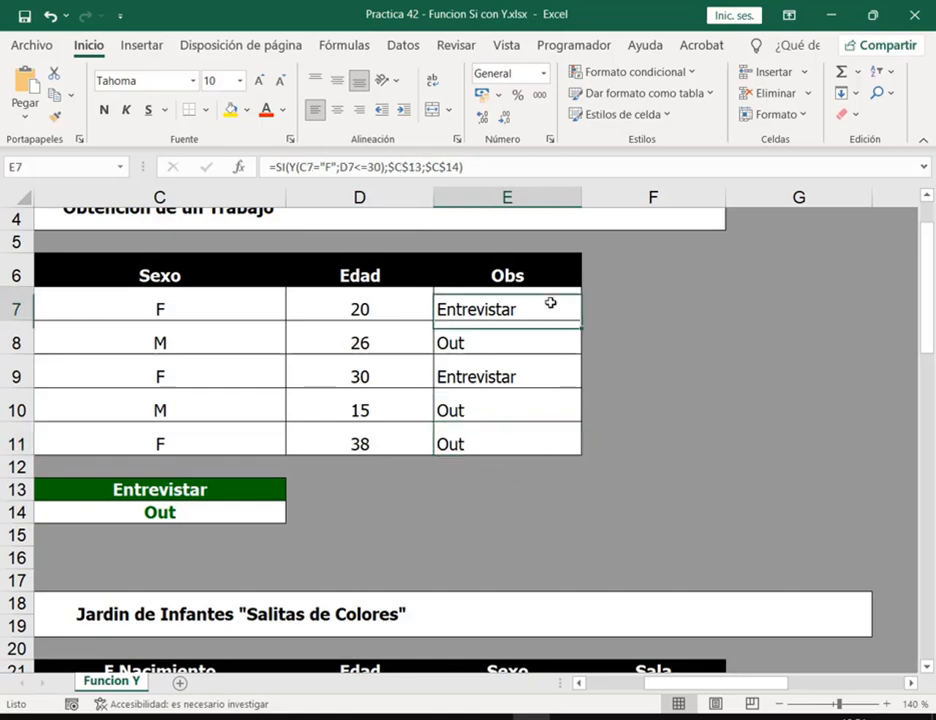
double_click(549, 302)
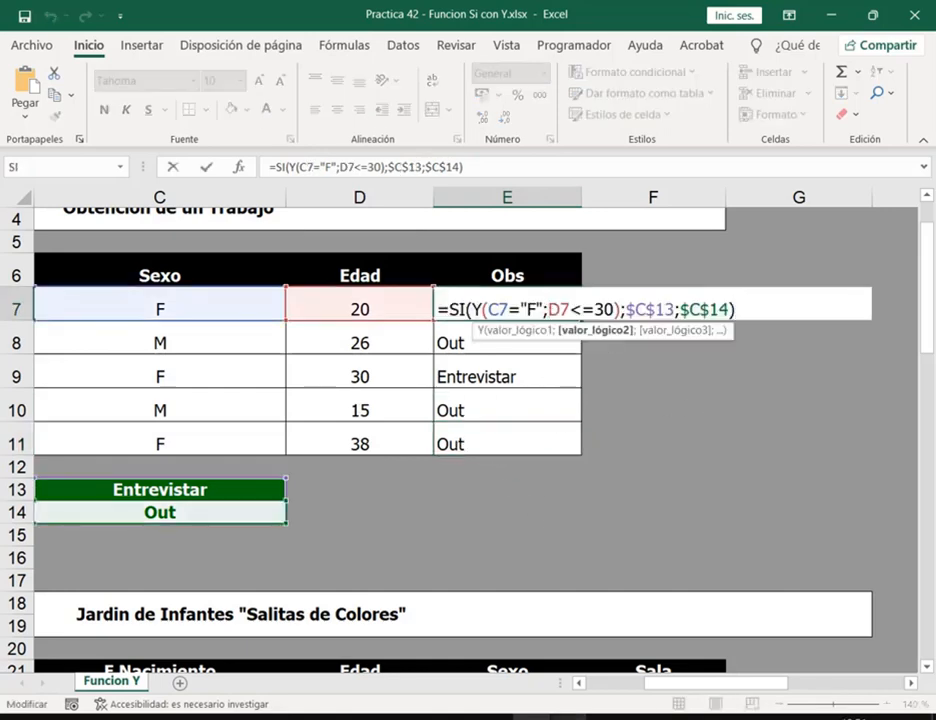
- Switch to Notepad and add a new paragraph below the example: "Esta función evalua todas las condiciones, si al menos una no se cumple, devuelve"
key("alt+Tab")
left_click(333, 299)
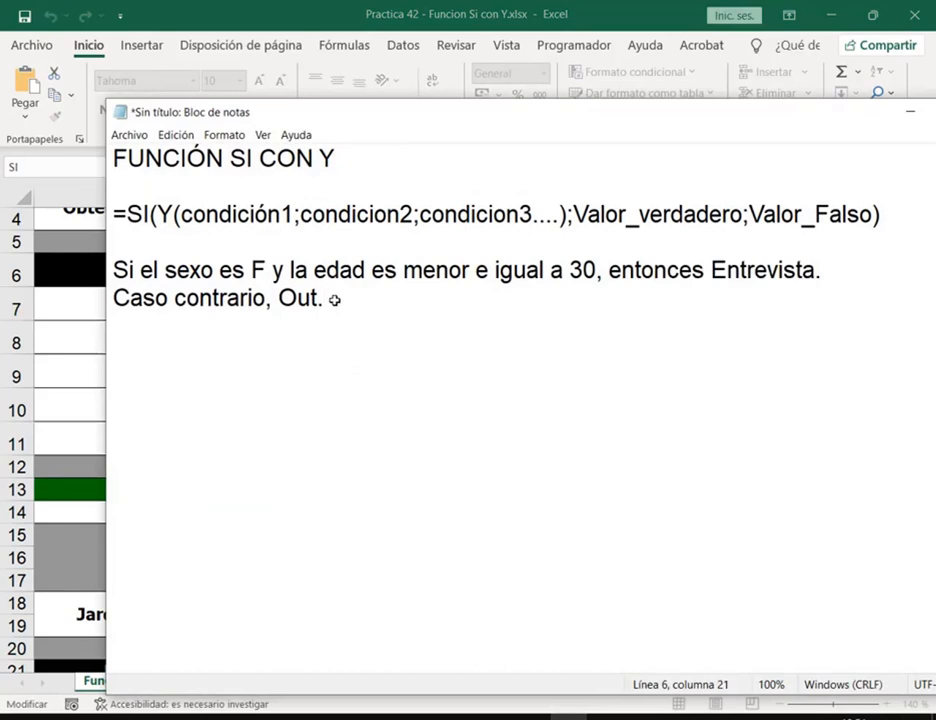
key("Return")
key("Return")
type("e")
key("BackSpace")
type("Esta función")
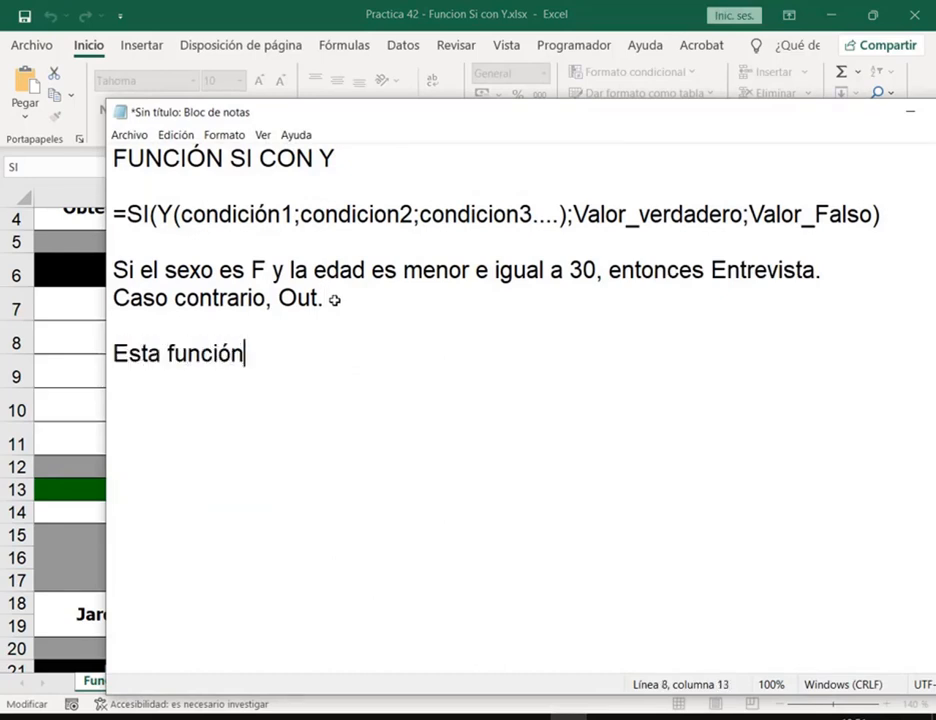
type(" evalua")
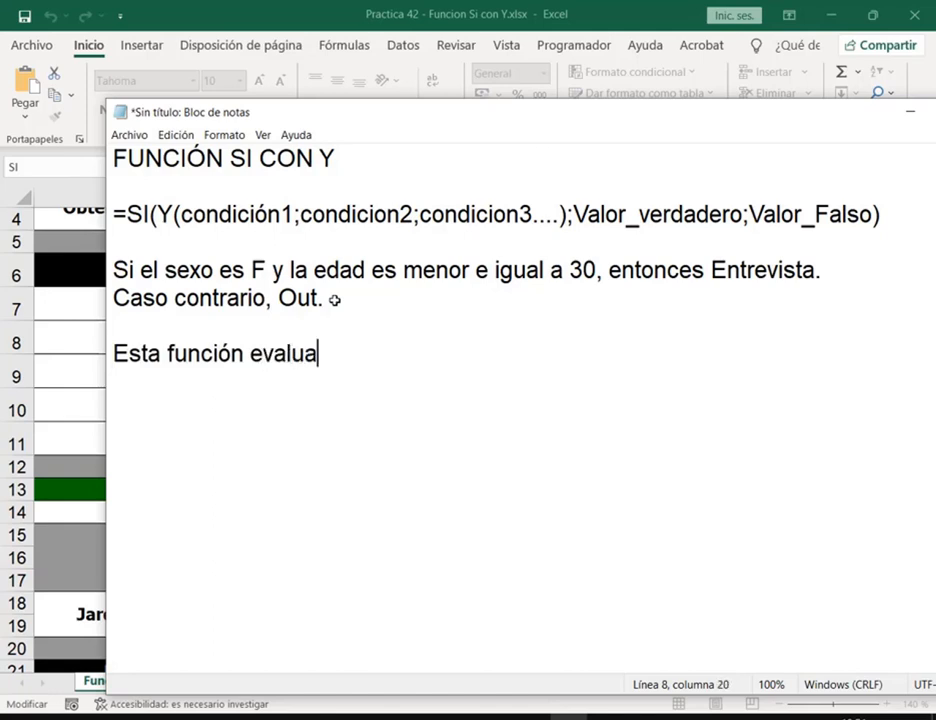
type(" todas las con")
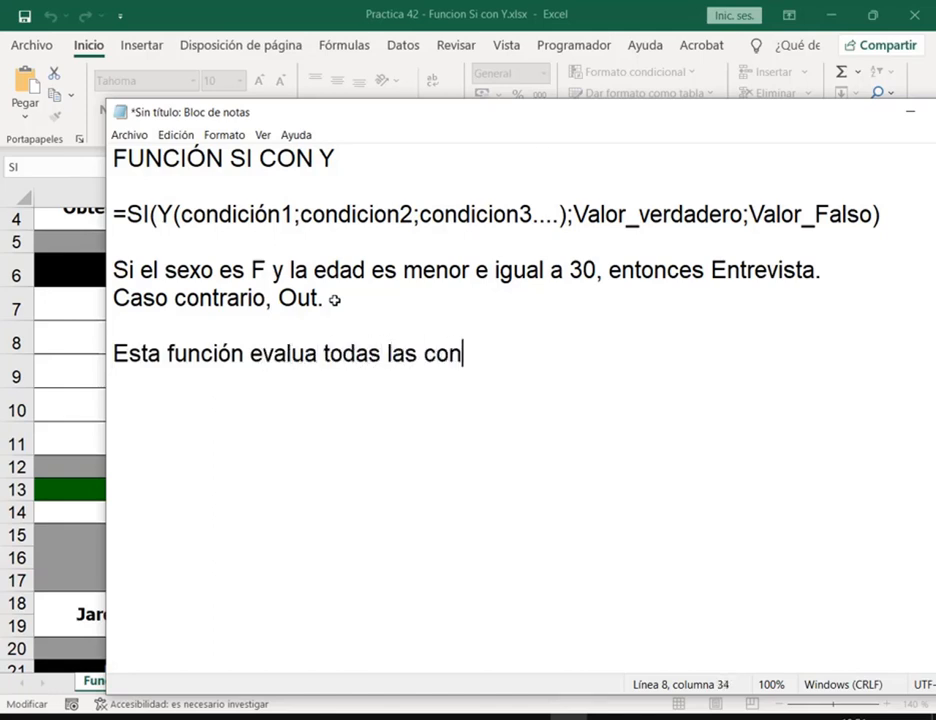
type("diciones, si al me")
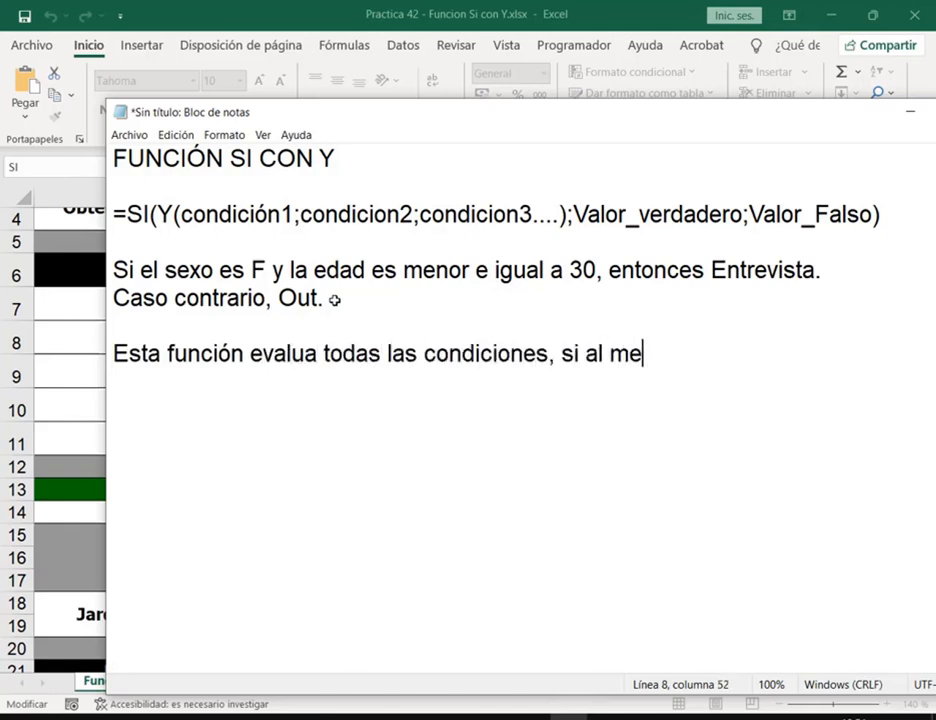
type("nos una no")
key("BackSpace")
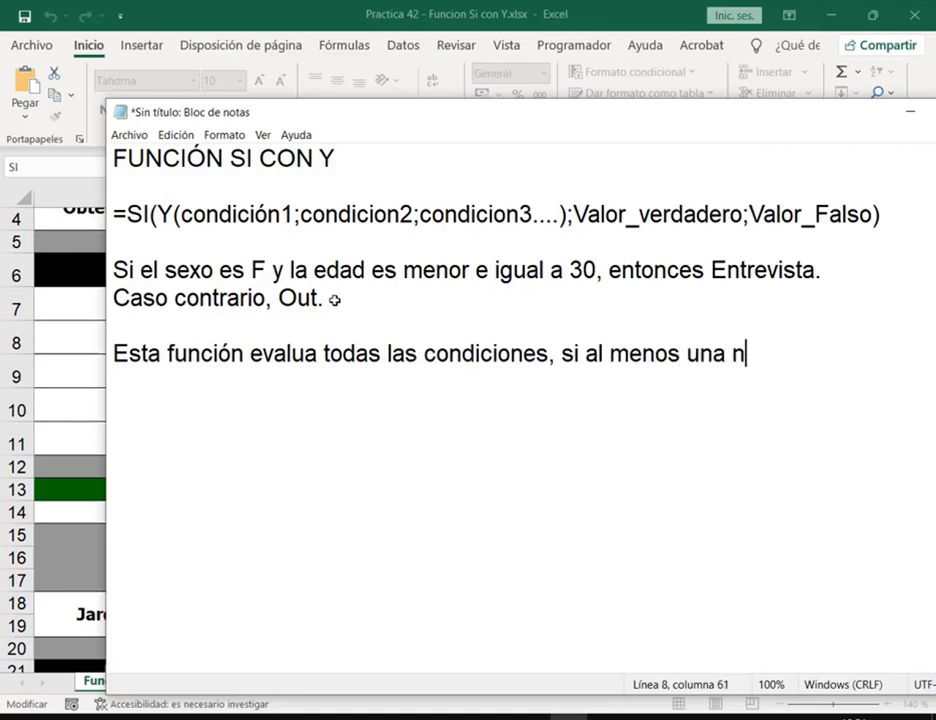
type("o se cumple,")
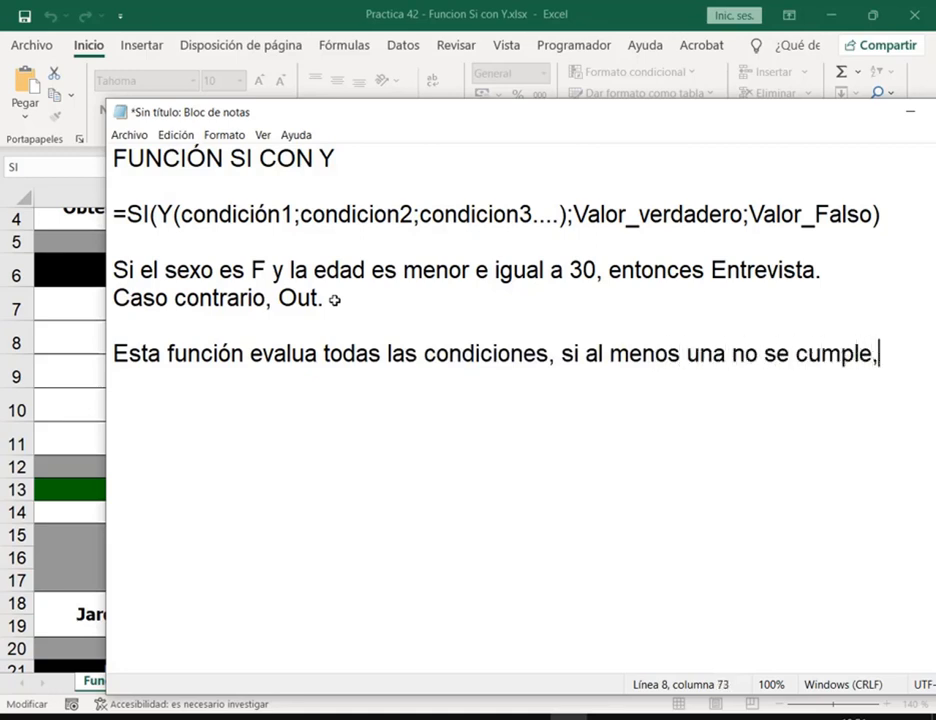
type(" devuel")
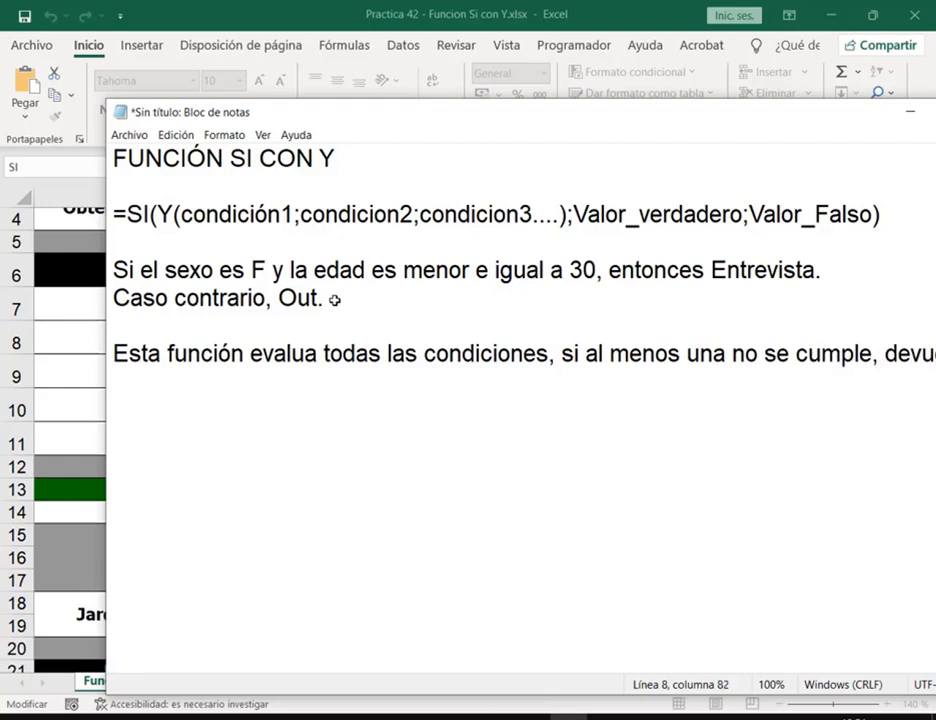
- Complete the paragraph with "el valor falso. Si todas las condiciones planteadas se cumple, devuelve verdadero.", return to Excel and close the E7 formula
left_click_drag(107, 248, 236, 254)
left_click_drag(618, 100, 445, 100)
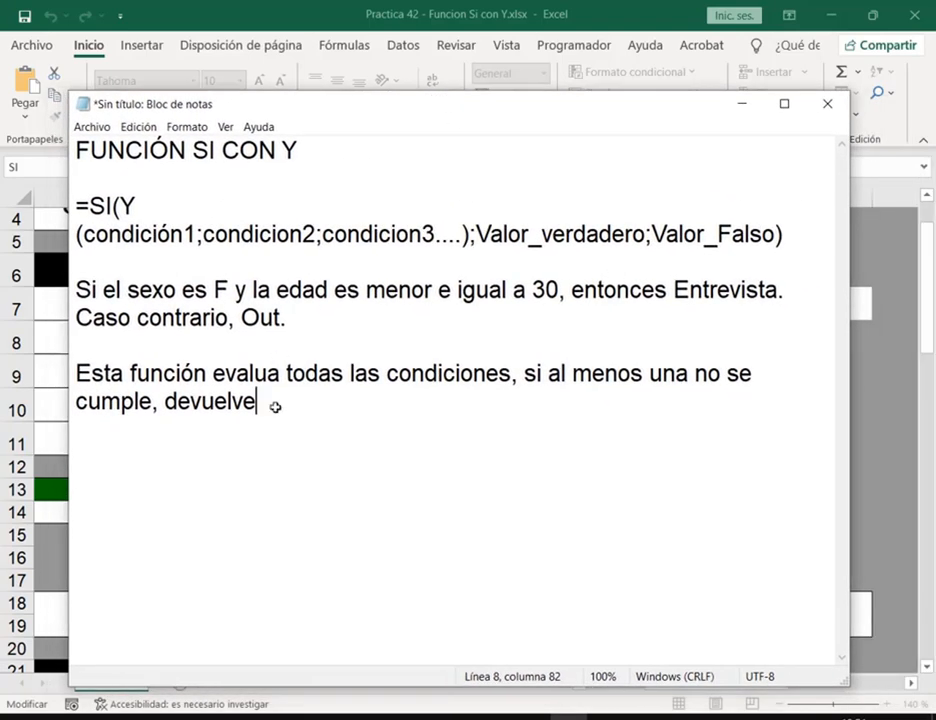
type("ve el valor f")
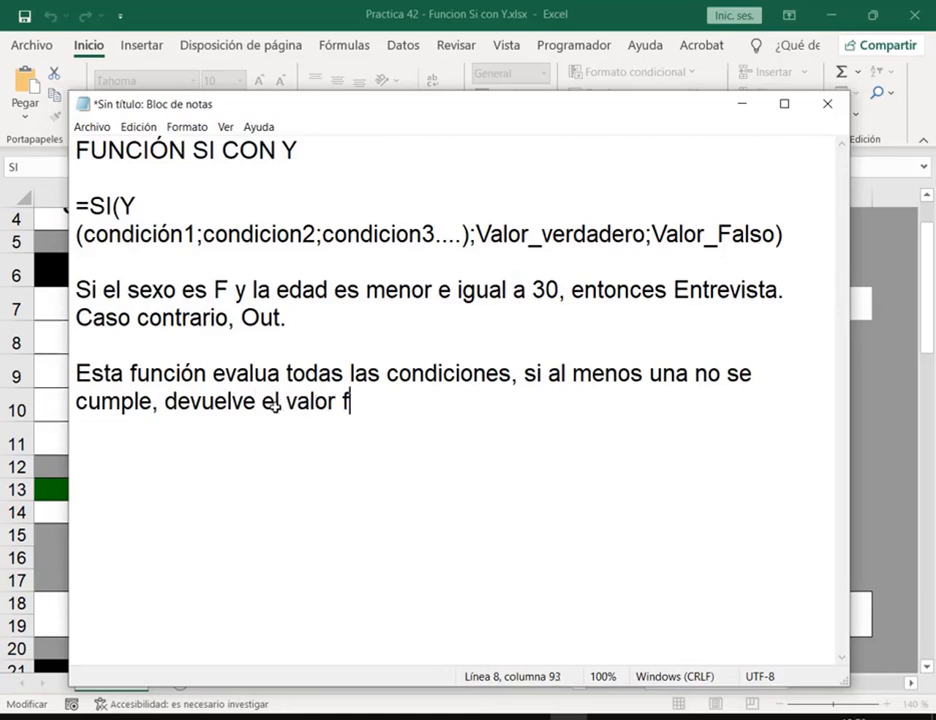
type("also. Si tod")
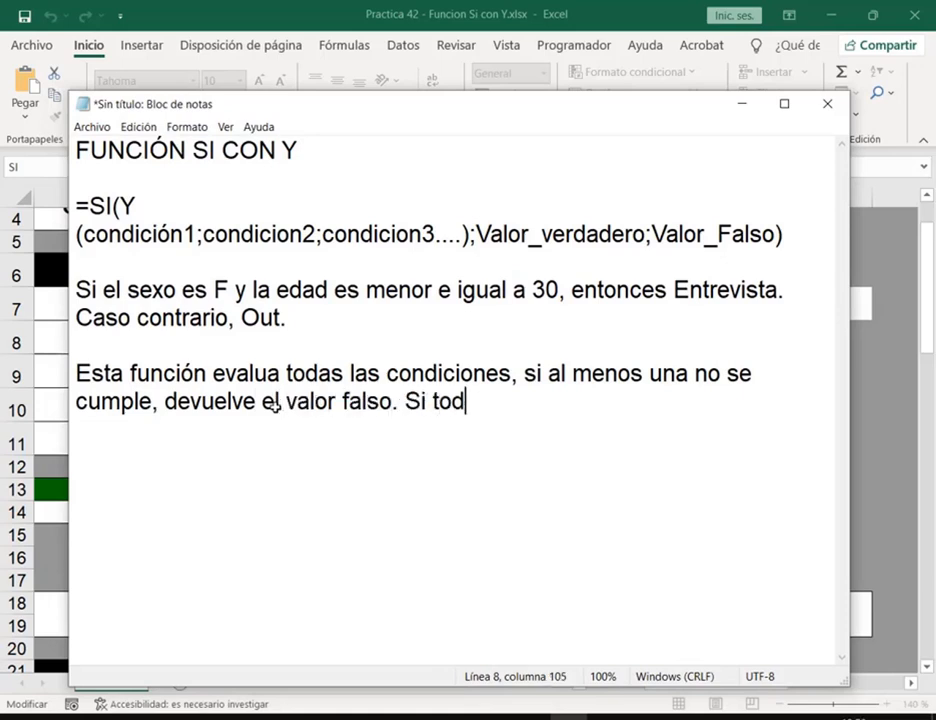
type("as las condiciones ")
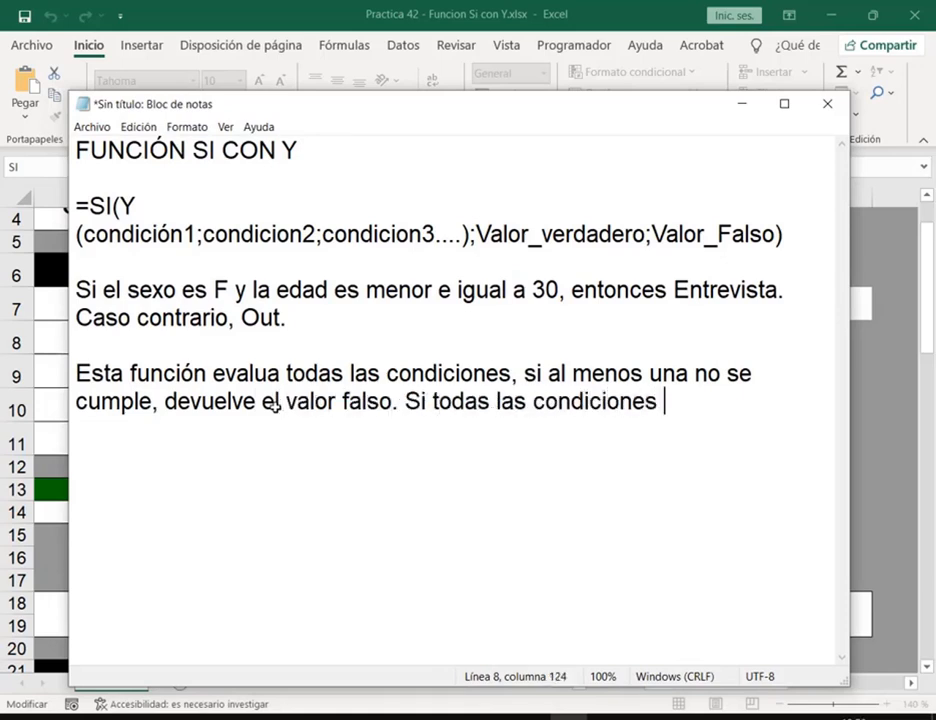
type("plantead")
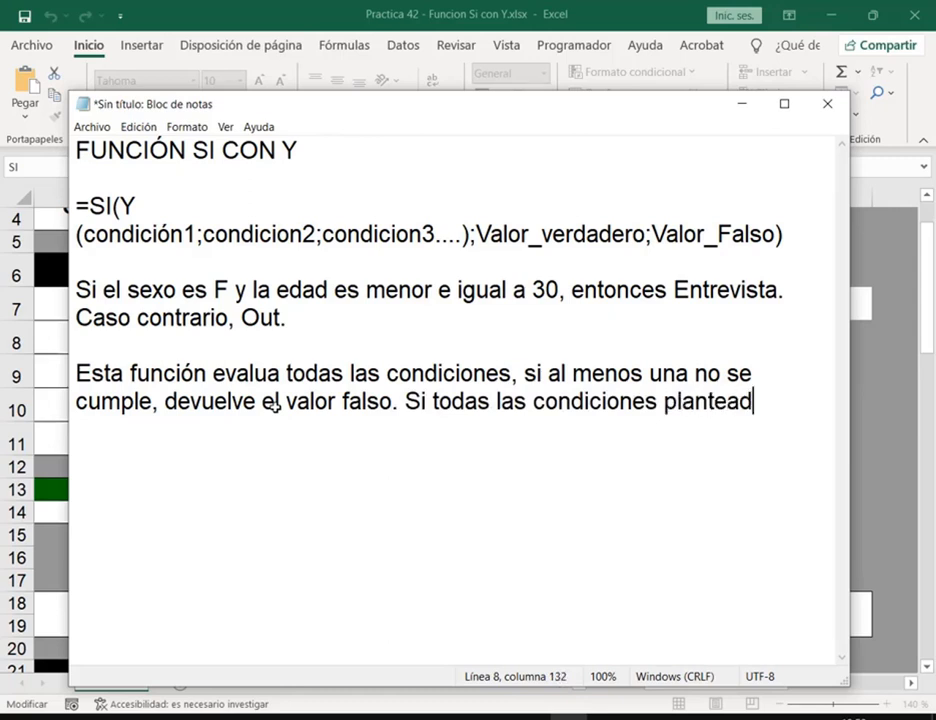
type("as se cumple, se")
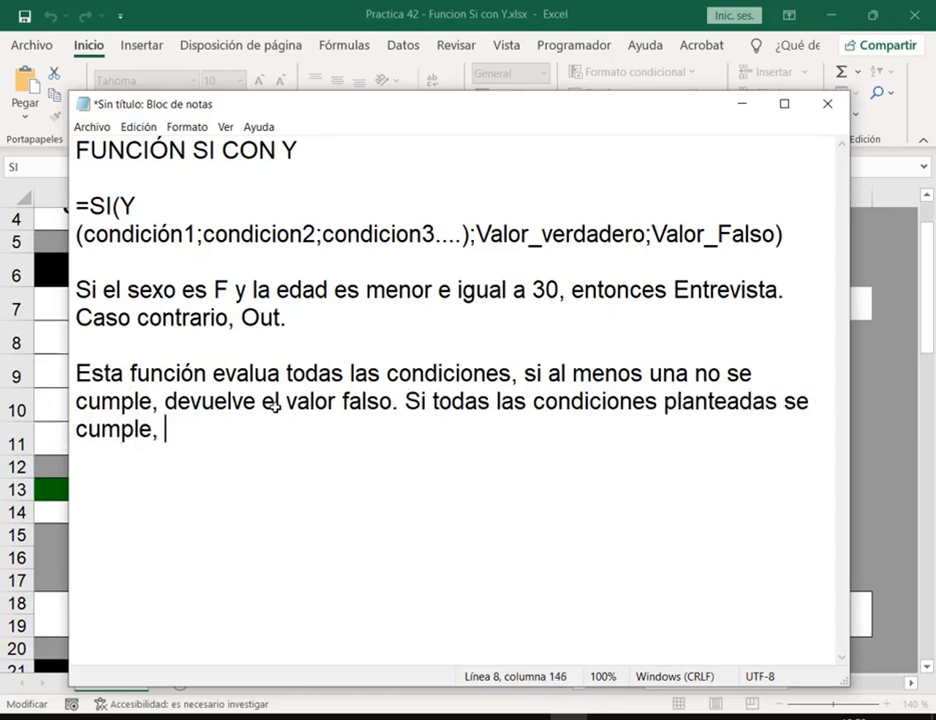
key("BackSpace")
key("BackSpace")
type("devuelv")
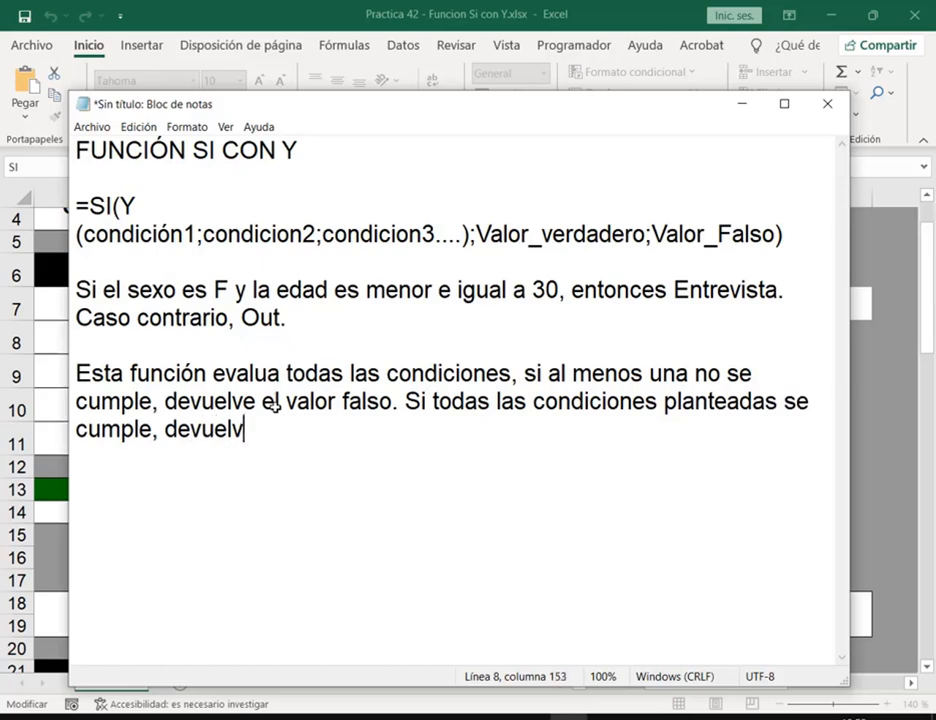
type("e verdadero.")
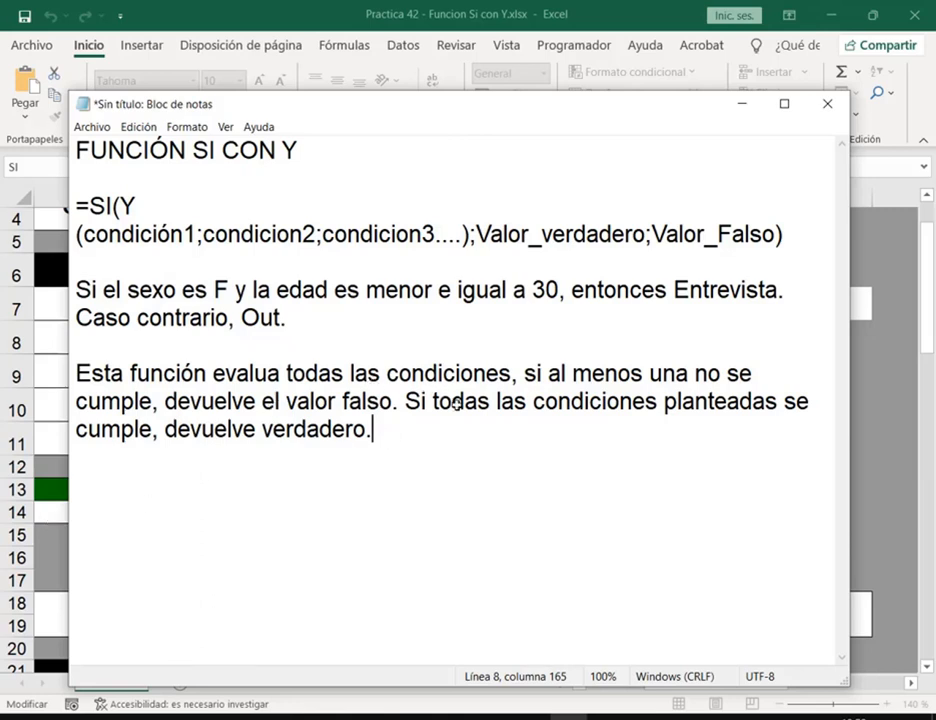
left_click(743, 103)
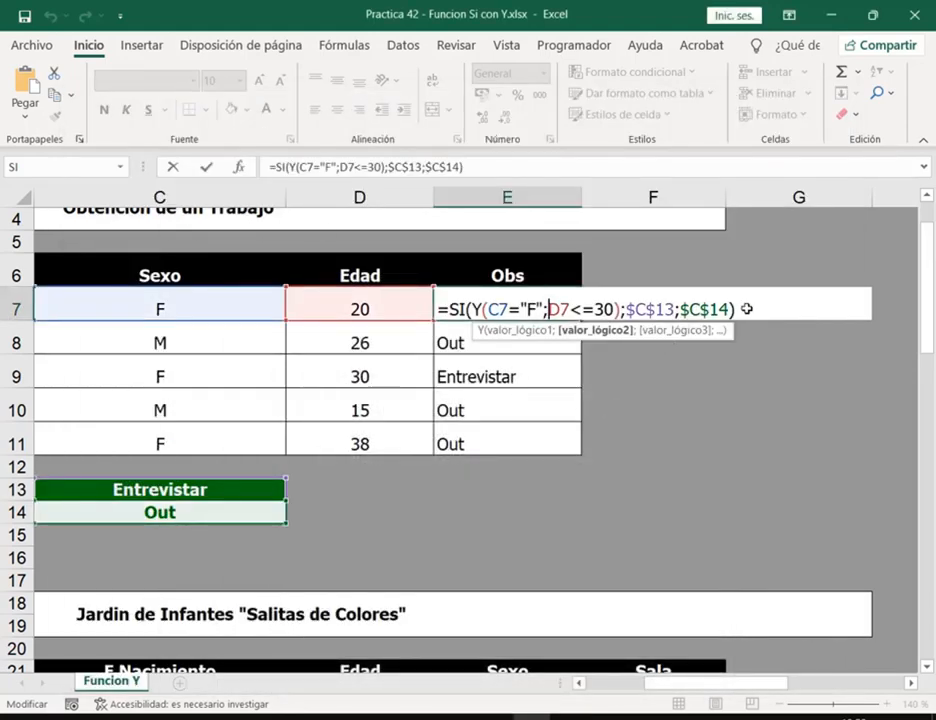
key("Return")
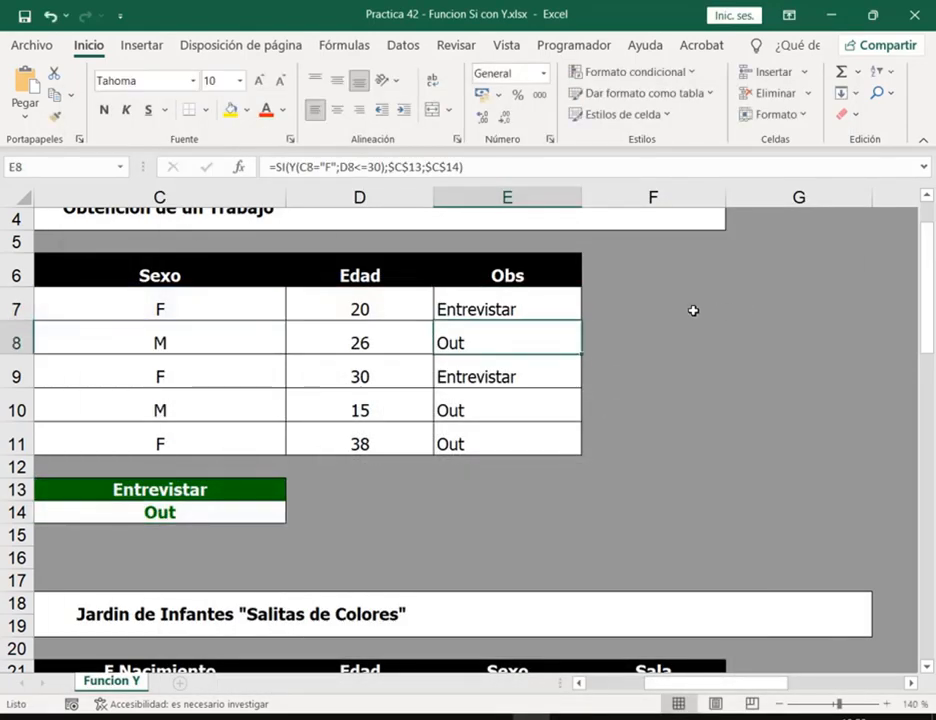
- Clear E7 and begin a plain SI formula with the single condition C7="F", discarding it before completion
left_click(485, 313)
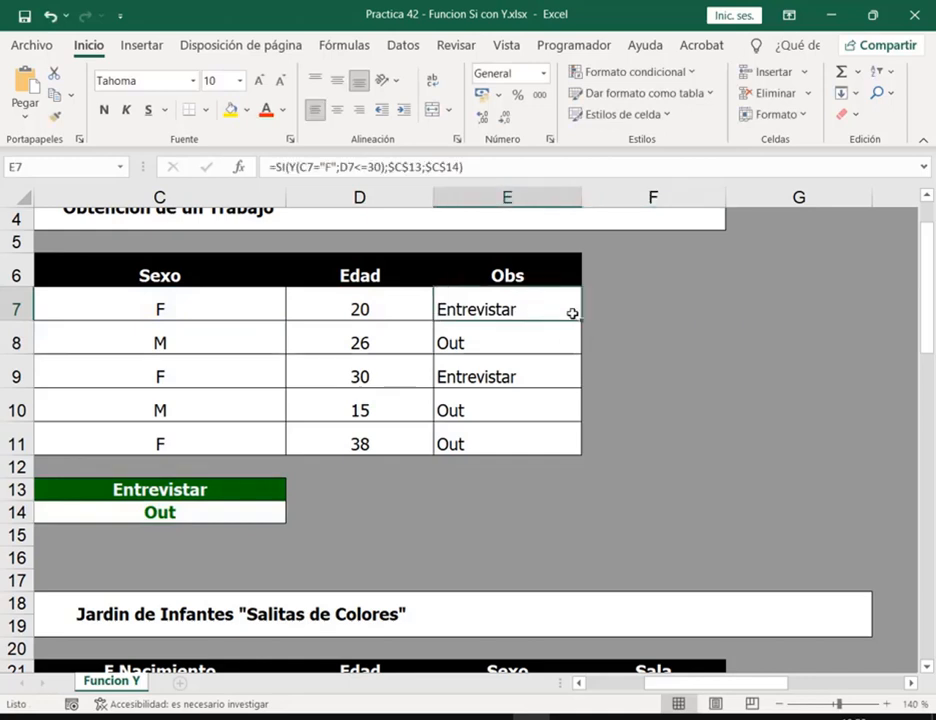
key("Delete")
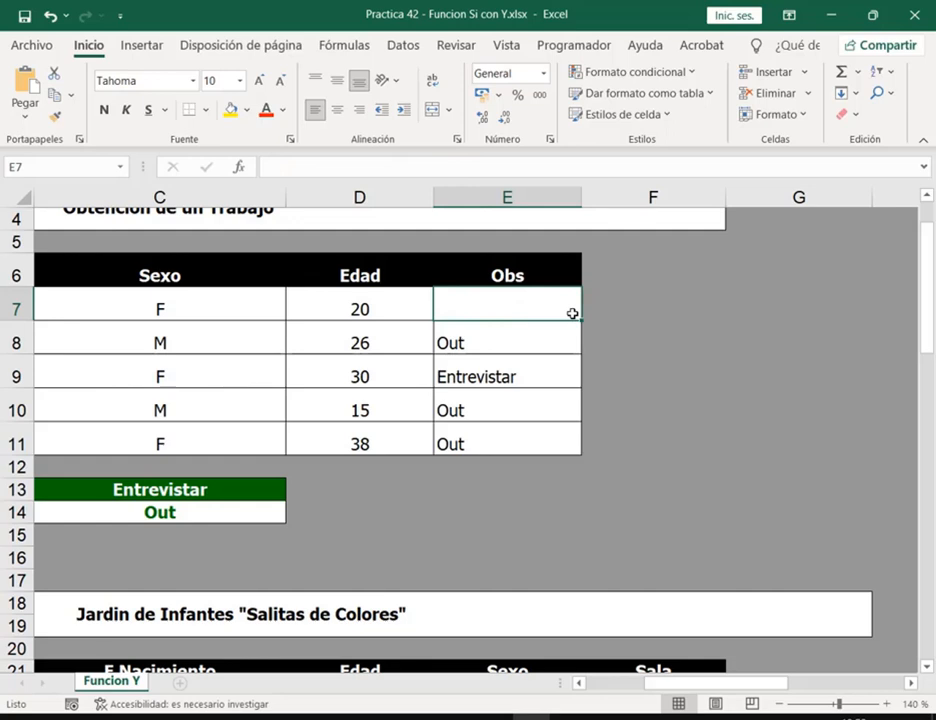
type("=si(")
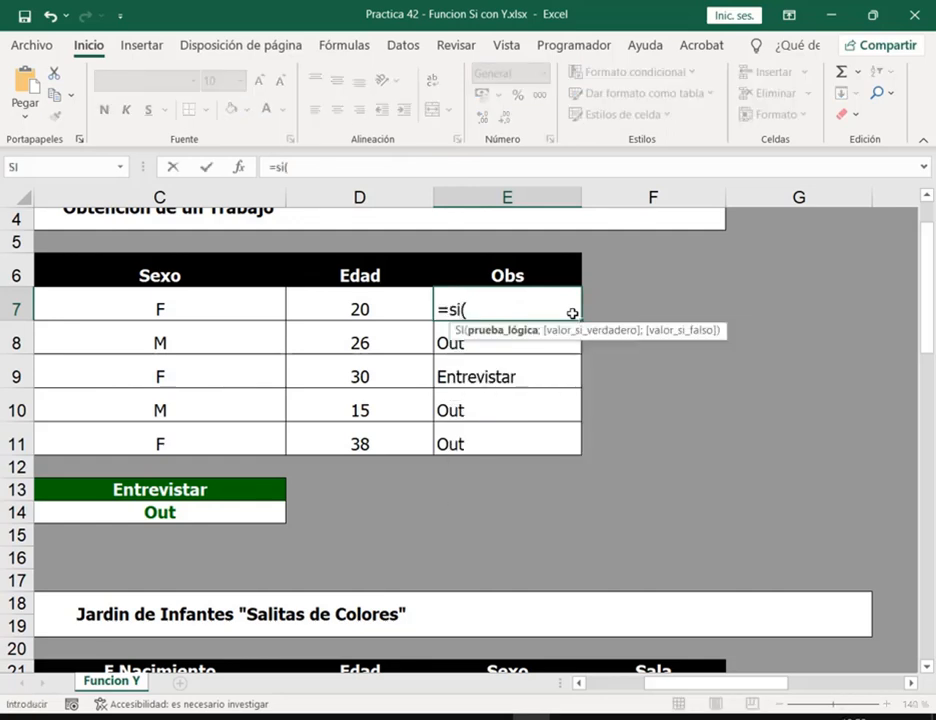
left_click(217, 307)
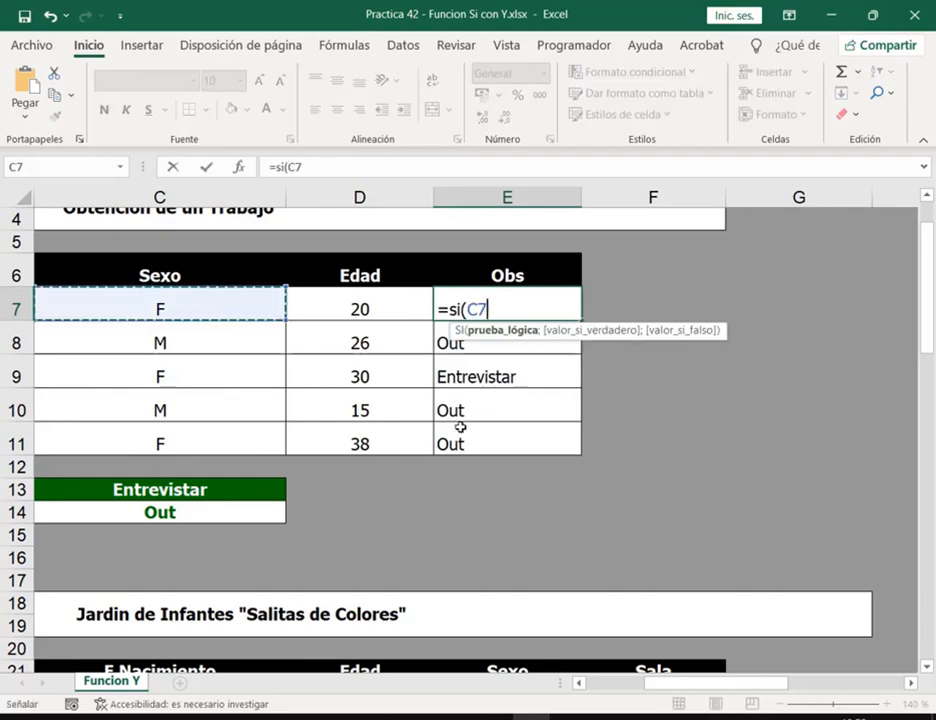
type("=")
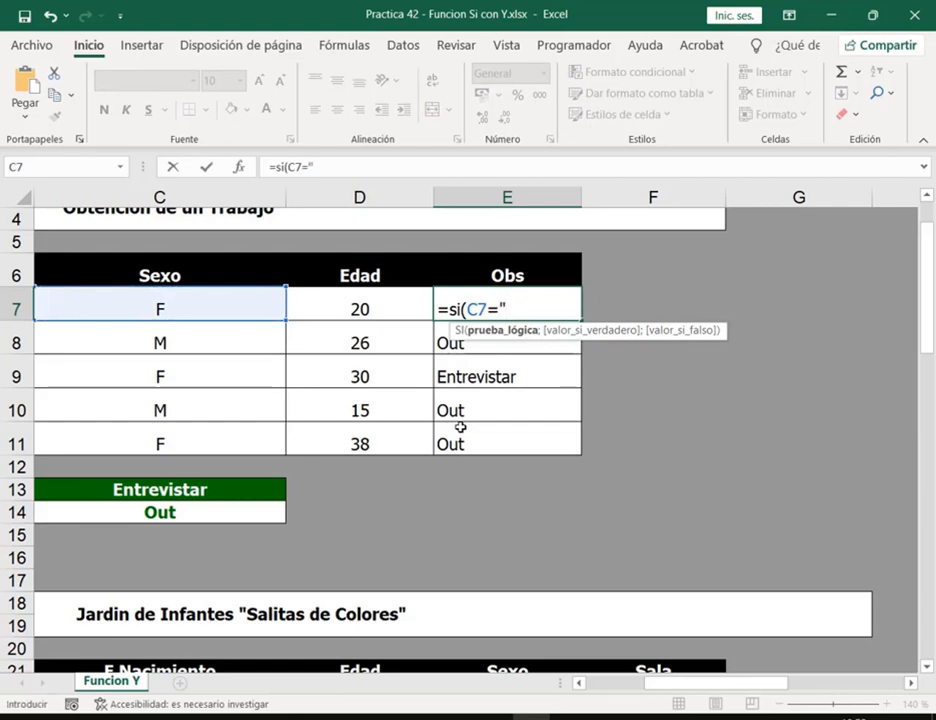
type("\"F\";")
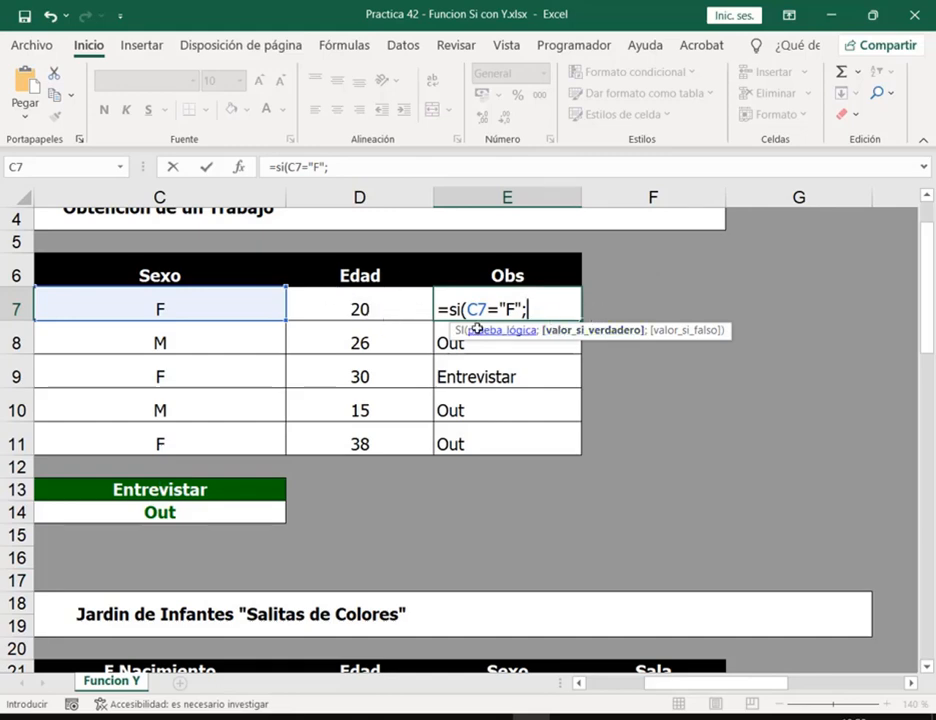
key("Escape")
- Fill the E8 formula up into E7 and examine the two conditions inside its Y function
left_click(577, 342)
left_click_drag(580, 350, 568, 298)
double_click(568, 298)
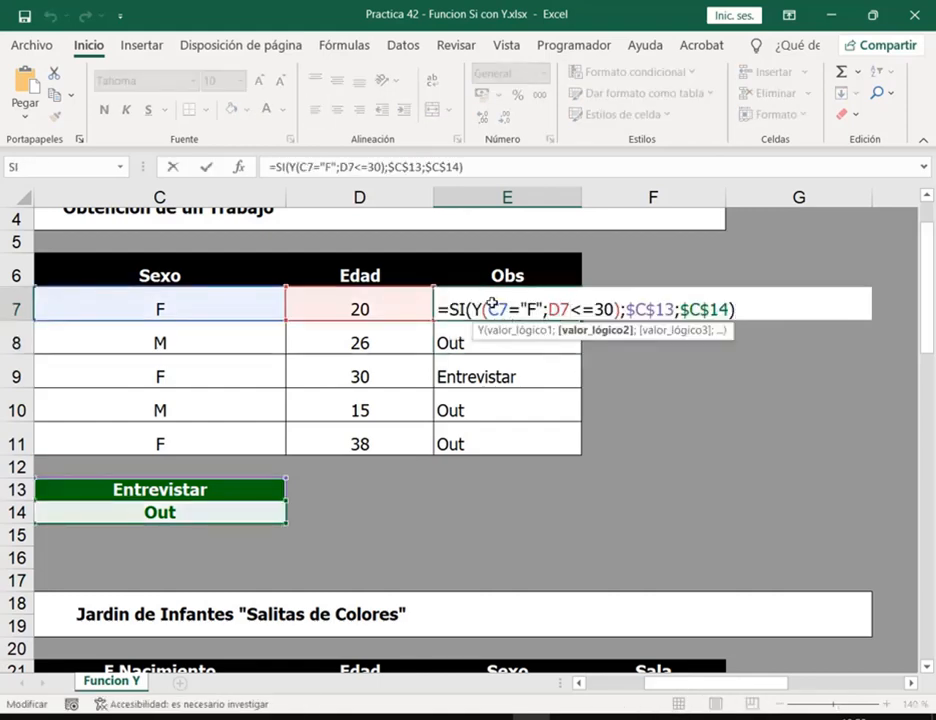
left_click_drag(489, 309, 613, 309)
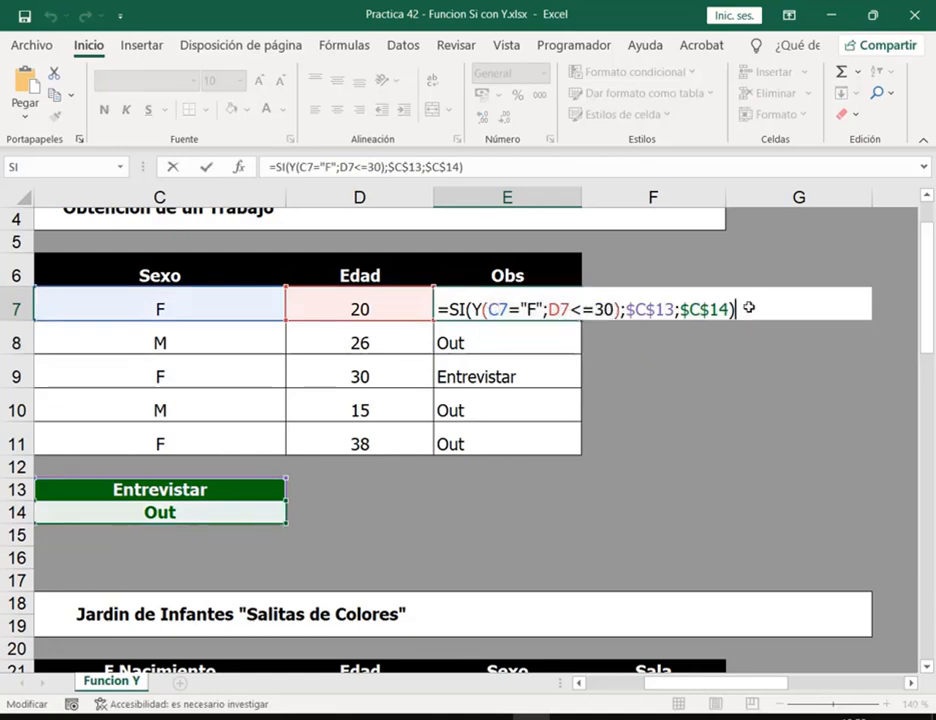
key("Escape")
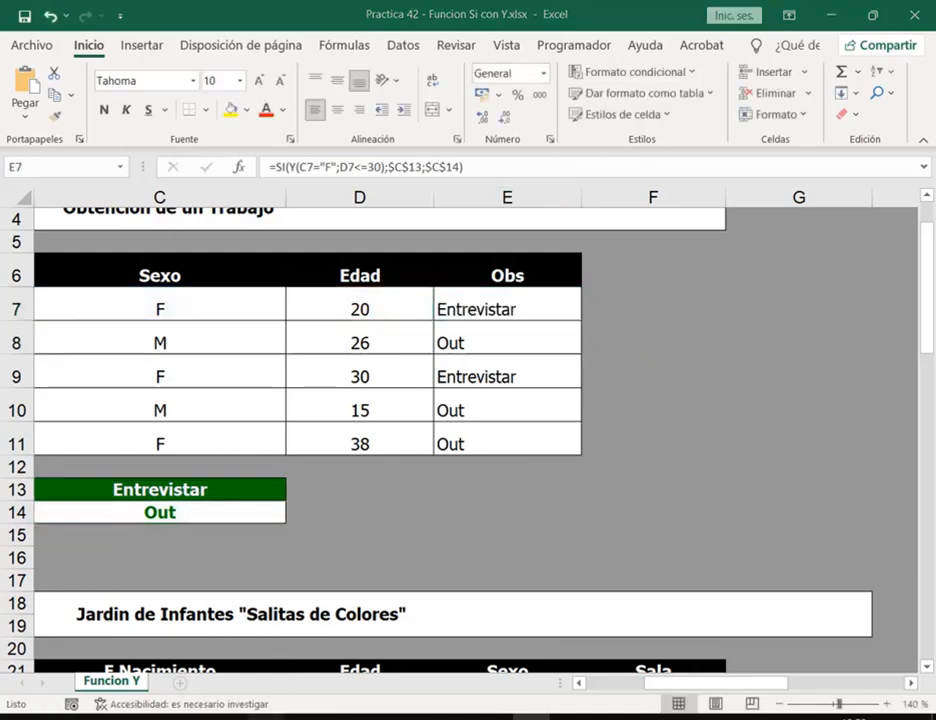
- Switch to the Google Meet call, read the latest chat question, and return to the Excel workbook
left_click(157, 677)
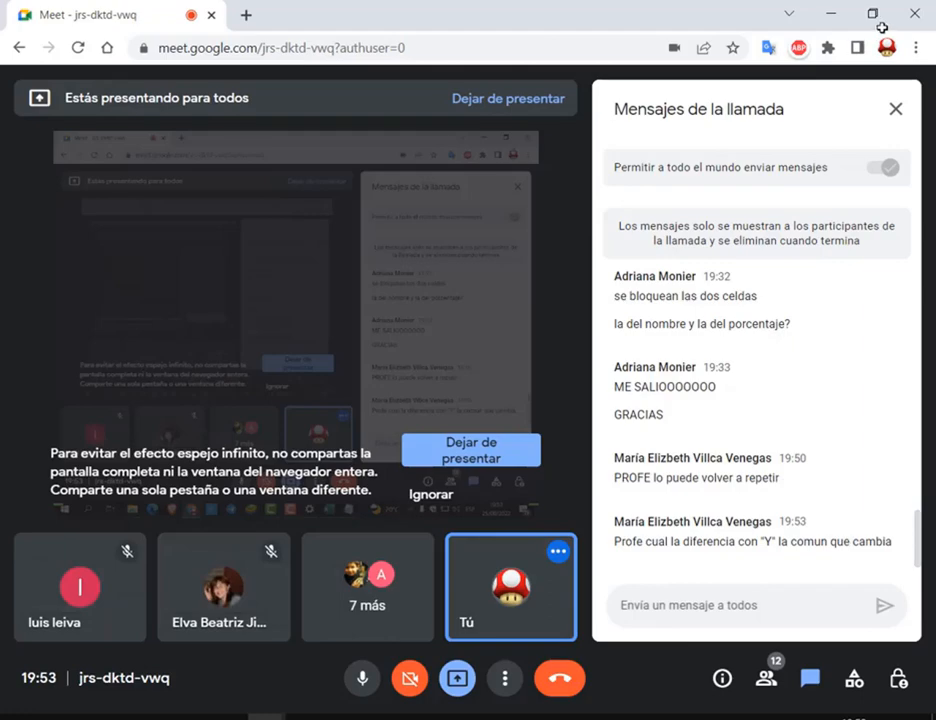
left_click(834, 12)
key("alt+Tab")
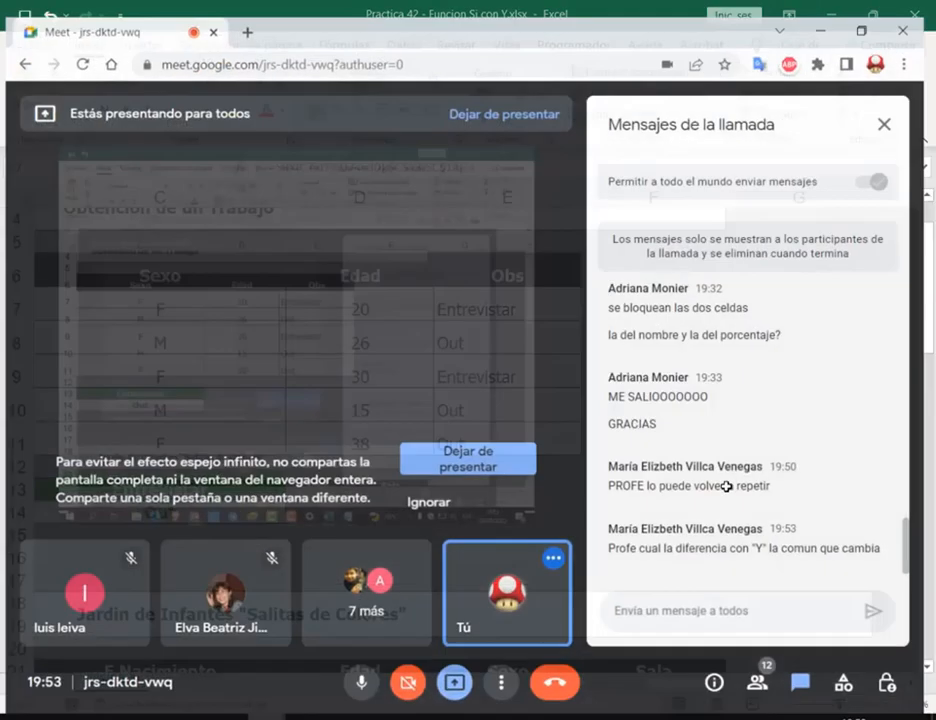
key("alt+Tab")
- Examine the C7="F" and D7<=30 conditions within the Y function of the E7 formula
double_click(483, 311)
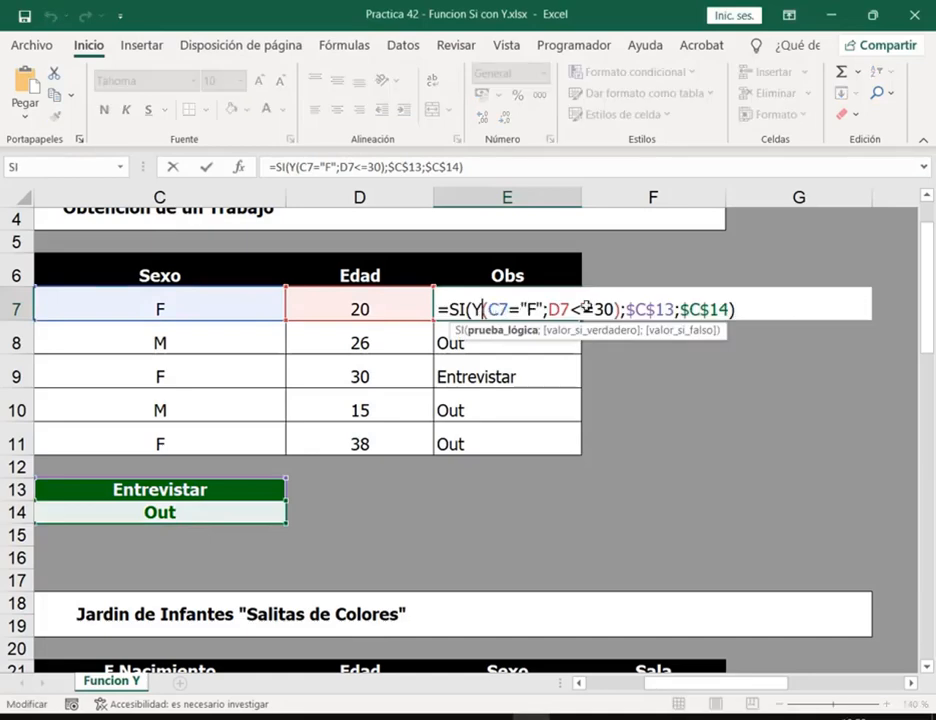
key("Escape")
double_click(512, 309)
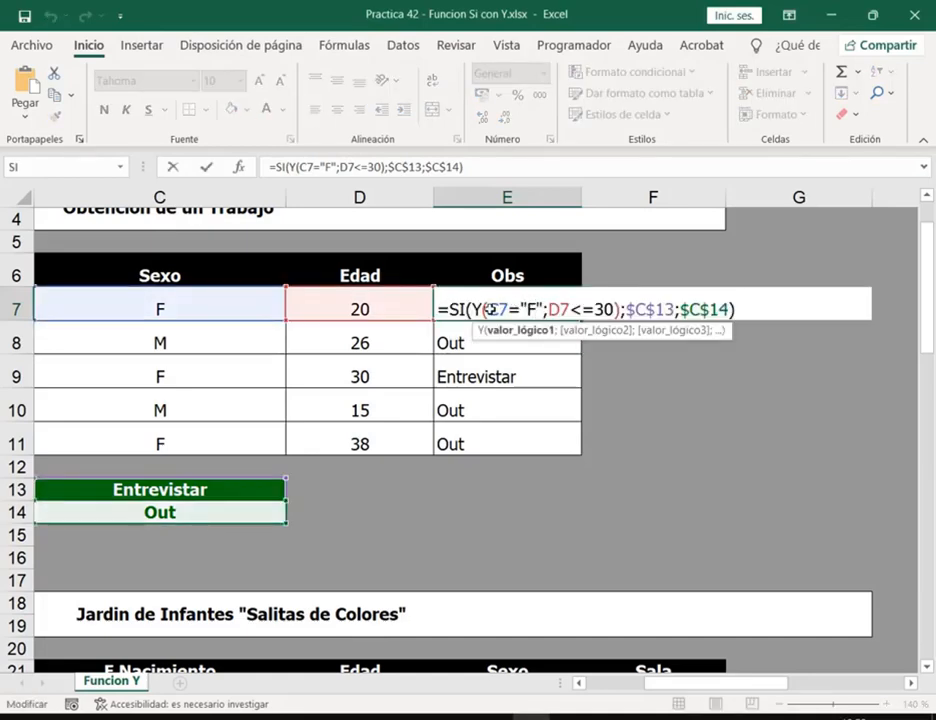
left_click(614, 310)
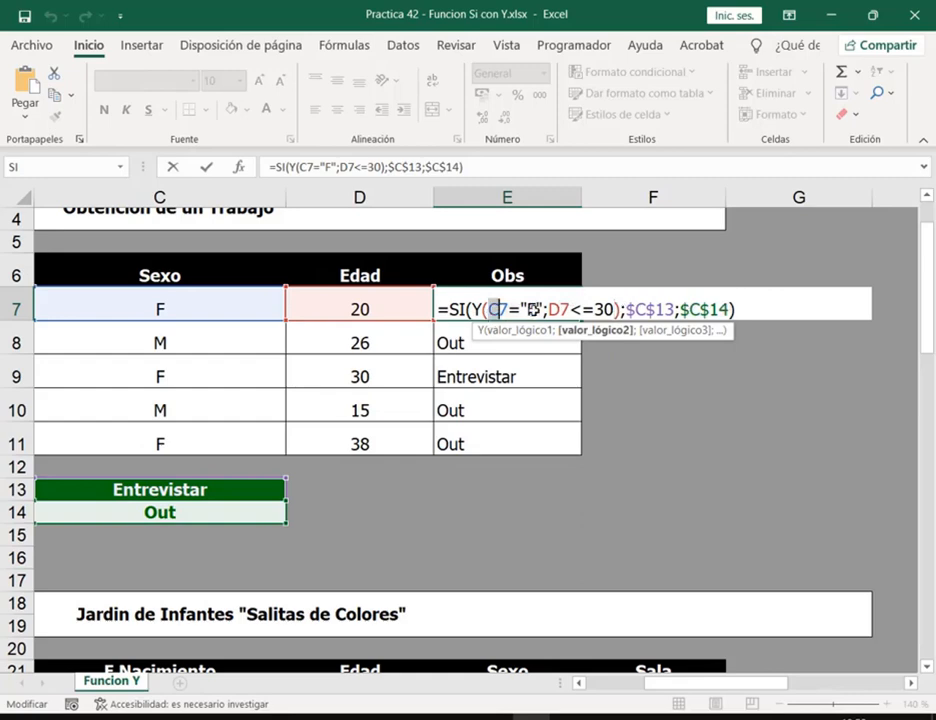
left_click_drag(488, 310, 604, 310)
key("ctrl+Return")
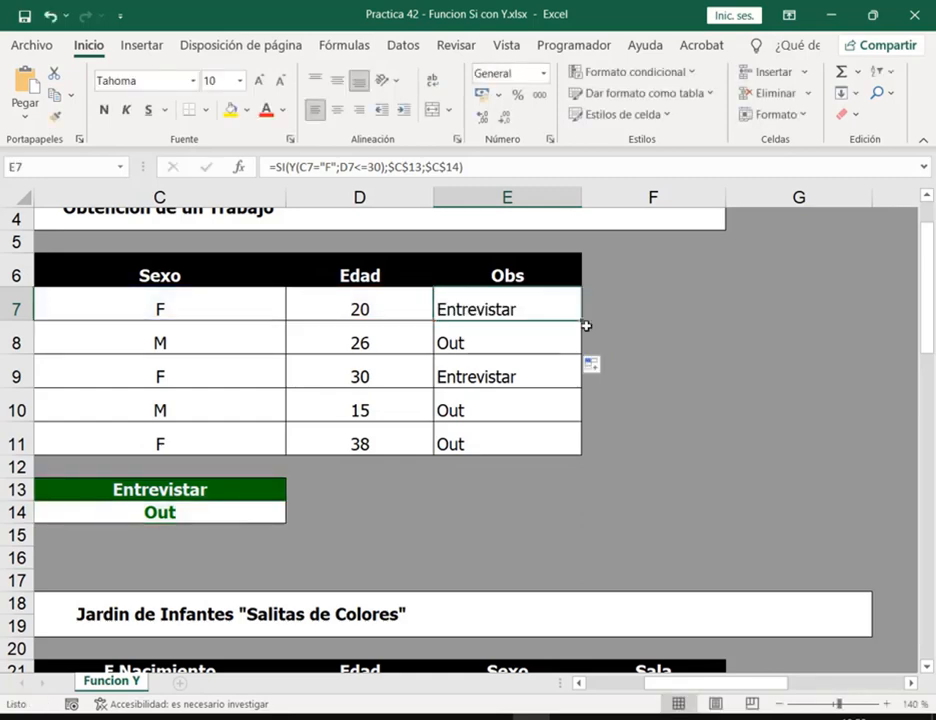
- Begin a plain SI formula in E7 with the condition C7="F" and C13 as the true value, and erase those arguments
type("=SI(")
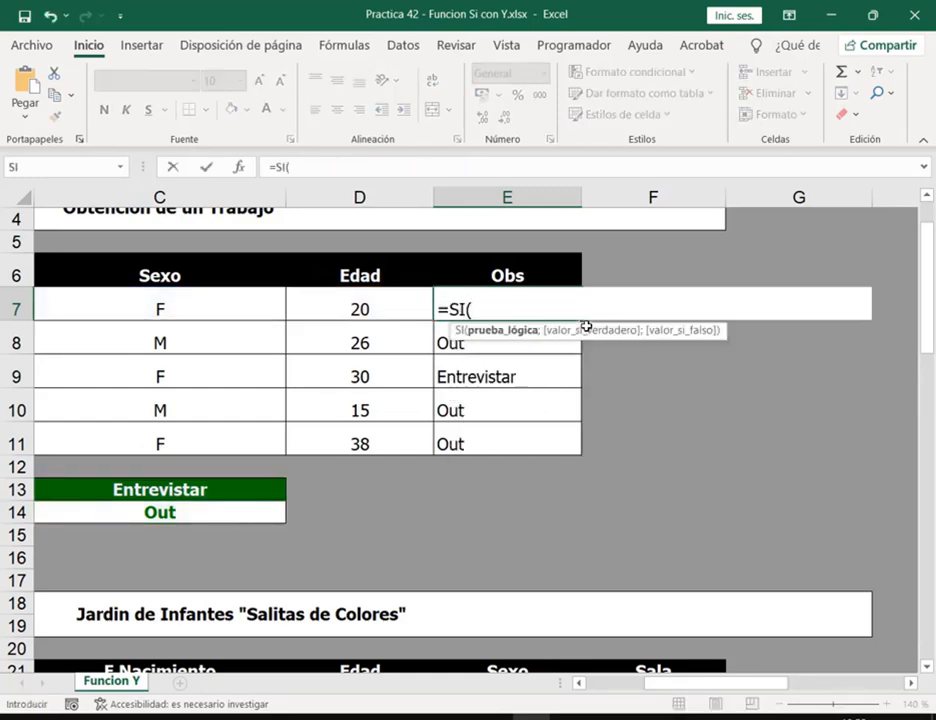
left_click(250, 309)
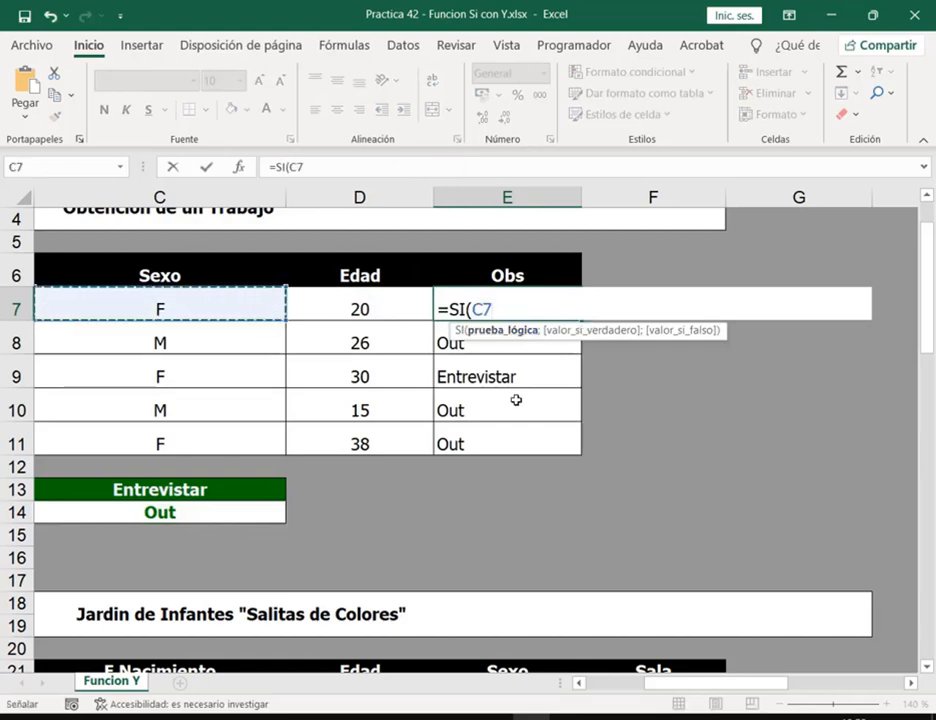
type("=\"F\"")
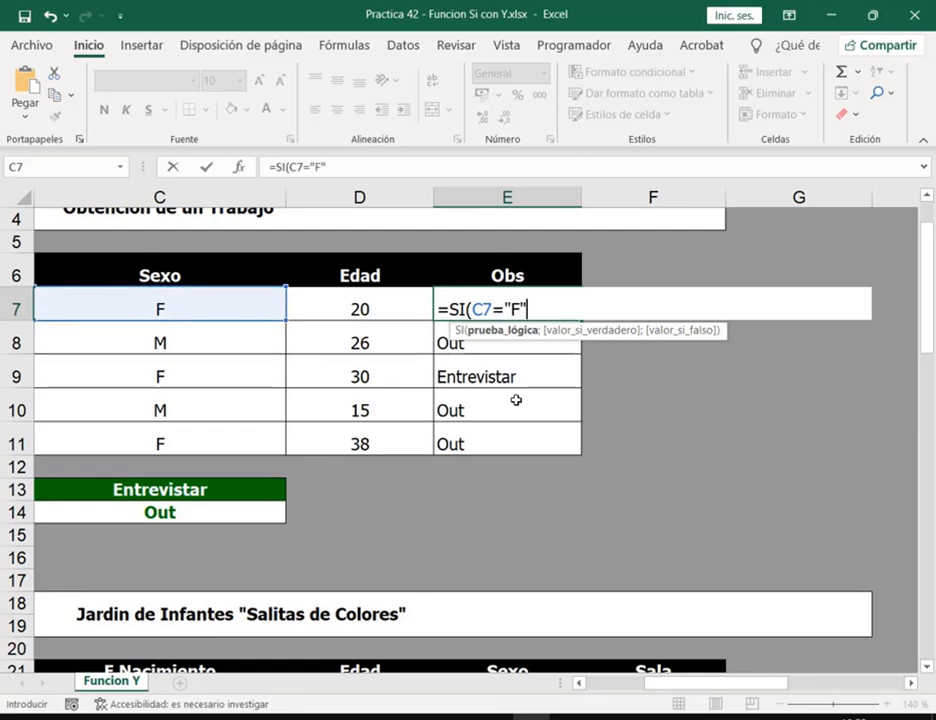
type(";")
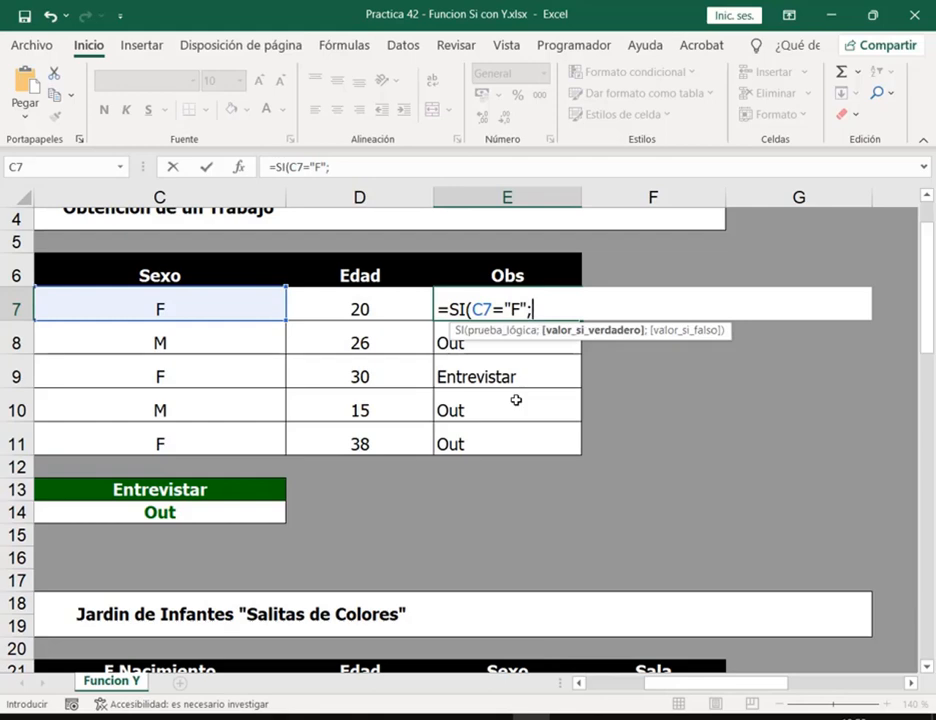
left_click(207, 490)
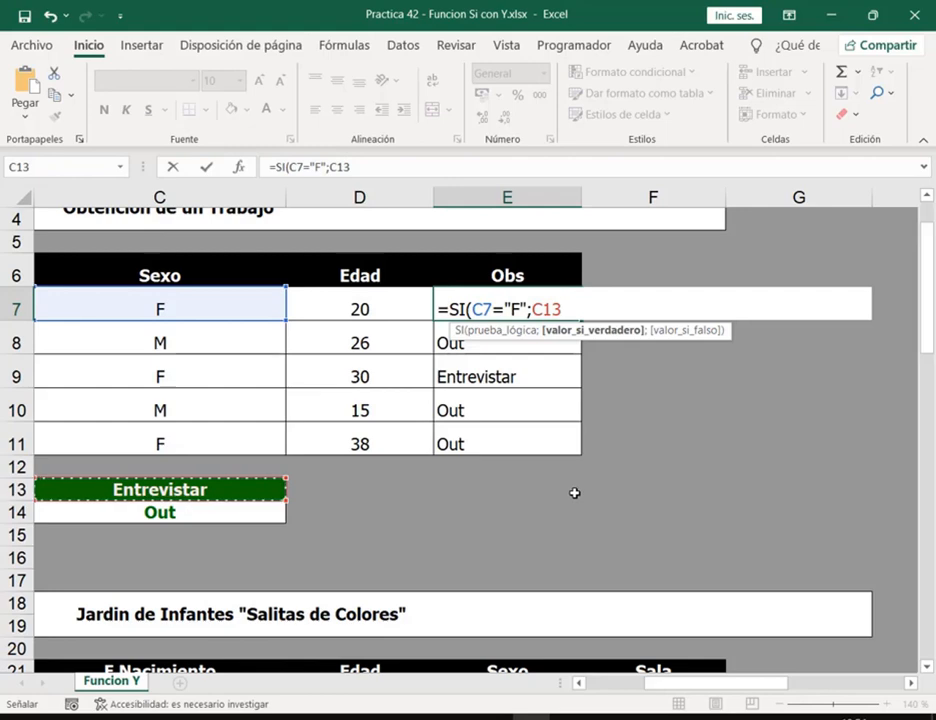
key("BackSpace")
key("BackSpace")
key("BackSpace")
key("BackSpace")
key("BackSpace")
key("BackSpace")
key("BackSpace")
key("BackSpace")
key("BackSpace")
key("BackSpace")
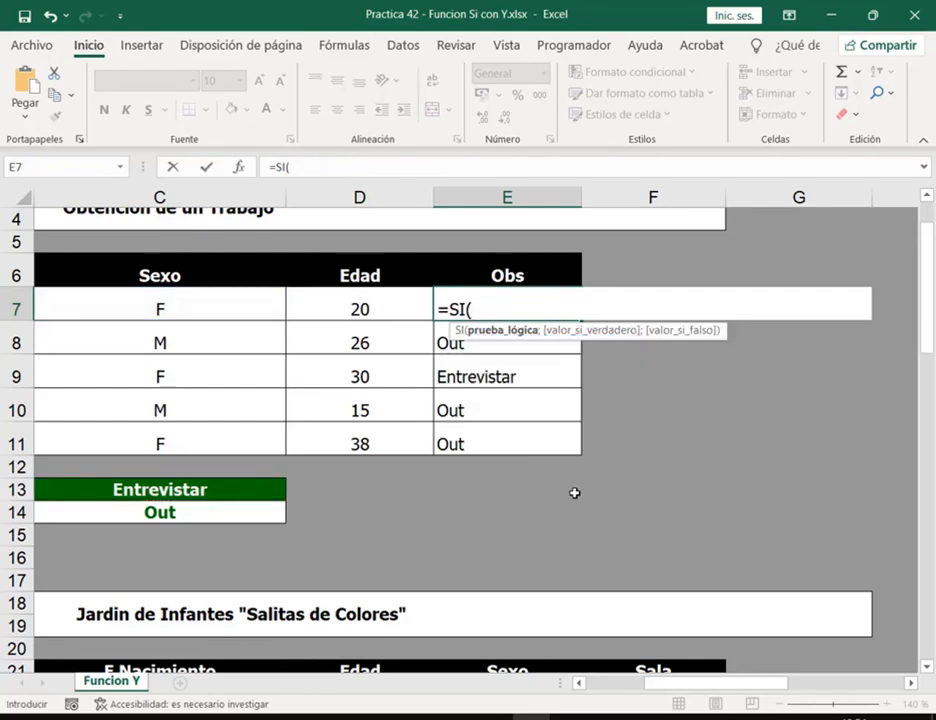
- Enter D7<=30 as the only condition of the SI formula in E7, and erase it again
left_click(347, 304)
type("<")
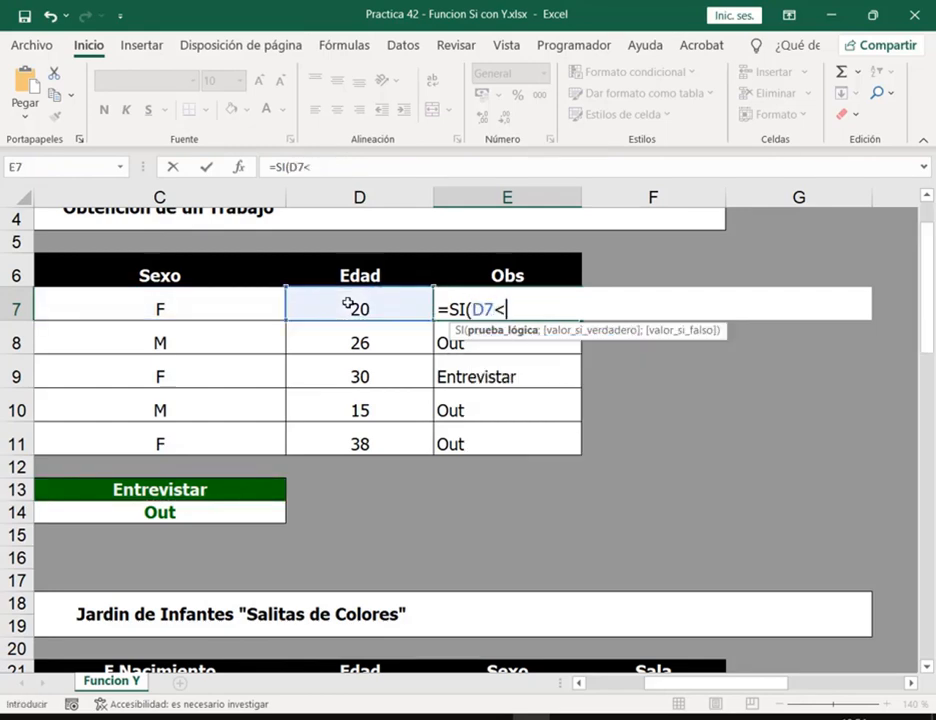
type("=30")
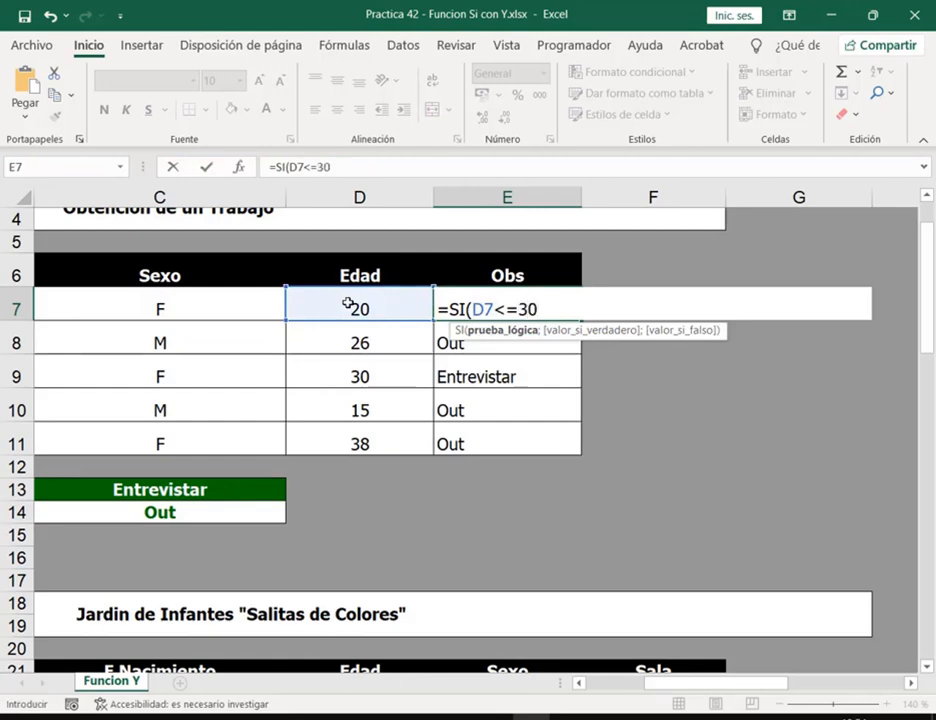
type(";")
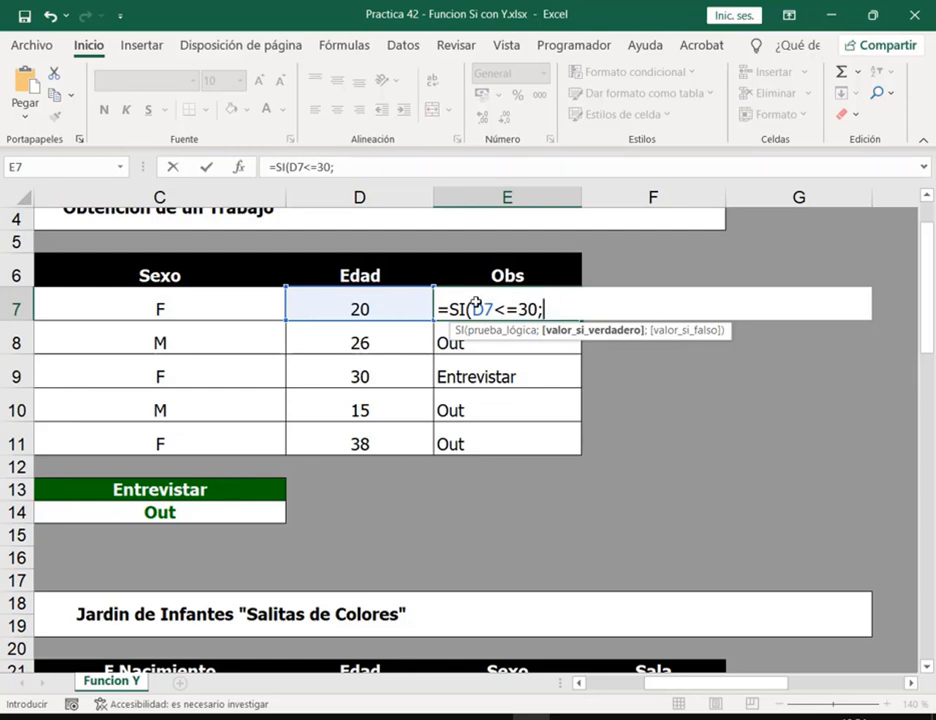
left_click_drag(476, 308, 589, 302)
key("BackSpace")
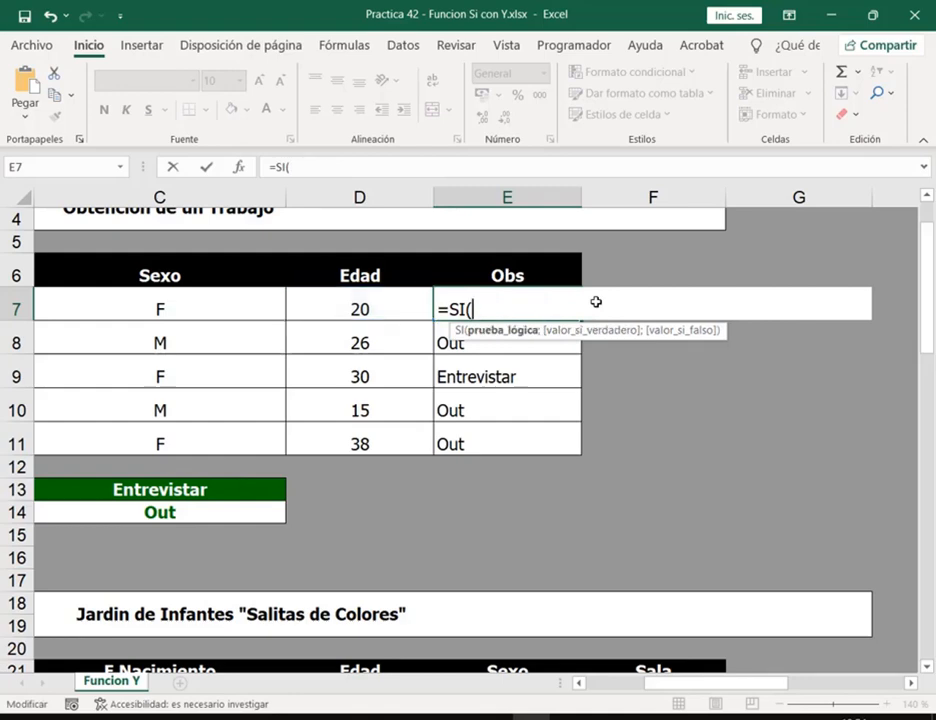
- Nest a Y function in the SI formula of E7 with the conditions C7="F" and D7<=30
type("Y(")
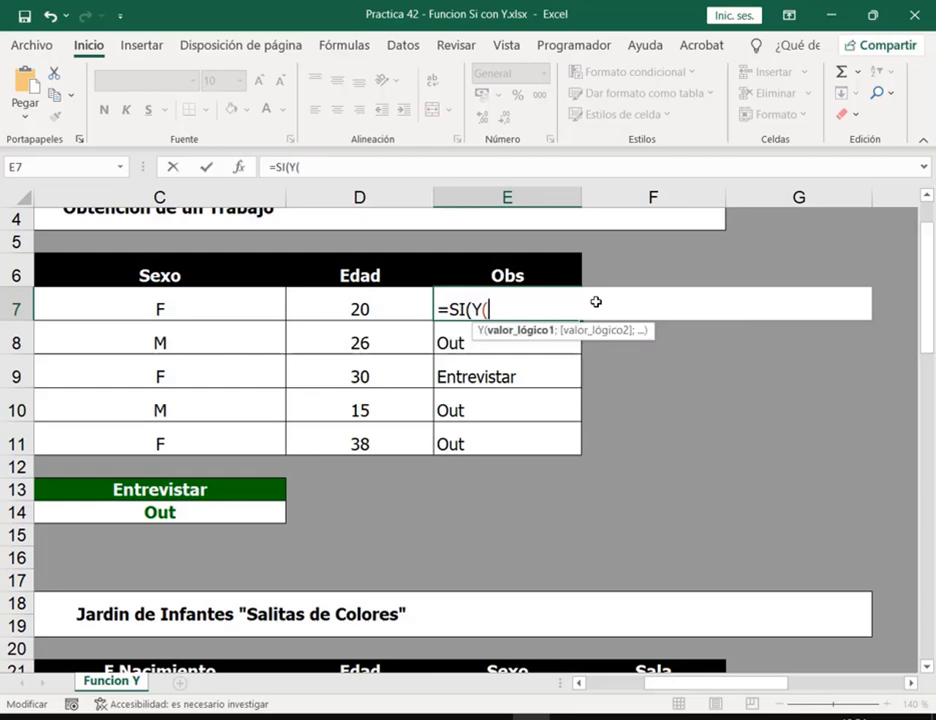
left_click(252, 313)
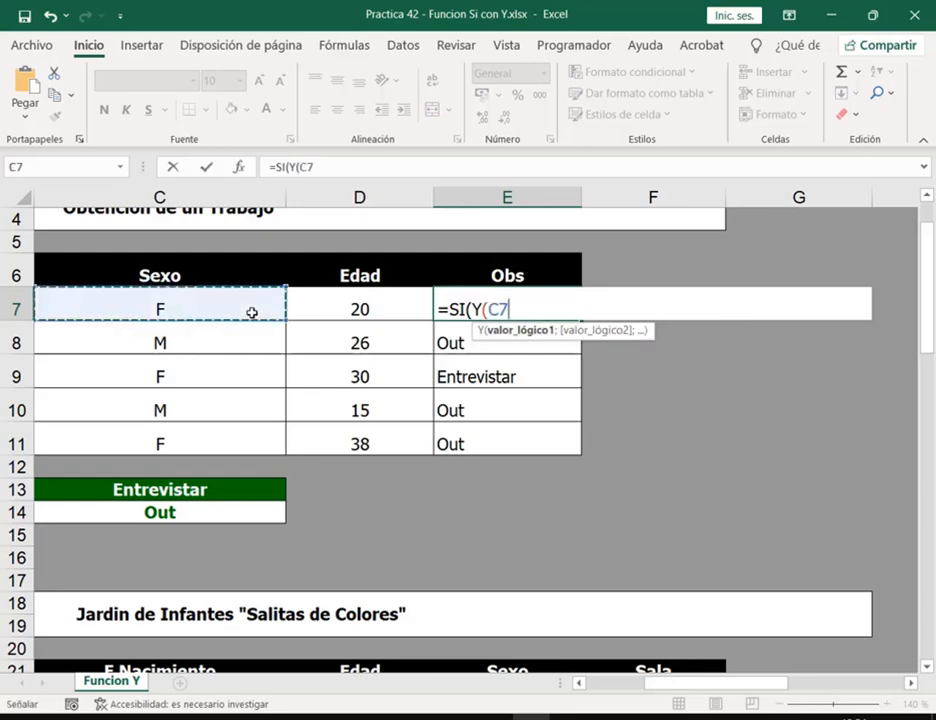
type("=")
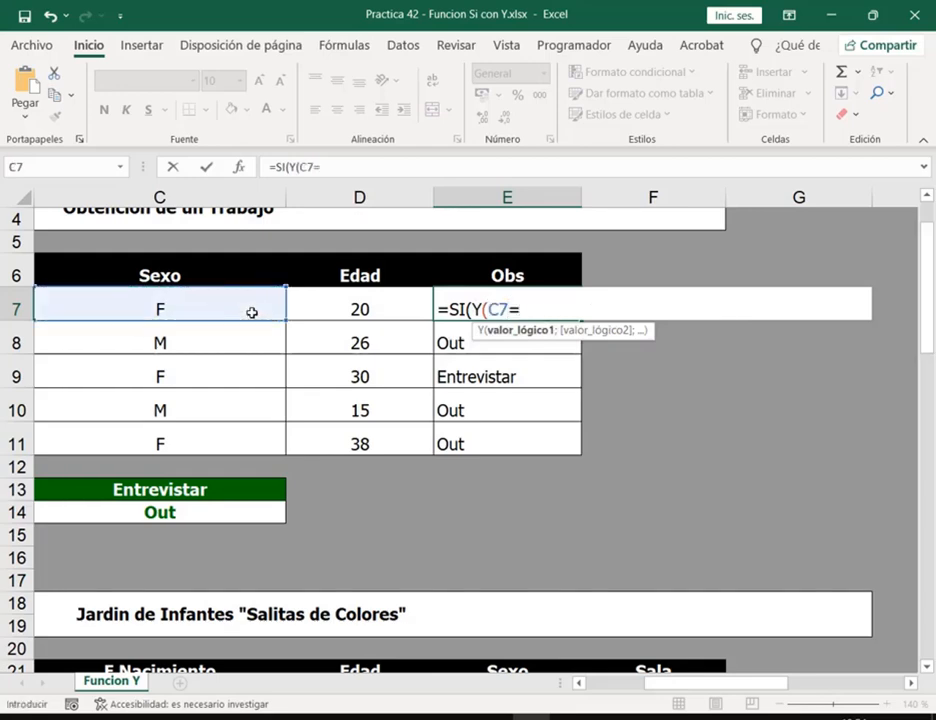
type("\"F\";")
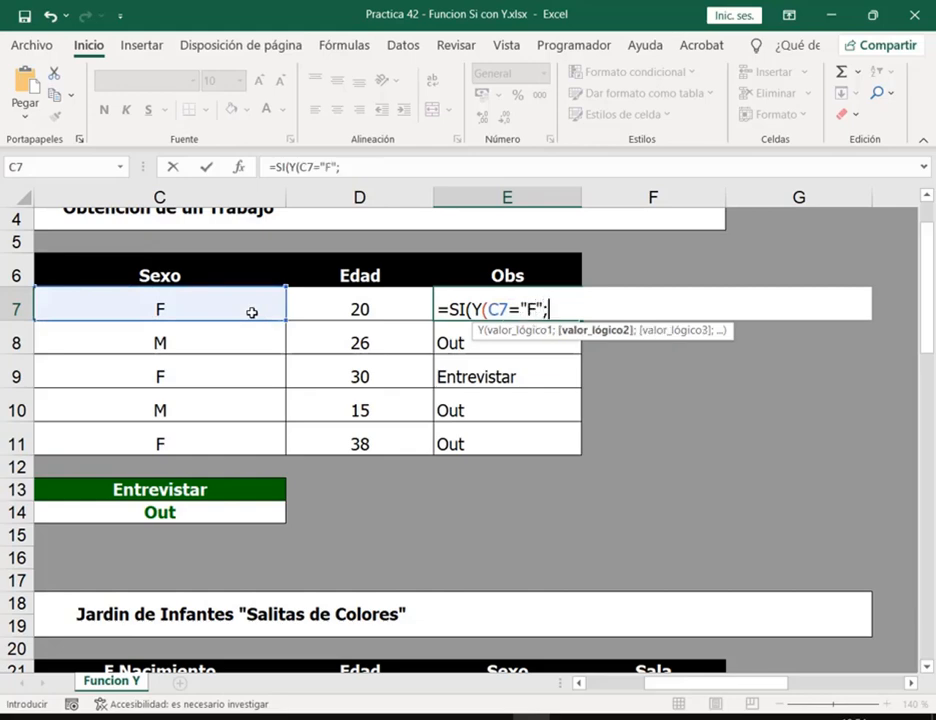
left_click(389, 305)
type("<")
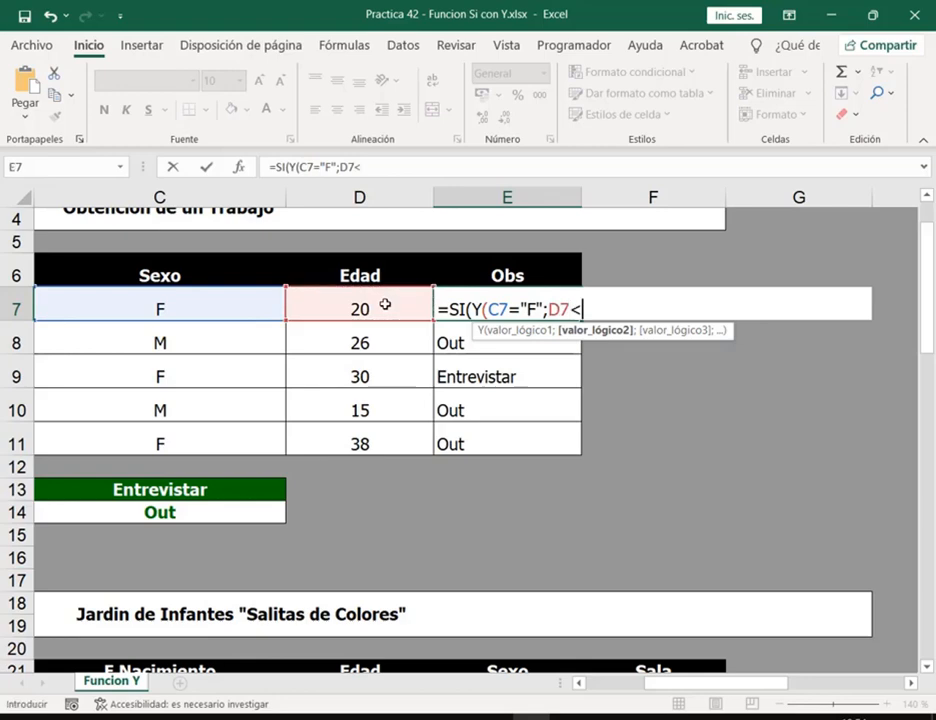
type("=30;;")
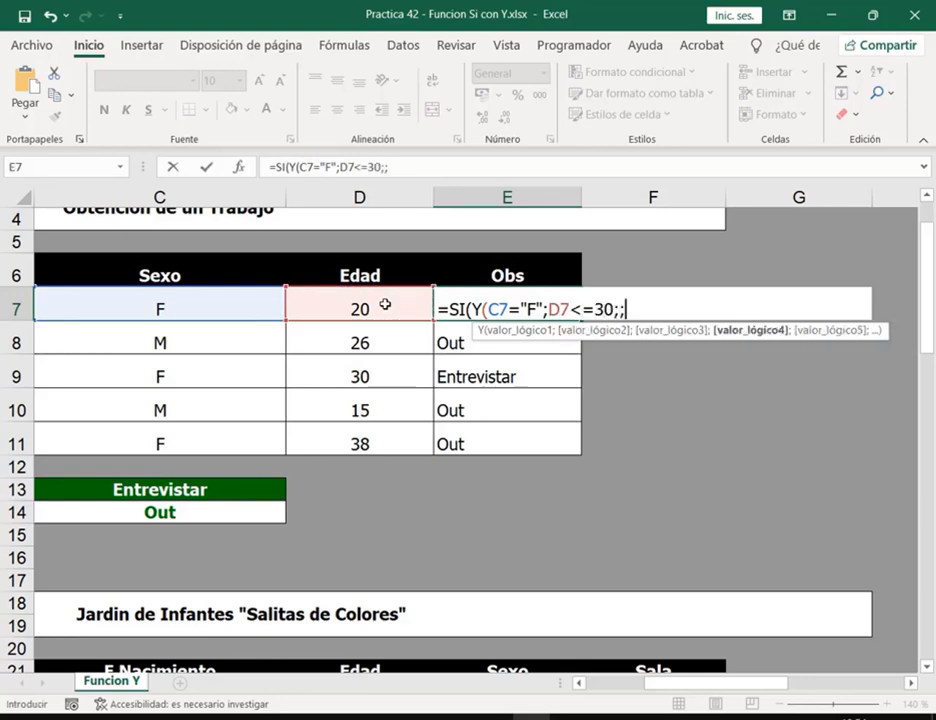
- Add extra empty condition arguments after D7<=30 in the Y function, and erase them again
type(";;;")
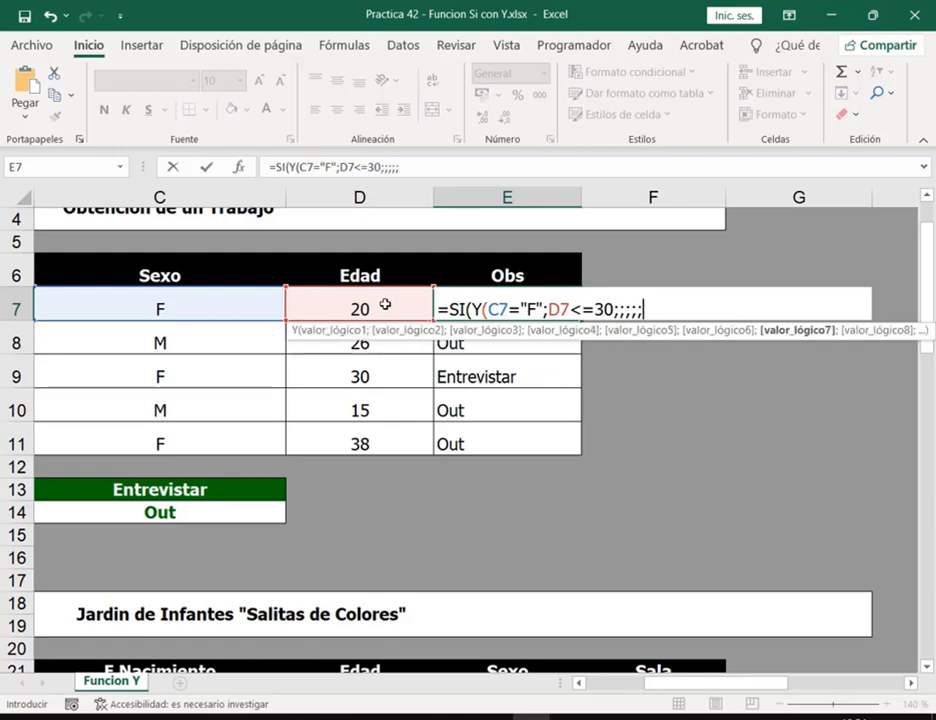
key("BackSpace")
key("BackSpace")
key("BackSpace")
key("BackSpace")
key("BackSpace")
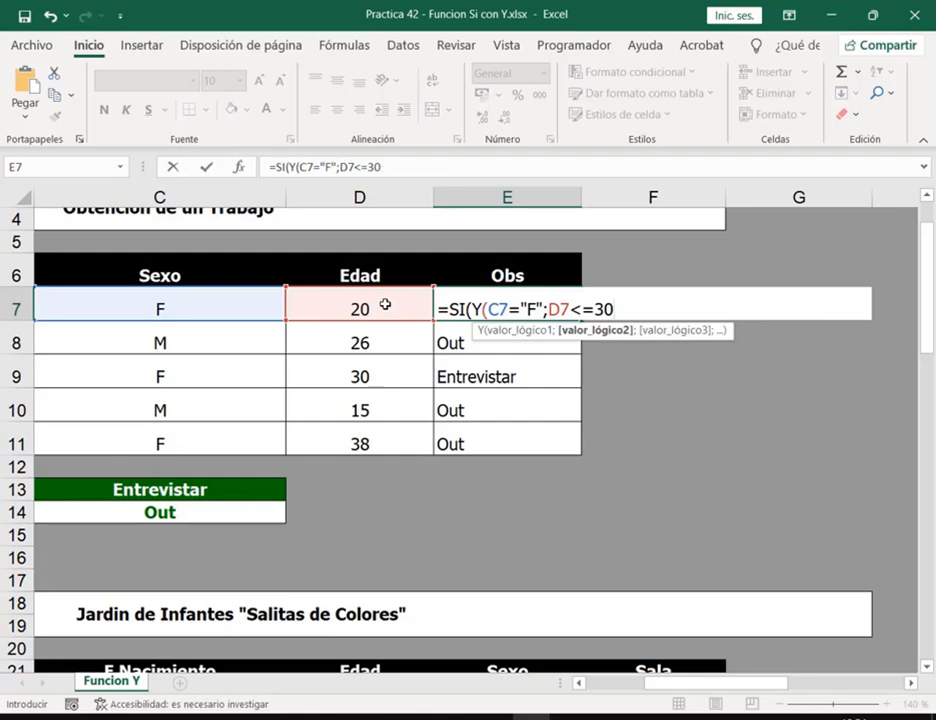
- Close the Y function and enter absolute references $C$13 and $C$14 as the SI formula's true and false values
type(")")
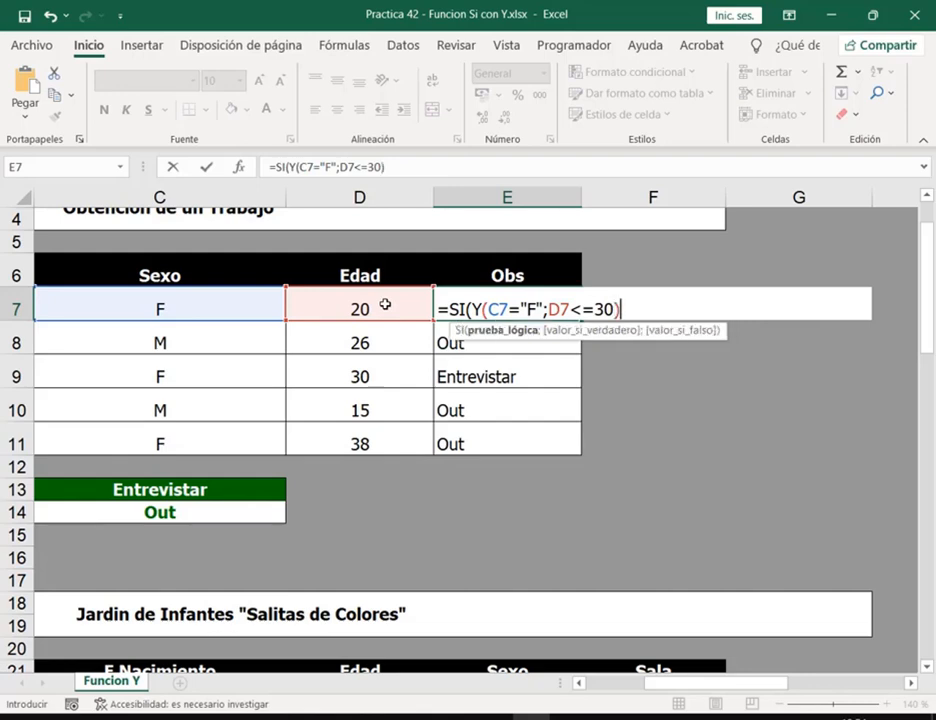
type(";")
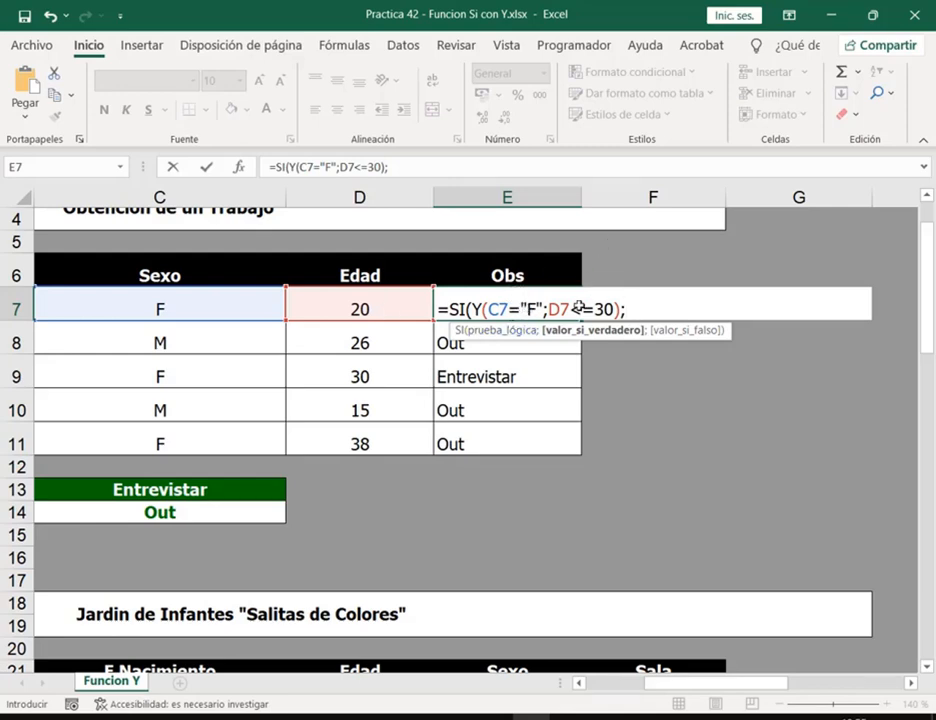
left_click(160, 491)
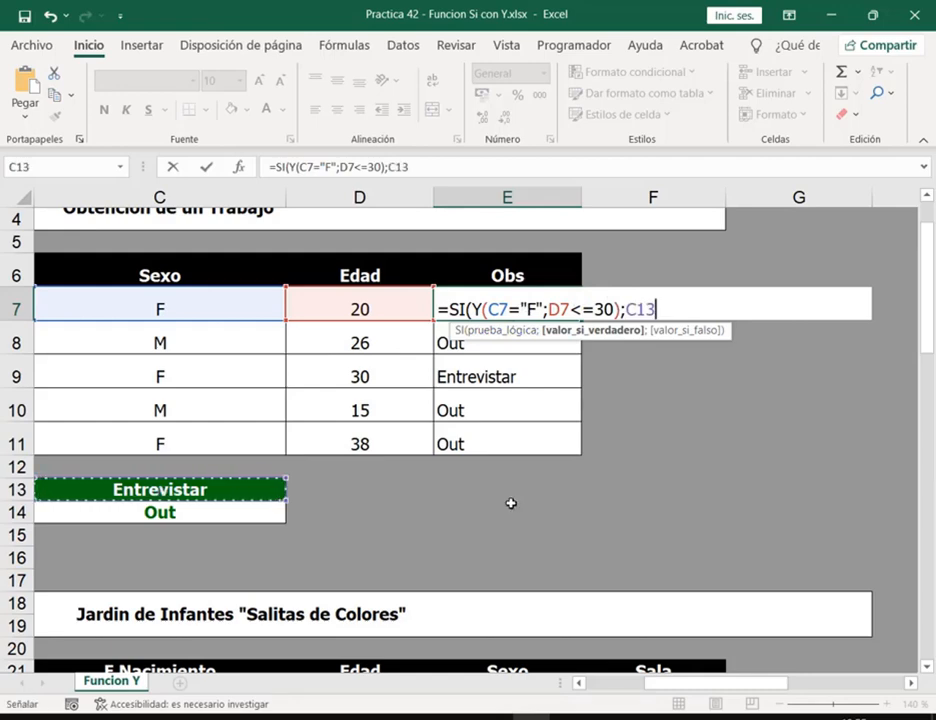
key("F4")
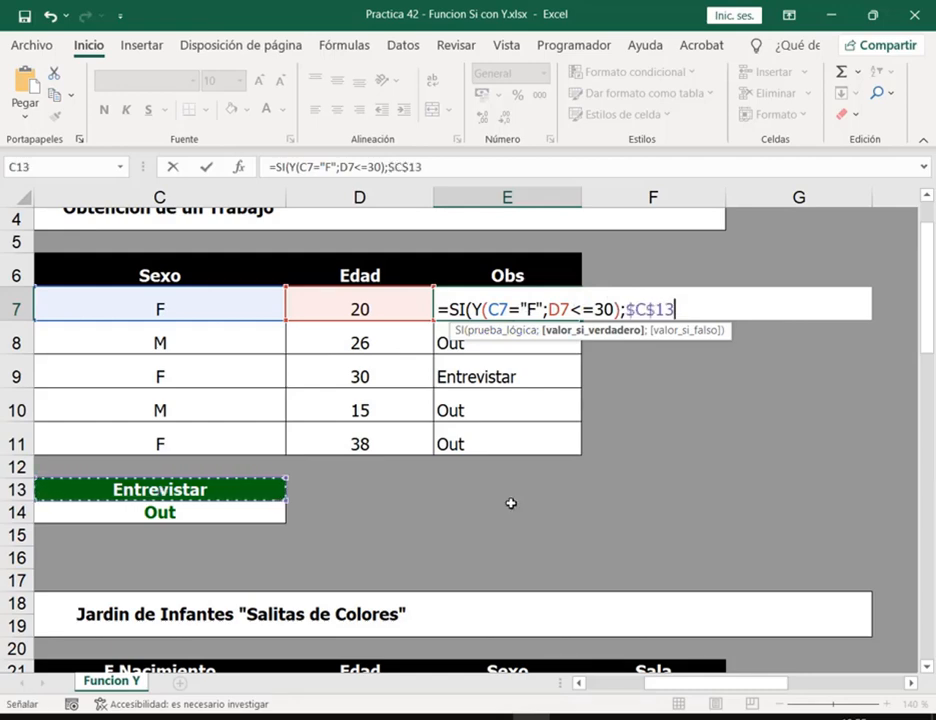
type(";")
left_click(272, 512)
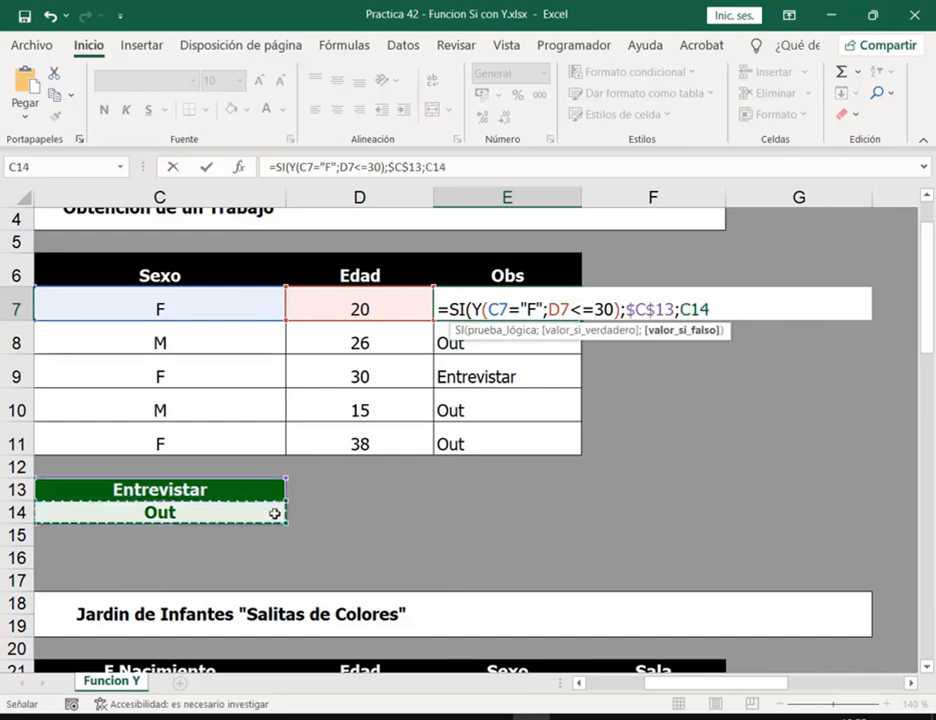
key("F4")
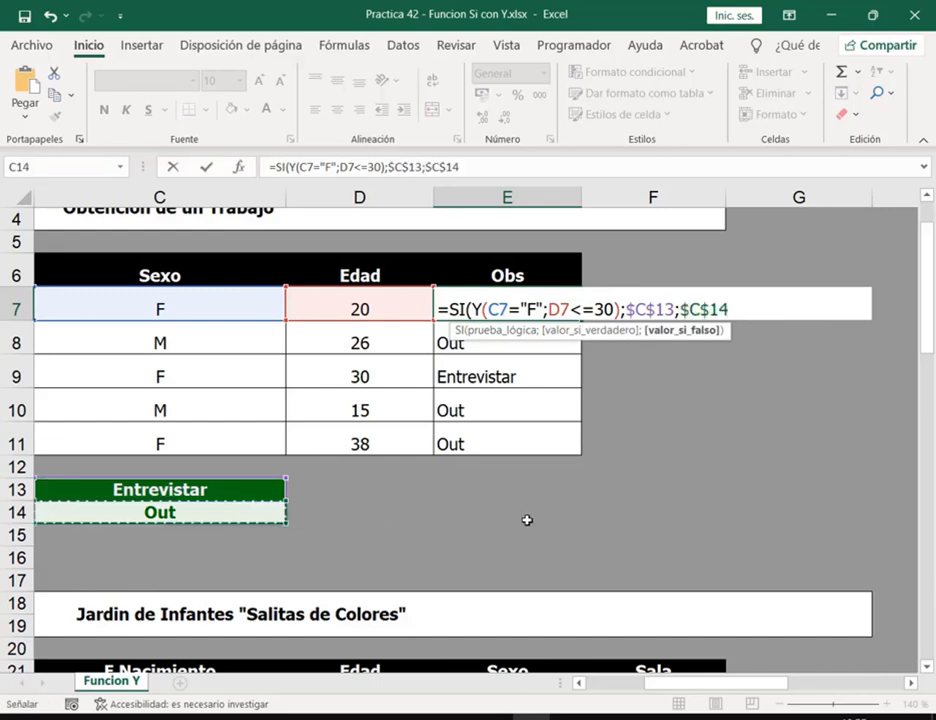
type(")")
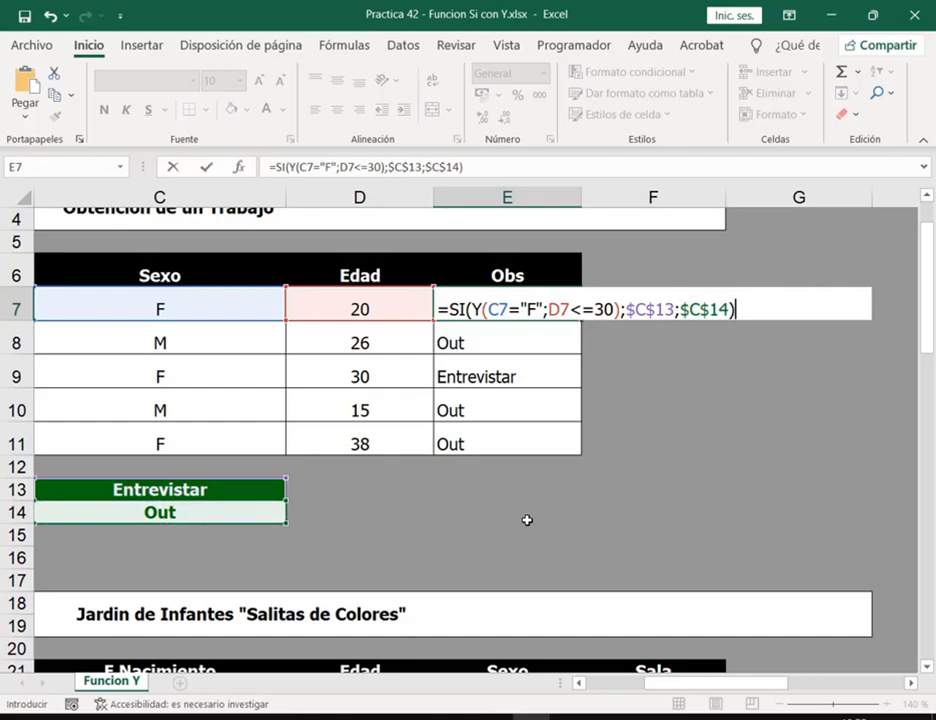
- Replace the two result references in the E7 formula with the texts "Entrevistar" and "Out", and enter the formula
left_click_drag(626, 309, 808, 311)
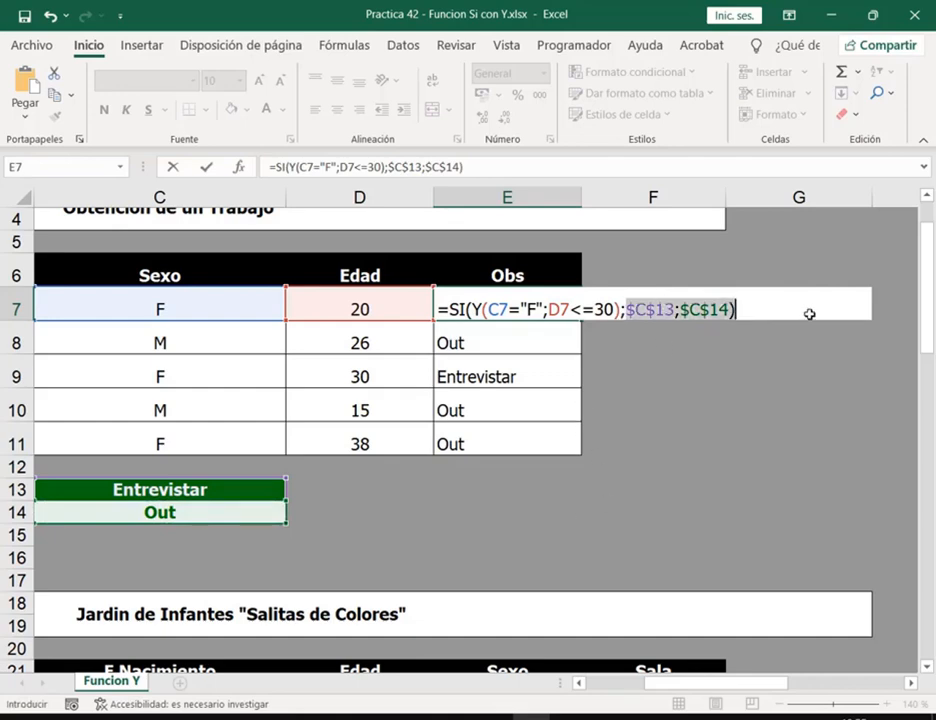
type("\"")
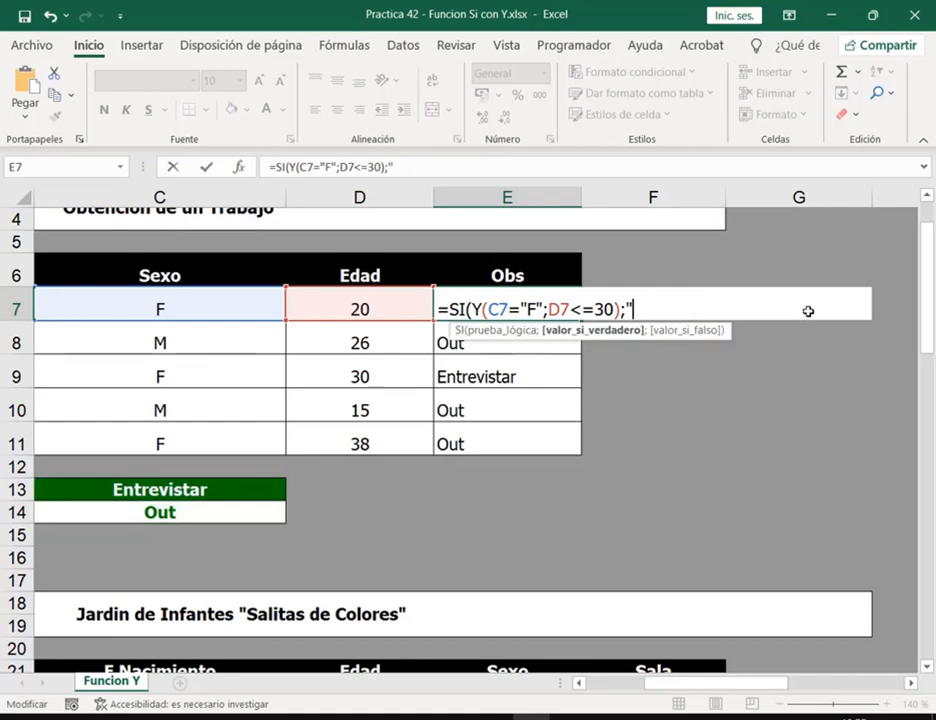
type("Entre")
type("vistar\"")
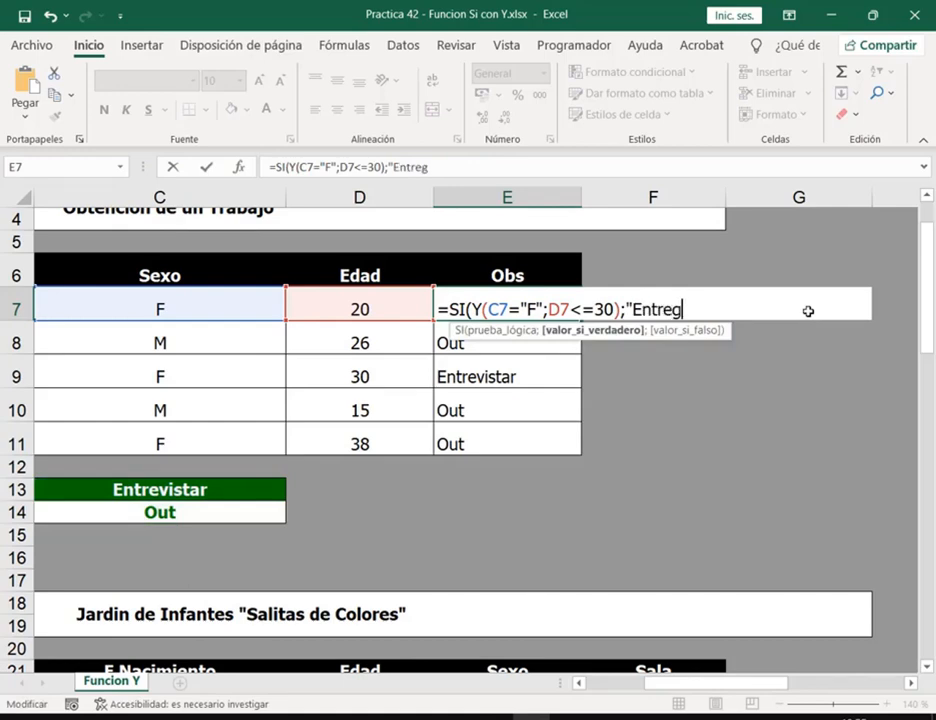
type(";")
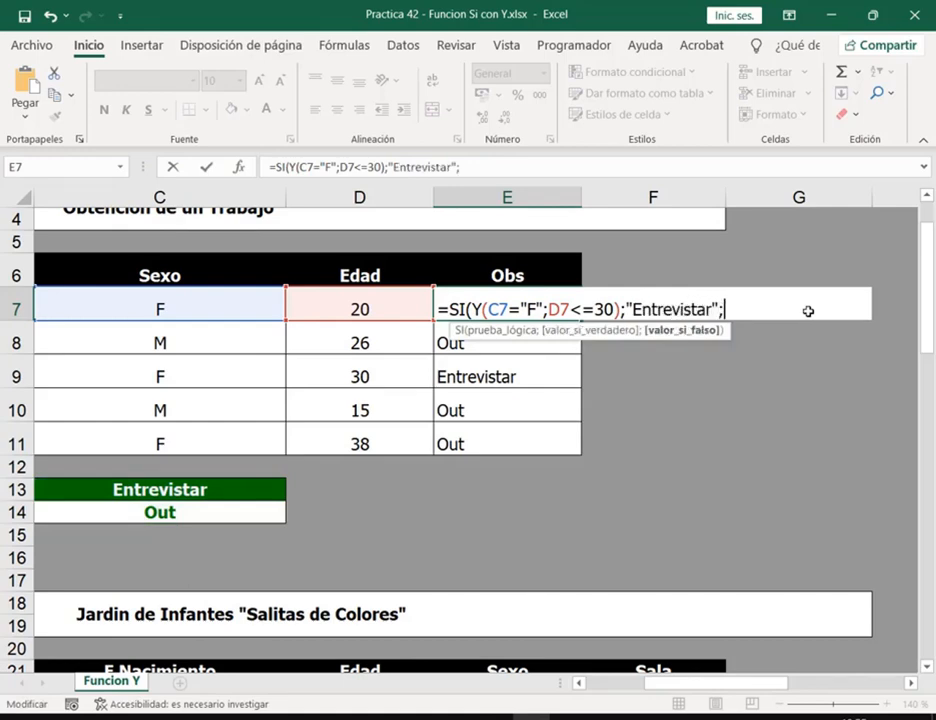
type("\"Out\")")
key("BackSpace")
key("BackSpace")
type("\")")
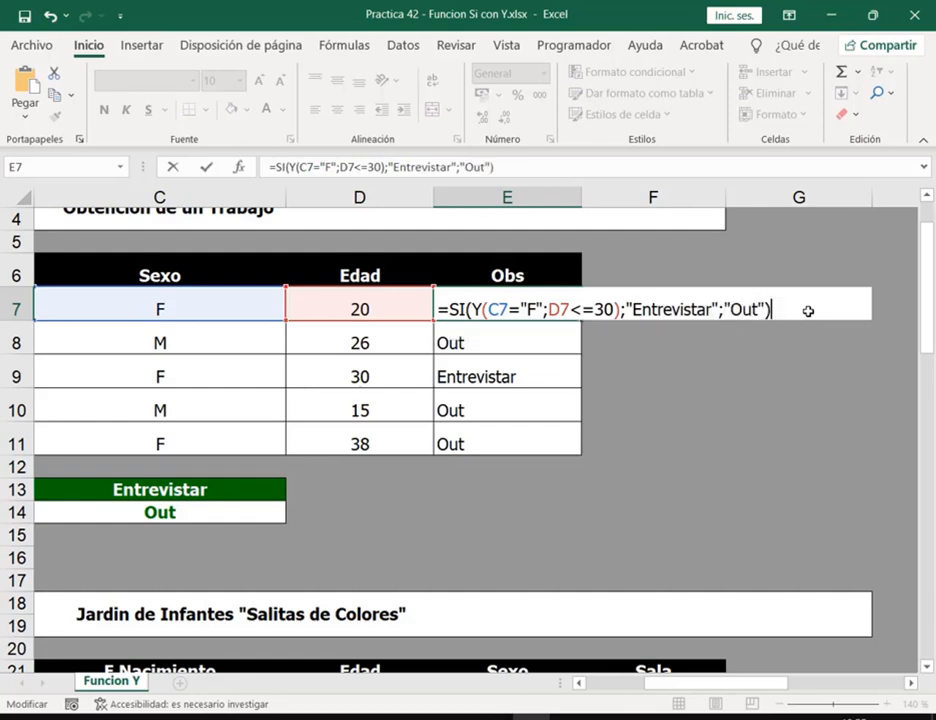
key("Return")
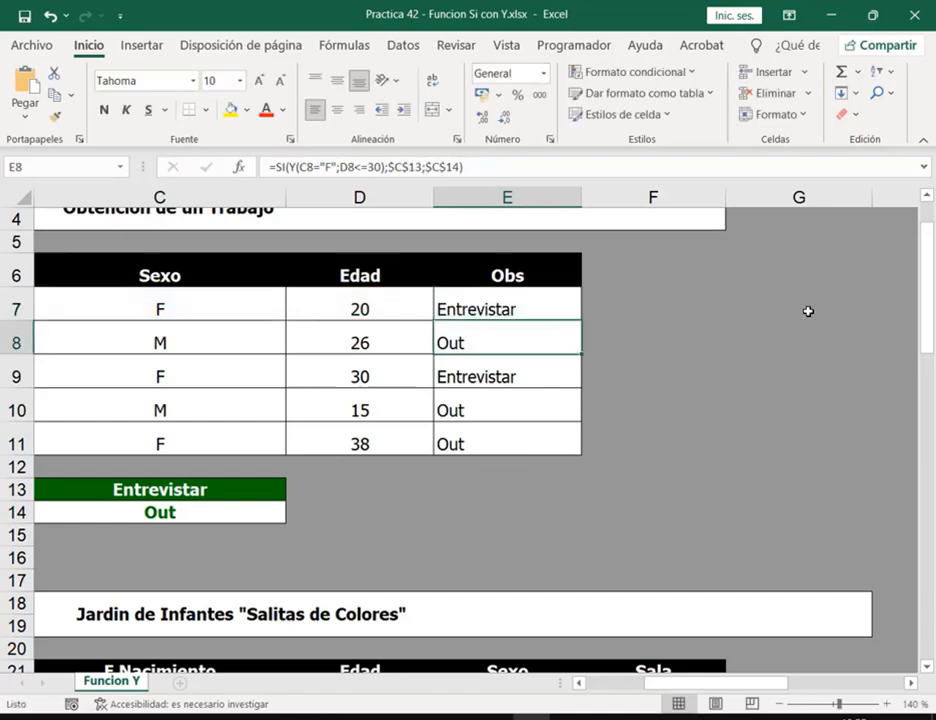
- Reopen the E7 formula and examine the conditions grouped inside the Y function
key("Up")
key("F2")
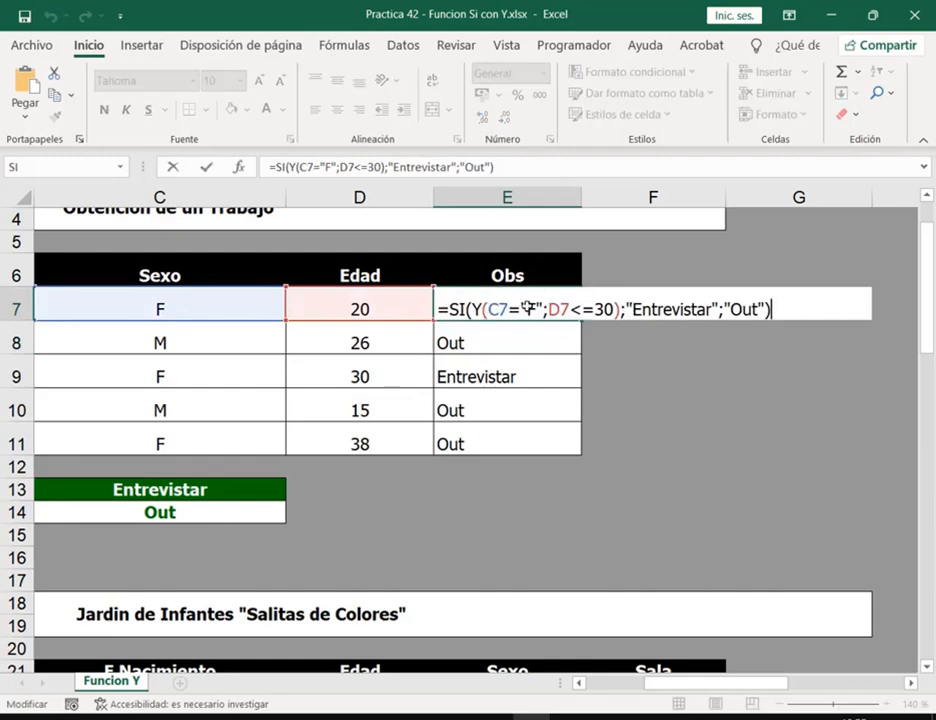
left_click(605, 310)
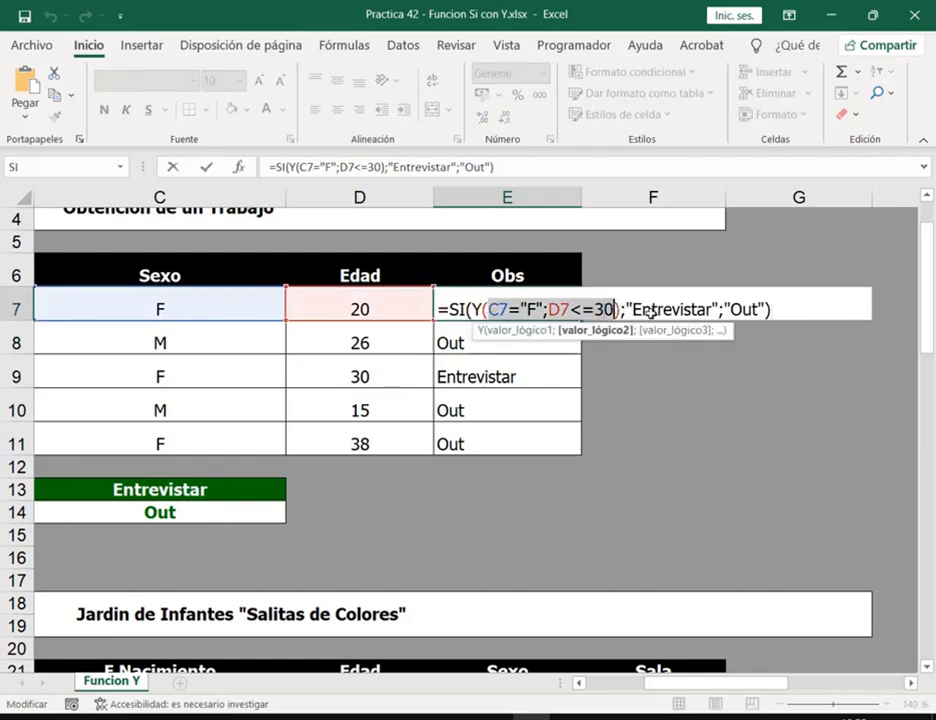
left_click(797, 312)
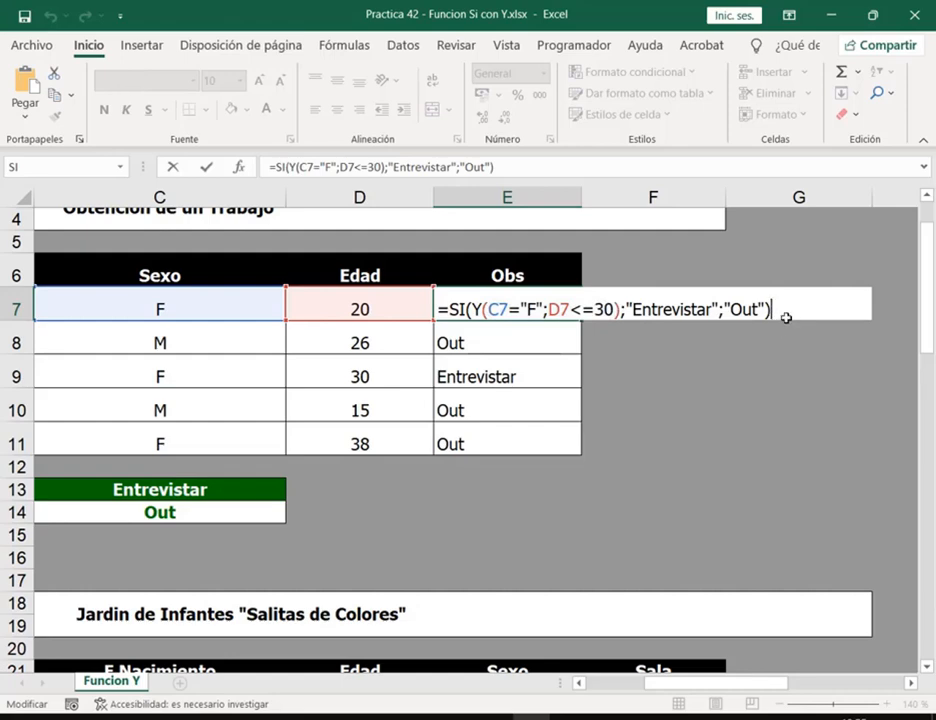
key("Return")
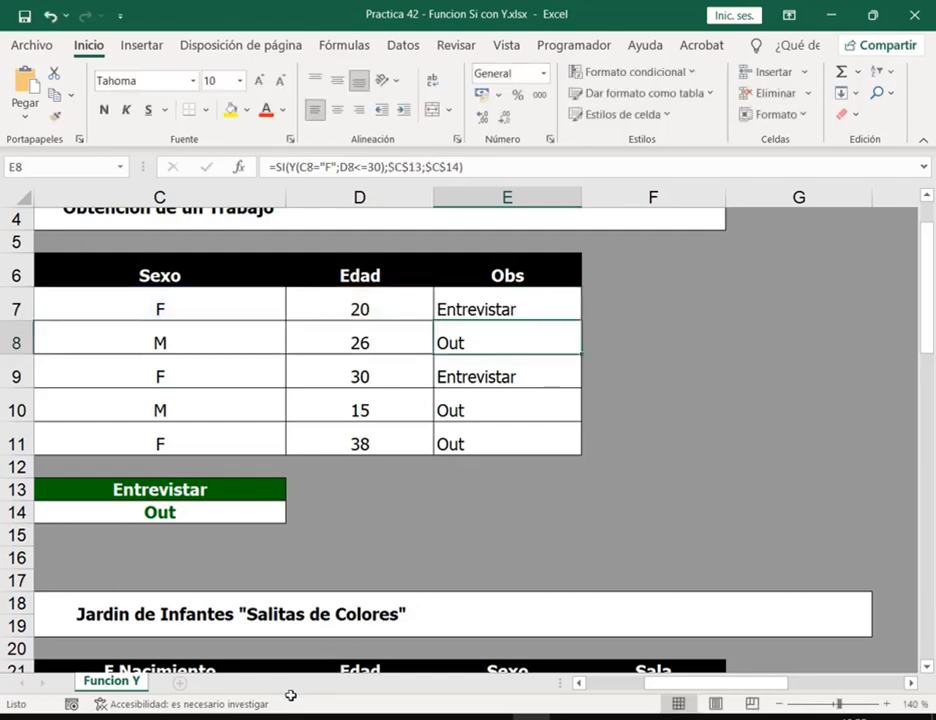
- Switch to the Google Meet call to check the chat messages, and return to the Excel workbook
mouse_move(290, 712)
left_click(95, 620)
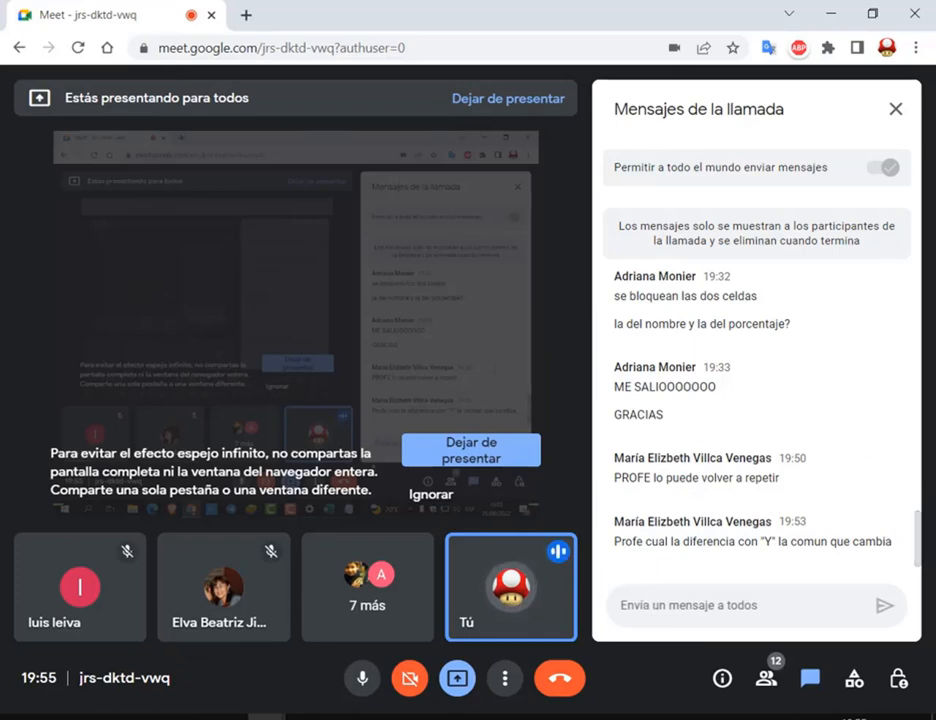
key("alt+Tab")
- Examine where Y sits within the SI formula of E7, leaving the cell's contents as they are
left_click(500, 300)
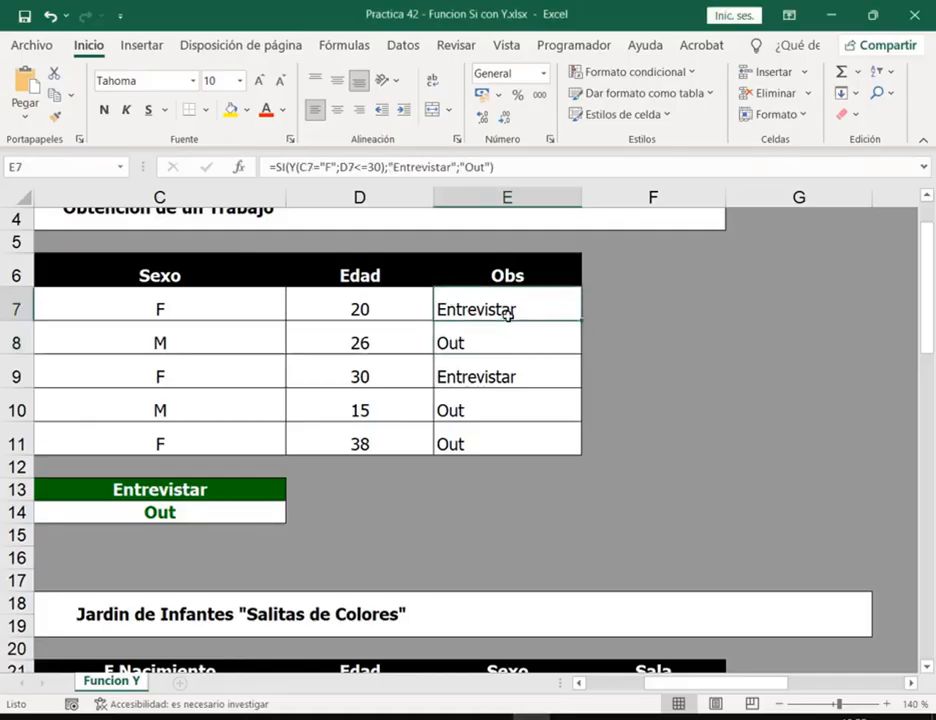
double_click(508, 310)
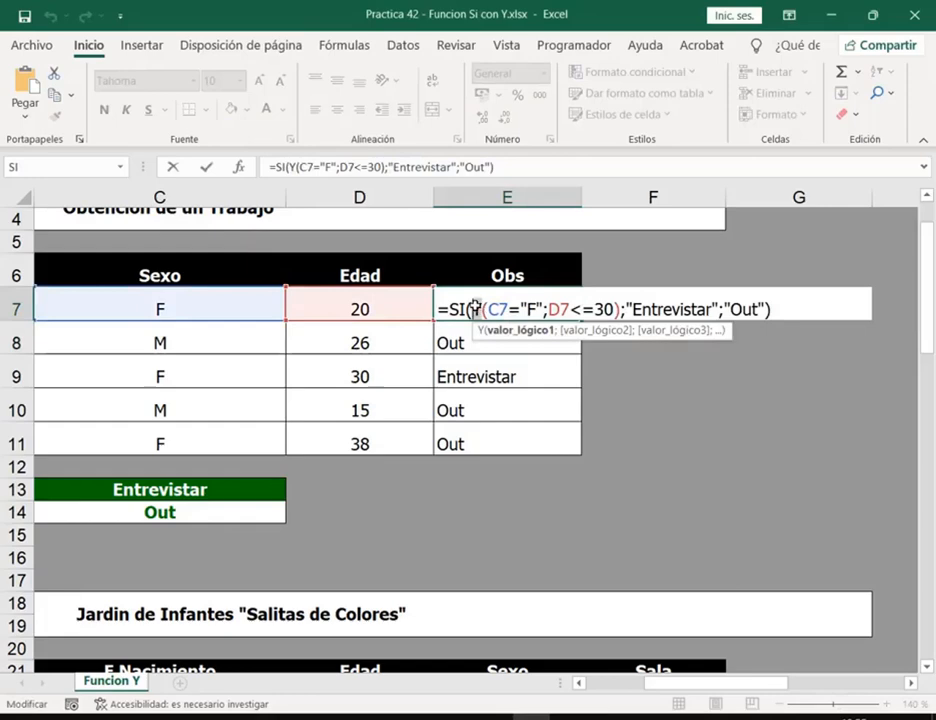
left_click(476, 309)
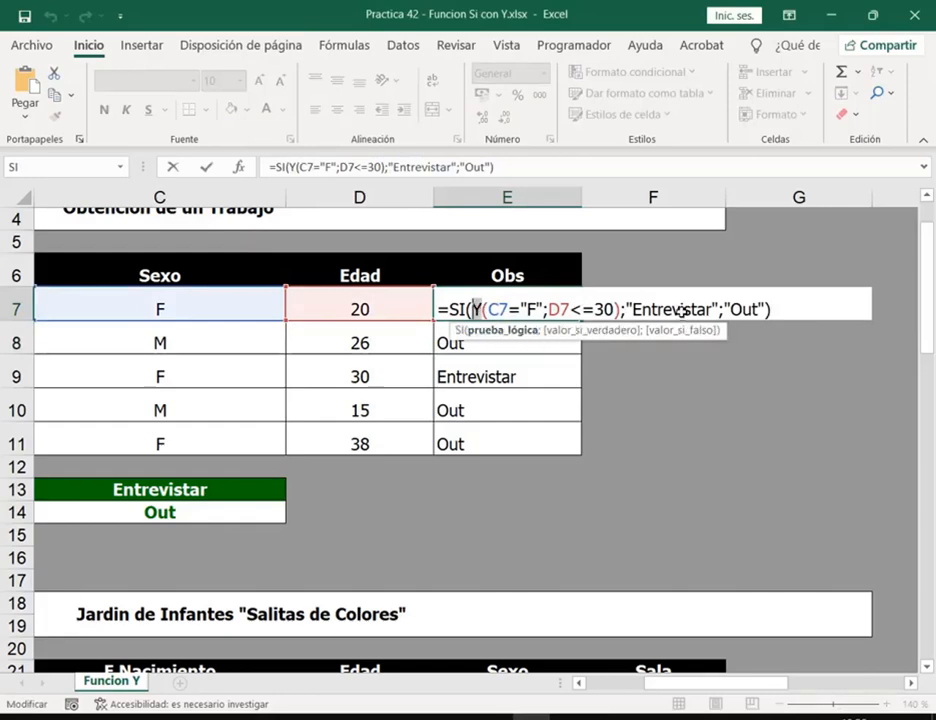
key("Escape")
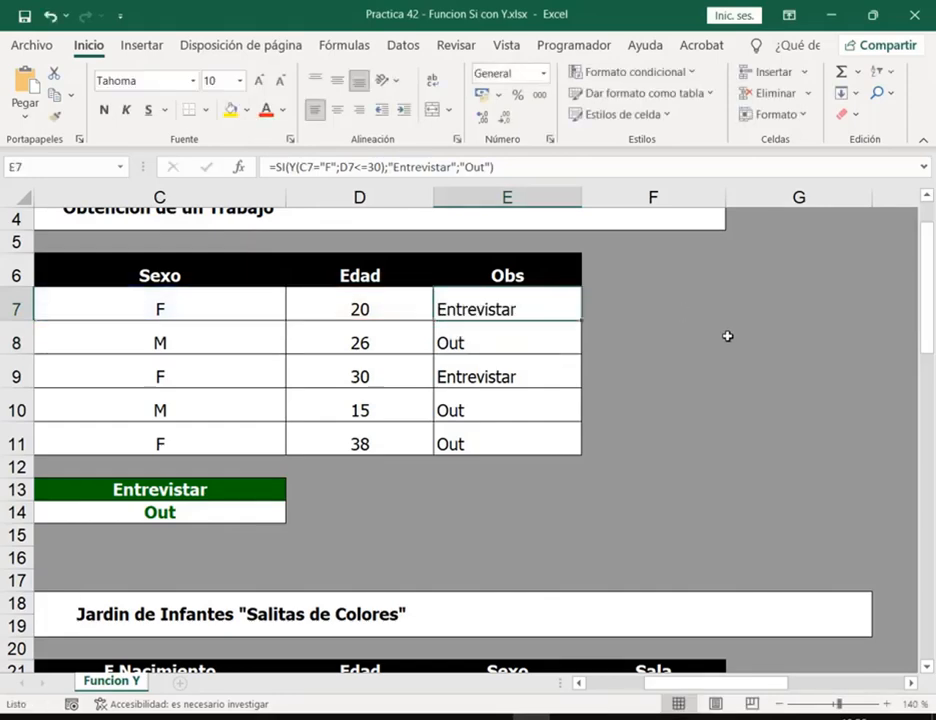
left_click(838, 7)
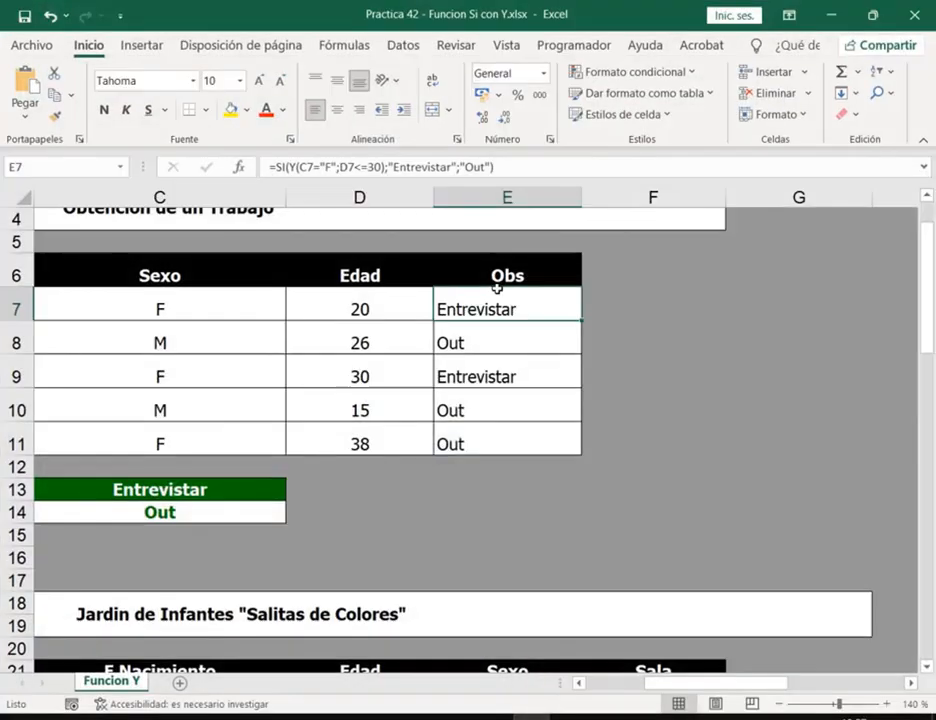
- Review the Jardin de Infantes "Salitas de Colores" table and the Sala criteria listed below it
scroll(593, 349, "down", 4)
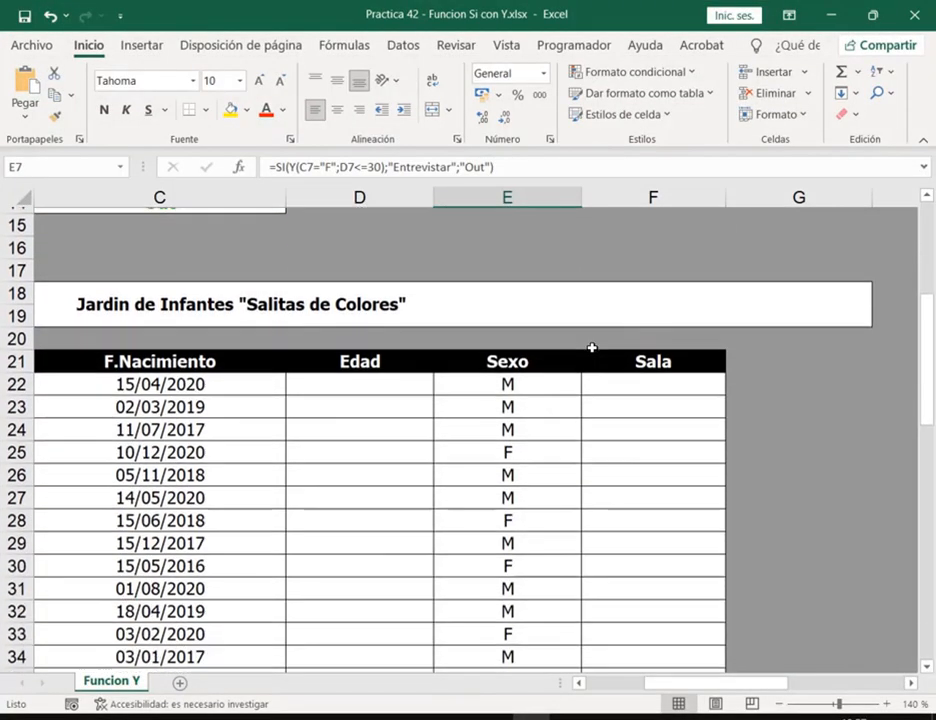
left_click_drag(671, 683, 612, 687)
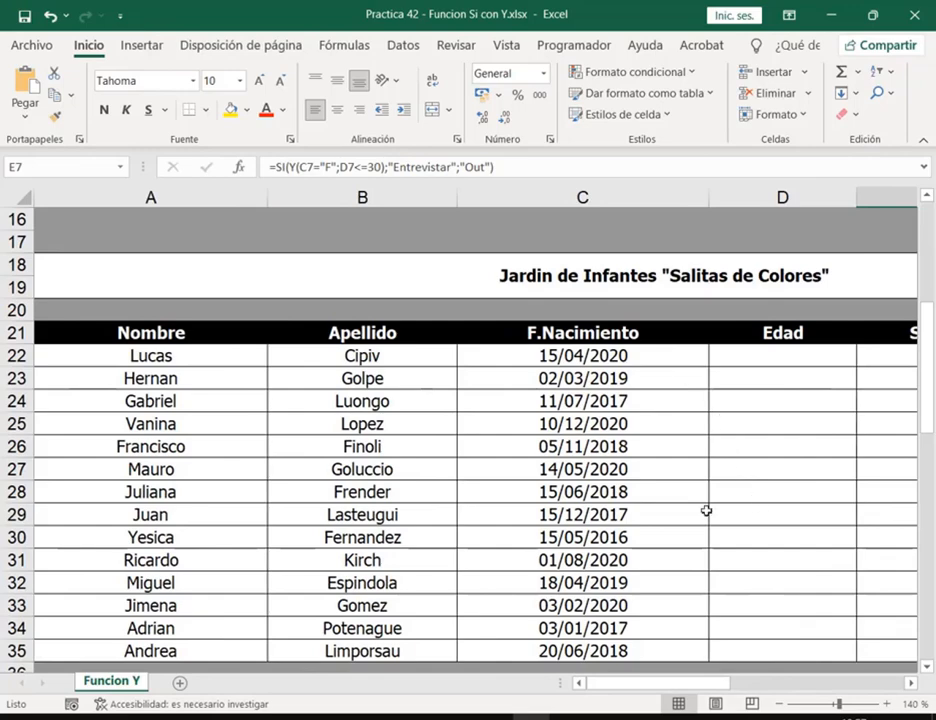
scroll(640, 580, "down", 2)
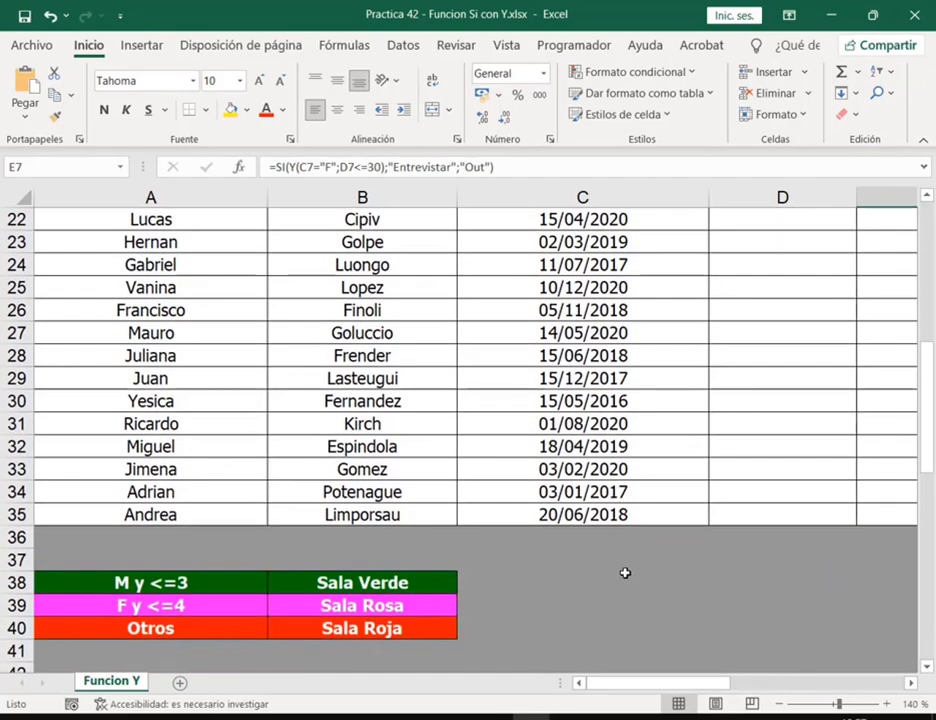
scroll(625, 573, "up", 2)
scroll(617, 585, "down", 3)
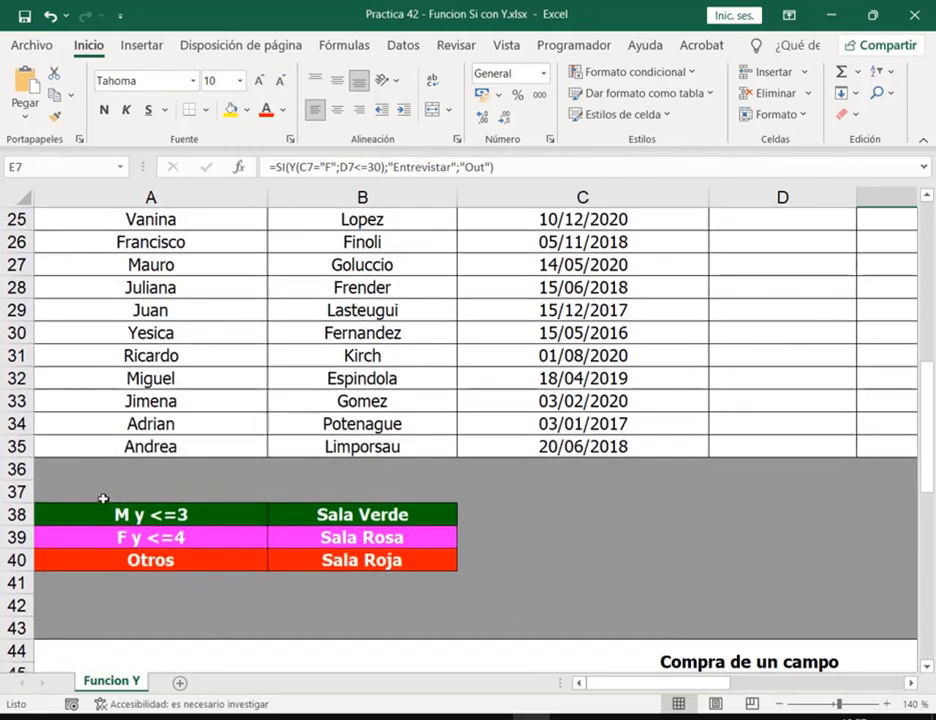
- Examine the sex and age criteria for Sala Verde, Rosa and Roja, and the table's Edad, Sexo and Sala columns
mouse_move(104, 499)
left_mouse_down()
mouse_move(124, 527)
mouse_move(184, 514)
mouse_move(187, 522)
left_mouse_up()
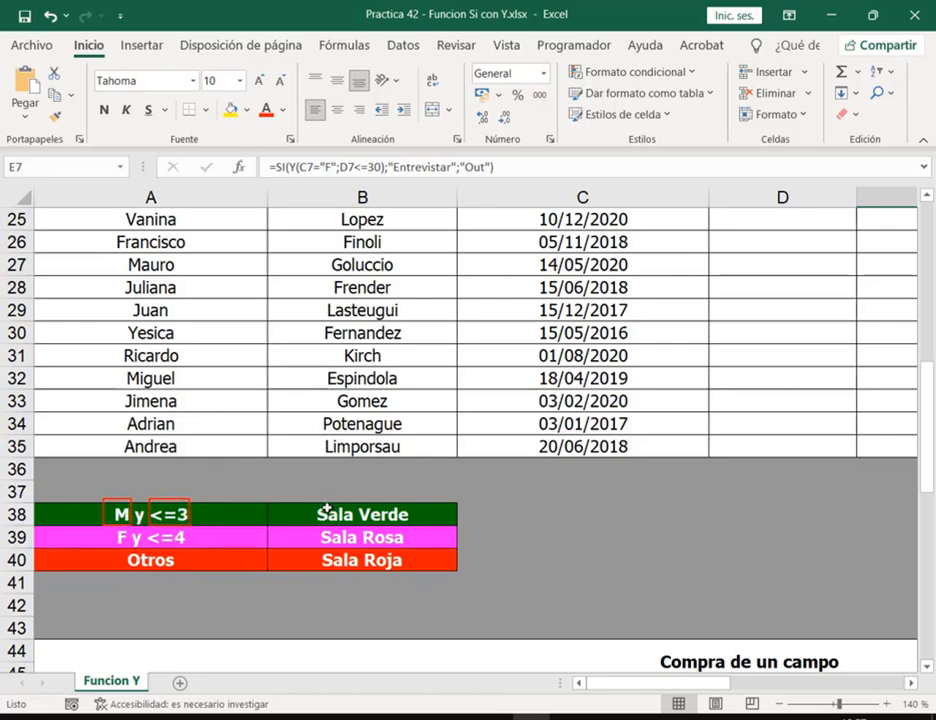
mouse_move(310, 499)
left_mouse_down()
mouse_move(405, 516)
mouse_move(417, 527)
left_mouse_up()
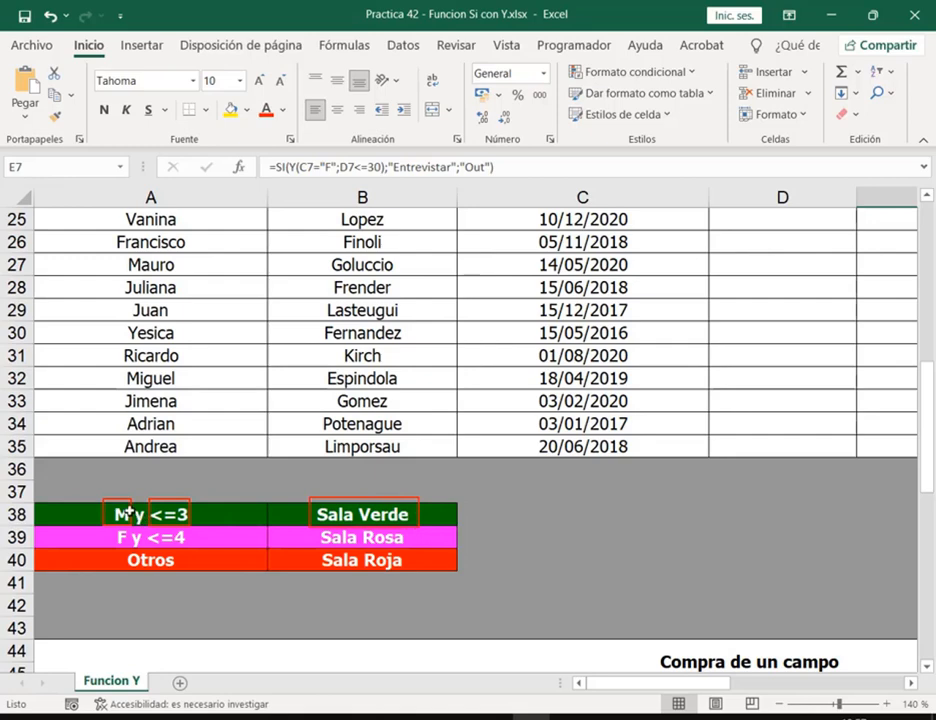
key("e")
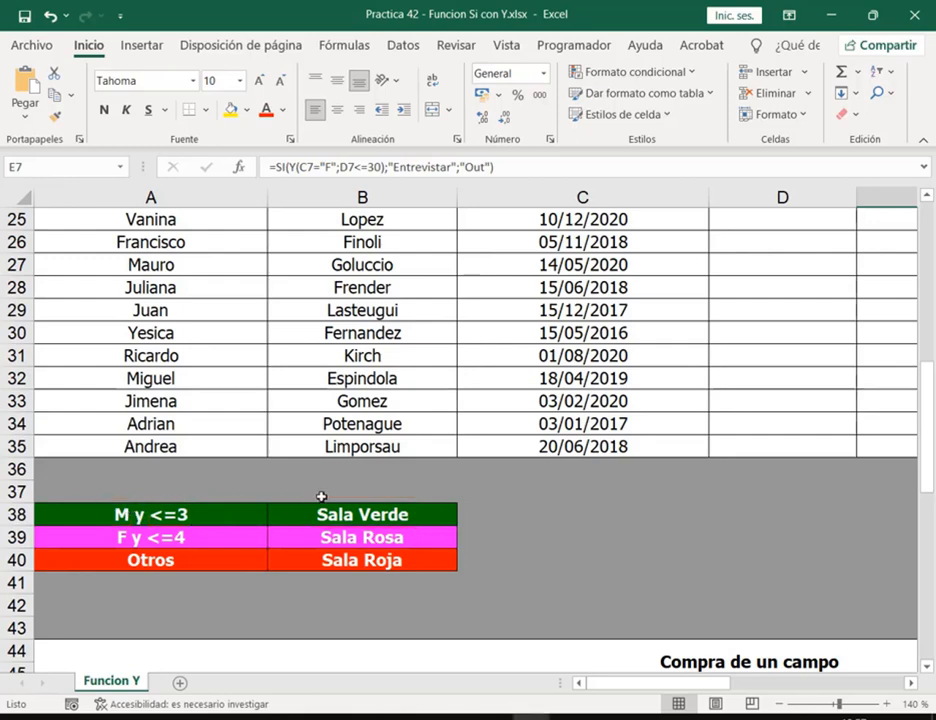
mouse_move(310, 493)
left_mouse_down()
mouse_move(323, 507)
mouse_move(417, 522)
left_mouse_up()
key("e")
mouse_move(122, 536)
left_mouse_down()
mouse_move(130, 552)
mouse_move(194, 551)
left_mouse_up()
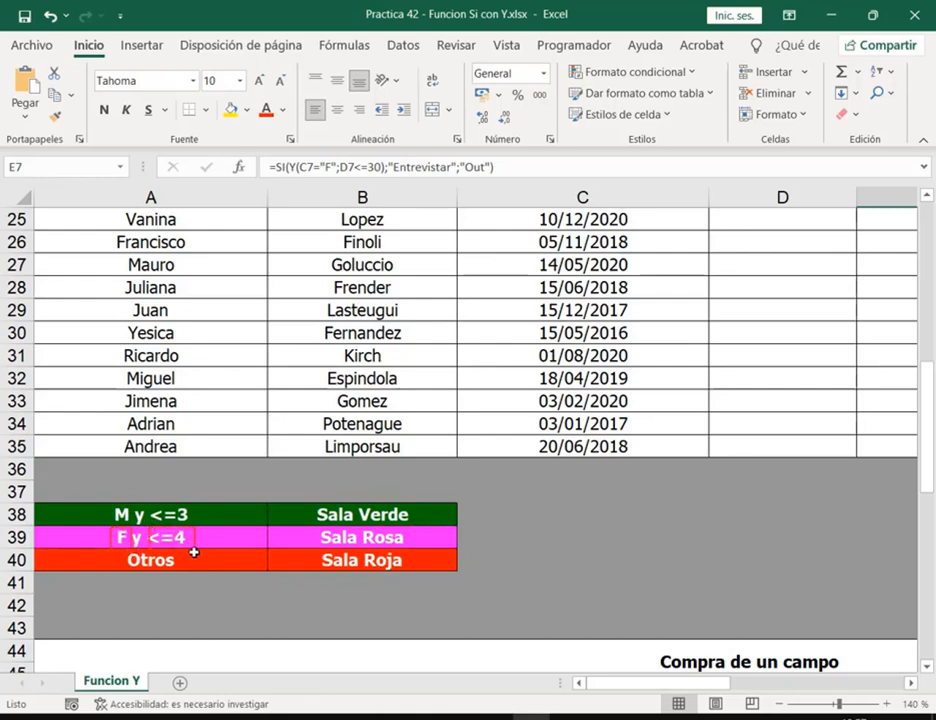
key("e")
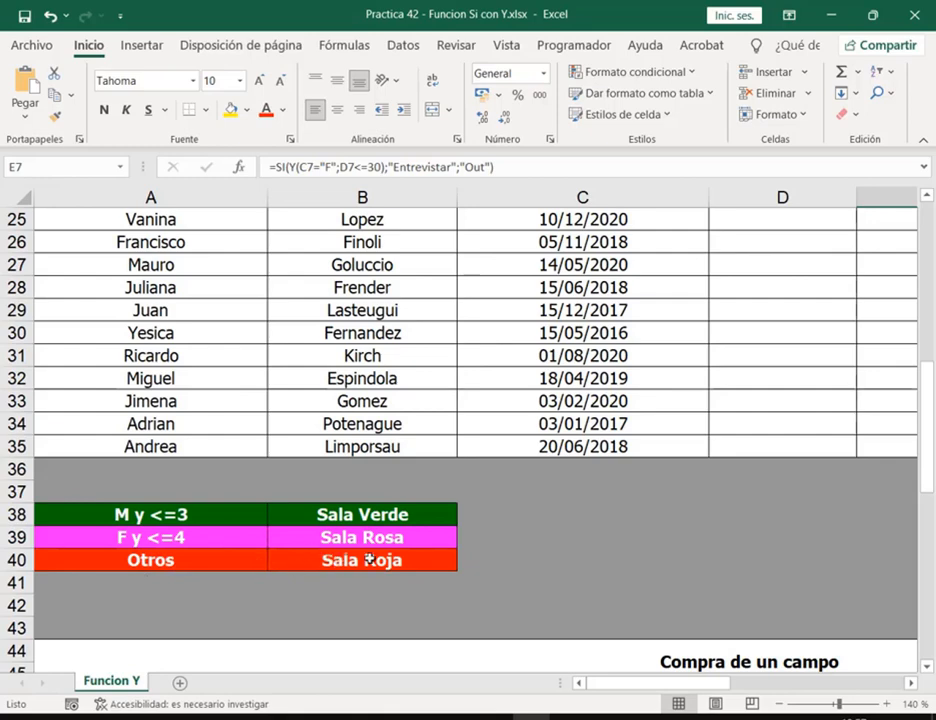
left_click_drag(349, 610, 353, 580)
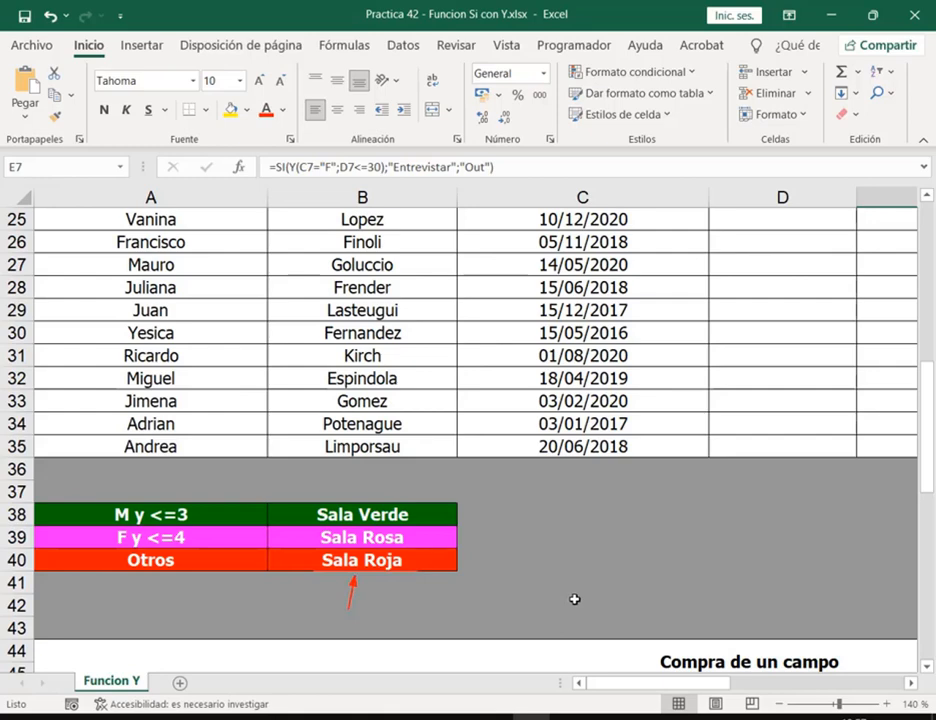
key("Escape")
scroll(828, 500, "up", 2)
left_click_drag(727, 684, 756, 684)
scroll(453, 374, "down", 1)
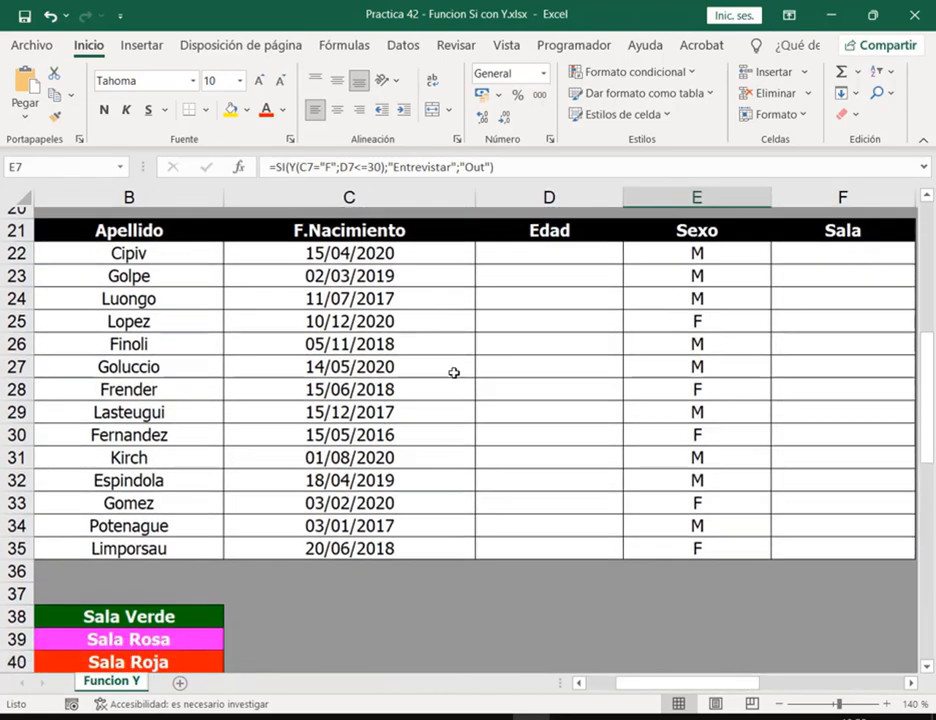
left_click_drag(680, 683, 654, 683)
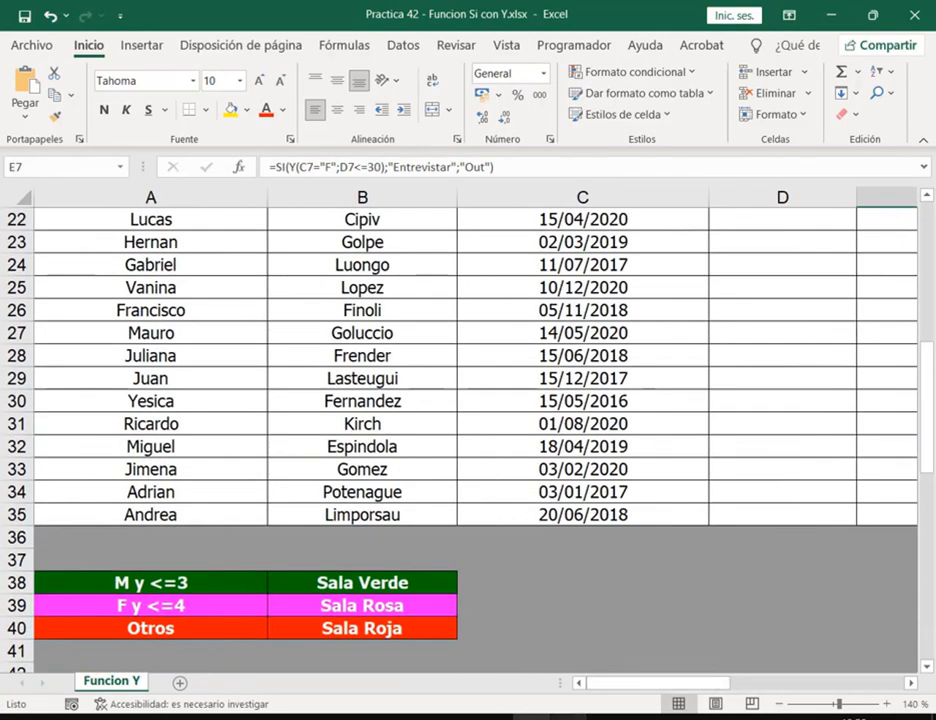
- Switch to Notepad, delete the two explanation paragraphs below the SI(Y syntax, and resize the window to uncover the Sala criteria
left_click(572, 715)
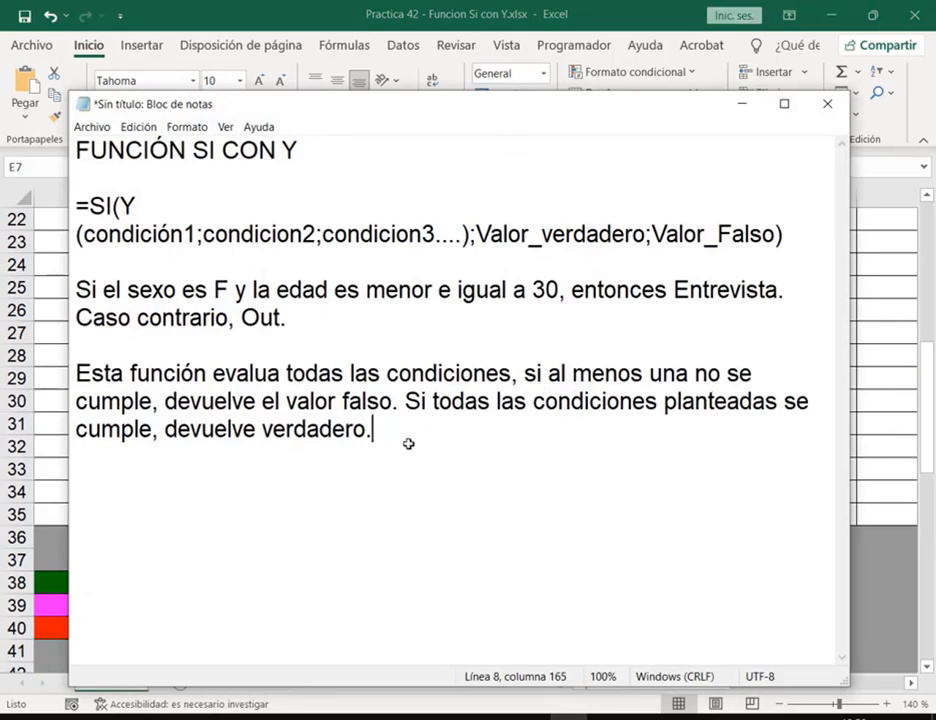
left_click_drag(330, 330, 61, 292)
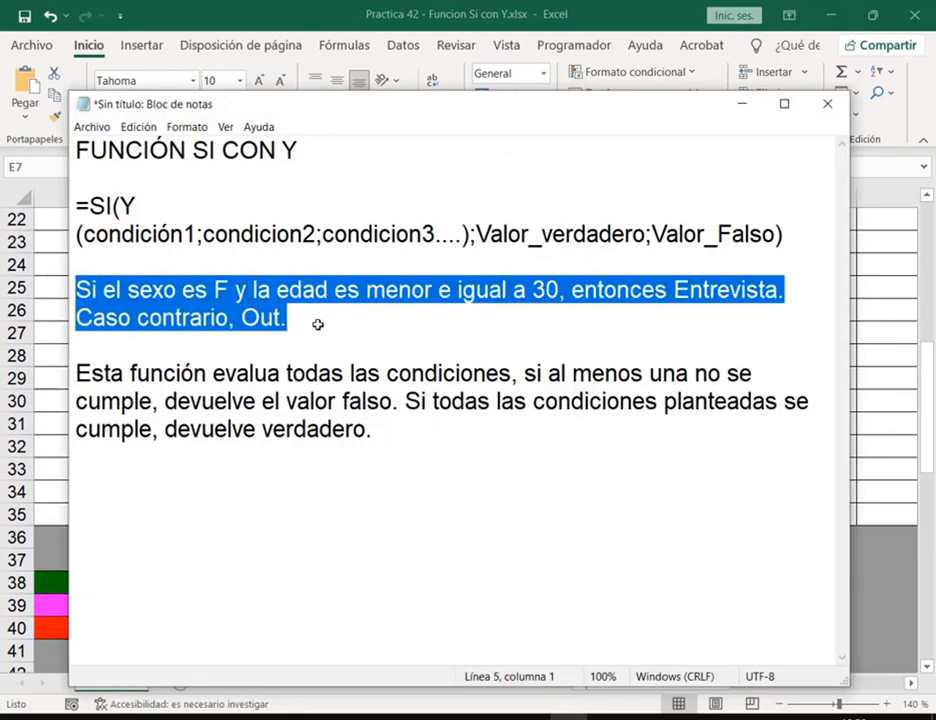
left_click_drag(372, 429, 73, 271)
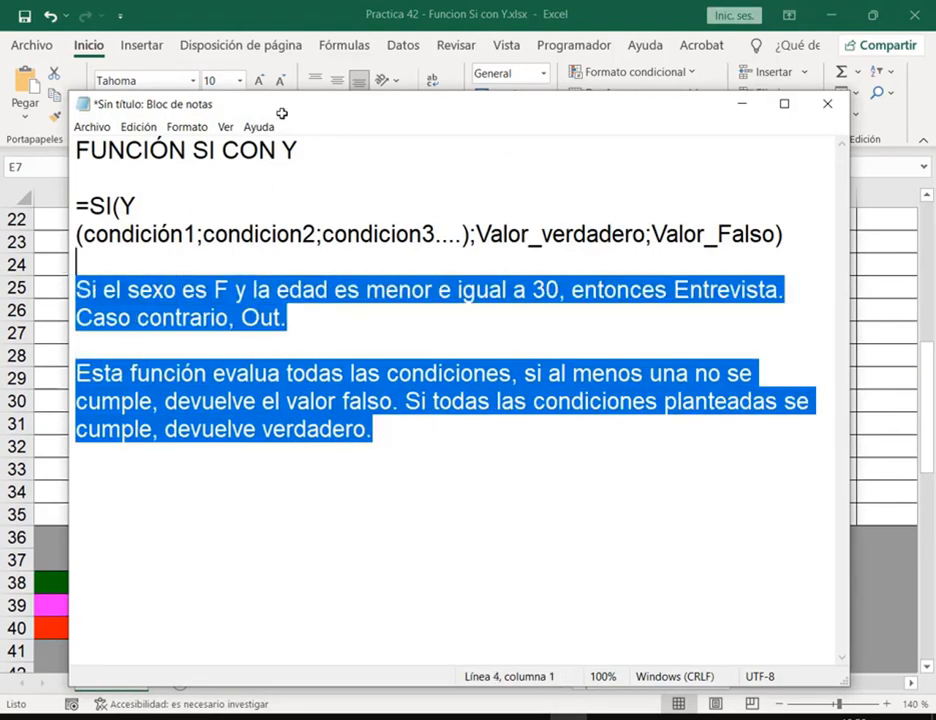
key("Delete")
left_click_drag(313, 109, 351, 91)
left_click_drag(596, 675, 560, 545)
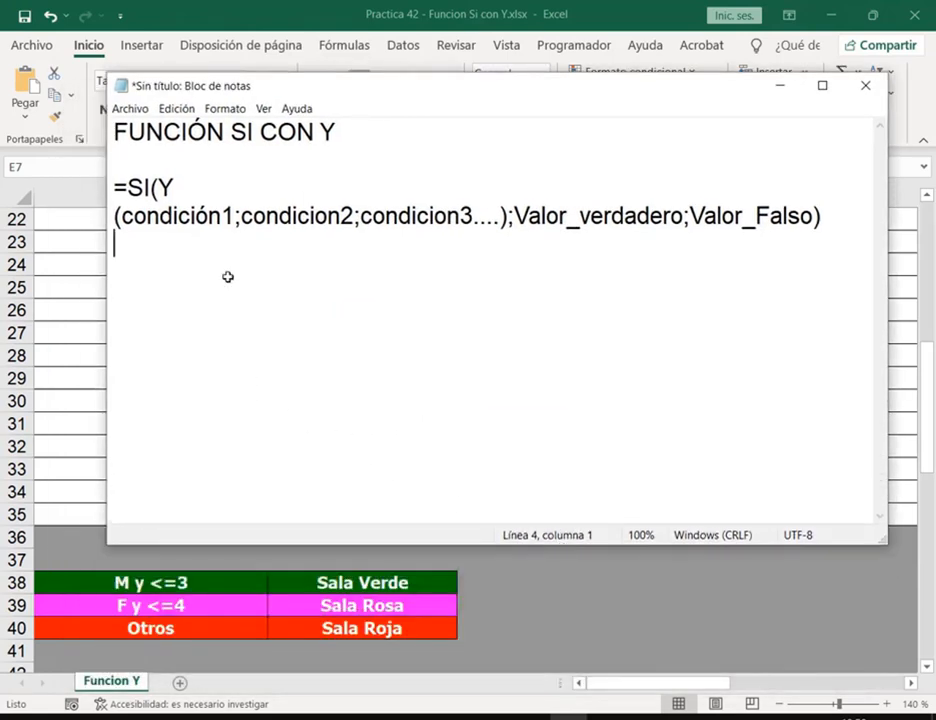
- Write the rule "Si el sexo es M y la edad es menor o igual a 3, entonces será Sala verde." below the syntax
type("Si el sexo es ")
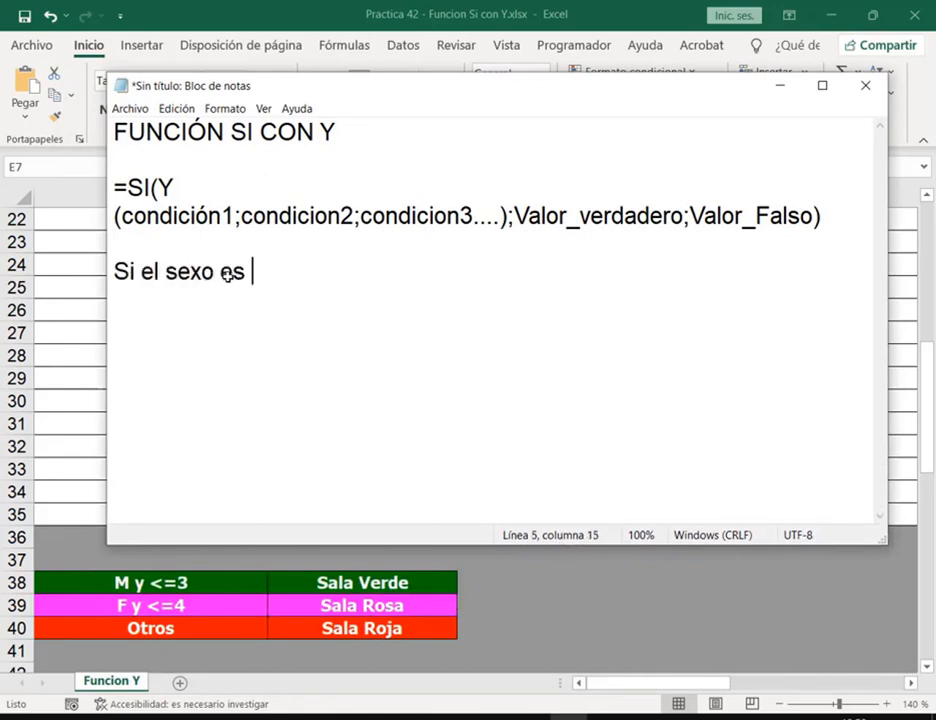
type("M y la edas")
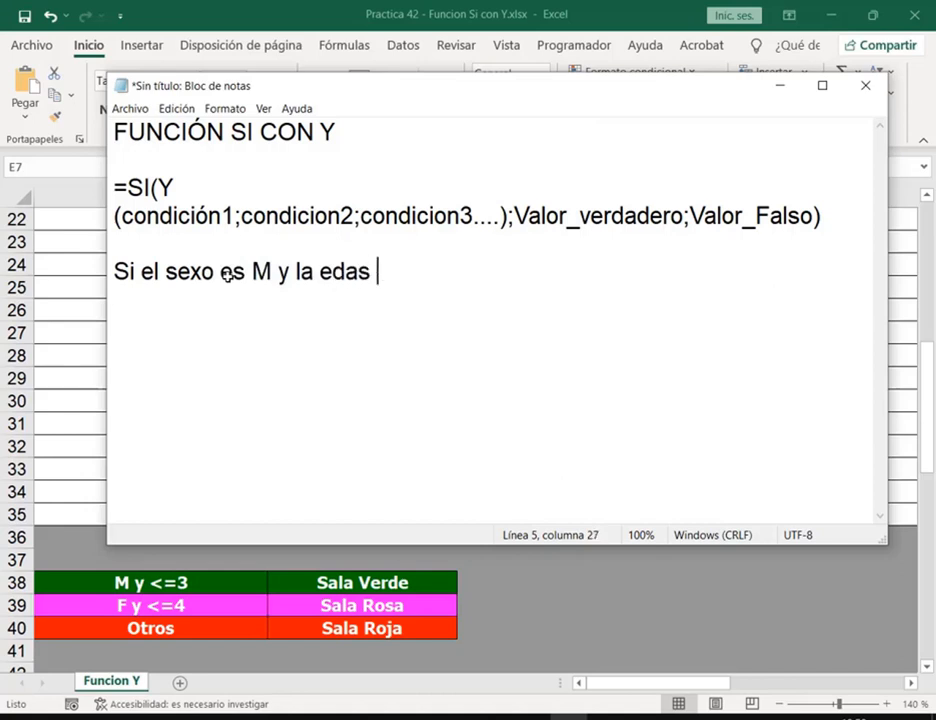
key("BackSpace")
key("BackSpace")
type("d es menor a")
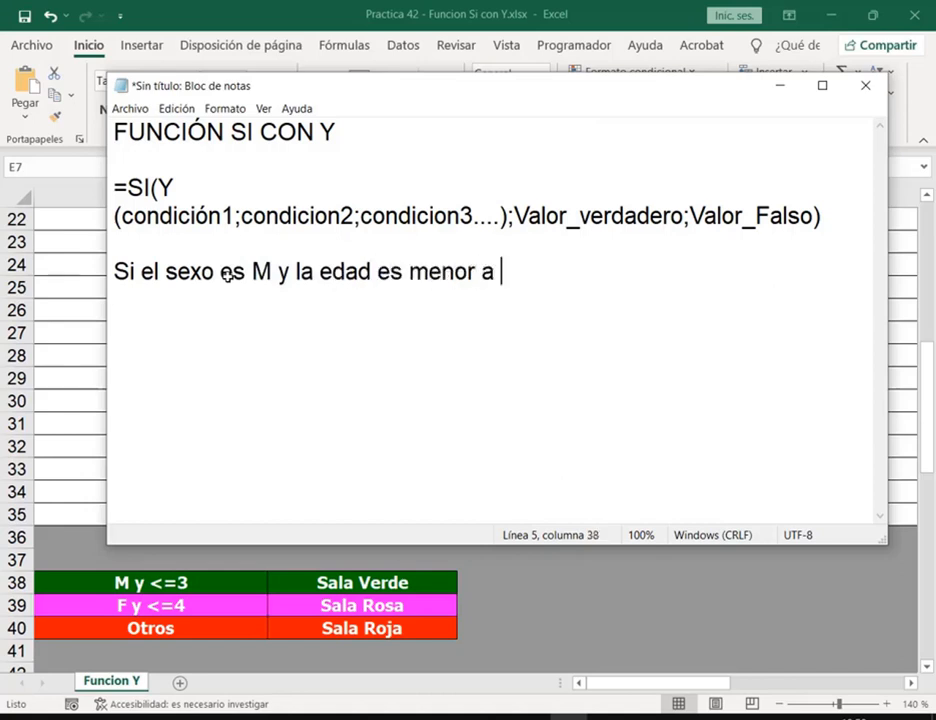
key("BackSpace")
key("BackSpace")
type("o igual ")
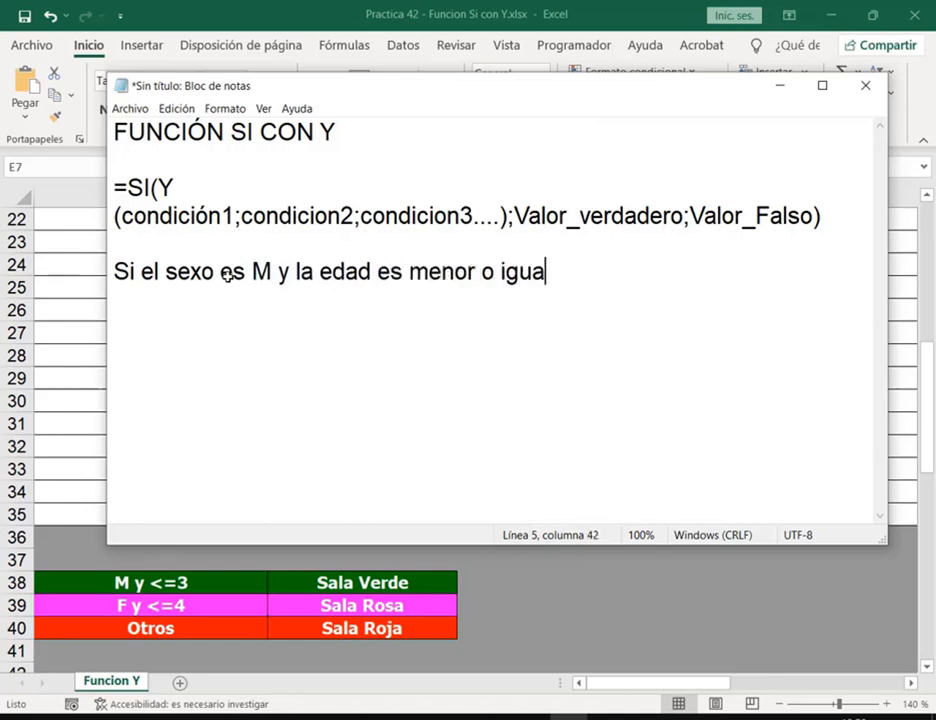
type("a 3,")
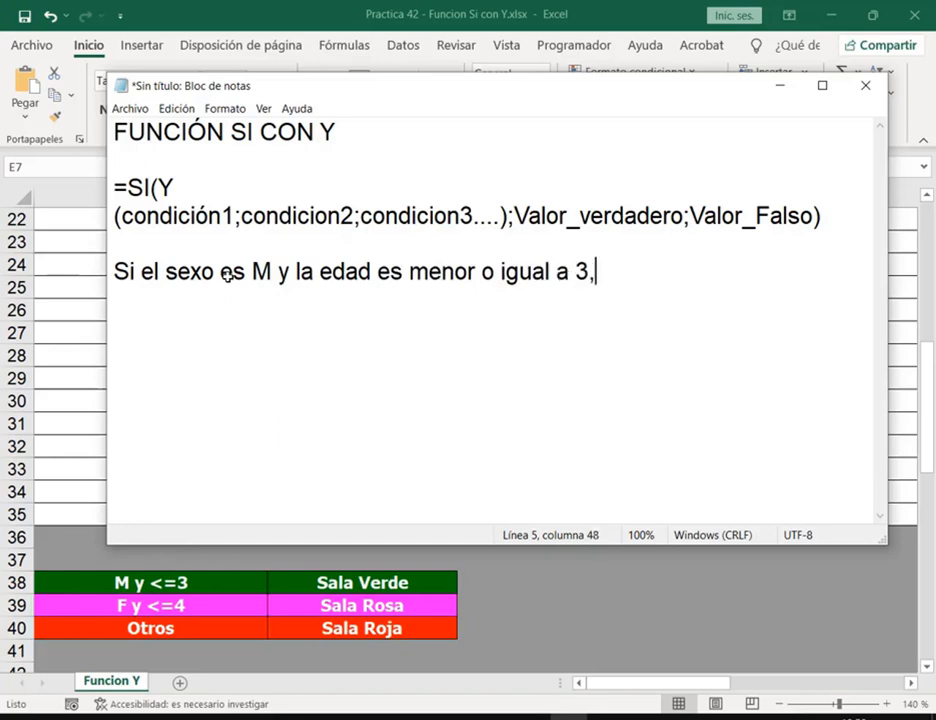
type(" entonces será ")
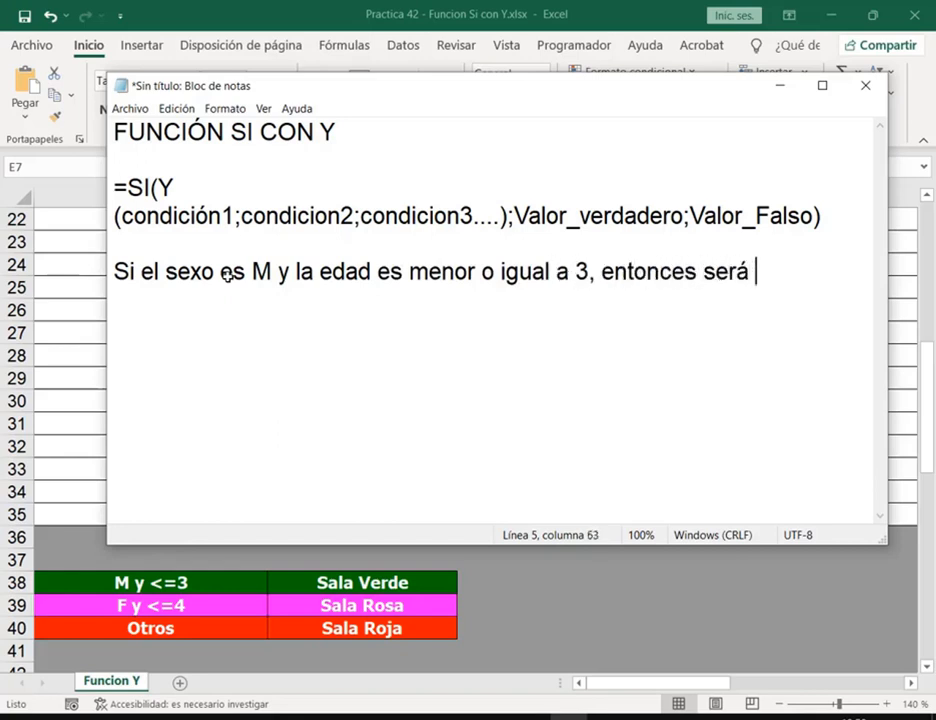
type("Sala verde")
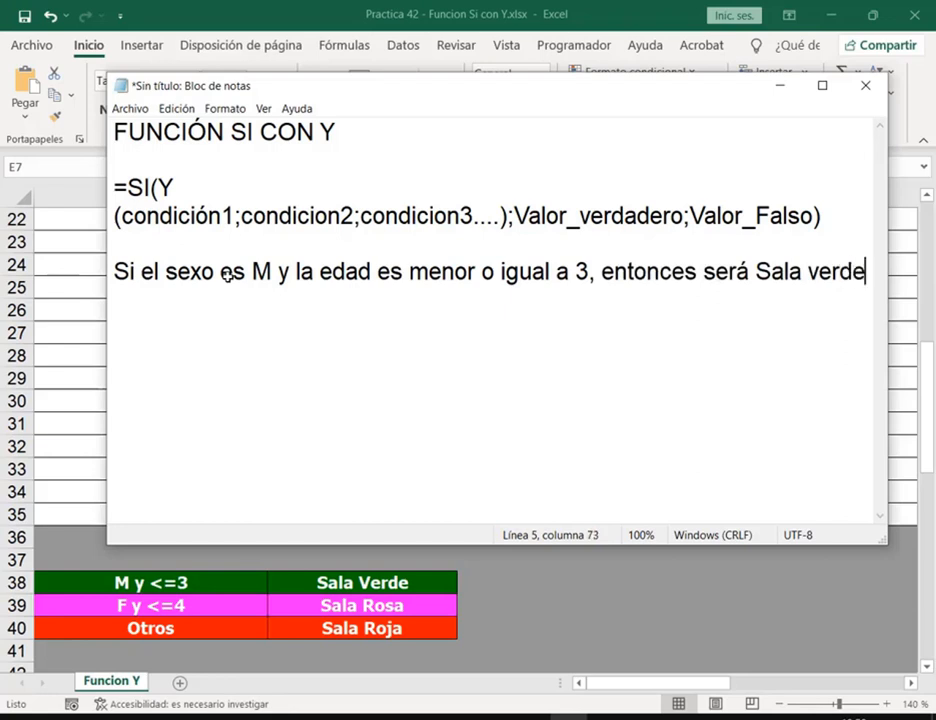
type(".")
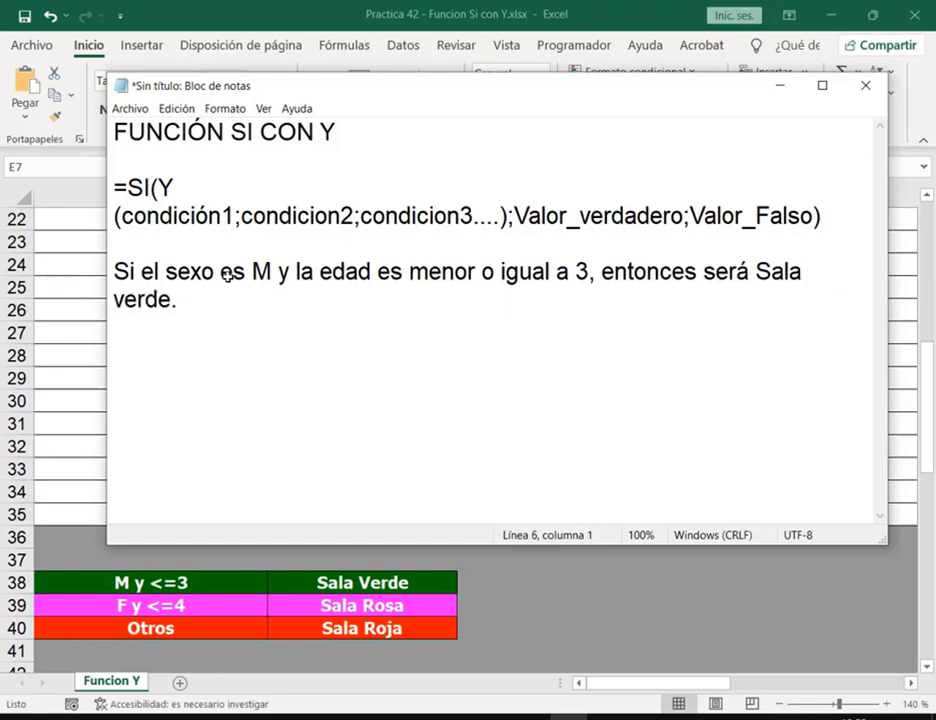
- Add "Si el sexo es F y la edad es menor e igual a 4, entonces será Sala Rosa." and reword the first rule as "menor e igual"
left_click_drag(104, 250, 46, 245)
type("Si el s")
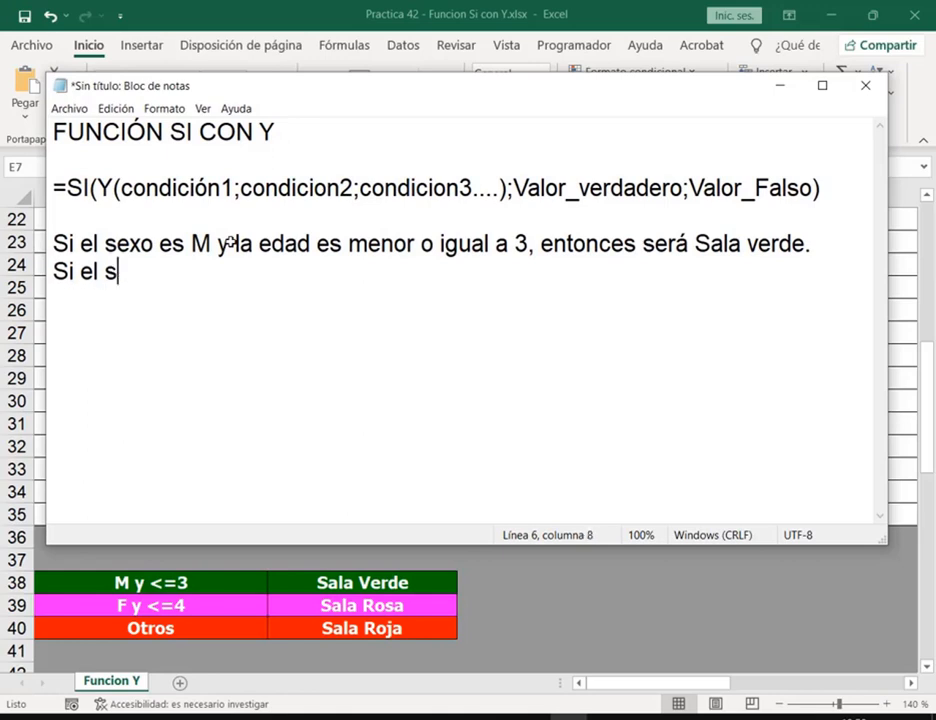
type("exo es F")
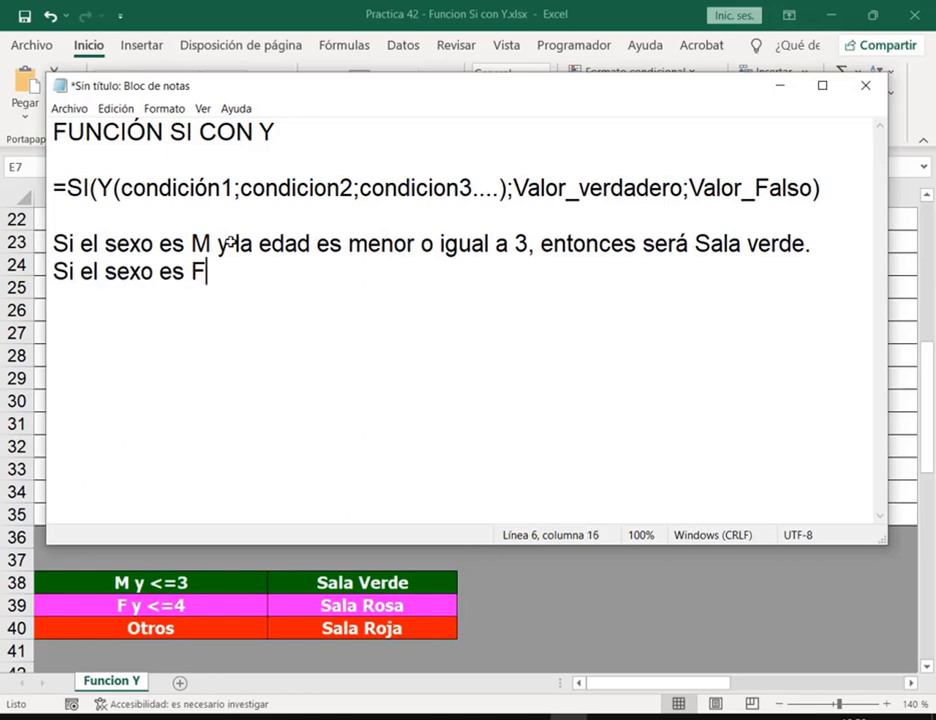
type(" y la edad es ")
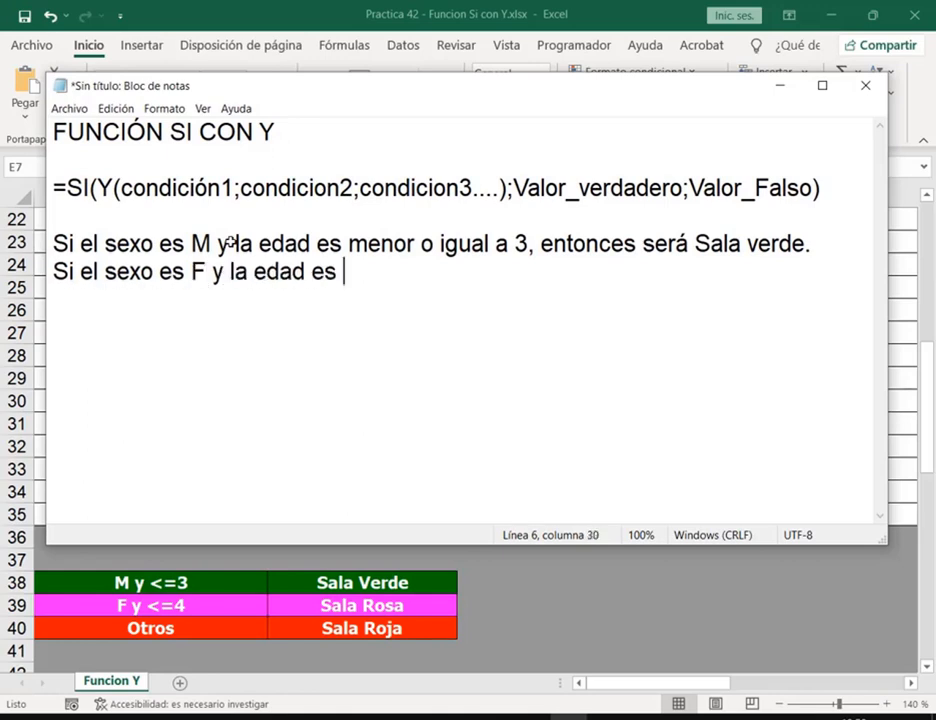
type("menor e")
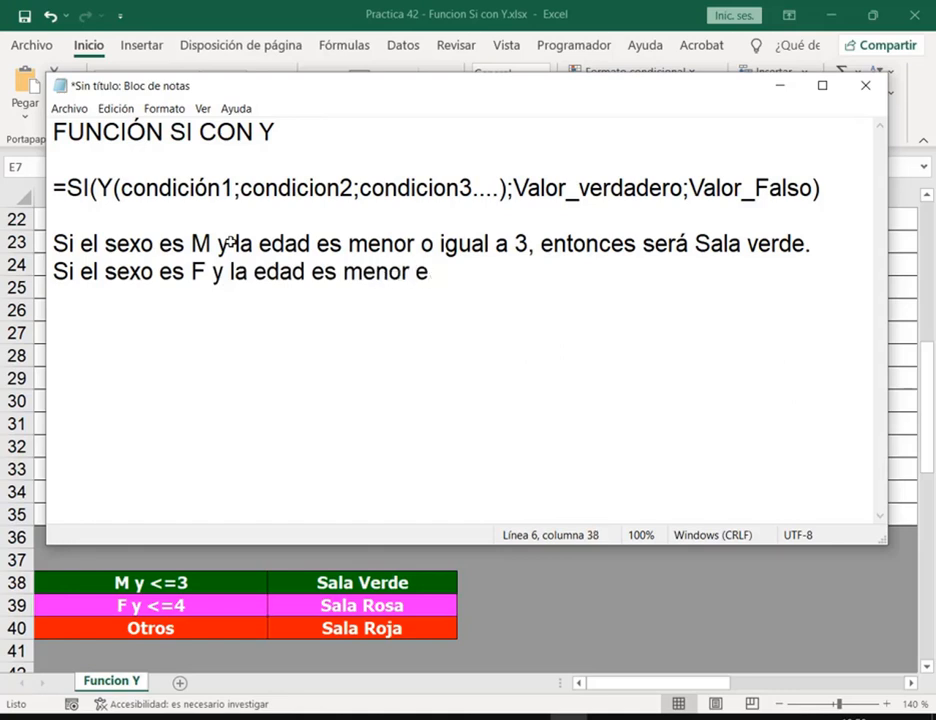
key("BackSpace")
type("e igual a 4, entonces er")
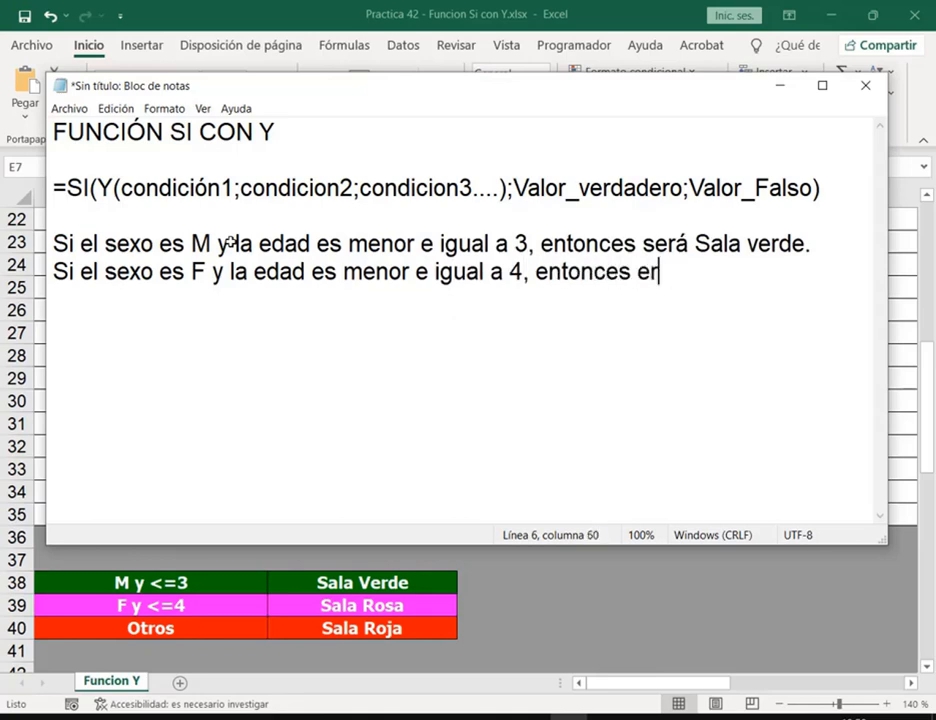
key("BackSpace")
key("BackSpace")
type("será Sala Rosa.")
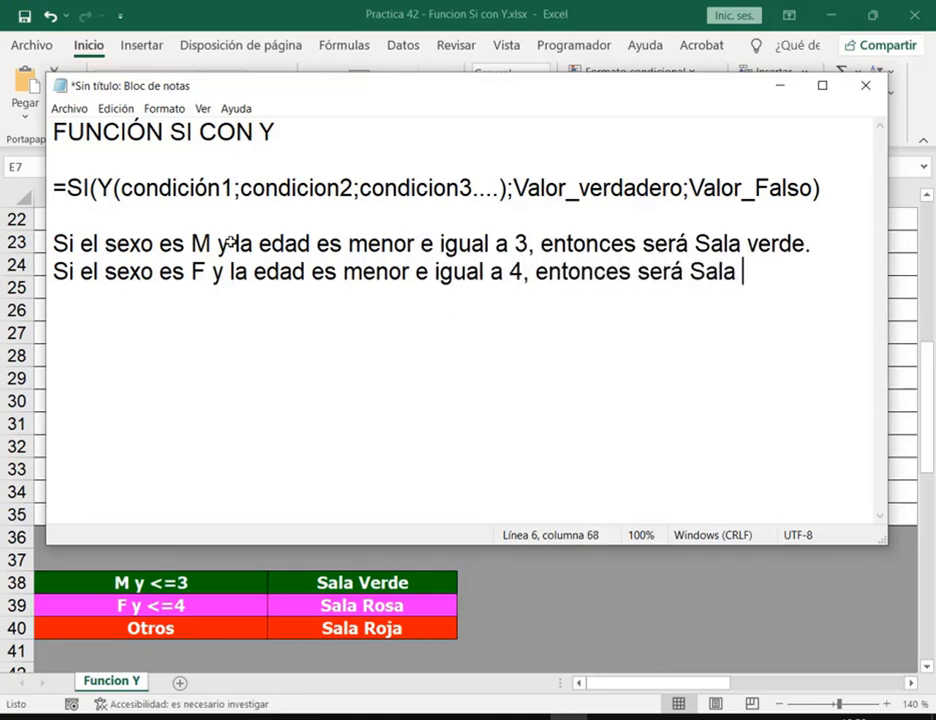
key("Return")
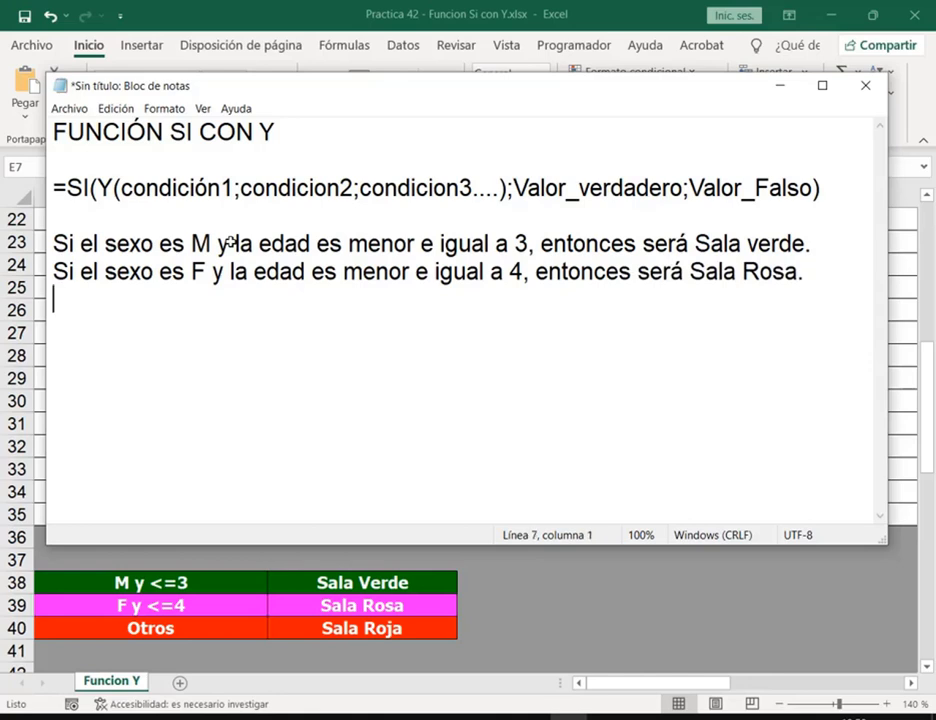
- Add the closing rule "Caso contrario, será Sala Roja." and leave blank lines below it
type("S")
key("BackSpace")
type("Caso contra")
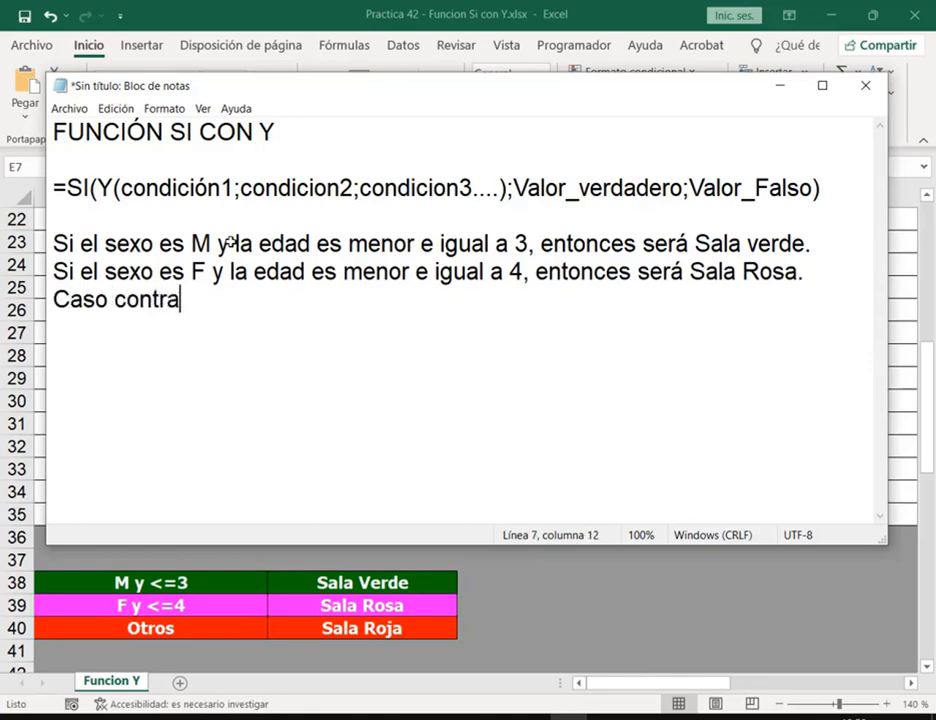
type("rio,")
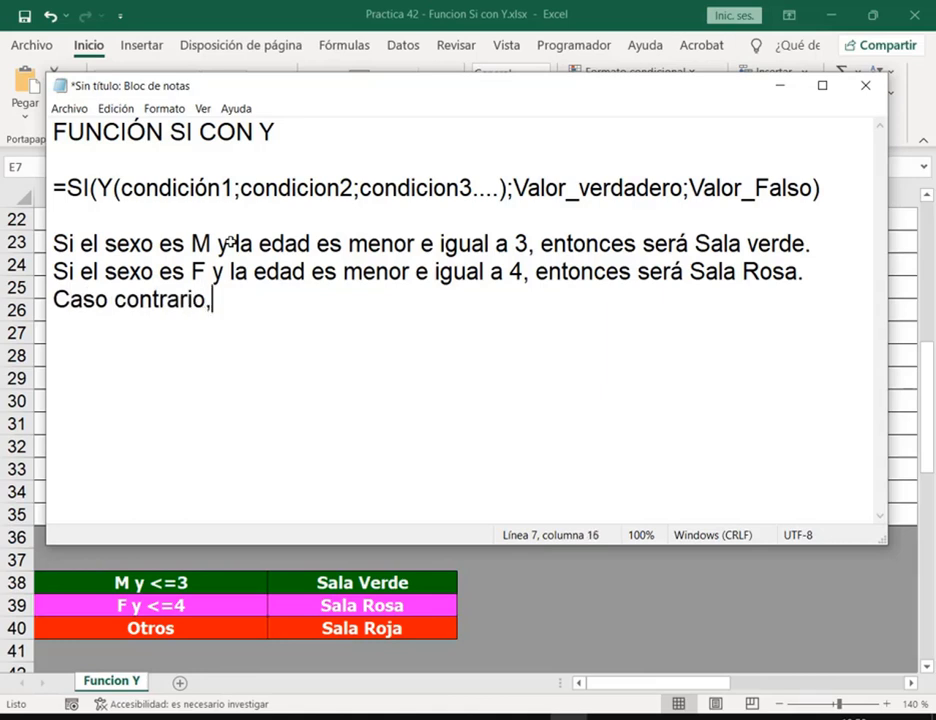
type(" será s")
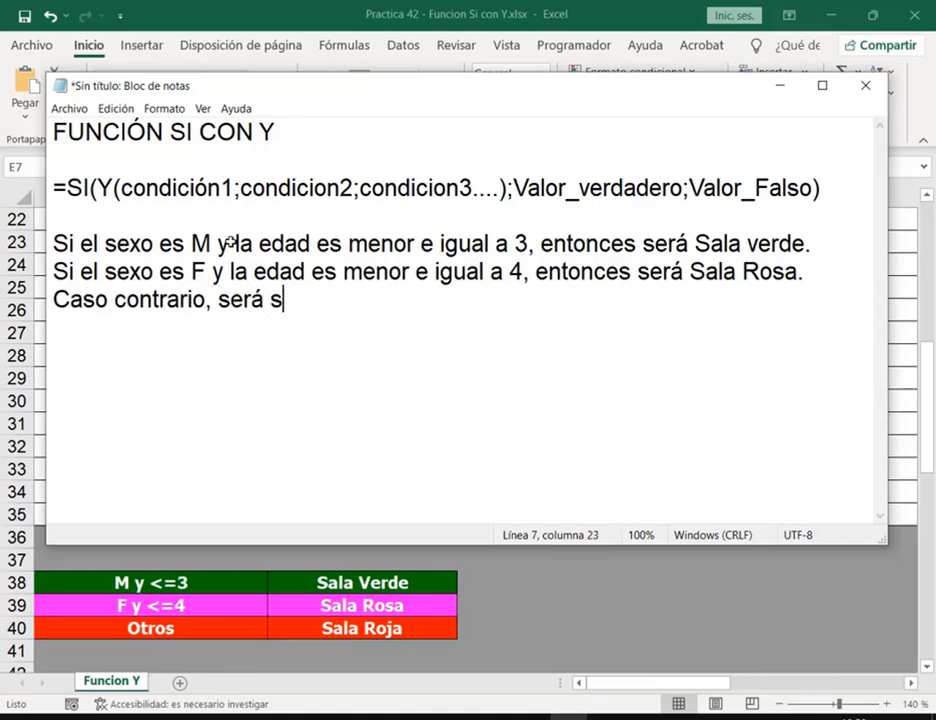
key("BackSpace")
type("Sala Roja.")
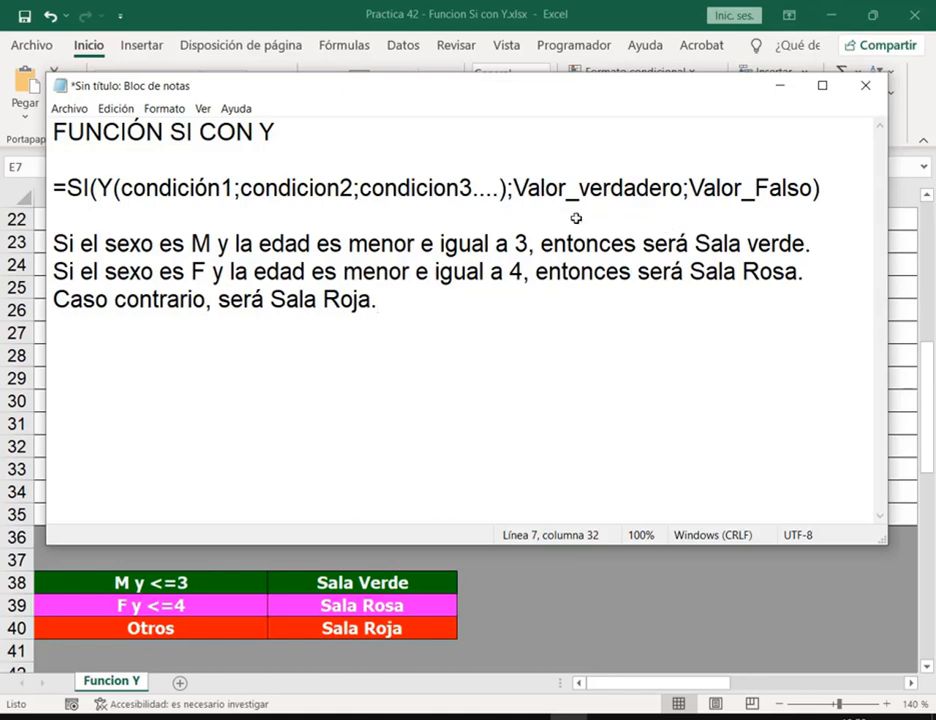
key("Return")
key("Return")
key("Return")
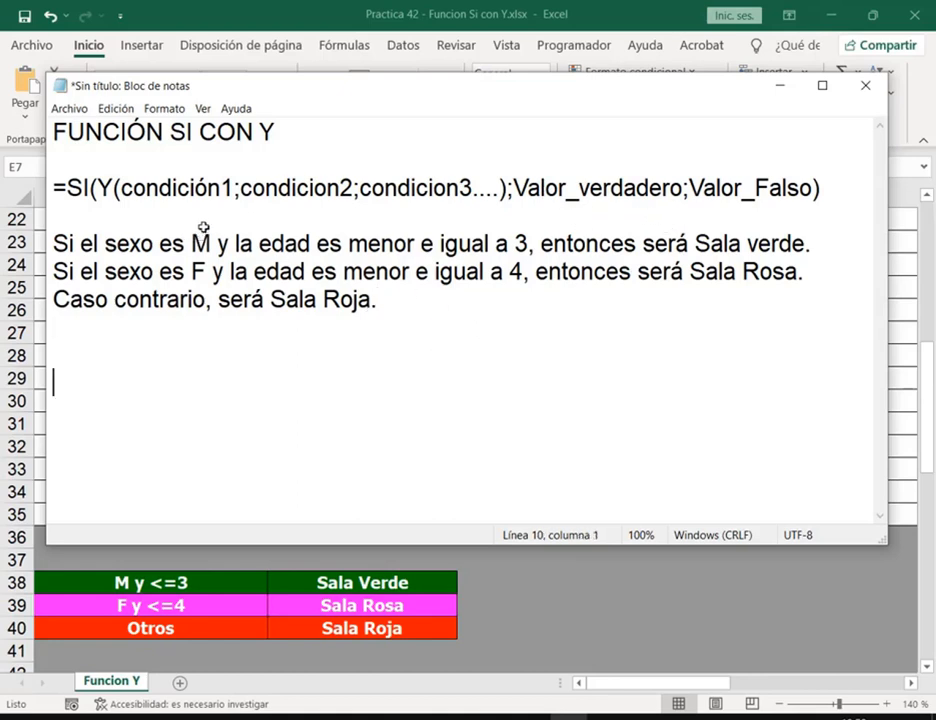
mouse_move(189, 232)
left_mouse_down()
mouse_move(215, 256)
mouse_move(222, 246)
mouse_move(229, 257)
mouse_move(311, 256)
left_mouse_up()
mouse_move(694, 227)
left_mouse_down()
mouse_move(748, 256)
mouse_move(808, 255)
left_mouse_up()
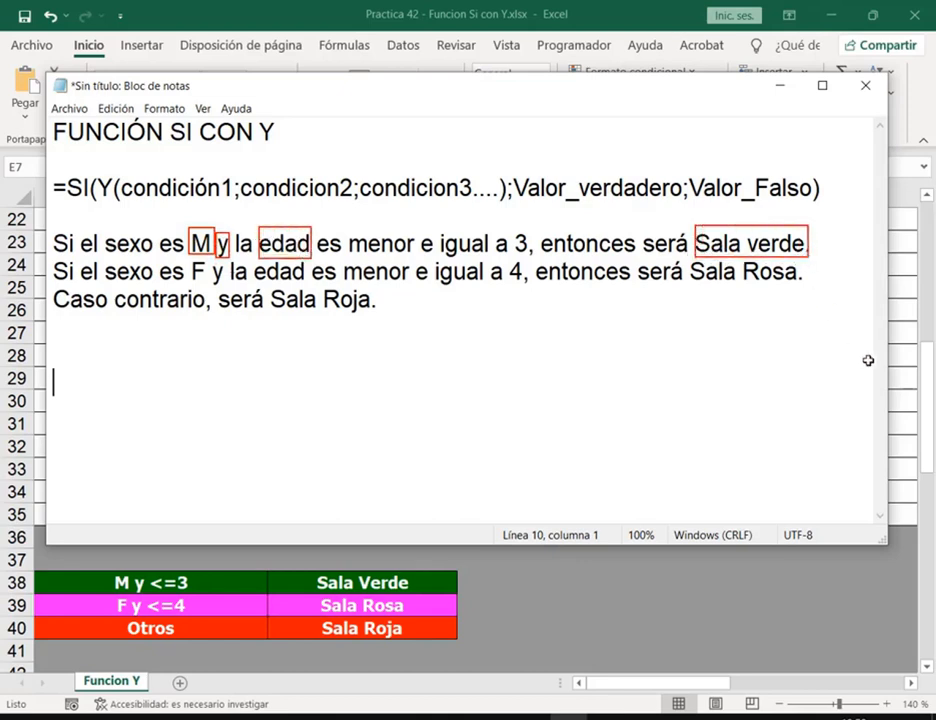
mouse_move(190, 262)
left_mouse_down()
mouse_move(208, 284)
mouse_move(302, 284)
left_mouse_up()
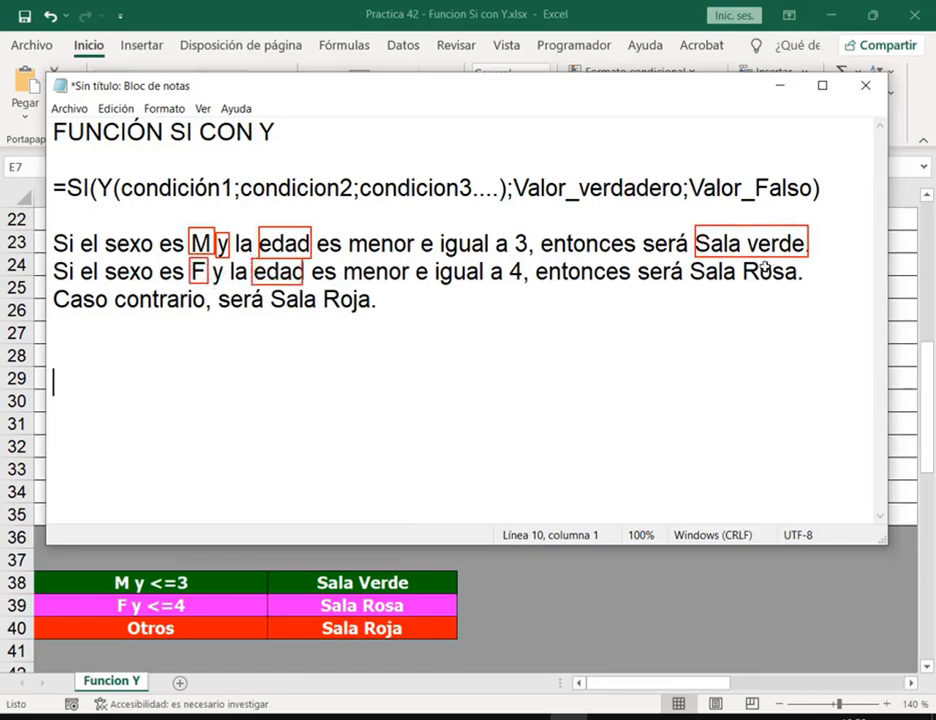
left_click_drag(687, 258, 805, 284)
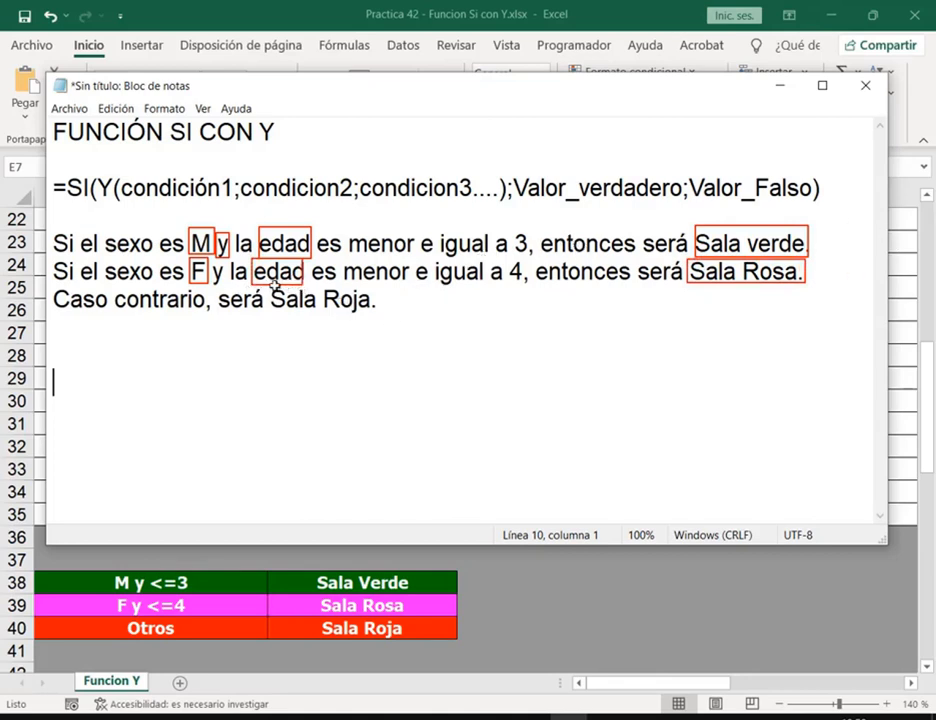
left_click_drag(272, 287, 377, 310)
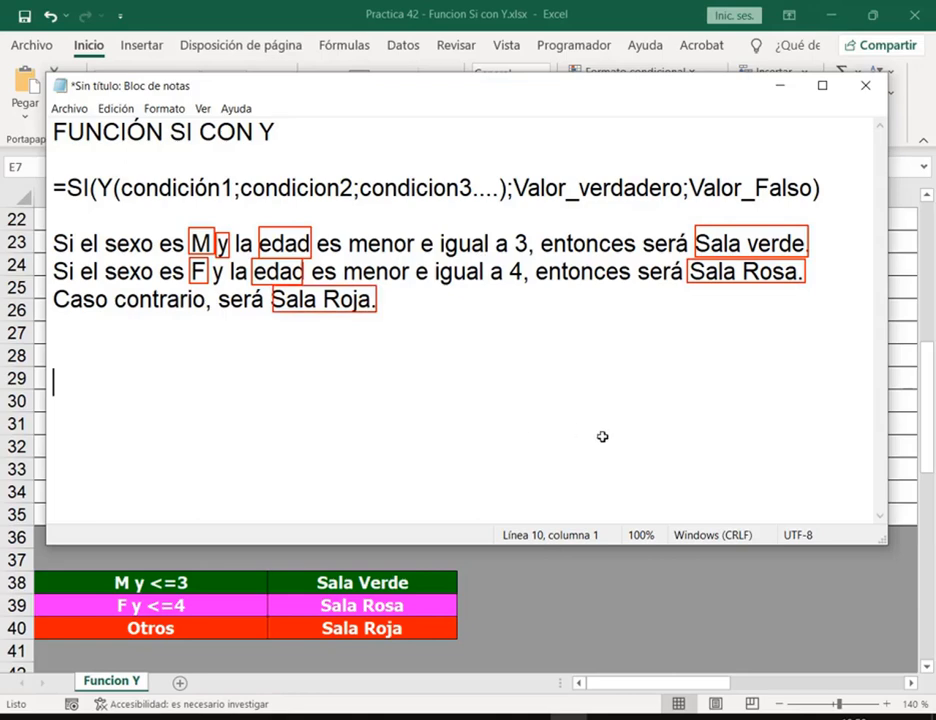
key("Escape")
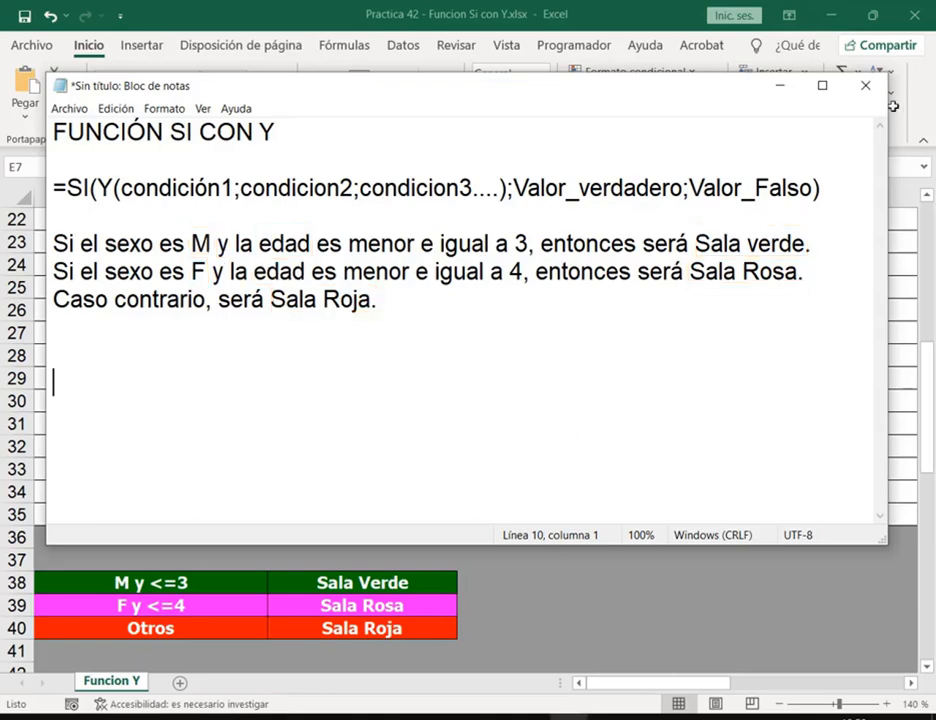
- Minimize Notepad to return to the workbook and select D22, the first Edad cell of the Jardin de Infantes table
left_click(781, 85)
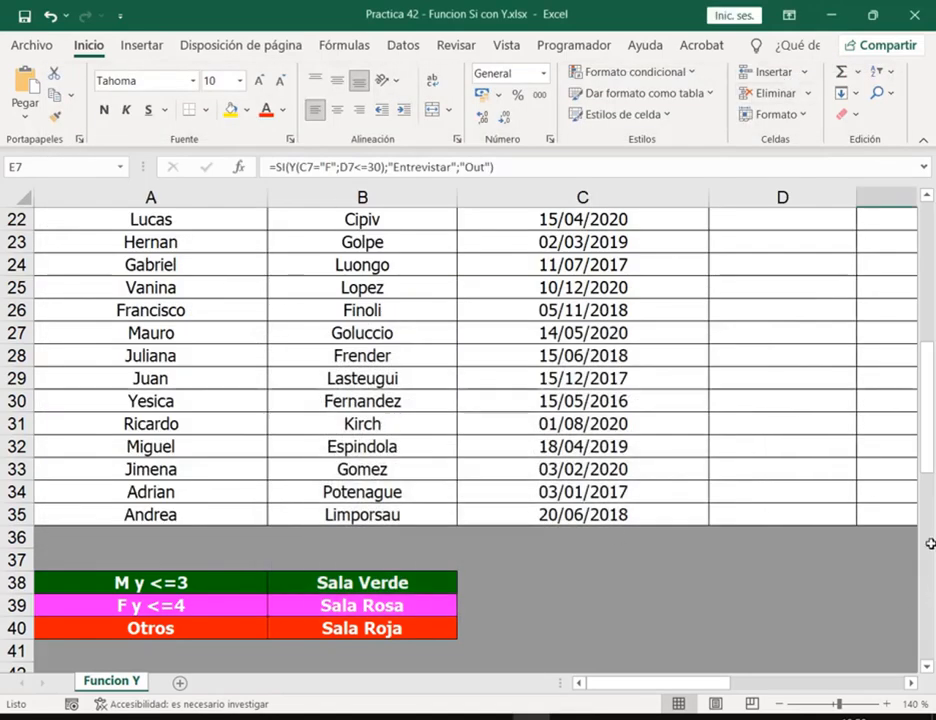
scroll(836, 435, "up", 1)
left_click(777, 290)
left_click_drag(720, 685, 777, 685)
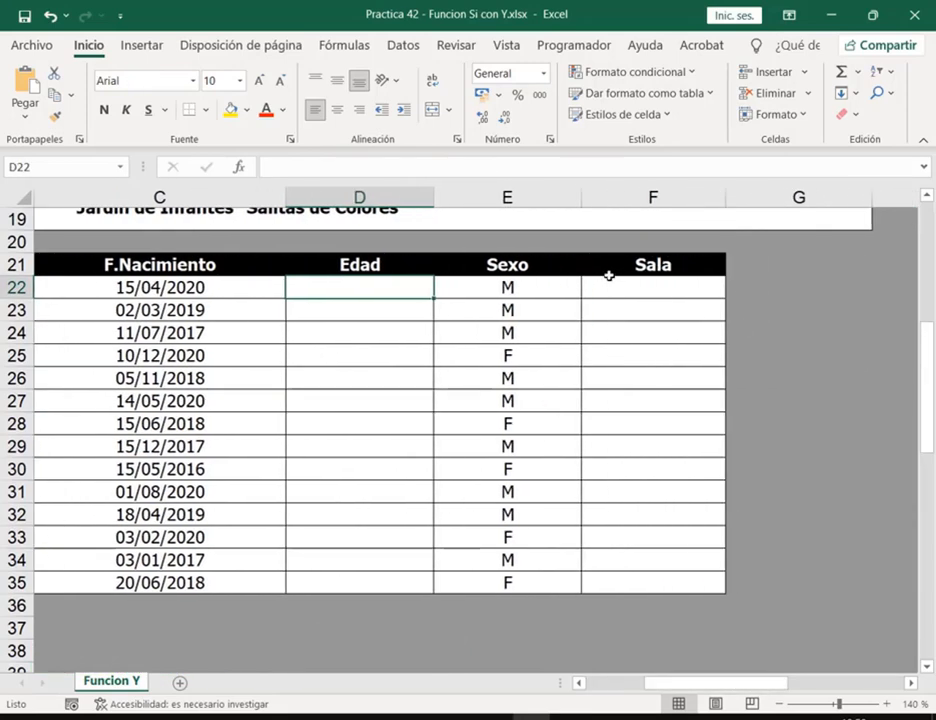
mouse_move(608, 276)
left_mouse_down()
mouse_move(691, 501)
mouse_move(701, 588)
left_mouse_up()
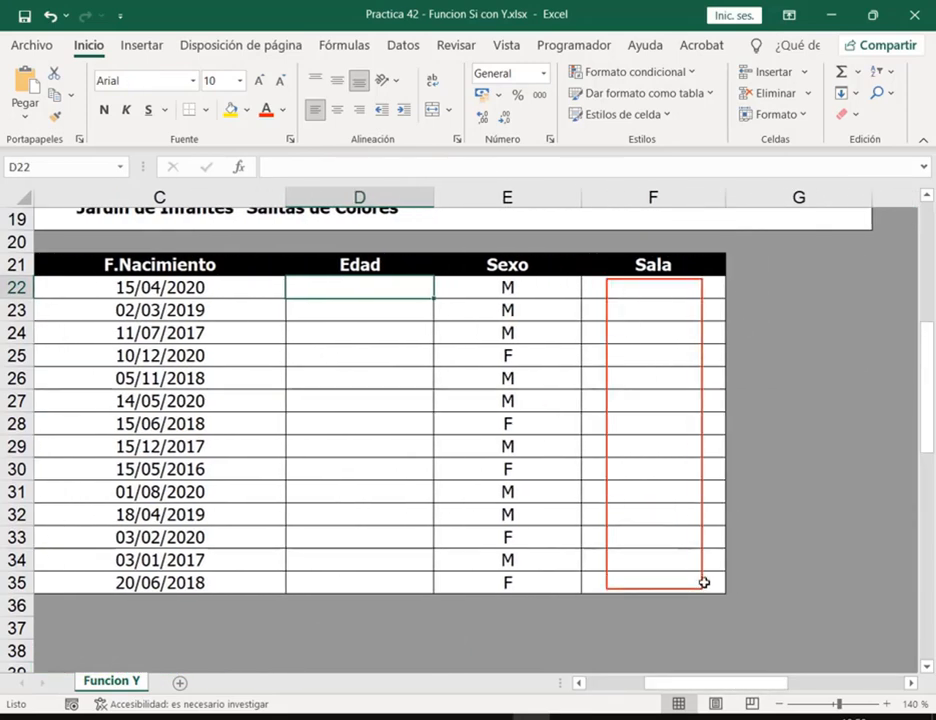
left_click_drag(439, 225, 404, 289)
key("Escape")
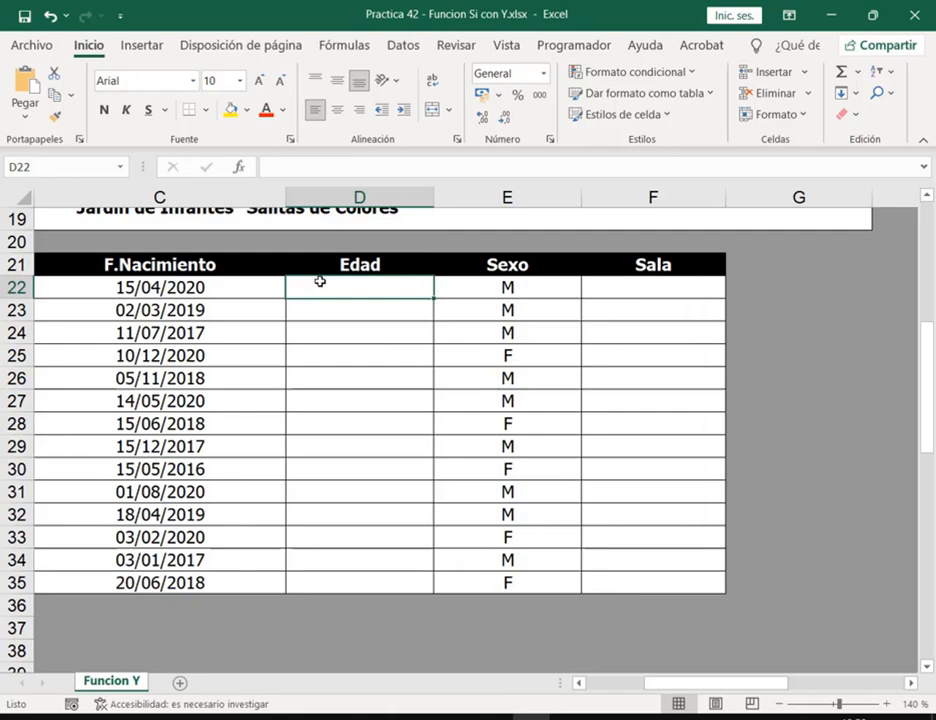
- Write the formula =SIFECHA(C22;HOY();"Y") in D22 to calculate the first child's age in years
type("=")
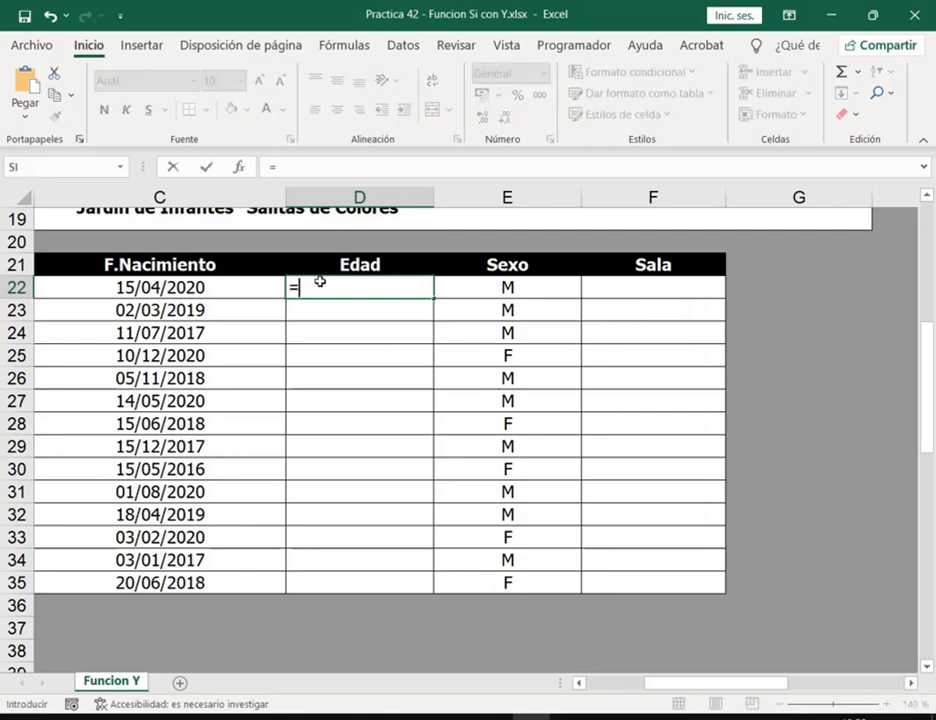
type("sifecha")
key("shift+Home")
type("=SIF")
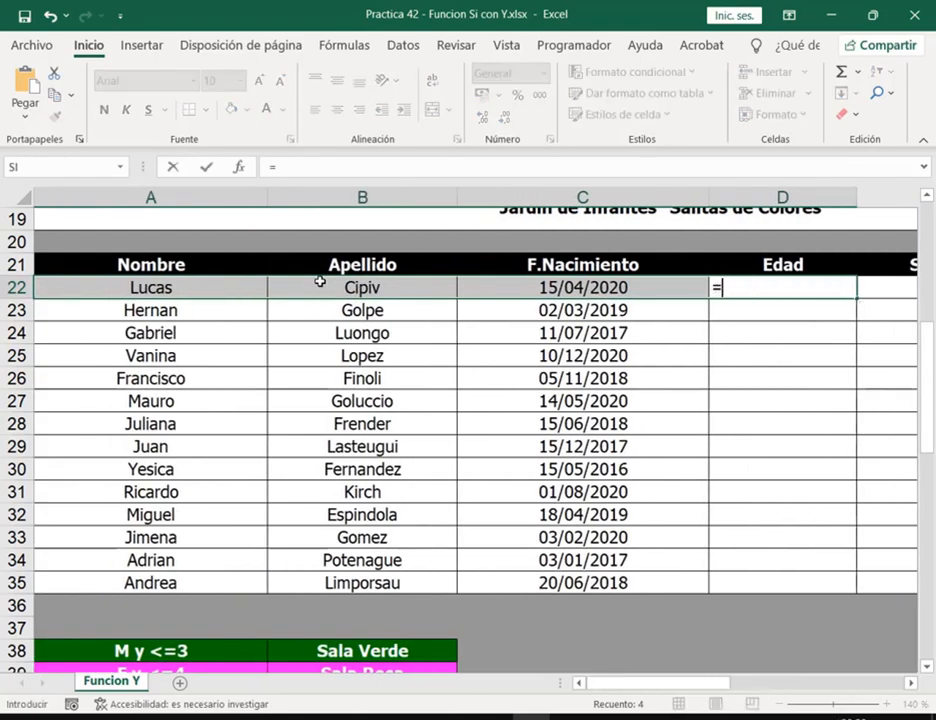
type("ECHA")
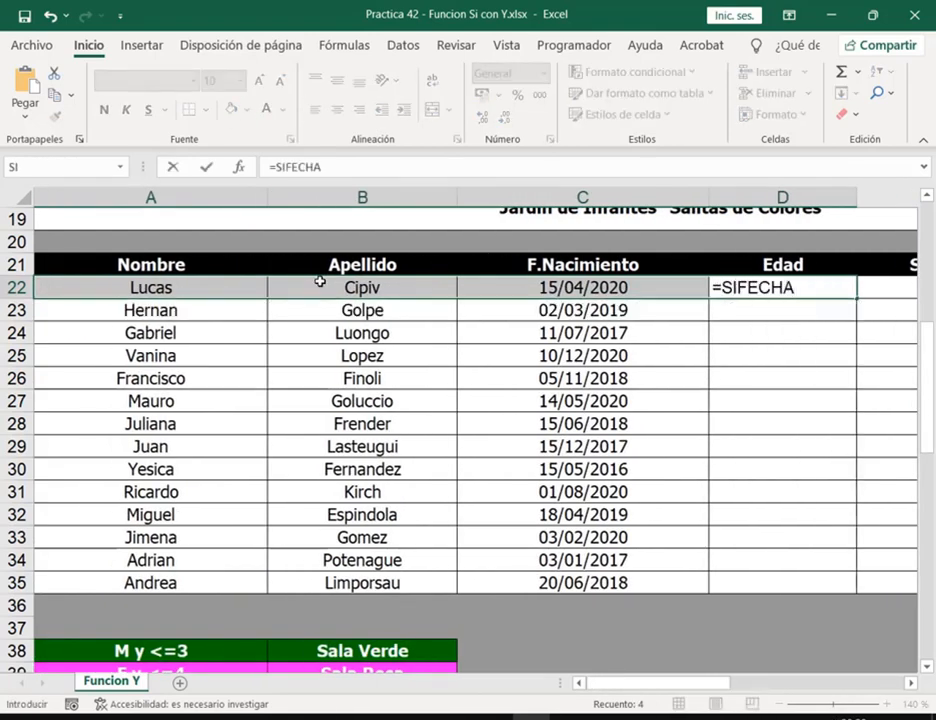
type("(")
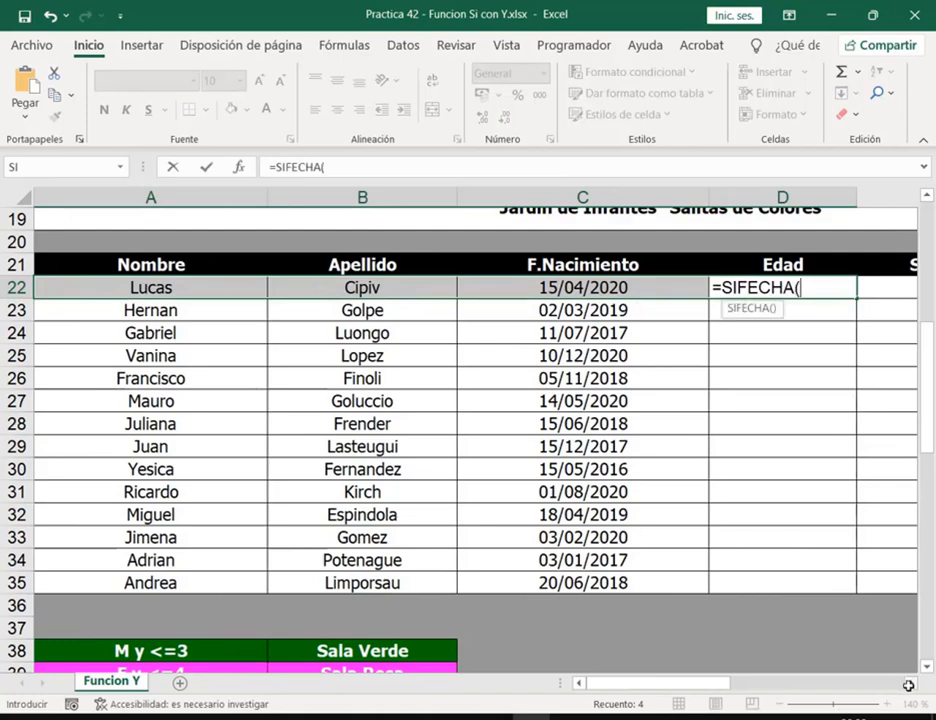
scroll(700, 520, "right", 2)
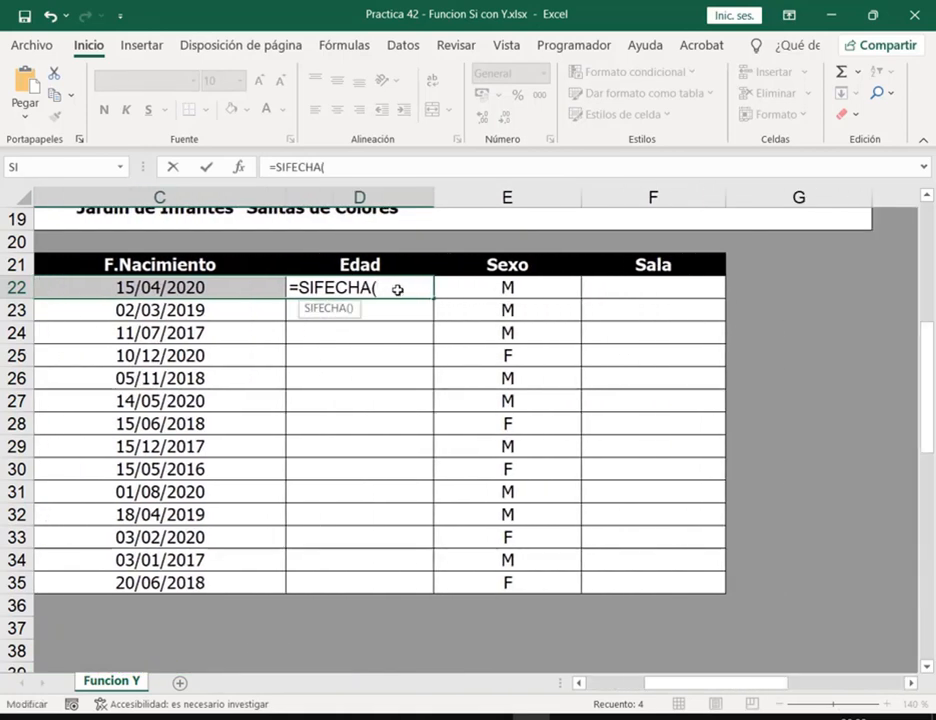
left_click(232, 285)
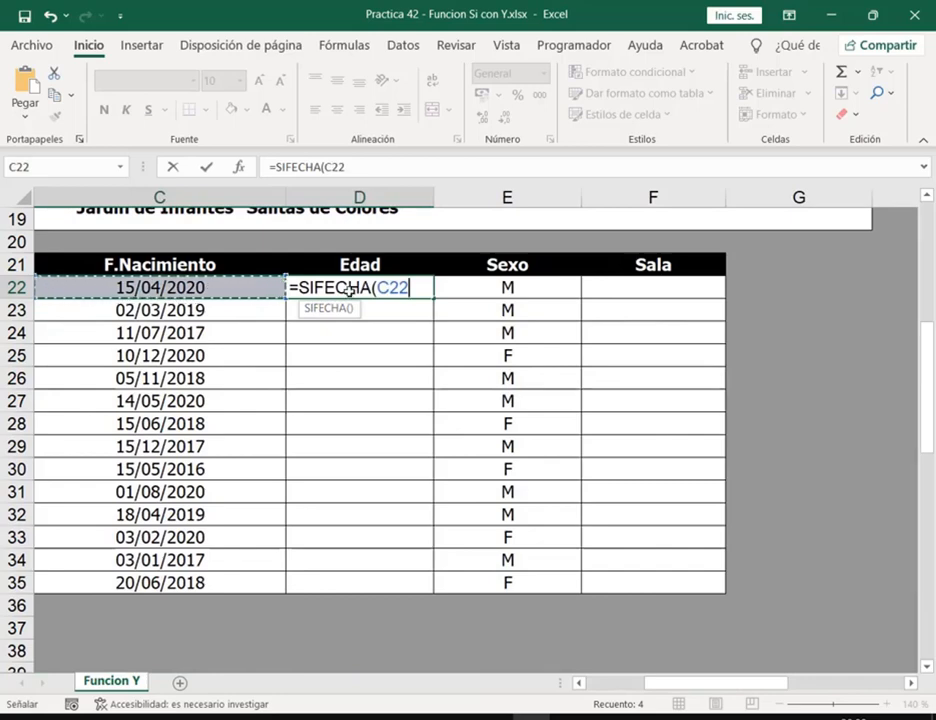
type(";")
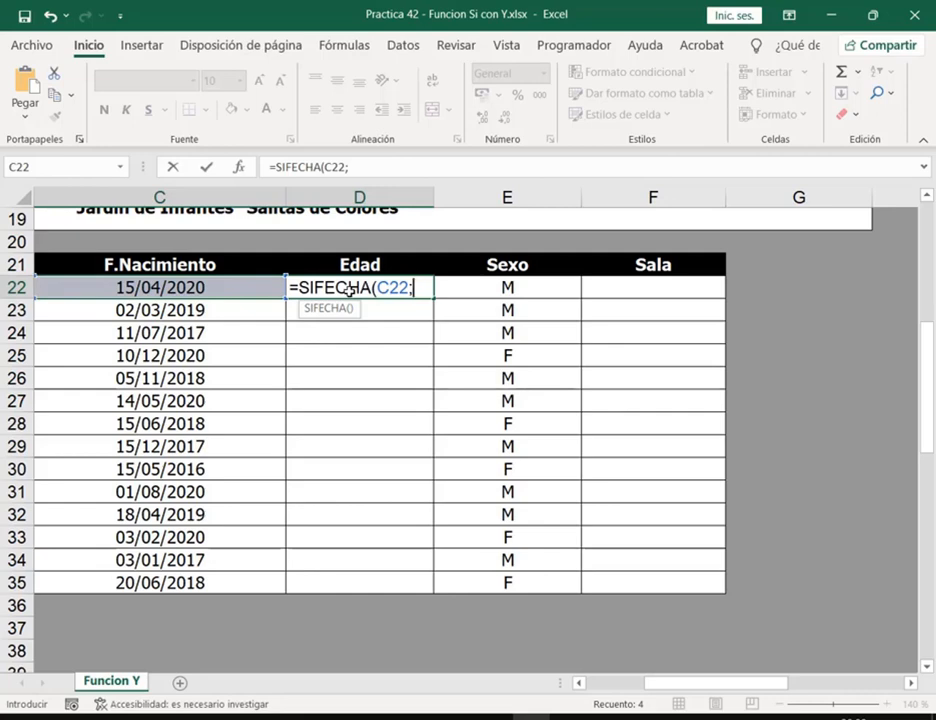
type("HOY")
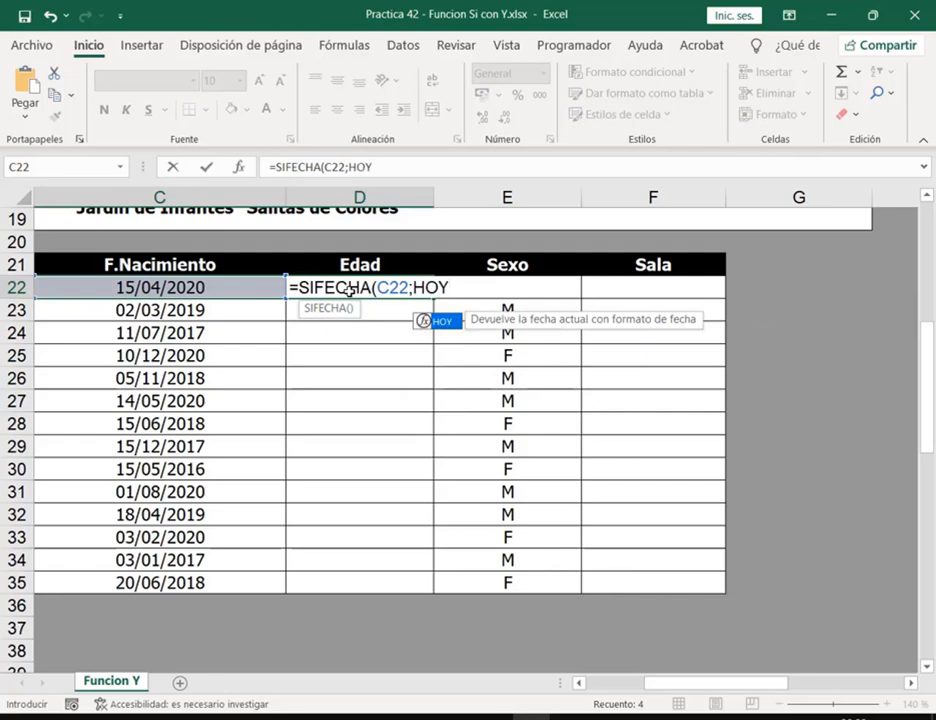
type("()")
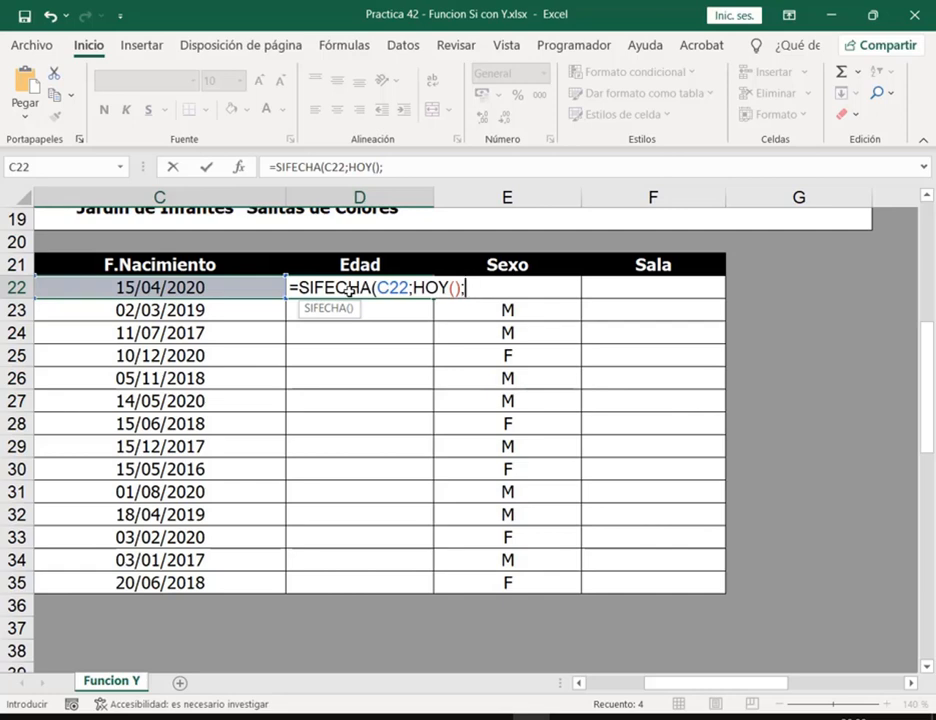
type("\"Y\")")
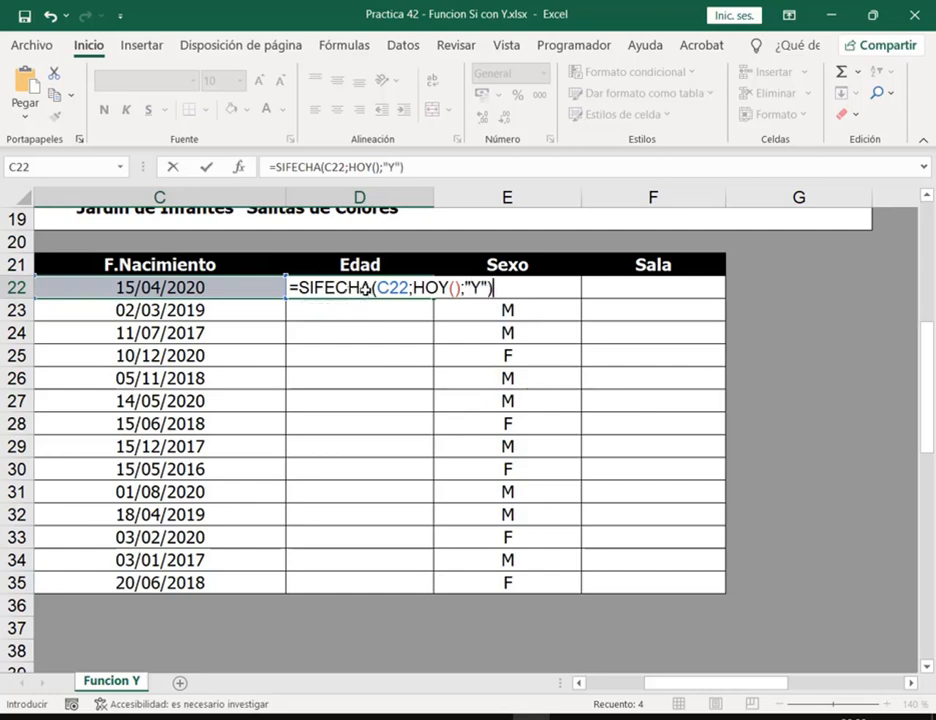
- Review the parts of the SIFECHA formula in D22: function name, birth date reference, HOY() and the "Y" unit
left_click(377, 290)
left_click(410, 291)
left_click(471, 290)
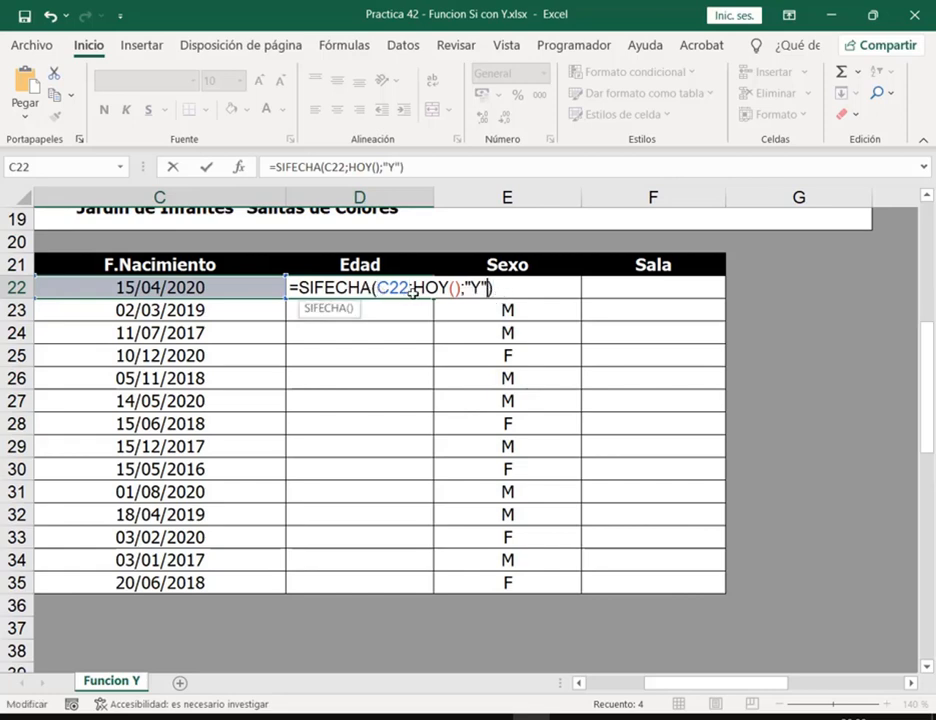
left_click_drag(295, 291, 370, 289)
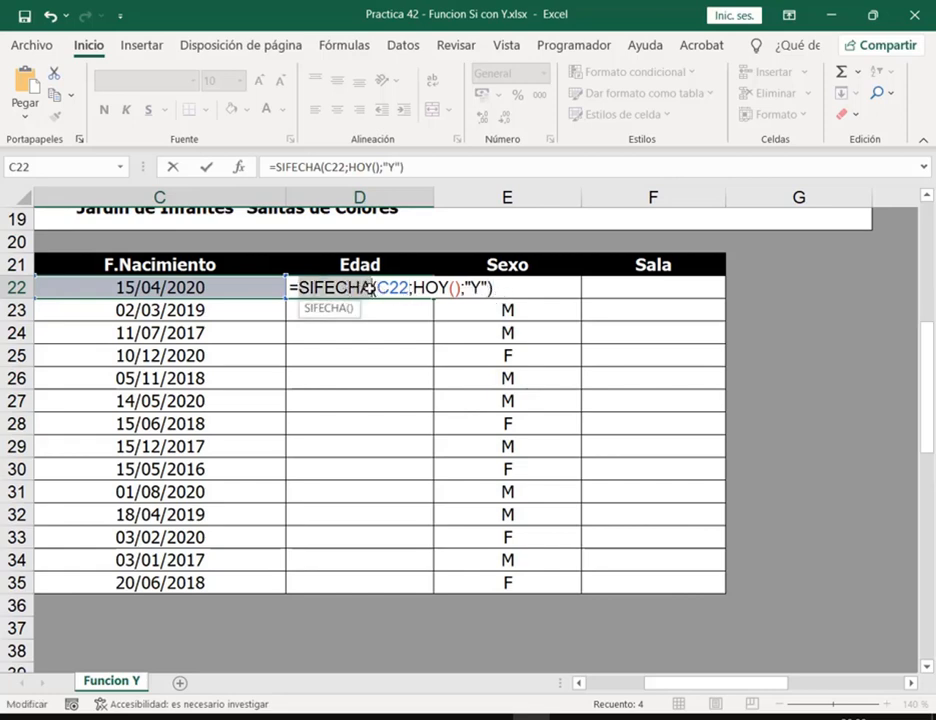
left_click(497, 290)
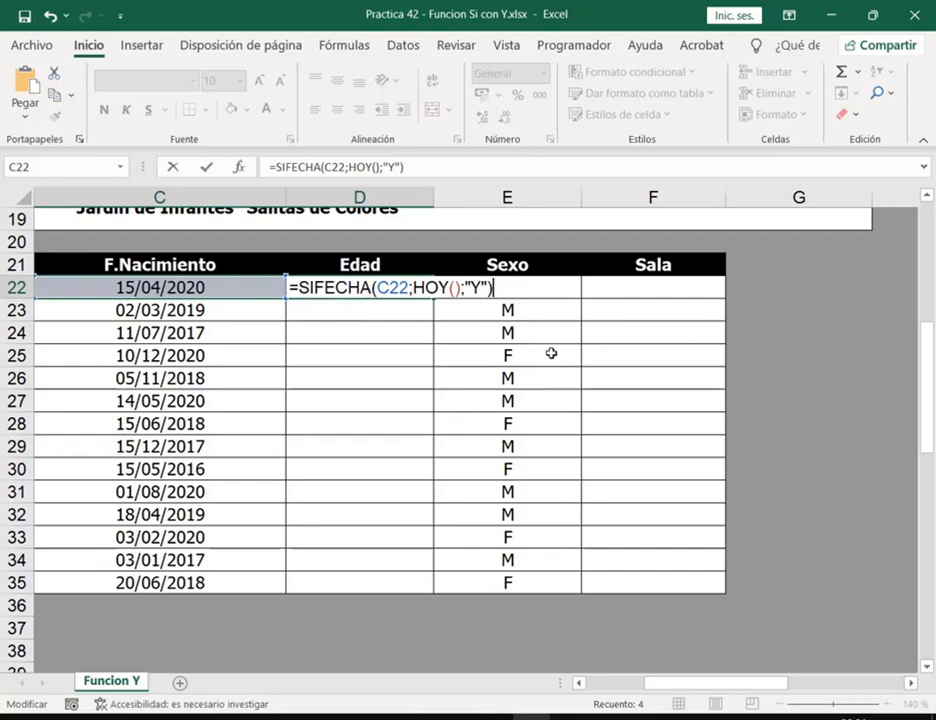
left_click(401, 287)
left_click(408, 286)
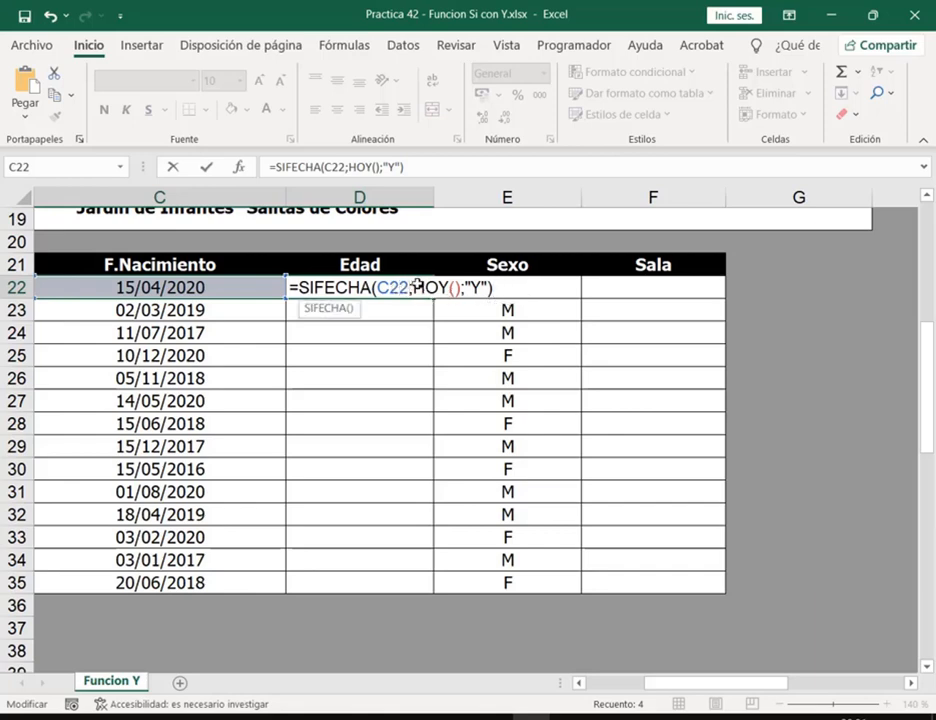
left_click_drag(416, 285, 446, 287)
left_click(451, 288)
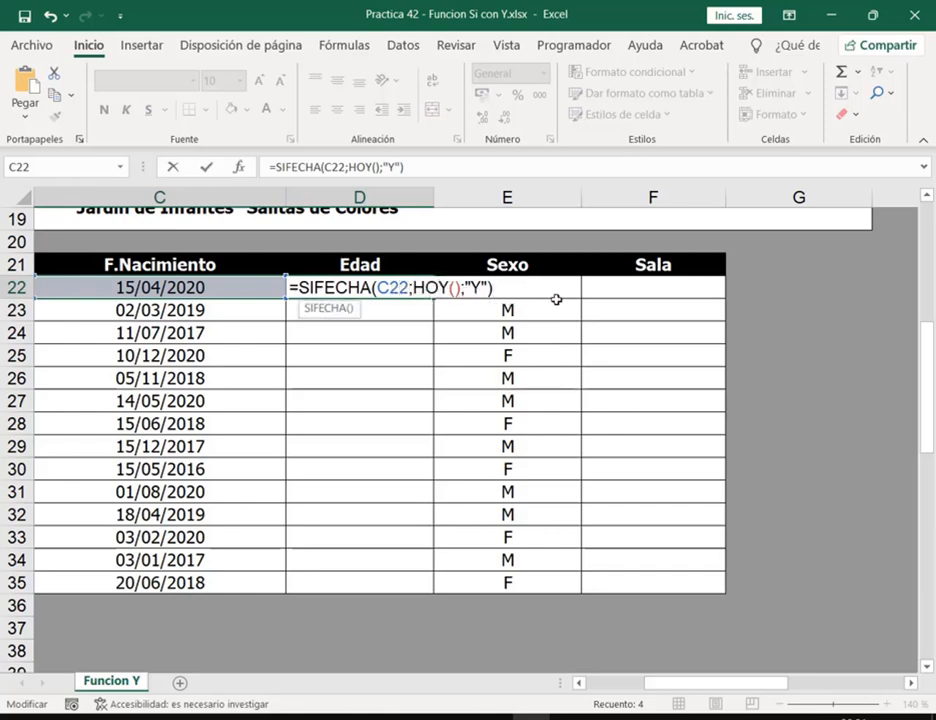
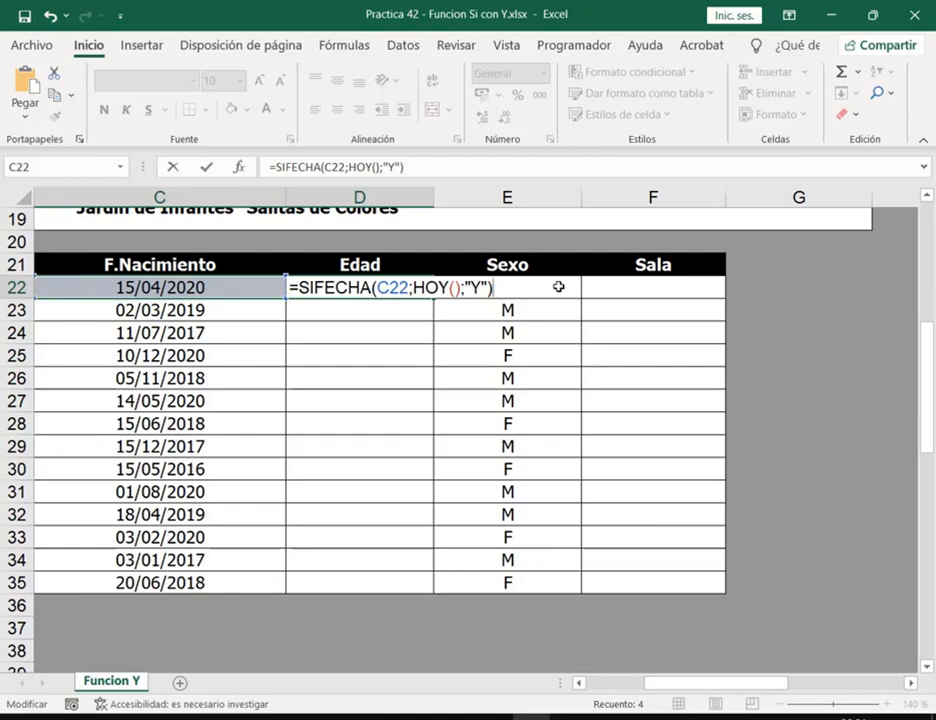
- Commit the age formula in D22 and fill it down the Edad column to D35
key("Return")
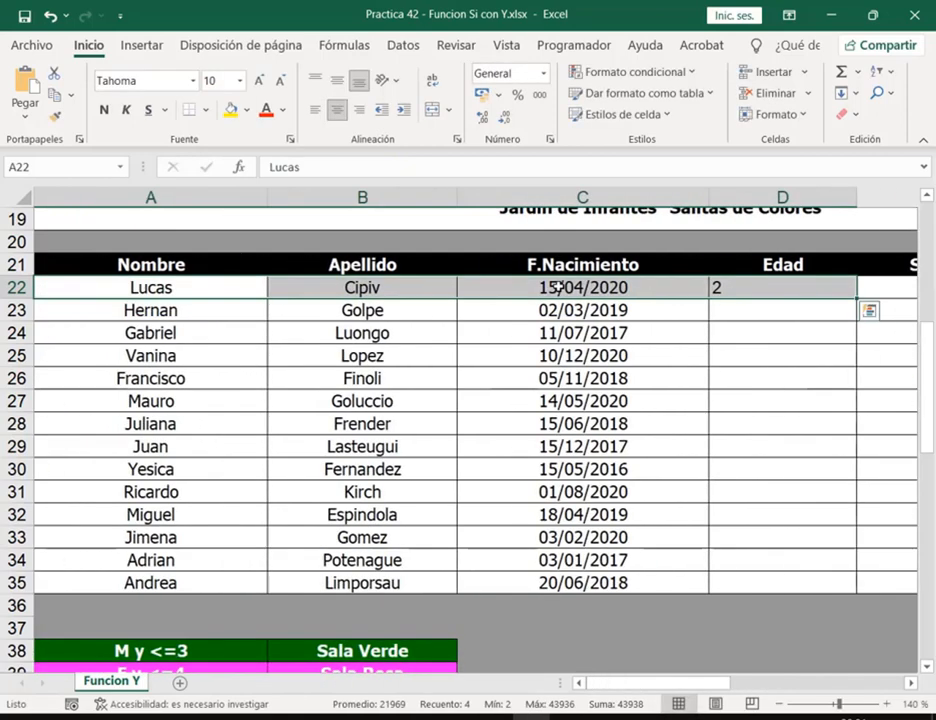
left_click(733, 292)
left_click_drag(856, 300, 833, 598)
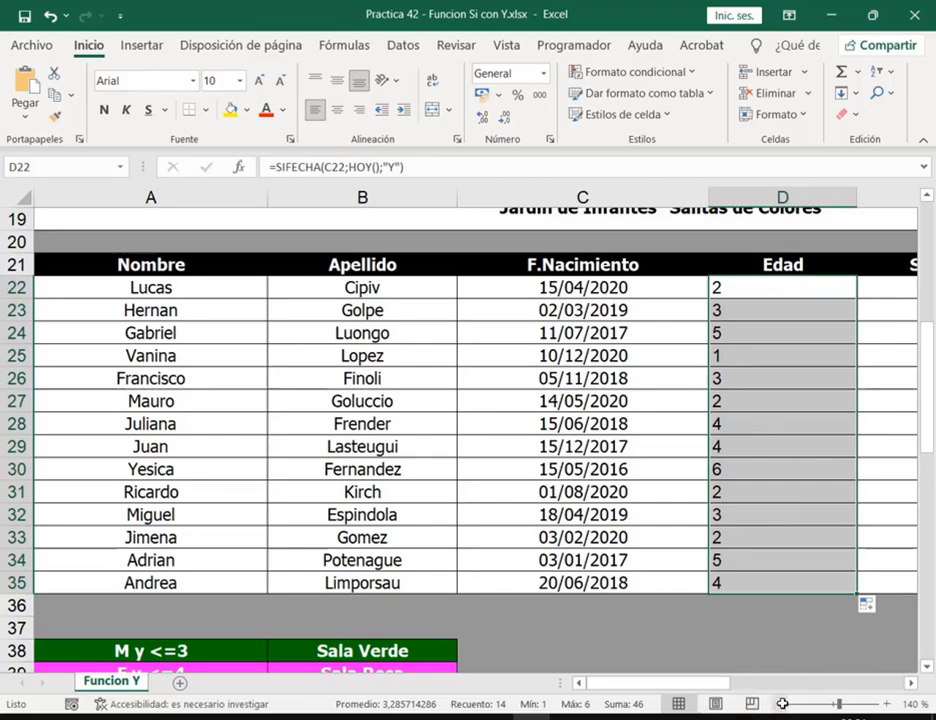
- Zoom out to 120 % so the Edad, Sexo and Sala columns fit, and inspect the age formula in D22
scroll(687, 688, "down", 2)
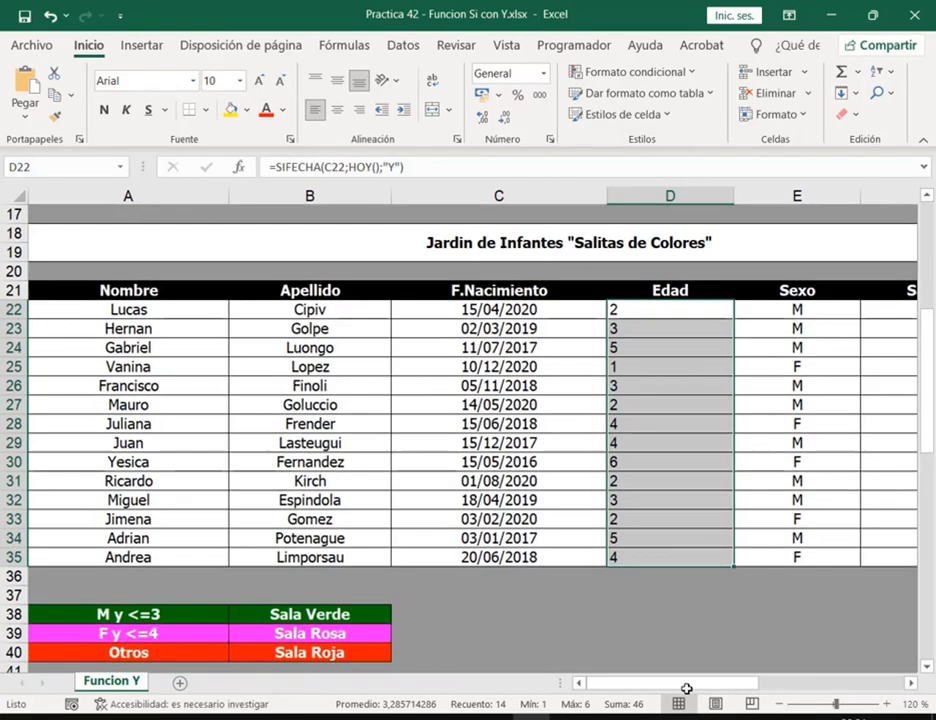
left_click_drag(687, 688, 727, 683)
left_click(490, 313)
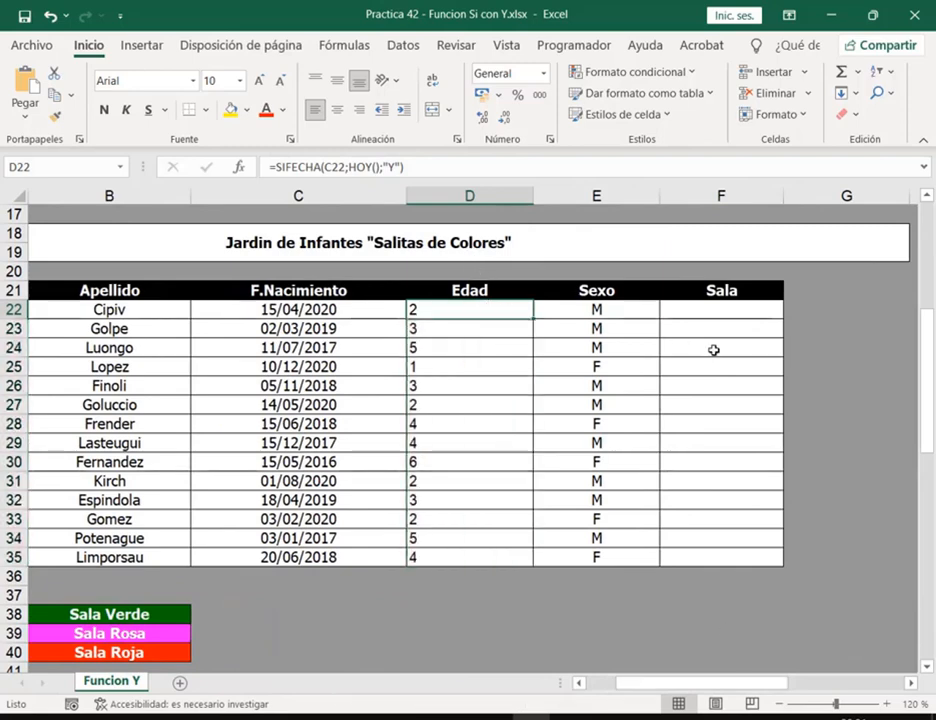
left_click(706, 311)
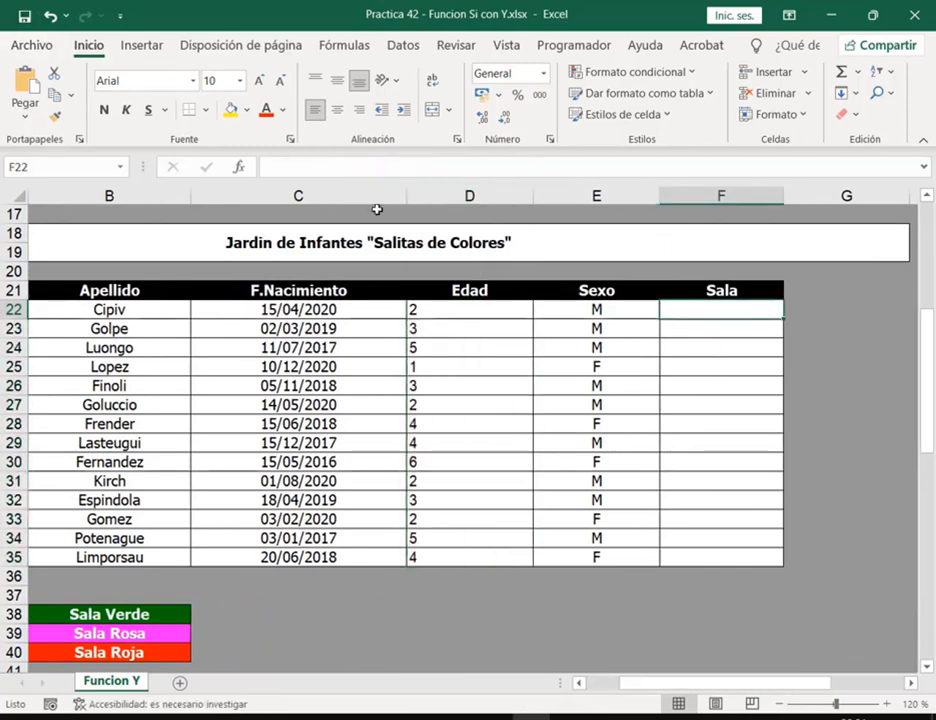
double_click(512, 310)
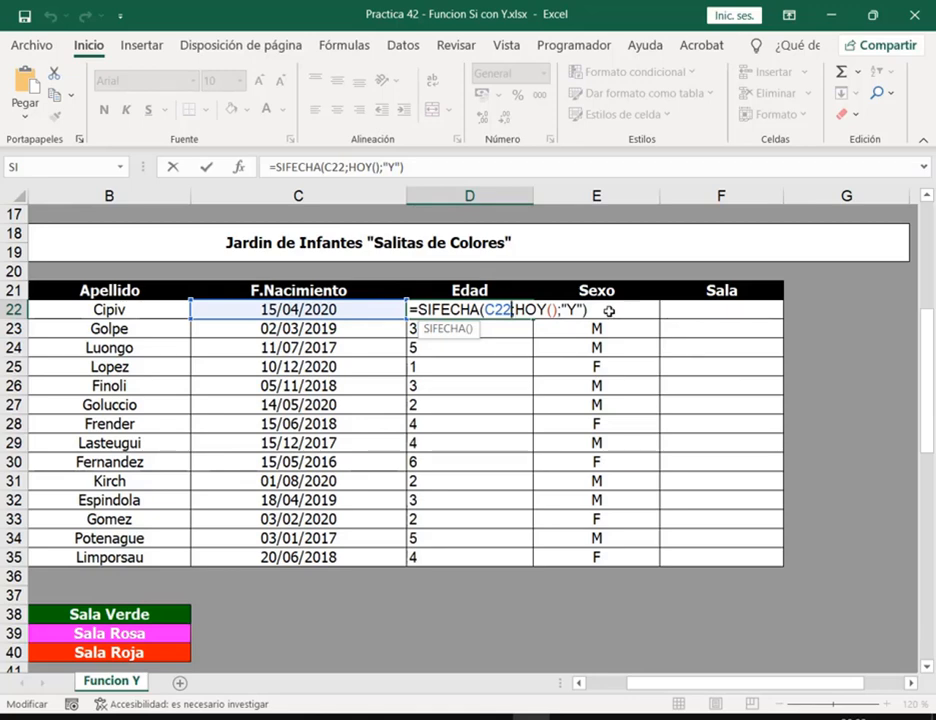
key("ctrl+Return")
- Check the call messages in the Google Meet window, return to the Excel workbook and select F22, the first Sala cell
mouse_move(266, 716)
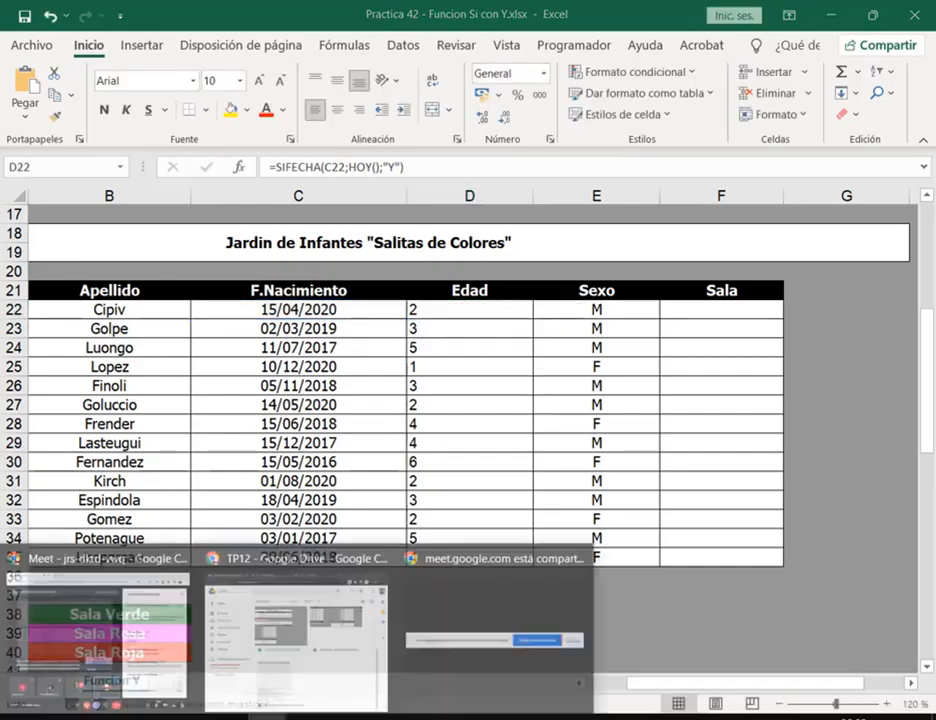
left_click(158, 631)
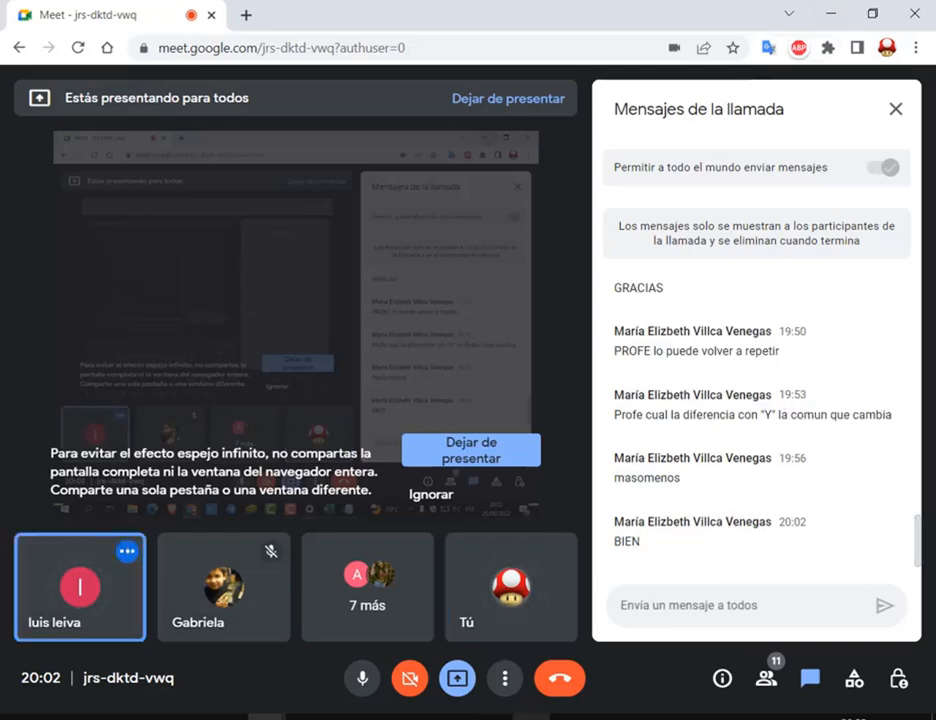
left_click(531, 717)
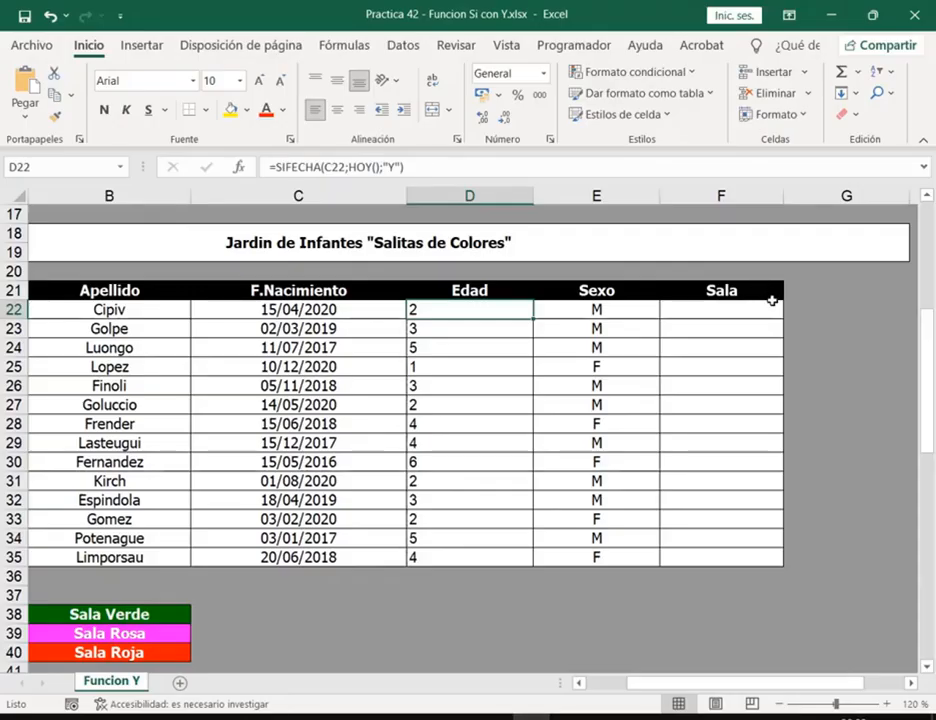
left_click(765, 308)
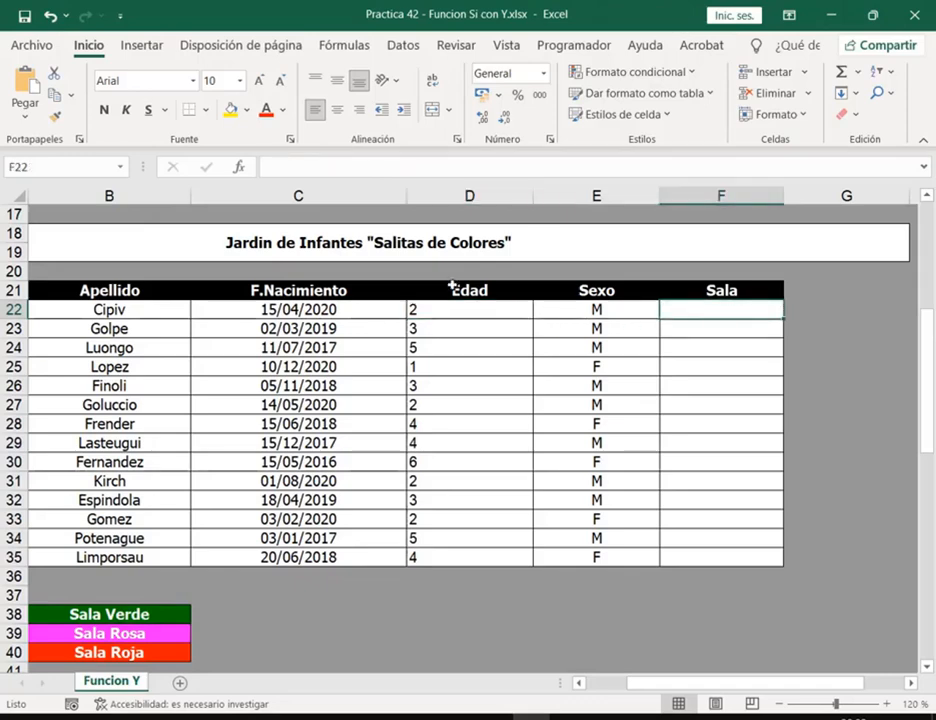
- Begin the Sala formula in F22 with =SI(Y(, nesting the Y function as the logical test
mouse_move(441, 270)
left_mouse_down()
mouse_move(512, 325)
mouse_move(497, 309)
left_mouse_up()
left_click_drag(566, 269, 631, 312)
key("Escape")
type("=SI(")
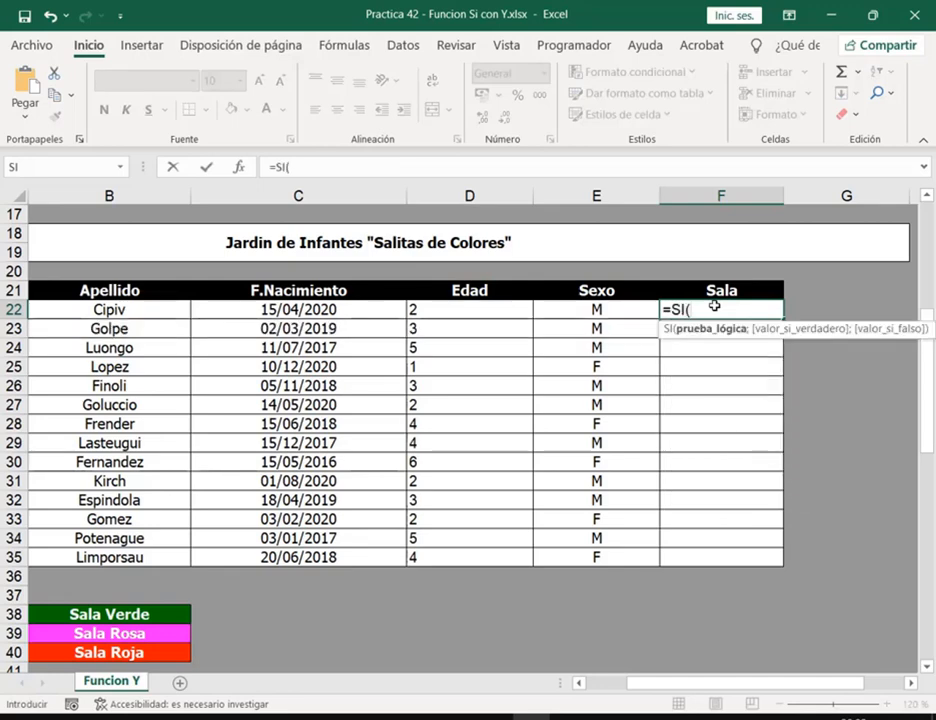
type("Y")
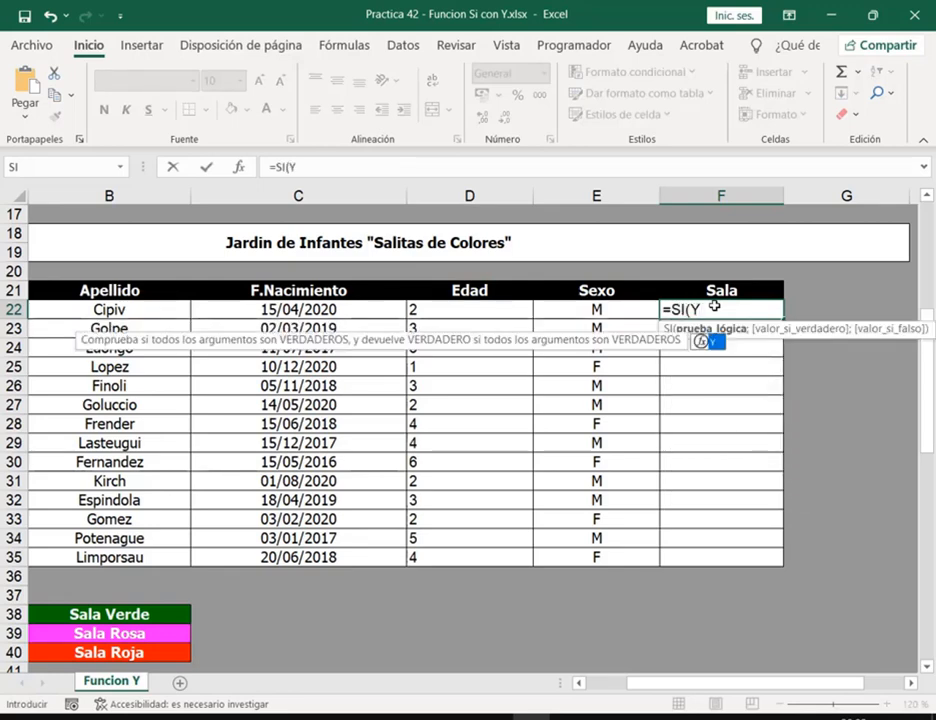
type("(")
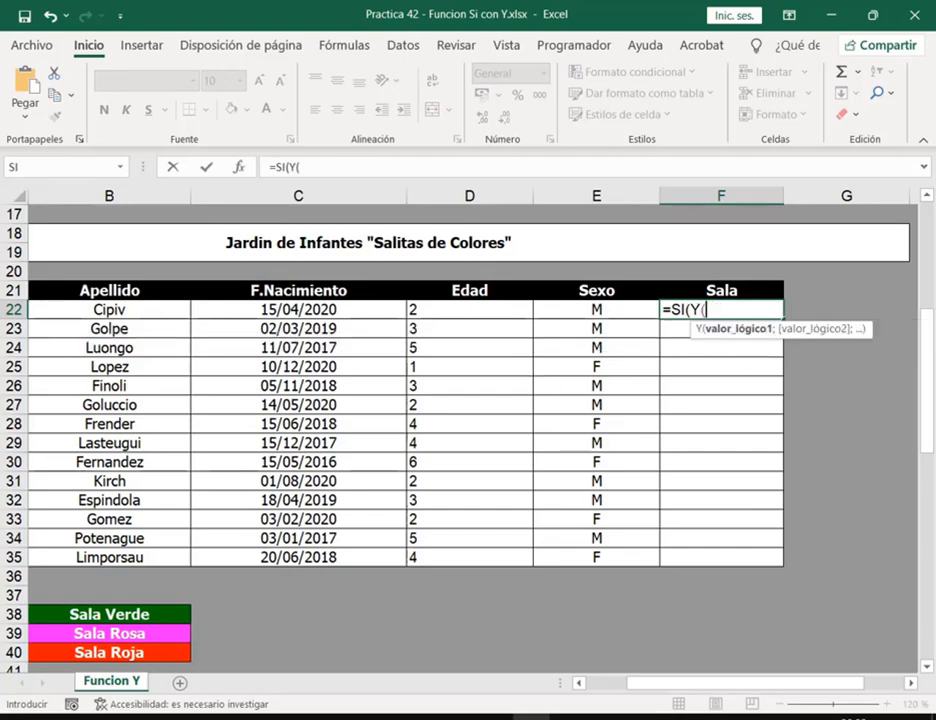
- Switch to the Bloc de notas notes, review the sex and age conditions of the Sala Verde rule, and return to the Excel workbook
key("alt+Tab")
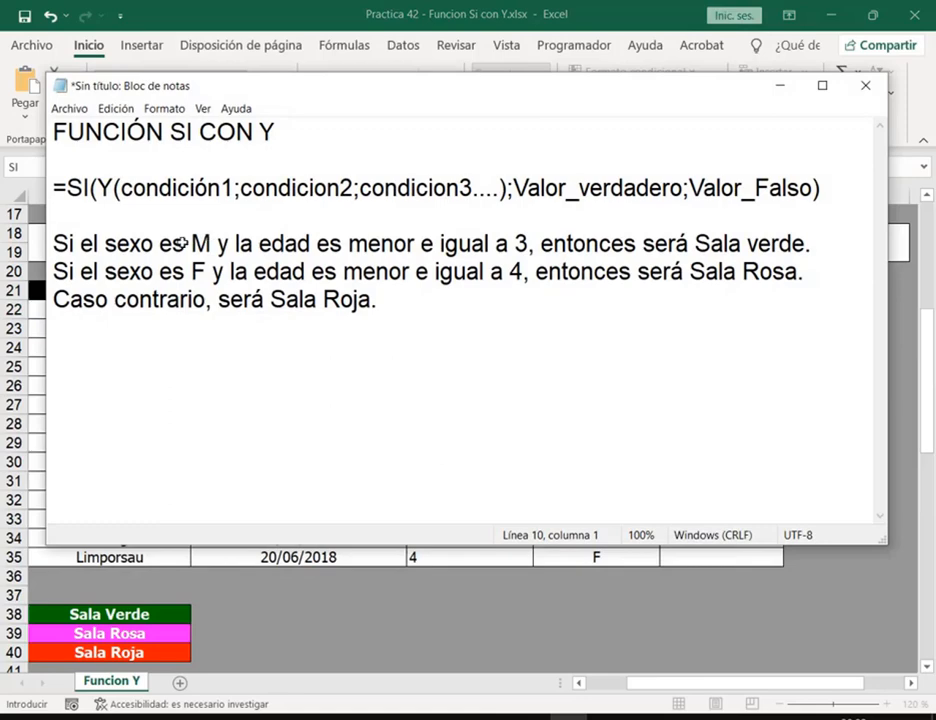
left_click(190, 243)
key("shift+Right")
left_click_drag(313, 244, 543, 244)
left_click(784, 84)
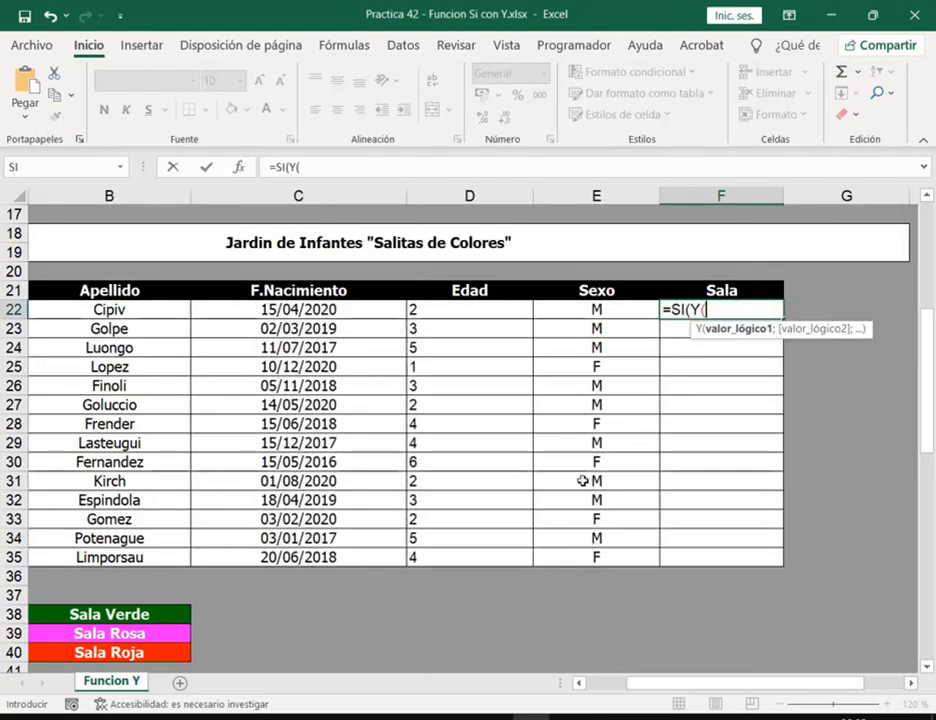
- Enter the two Y conditions in the F22 formula: E22="M" and D22<=3
left_click(580, 307)
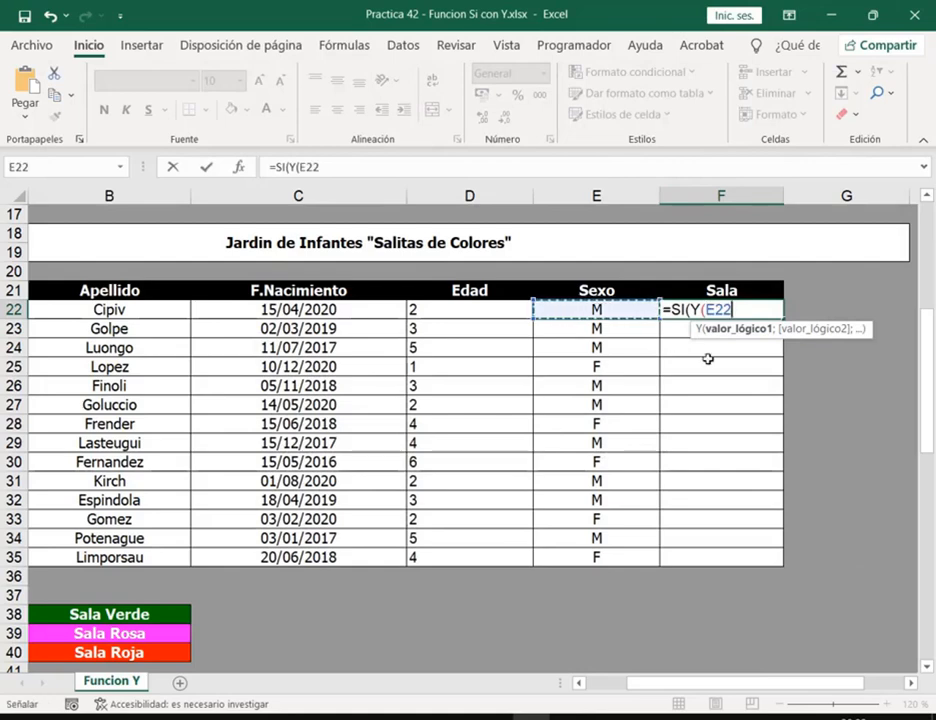
type("=")
type("\"M\"")
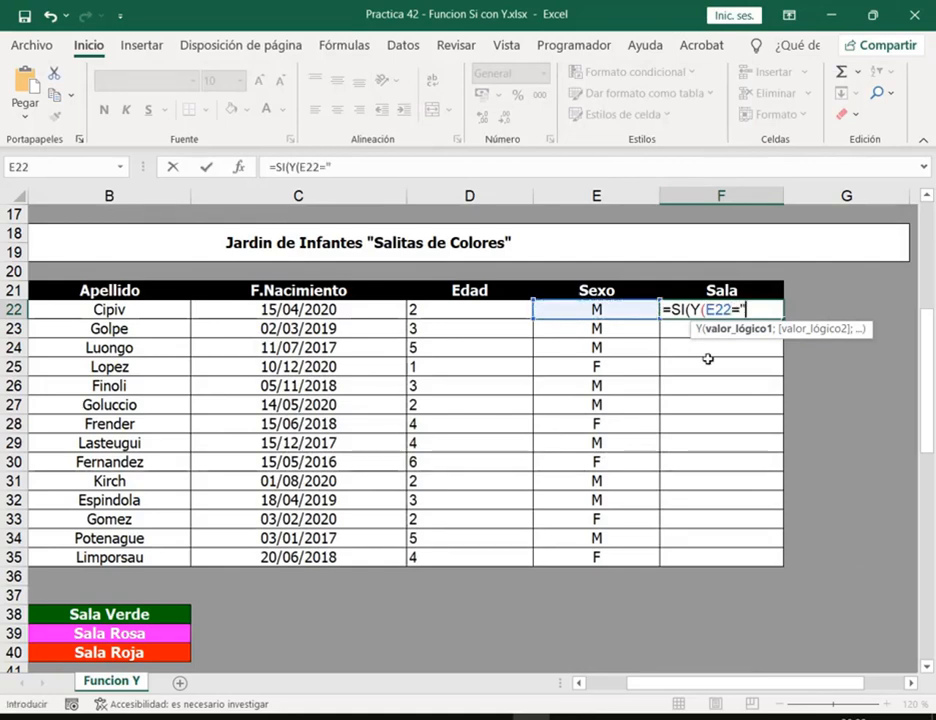
type(";")
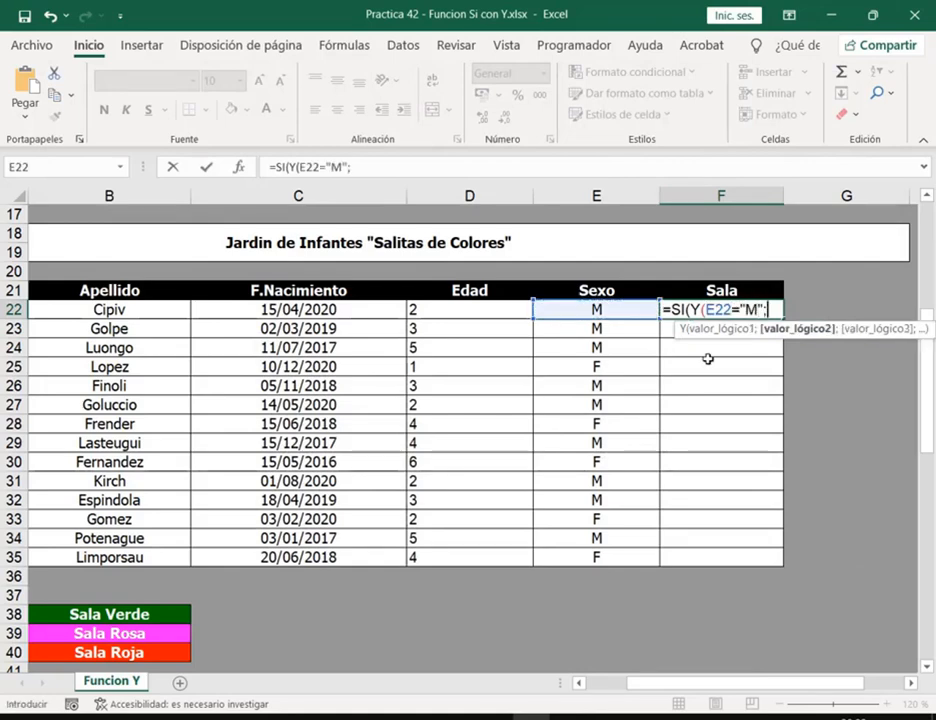
left_click(511, 311)
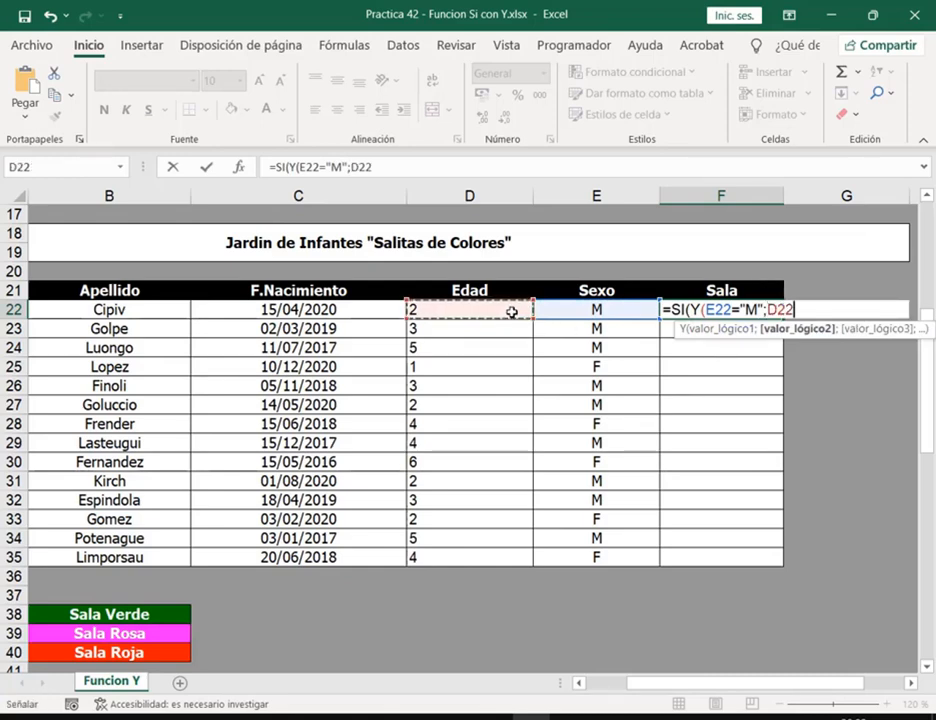
type("<=3")
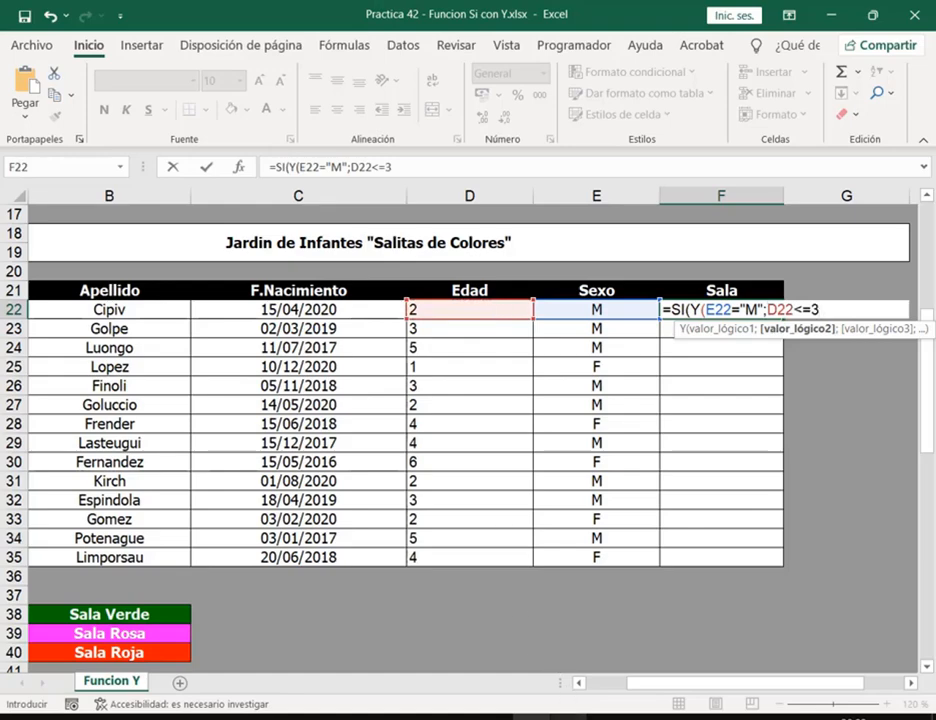
- Recheck the first rule in the Bloc de notas notes, then close the Y test in F22 and add "Sala Verde" as the true value
key("alt+Tab")
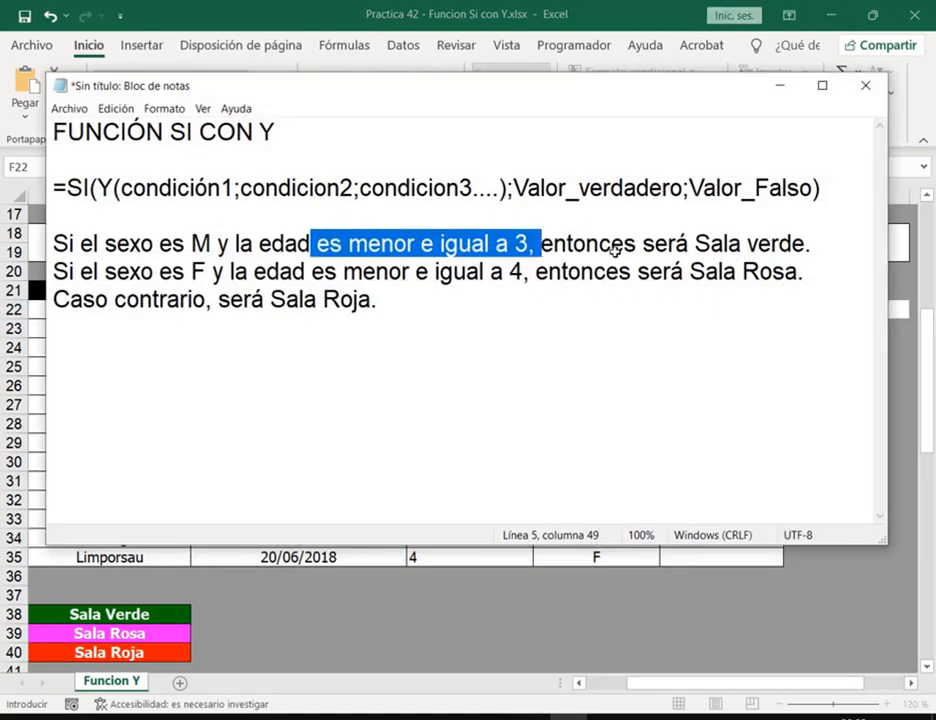
left_click(785, 84)
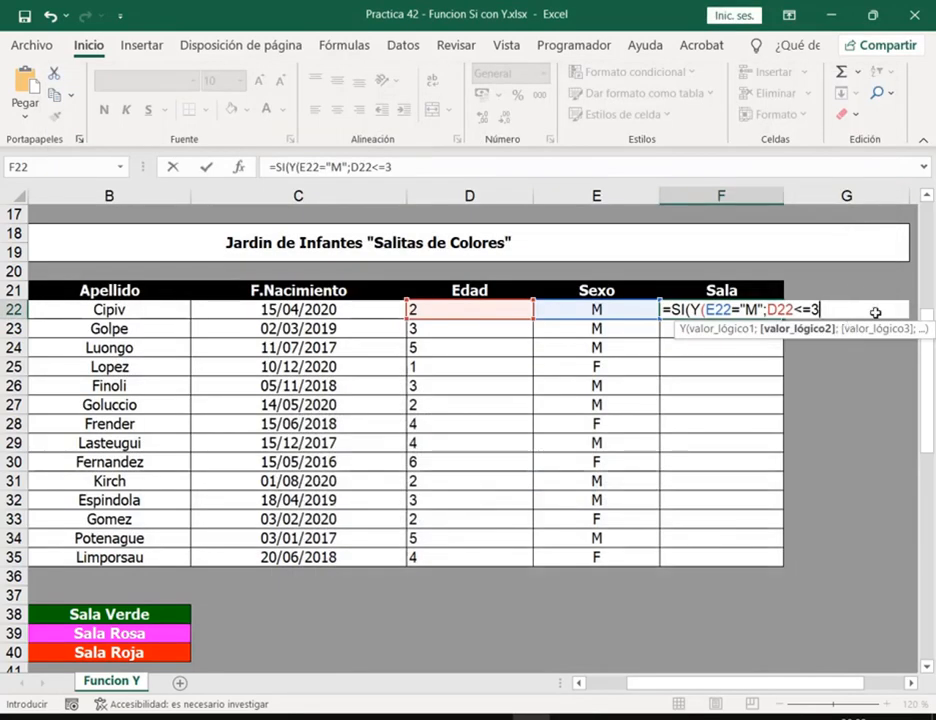
type(")")
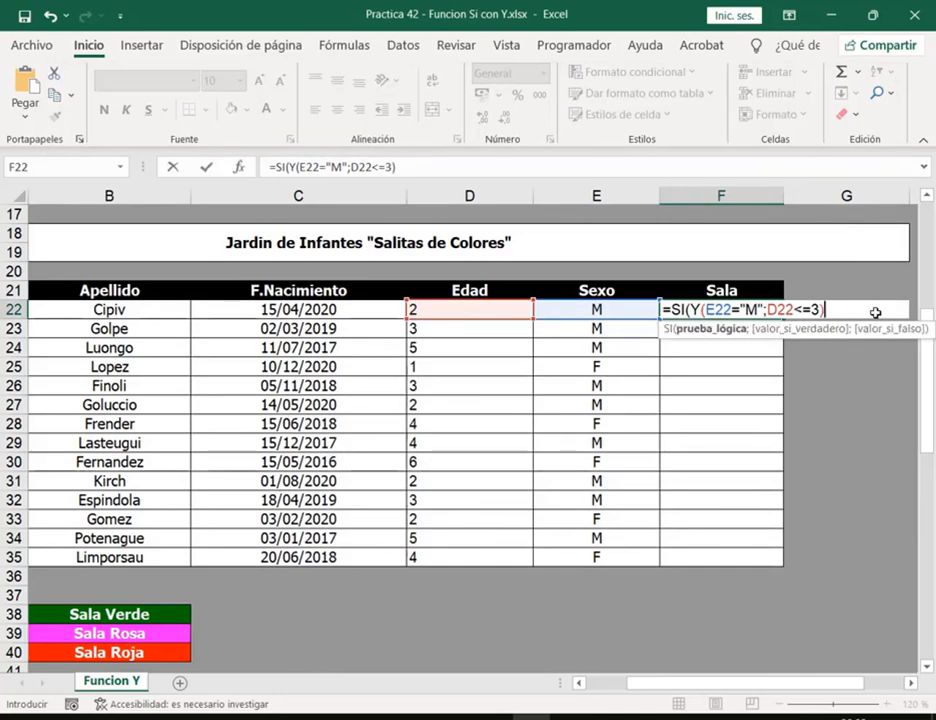
type(";\"")
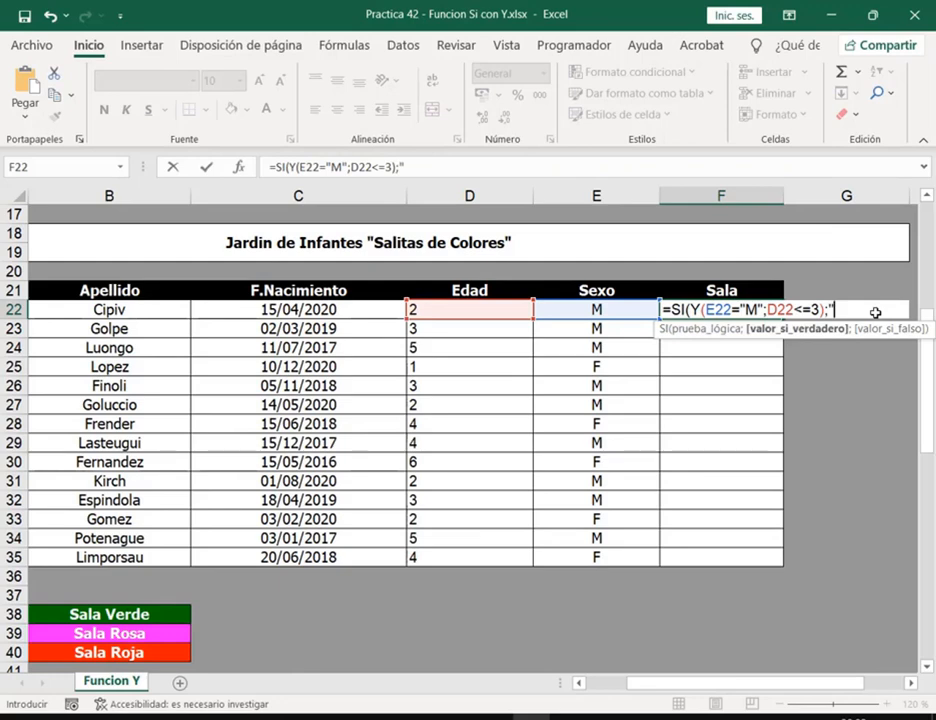
type("Sala Verde\";")
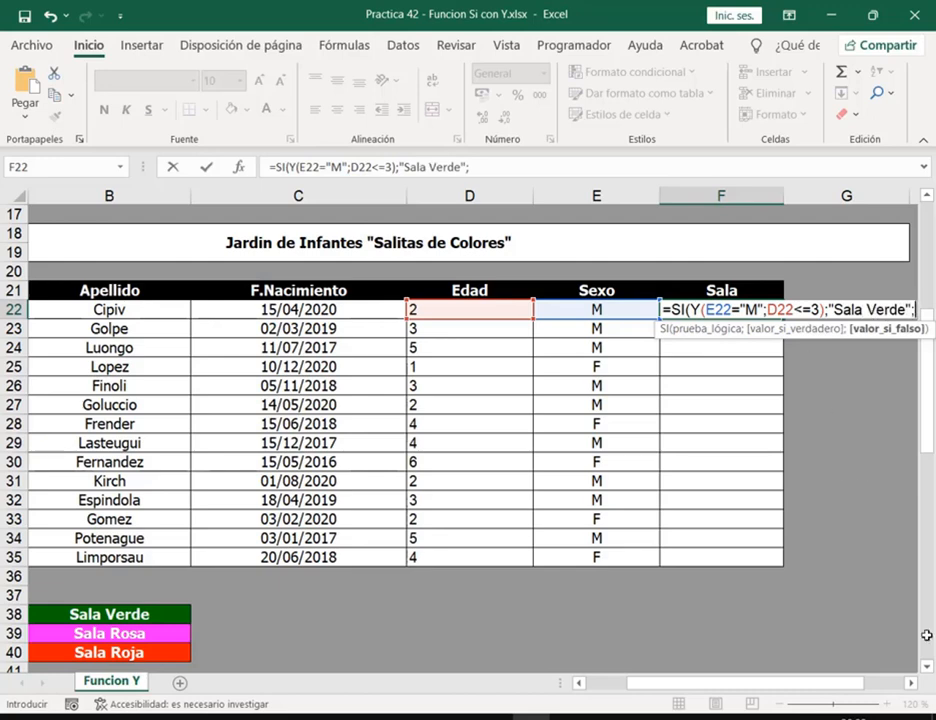
mouse_move(692, 298)
left_mouse_down()
mouse_move(866, 327)
mouse_move(826, 320)
left_mouse_up()
- Start a nested SI(Y( as the false value in F22 and check the second rule in the Bloc de notas notes
type("s")
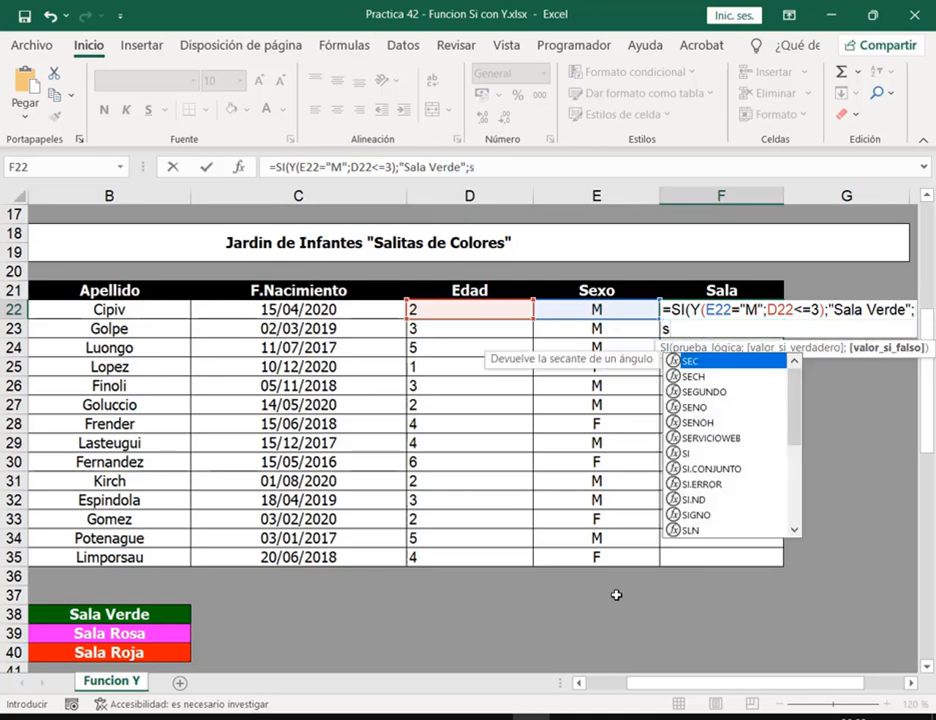
key("BackSpace")
type("SI(")
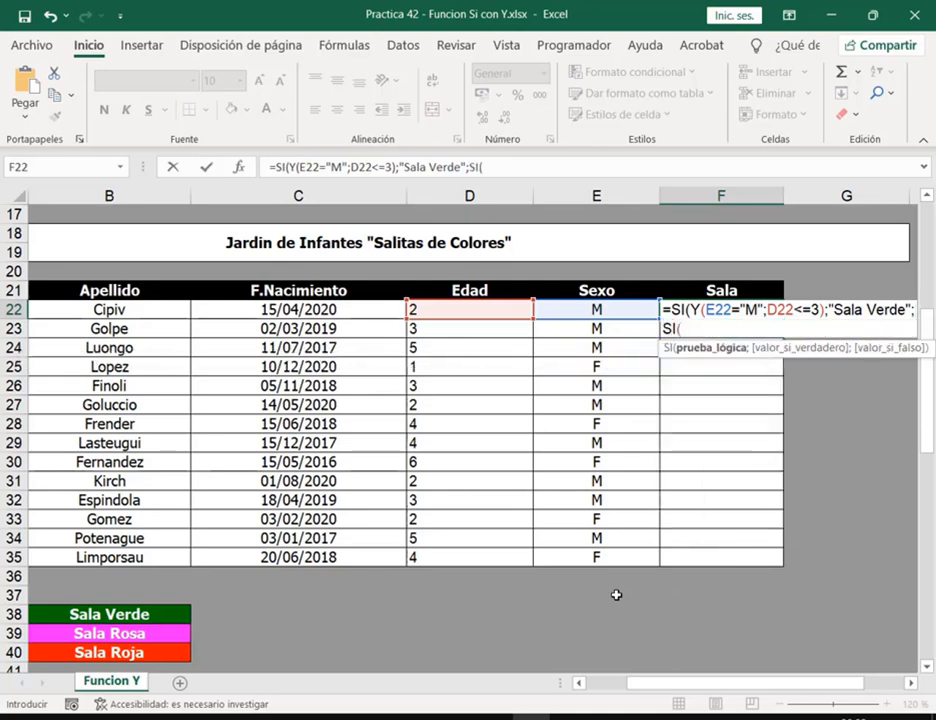
type("Y(")
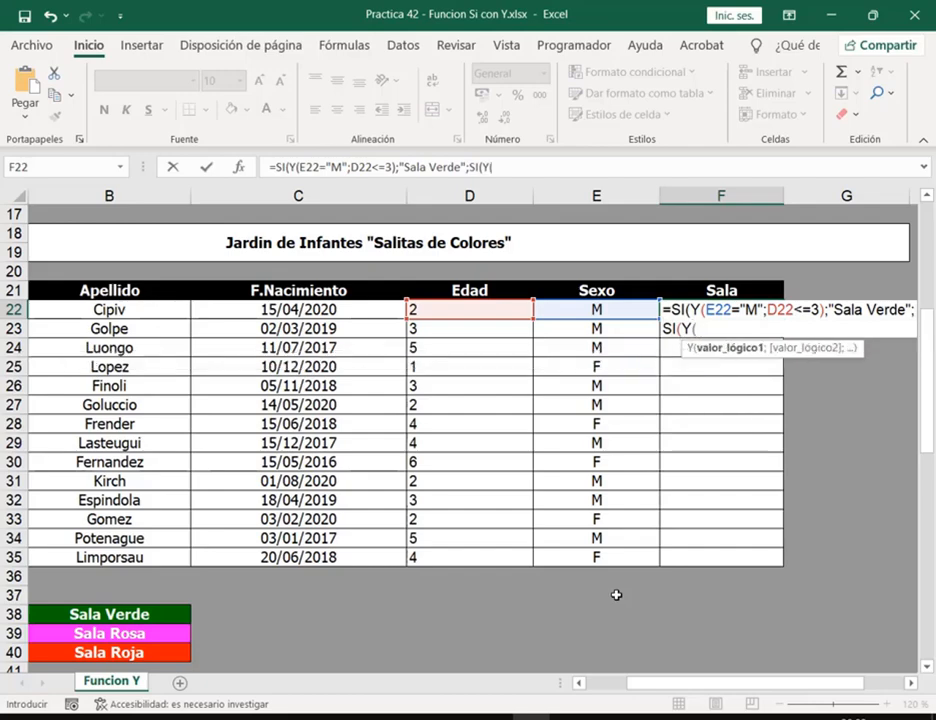
left_click(567, 718)
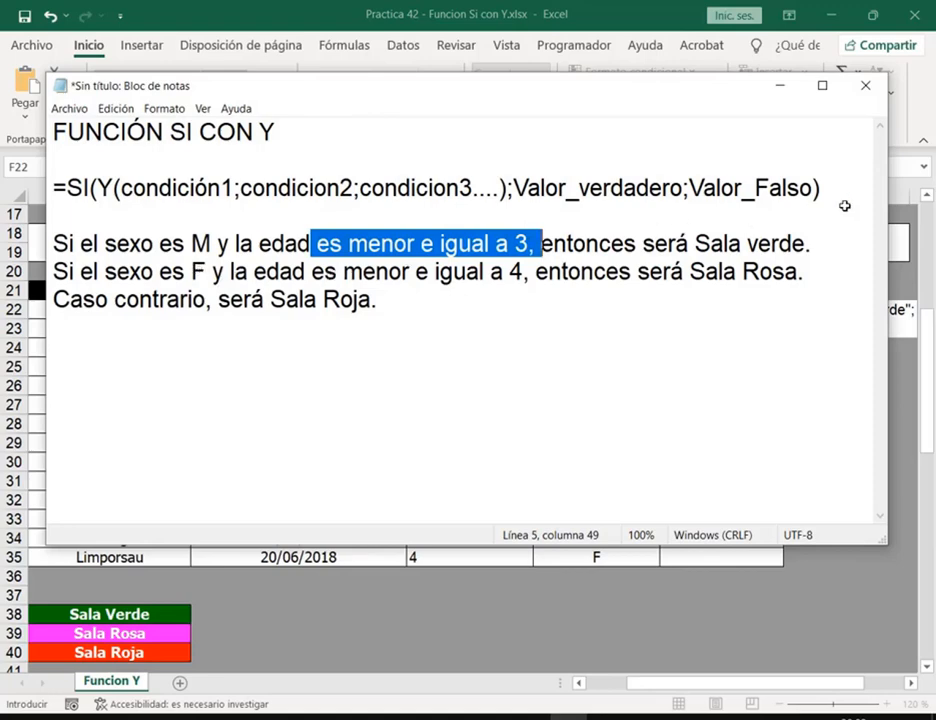
left_click(779, 86)
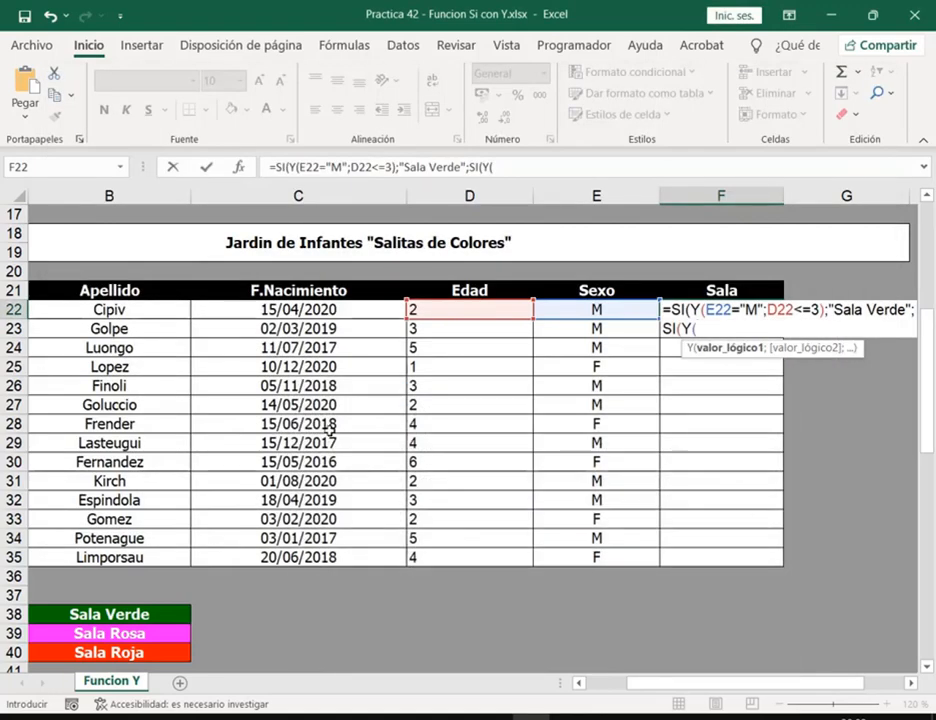
- Enter E22="F" and D22<=4 as the nested Y conditions in F22 and close that Y test
left_click(600, 308)
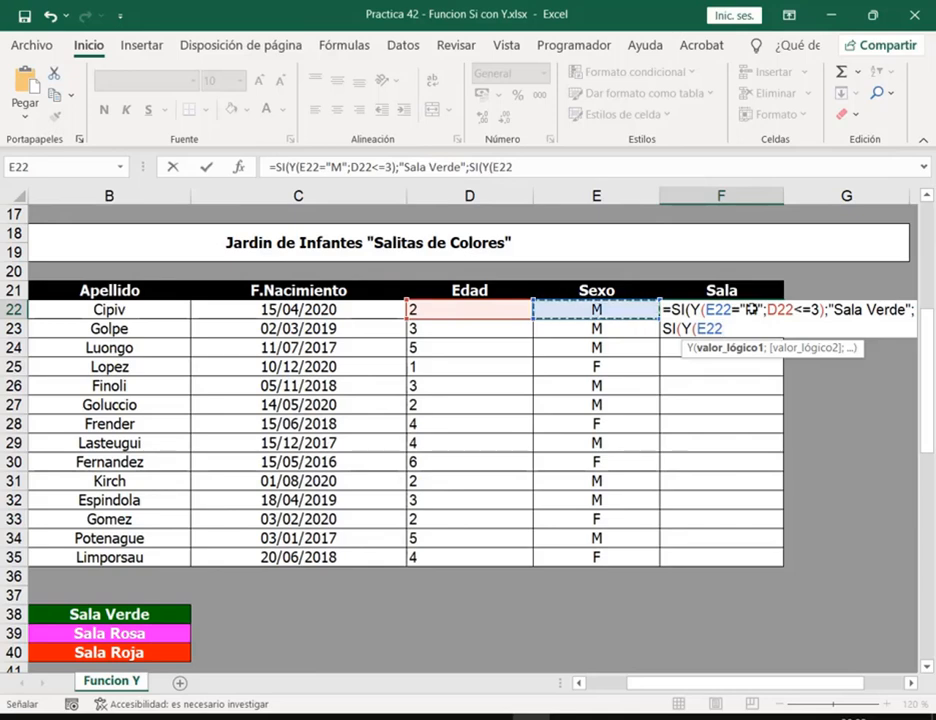
type("=\"F\";")
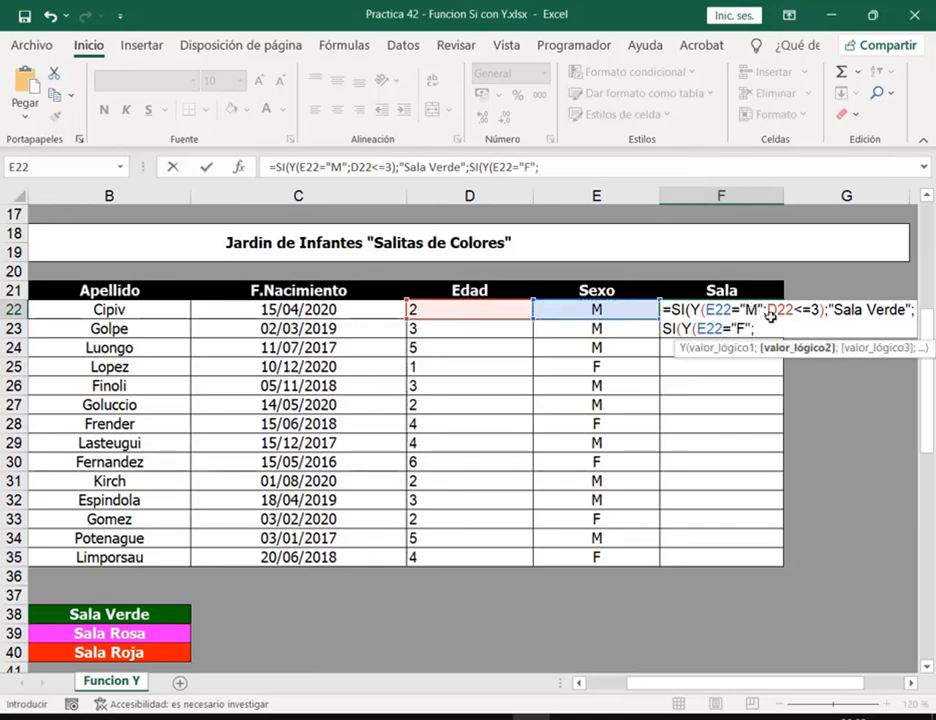
left_click(485, 308)
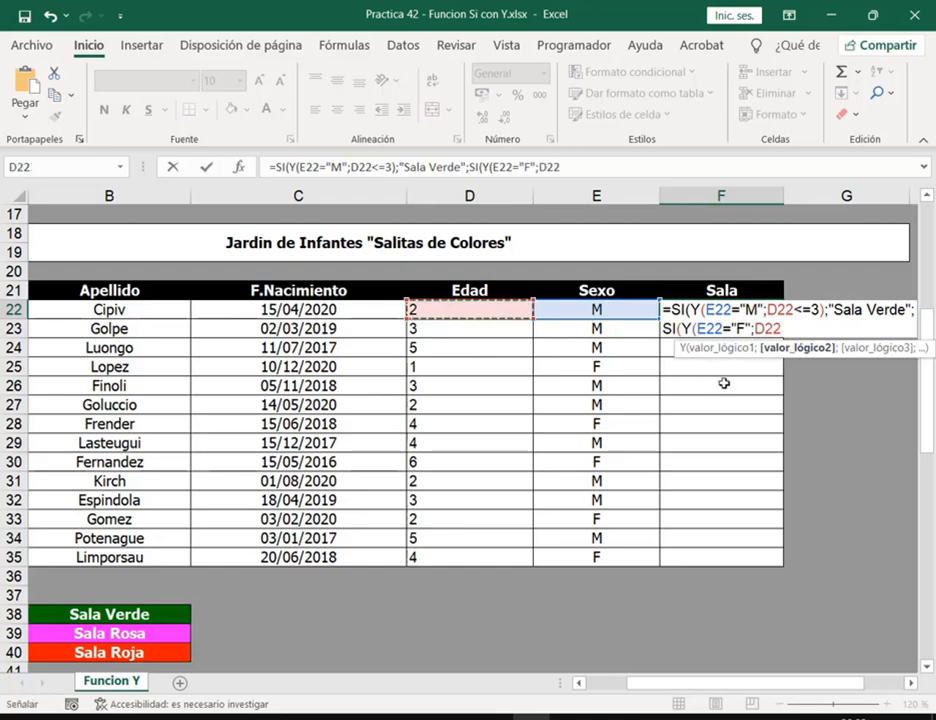
type("<=")
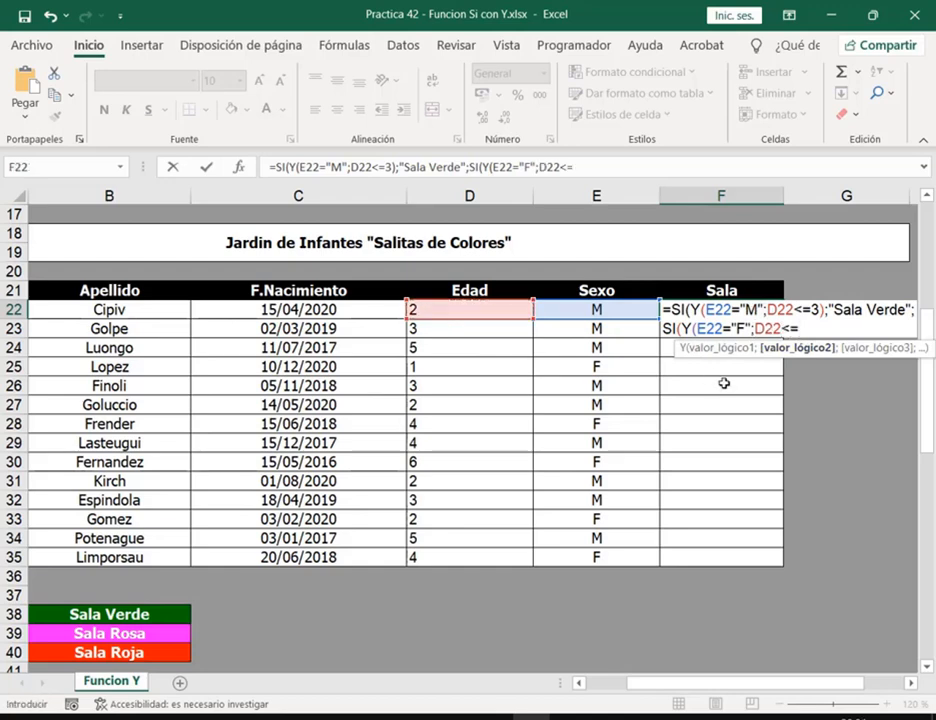
type("4)")
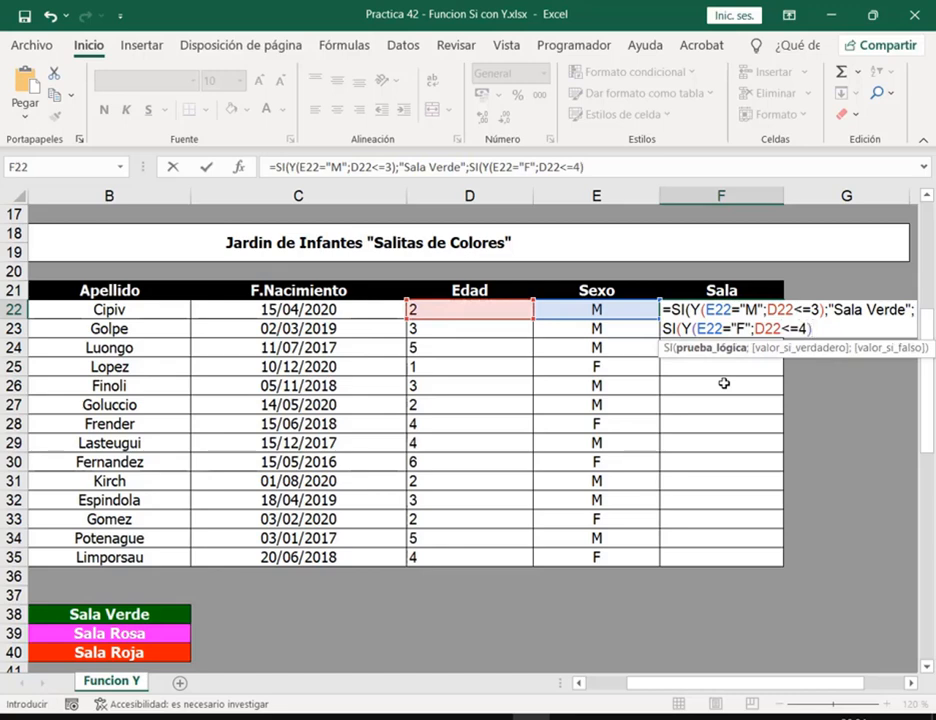
- Add "Sala Rosa" as the nested SI's true value in F22, followed by a semicolon for the false value
type(";\"")
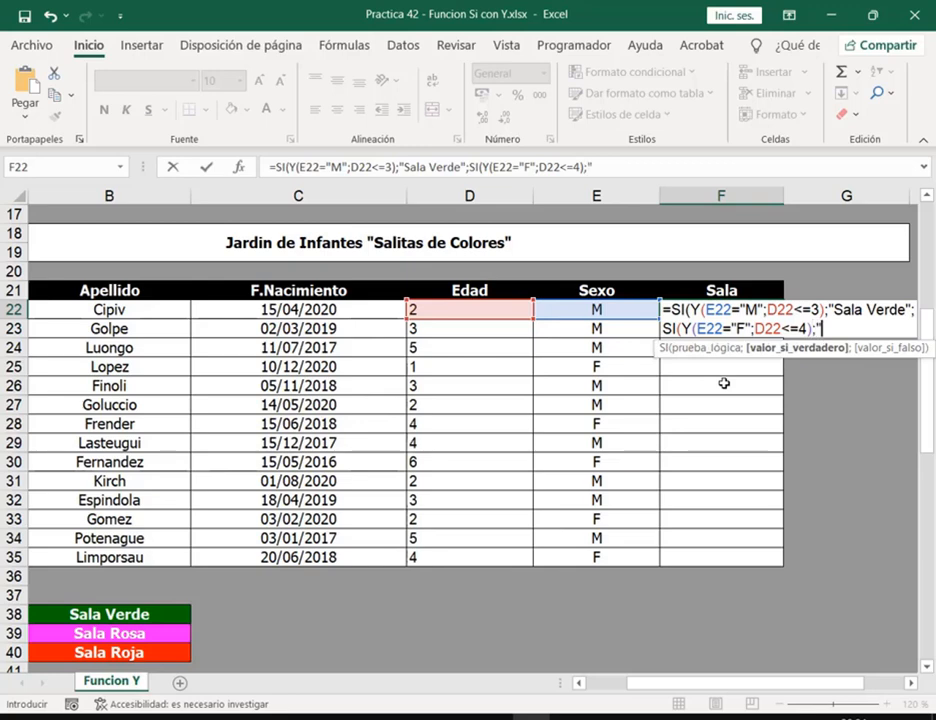
type("Sala Rosa\";")
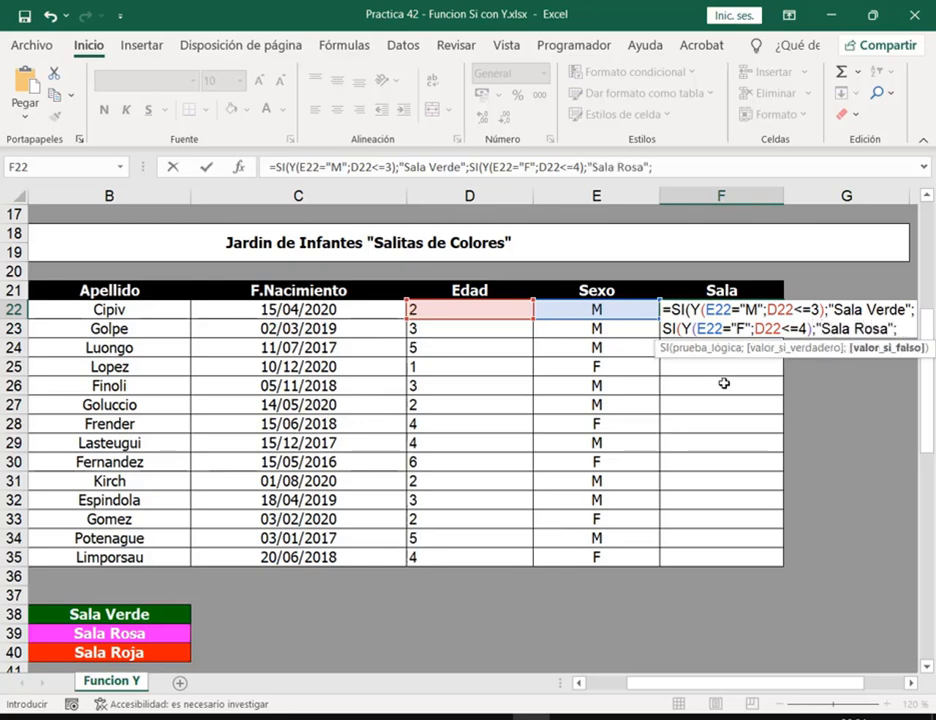
key("Return")
key("n")
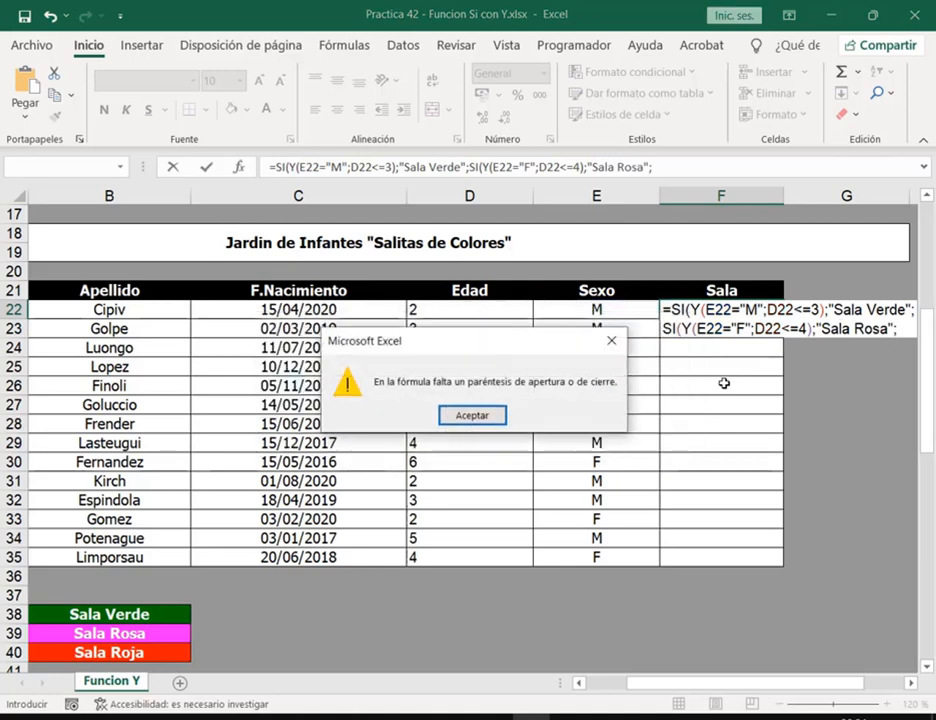
key("Return")
key("End")
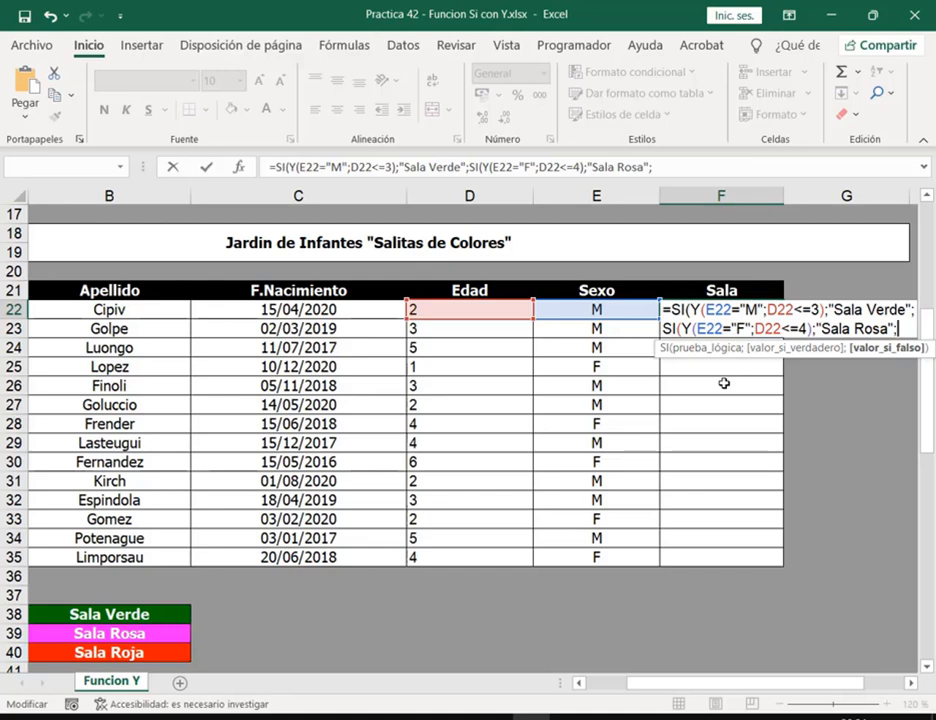
- Add "Sala Roja" as the final false value in F22 and close both SI functions
type("\"Sala ")
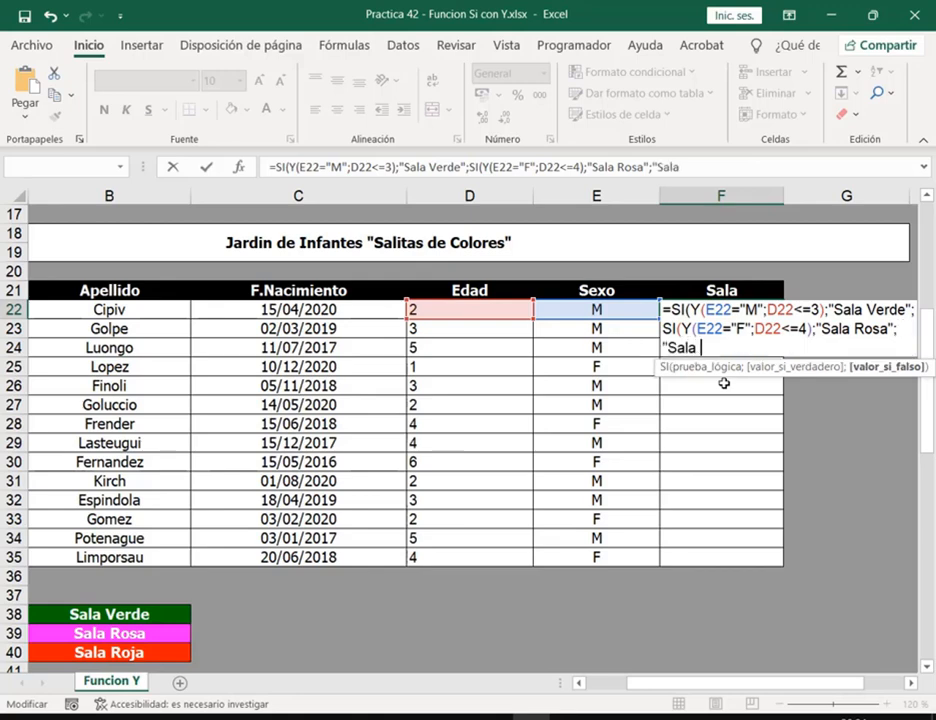
type("Roja\"")
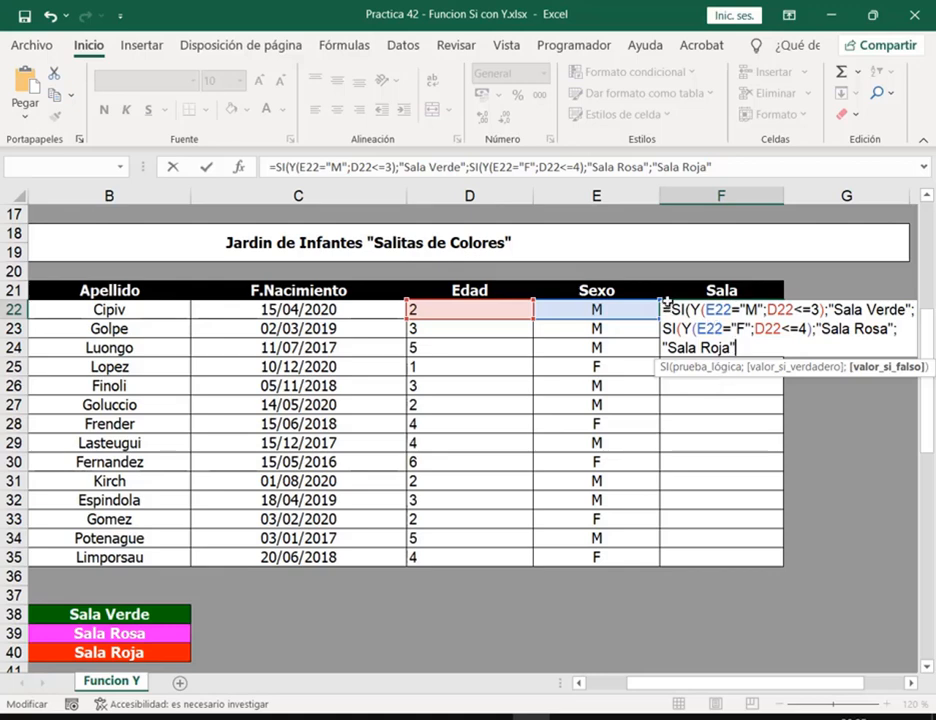
mouse_move(667, 301)
left_mouse_down()
mouse_move(688, 314)
mouse_move(678, 337)
left_mouse_up()
key("Escape")
type("))")
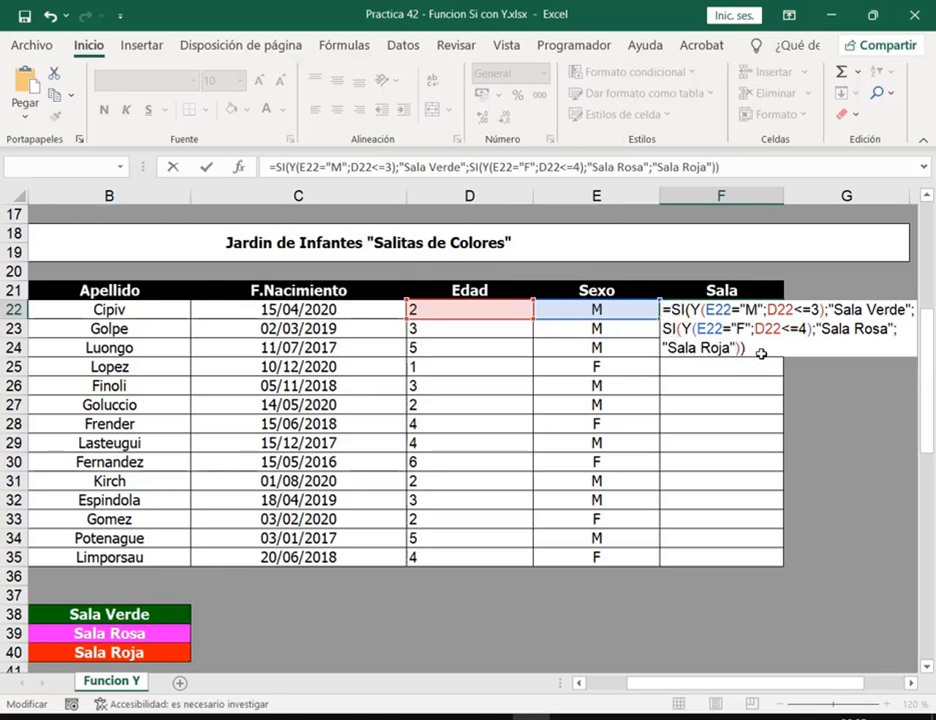
- Commit the Sala formula in F22 and fill it down the column to F35
key("Return")
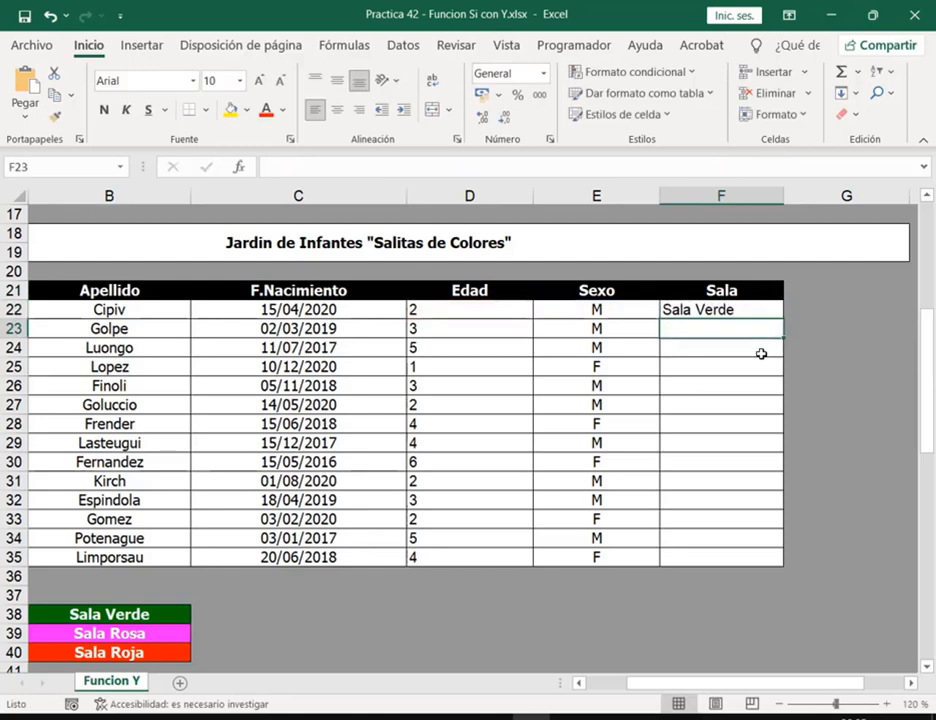
left_click(748, 311)
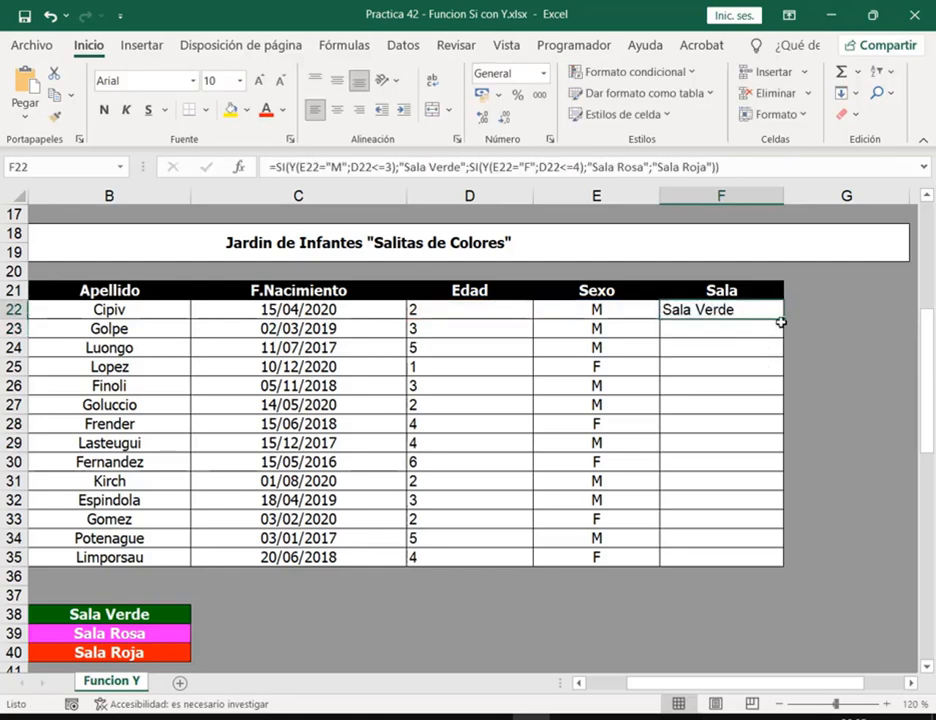
left_click_drag(784, 333, 775, 566)
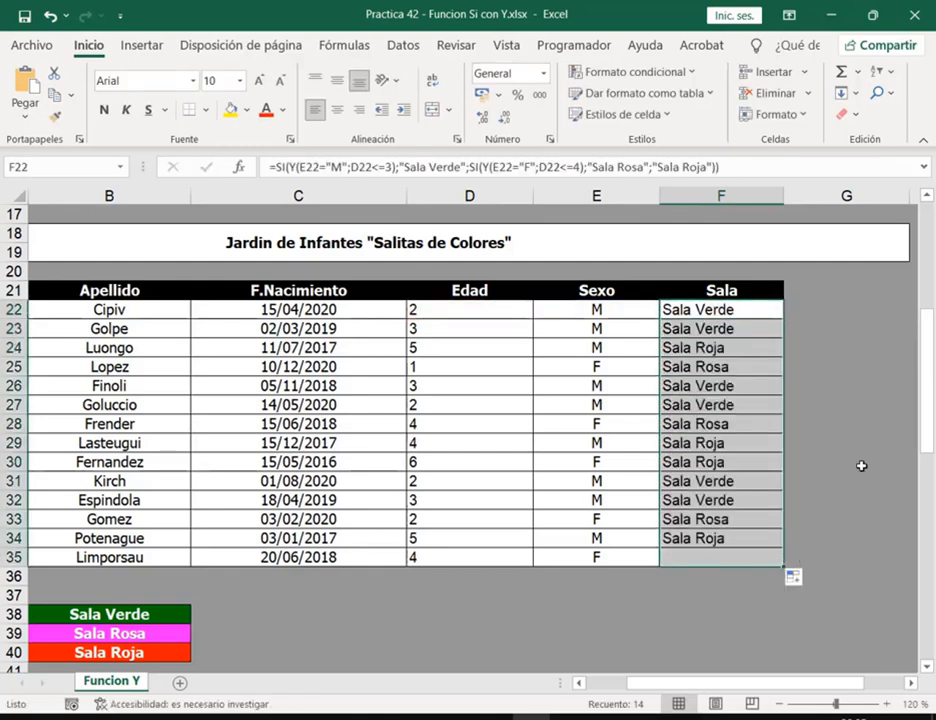
- Check the Sala results in rows 24 and 30 against each child's Edad and Sexo
left_click(866, 464)
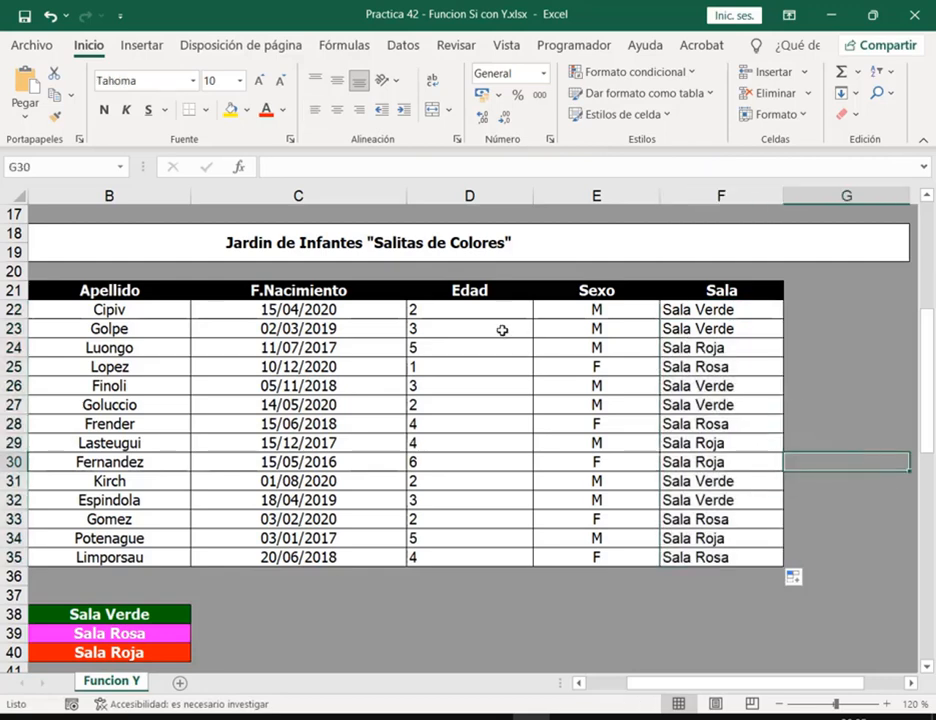
left_click(717, 348)
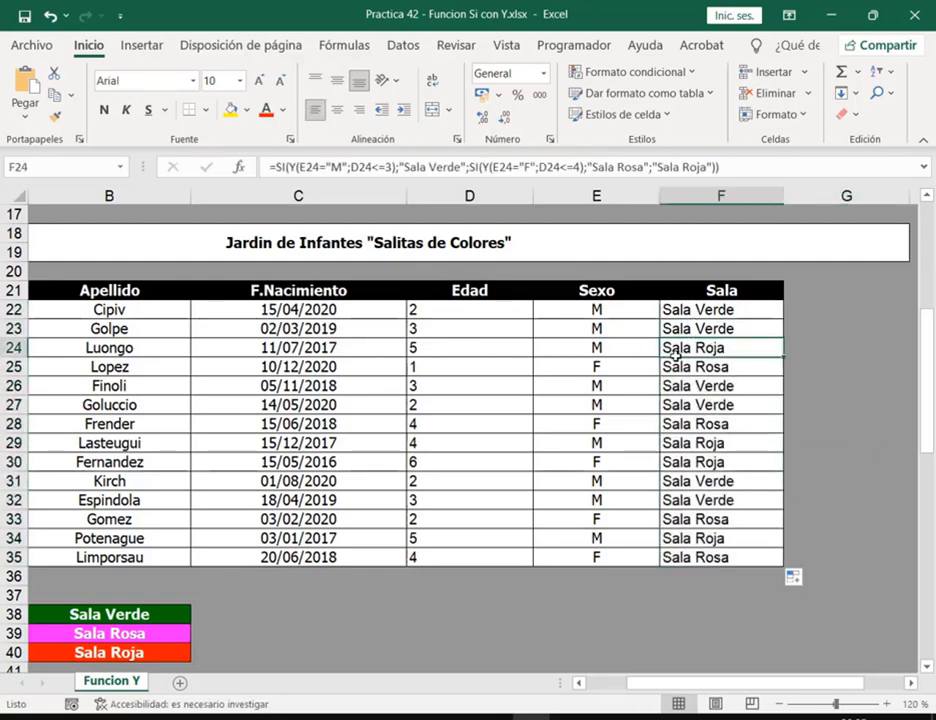
left_click(428, 348)
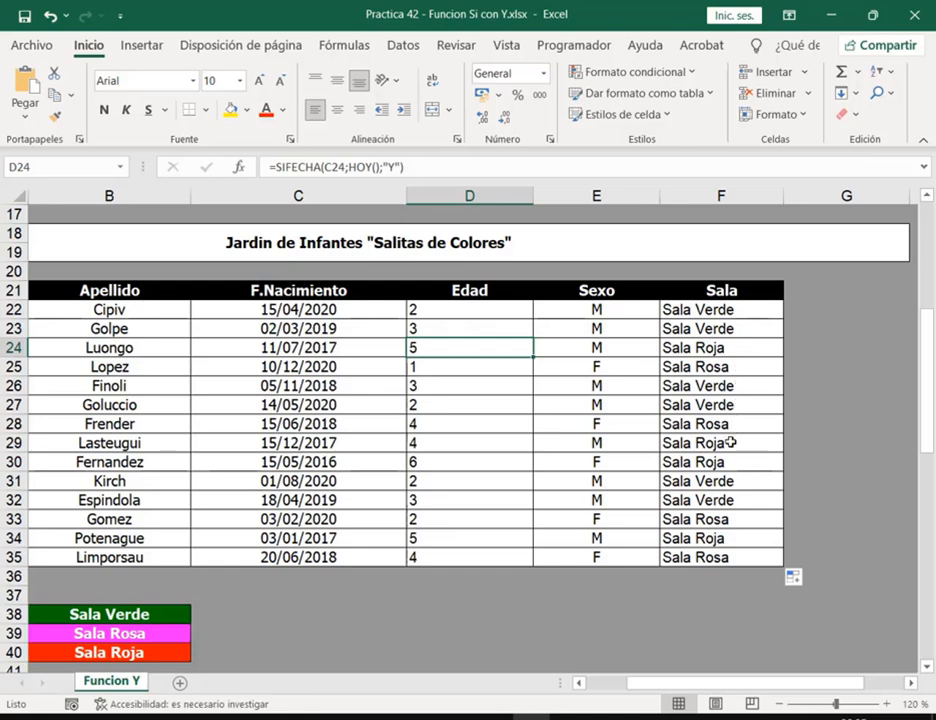
left_click(626, 459)
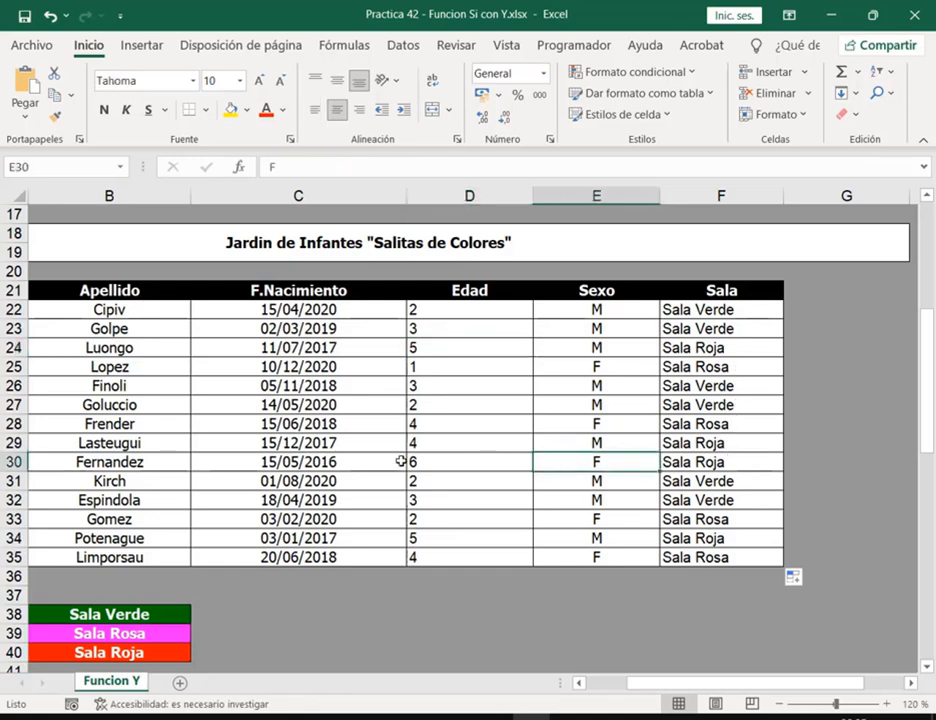
left_click(436, 463)
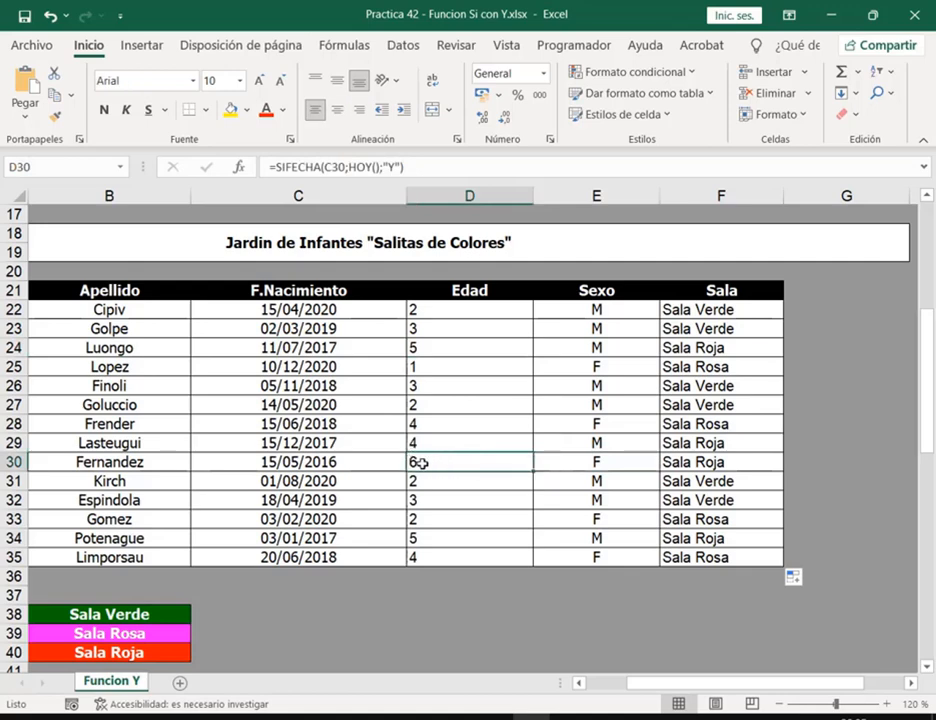
left_click(700, 458)
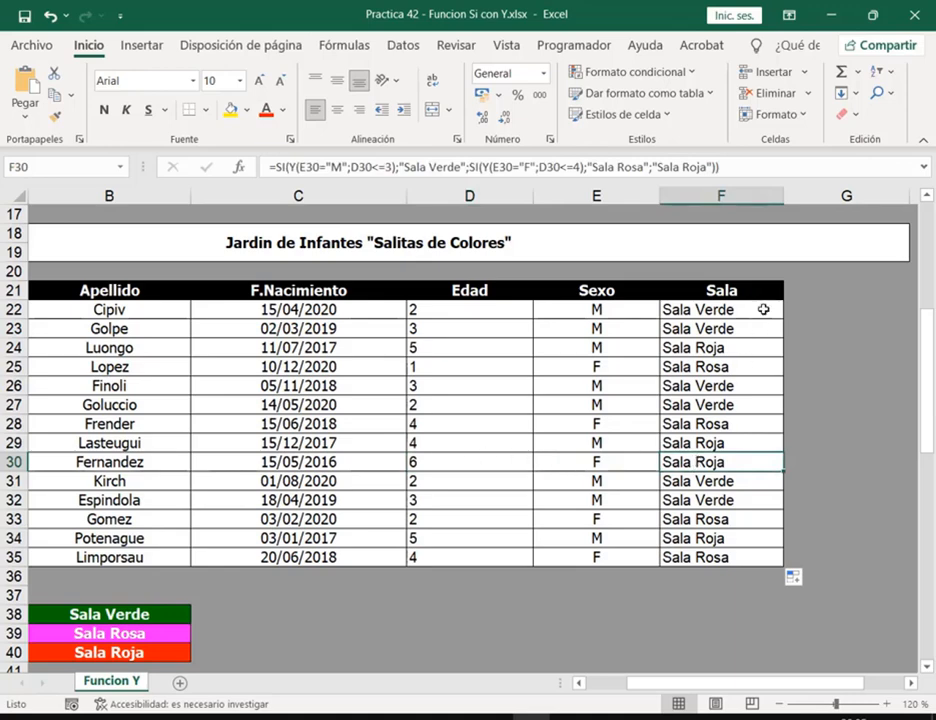
- Examine the full nested SI and Y formula in F22 at 140% zoom, leaving it unedited
double_click(763, 310)
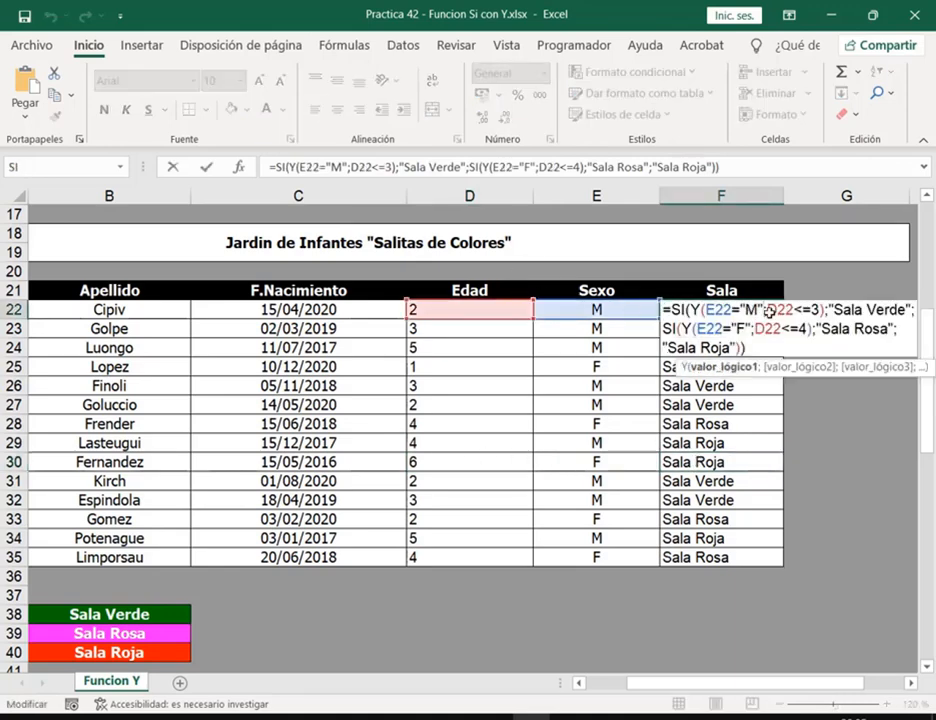
key("Escape")
left_click(885, 706)
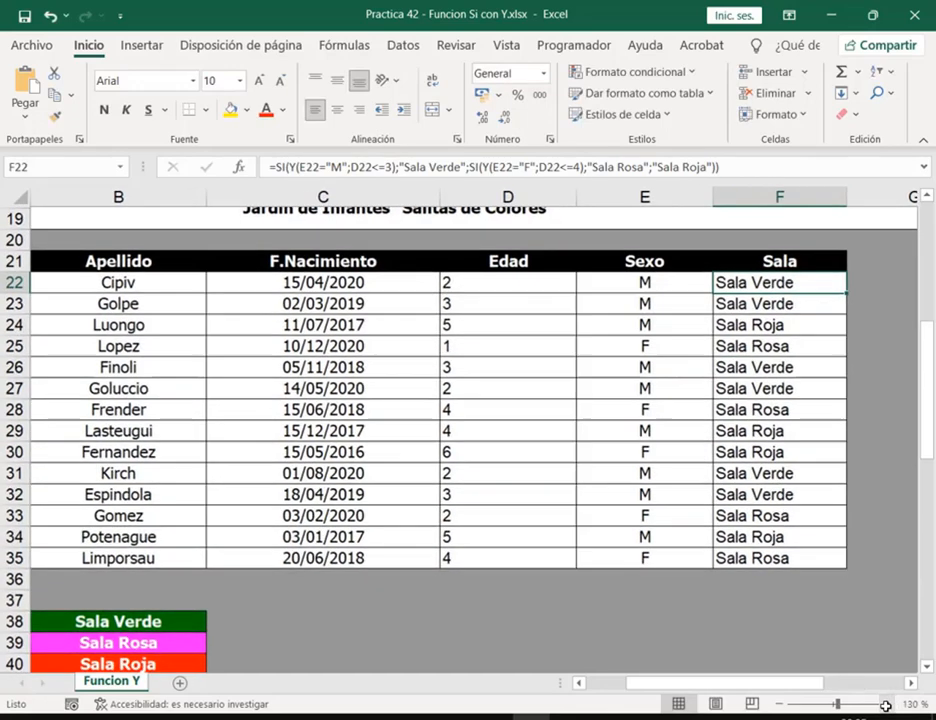
left_click(885, 706)
left_click_drag(760, 683, 870, 683)
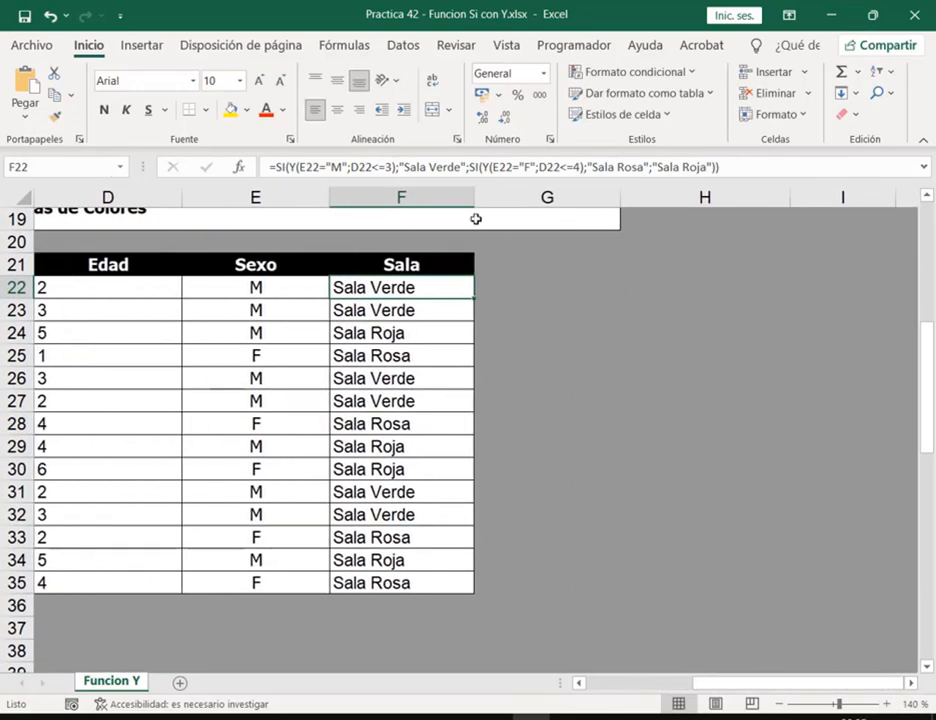
scroll(418, 498, "left", 2)
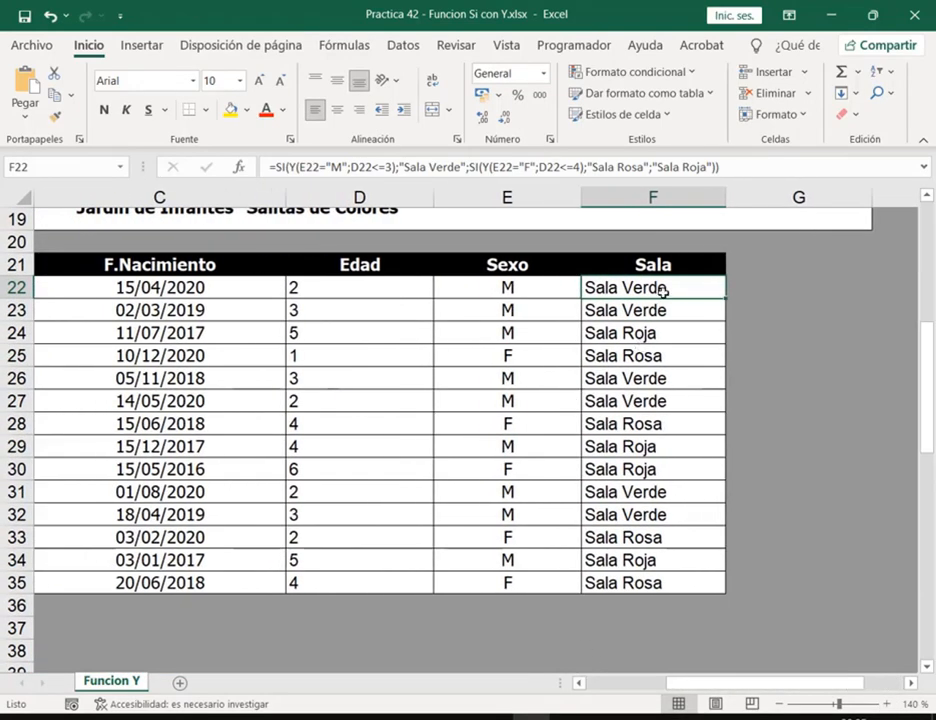
double_click(665, 289)
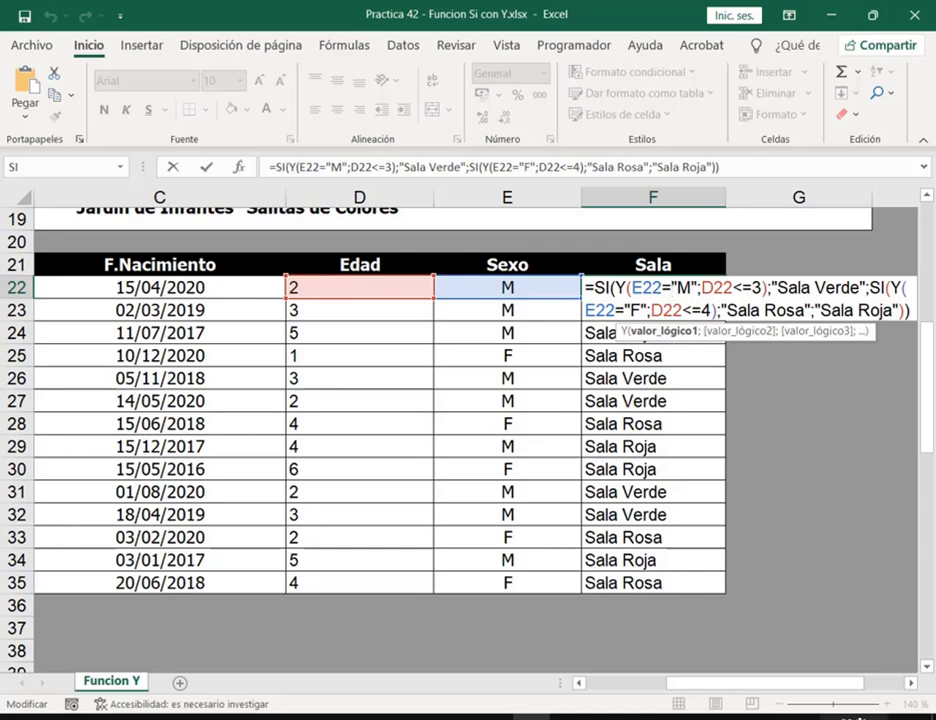
left_click_drag(854, 679, 914, 680)
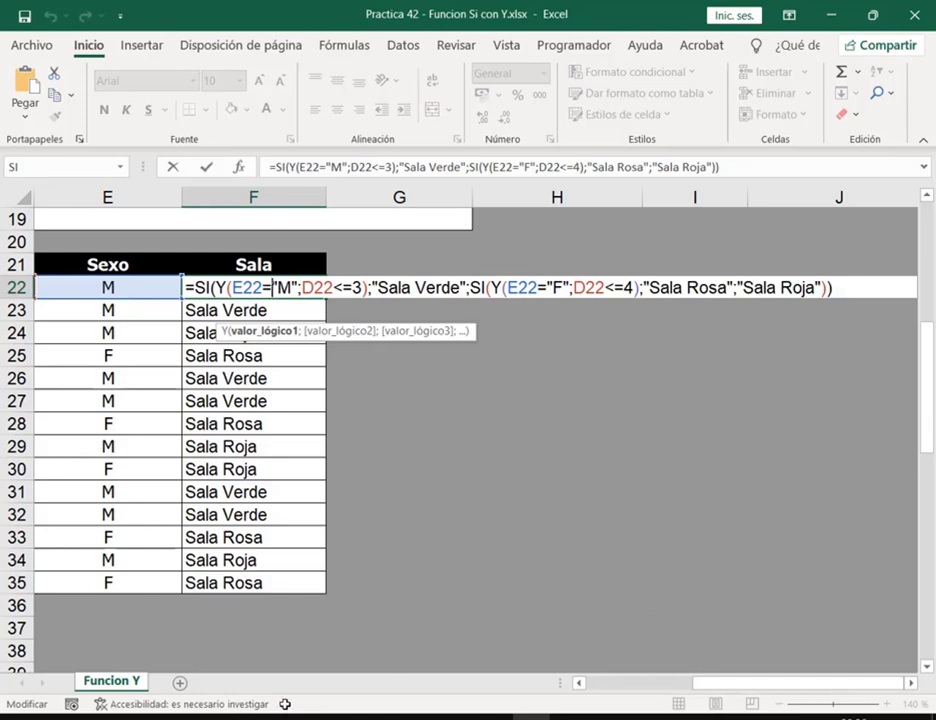
key("Escape")
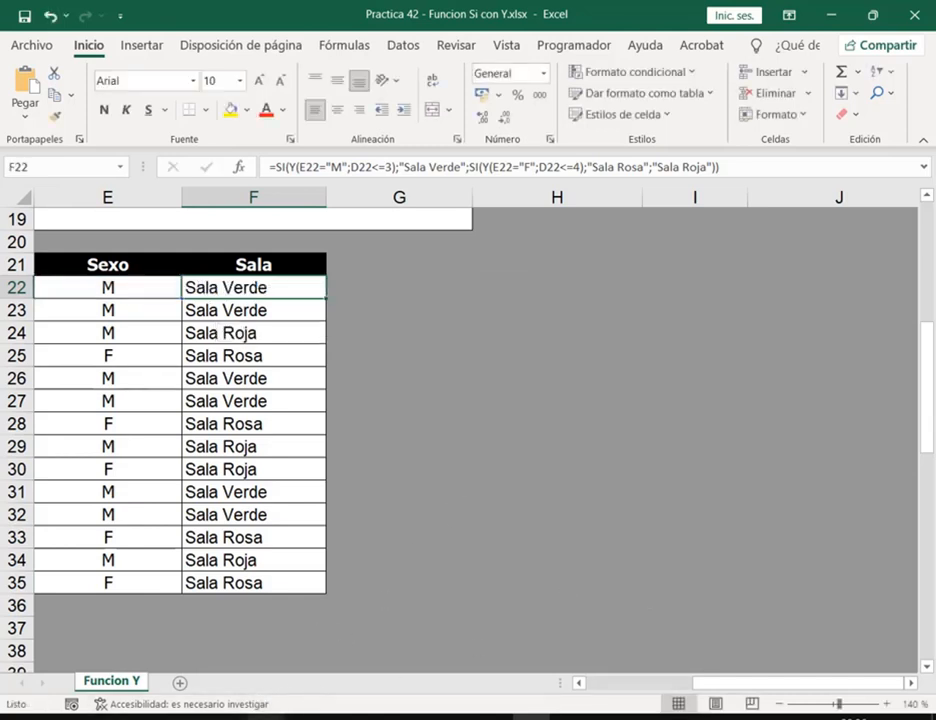
- Switch to the Google Meet call in Chrome and read the chat messages
left_click(268, 716)
left_click(182, 654)
left_click(680, 169)
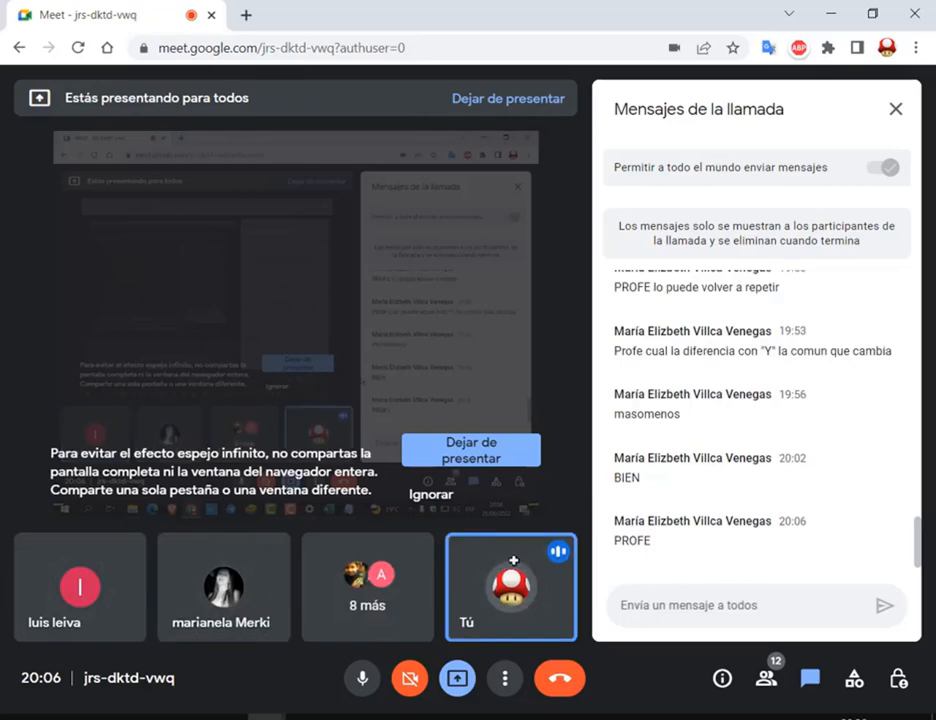
- Switch to the TP12 folder in Google Drive and look over its practice workbooks
mouse_move(268, 714)
left_click(300, 650)
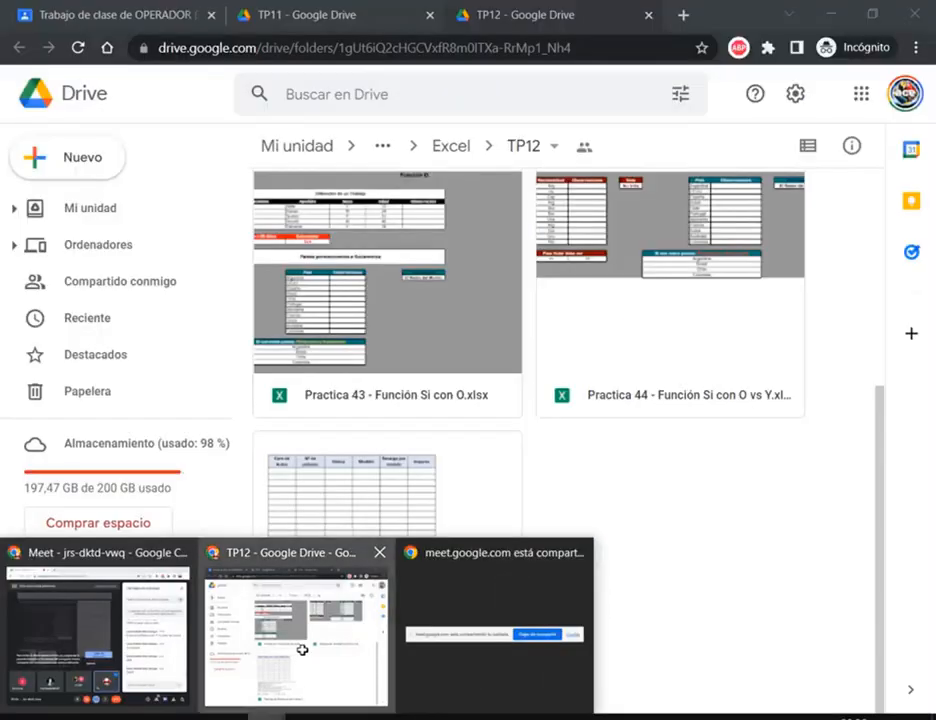
scroll(581, 435, "up", 2)
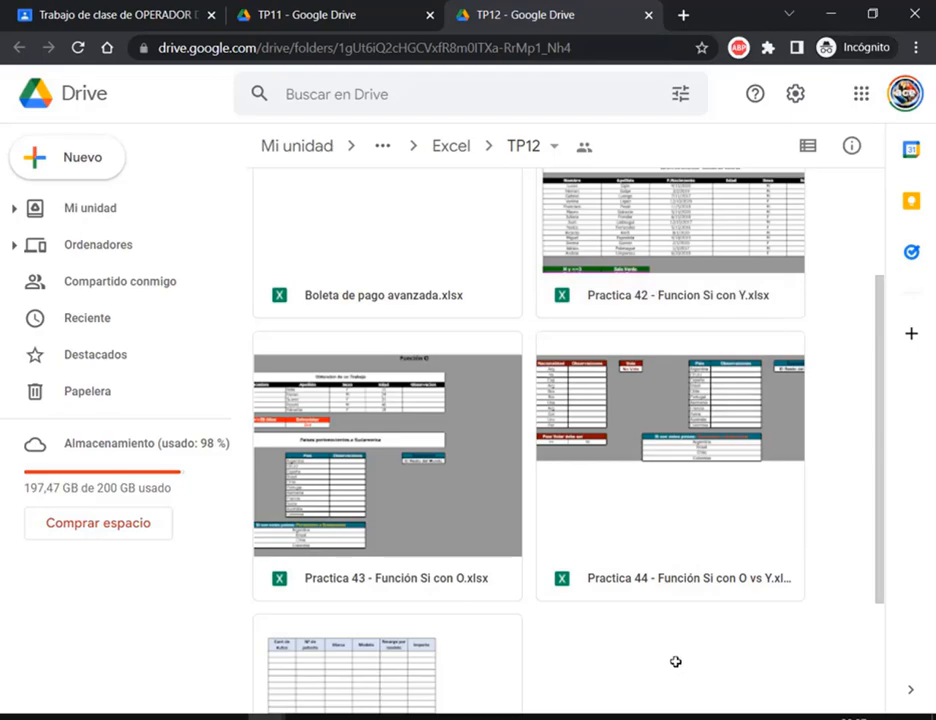
- Return to the Practica 42 workbook in Excel and compare the Obs formula in E7 with the Sala formula in F22
left_click(534, 718)
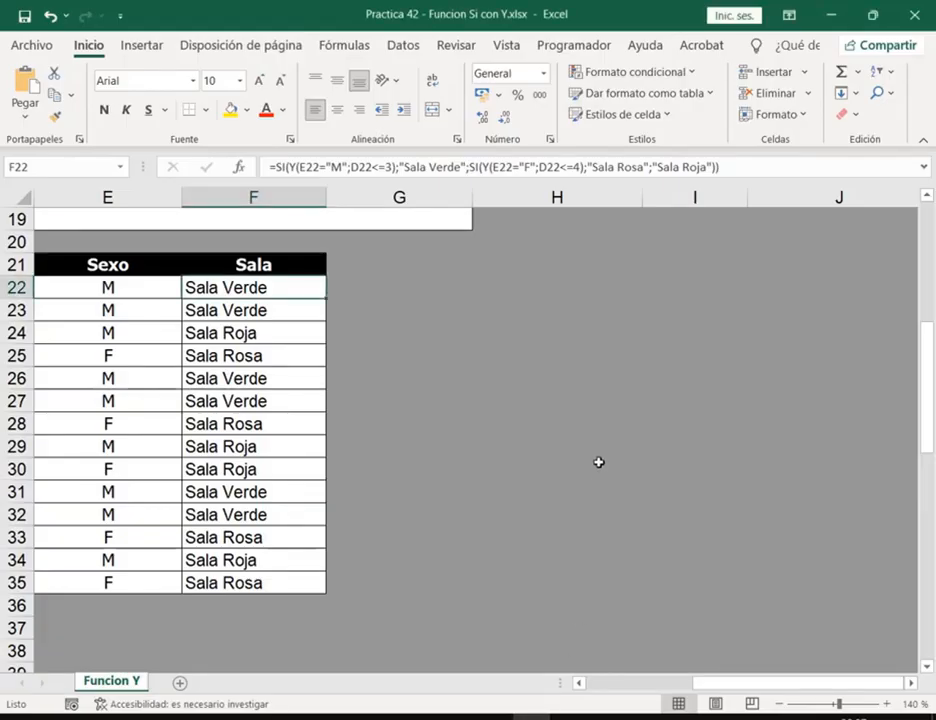
left_click_drag(754, 687, 724, 686)
left_click(778, 704)
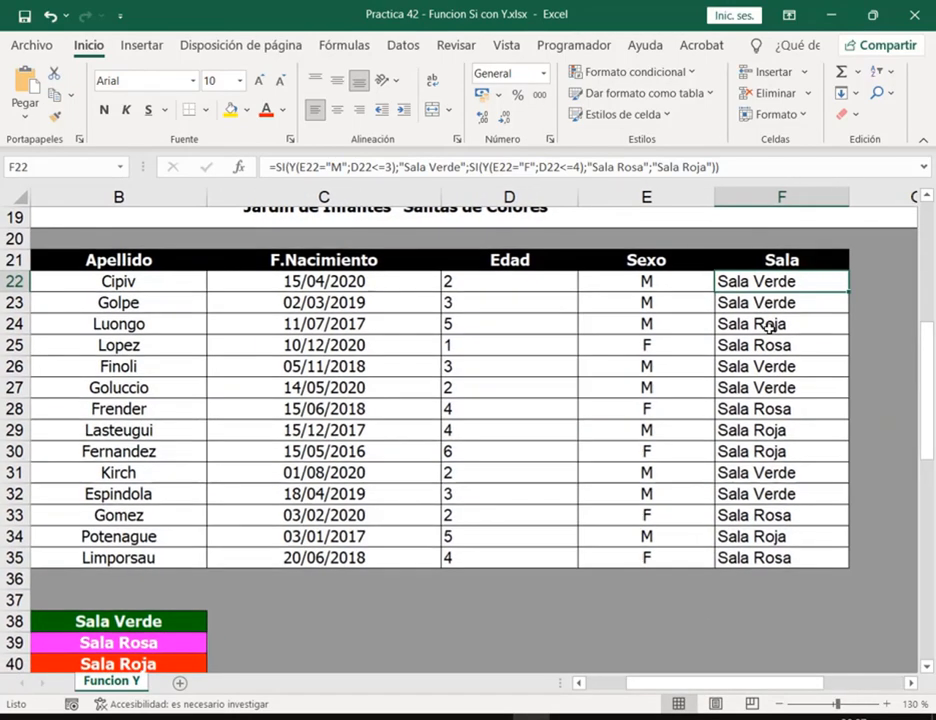
scroll(125, 609, "down", 1)
left_click_drag(161, 552, 196, 578)
scroll(379, 548, "up", 5)
scroll(379, 548, "up", 1)
left_click(586, 296)
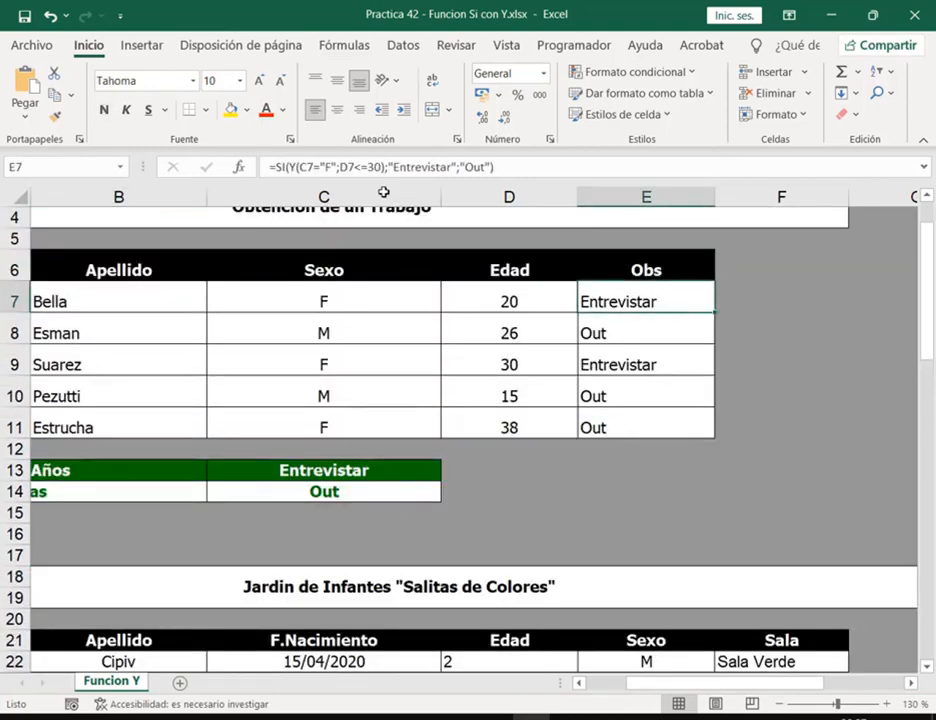
scroll(667, 414, "down", 4)
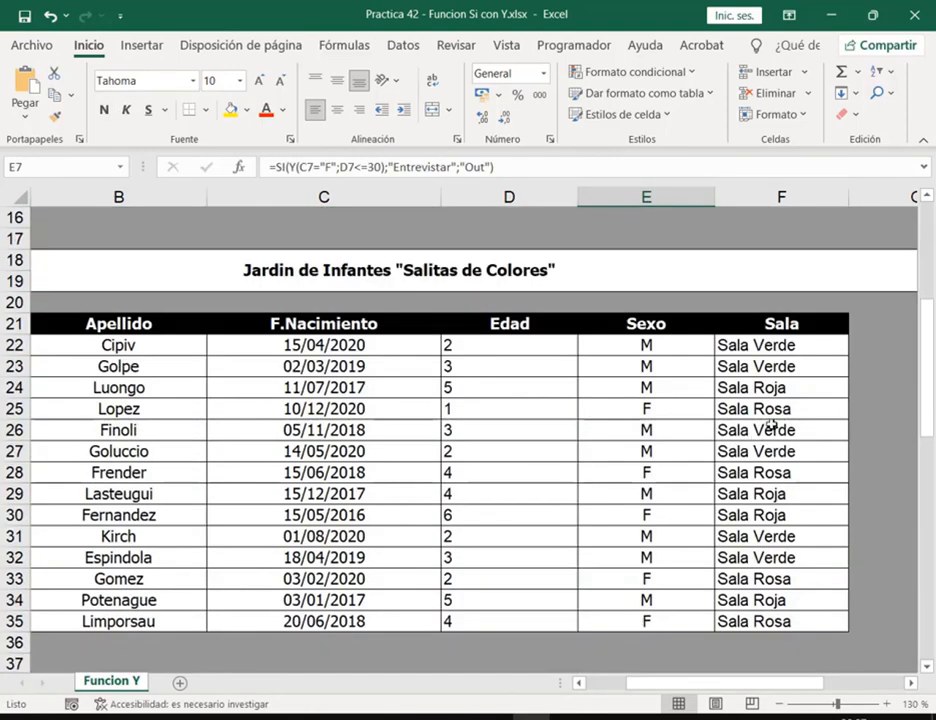
left_click(790, 344)
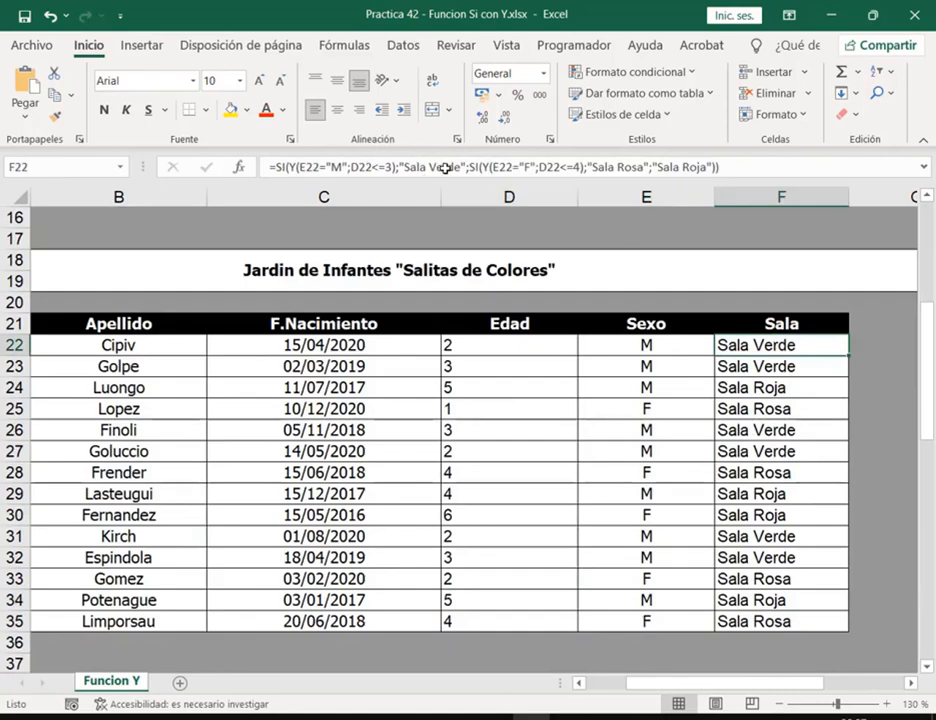
- Examine the "Compra de un campo" table's columns and the Interesado / No le Interesa criteria below it
scroll(628, 461, "down", 2)
scroll(628, 461, "down", 9)
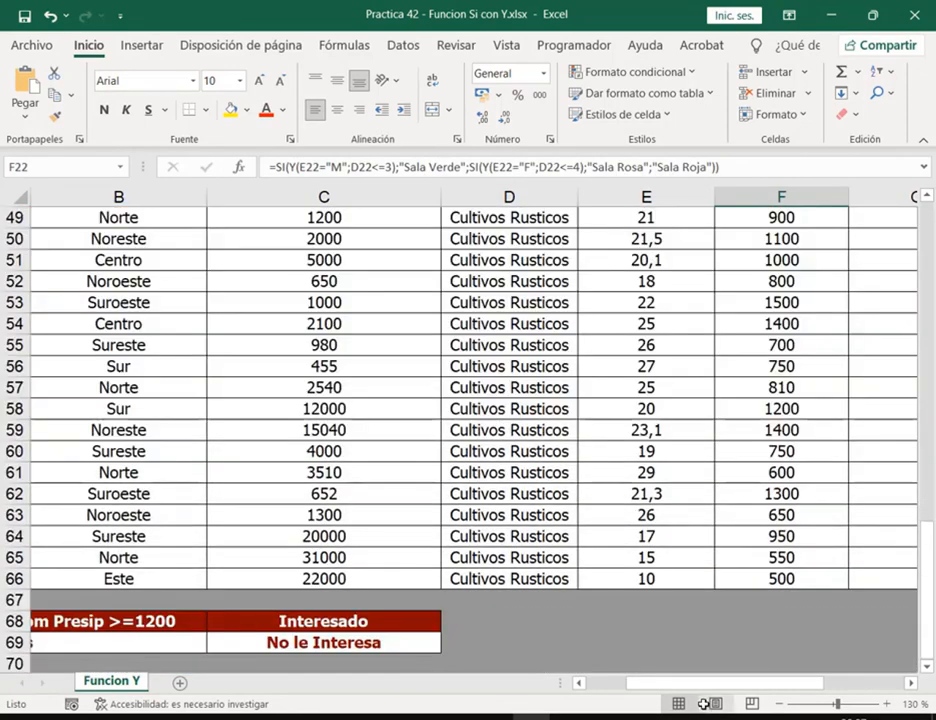
left_click(781, 704)
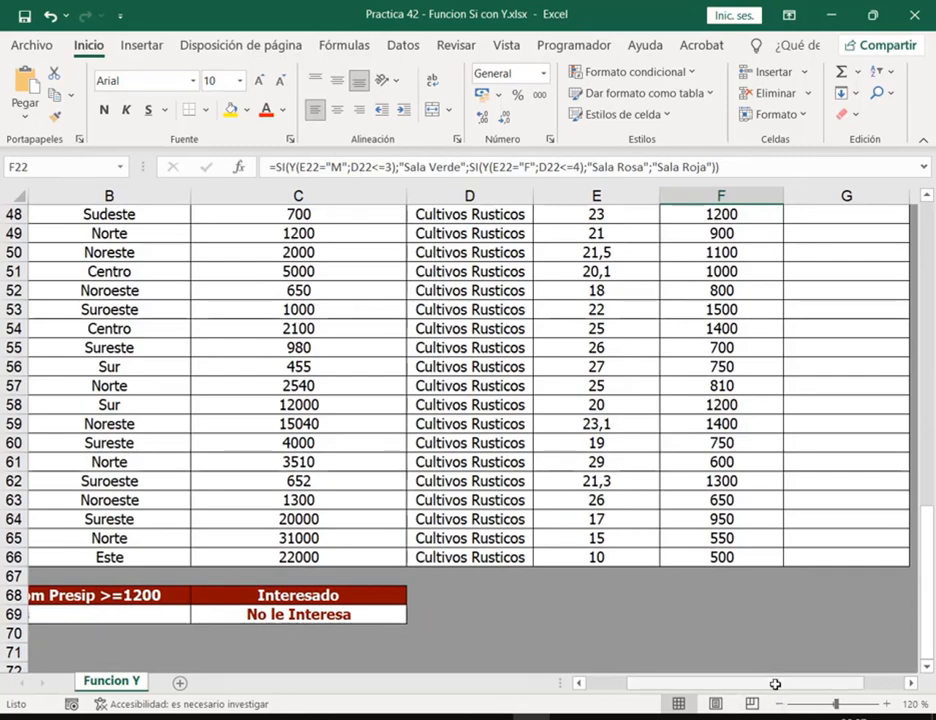
left_click_drag(776, 684, 766, 684)
scroll(767, 582, "up", 2)
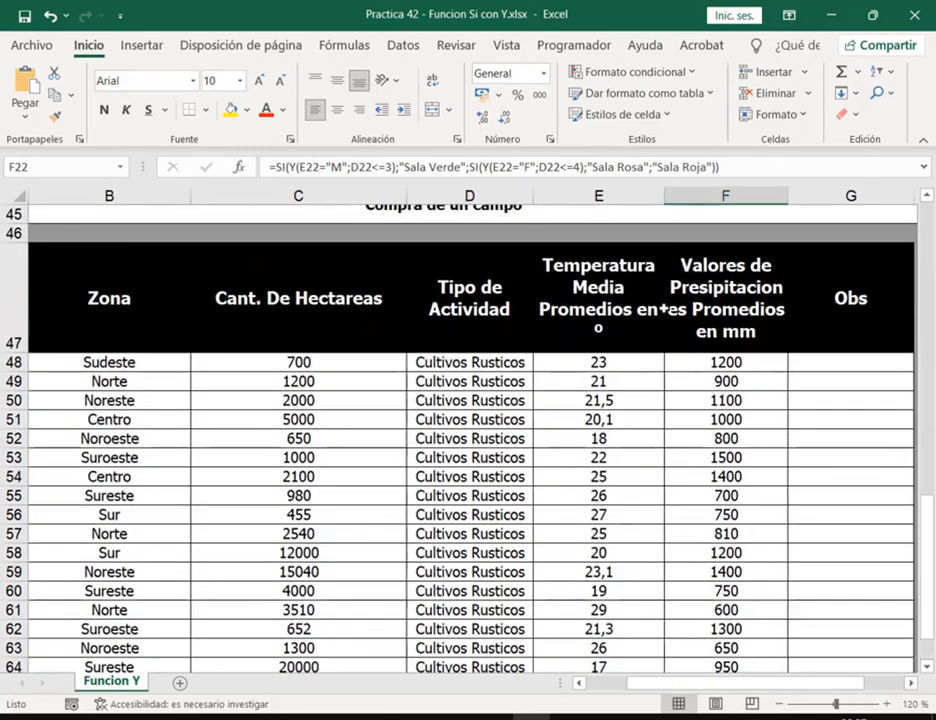
scroll(660, 400, "down", 4)
left_click_drag(740, 679, 649, 683)
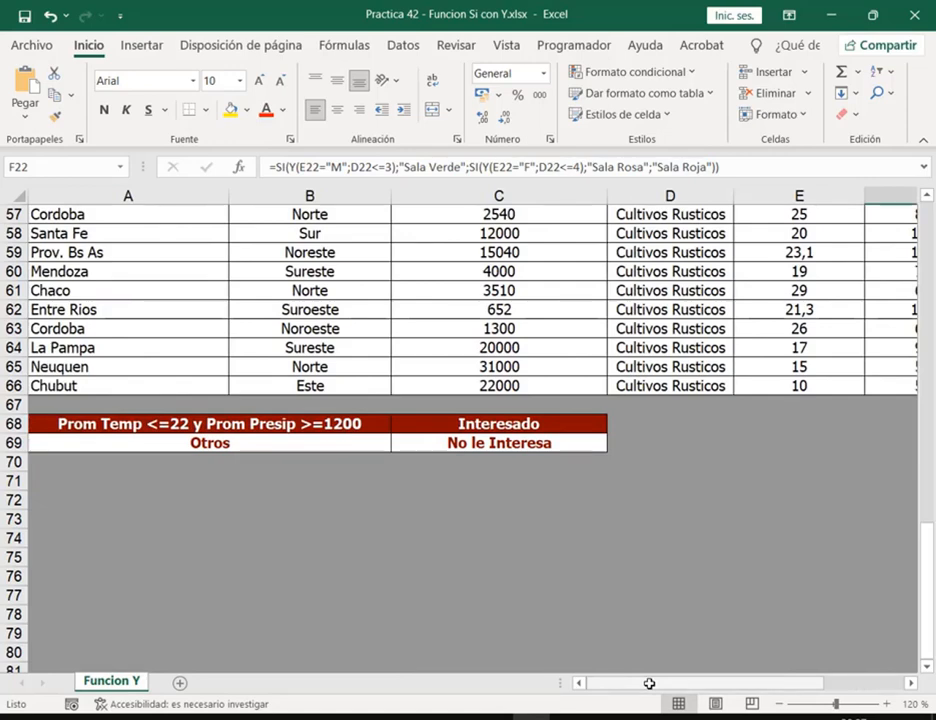
scroll(649, 683, "up", 2)
scroll(313, 617, "up", 1)
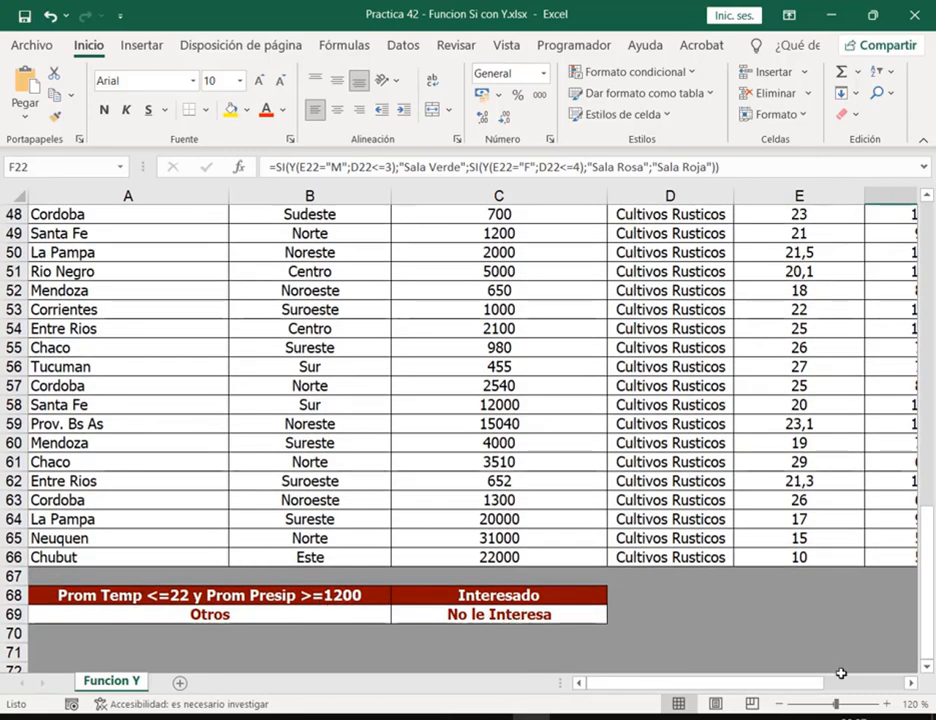
scroll(702, 497, "up", 3)
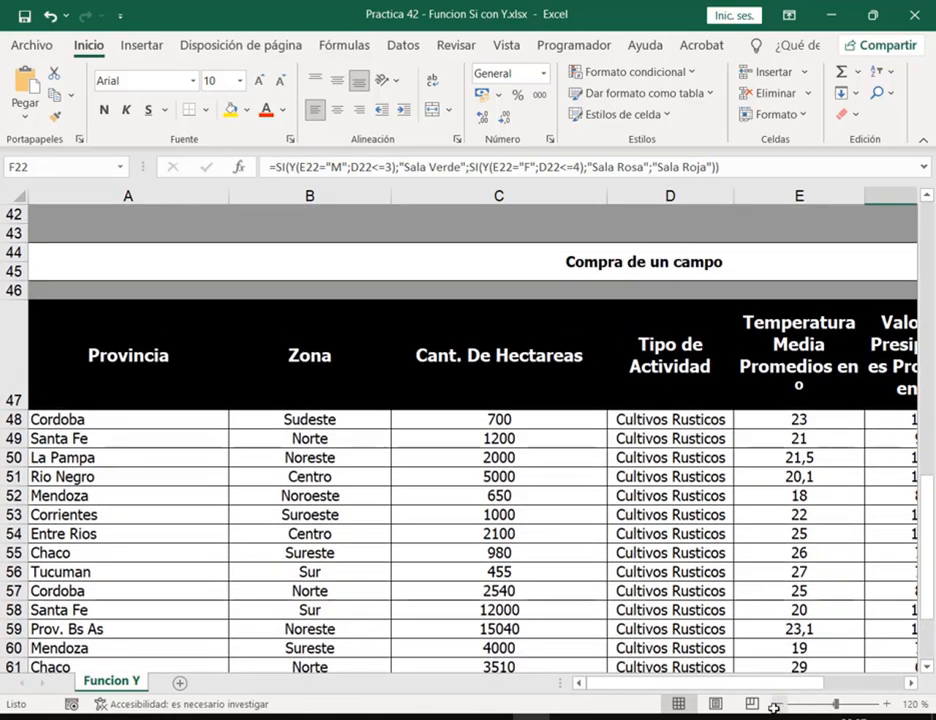
- View the field table together with its criteria at 100% zoom and examine the two conditions in row 68
scroll(667, 326, "down", 2)
scroll(777, 210, "down", 2)
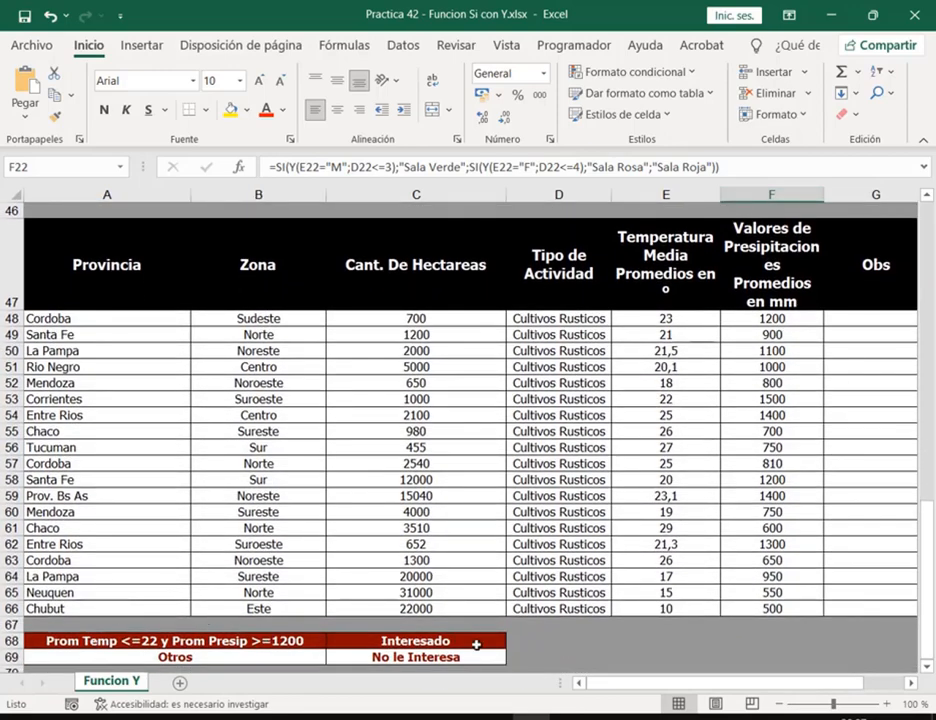
scroll(175, 600, "down", 1)
scroll(170, 580, "up", 1)
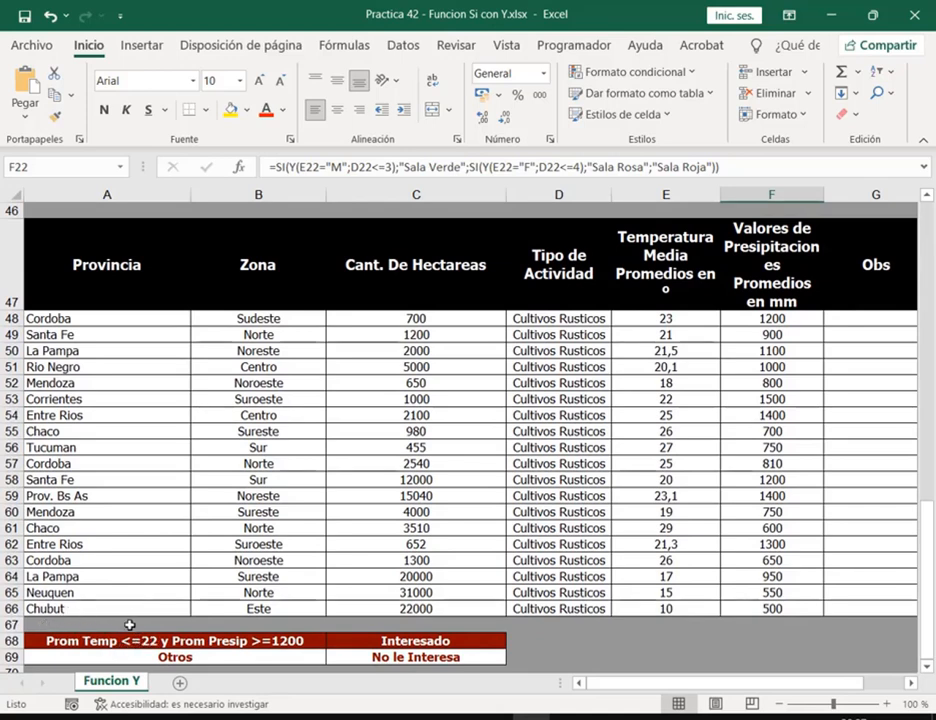
mouse_move(40, 628)
left_mouse_down()
mouse_move(104, 632)
mouse_move(157, 651)
mouse_move(251, 642)
mouse_move(318, 650)
left_mouse_up()
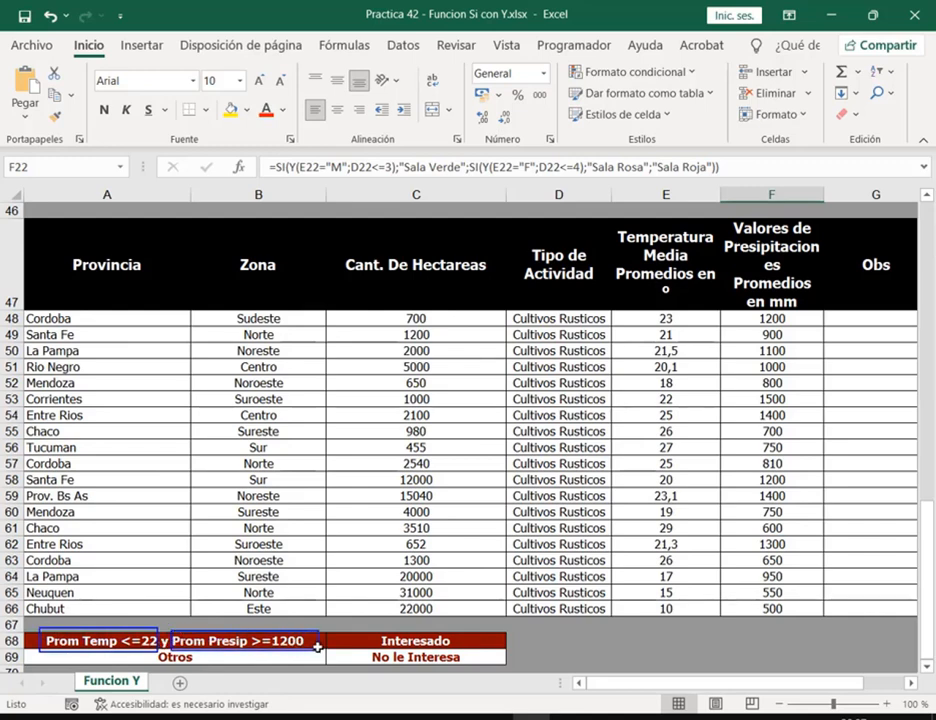
mouse_move(378, 633)
left_mouse_down()
mouse_move(471, 657)
mouse_move(453, 659)
mouse_move(456, 648)
left_mouse_up()
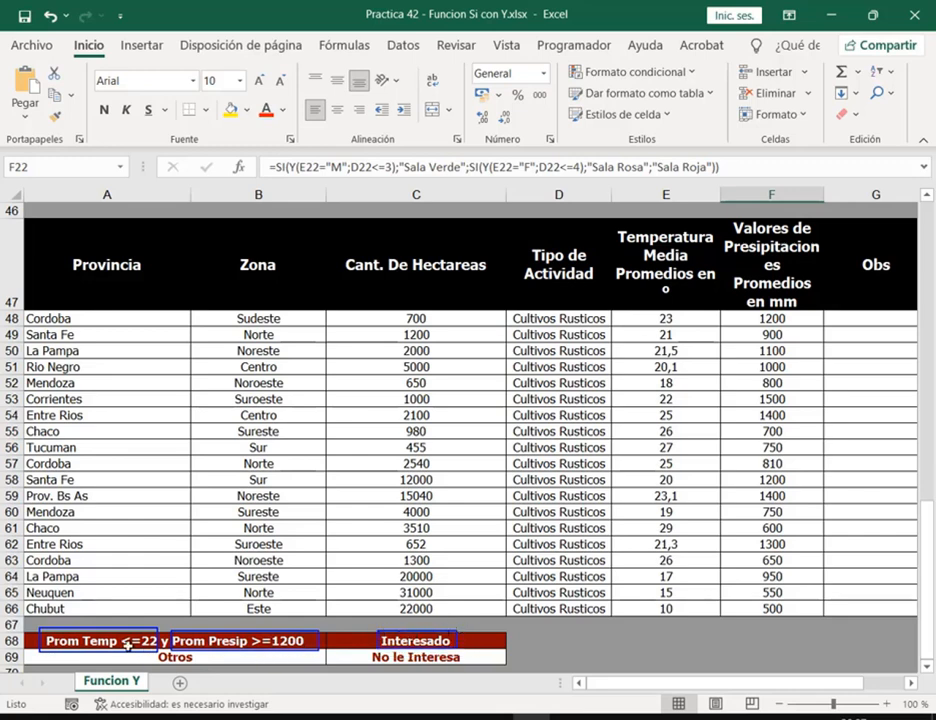
key("Escape")
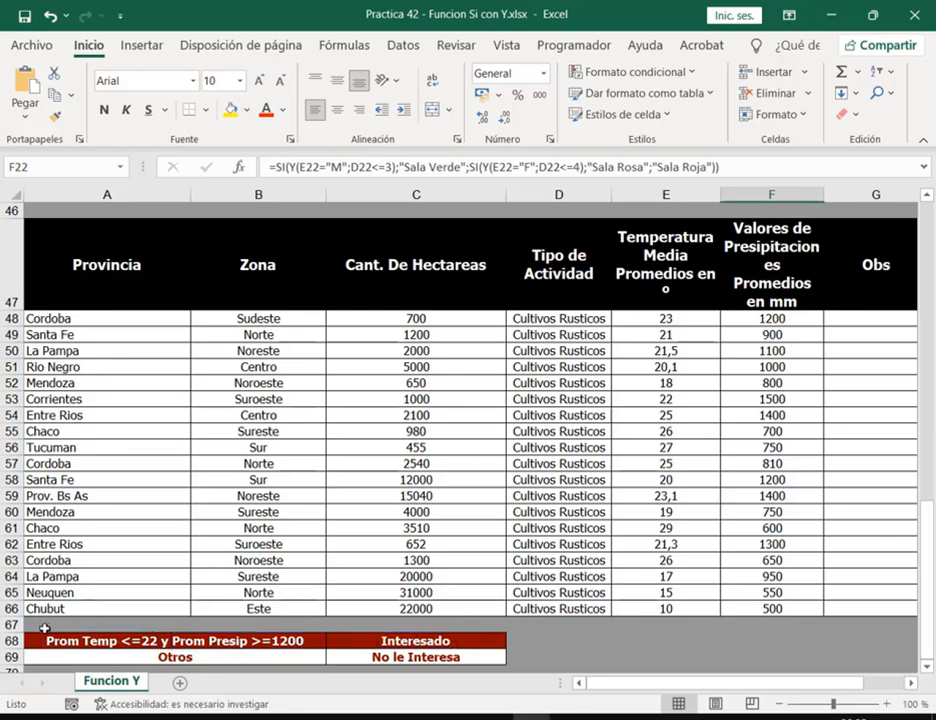
mouse_move(44, 628)
left_mouse_down()
mouse_move(303, 639)
mouse_move(310, 652)
left_mouse_up()
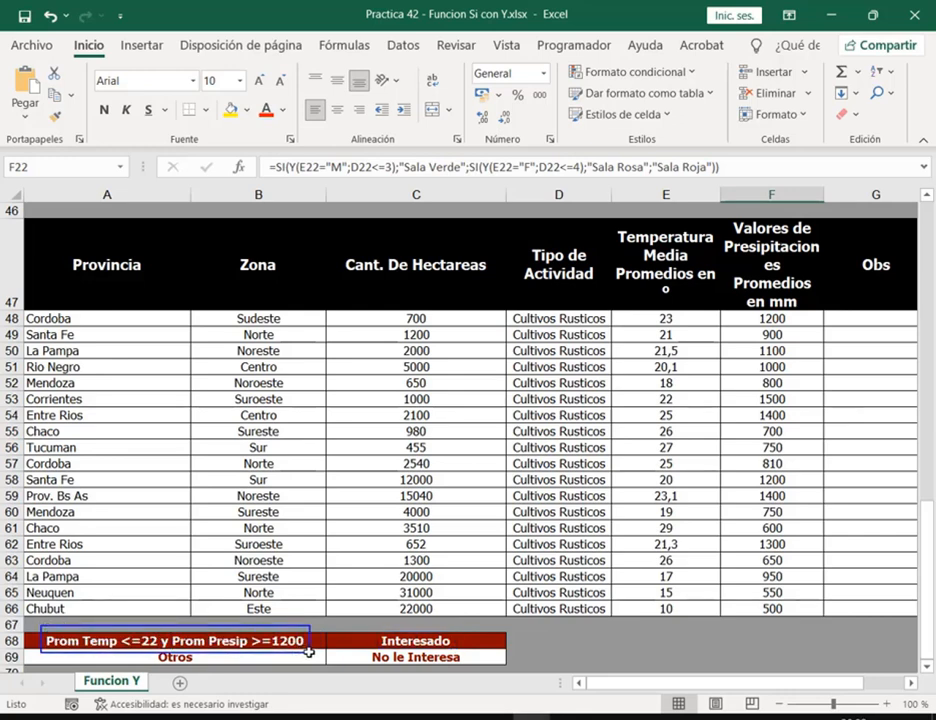
left_click_drag(551, 646, 463, 657)
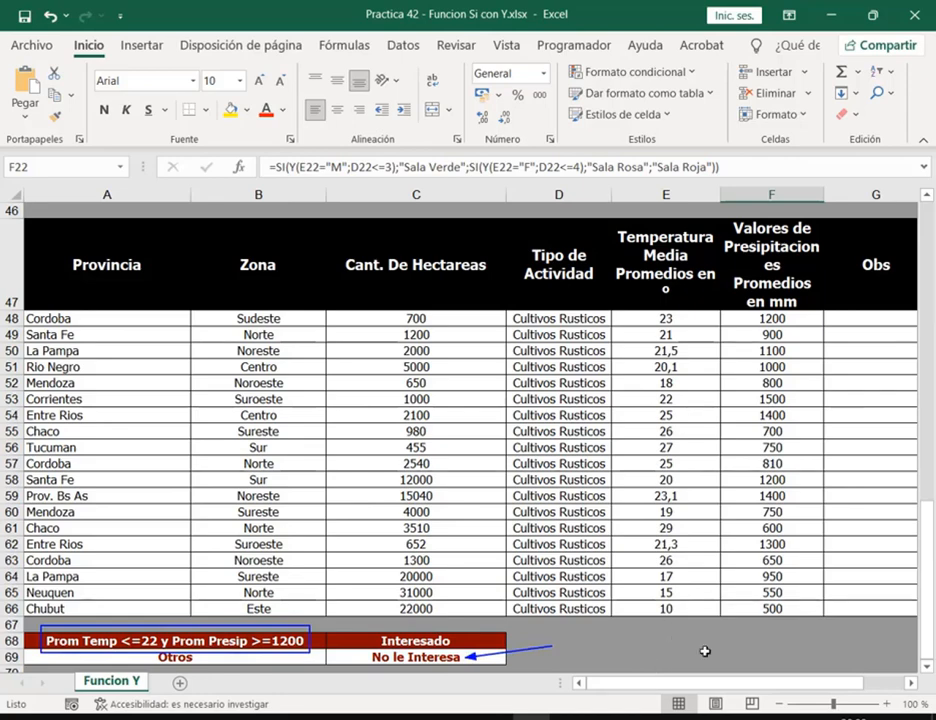
key("Escape")
- Switch to Notepad and replace the three lines below the SI(Y()) syntax with "Si el Prom Temp menor e igual a 22 y"
key("alt+Tab")
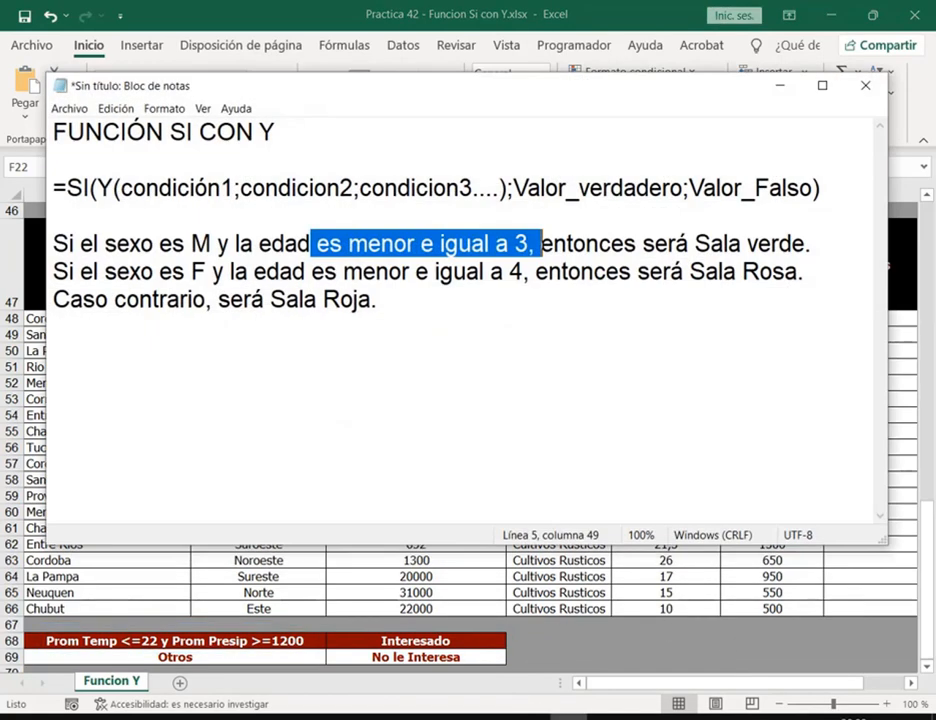
left_click_drag(427, 316, 3, 245)
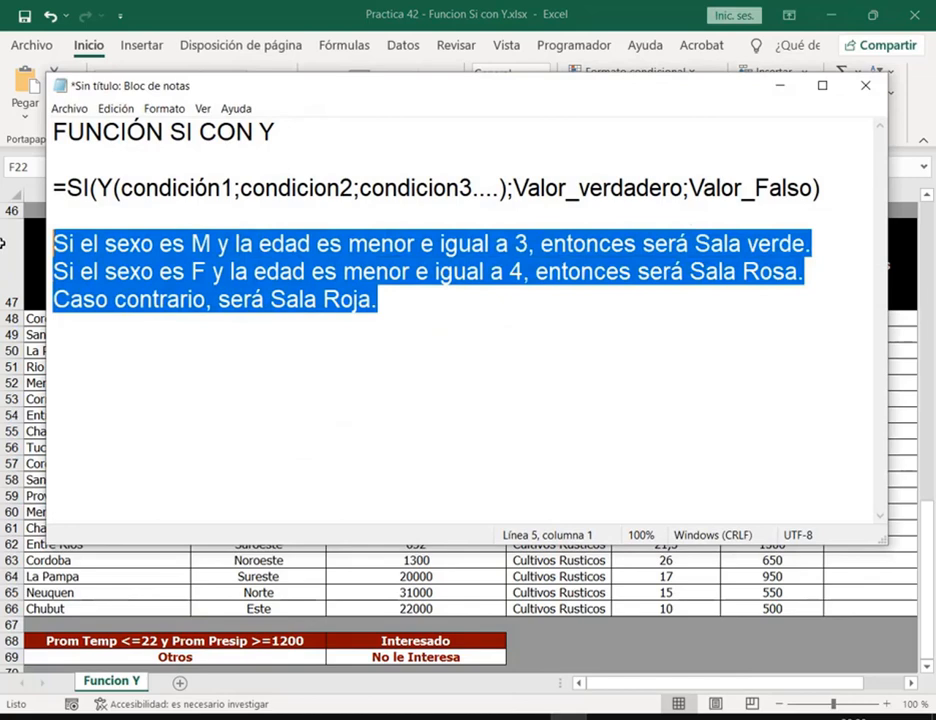
type("Si e")
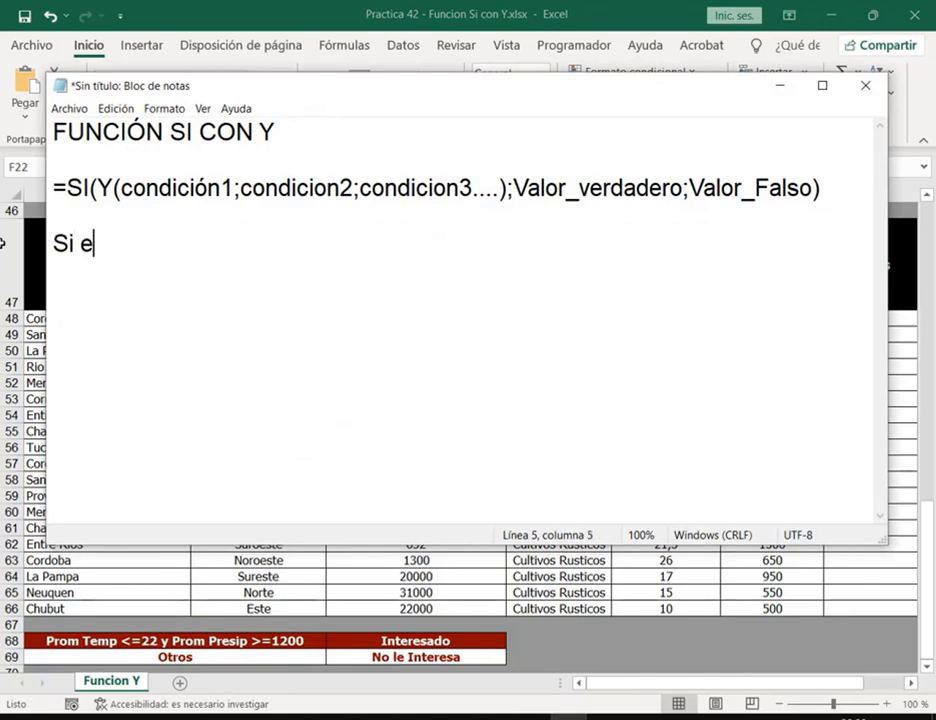
type("l Prom ")
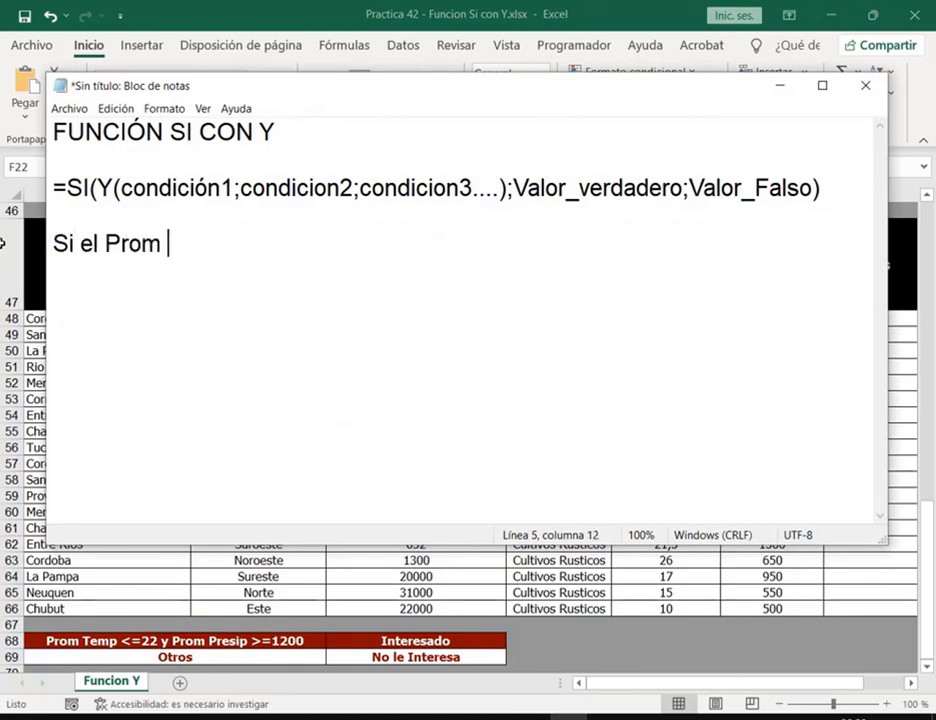
type("Temp <")
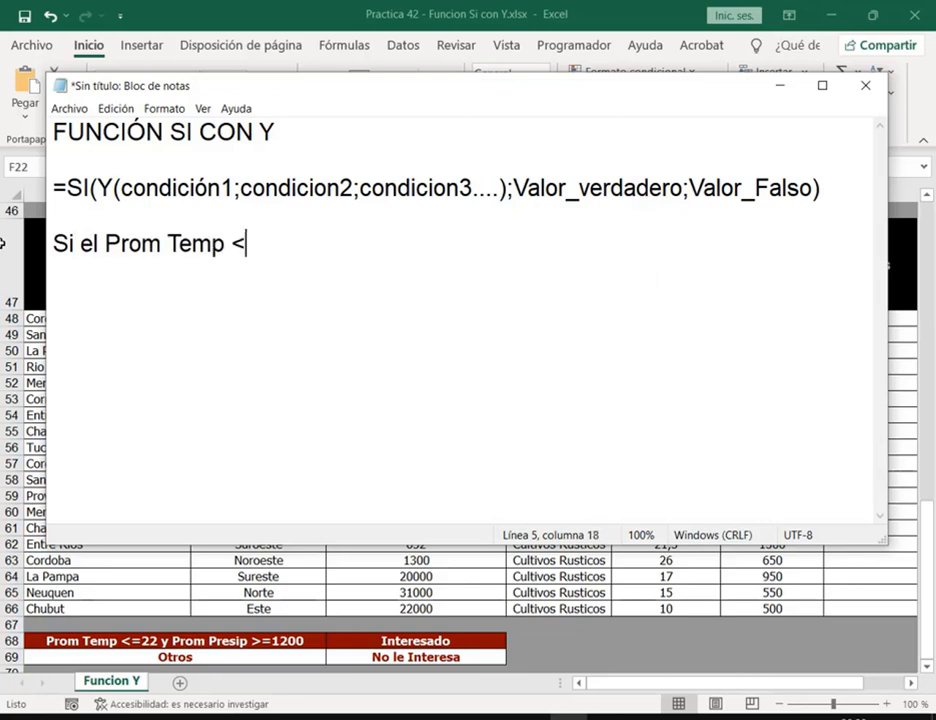
key("BackSpace")
type("menor e igu")
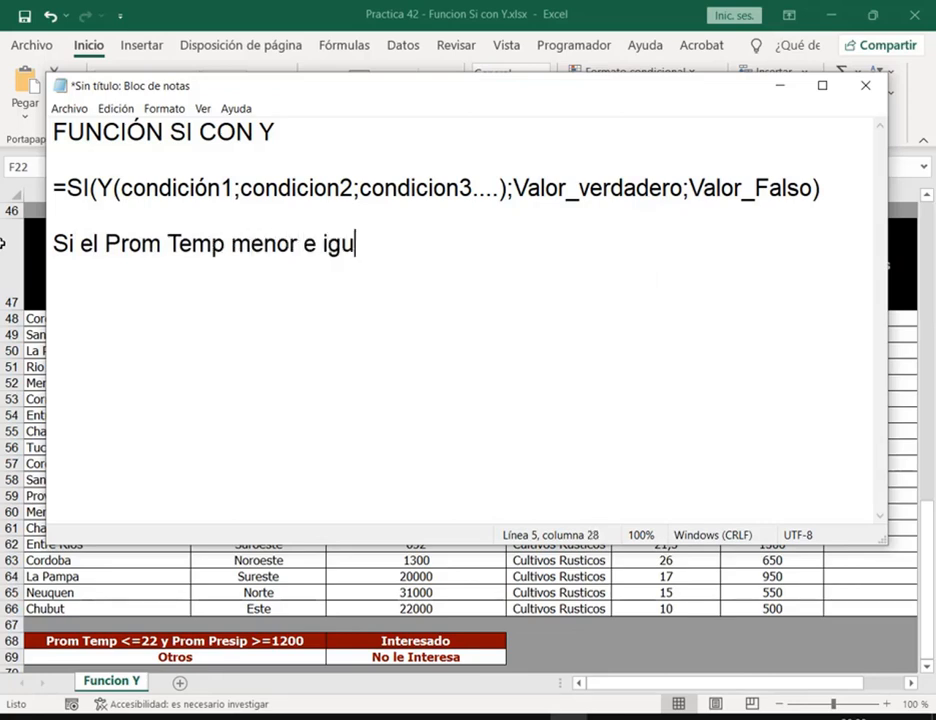
type("al a 22 y")
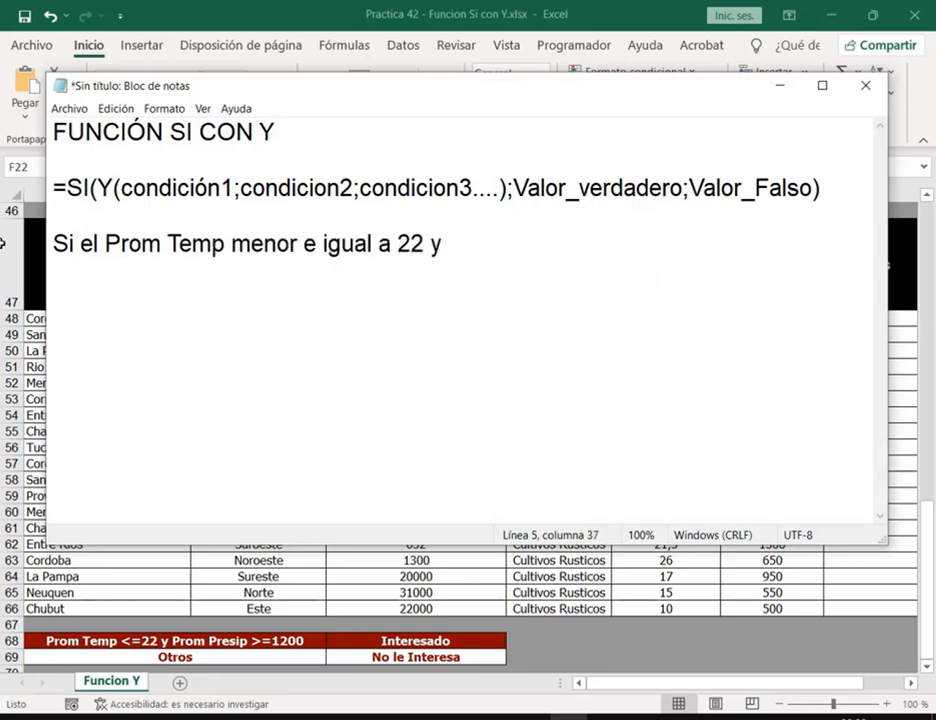
- Continue the condition sentence with "el Prom Presip mayor e igual a 1200,"
type(" el Prom P")
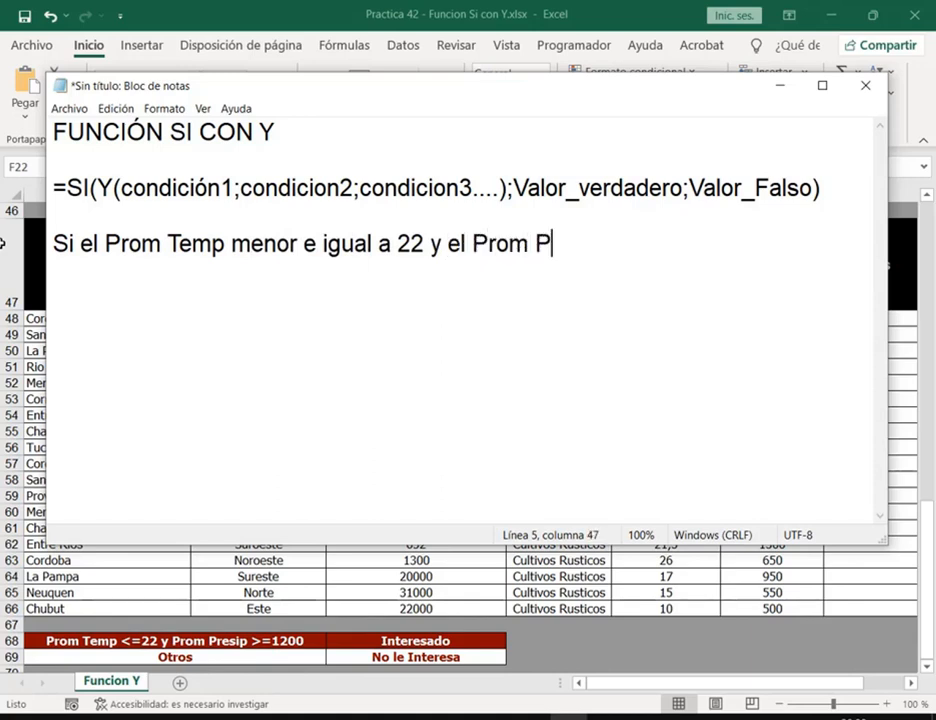
type("resip")
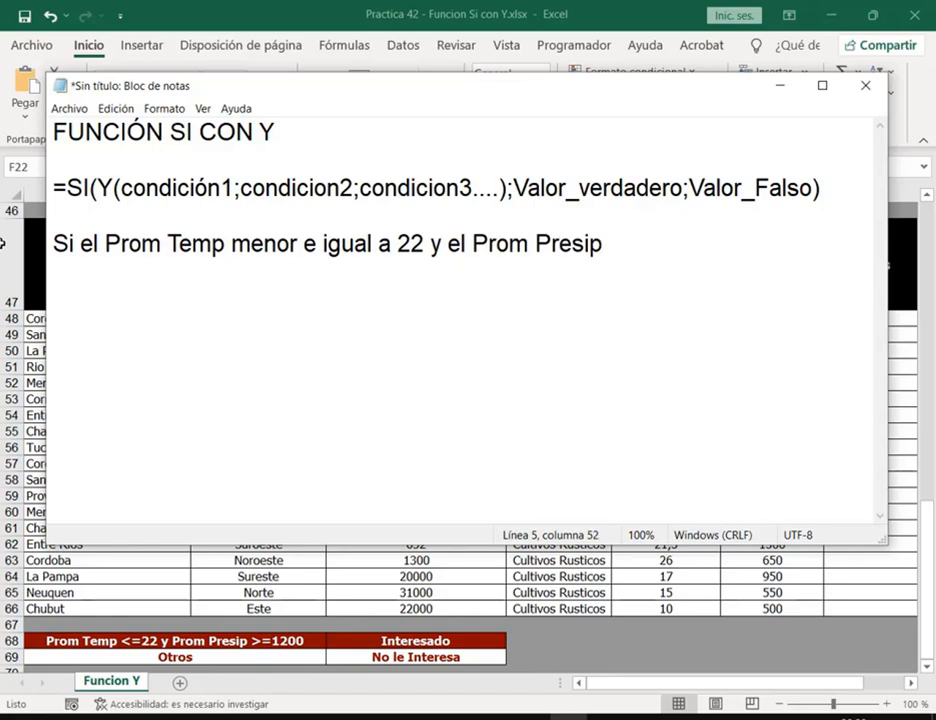
type(" mayor e igua")
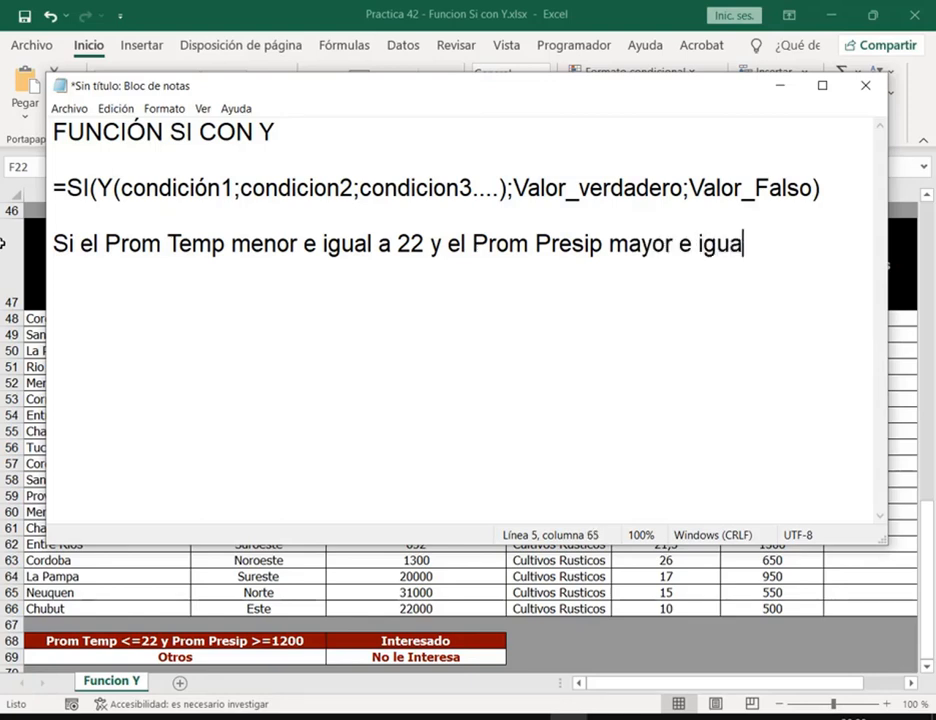
type("l a 1200,")
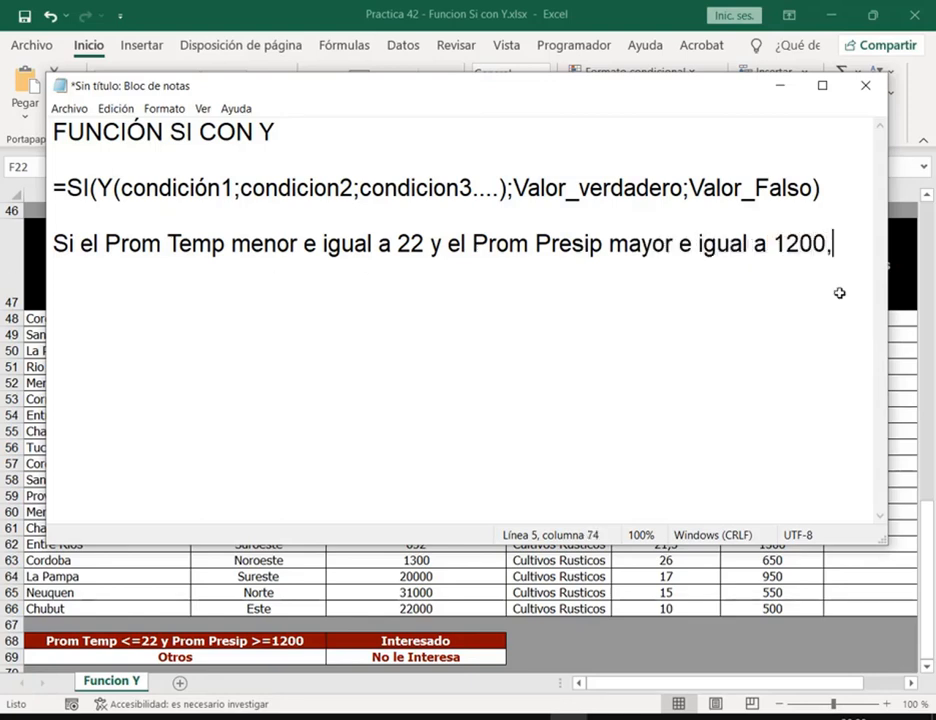
- Widen the note window to the full screen width and end the condition sentence with "entonces interesado."
left_click_drag(891, 281, 935, 284)
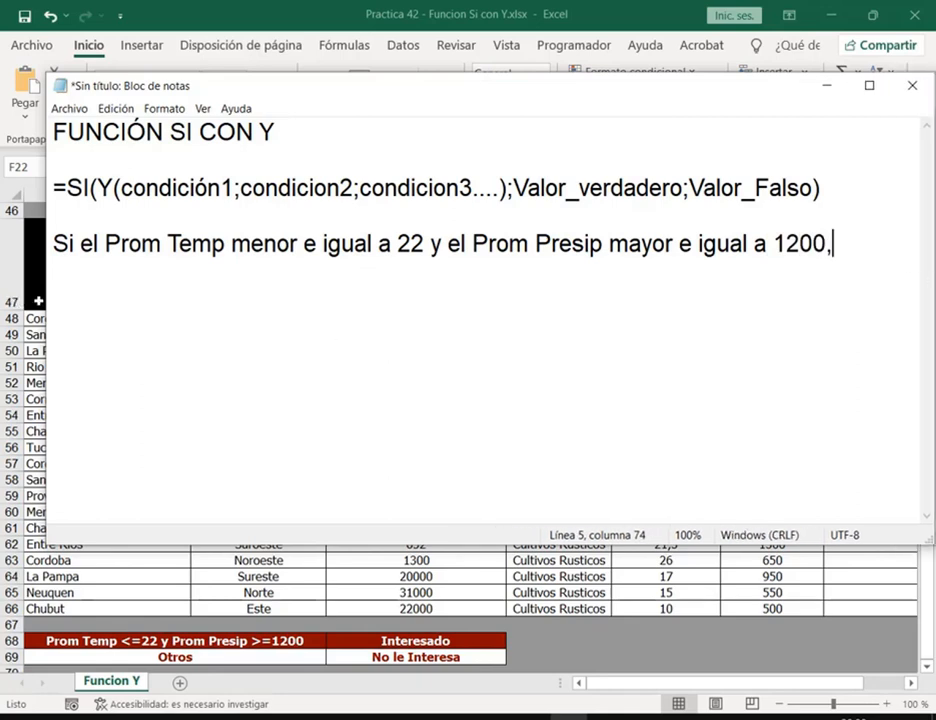
left_click_drag(46, 302, 0, 302)
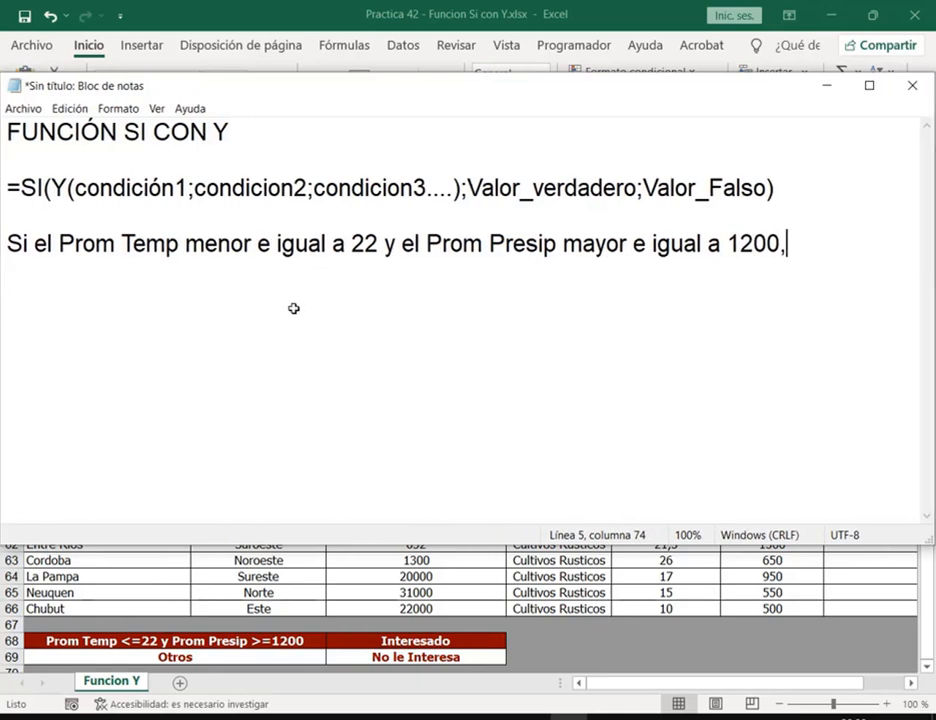
type("entonces inte")
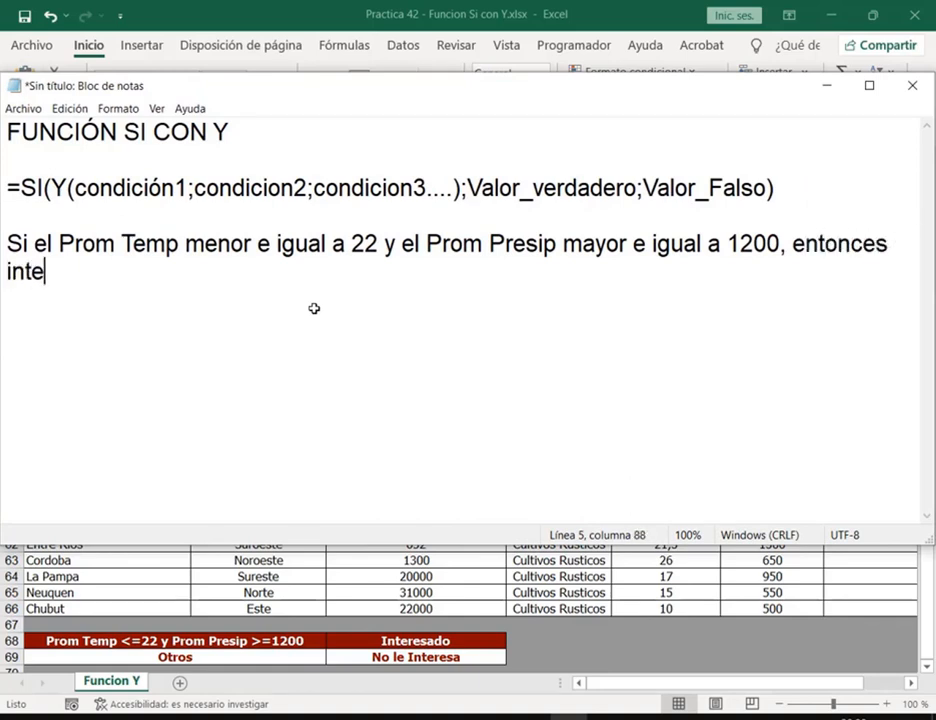
type("resado.")
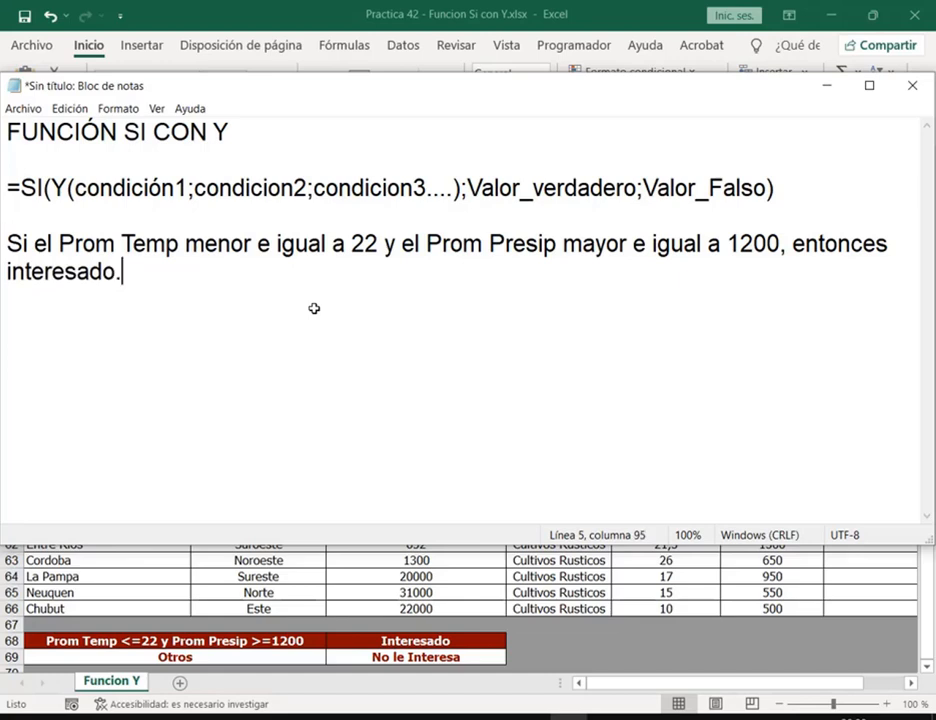
- Add a new line below the condition reading "Caso contrario, no le interesa."
key("Return")
type("Caso contrario")
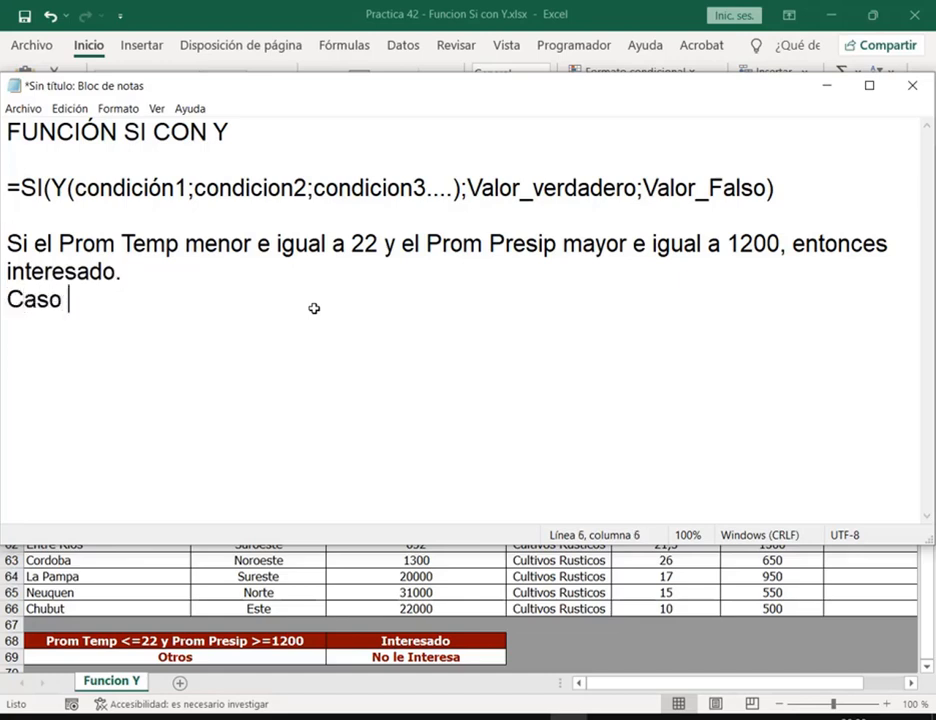
type(", n")
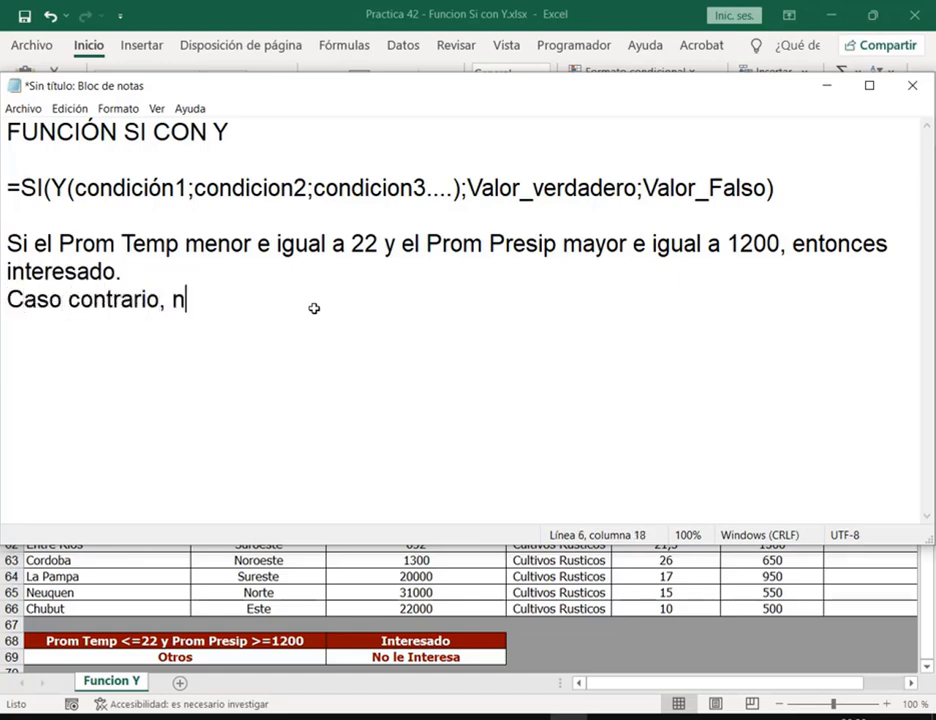
type("o le inte")
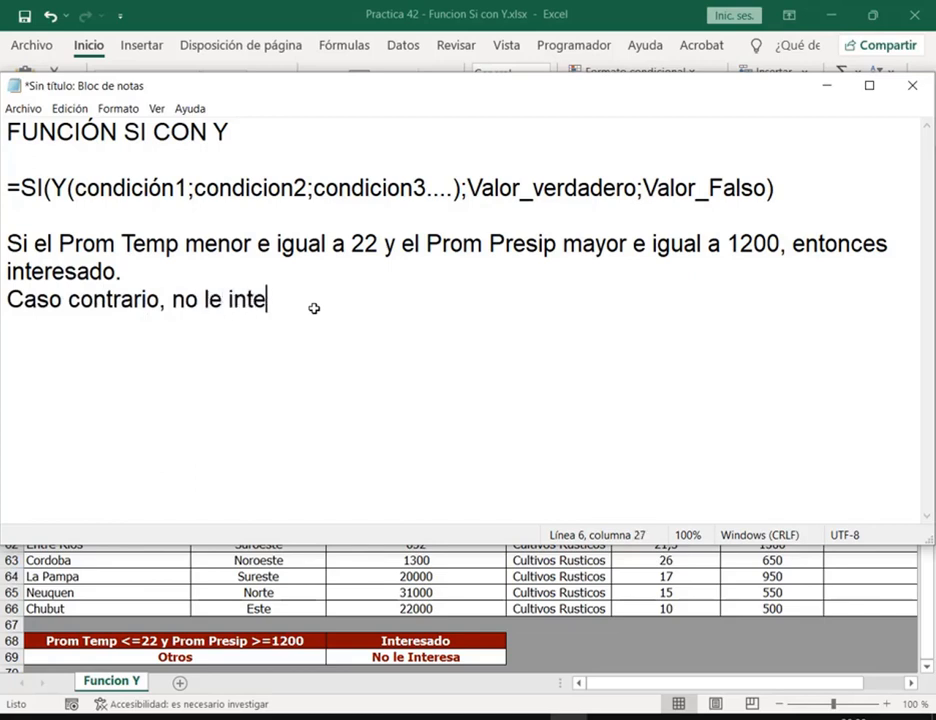
type("resa.")
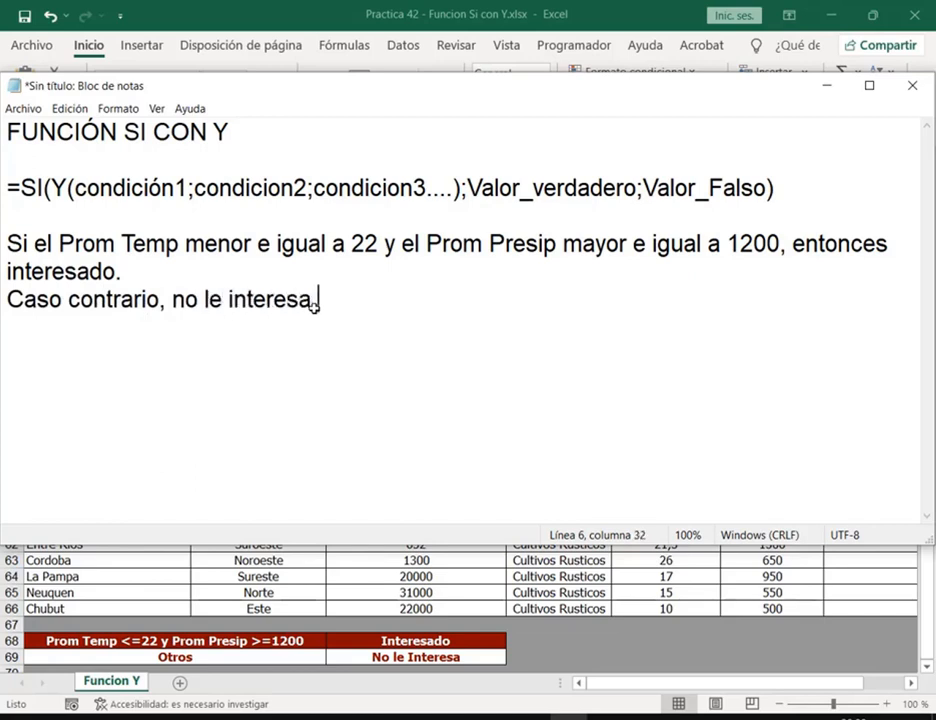
- Capitalize the first letter of both outcomes in the note, giving "No le interesa" and "Interesado"
key("ctrl+Left")
key("ctrl+Left")
key("ctrl+Left")
key("ctrl+Left")
key("Delete")
type("N")
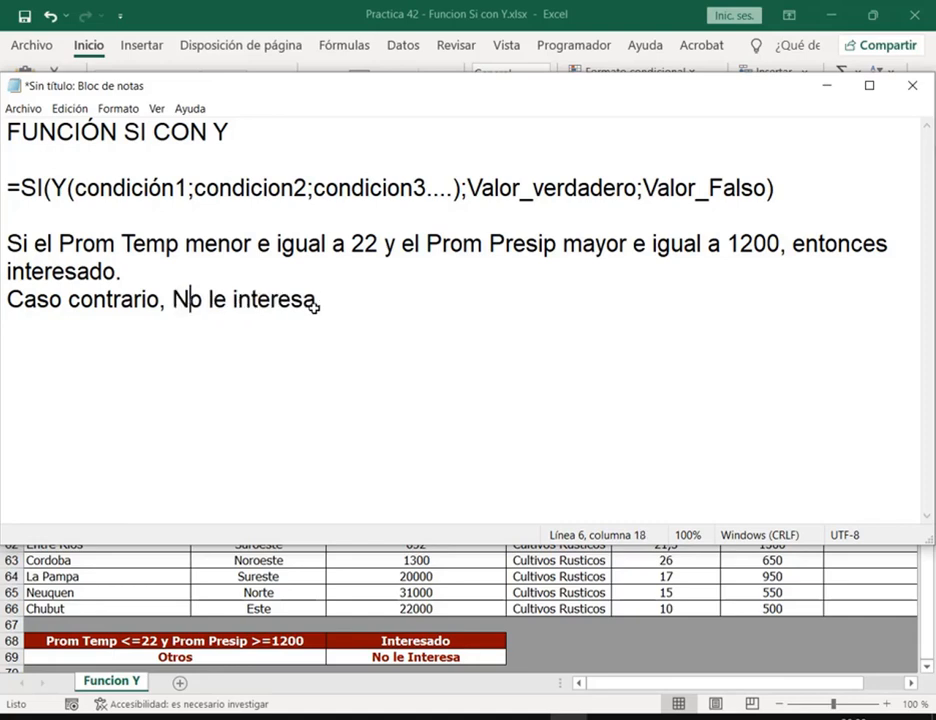
key("Home")
key("Right")
key("BackSpace")
type("I")
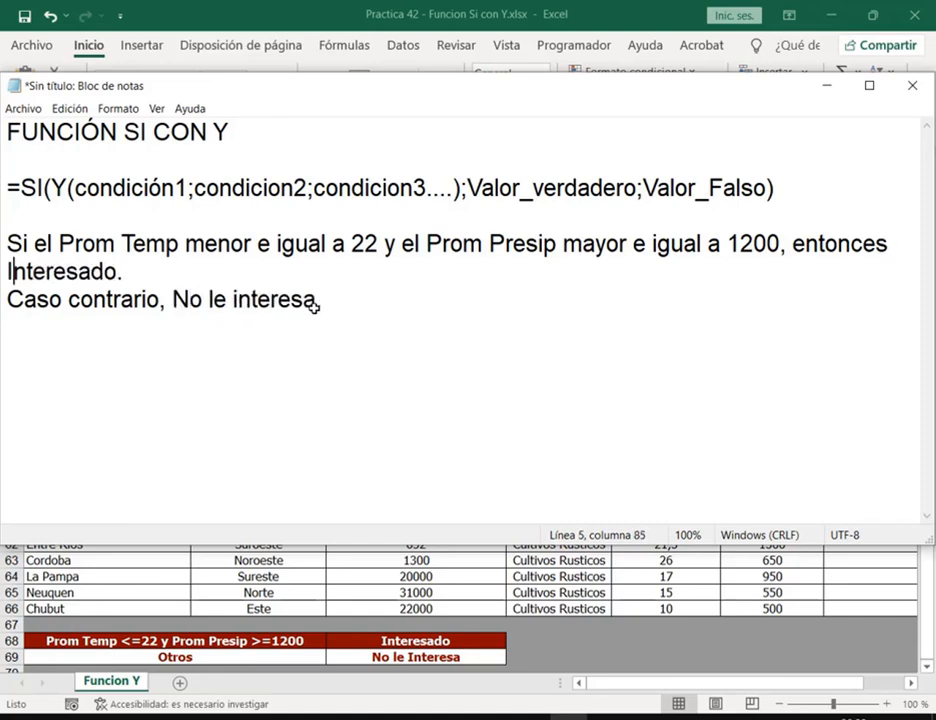
left_click(389, 309)
mouse_move(55, 228)
left_mouse_down()
mouse_move(155, 230)
mouse_move(184, 263)
mouse_move(334, 265)
mouse_move(380, 260)
mouse_move(375, 246)
mouse_move(397, 276)
left_mouse_up()
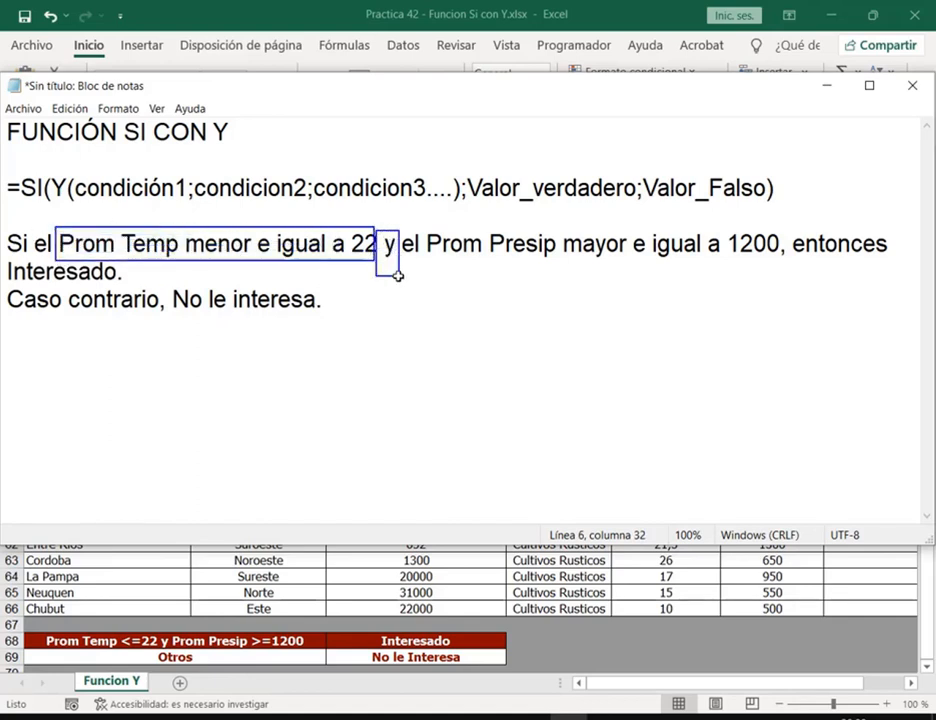
mouse_move(426, 226)
left_mouse_down()
mouse_move(472, 254)
mouse_move(623, 267)
mouse_move(775, 250)
mouse_move(786, 260)
left_mouse_up()
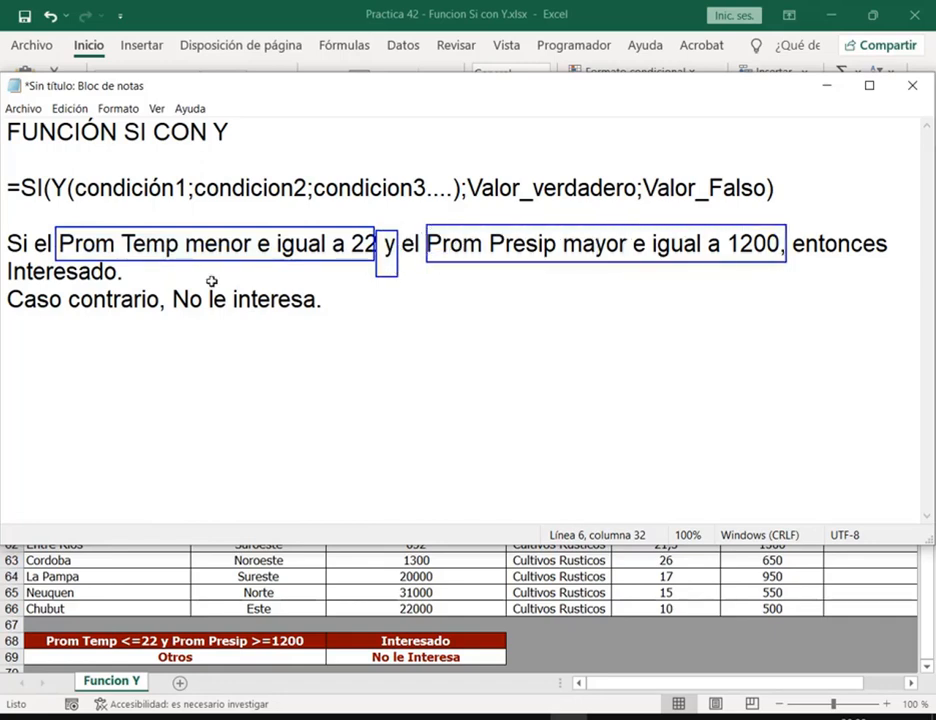
key("Escape")
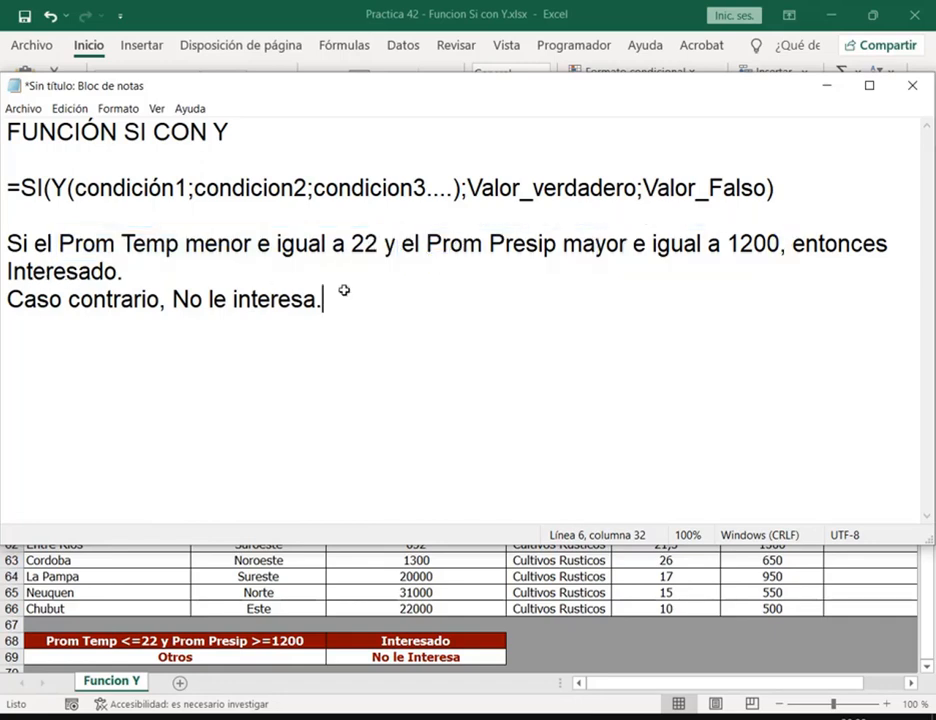
- Minimize the note and start the nested formula "=SI(Y(" in G48, the first cell of the Obs column
left_click(827, 86)
left_click(860, 318)
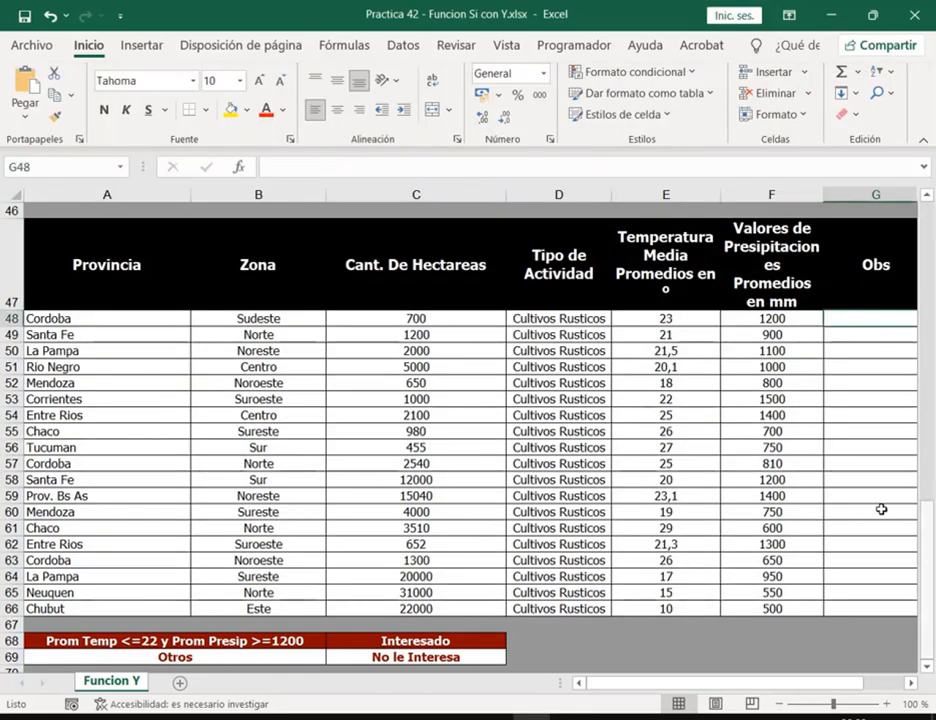
type("=")
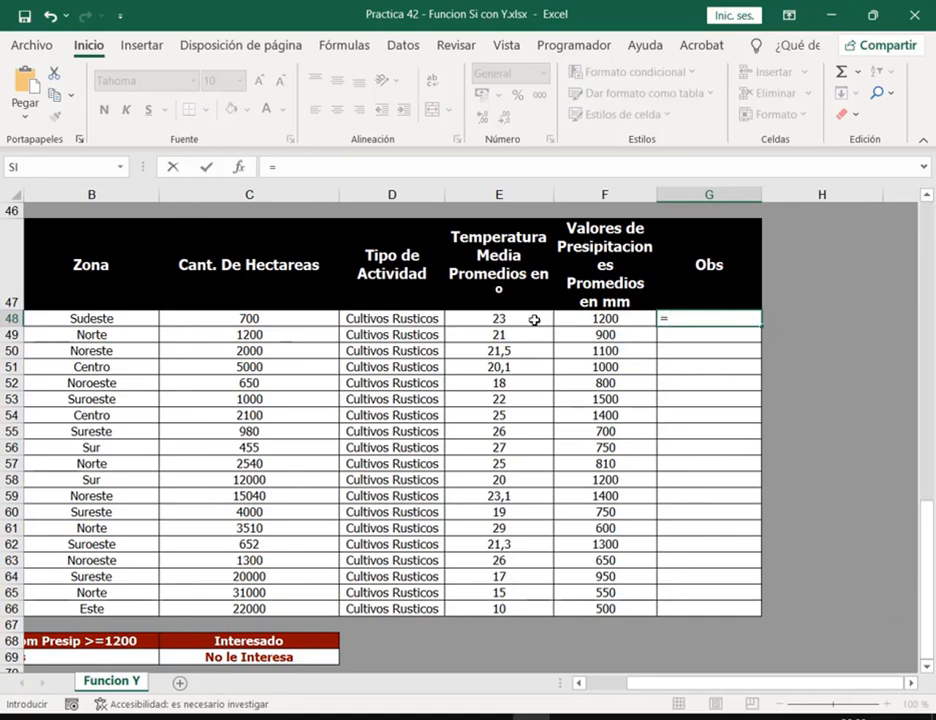
type("si")
key("BackSpace")
type("I")
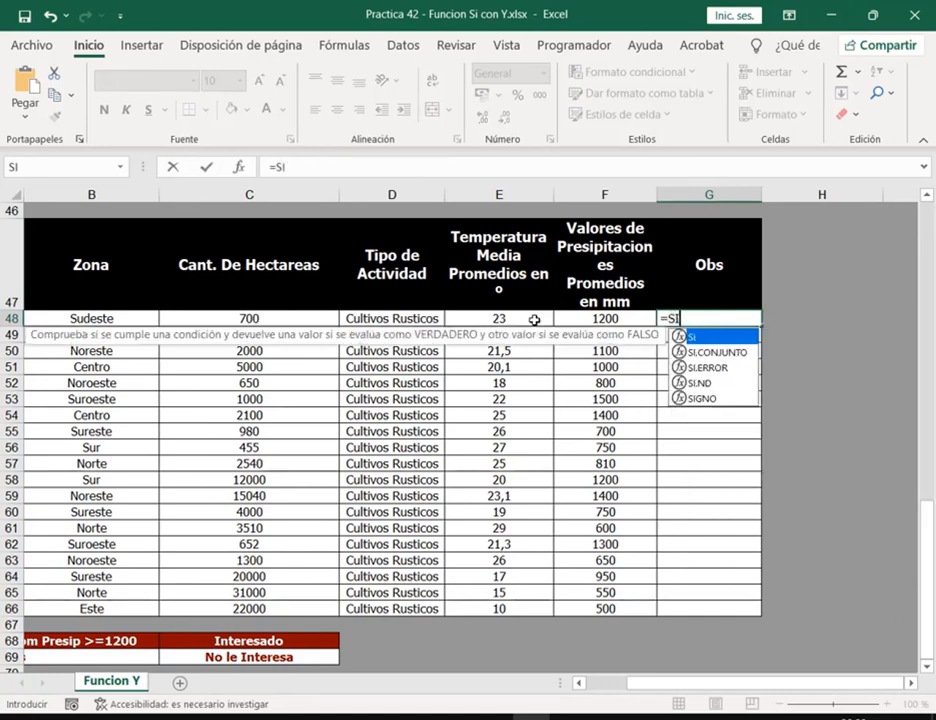
type("(U")
key("BackSpace")
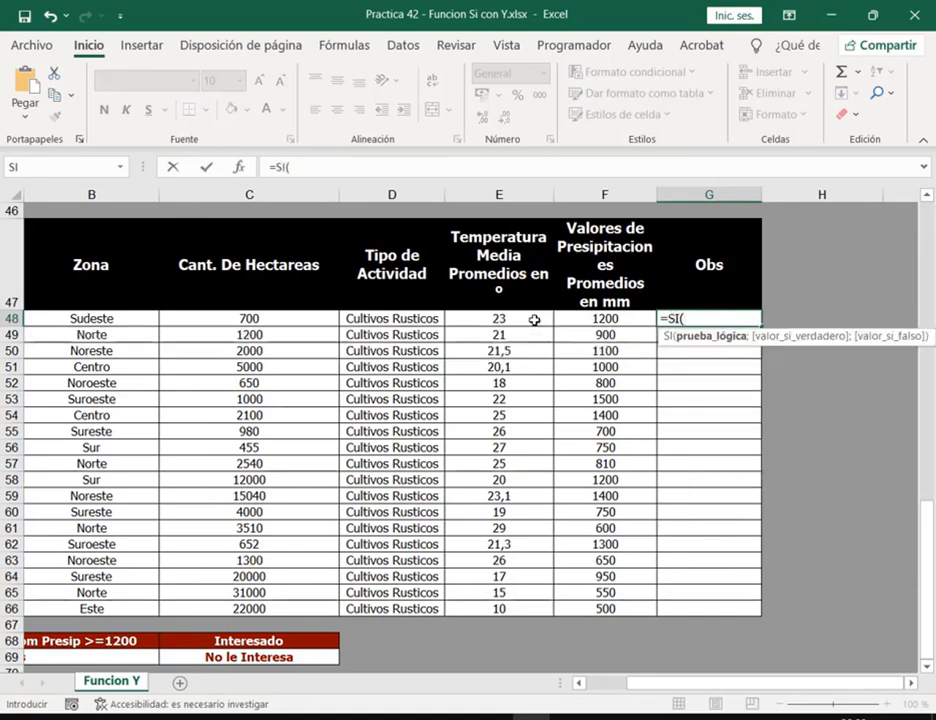
type("Y(")
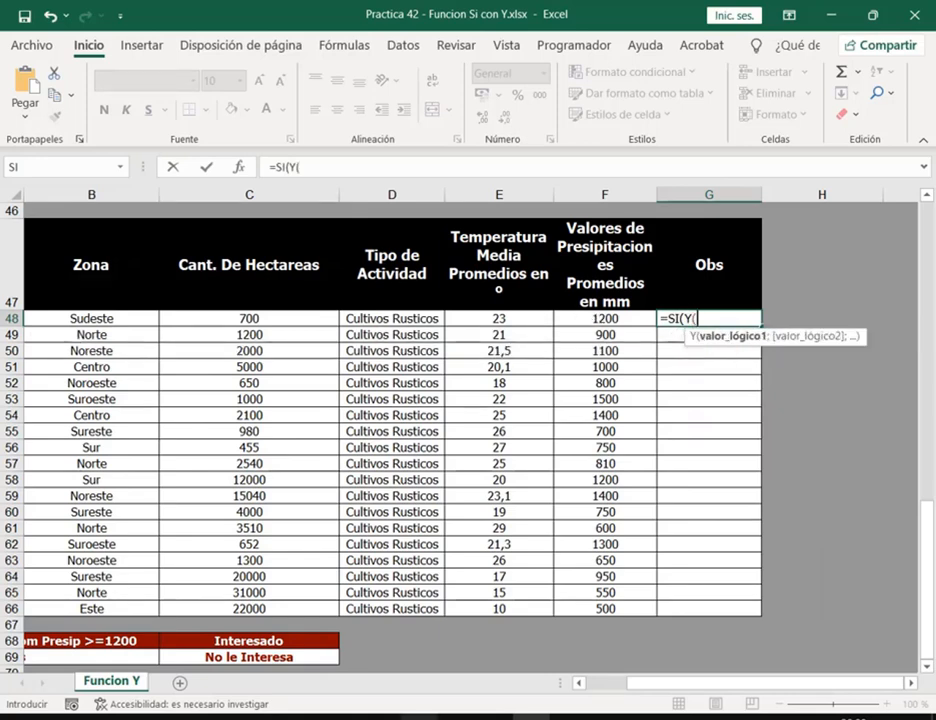
- Add the temperature condition E48<=22 as the first argument of the Y function, consulting the note for the criterion
left_click(485, 317)
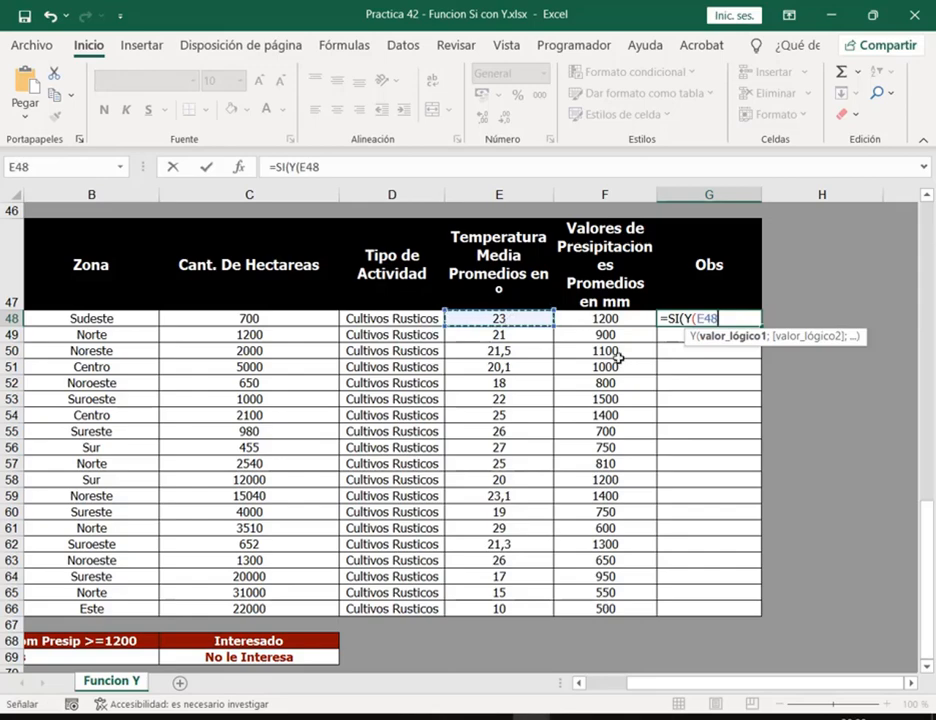
key("alt+Tab")
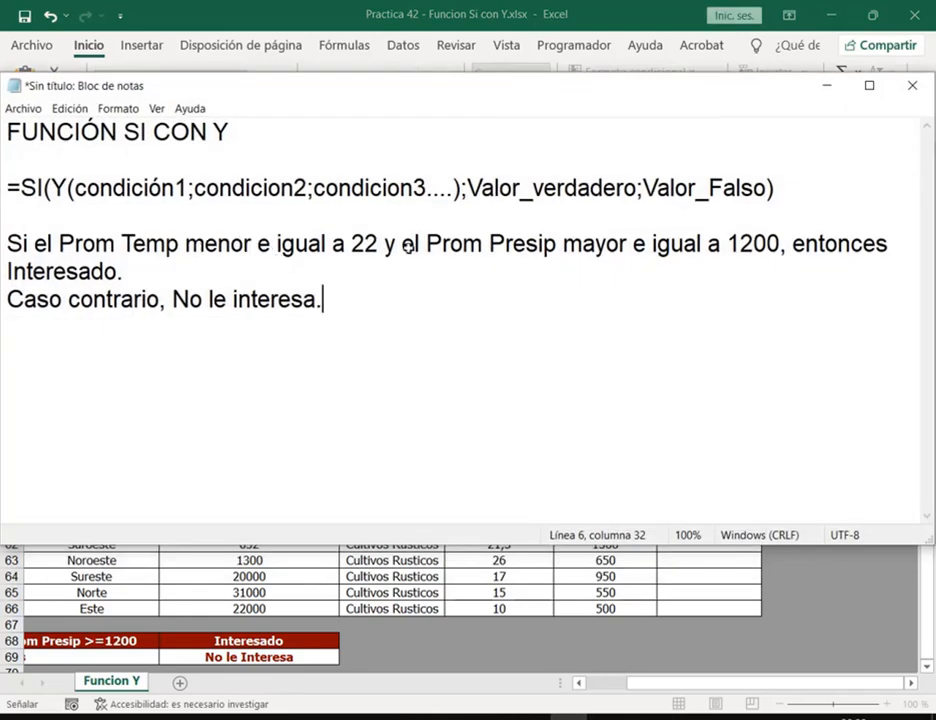
left_click(828, 86)
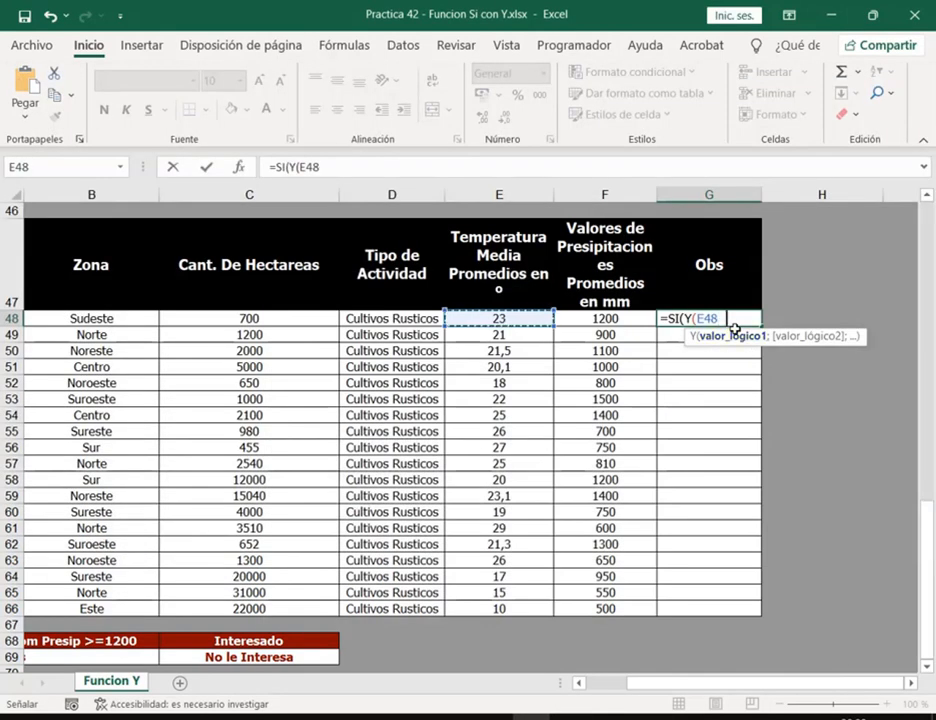
type("<=22")
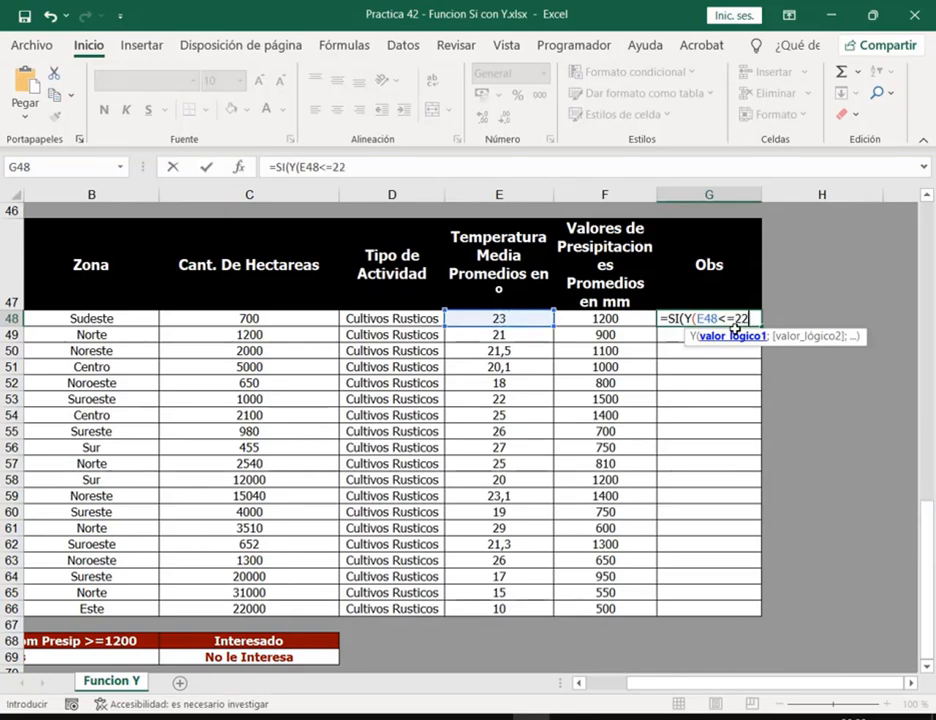
type(";")
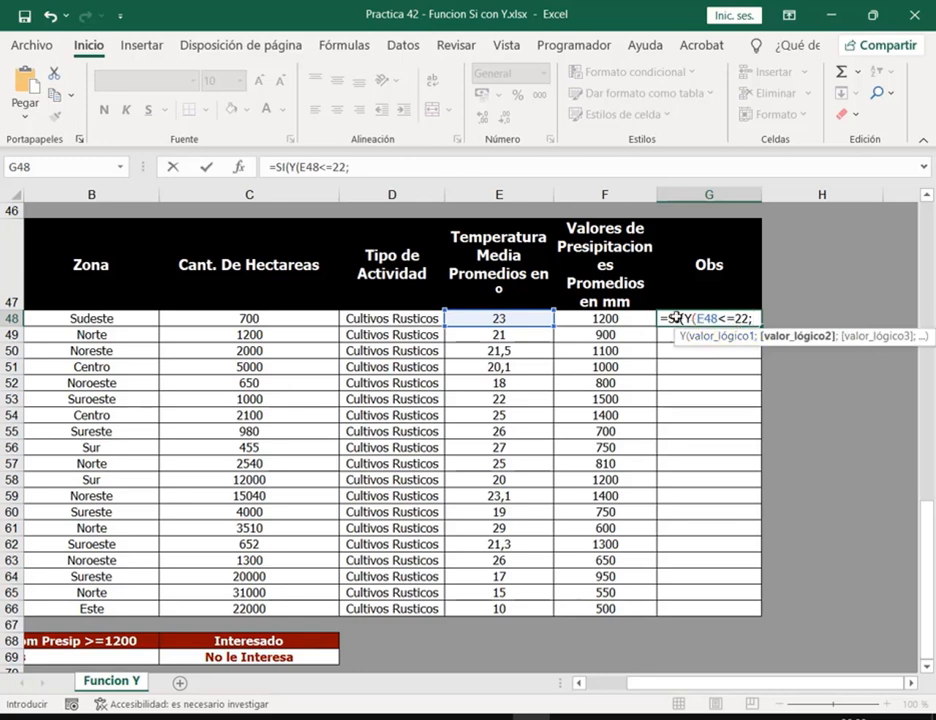
- Add the precipitation condition F48>=1200, close the Y function and move on to the SI function's true value
left_click(637, 325)
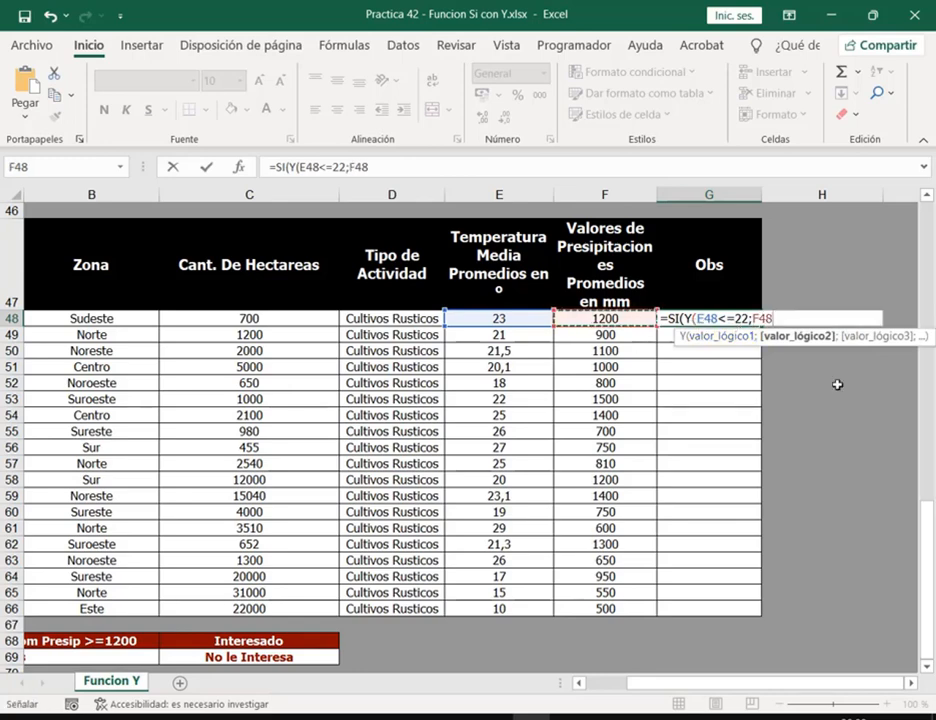
type(">=1200")
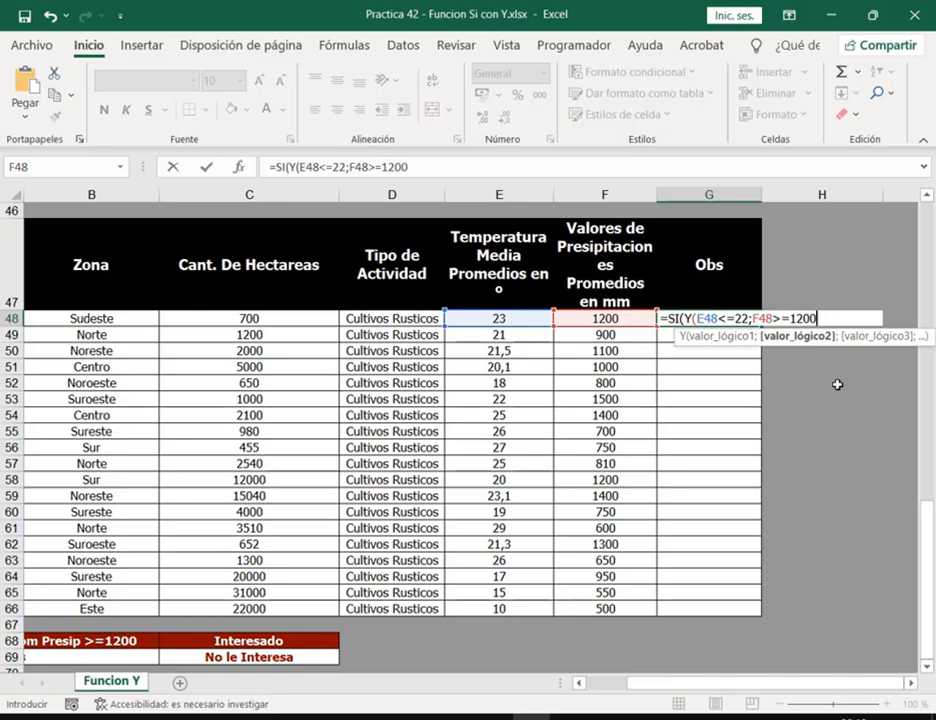
type(")")
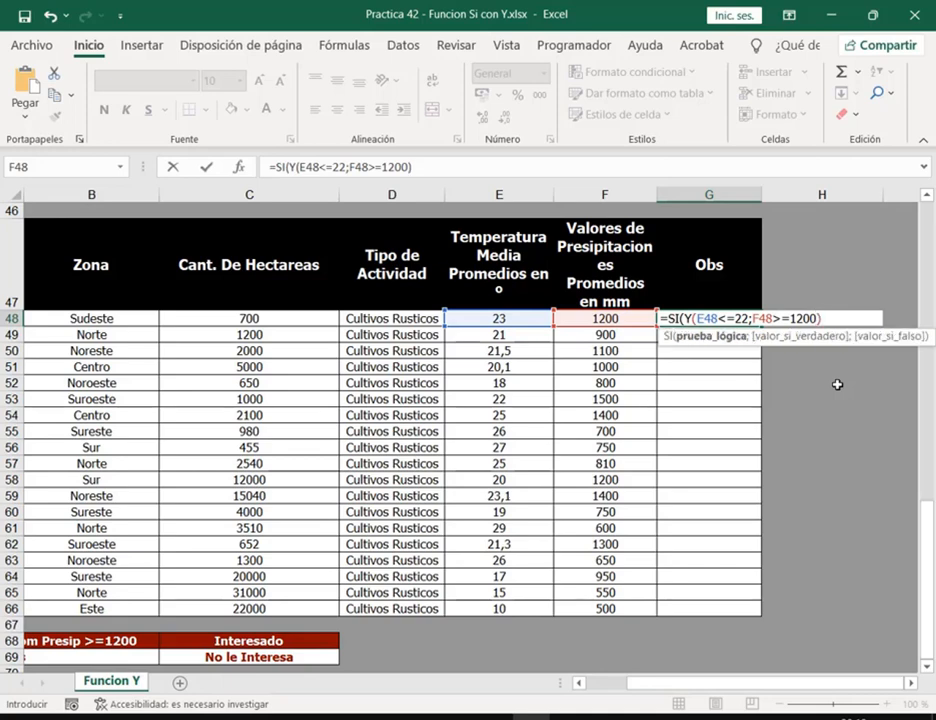
type(";")
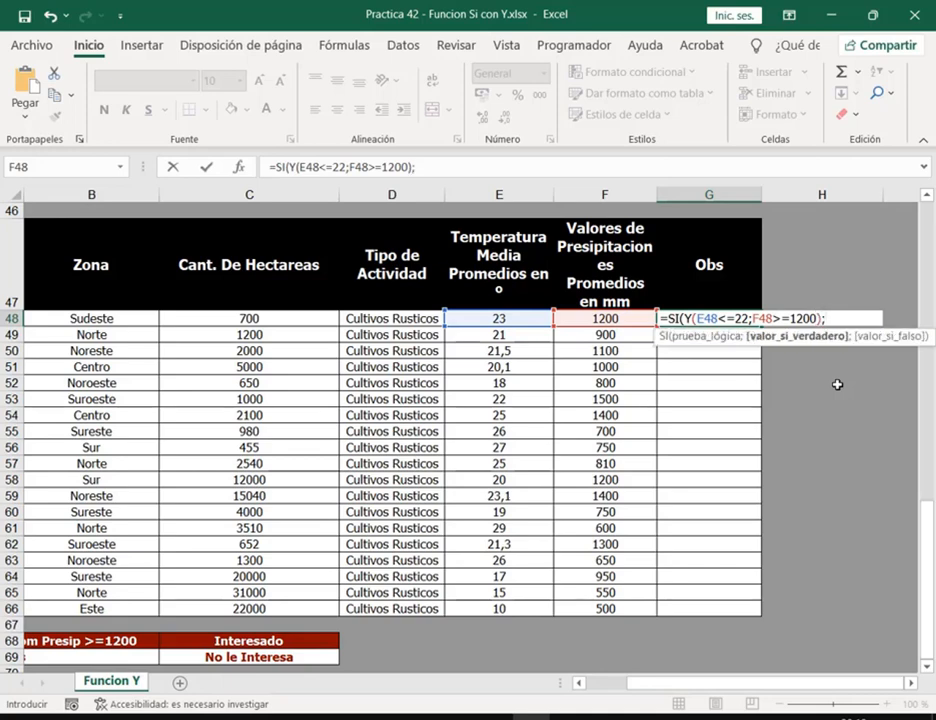
- Complete the SI formula with "Interesado" as the true value and "No le interesa" as the false value, and enter it in G48
type("\"Intere")
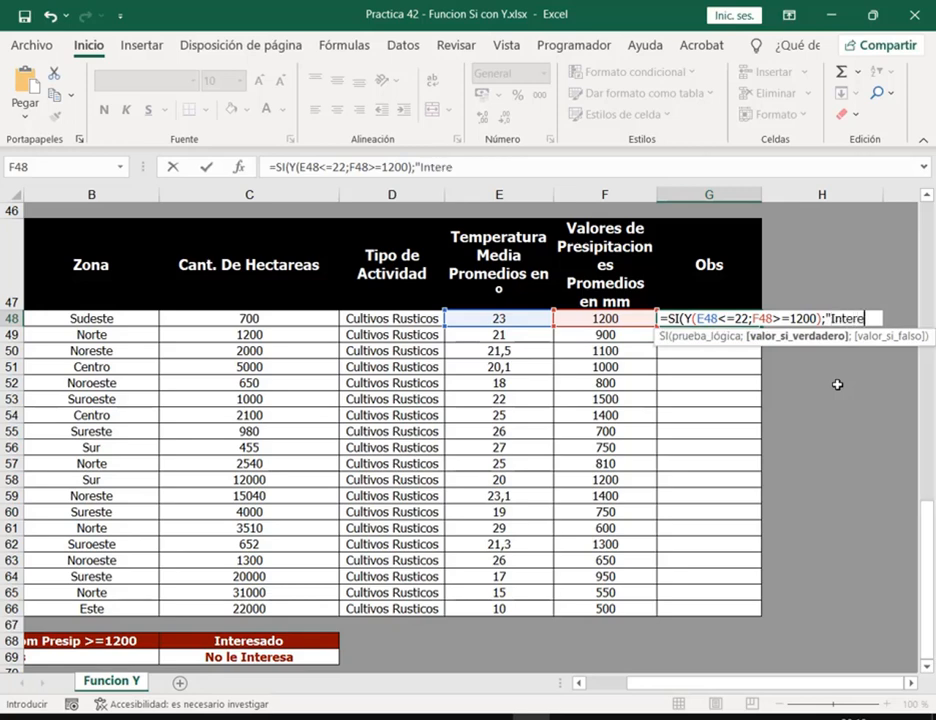
type("sado\";")
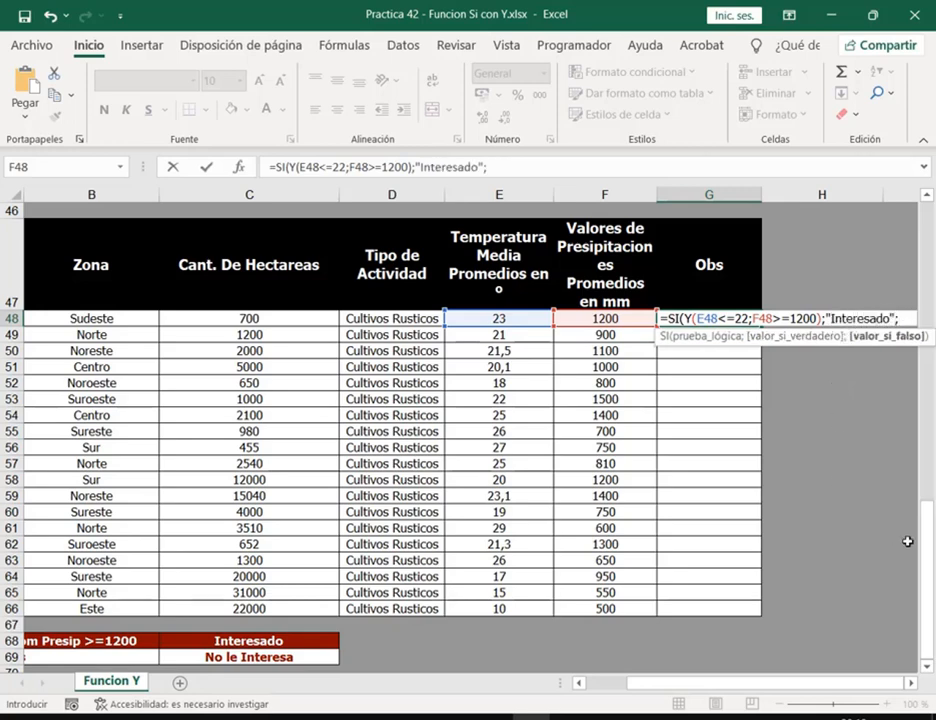
scroll(544, 266, "right", 3)
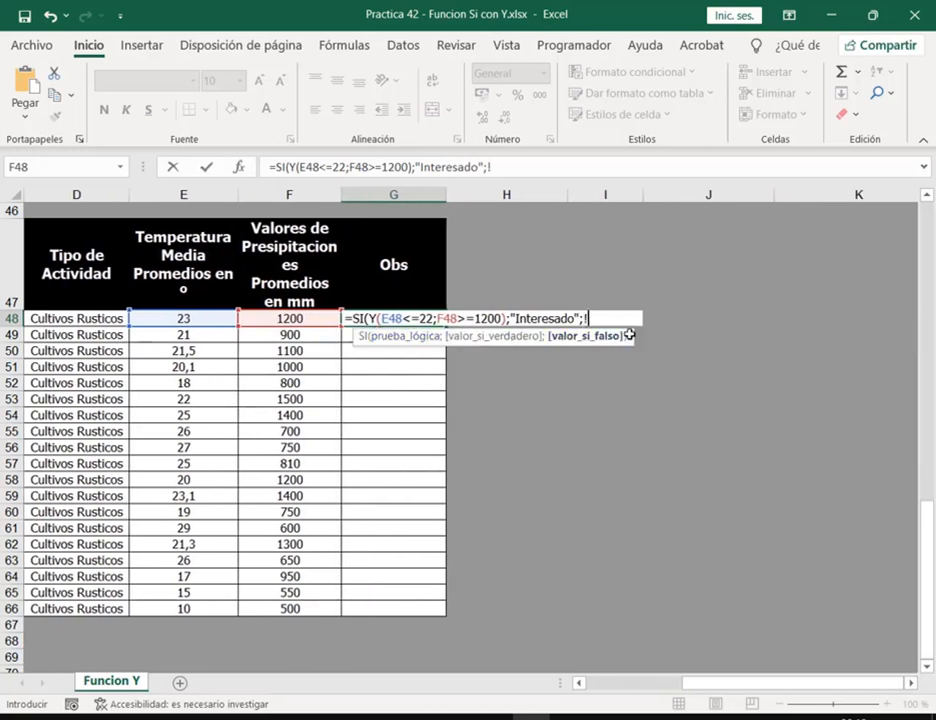
type("\"No l")
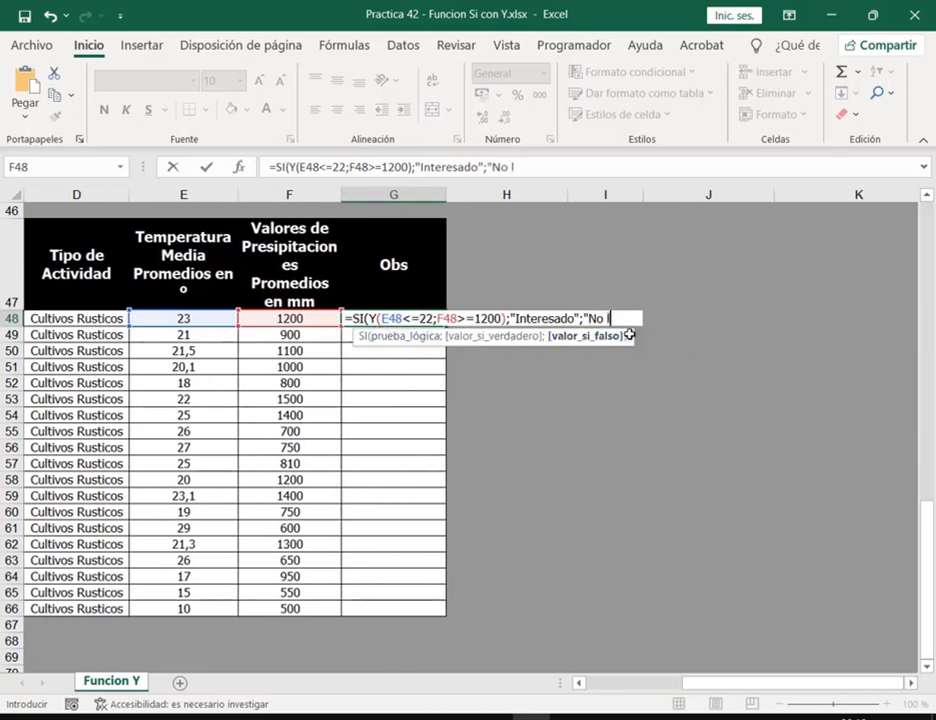
type("e interesa\")")
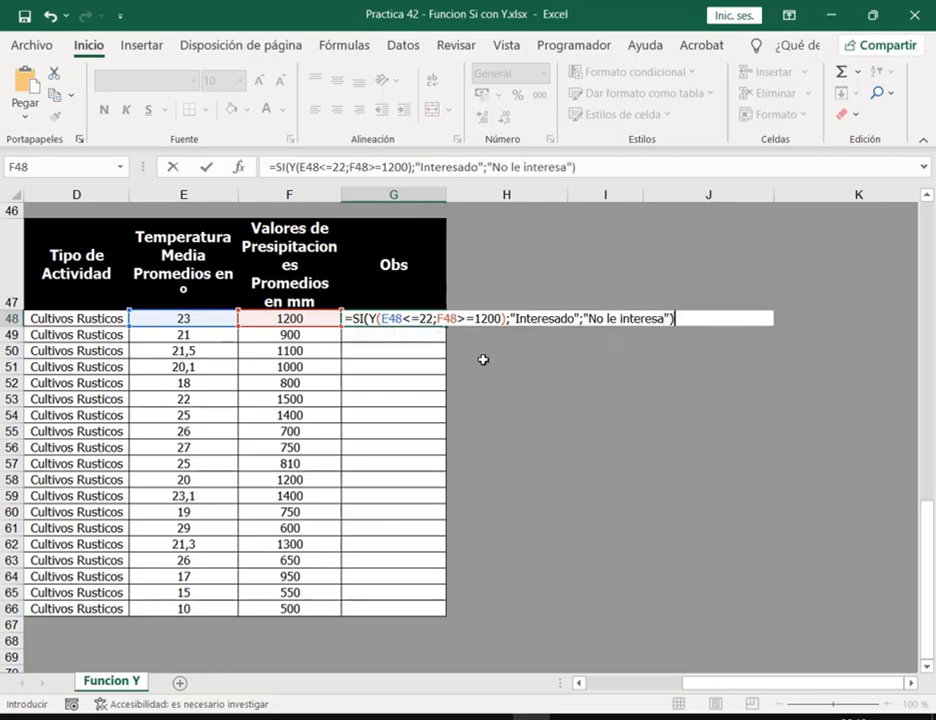
key("Return")
left_click(441, 322)
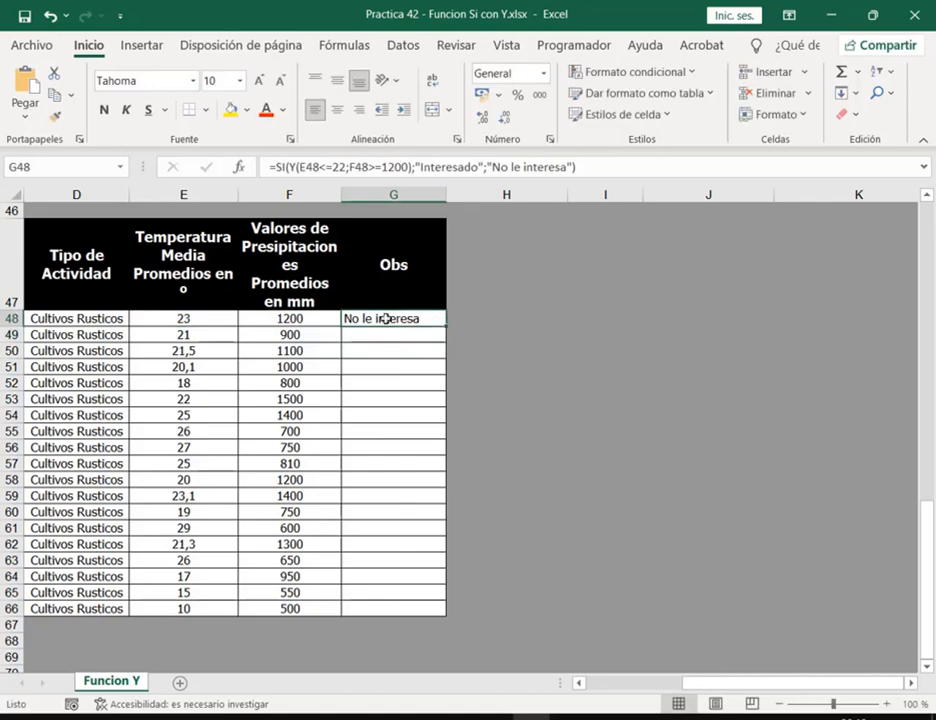
- Compare the temperature and precipitation in row 48 with the criteria listed below the table
left_click_drag(698, 685, 643, 679)
left_click_drag(754, 311, 797, 325)
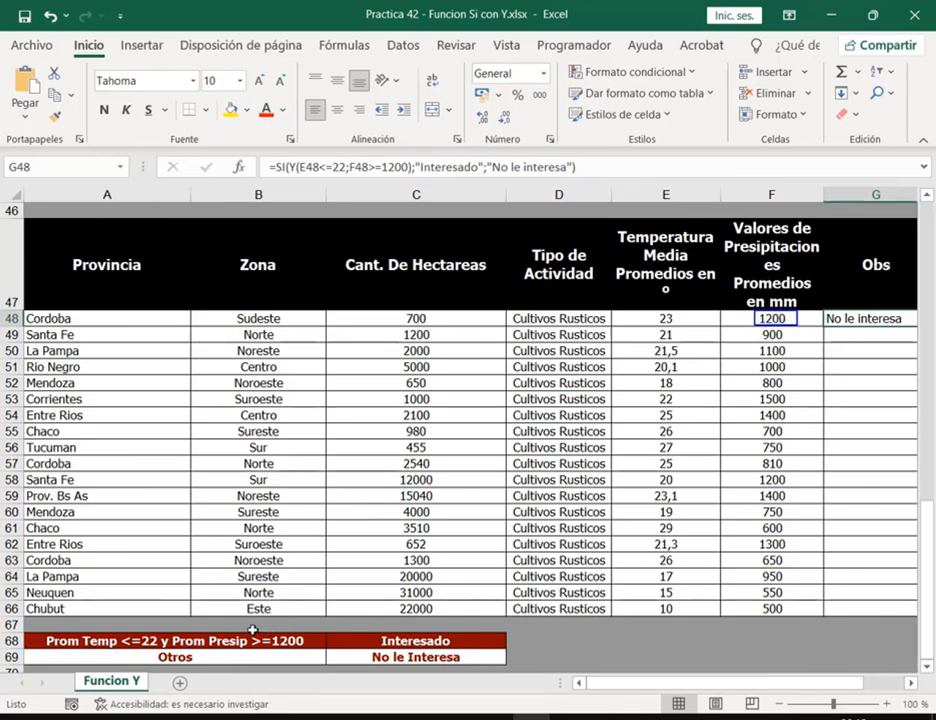
left_click_drag(249, 631, 316, 655)
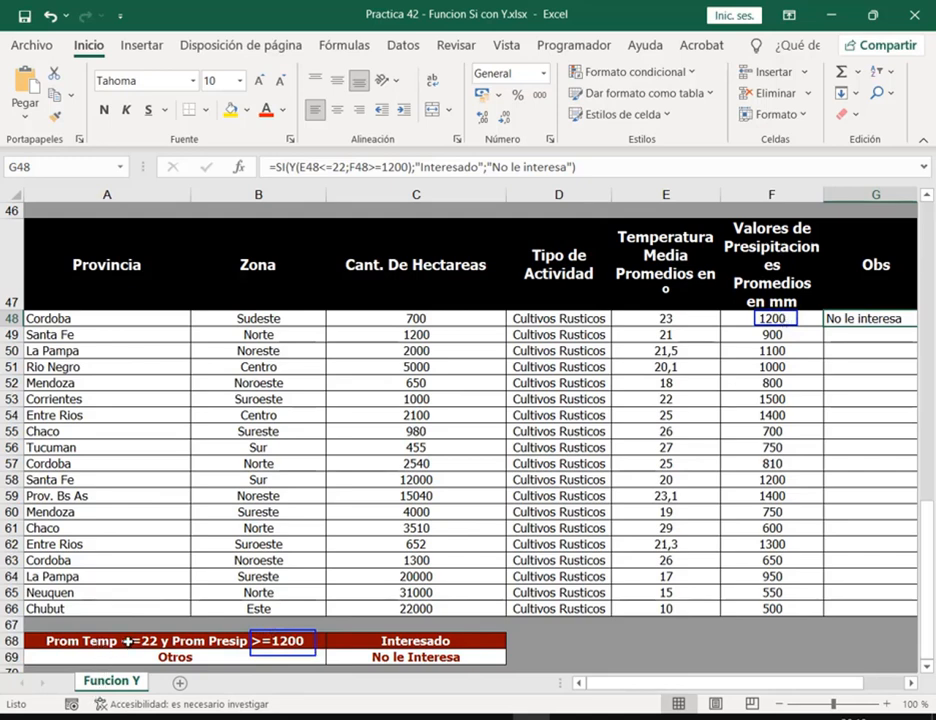
left_click_drag(656, 310, 677, 327)
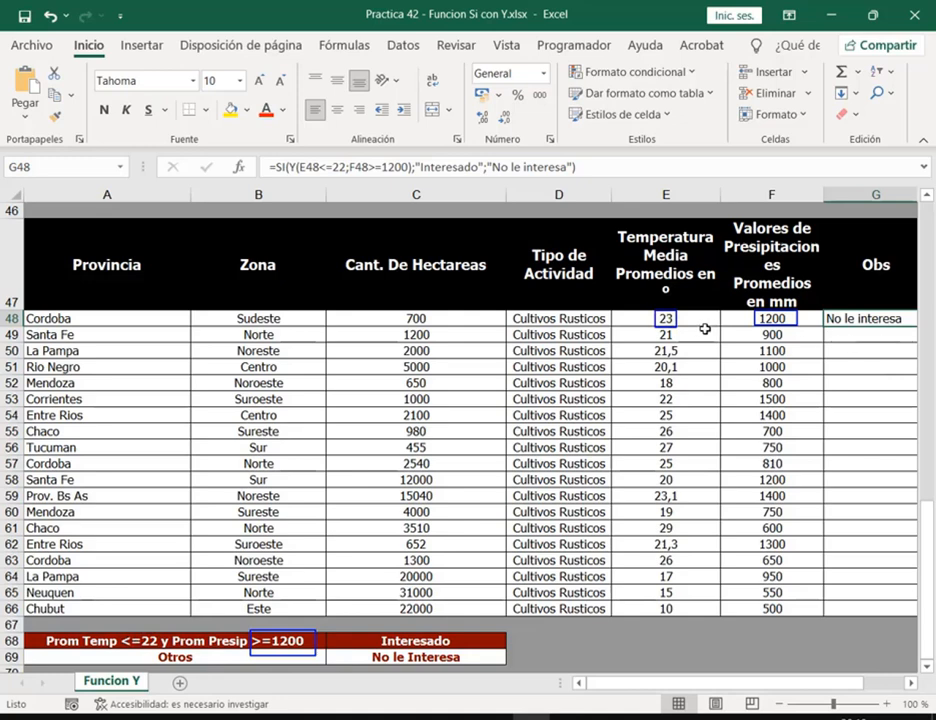
key("Escape")
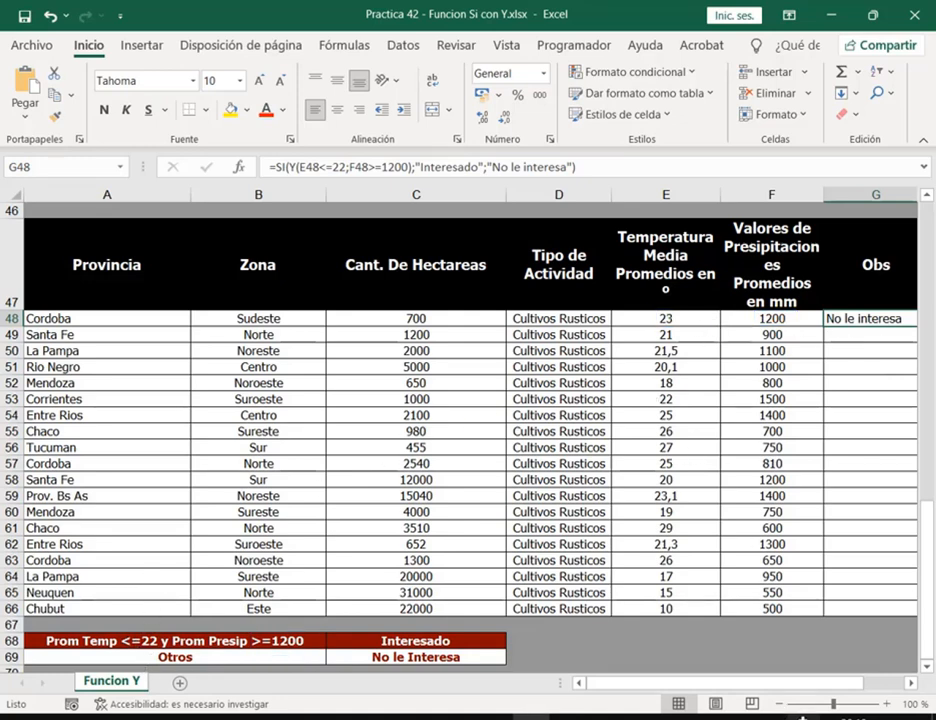
- Copy the G48 formula down the Obs column through G66
left_click_drag(821, 681, 838, 681)
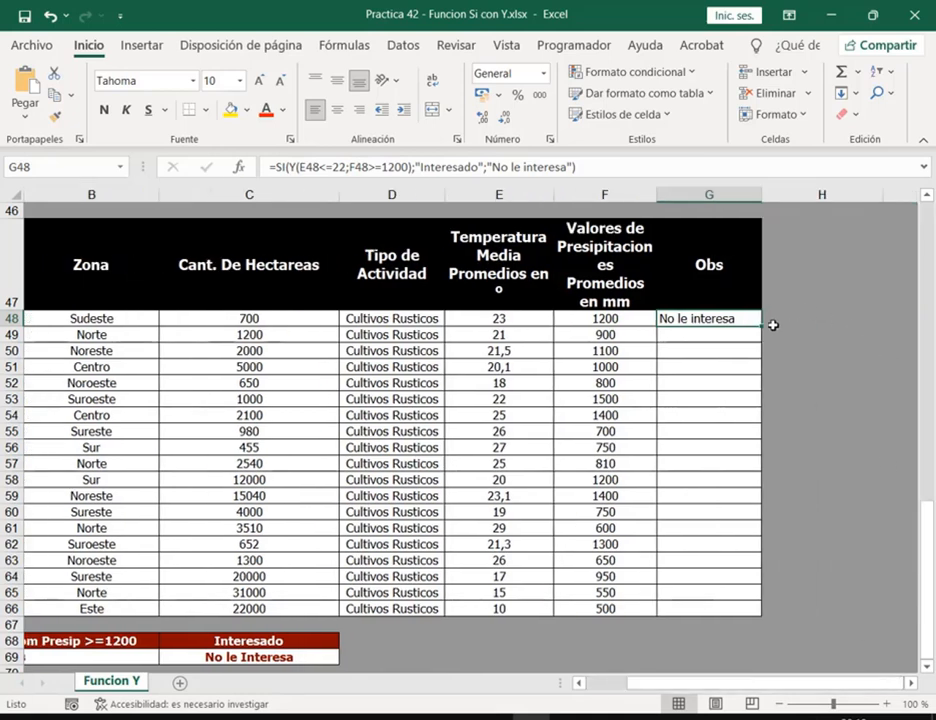
left_click(518, 318)
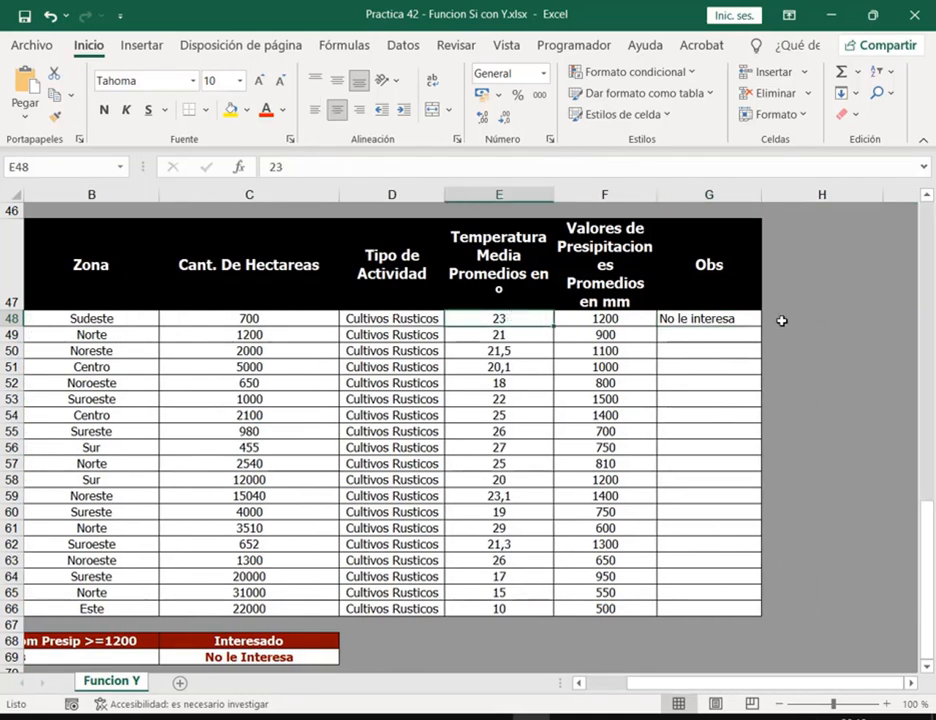
left_click(752, 314)
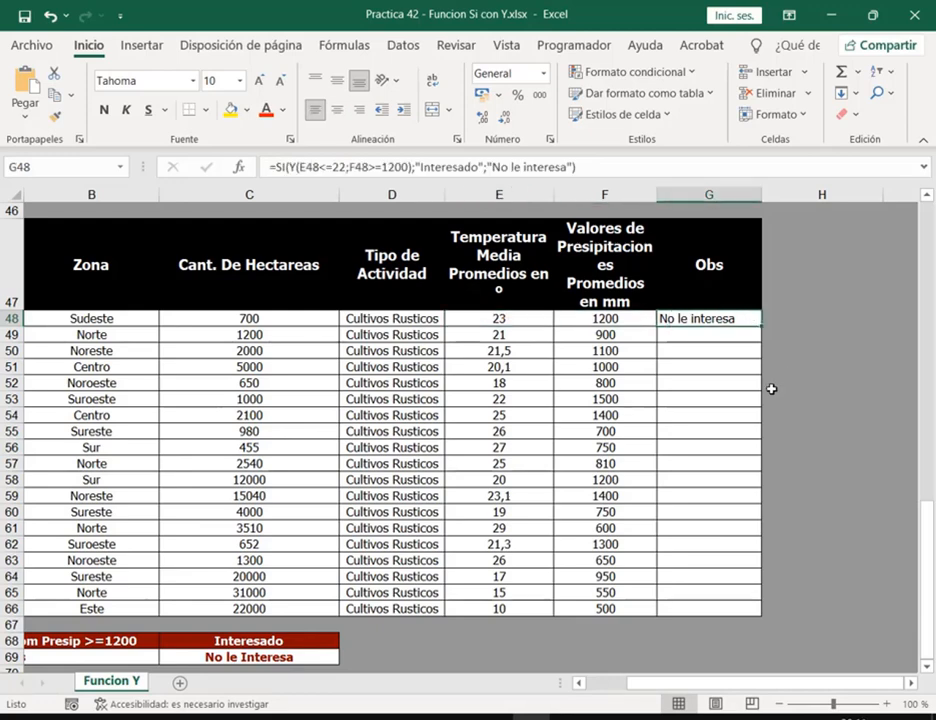
left_click_drag(761, 326, 735, 610)
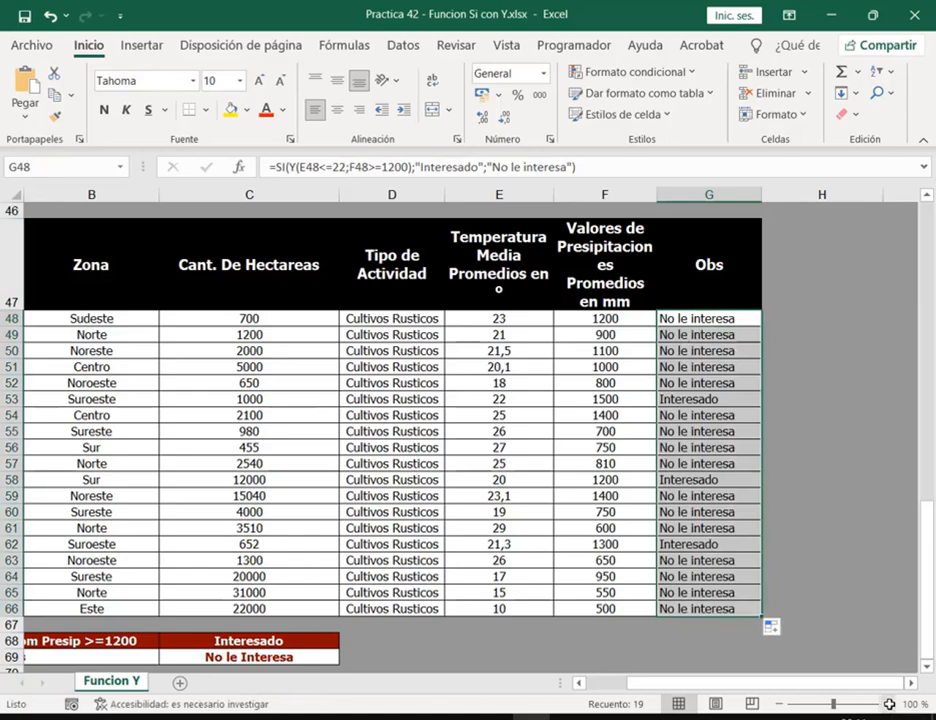
- Enlarge the sheet to 120% and inspect the full formula in G48 without changing it
left_click(889, 704)
left_click(889, 704)
scroll(821, 424, "up", 1)
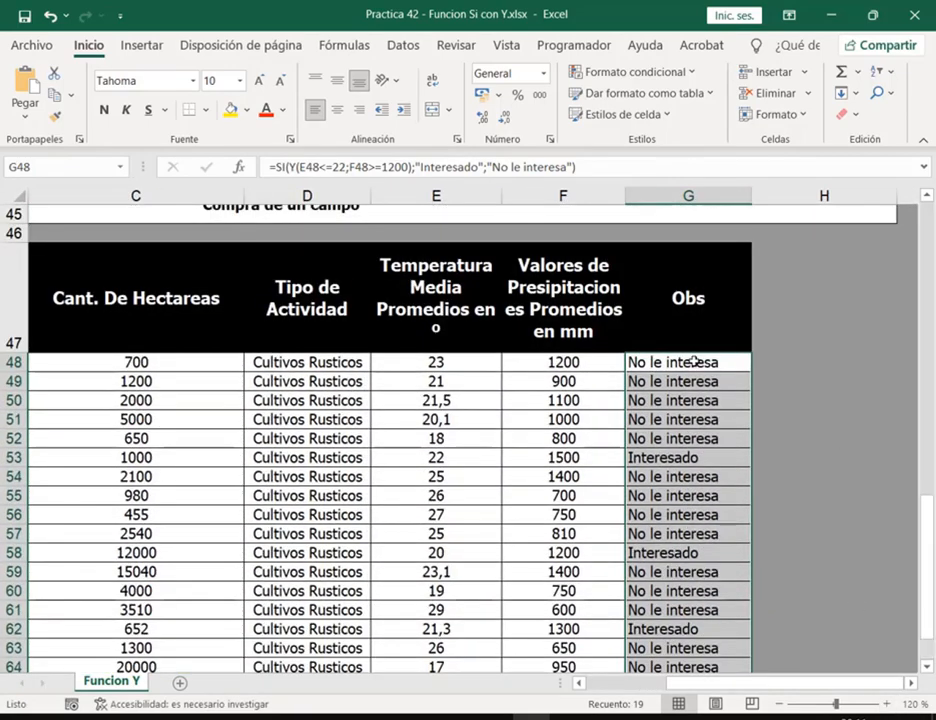
double_click(697, 362)
left_click(910, 682)
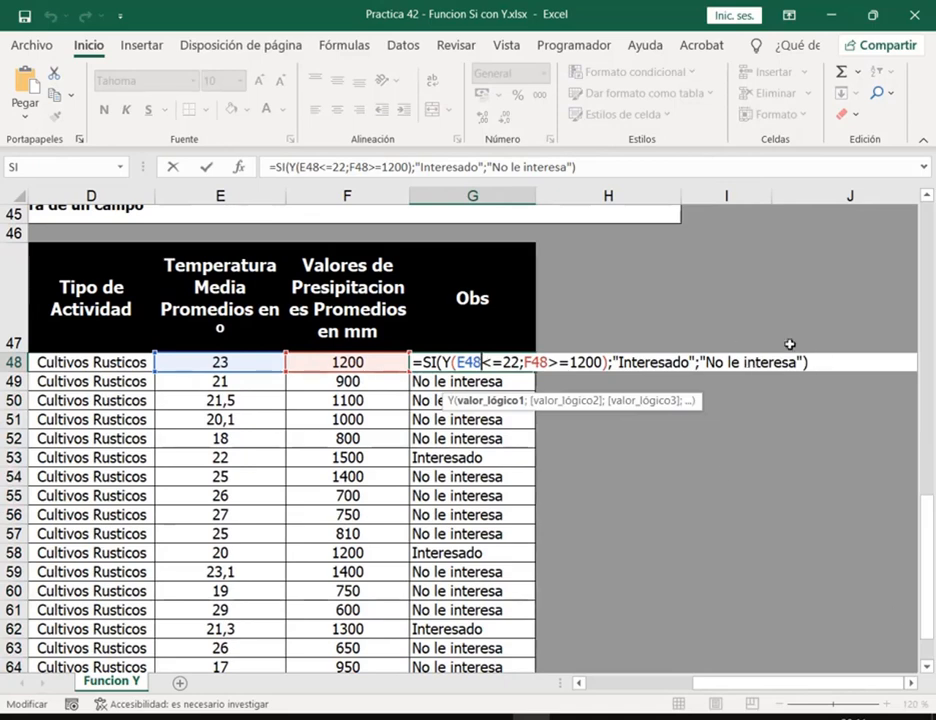
key("Escape")
- Increase the height of row 48 and review the Y conditions in G48's formula
left_click_drag(14, 371, 14, 388)
double_click(483, 378)
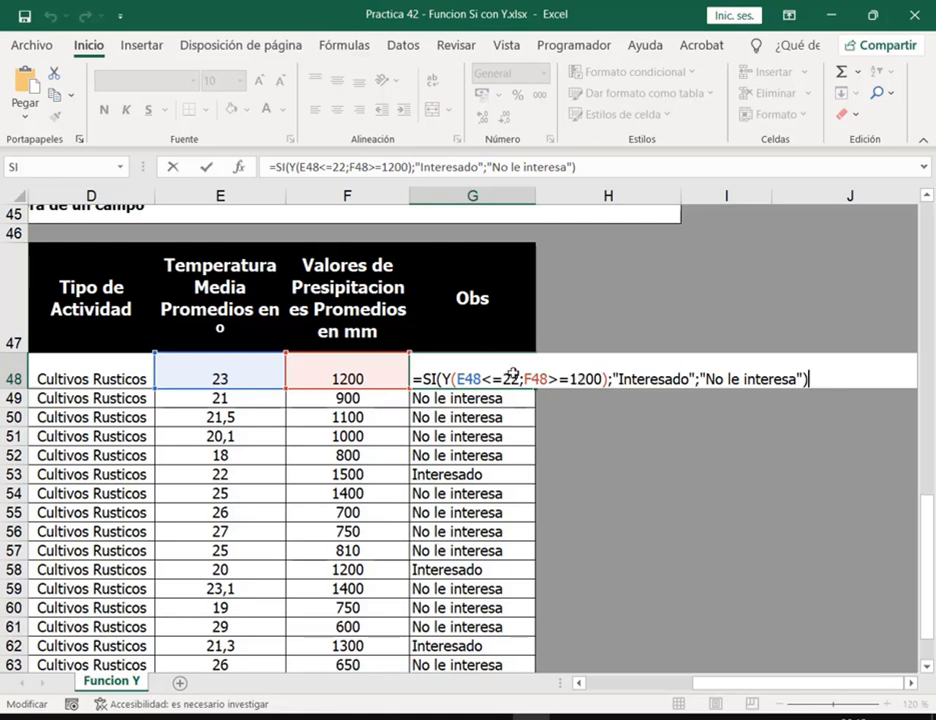
left_click_drag(451, 367, 605, 400)
key("Return")
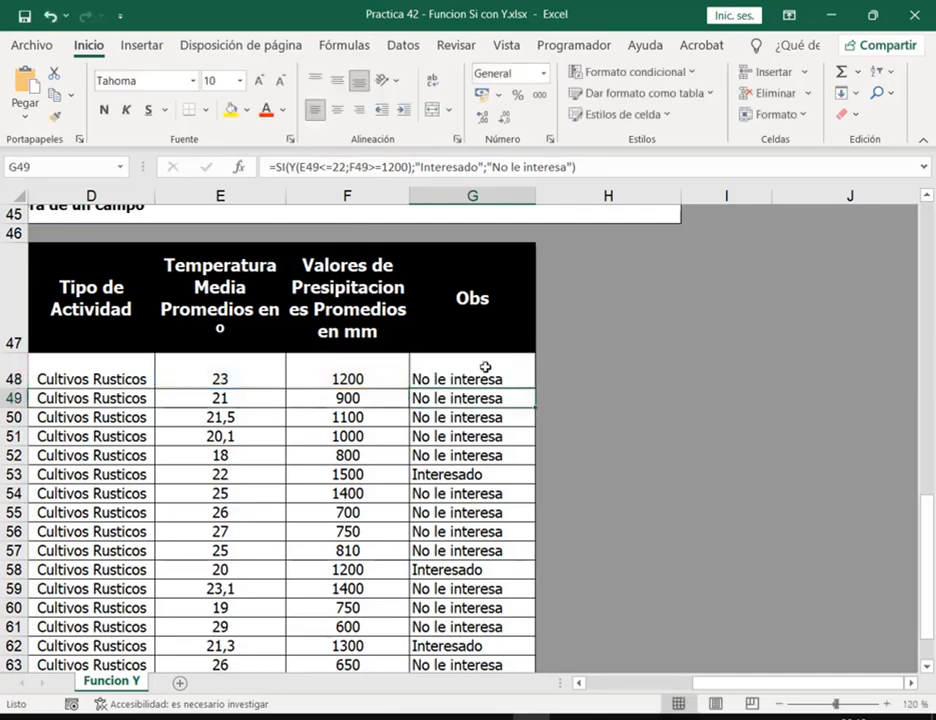
- Switch to the Google Meet call and read the latest chat message about the function's arguments
scroll(418, 488, "down", 5)
scroll(230, 320, "up", 6)
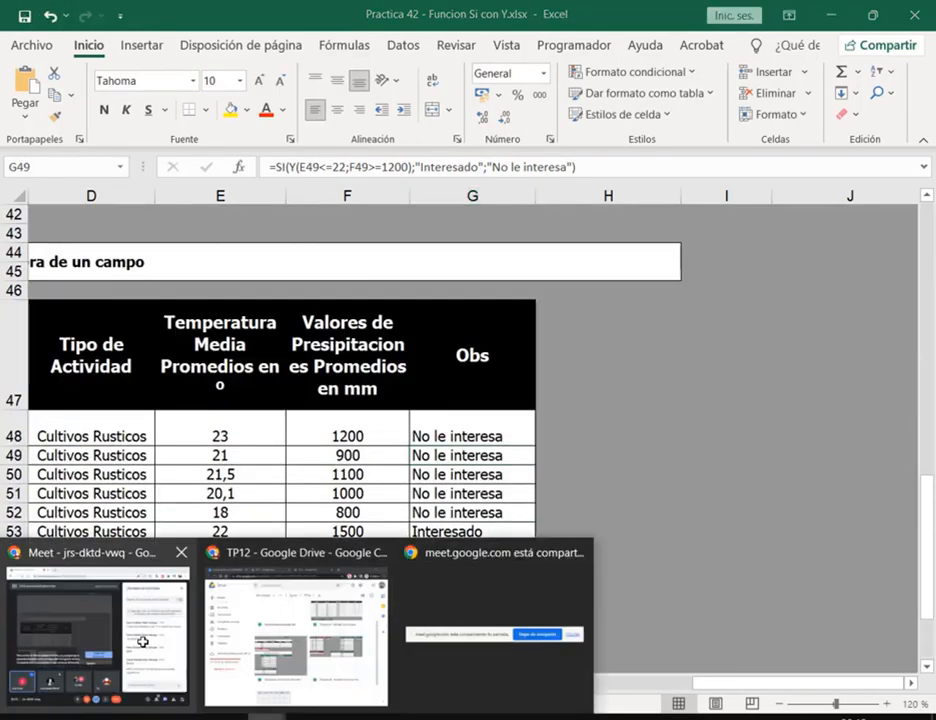
left_click(140, 640)
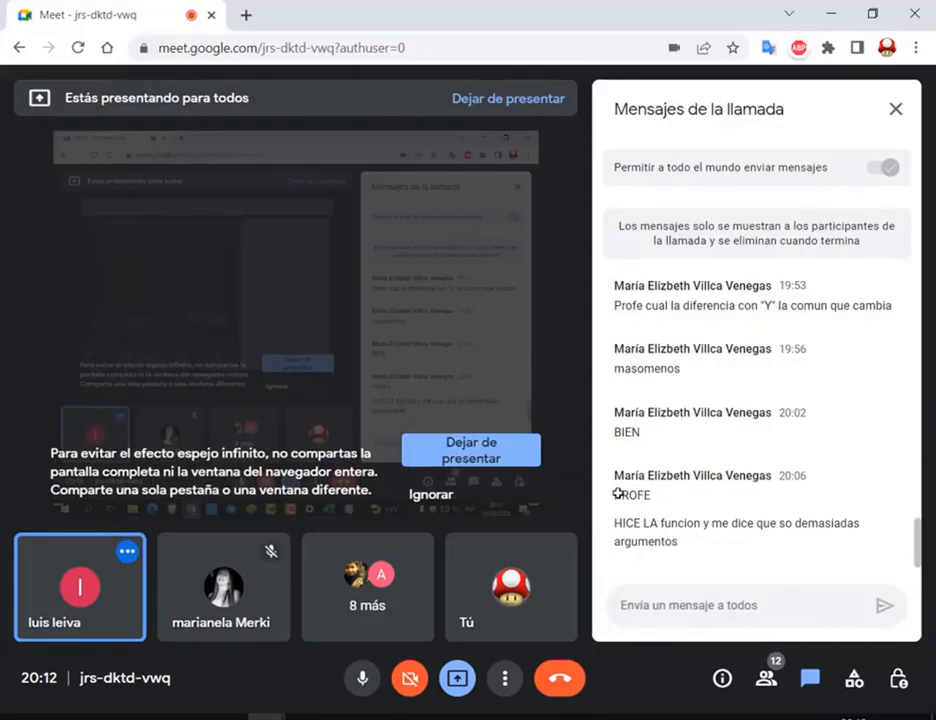
left_click_drag(624, 522, 683, 523)
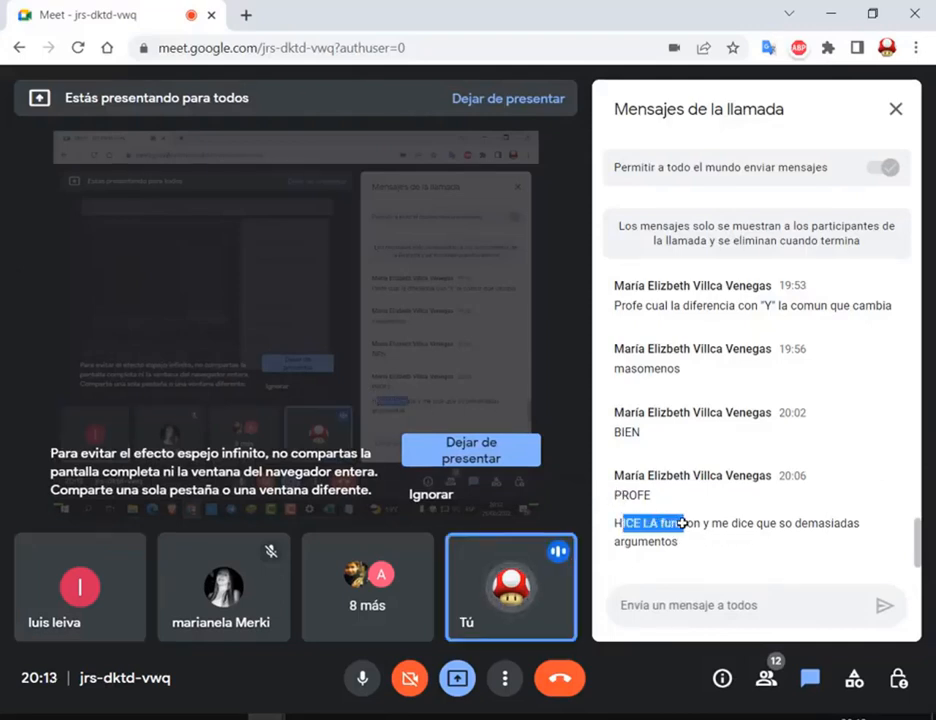
- Switch back to the Excel workbook and examine Y's closing parenthesis after the 1200 condition in G48's formula
left_click(633, 510)
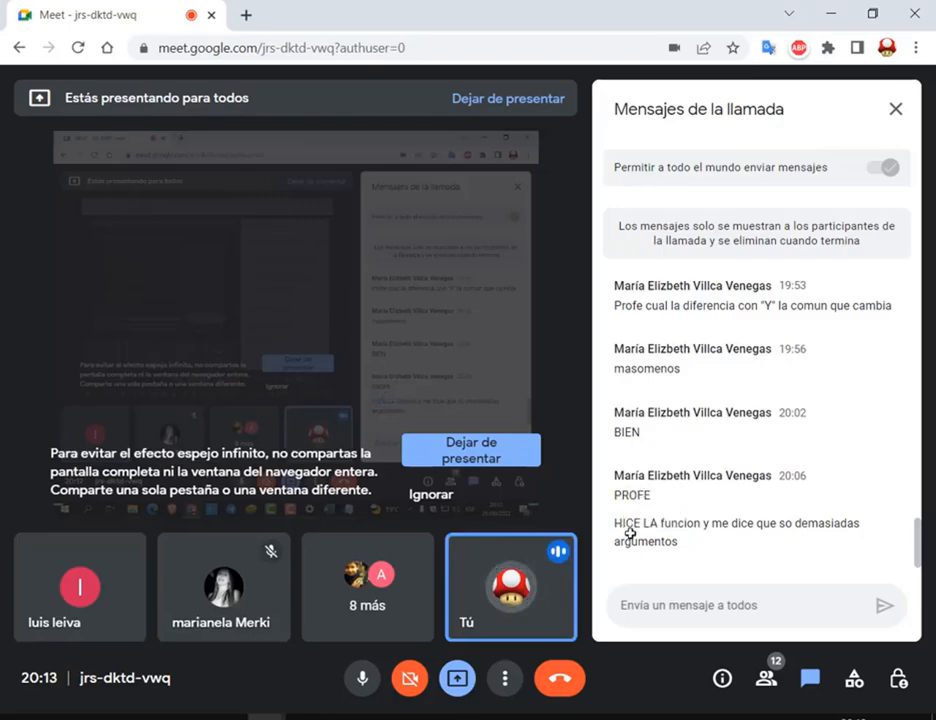
left_click(540, 712)
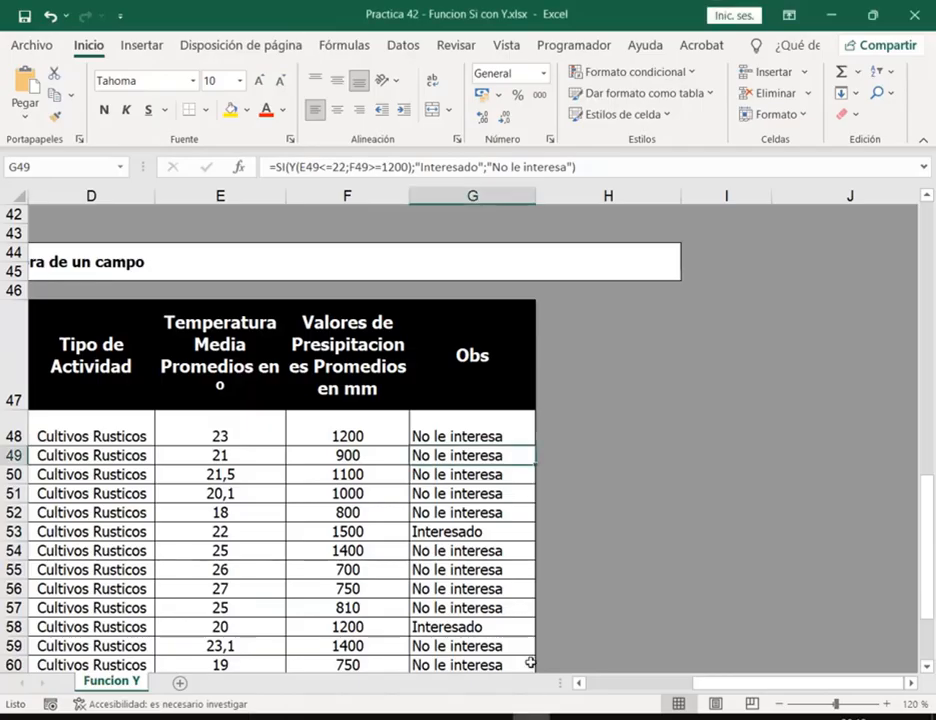
double_click(510, 435)
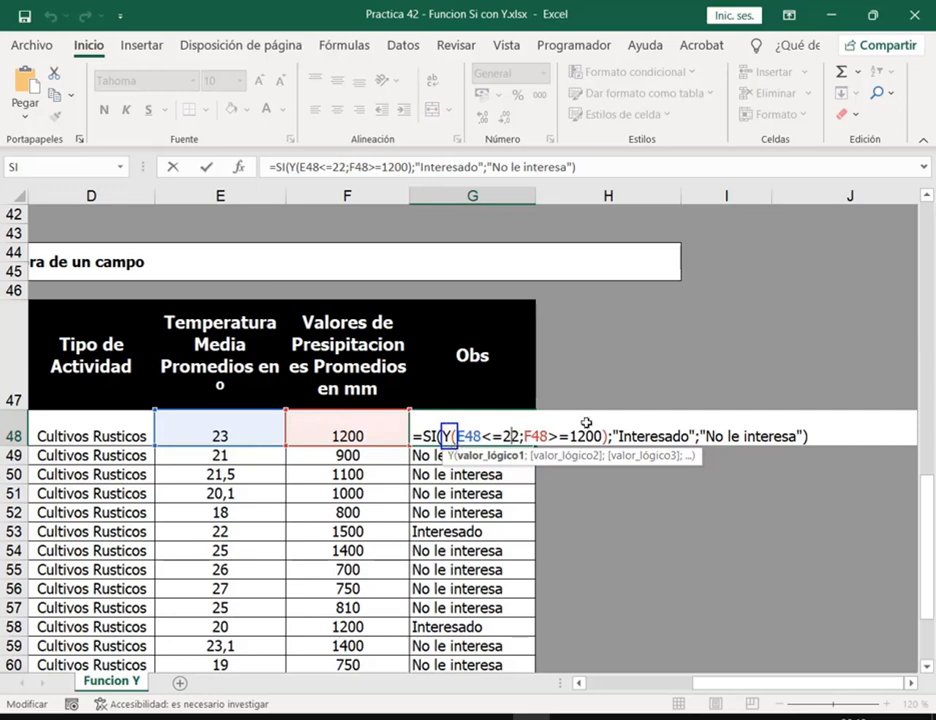
left_click_drag(612, 393, 606, 428)
left_click(604, 436)
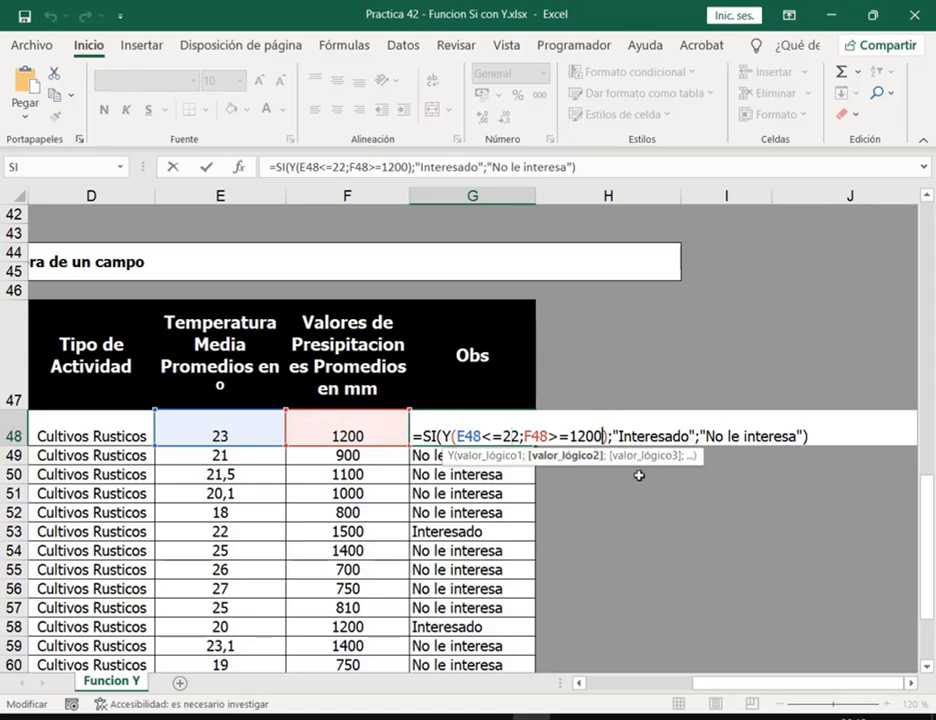
- Remove Y's closing parenthesis after 1200 in G48's formula, check how the arguments are read, and restore the parenthesis
key("Delete")
left_click(631, 436)
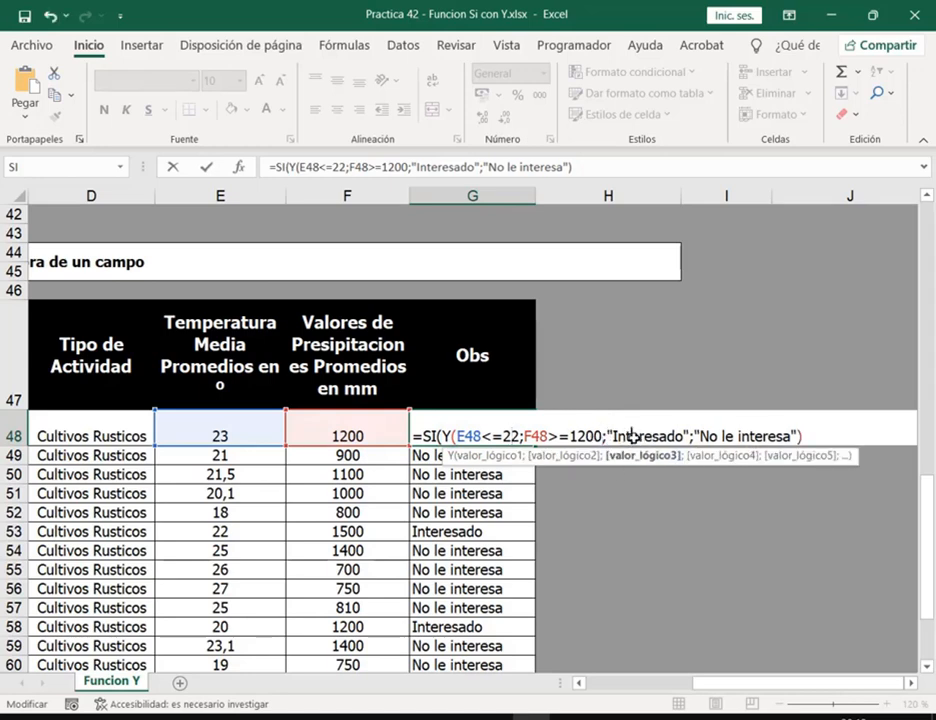
left_click(728, 436)
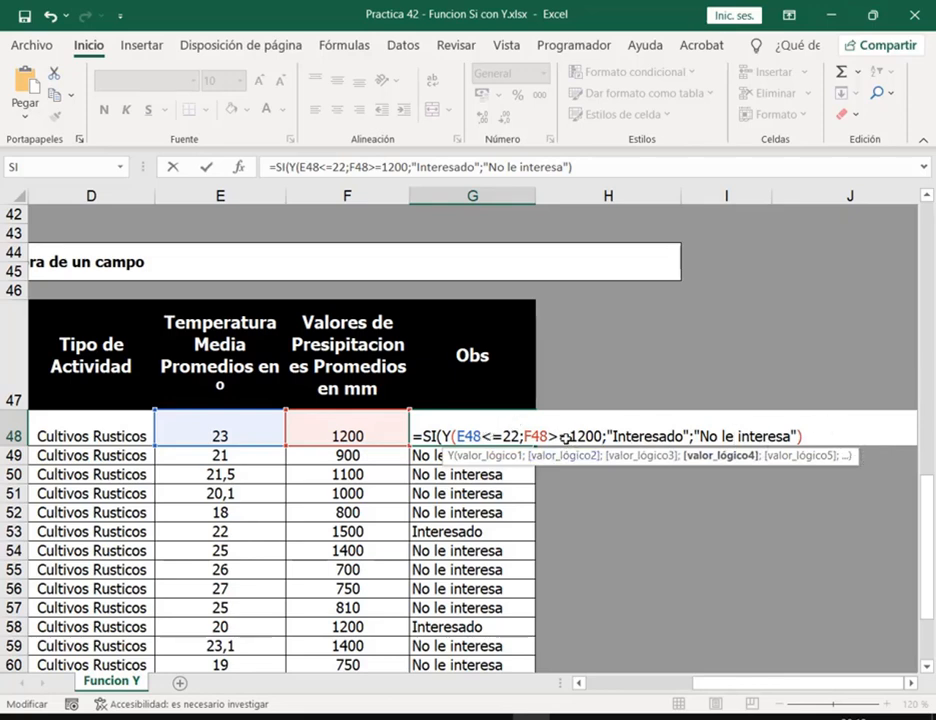
left_click(601, 436)
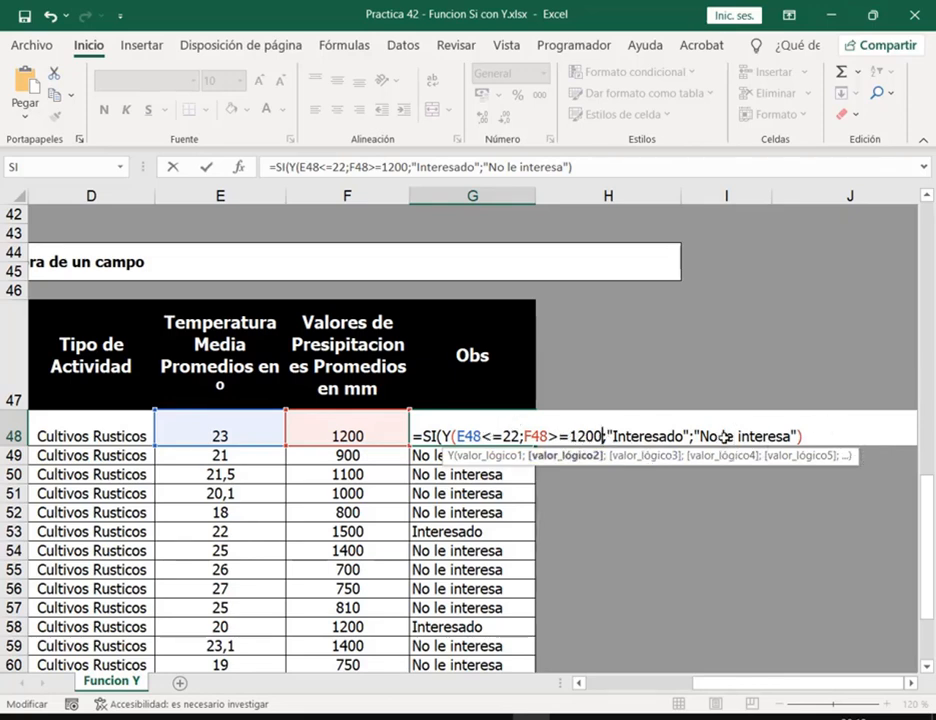
type(")")
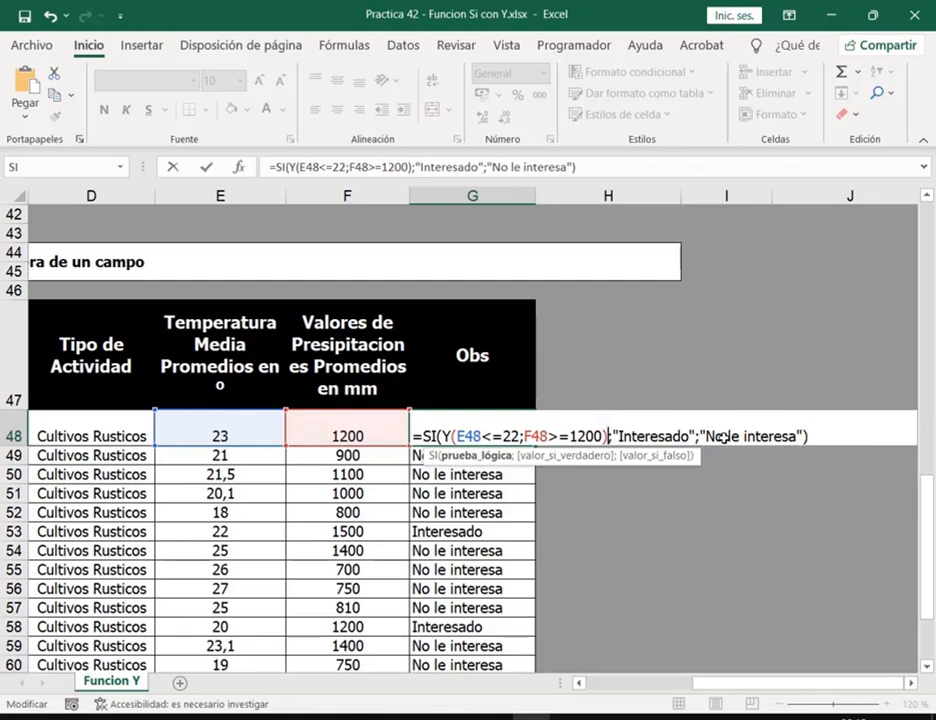
key("Return")
- Open the nested formula in F22 of the Sala column and mark the opening and closing parentheses of both Y functions
scroll(658, 402, "up", 8)
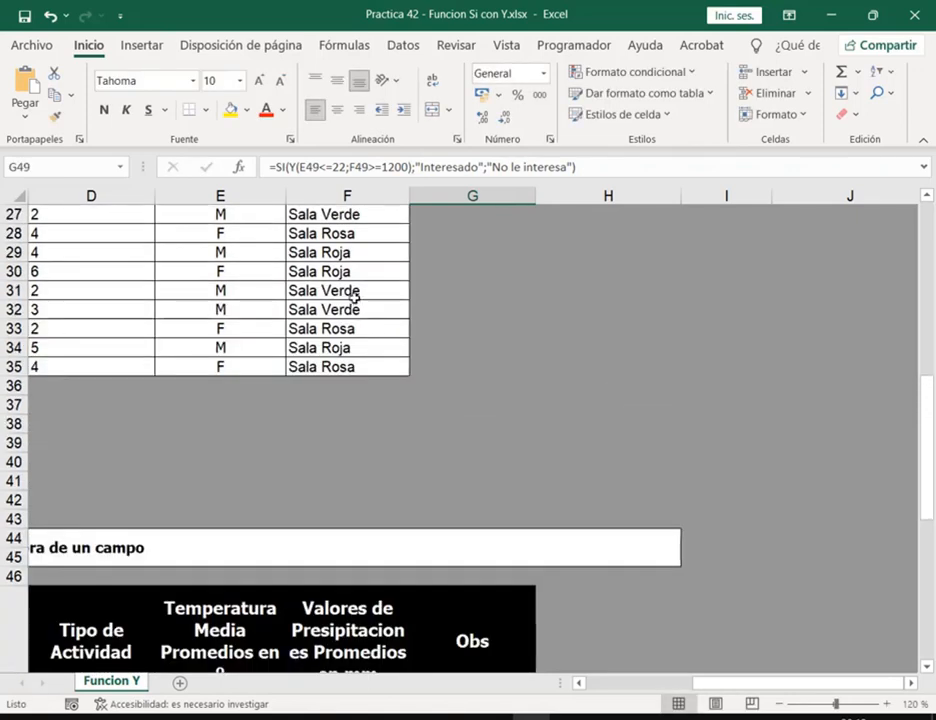
left_click(353, 296)
double_click(353, 296)
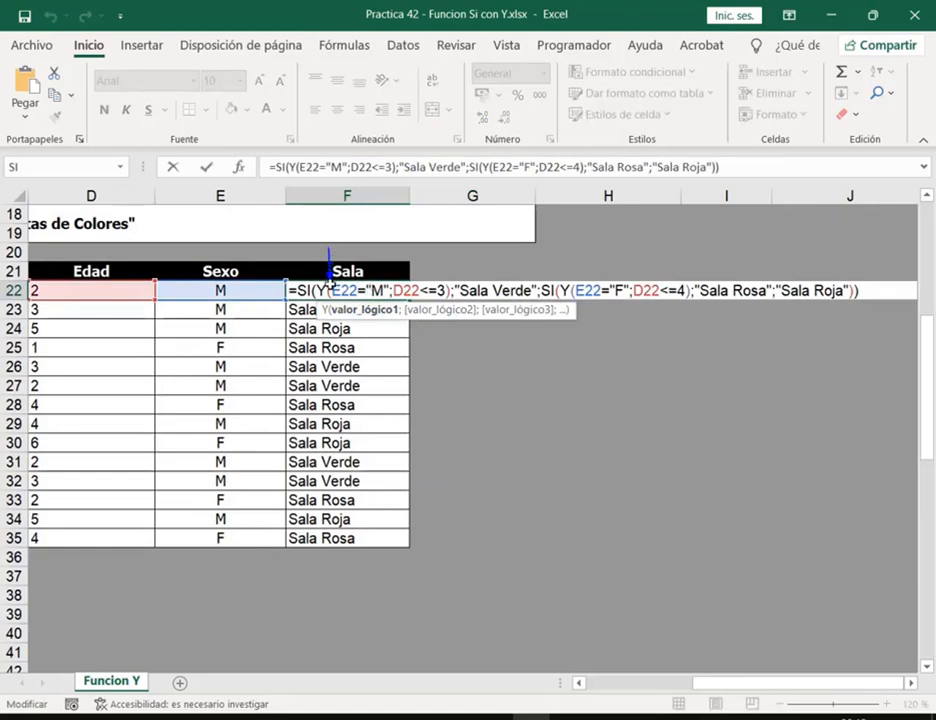
left_click_drag(455, 250, 448, 282)
left_click_drag(540, 298, 557, 299)
left_click_drag(575, 248, 576, 288)
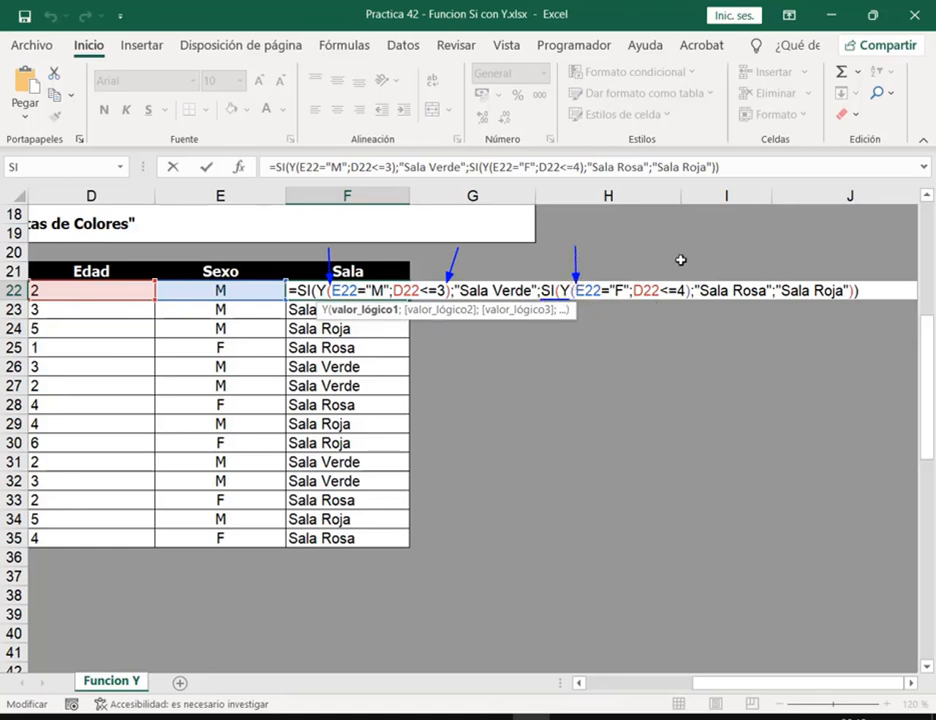
left_click_drag(681, 259, 684, 282)
left_click_drag(577, 299, 686, 299)
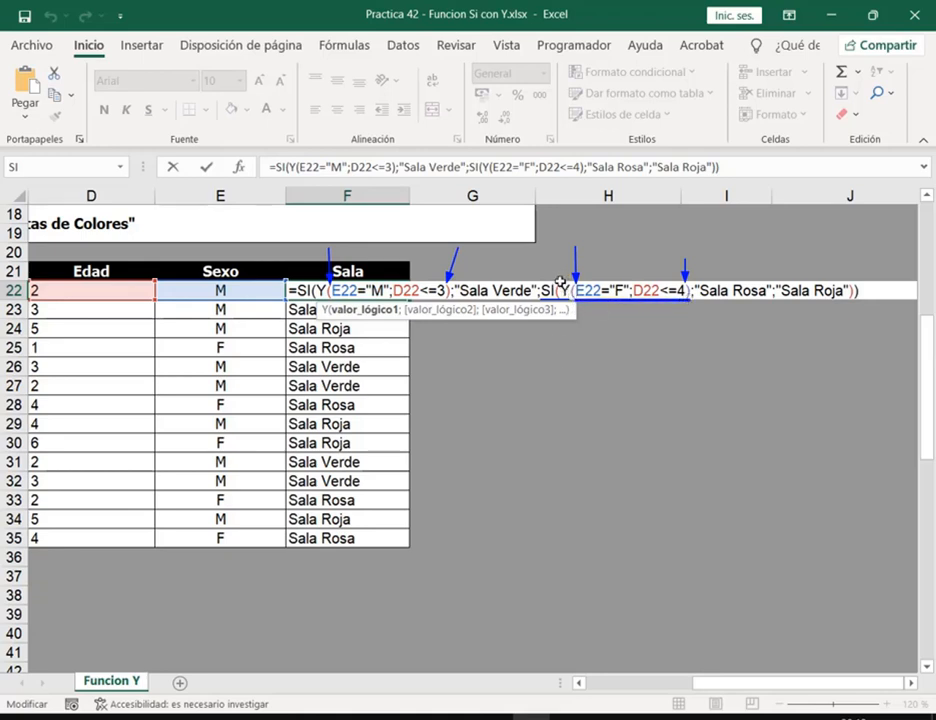
- Try removing the second Y and its opening parenthesis from F22's formula, cancel the edit, and view the original formula
left_click_drag(559, 281, 571, 301)
left_click(571, 291)
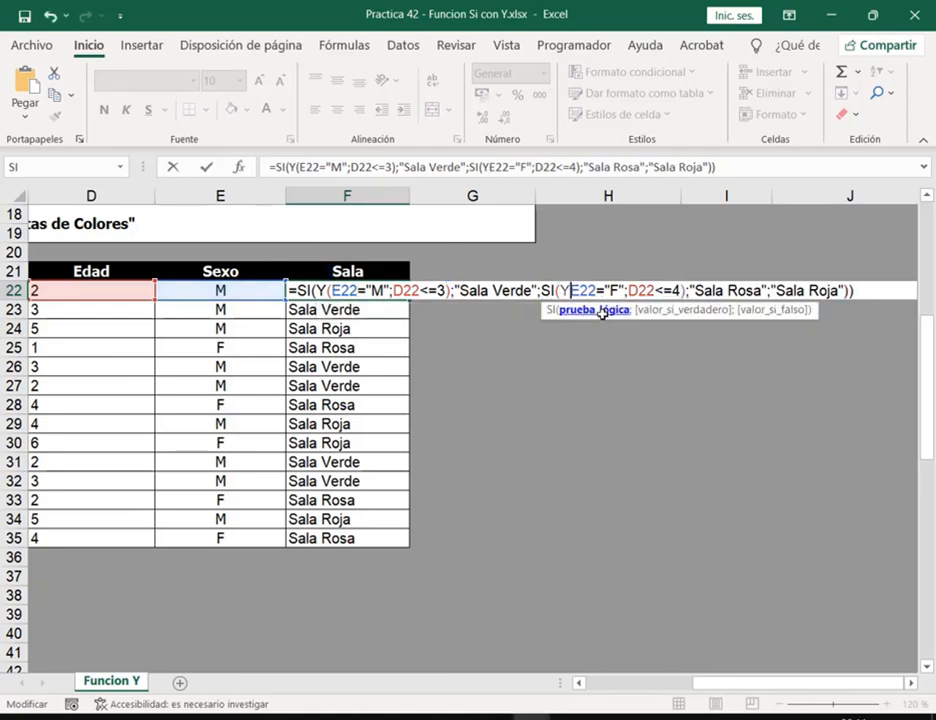
key("BackSpace")
key("BackSpace")
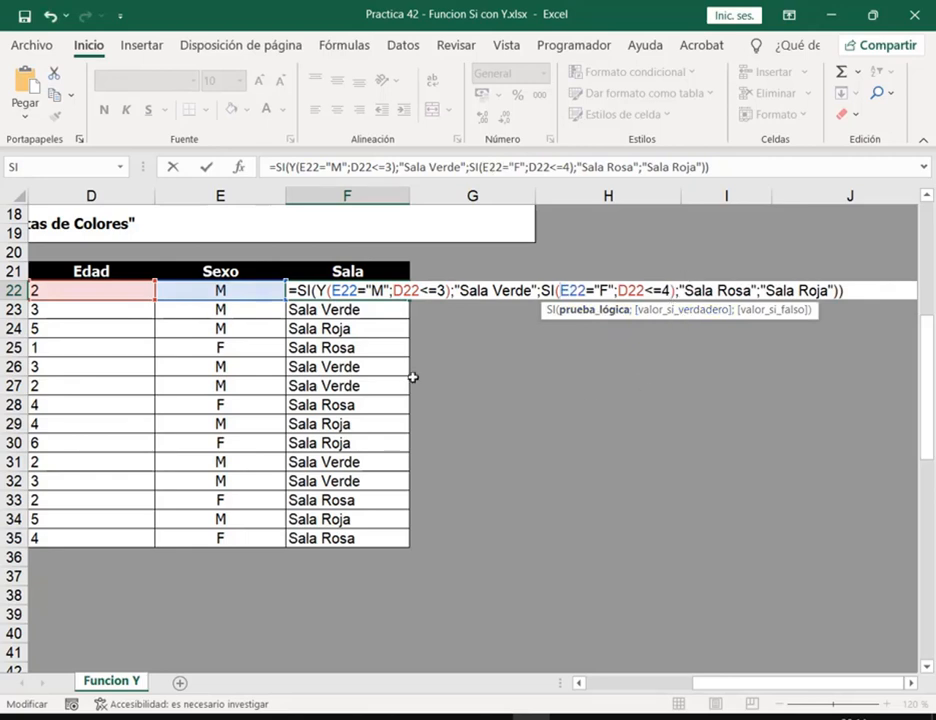
key("Escape")
double_click(382, 287)
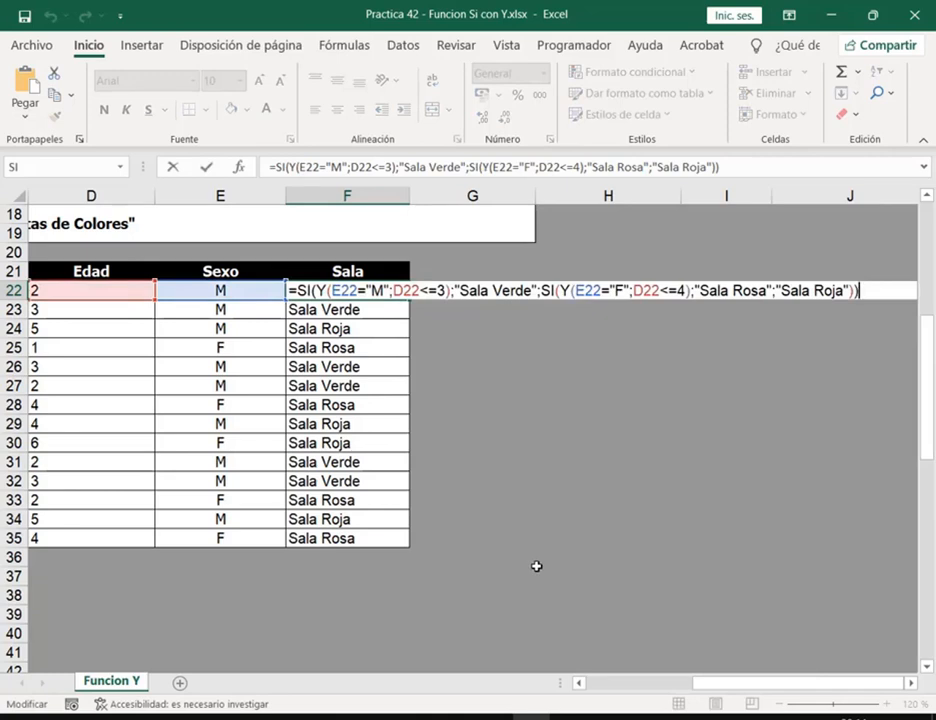
key("Escape")
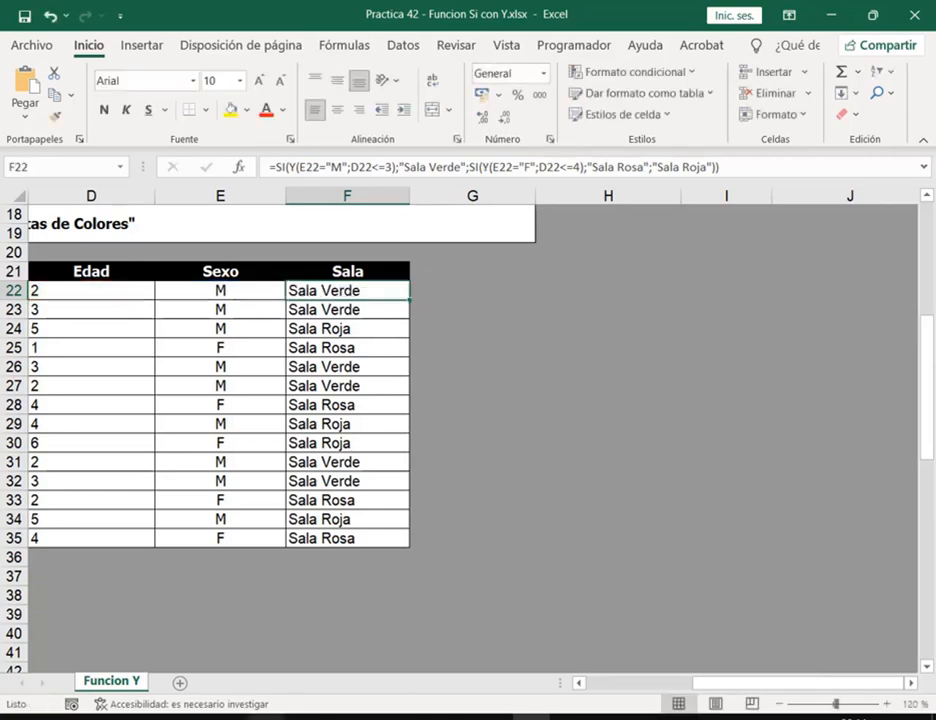
- Switch to the Google Meet call, read the new chat request about the formula, and return to the Excel workbook
left_click(266, 717)
left_click(98, 632)
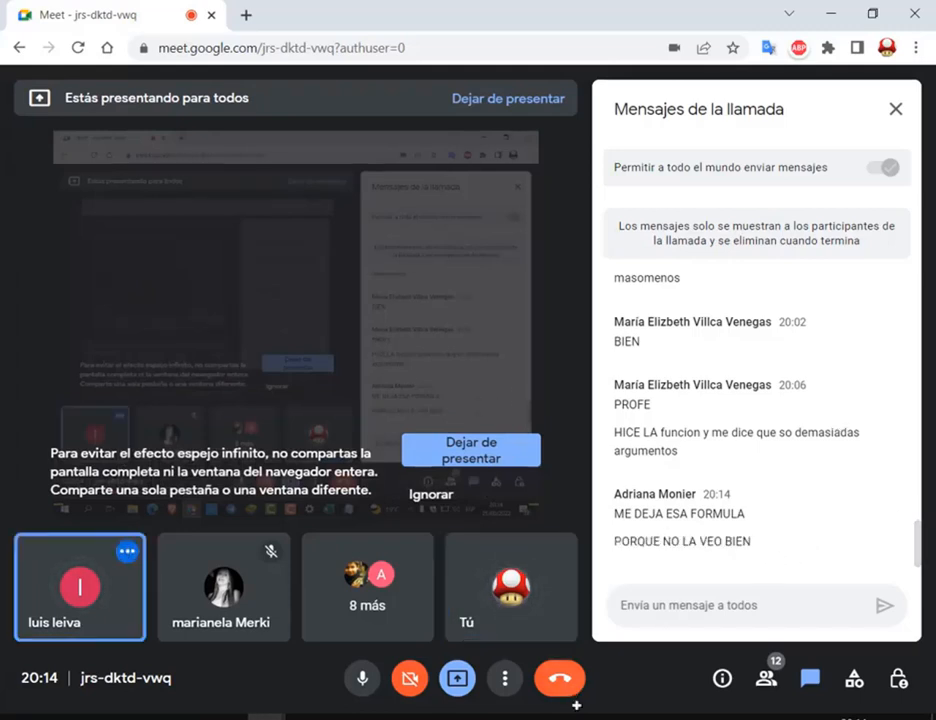
left_click(534, 717)
- Enlarge the sheet to 150% and display F22's full formula in the cell with column F at the edge of the view
key("F2")
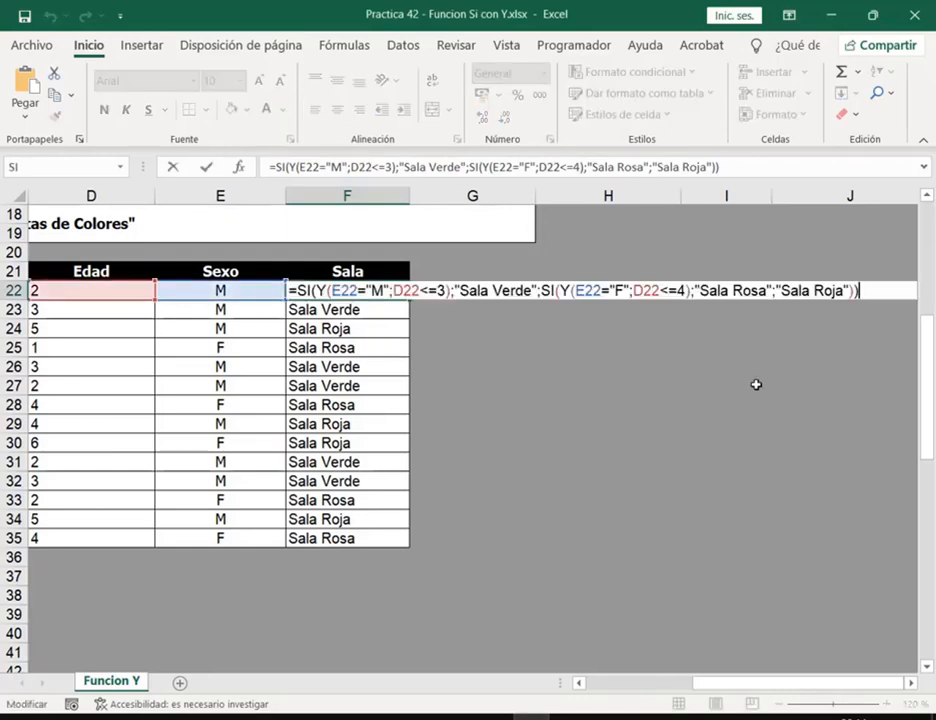
key("Escape")
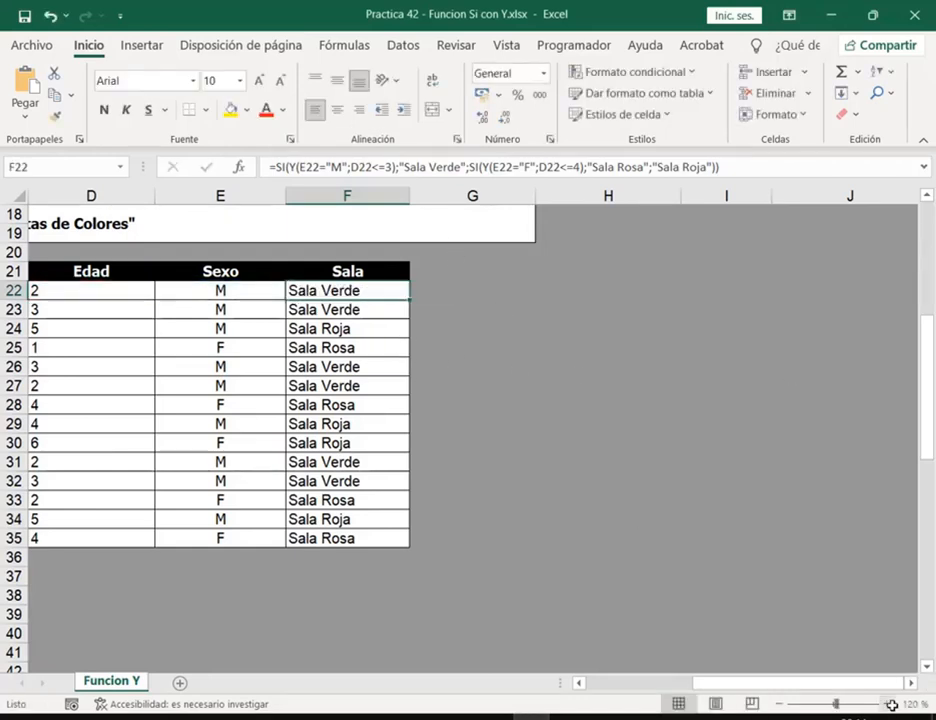
left_click(891, 704)
left_click(891, 704)
left_click(891, 704)
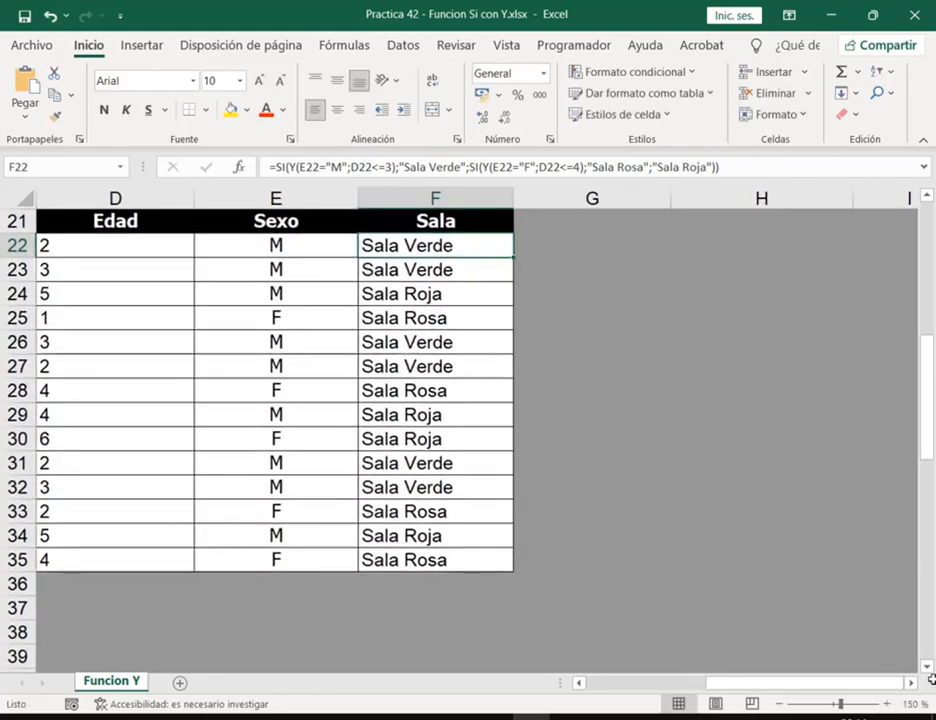
left_click(911, 683)
left_click(911, 683)
key("F2")
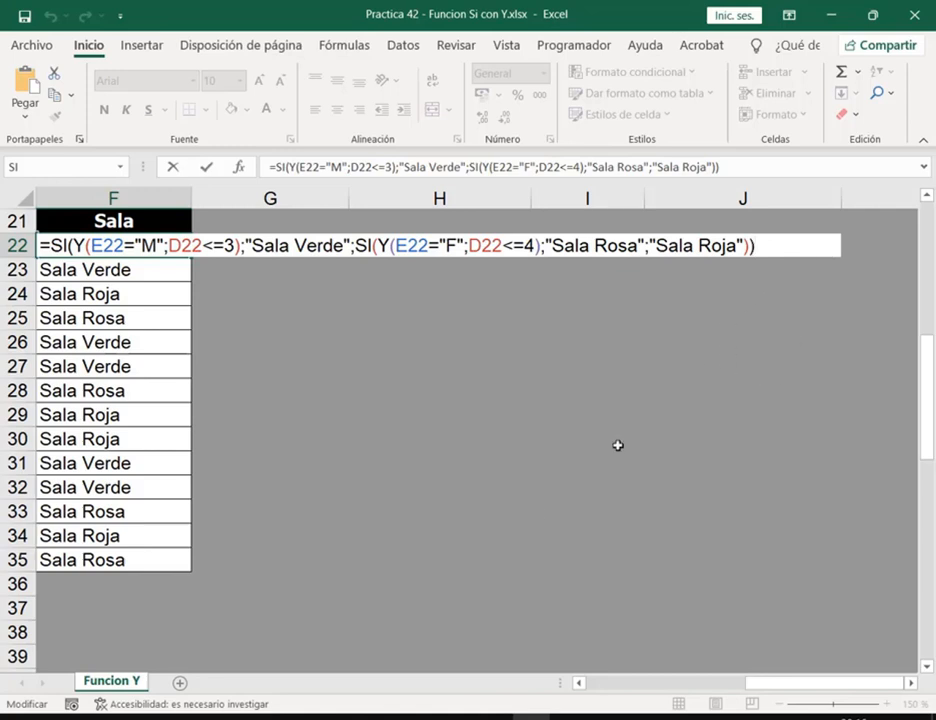
- Check the Google Meet chat for replies about the Sala formula and go back to the workbook
left_click(266, 717)
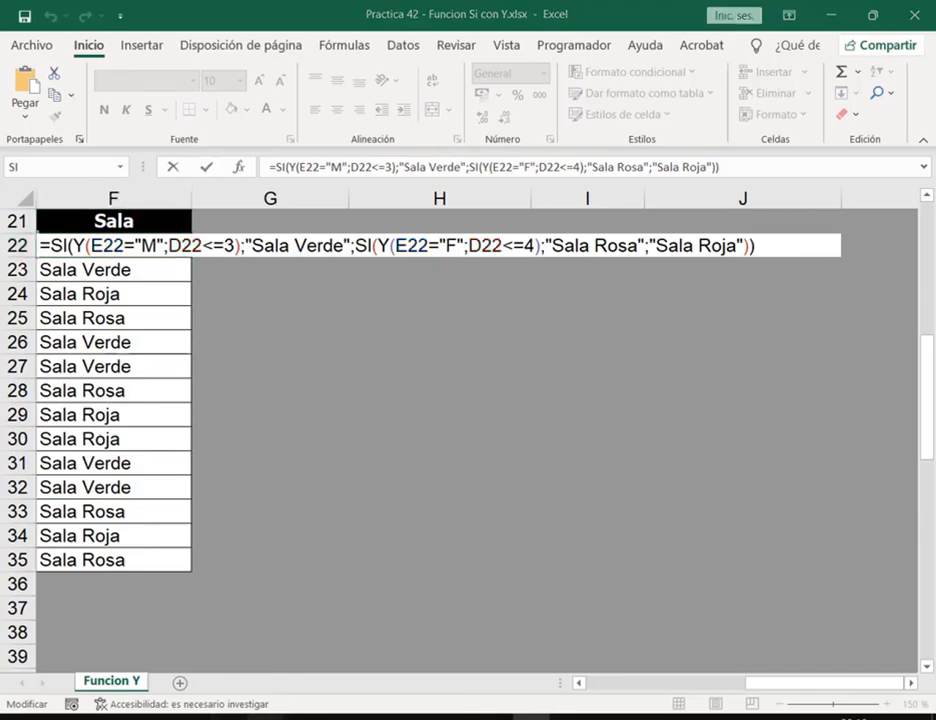
left_click(178, 605)
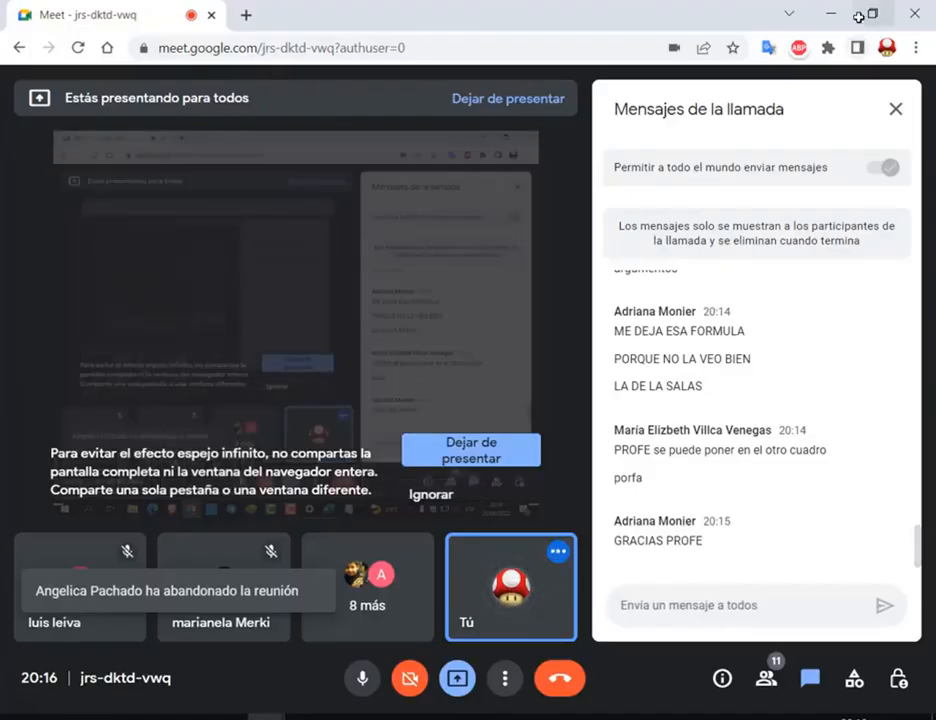
left_click(836, 15)
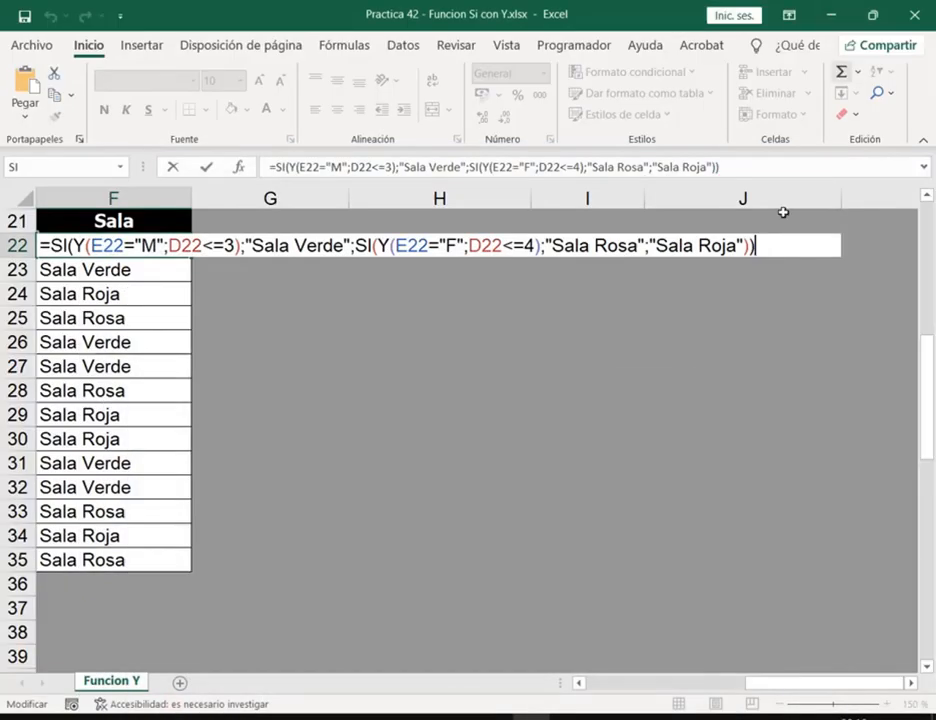
- Accept F22's formula without changes and close the Practica 42 workbook, saving its changes
key("ctrl+Return")
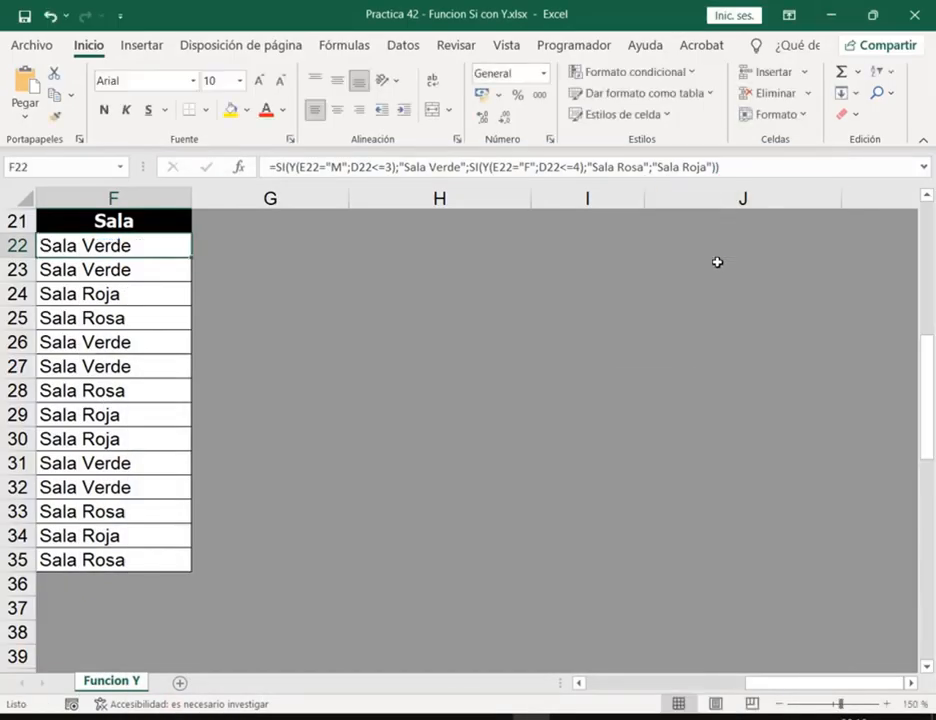
left_click_drag(836, 686, 728, 684)
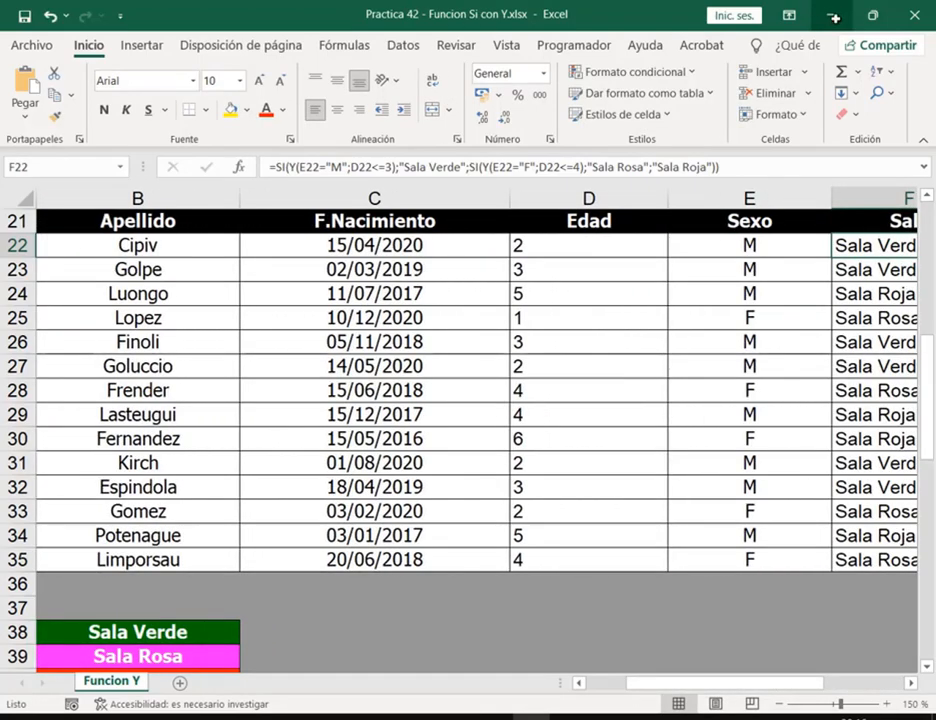
left_click(912, 14)
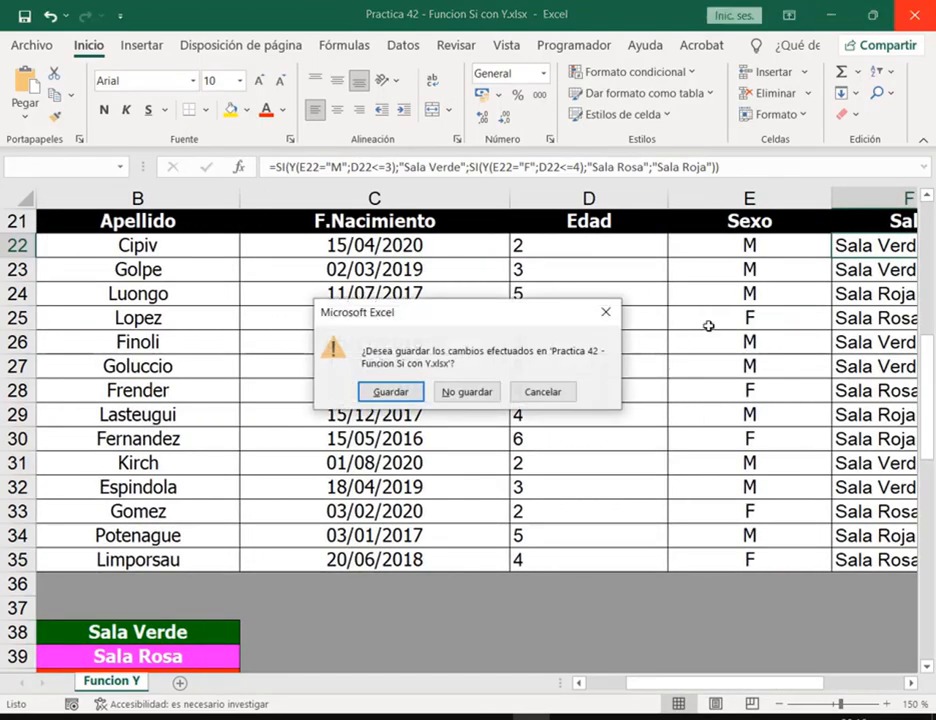
left_click(378, 393)
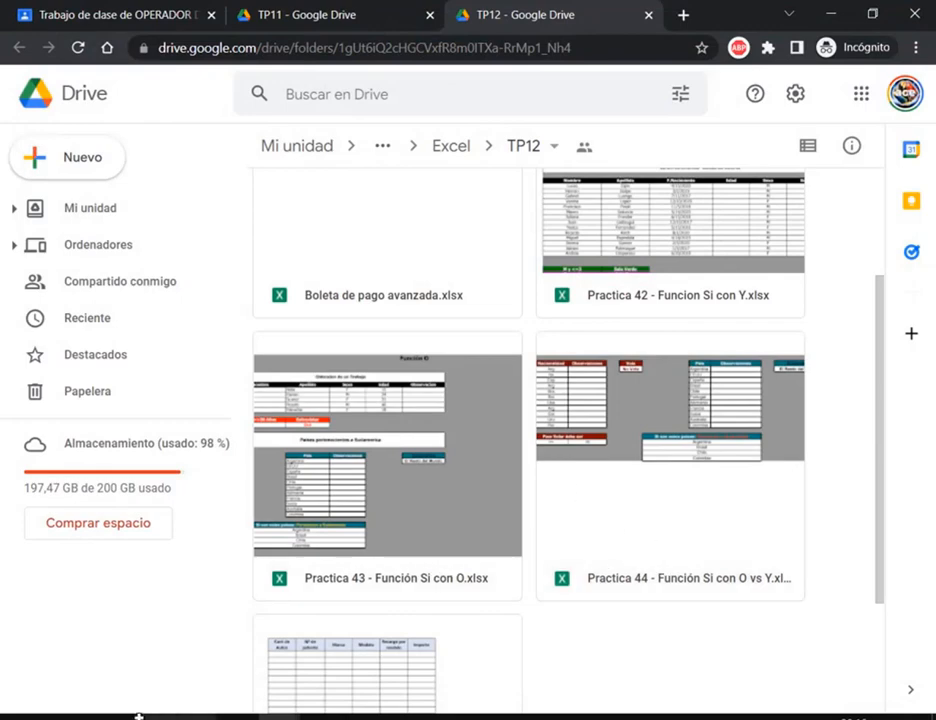
- Open "Practica 43 - Función Si con O.xlsx" from the desktop's Excel folder and zoom its sheet to 130%
mouse_move(161, 713)
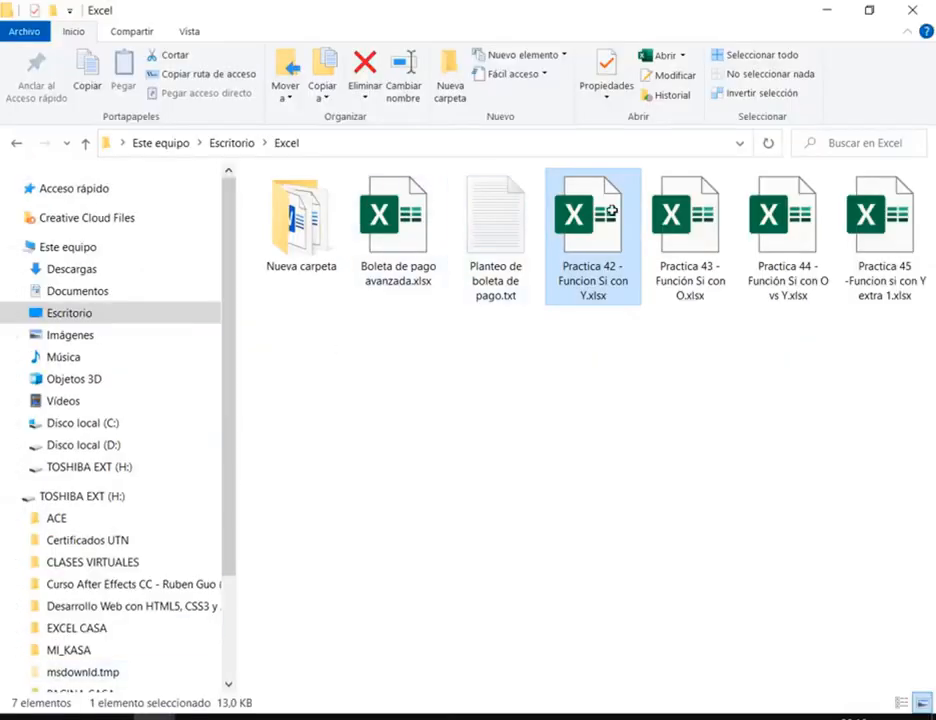
left_click(682, 193)
double_click(682, 193)
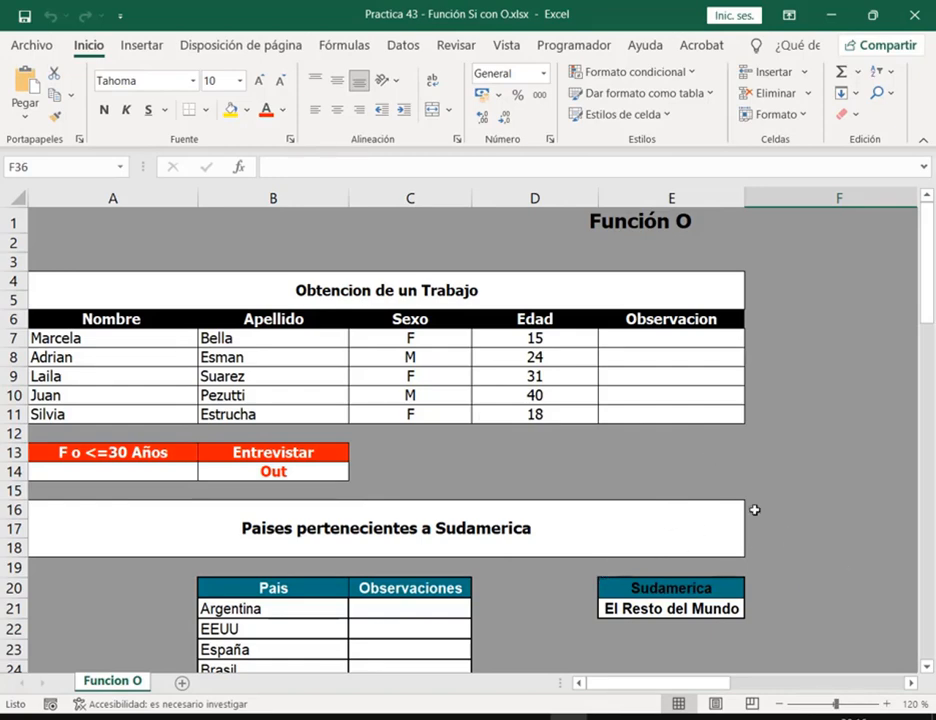
scroll(650, 515, "up", 1, "ctrl")
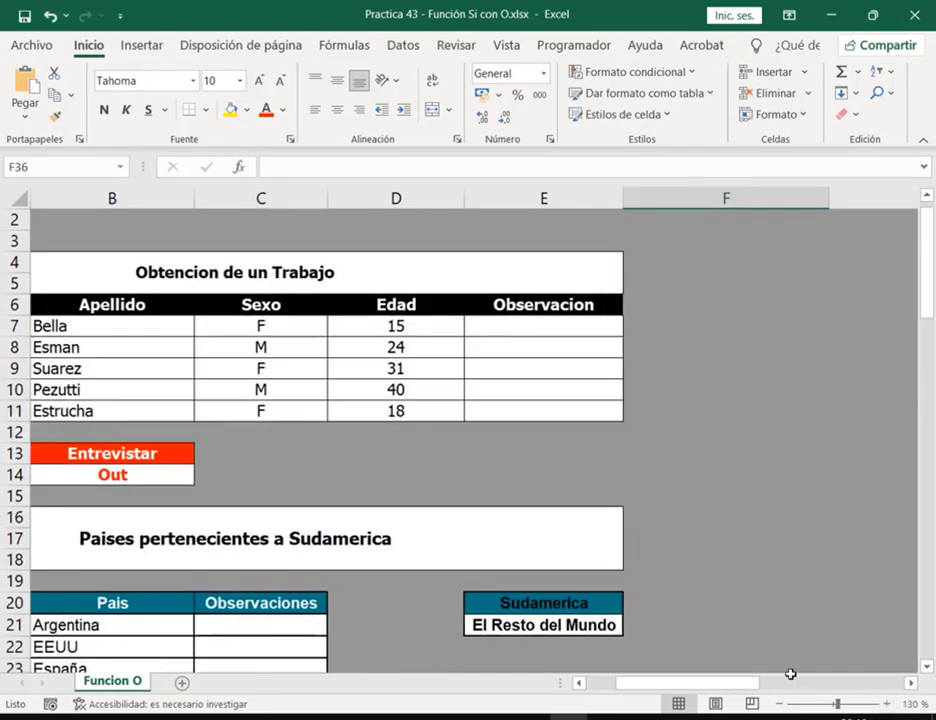
left_click_drag(717, 683, 677, 684)
- Switch to the Notepad notes and delete the Prom Temp and Prom Presip example below the SI con Y syntax
left_click(537, 718)
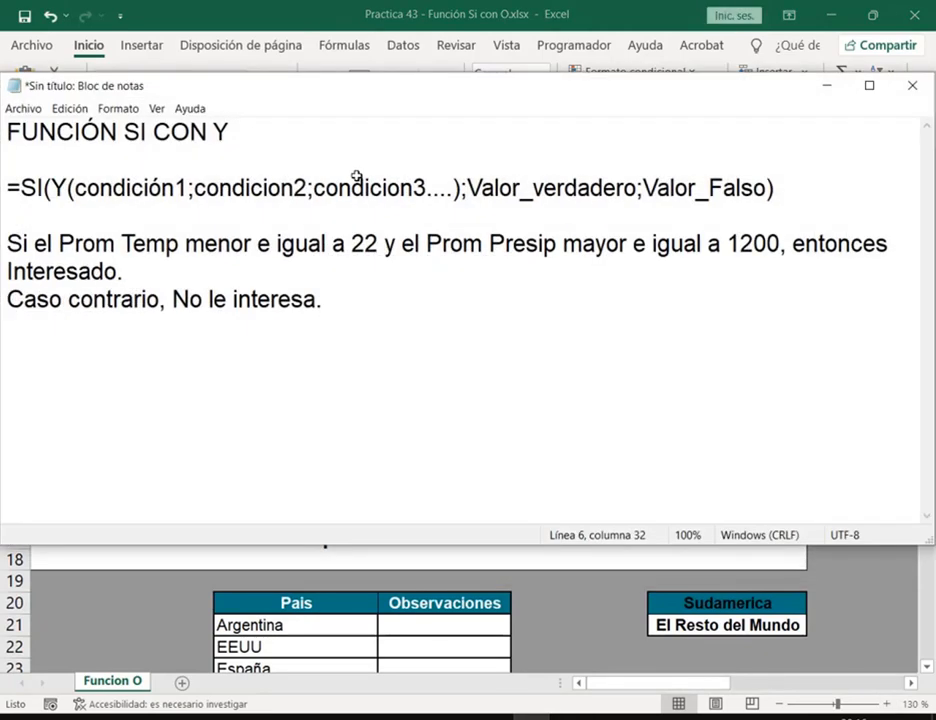
left_click_drag(361, 303, 3, 243)
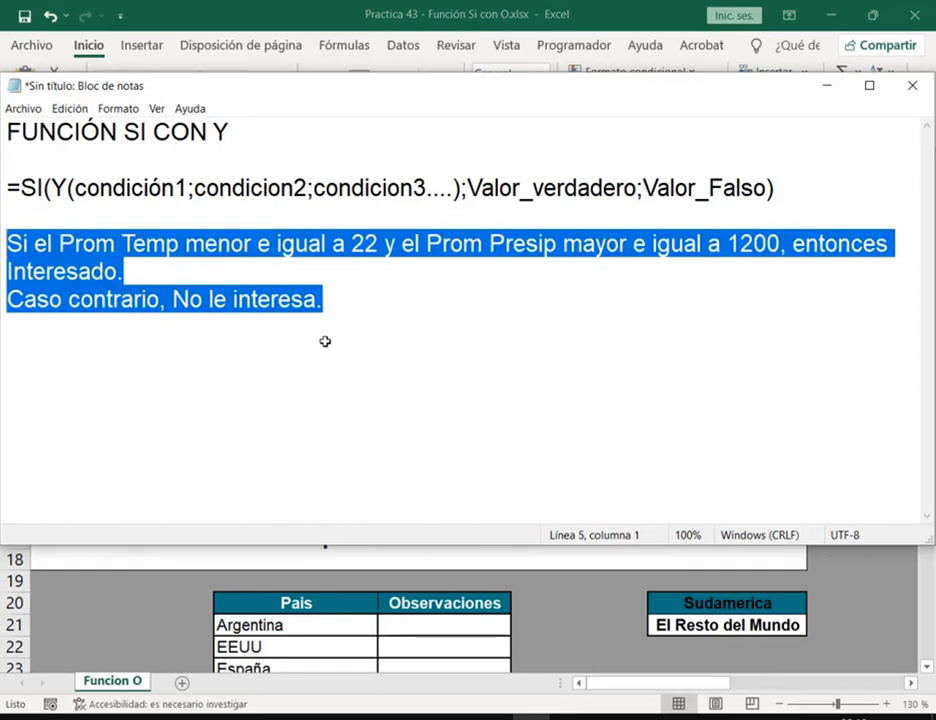
type("t")
key("BackSpace")
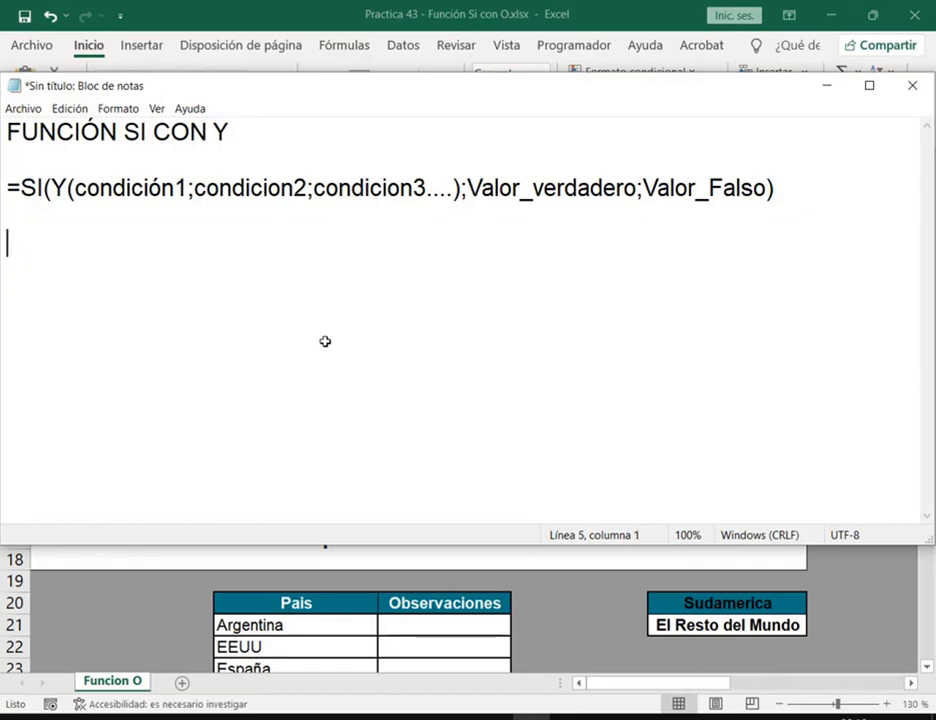
- Write below the SI con Y syntax: "Si todas las condiciones se cumplen, devuelve un valor verdadero."
type("Si todas las c")
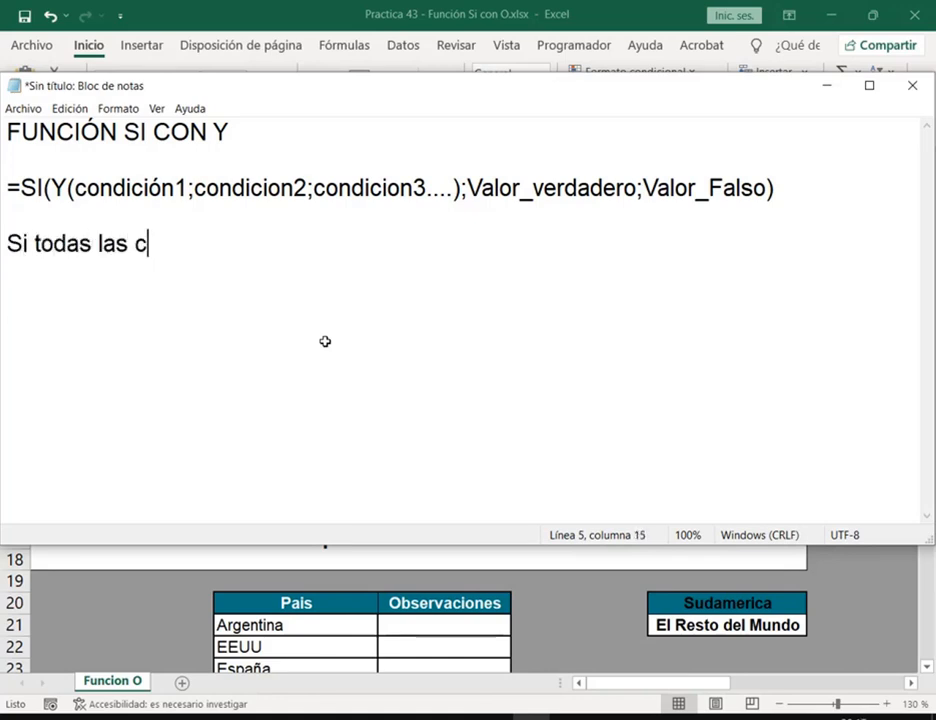
type("ondiciones se cum")
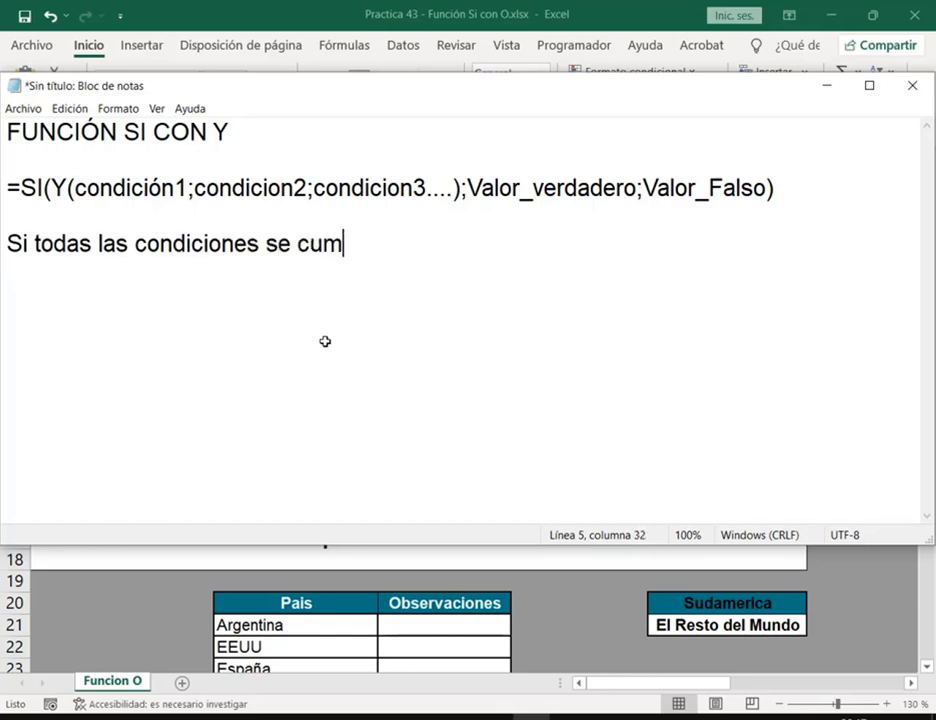
type("ple,")
key("BackSpace")
key("BackSpace")
type("n")
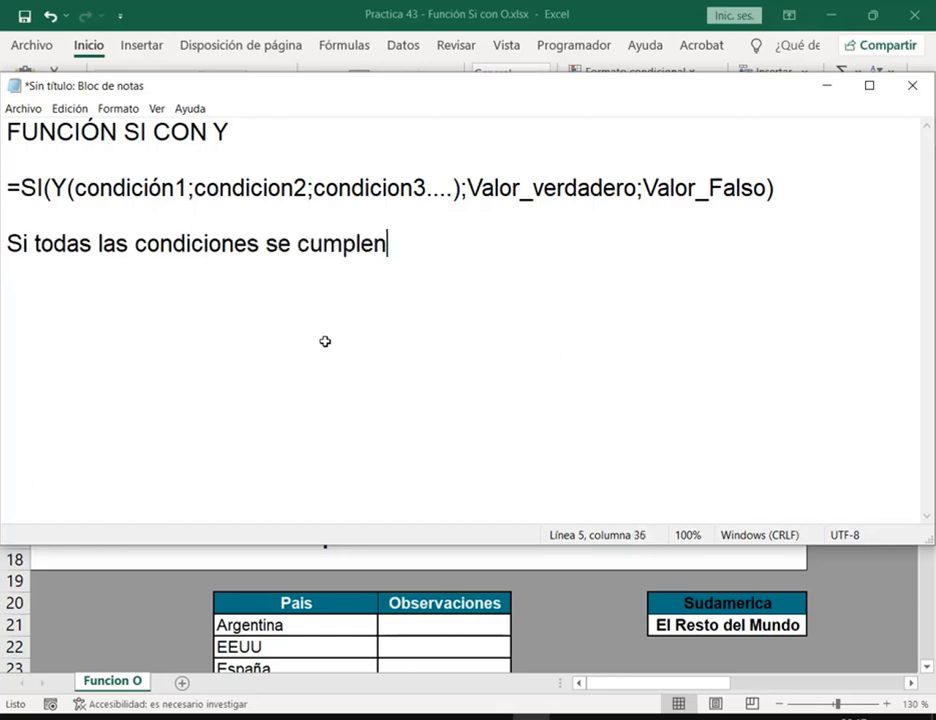
type(", devuelve un")
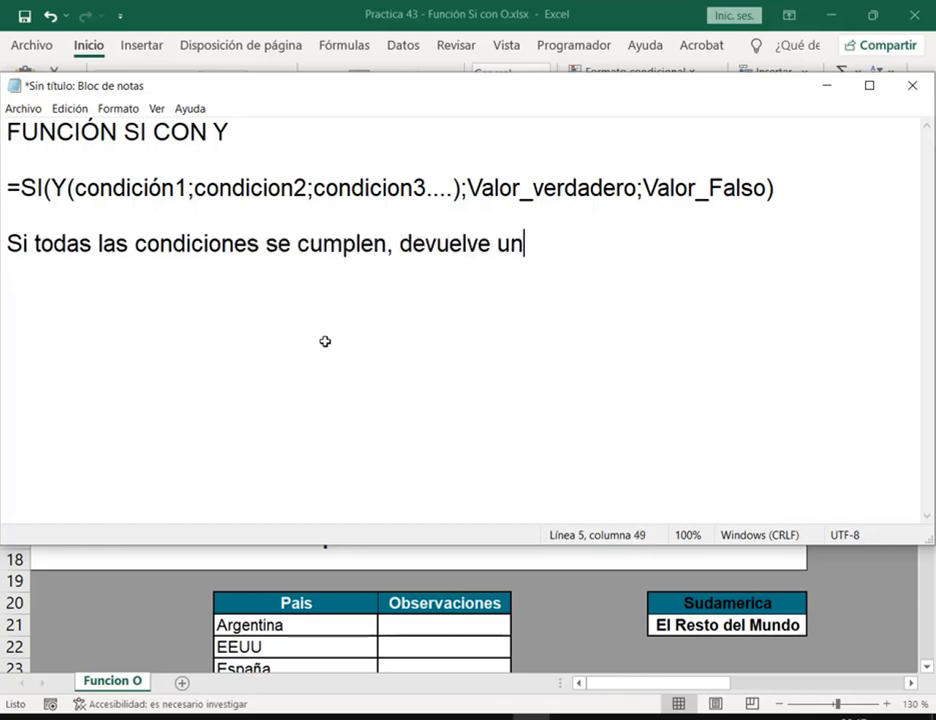
type(" valor ver")
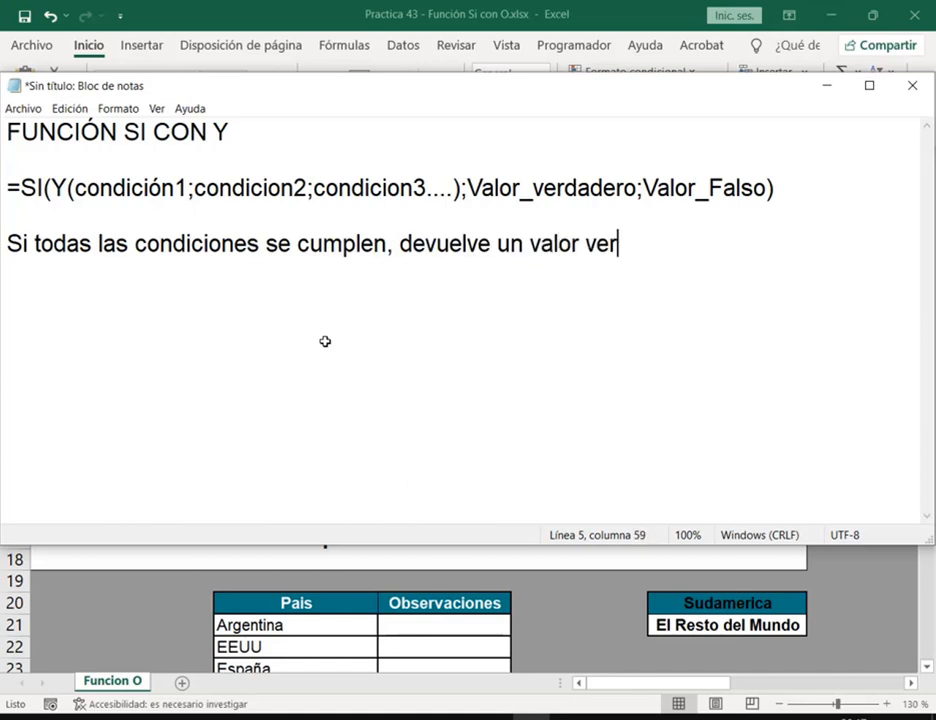
type("dadero. s")
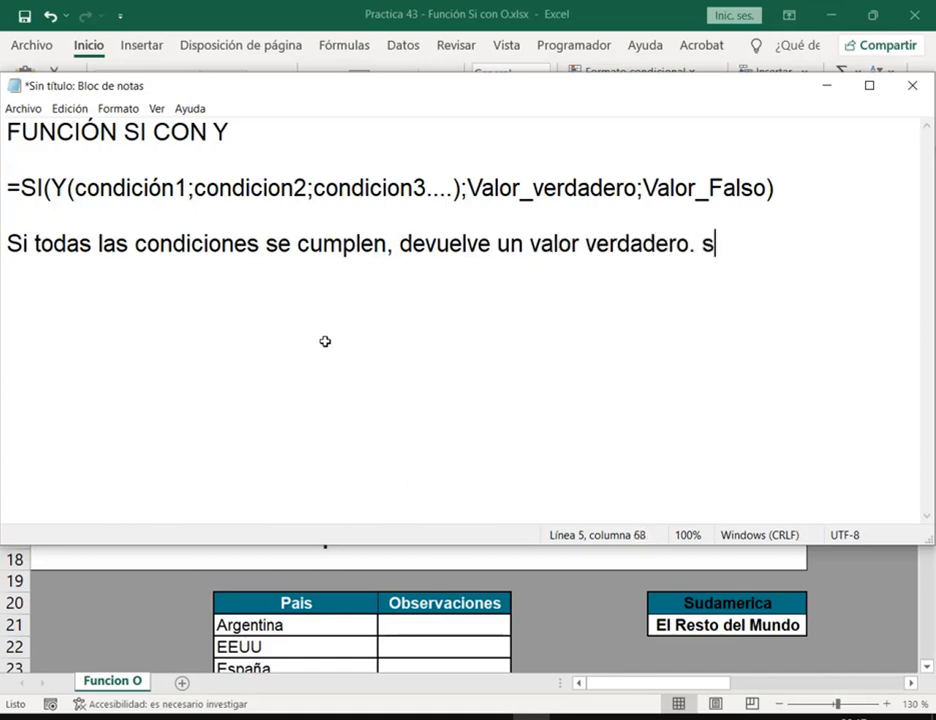
- Continue the SI con Y explanation with "Si al menos una condición NO se cumple, devuelve el valor falso."
key("BackSpace")
type("Si al menos u")
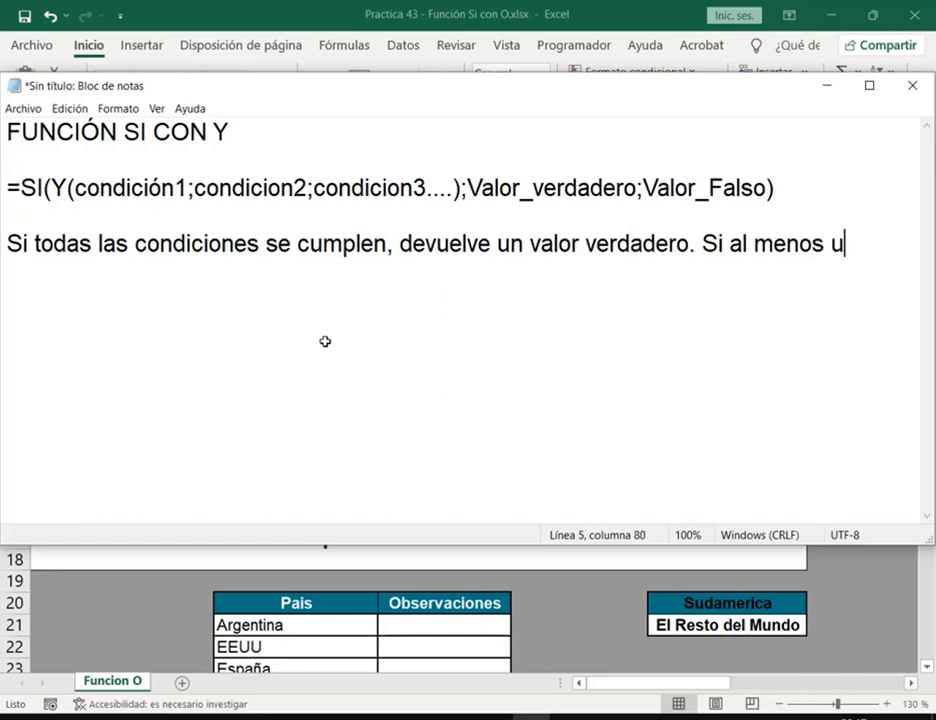
type("na condicn")
key("BackSpace")
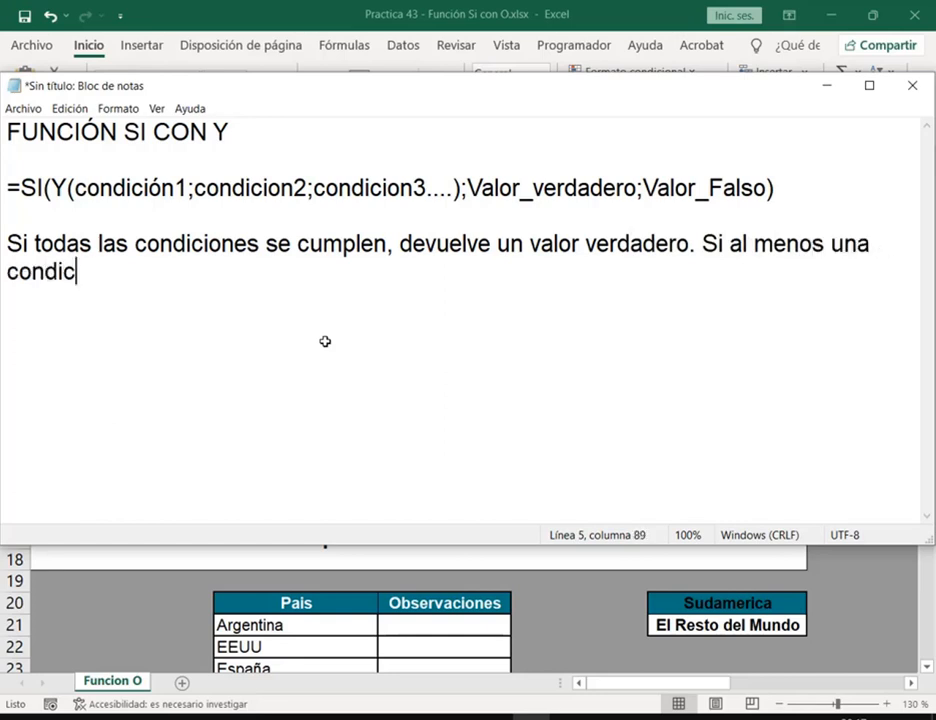
type("ión NO")
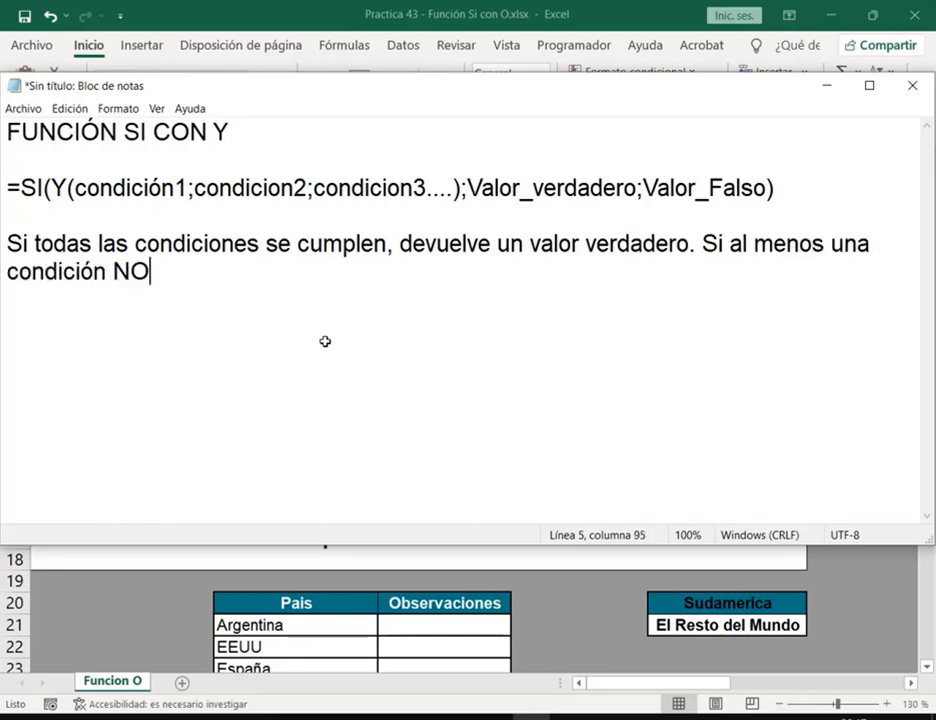
type(" se cump")
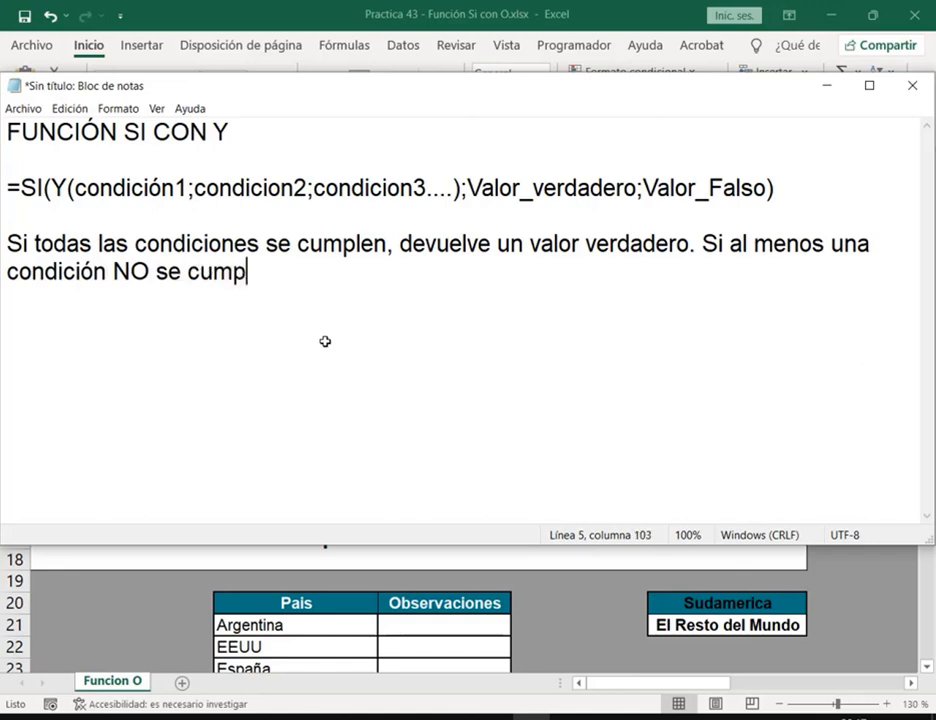
type("le, devuelve el")
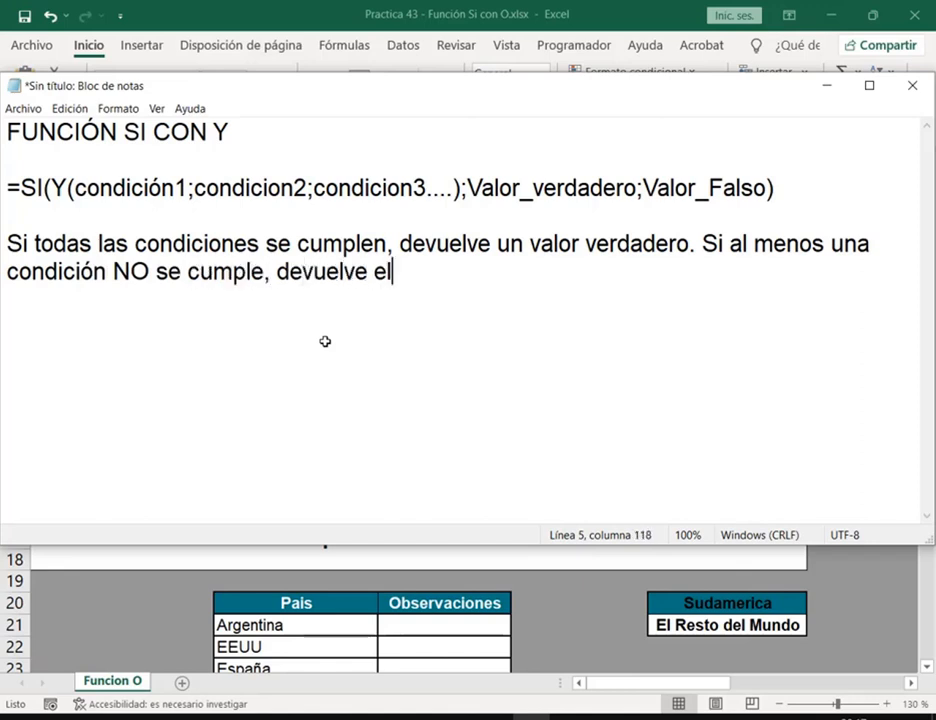
type(" valor falso.")
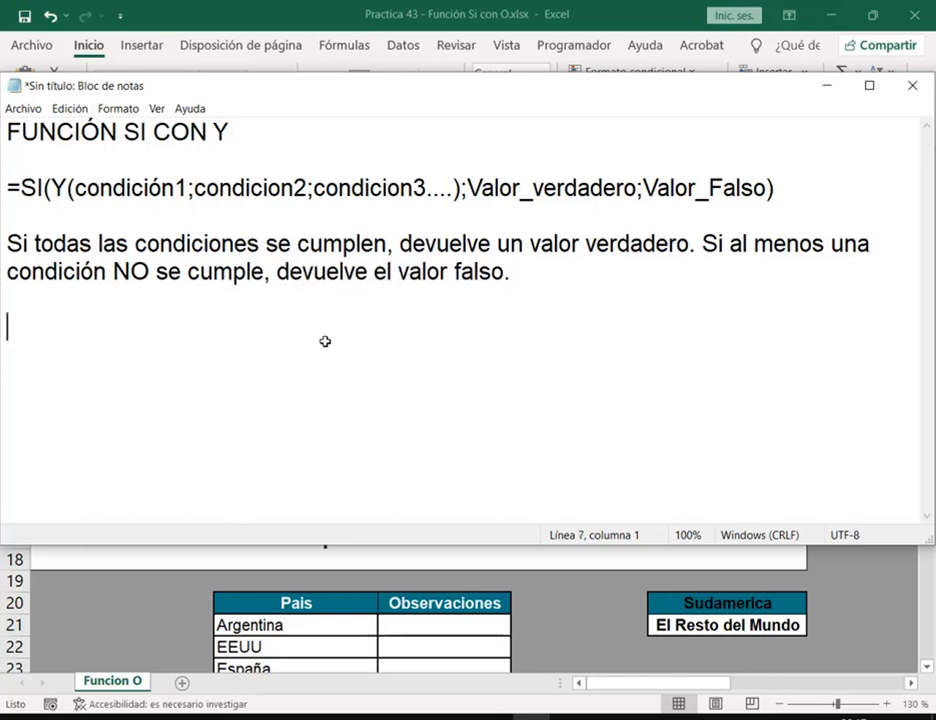
- Add the heading "FUNCION SI CON O" below the SI con Y explanation, with blank lines around it
key("Return")
type("FUNCION SI CON O")
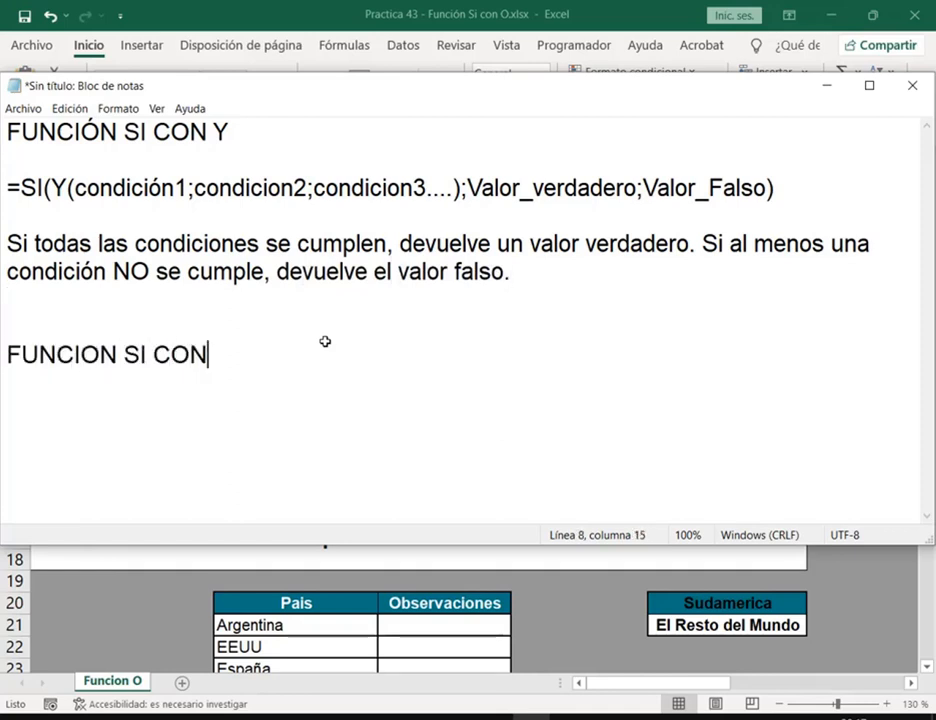
key("Return")
key("Return")
- Begin the syntax line under the SI con O heading with "=SI(O(condición1;condicion2;condicion3;."
type("=")
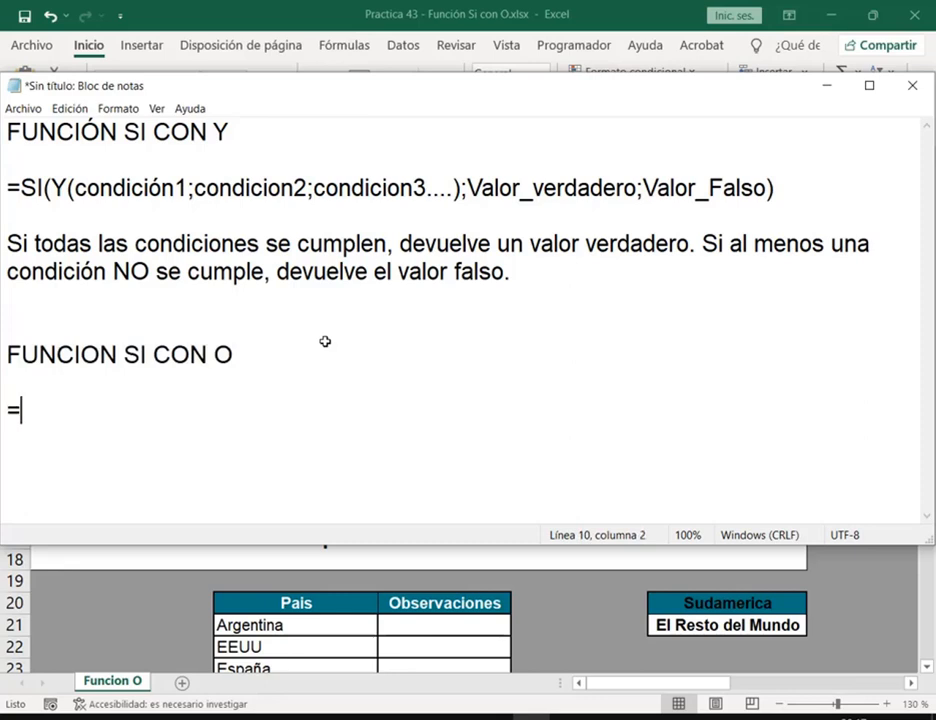
type("SI(O")
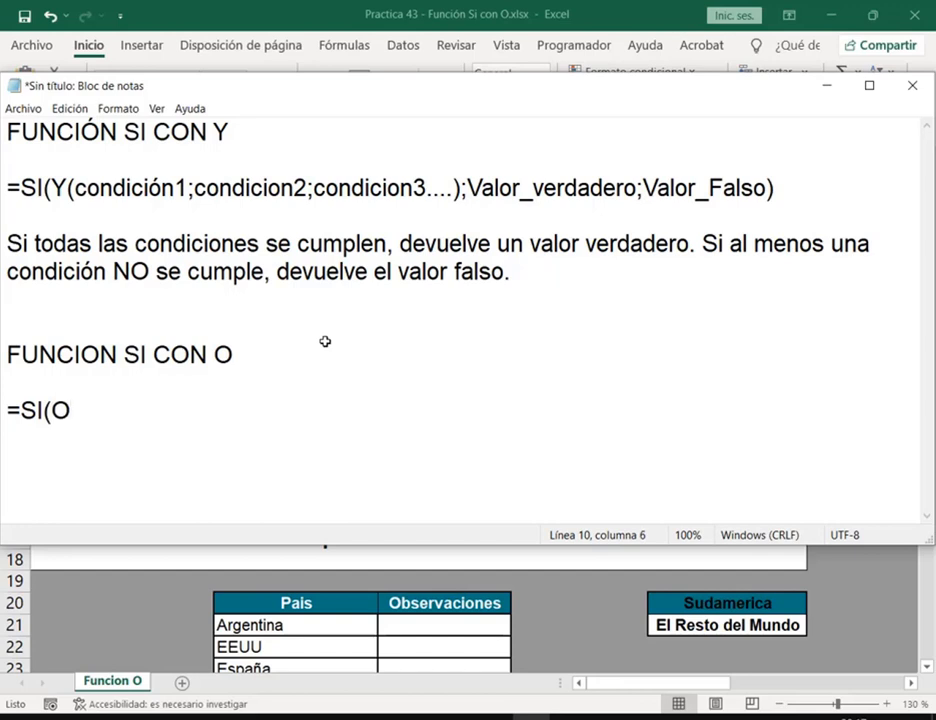
type("(")
type("condición")
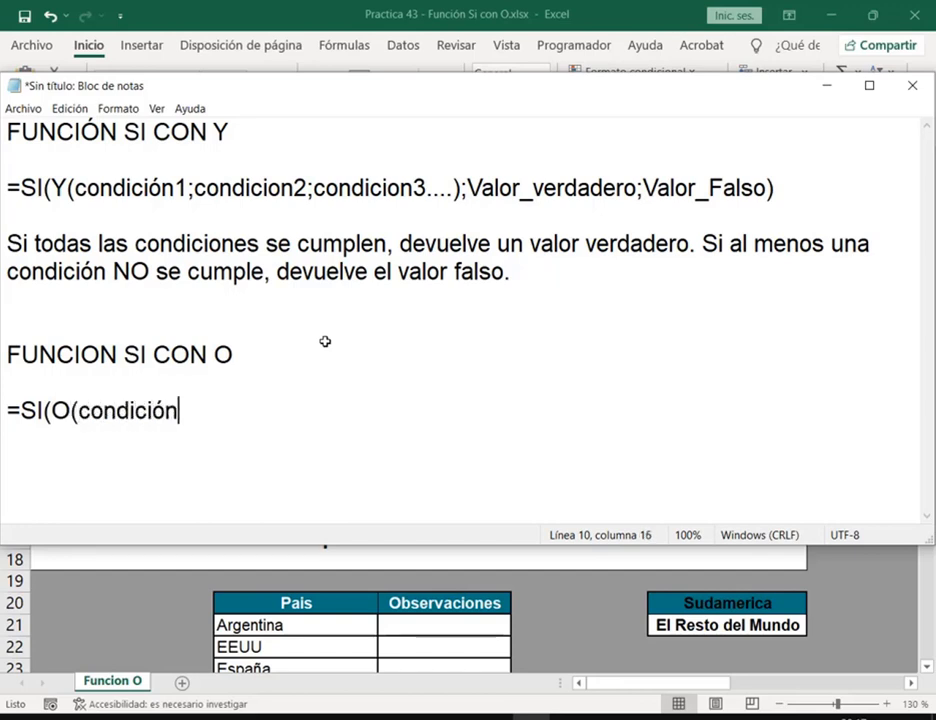
type("1;condicio")
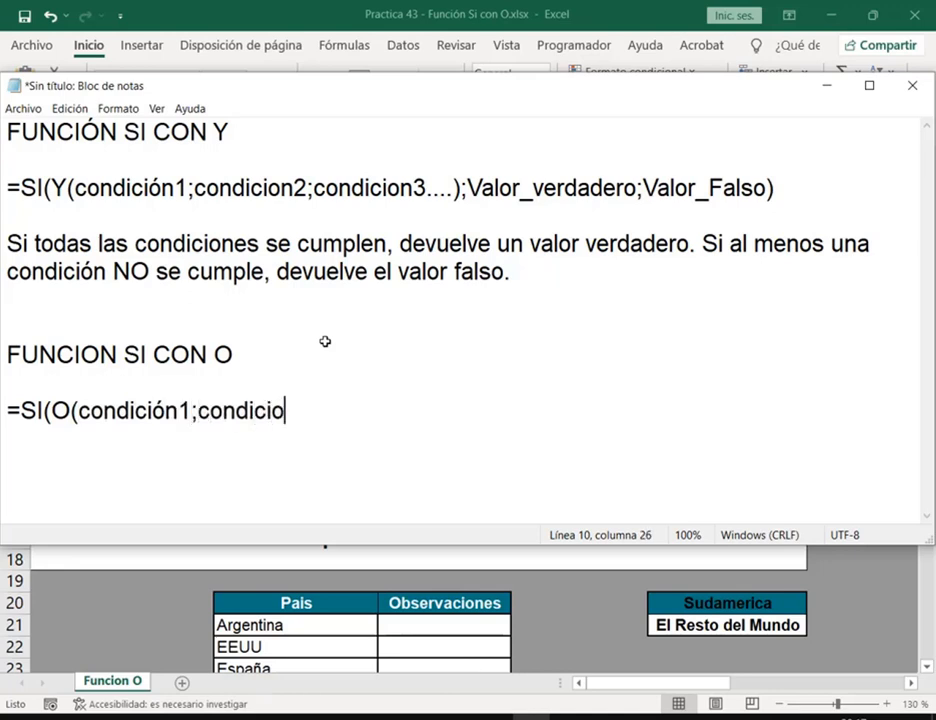
type("n2;condicion")
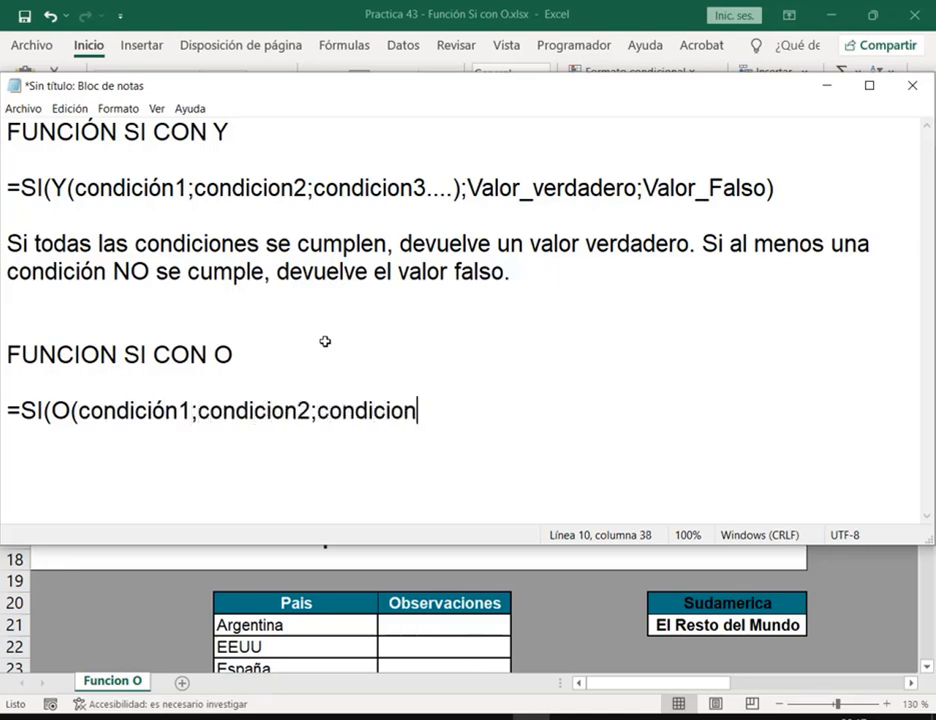
type("3;----")
key("BackSpace")
key("BackSpace")
key("BackSpace")
key("BackSpace")
type(".")
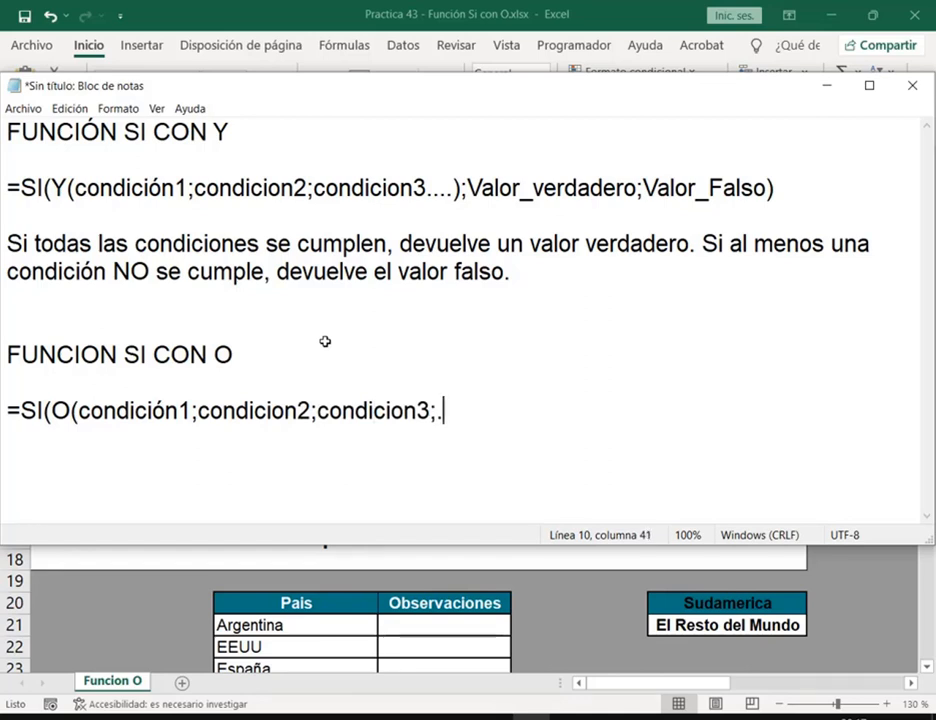
- Complete the SI con O syntax line with "...);Valor_verdadero;Valor_Falso)"
type("...);\"valo")
key("BackSpace")
key("BackSpace")
key("BackSpace")
key("BackSpace")
key("BackSpace")
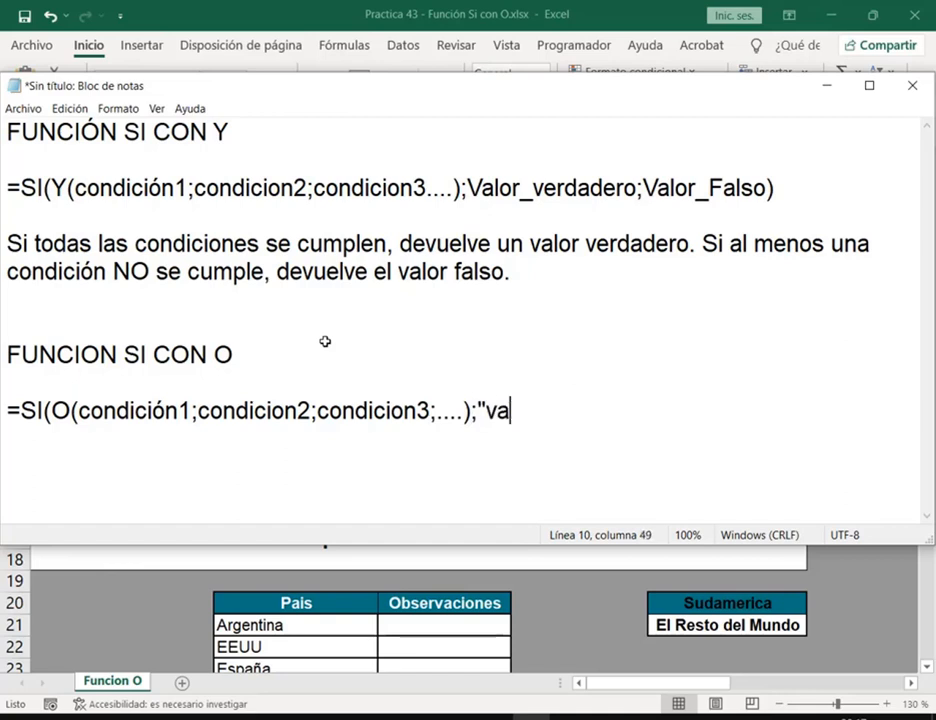
type("Val")
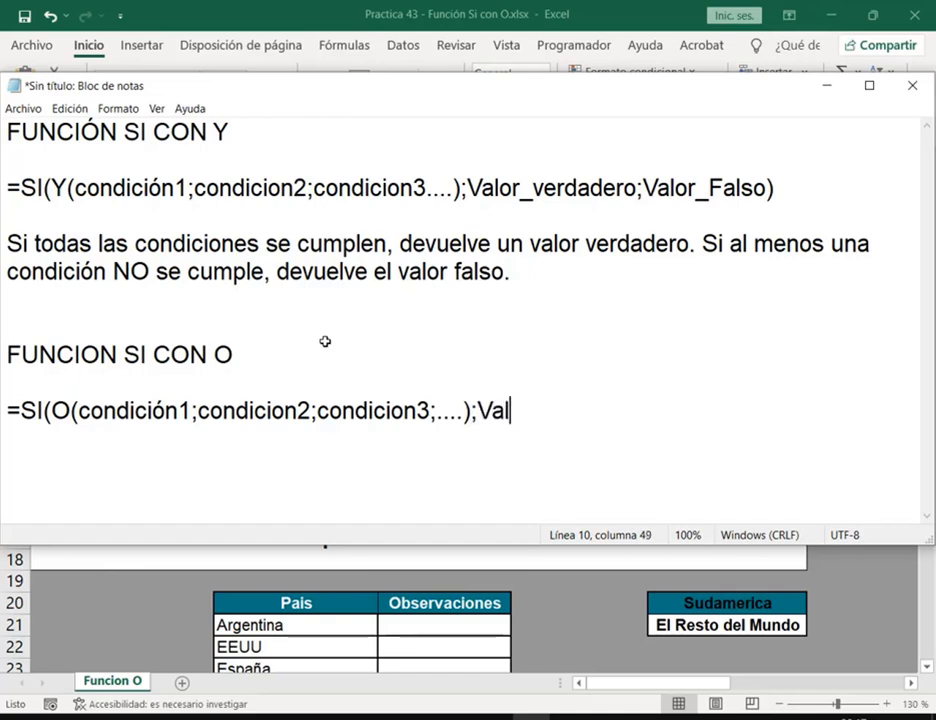
type("or_verdadero")
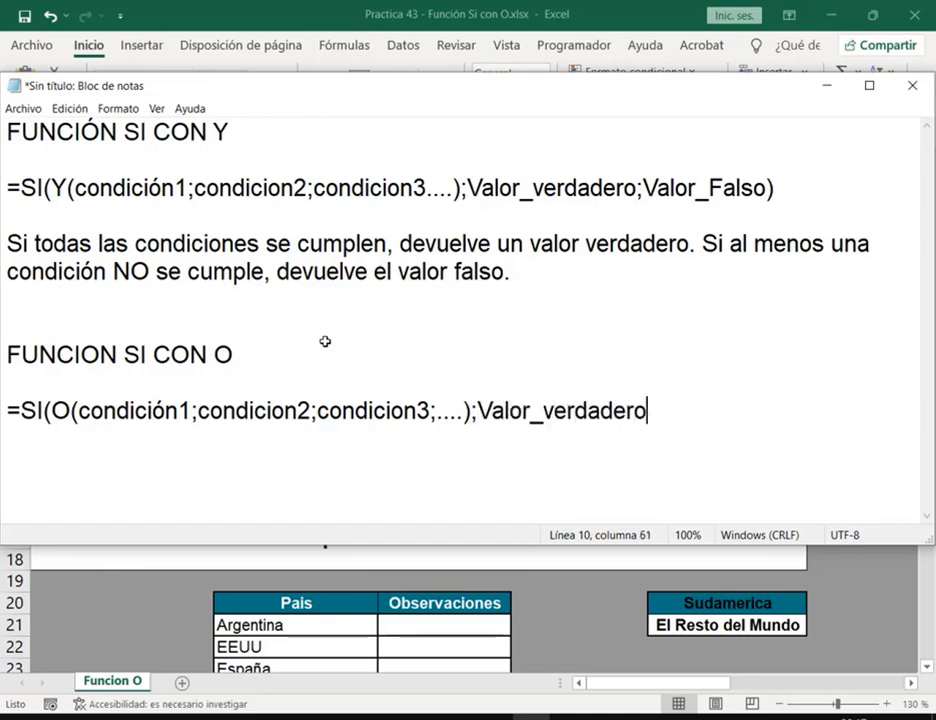
type(";Valor")
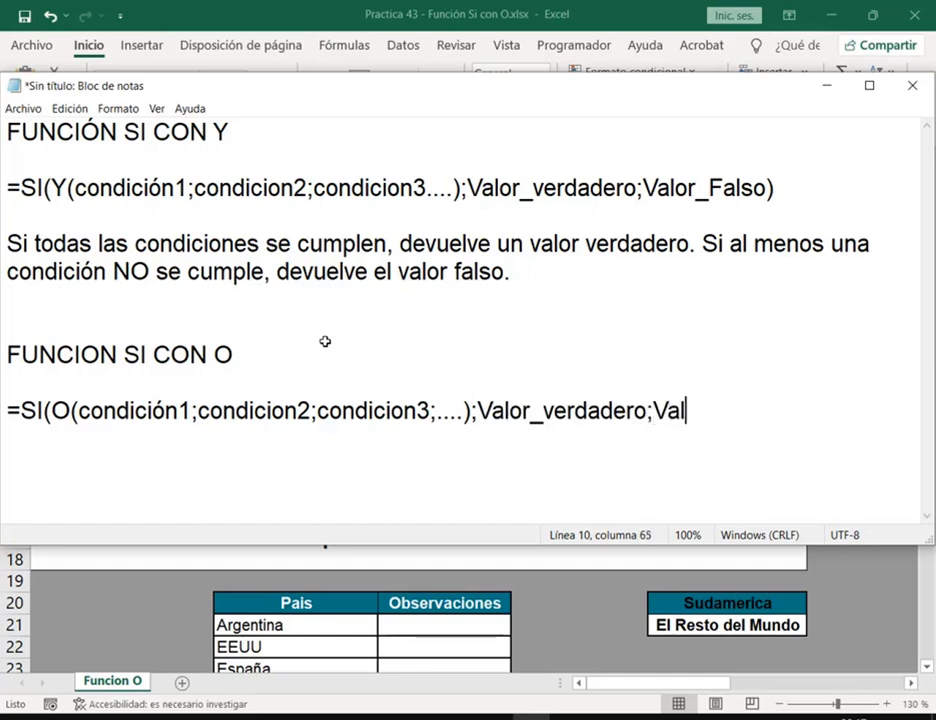
type("_fal")
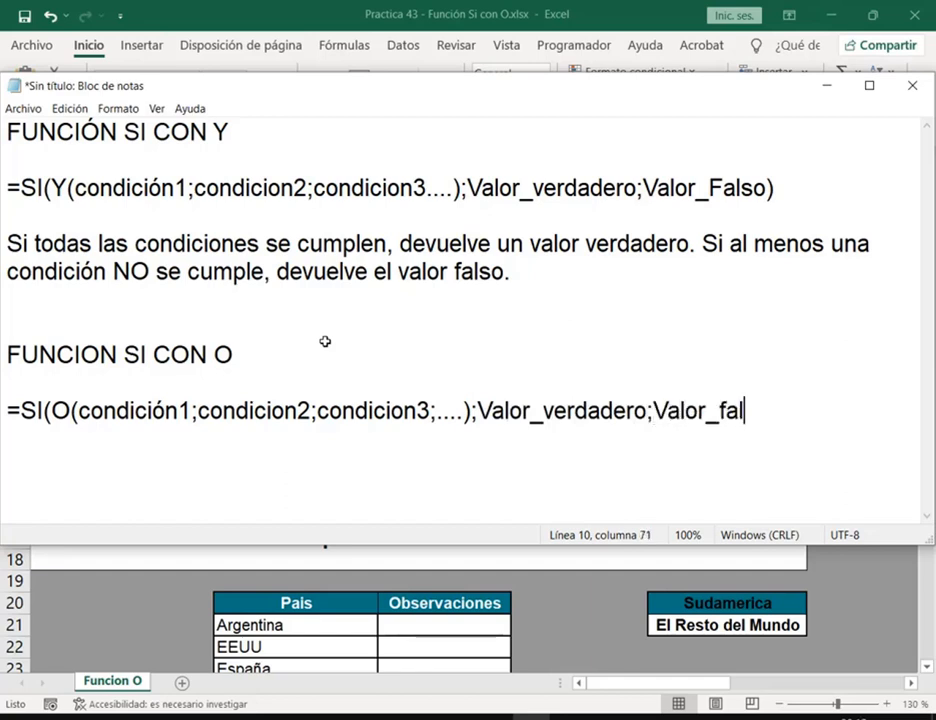
key("BackSpace")
key("BackSpace")
key("BackSpace")
type("Falso)")
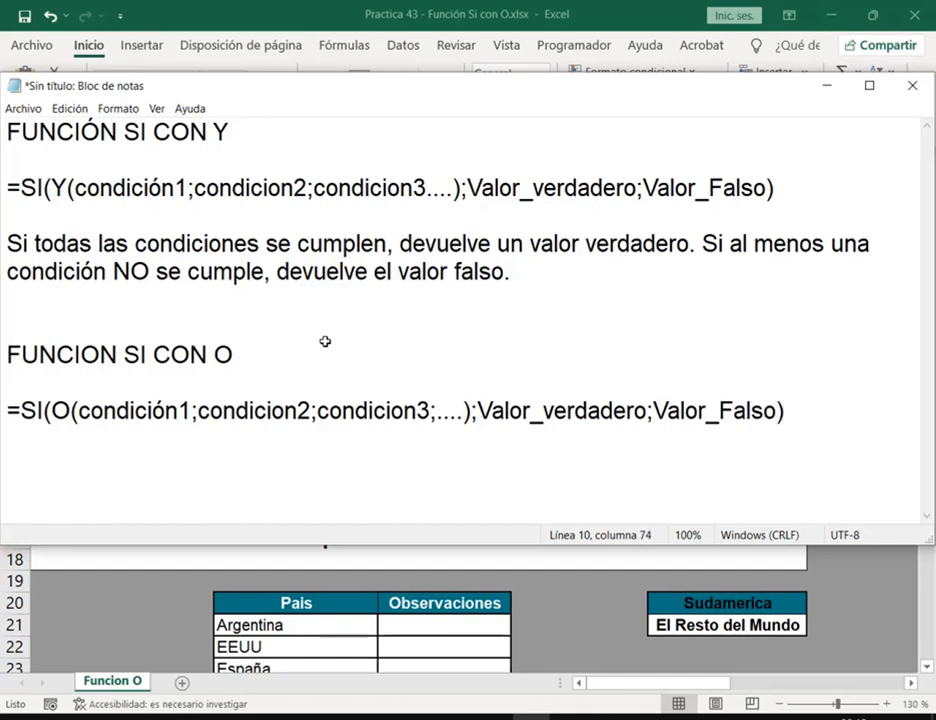
- Begin the SI con O explanation below its syntax line, after a blank line, with "Si todas o al menos"
key("Return")
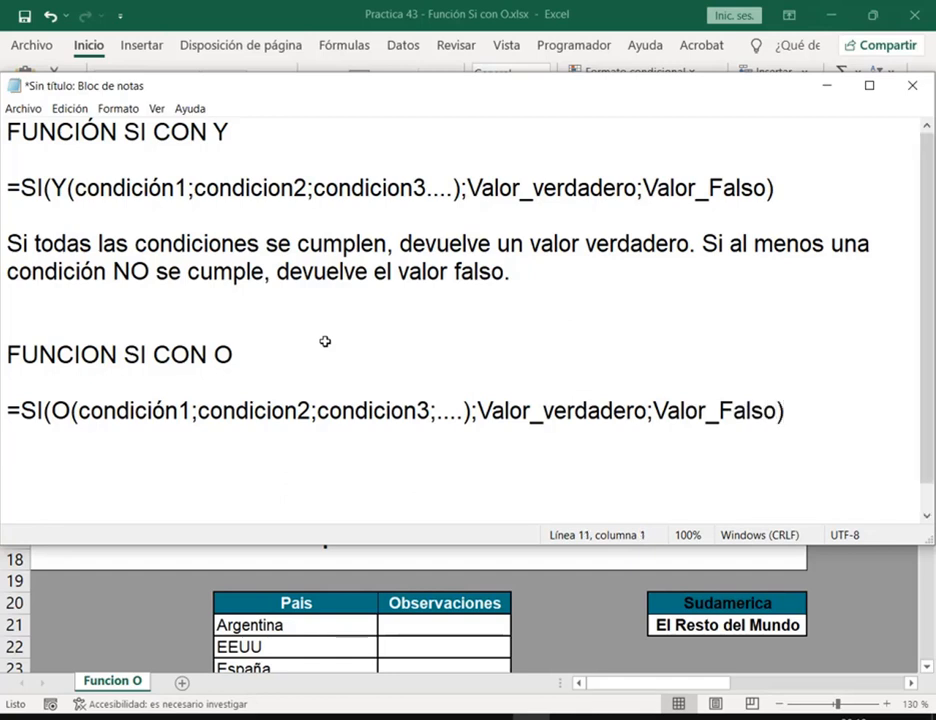
key("Return")
type("Si t")
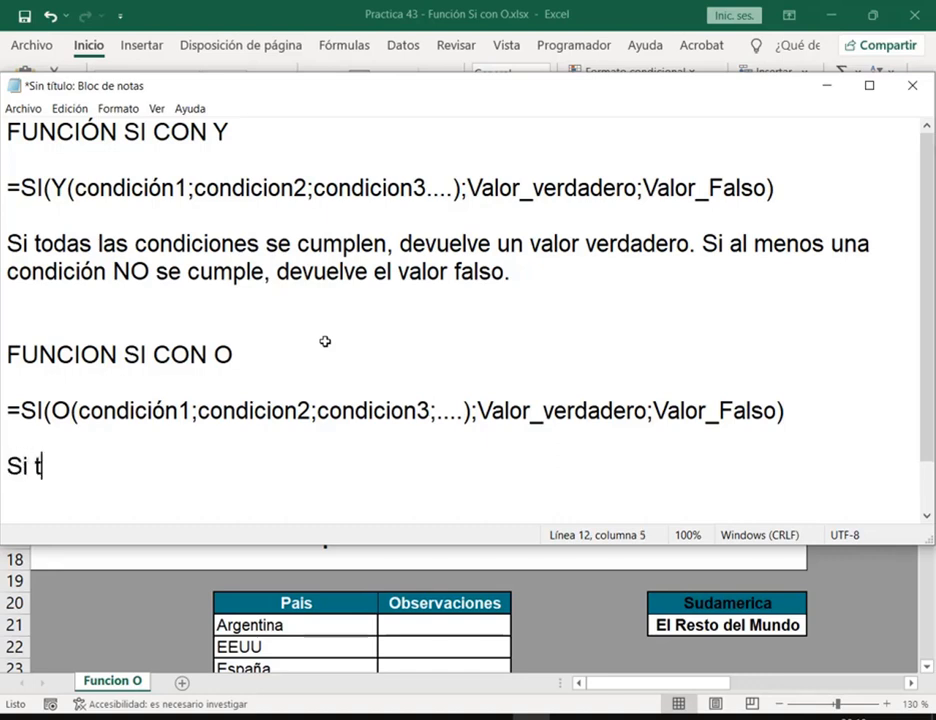
type("odas las coni")
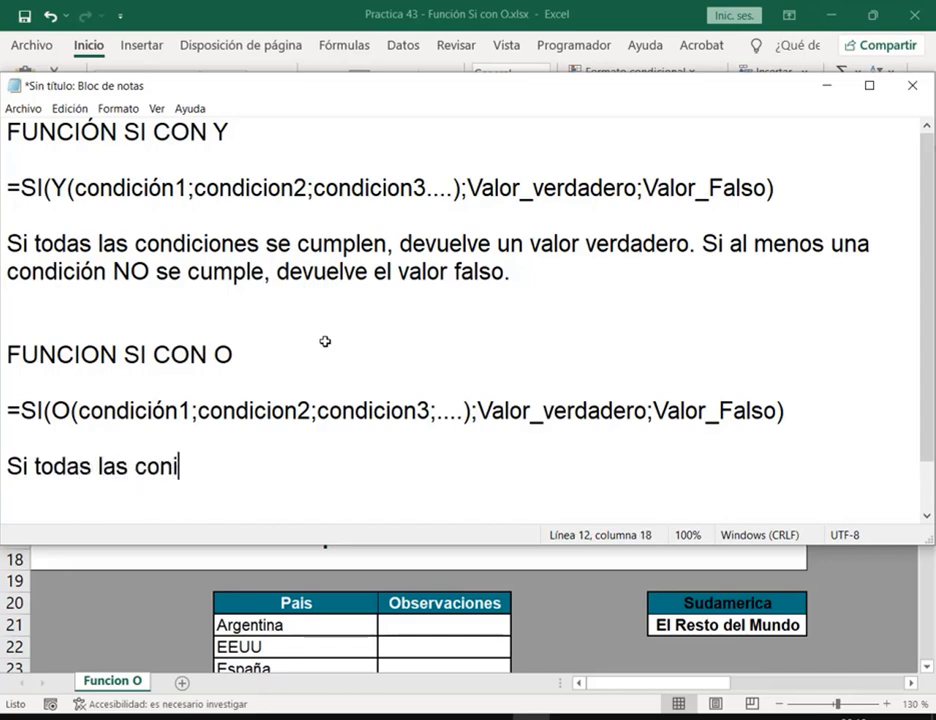
key("BackSpace")
key("BackSpace")
key("BackSpace")
key("BackSpace")
key("BackSpace")
key("BackSpace")
key("BackSpace")
key("BackSpace")
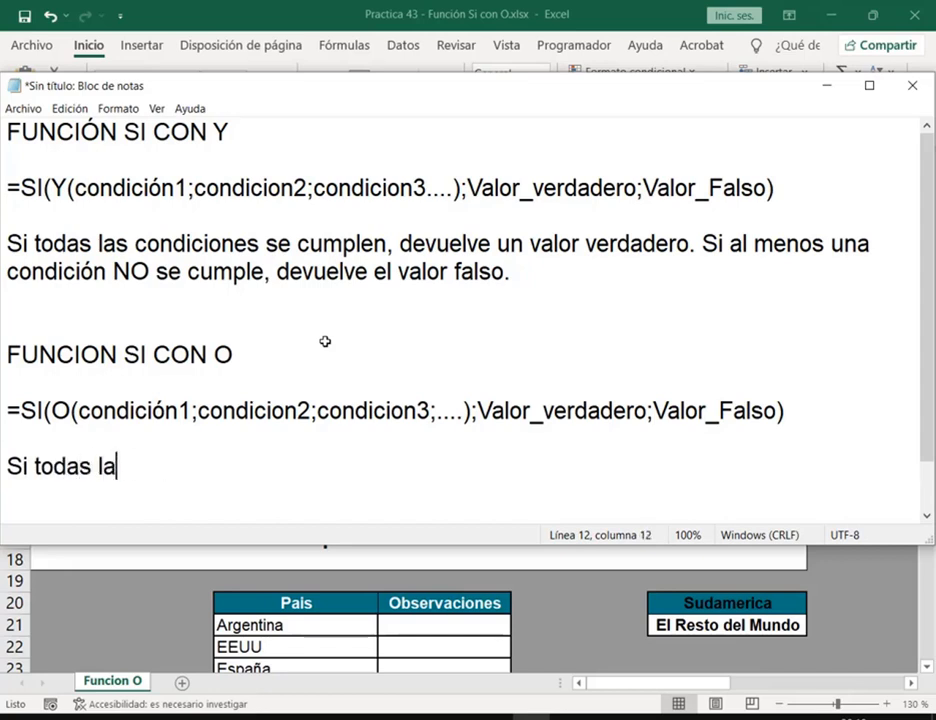
type("o al menos")
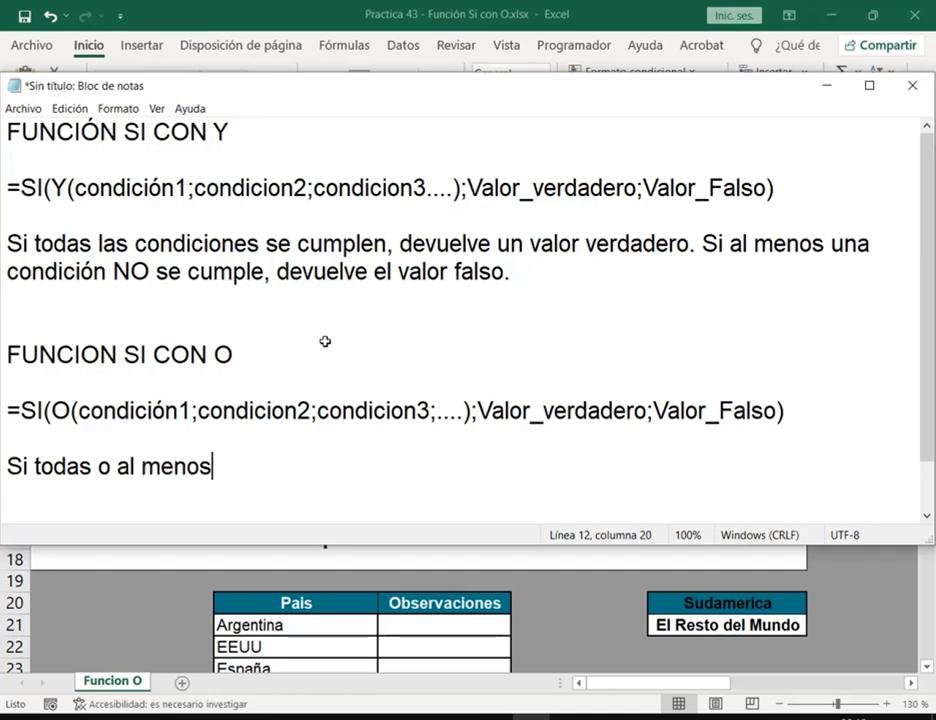
- Complete the first sentence of the SI con O explanation with "una condición se cumple, devuelve un valor vardadero."
type(" una condici")
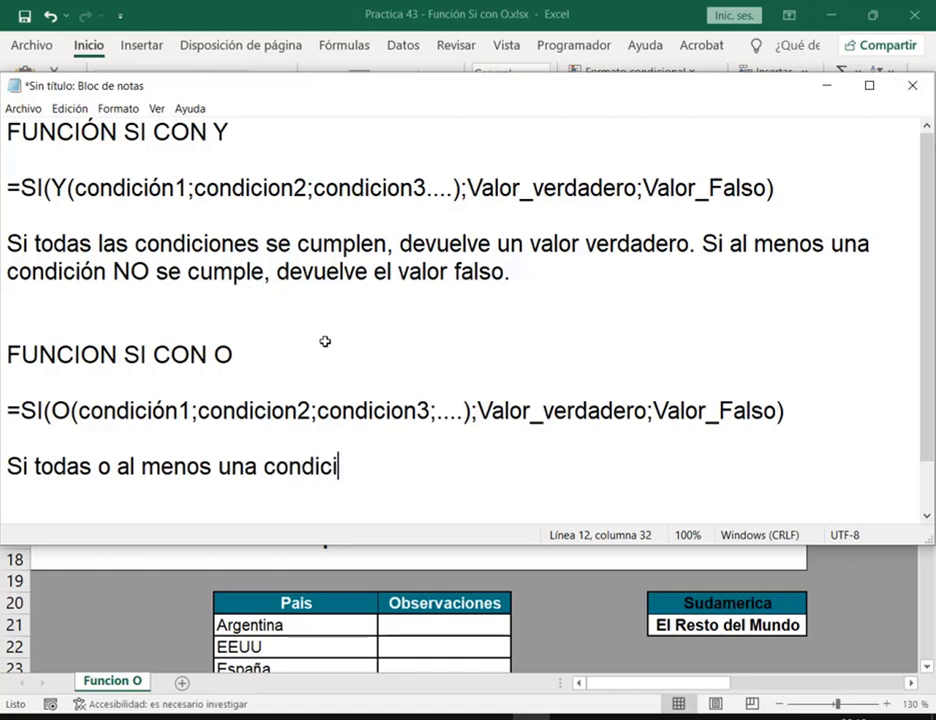
type("ón se cumple,")
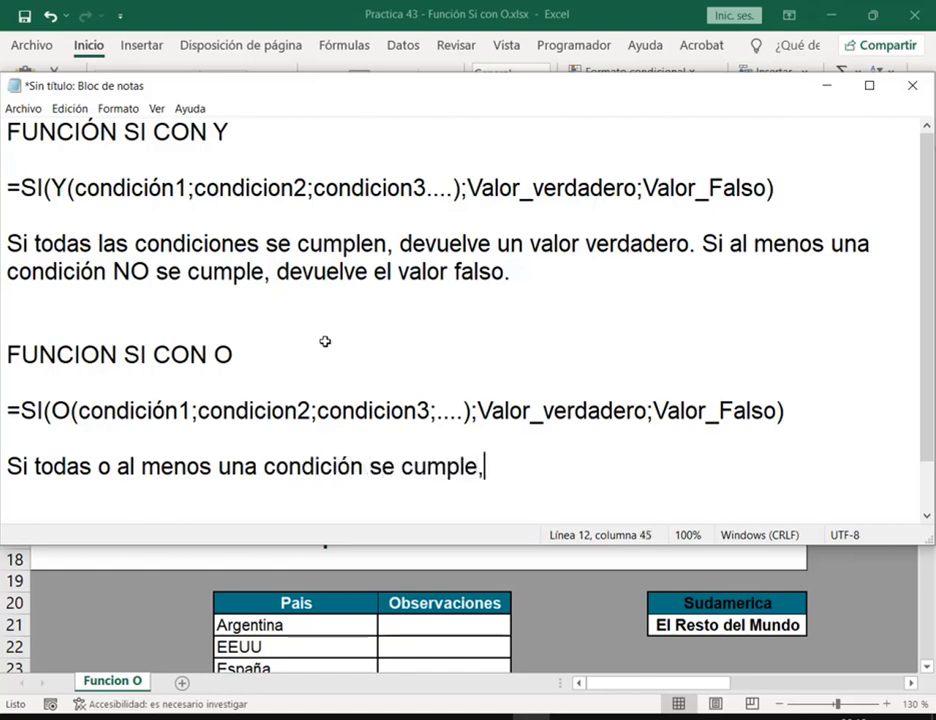
type(" devuelve")
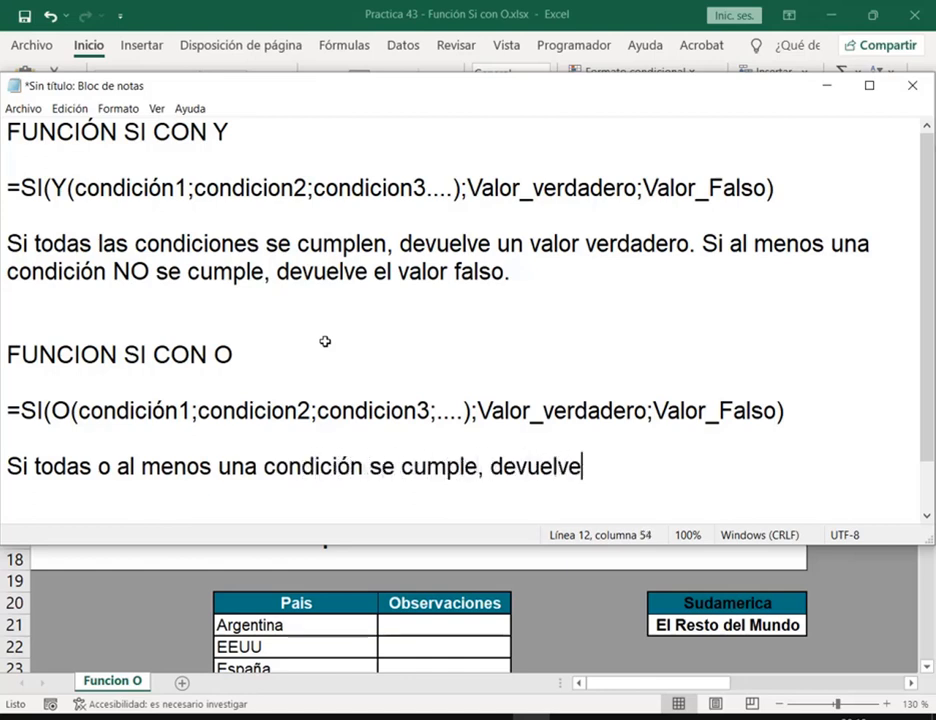
type(" un valor v")
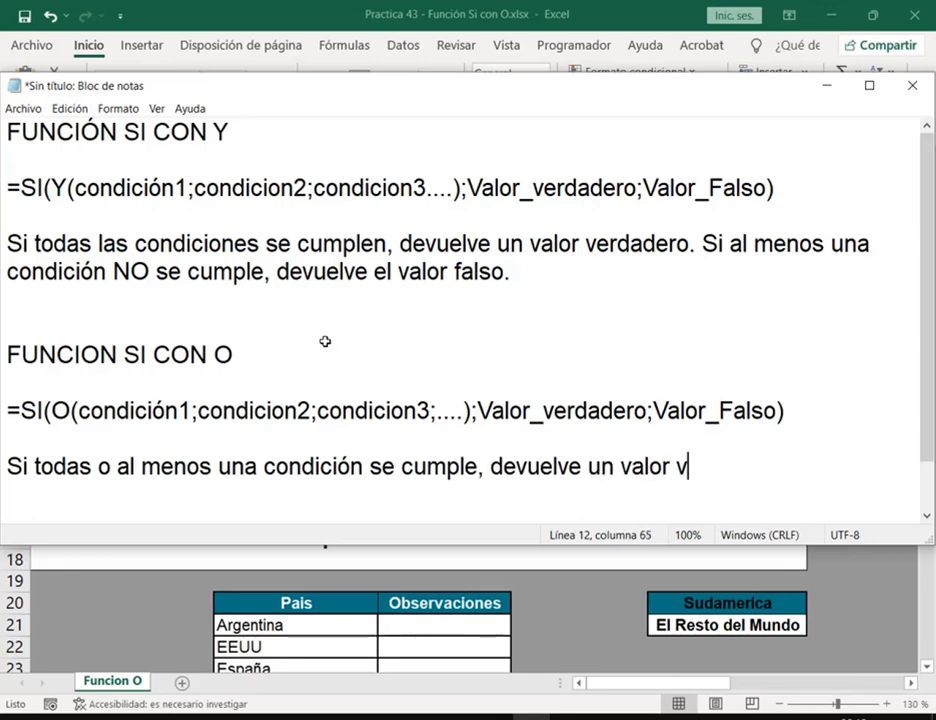
type("ardadero.")
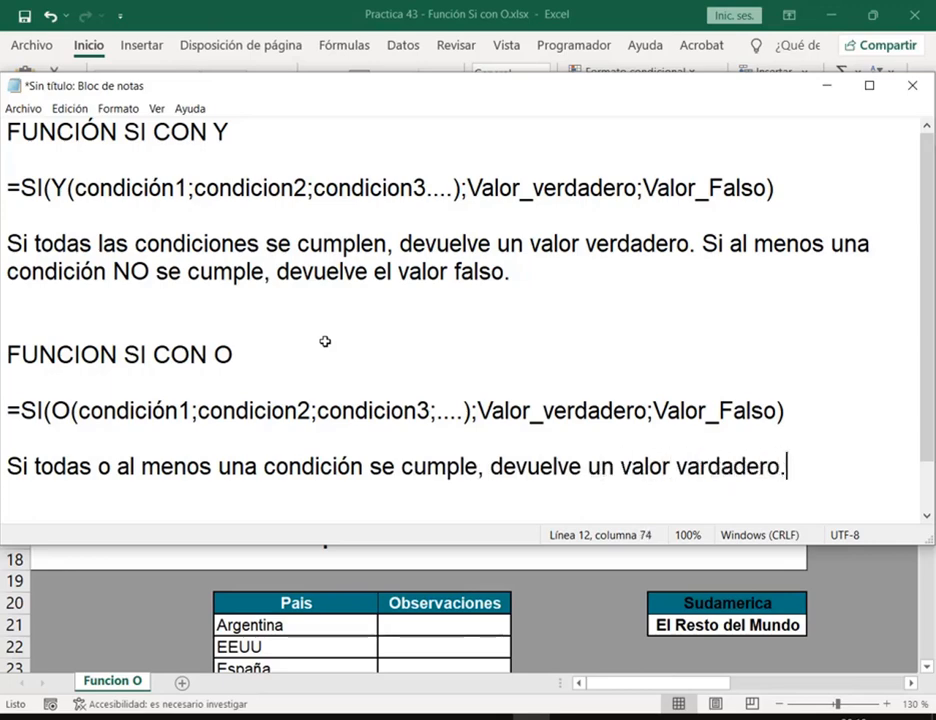
- Add a second line to the SI con O explanation: "Si NO se cumple NINGUNA condición, devuelve el valor falso."
key("Return")
type("Si ")
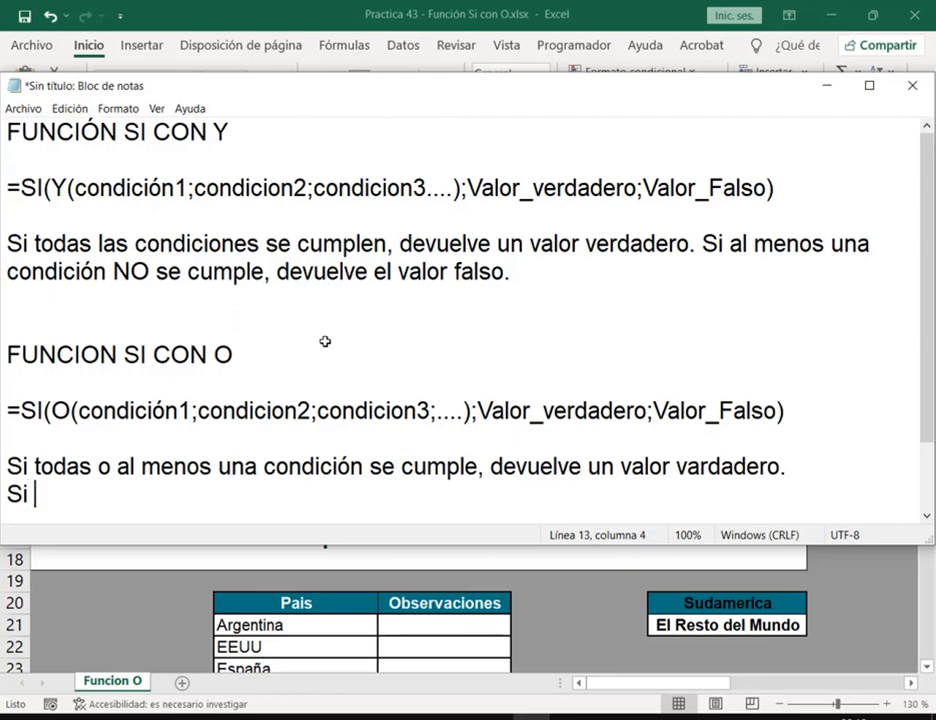
type("nNO")
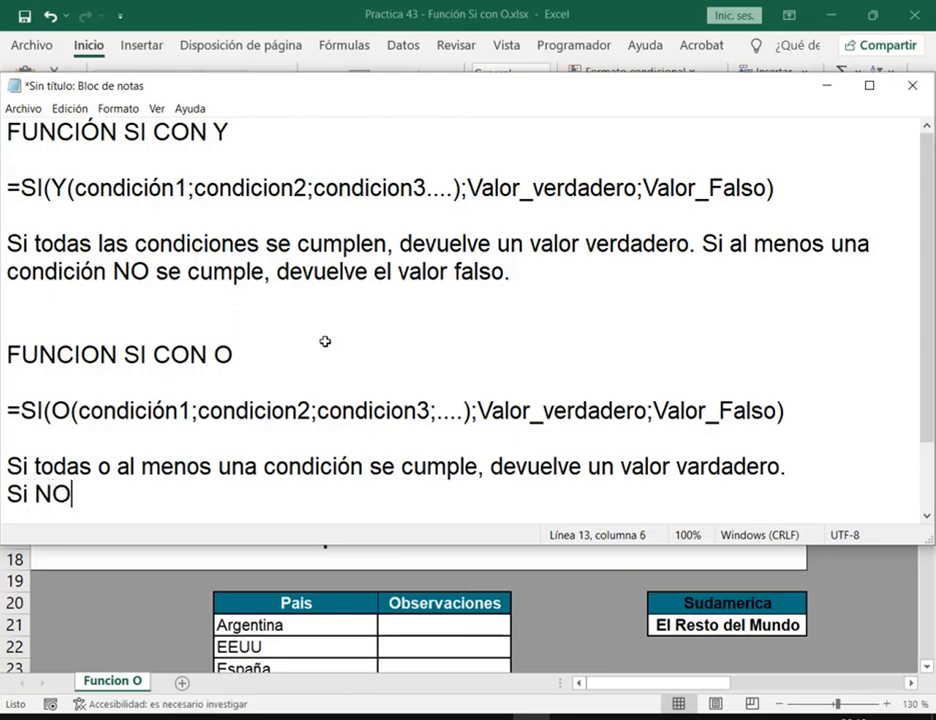
type(" se cumple NI")
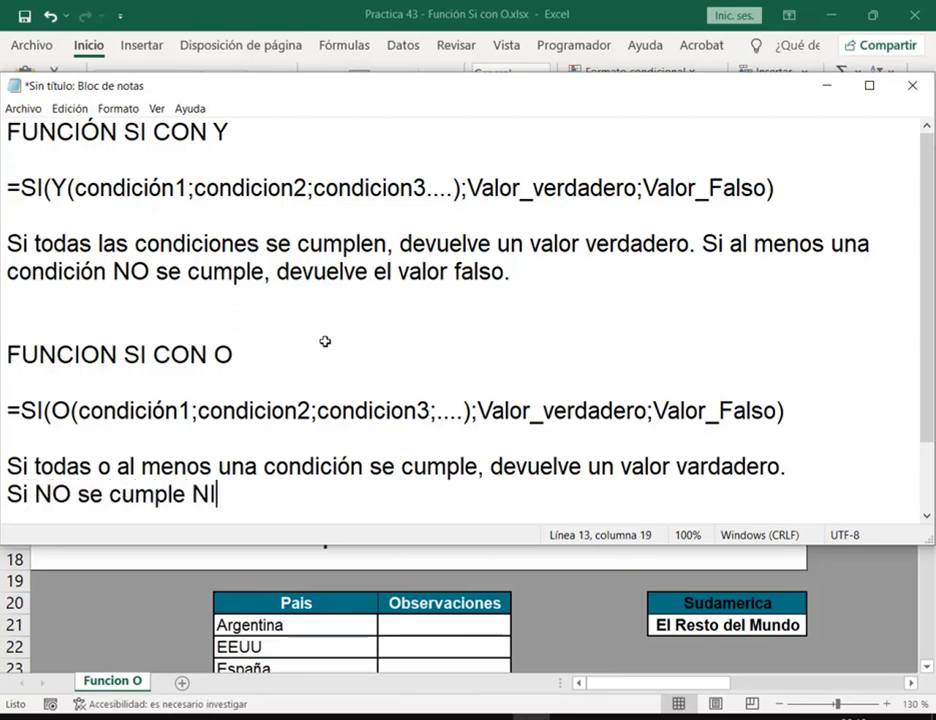
type("NGUNA condición")
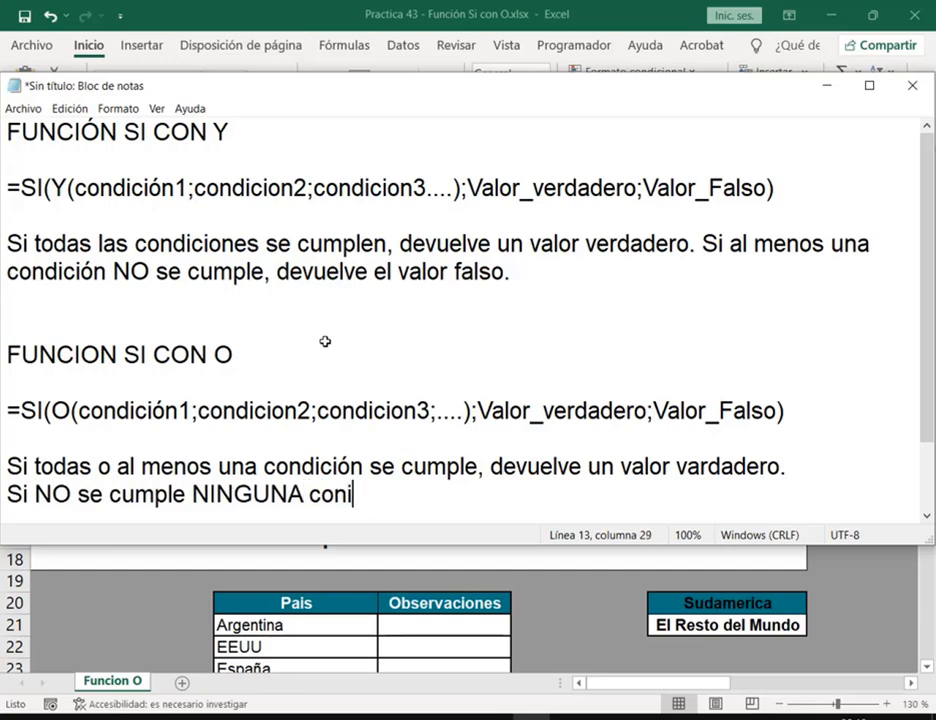
type(", ")
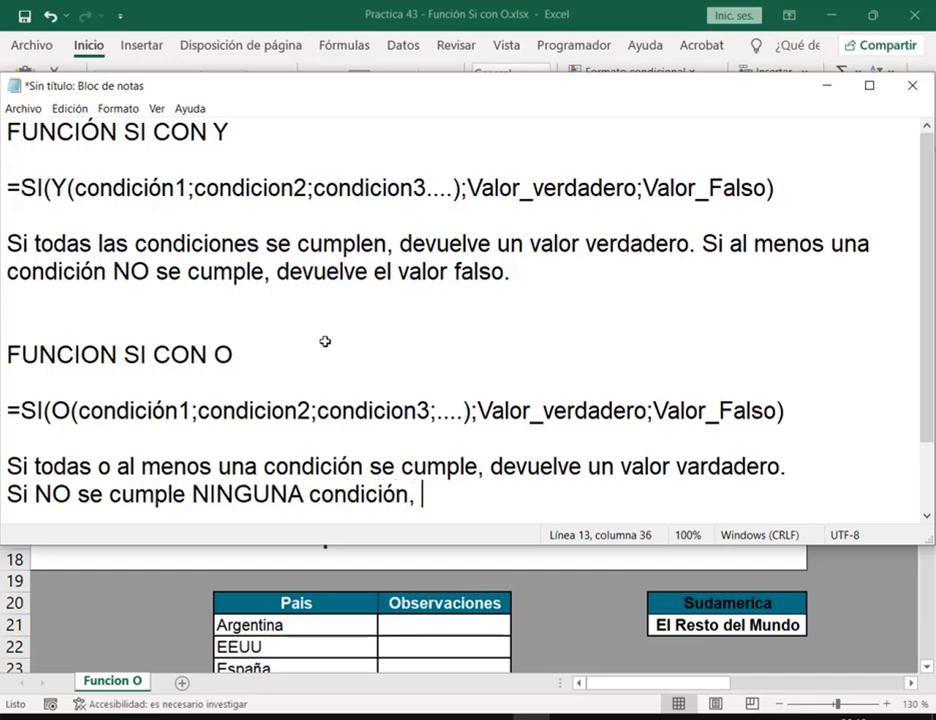
type("devuelve el v")
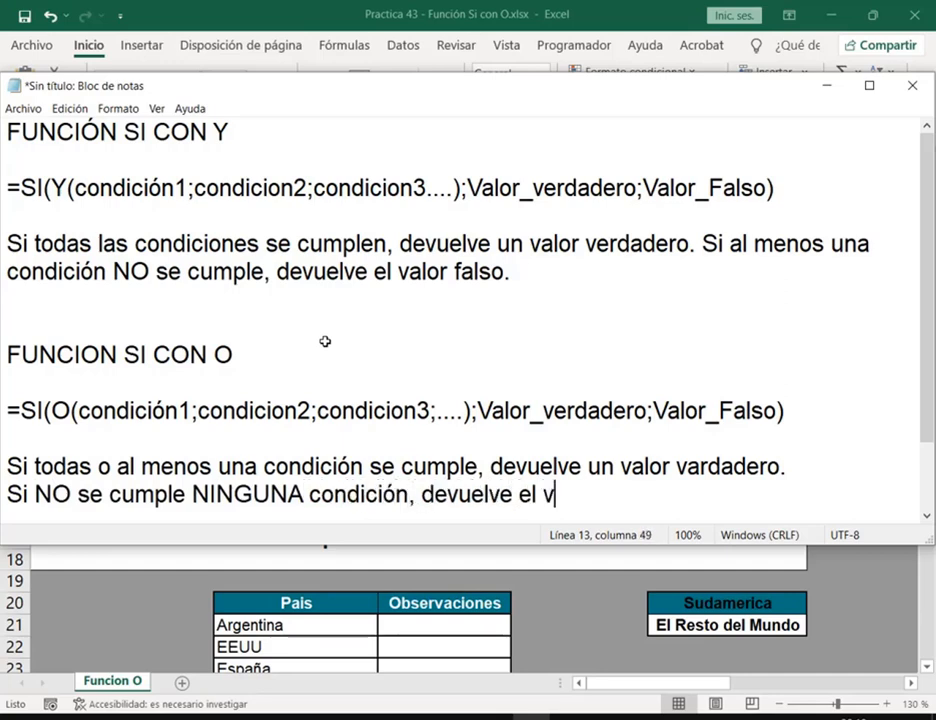
type("alor falso.")
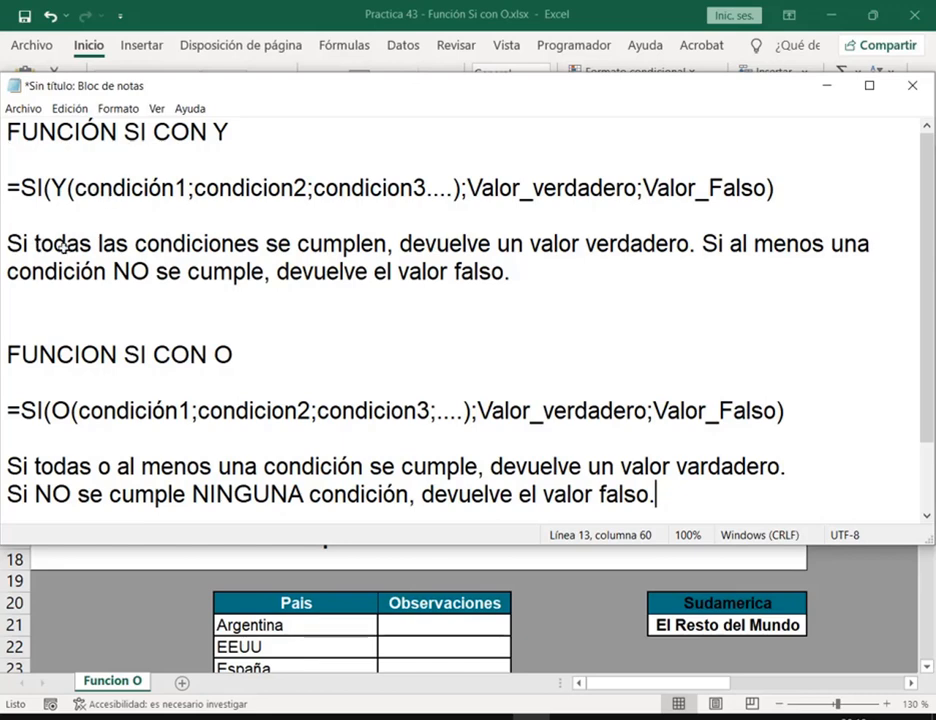
left_click_drag(33, 230, 259, 260)
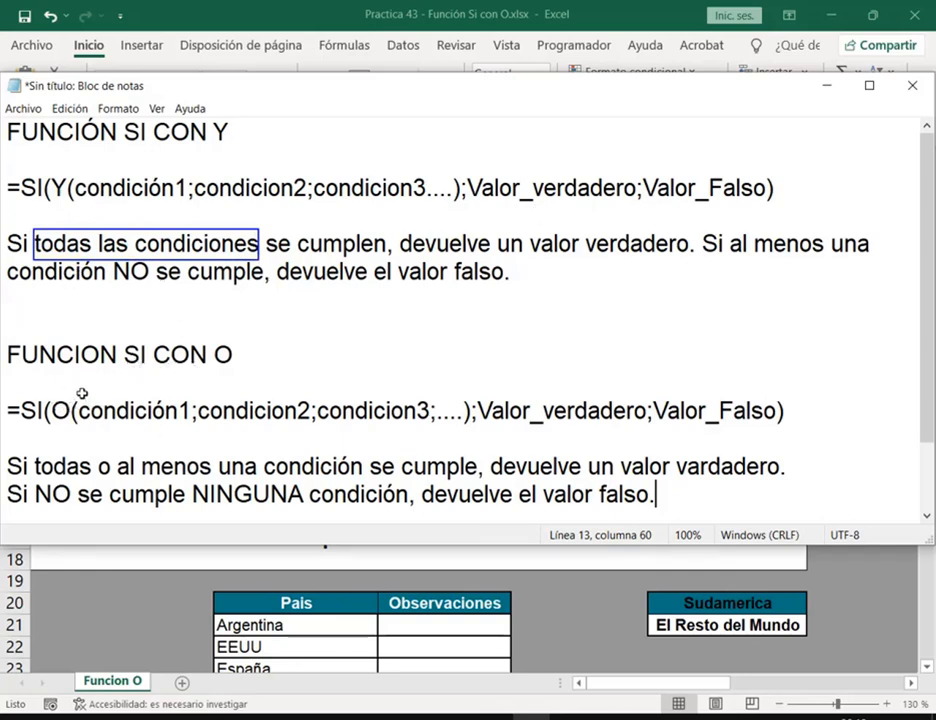
mouse_move(82, 393)
left_mouse_down()
mouse_move(474, 426)
mouse_move(428, 426)
left_mouse_up()
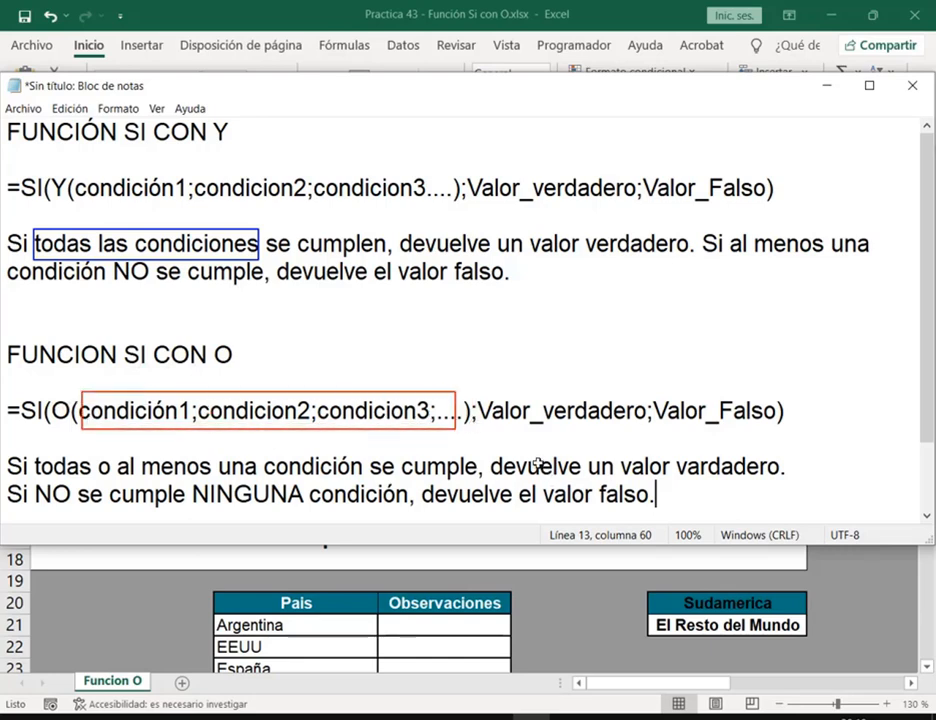
key("Escape")
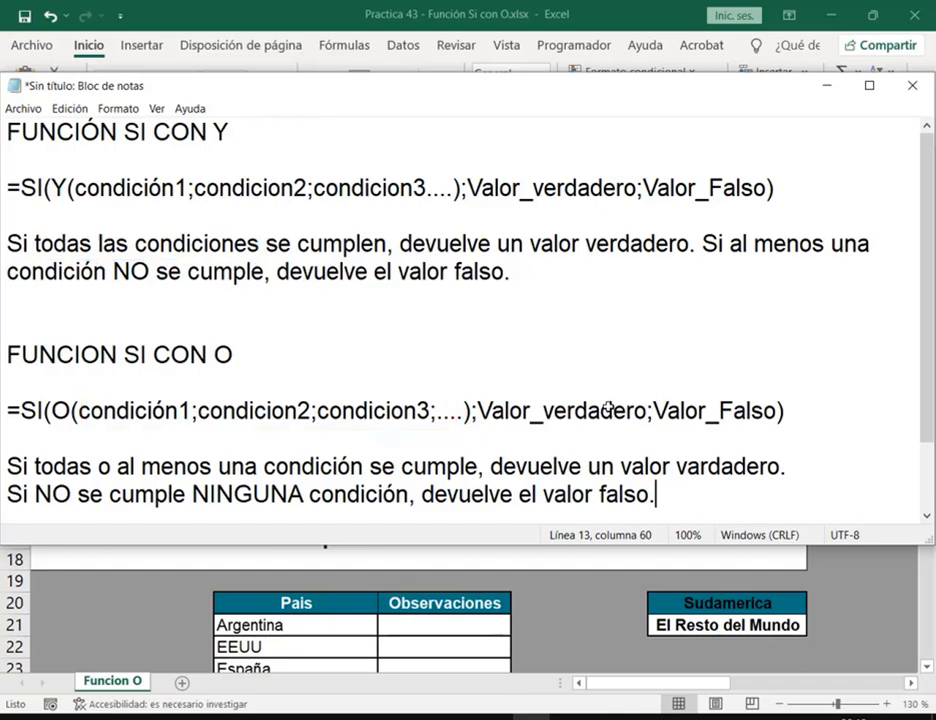
- Switch to the Practica 43 workbook in Excel and review the job interview and South American countries exercises
left_click(822, 87)
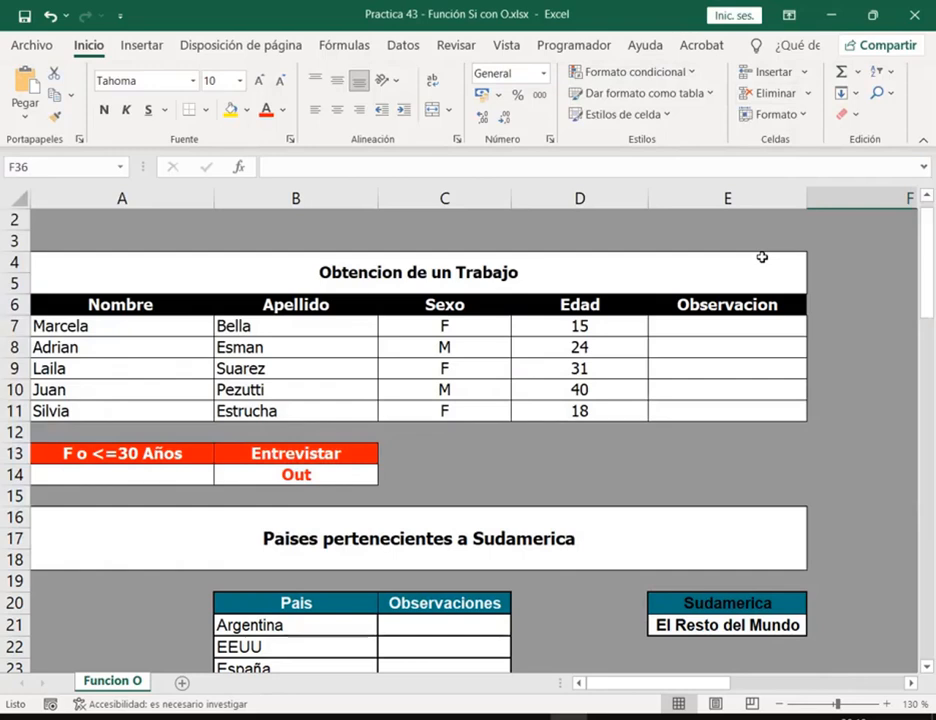
scroll(729, 408, "down", 4)
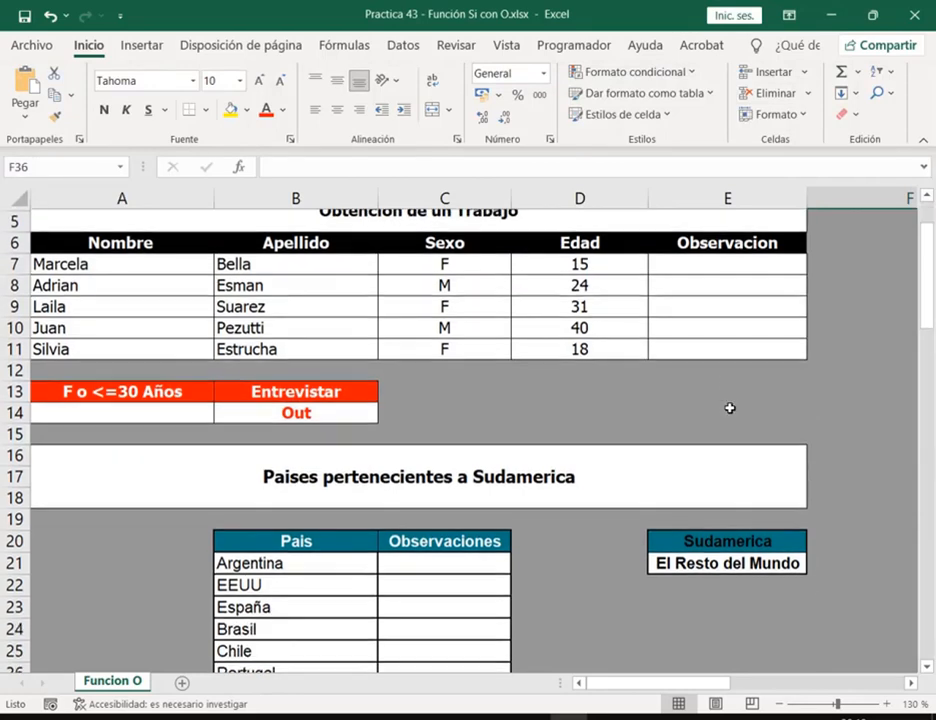
scroll(729, 409, "up", 1)
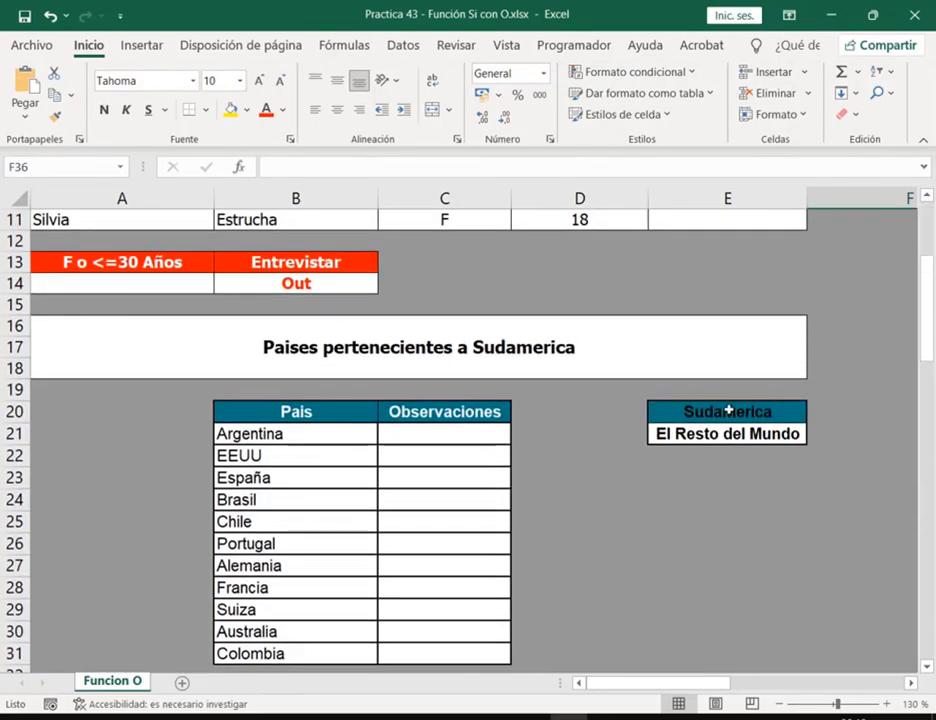
scroll(729, 409, "down", 4)
scroll(729, 409, "up", 6)
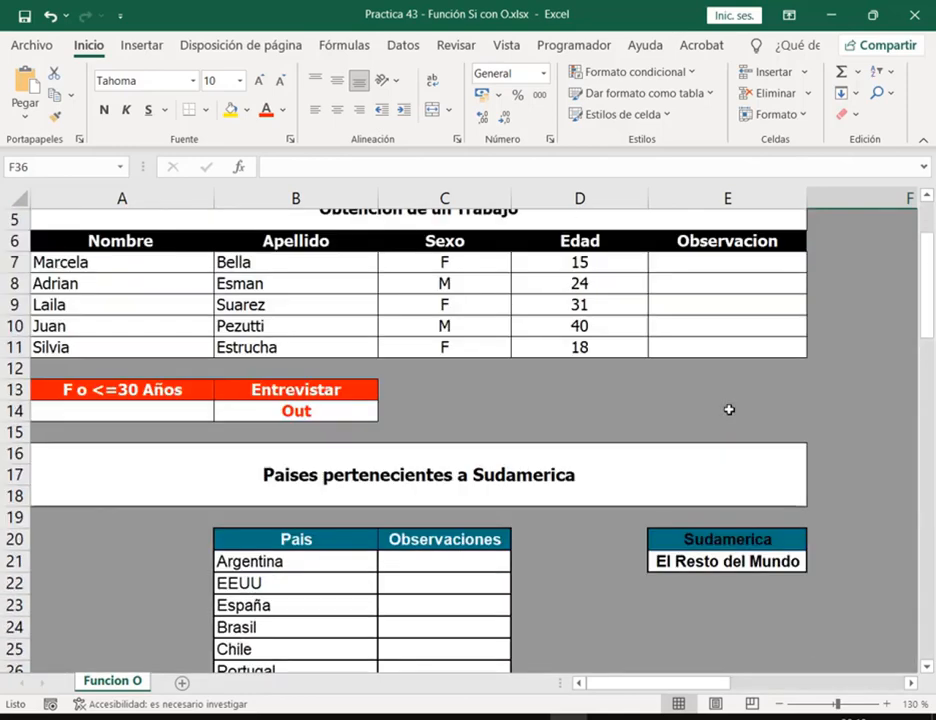
scroll(480, 360, "up", 2)
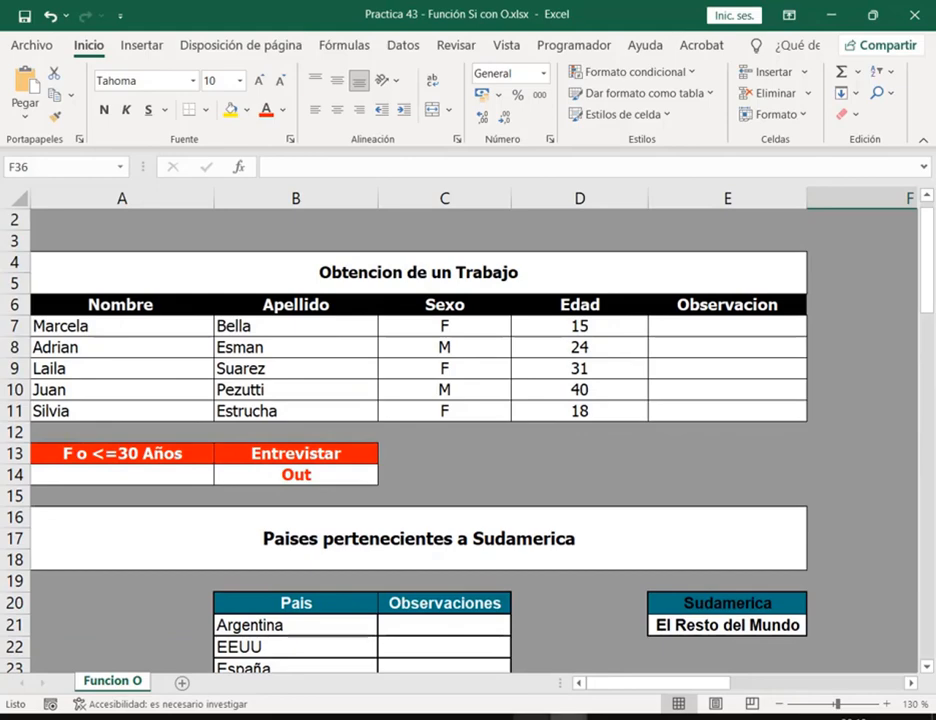
- Return to Notepad and write, two blank lines below the explanation, "Si el sexo es F o la edad es menor e igual a 30, entonces"
key("alt+Tab")
scroll(766, 482, "down", 1)
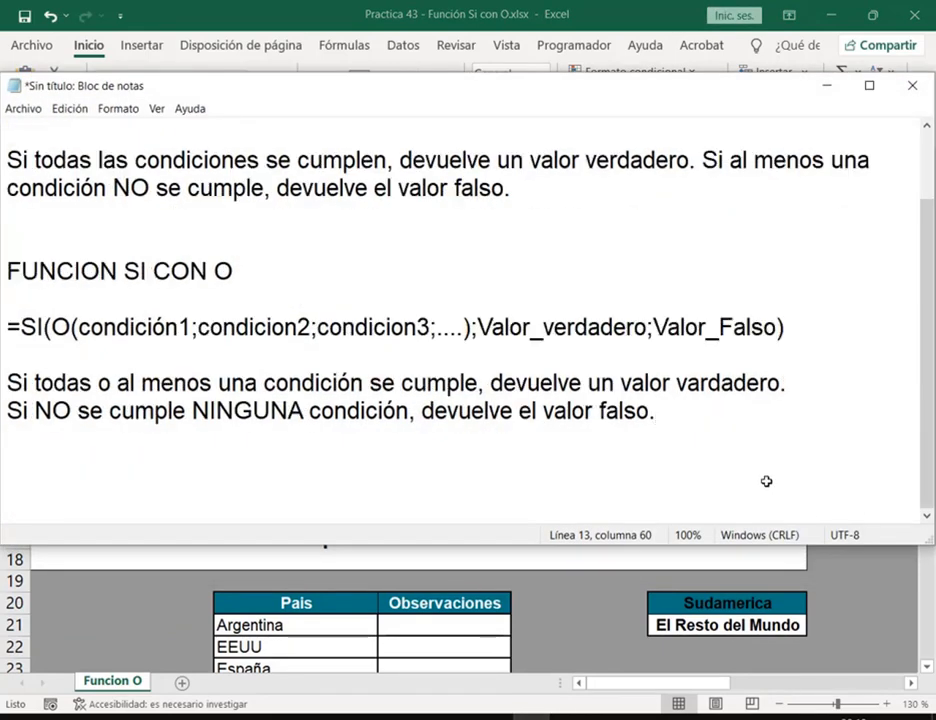
key("Return")
key("Return")
key("Return")
type("Si el ")
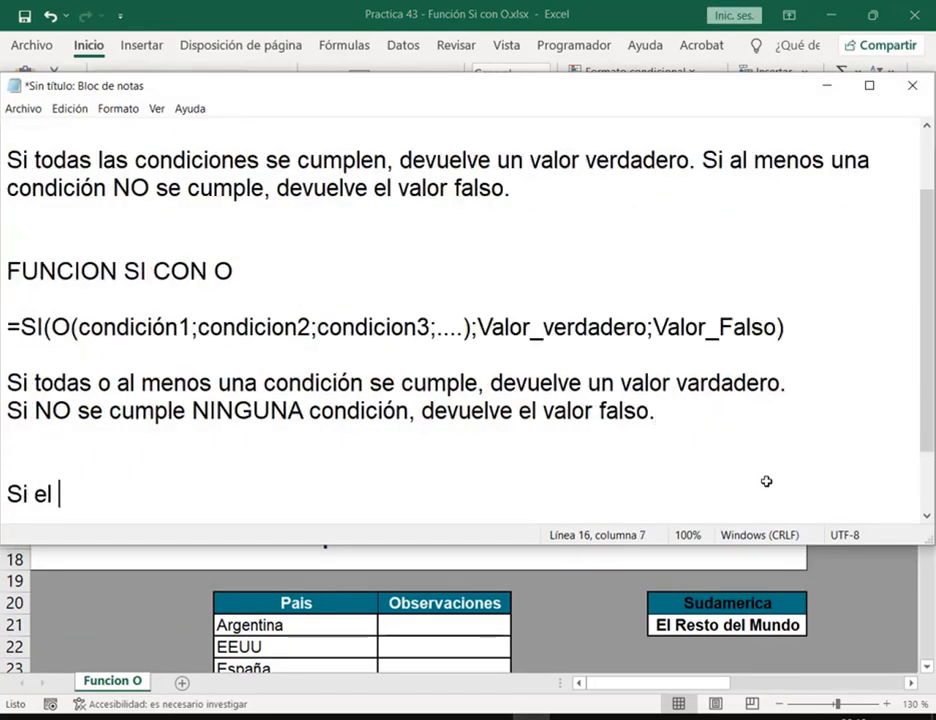
type("sexo es ")
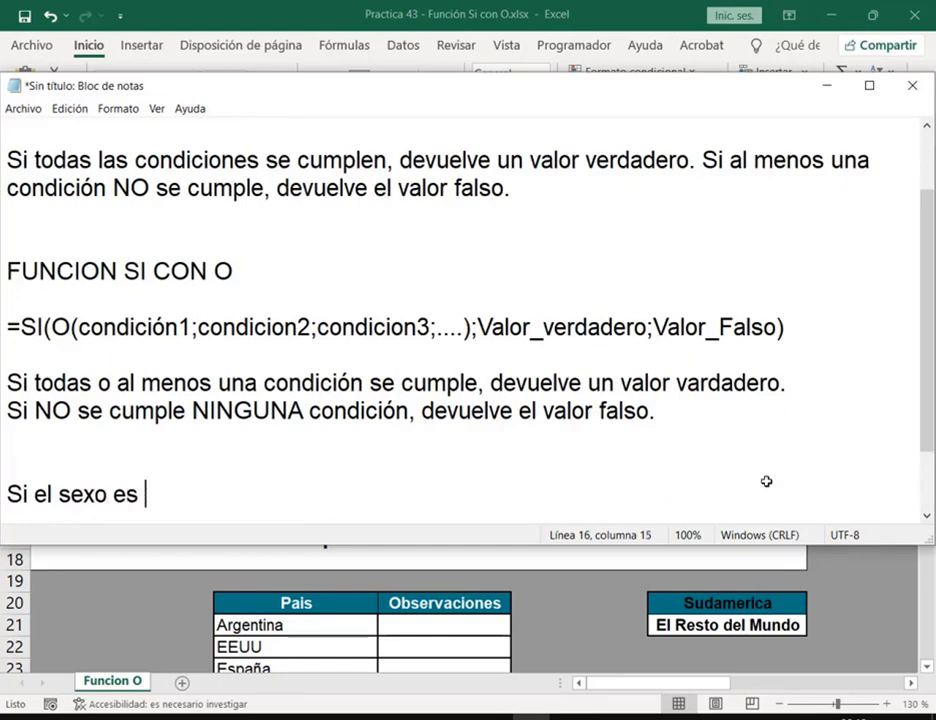
type("F o la e")
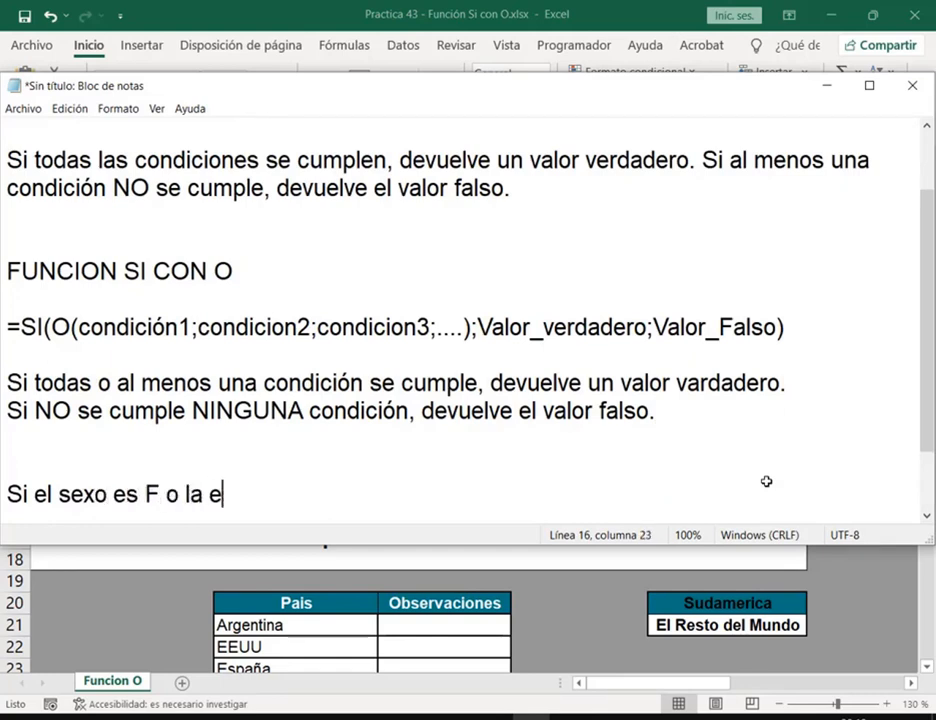
type("dad es meno")
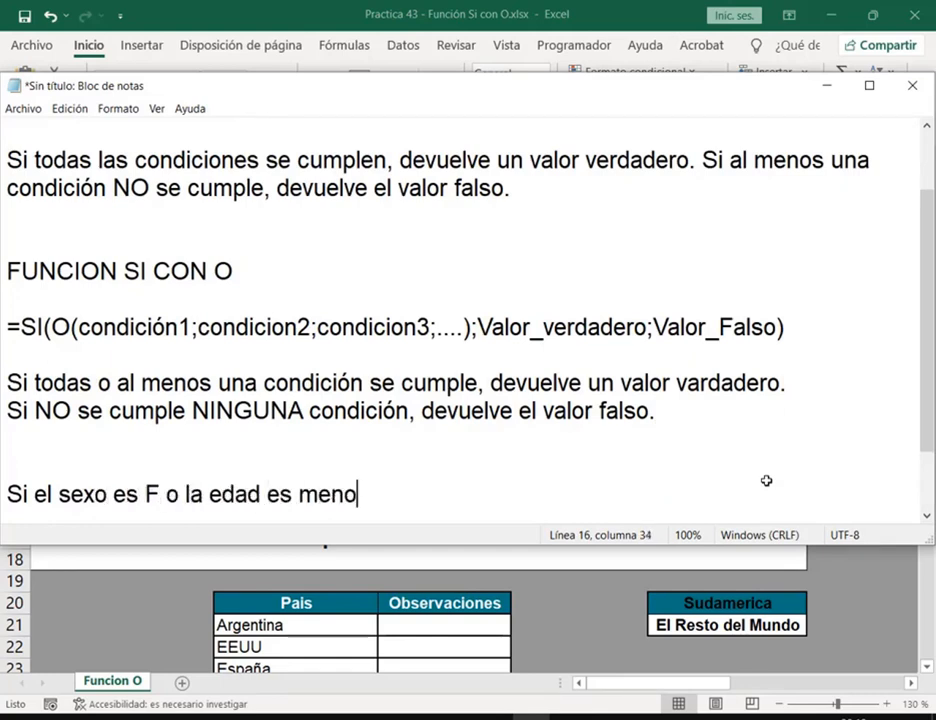
type("r e igual a ")
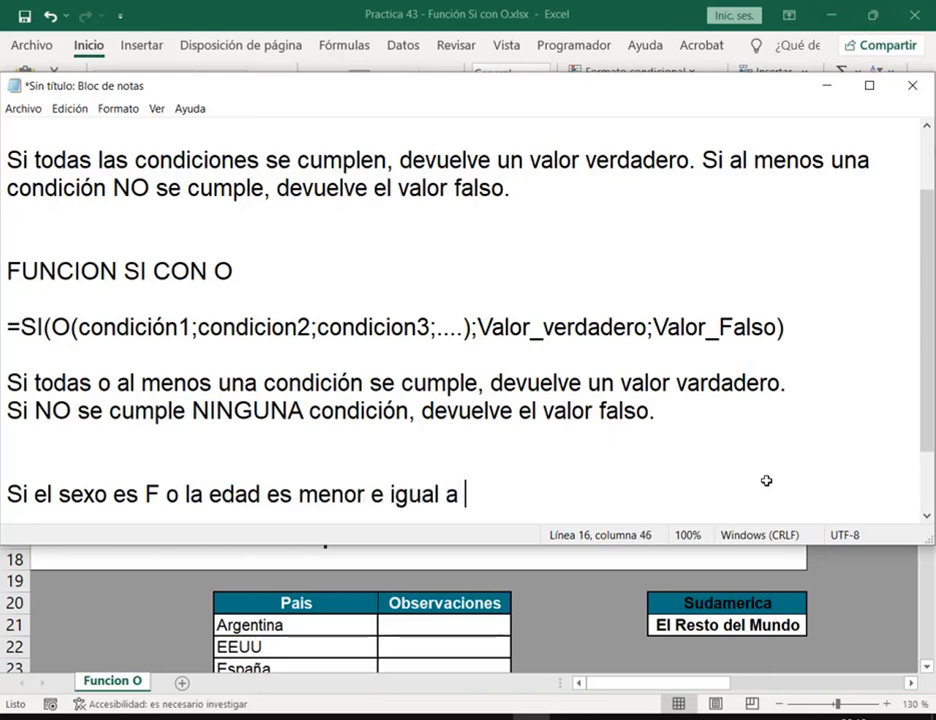
type("30, entonces")
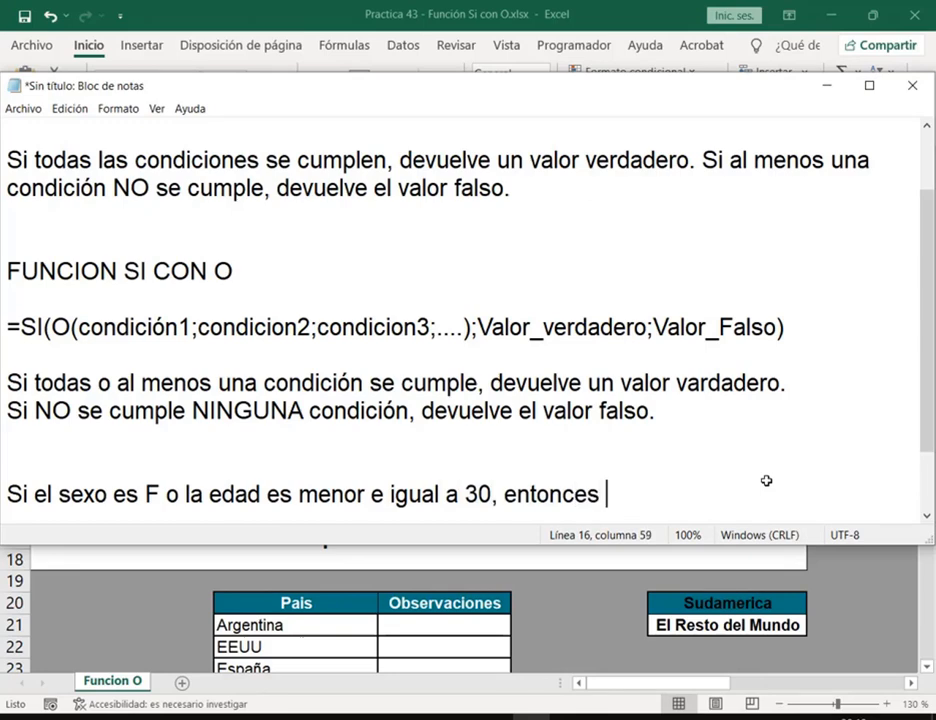
- Check the exercise's result labels in Excel, finish the Notepad sentence with "Entrevistar." and add the line "Caso contrario, Out."
key("alt+Tab")
key("alt+Tab")
type("Entrevistar.")
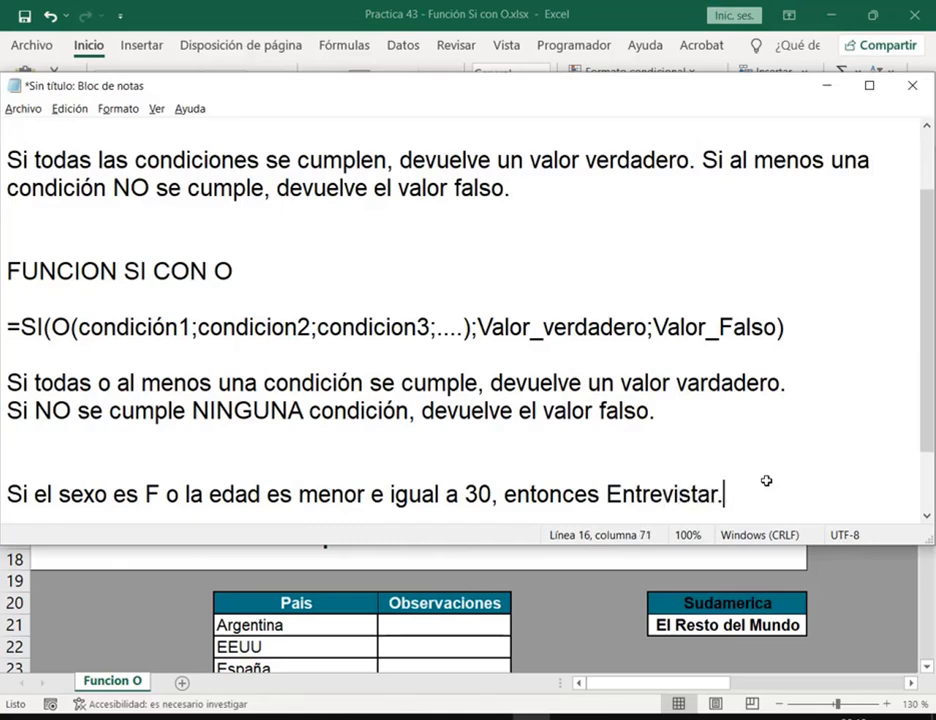
key("Return")
type("Caso contrario")
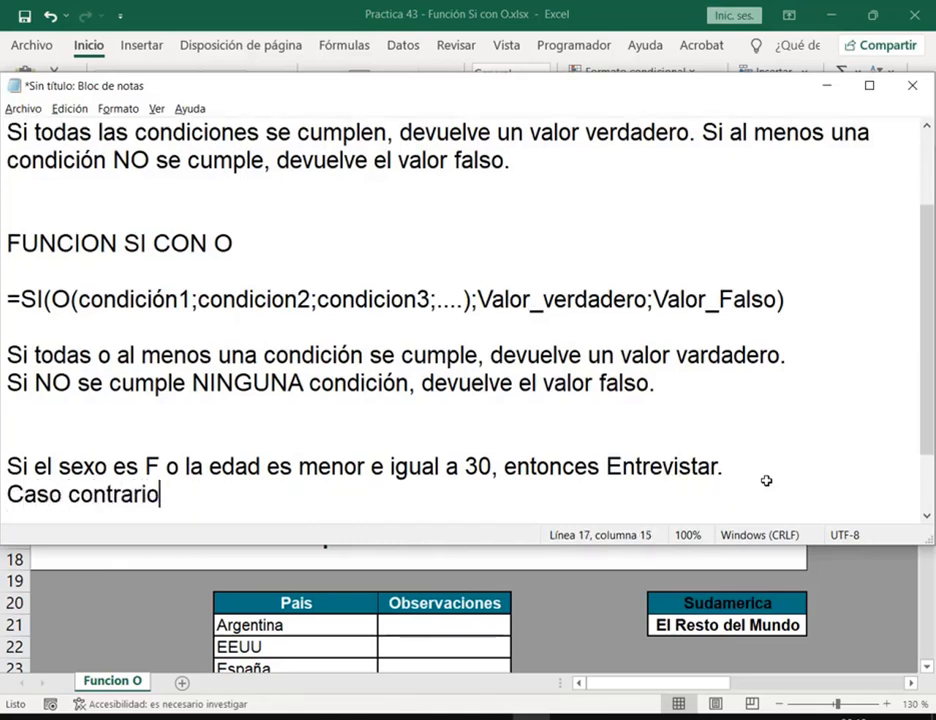
type(", Out.")
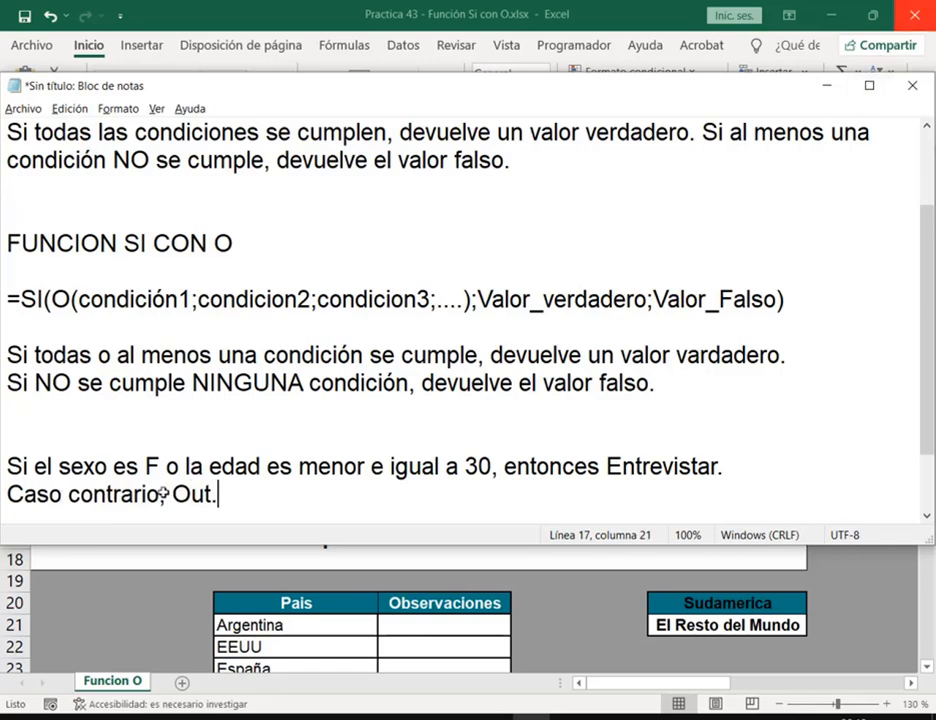
left_click_drag(163, 456, 181, 477)
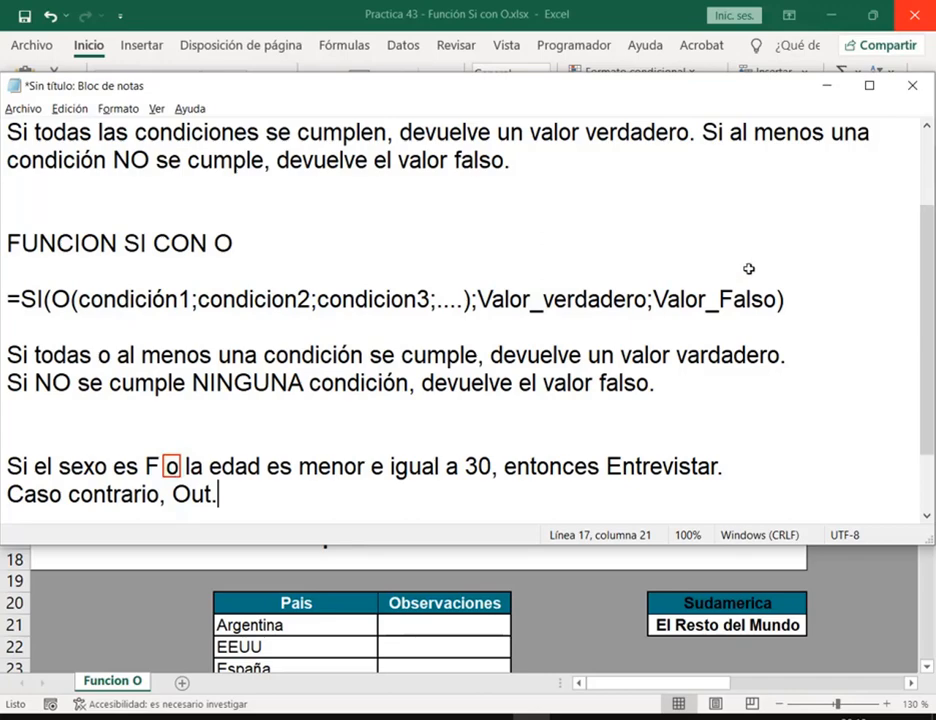
left_click(827, 88)
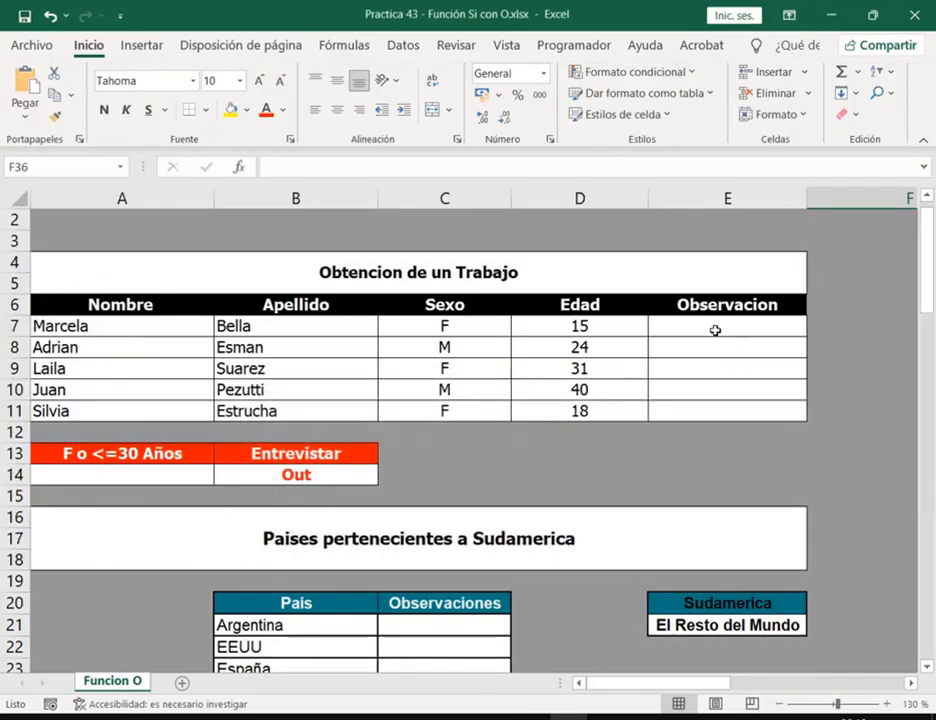
left_click(714, 328)
type("=")
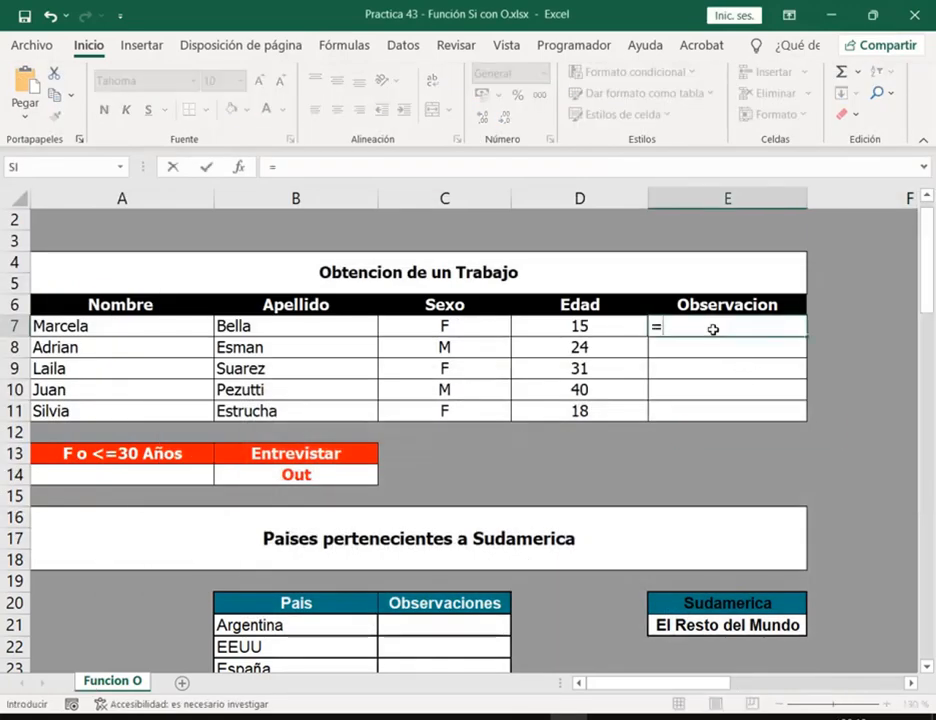
type("SI(O")
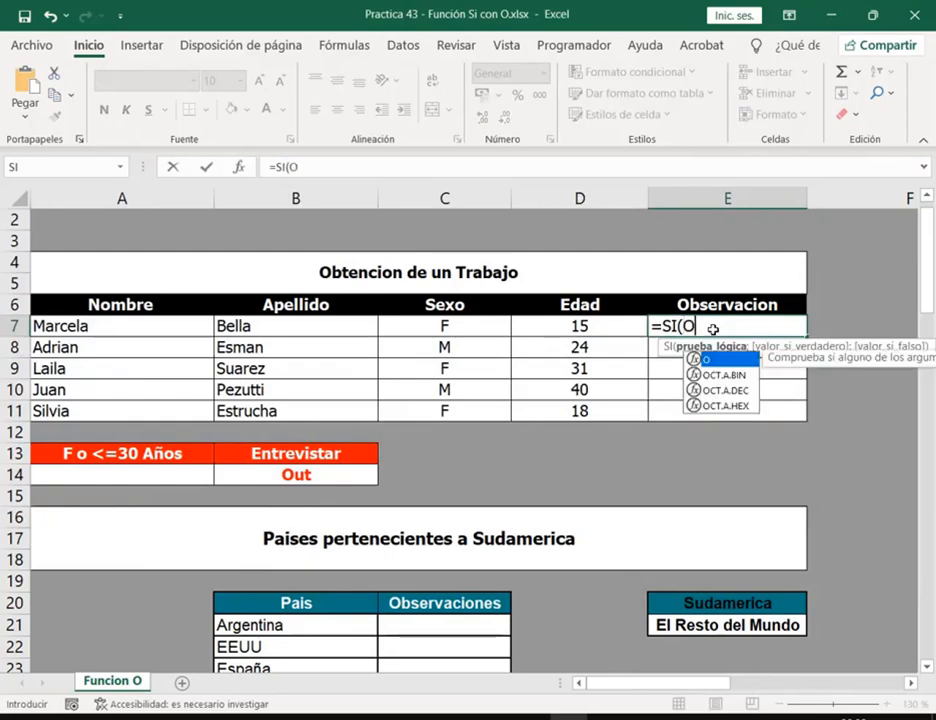
type("(")
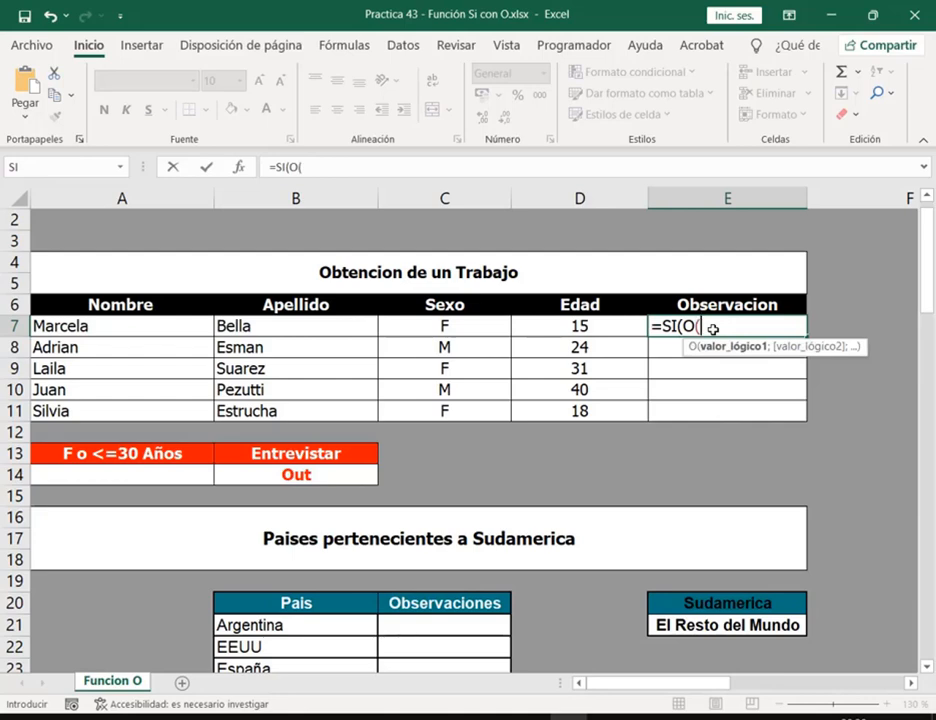
left_click(470, 326)
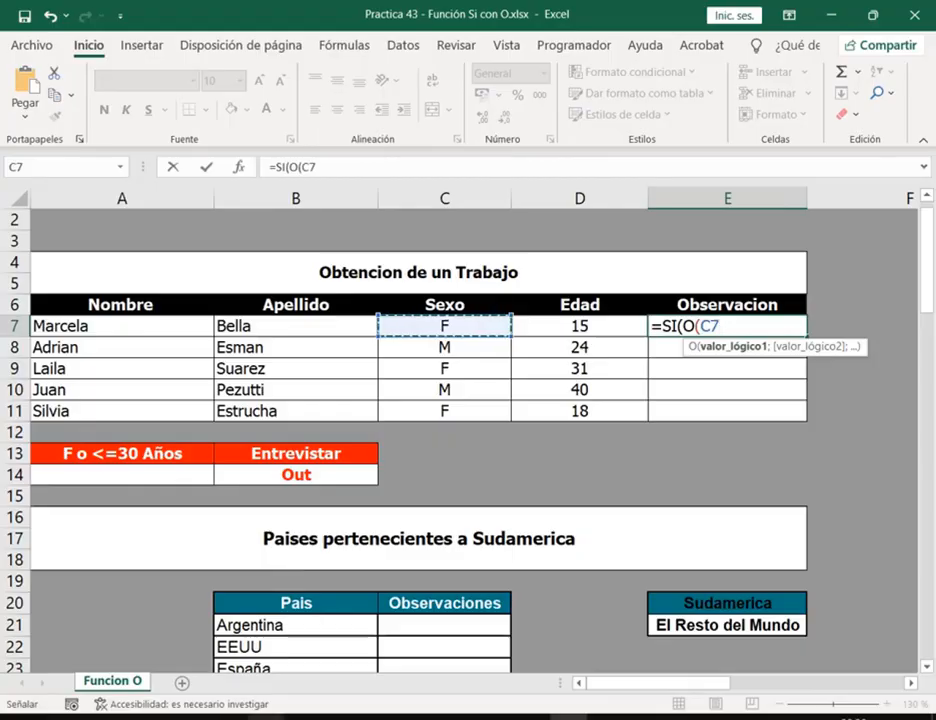
- Switch to the Google Meet call, admit the waiting participant and check the call's chat messages
mouse_move(267, 716)
left_click(147, 628)
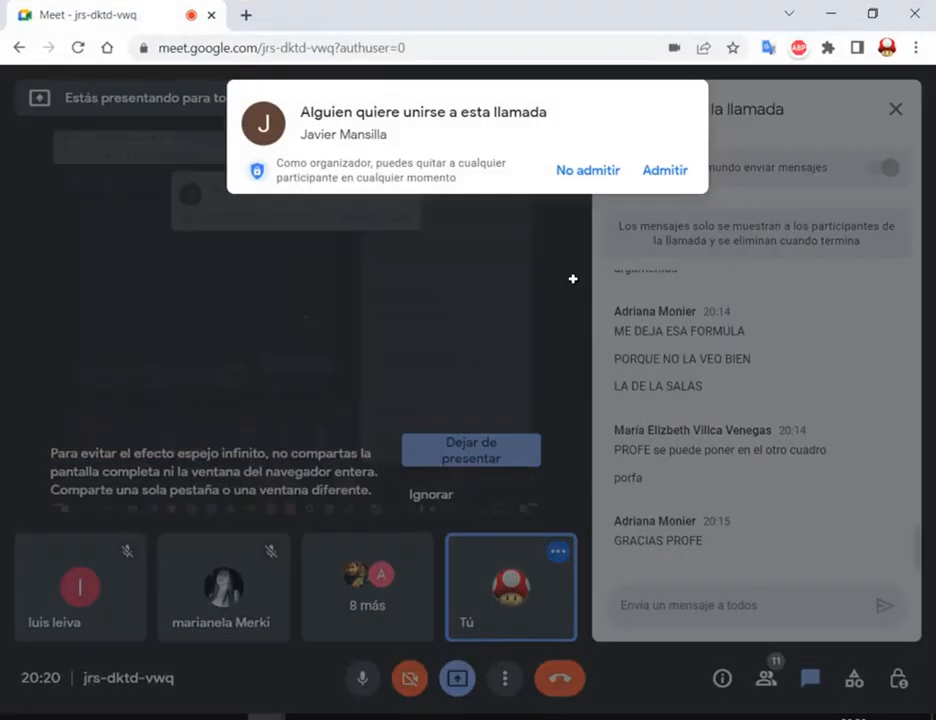
left_click(676, 169)
scroll(785, 293, "down", 2)
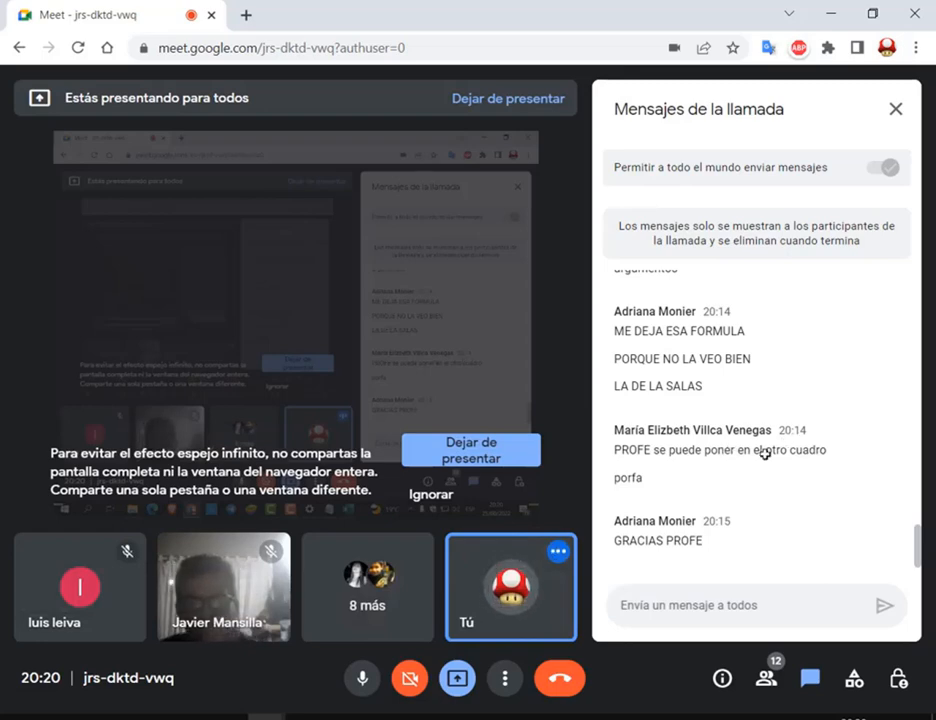
left_click_drag(731, 450, 799, 450)
key("Escape")
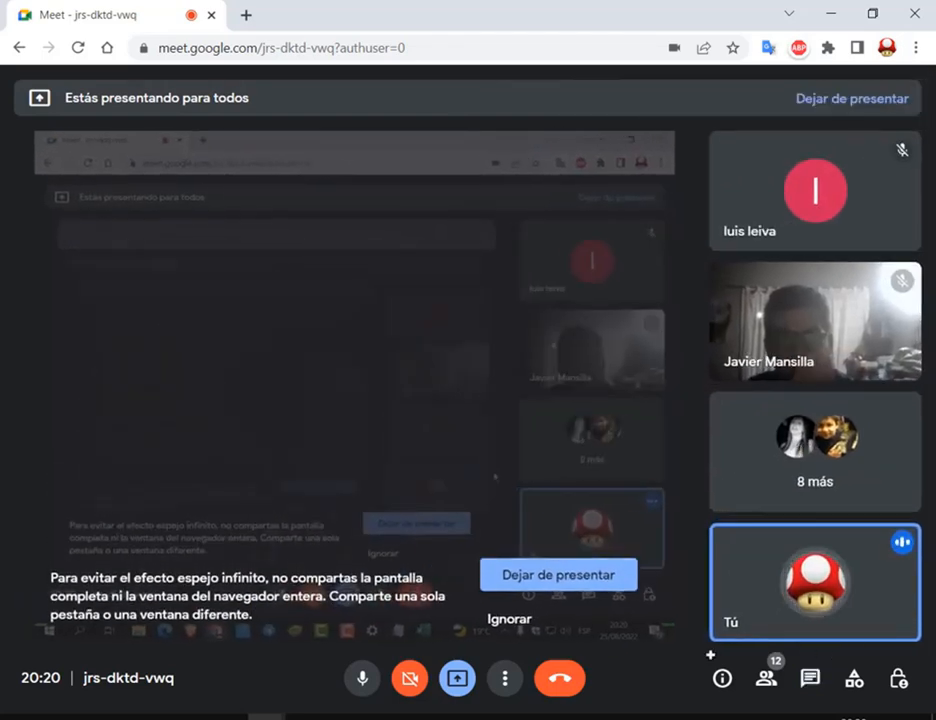
left_click(808, 680)
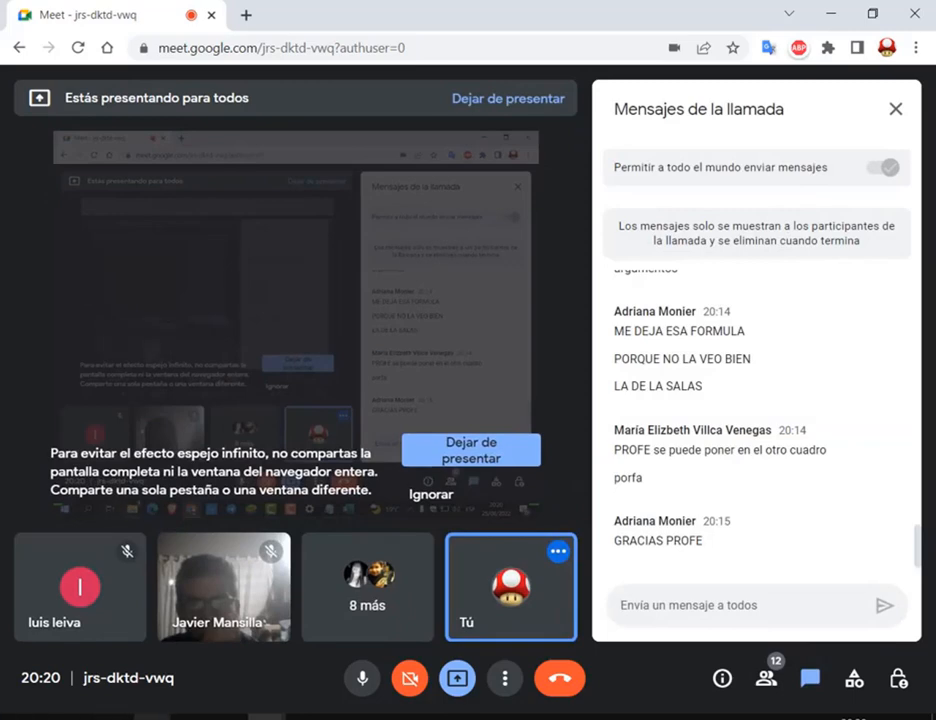
- Open Practica 42 - Funcion Si con Y.xlsx from the Excel folder, cancelling the unfinished E7 formula in Practica 43
left_click(153, 717)
left_click(163, 660)
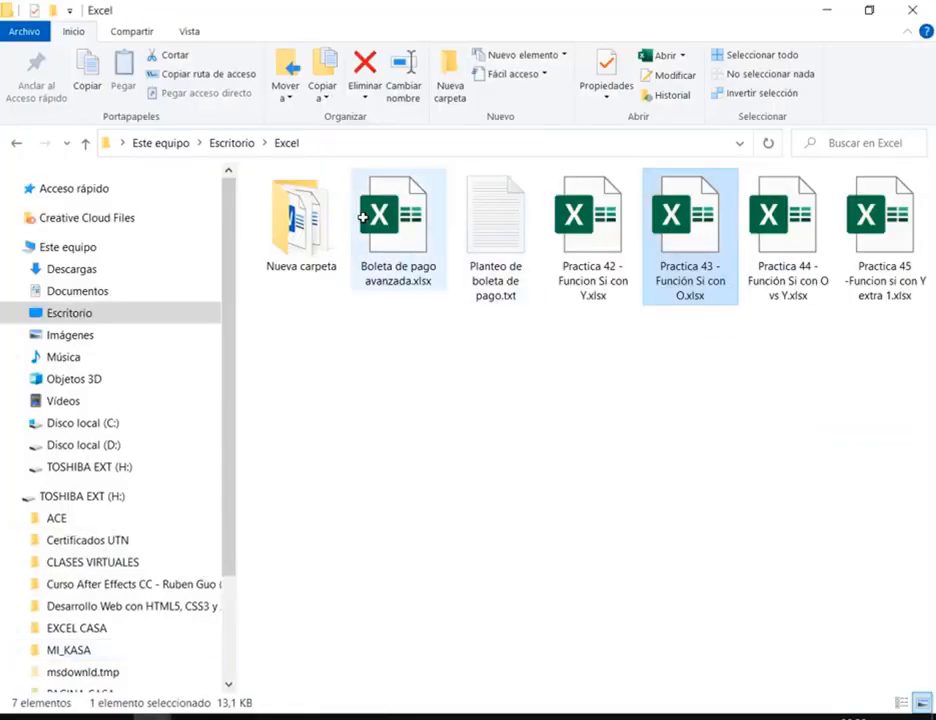
double_click(586, 243)
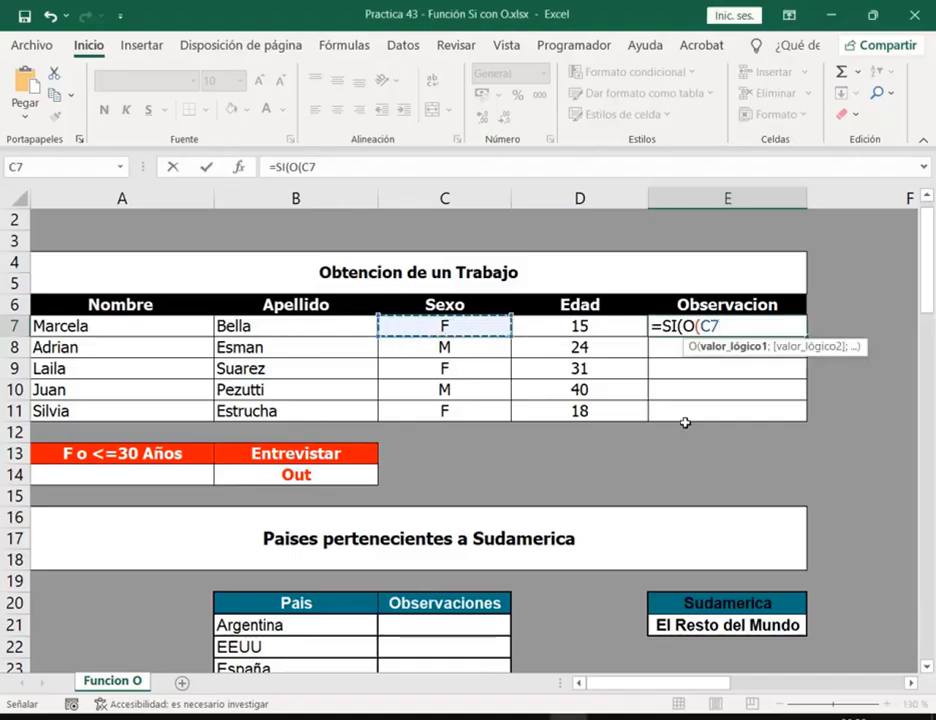
key("Escape")
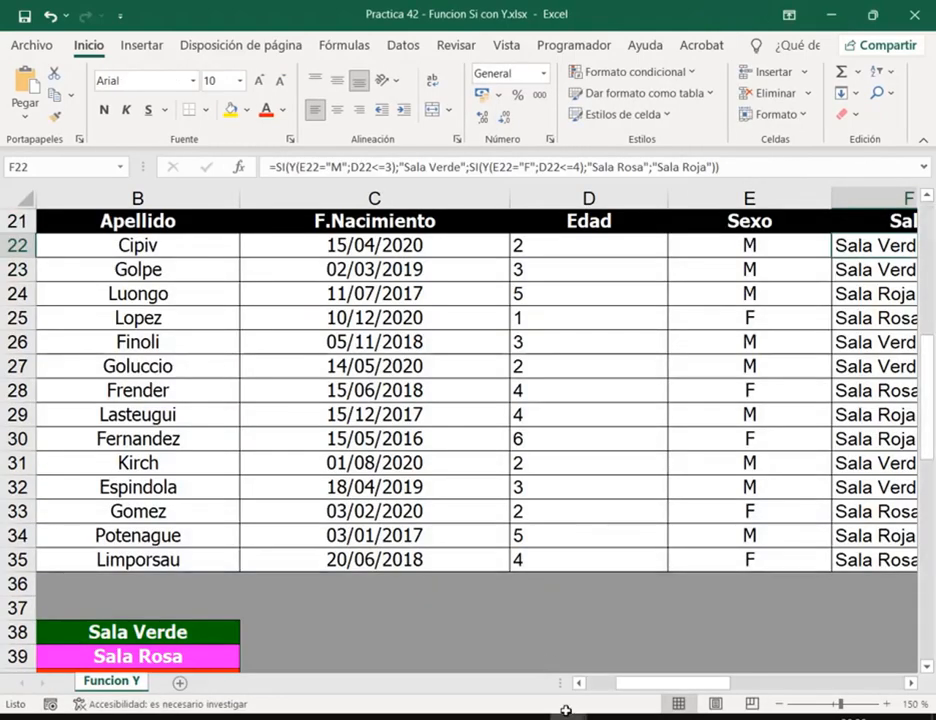
- Display the full SI con Y formula in cell G48 of the field purchase table's Obs column
left_click_drag(658, 684, 752, 683)
scroll(781, 347, "down", 10)
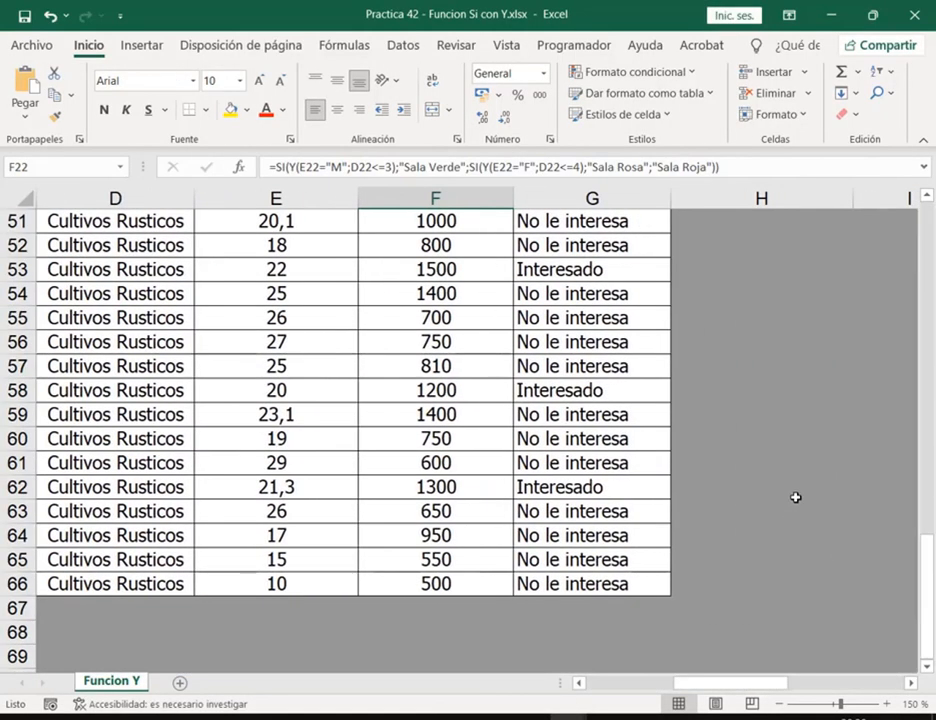
scroll(597, 421, "up", 2)
left_click(597, 421)
key("F2")
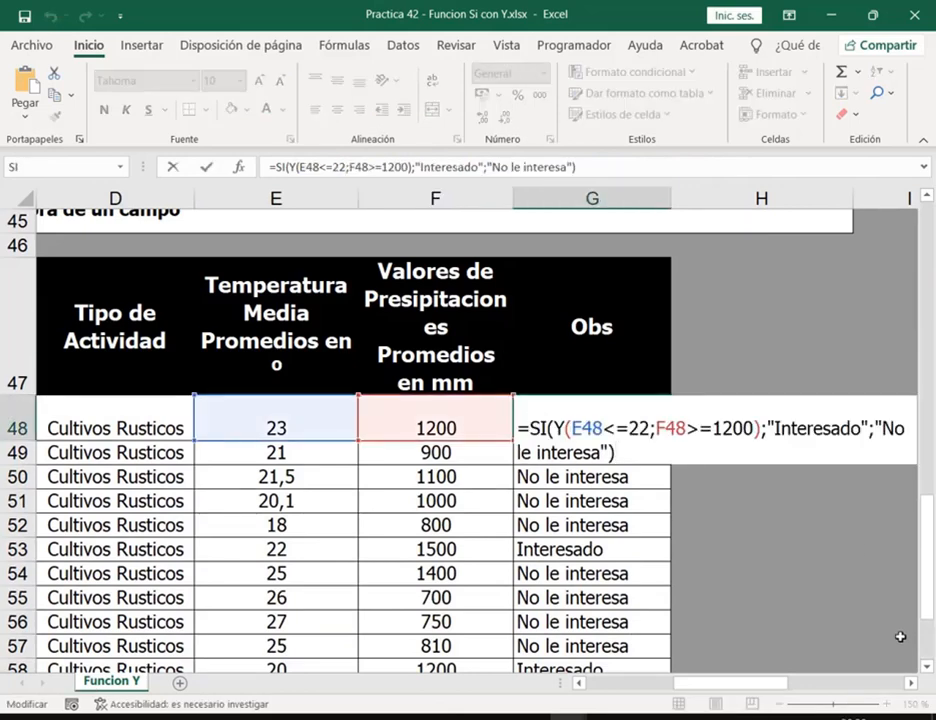
left_click(908, 683)
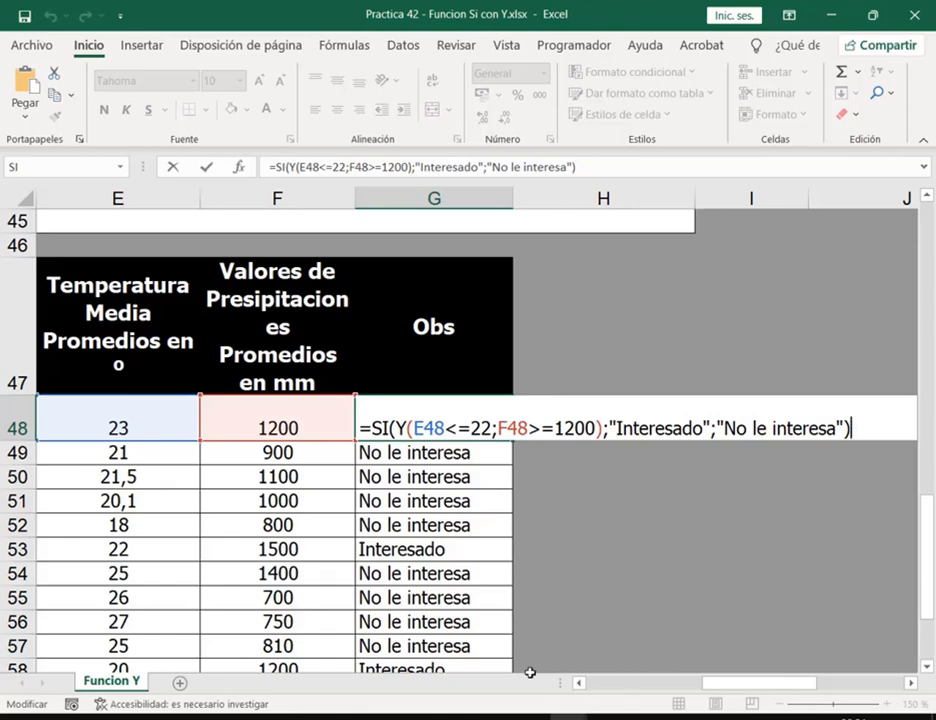
key("ctrl+Return")
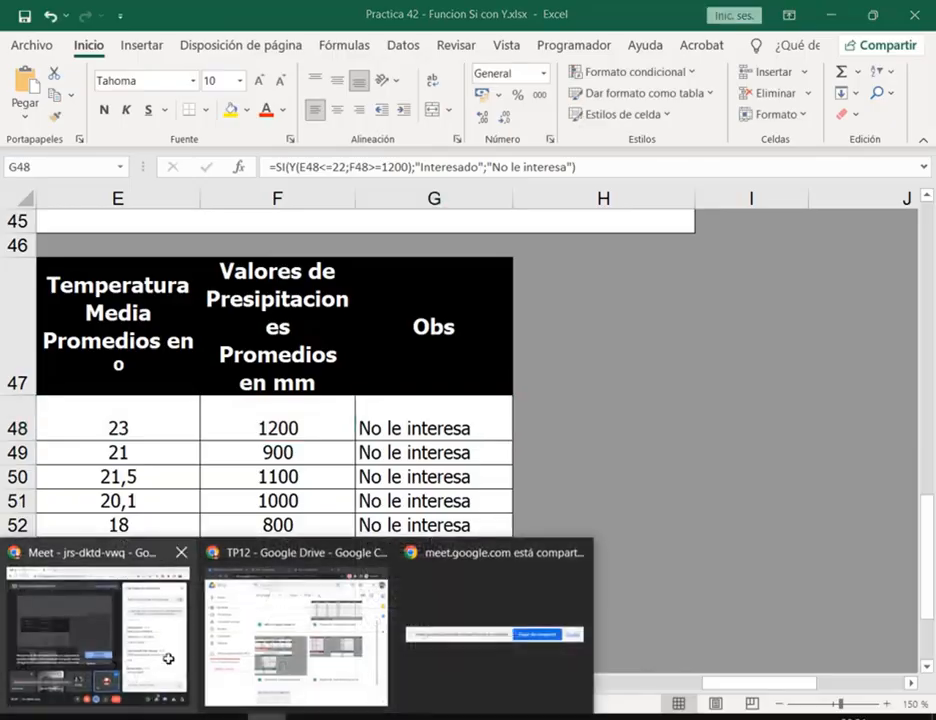
- Check the Google Meet call and return to the Practica 43 workbook in Excel
left_click(168, 658)
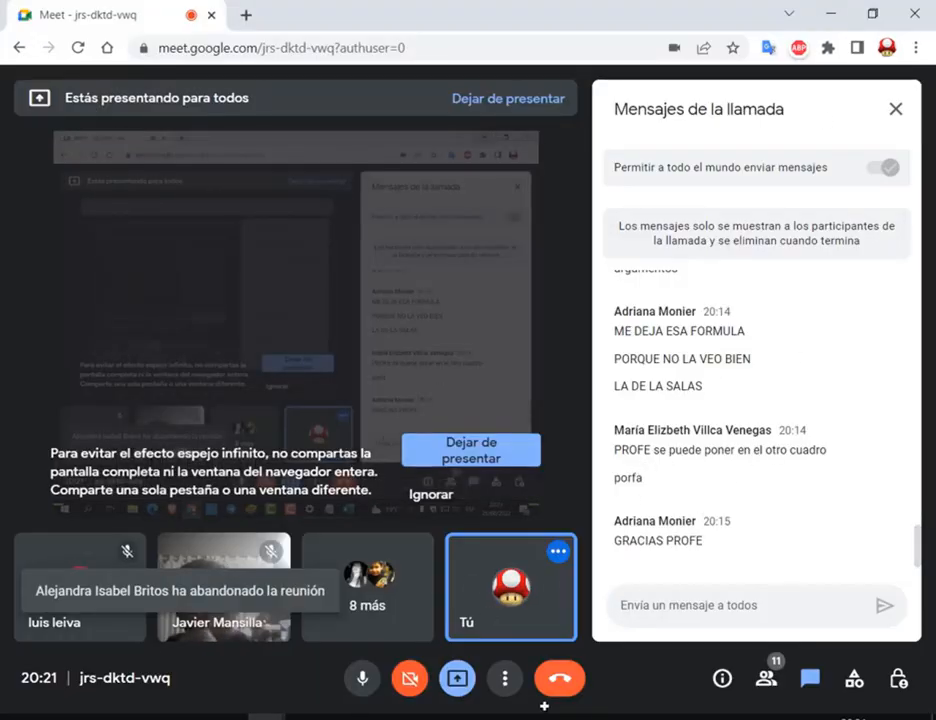
mouse_move(566, 714)
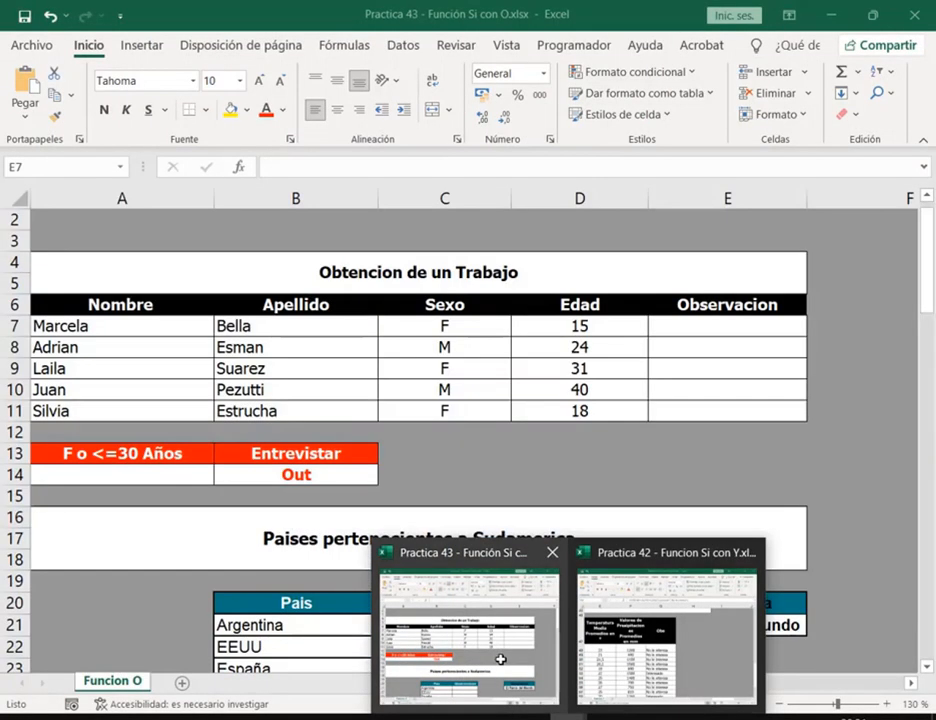
left_click(501, 659)
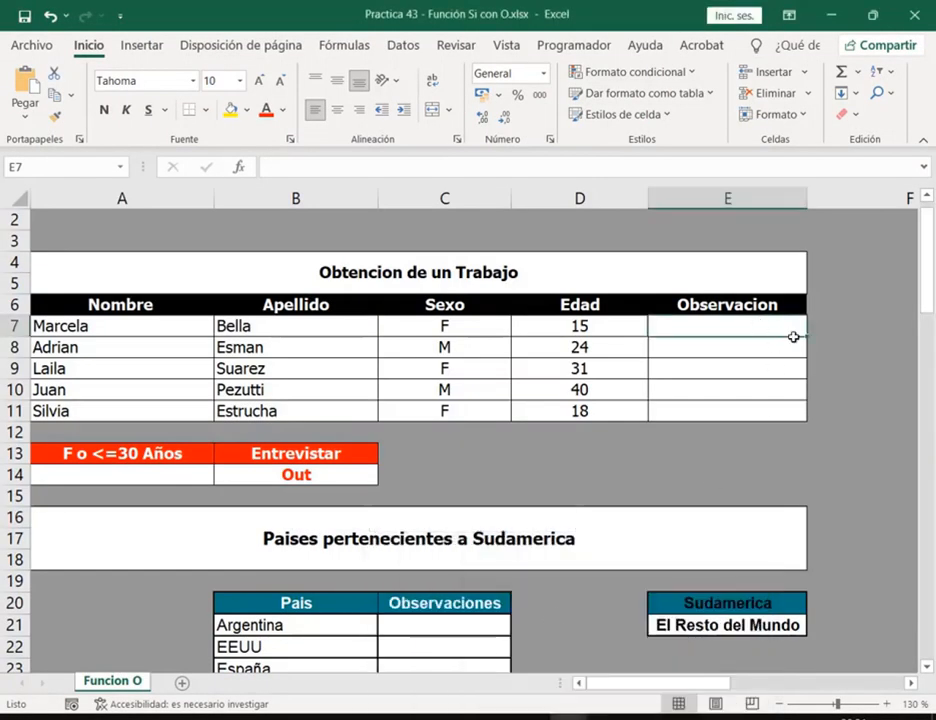
- Start the E7 formula as =SI(O(C7="F"; after checking the sex condition in the Notepad notes
type("=SI(I")
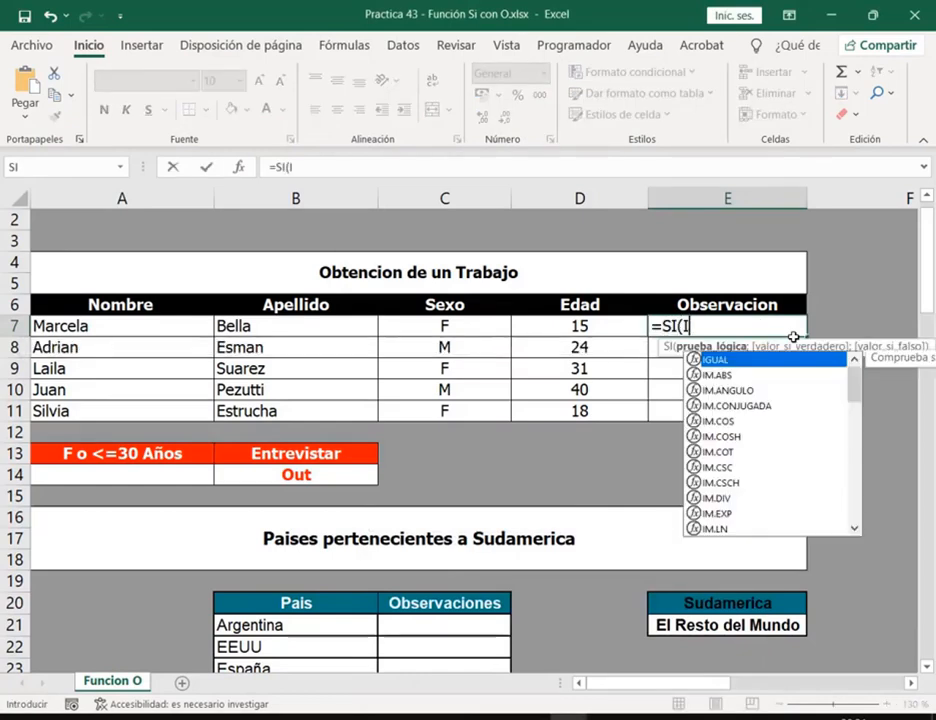
key("BackSpace")
type("O(")
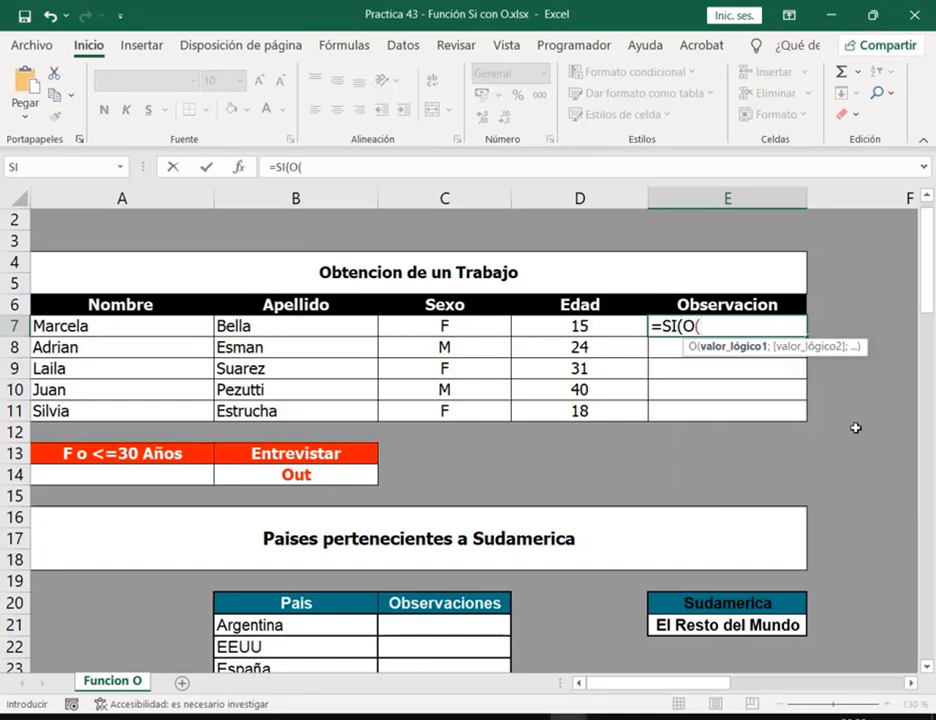
key("alt+Tab")
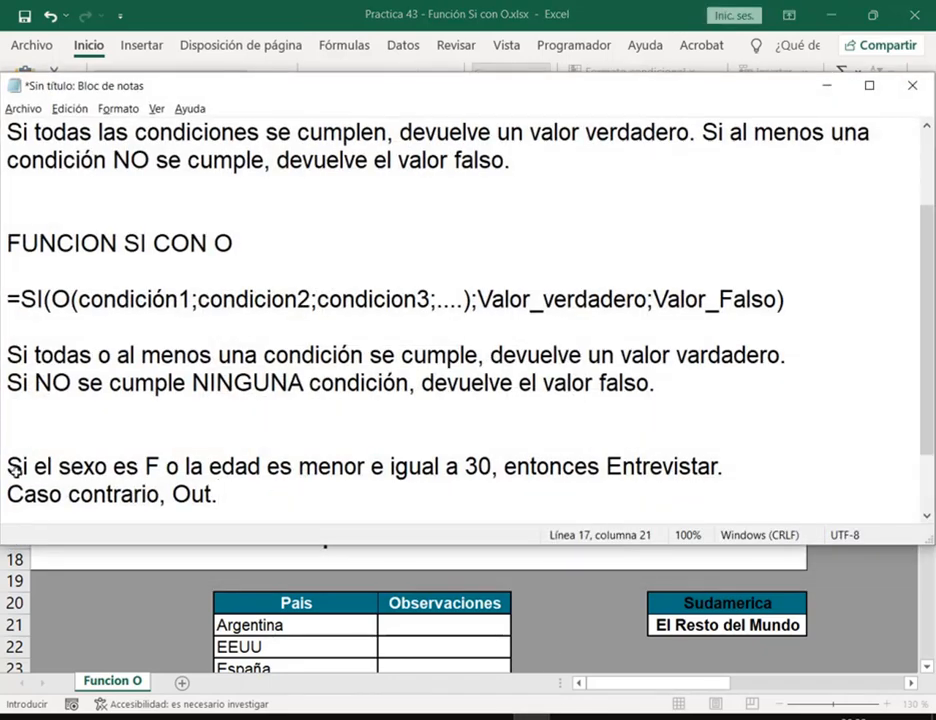
left_click_drag(7, 466, 160, 466)
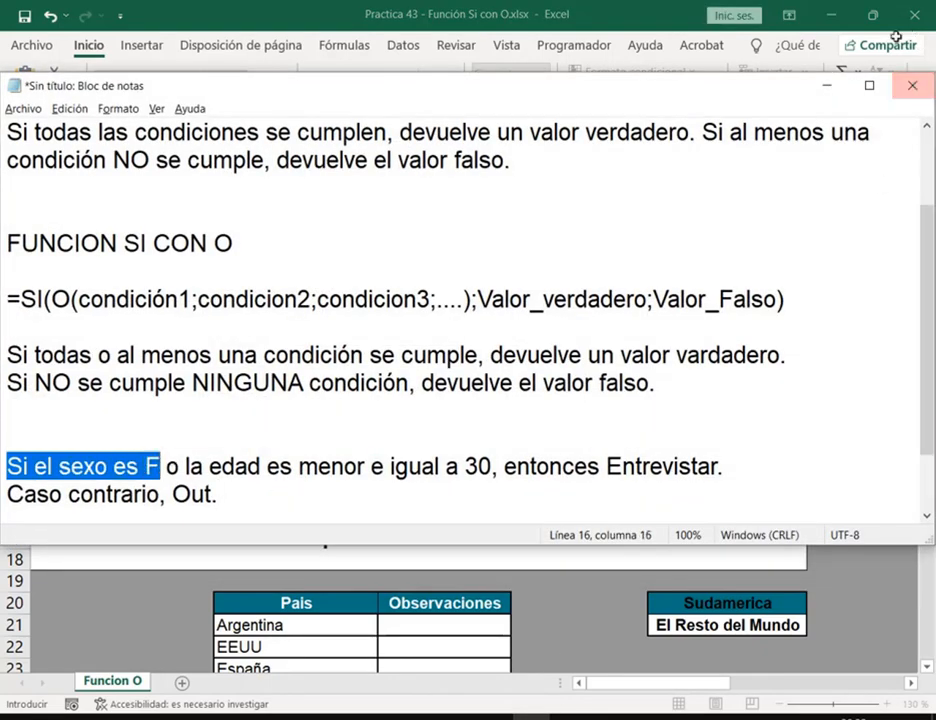
key("alt+Tab")
left_click(466, 332)
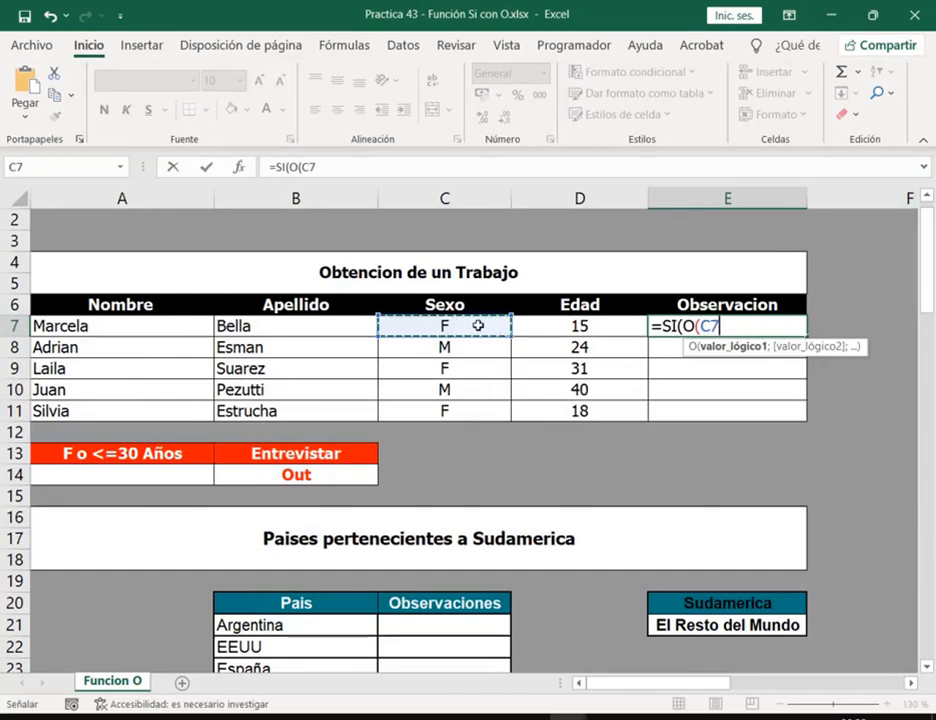
type("=\"F\"")
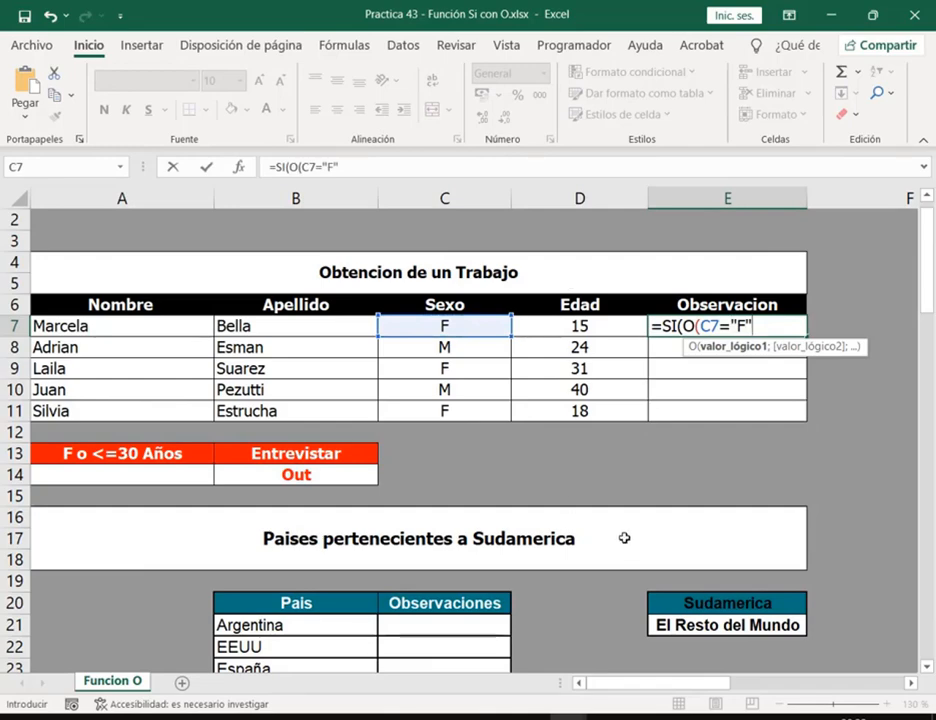
type(";")
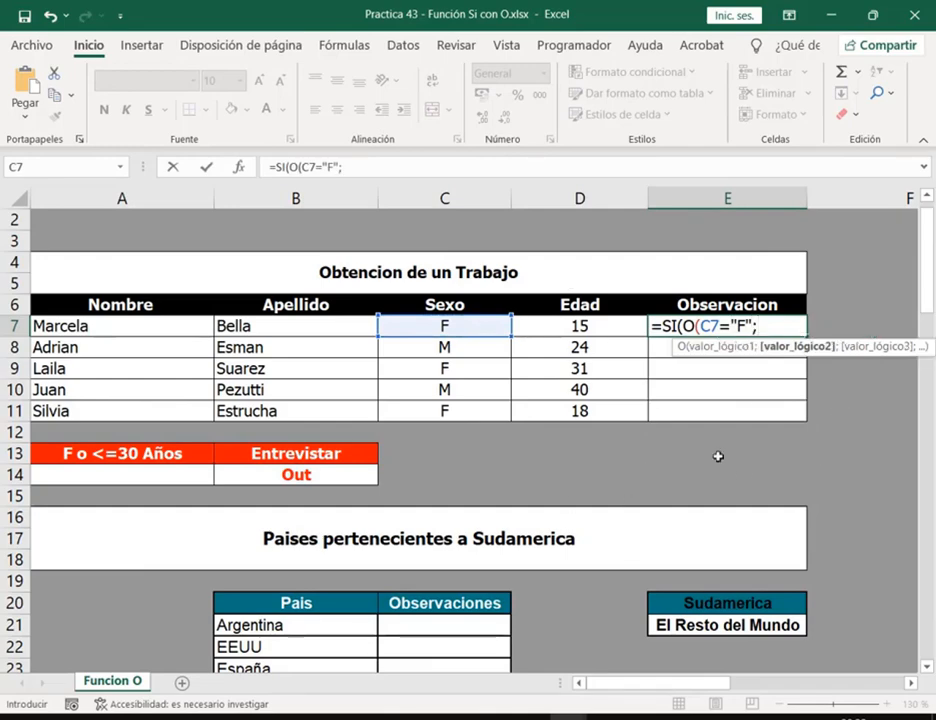
- Check the age condition in Notepad and add D7<=30 as the second O condition in the E7 formula
key("alt+Tab")
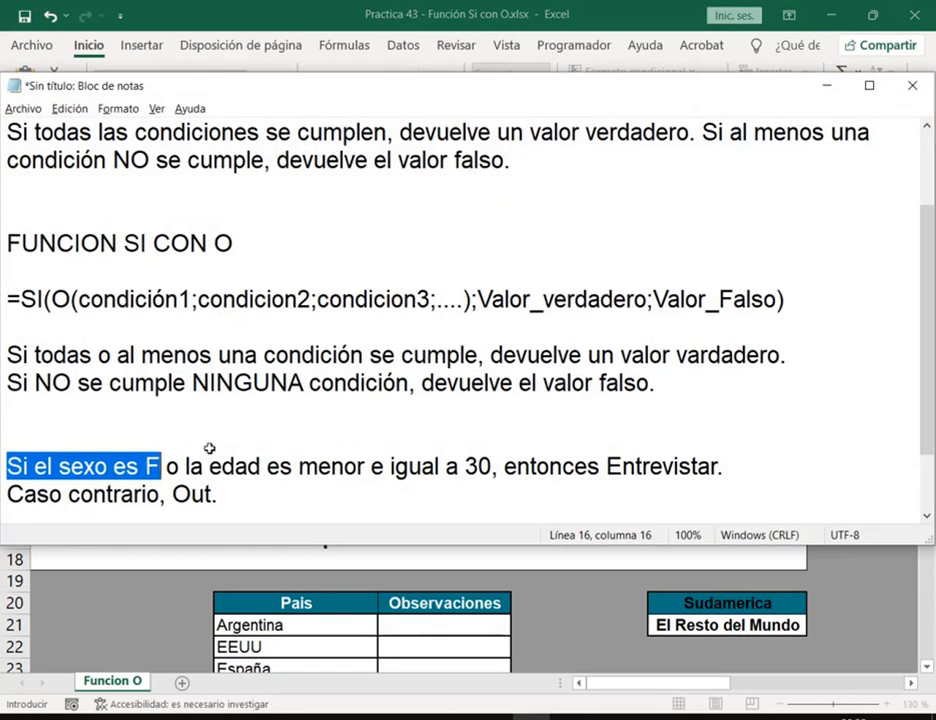
left_click_drag(184, 466, 482, 466)
key("alt+Tab")
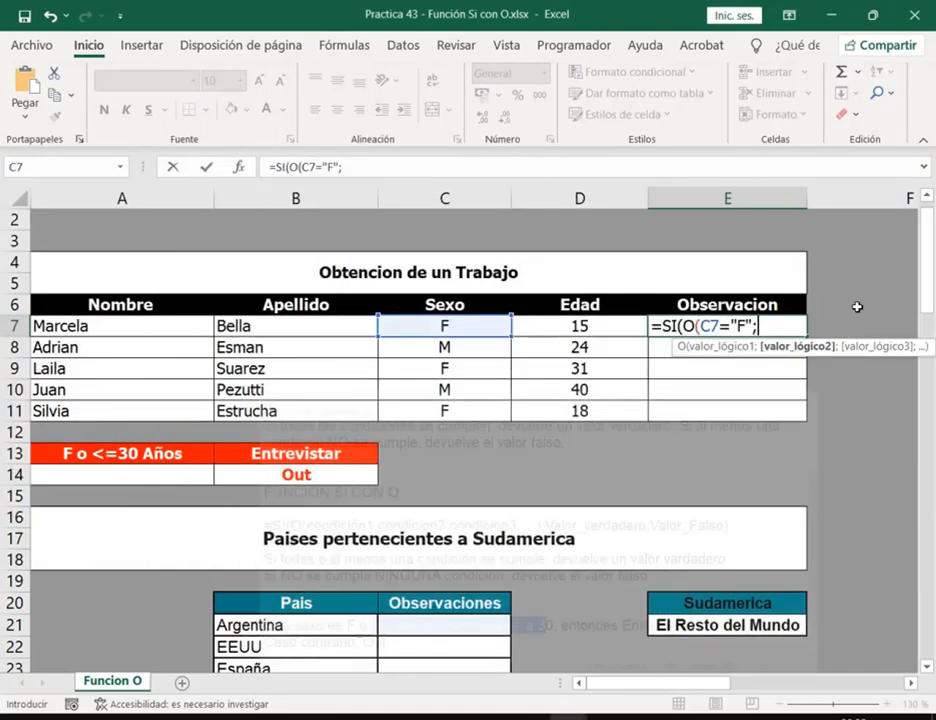
left_click(614, 327)
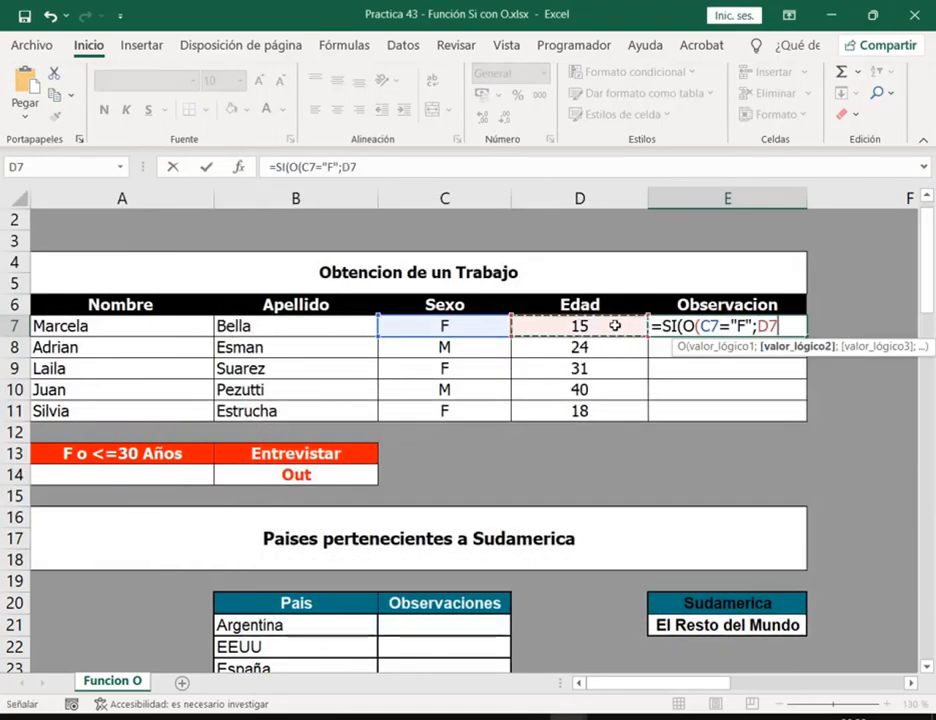
type("<=30")
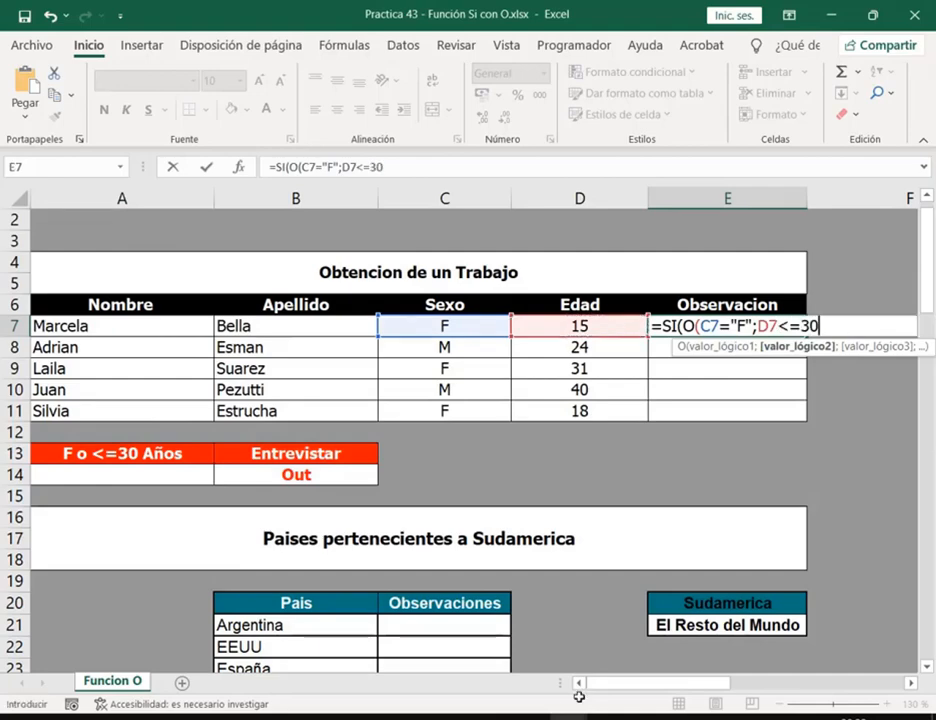
- Review both conditions in the Notepad sentence and close the O function's parenthesis in the E7 formula
left_click(533, 717)
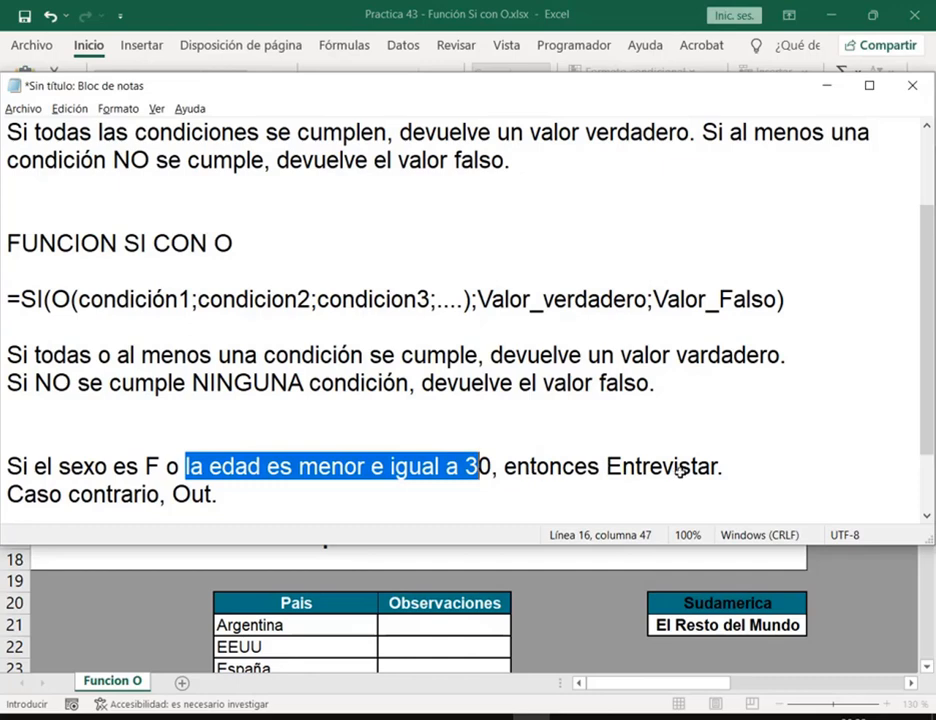
left_click(506, 466)
left_click_drag(491, 462, 119, 464)
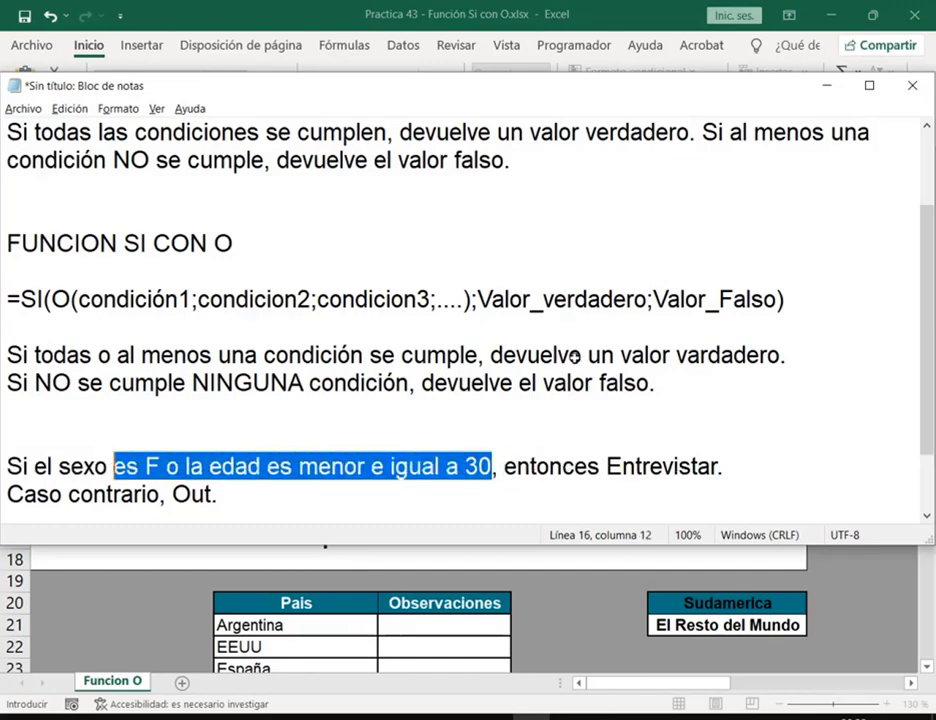
left_click(827, 86)
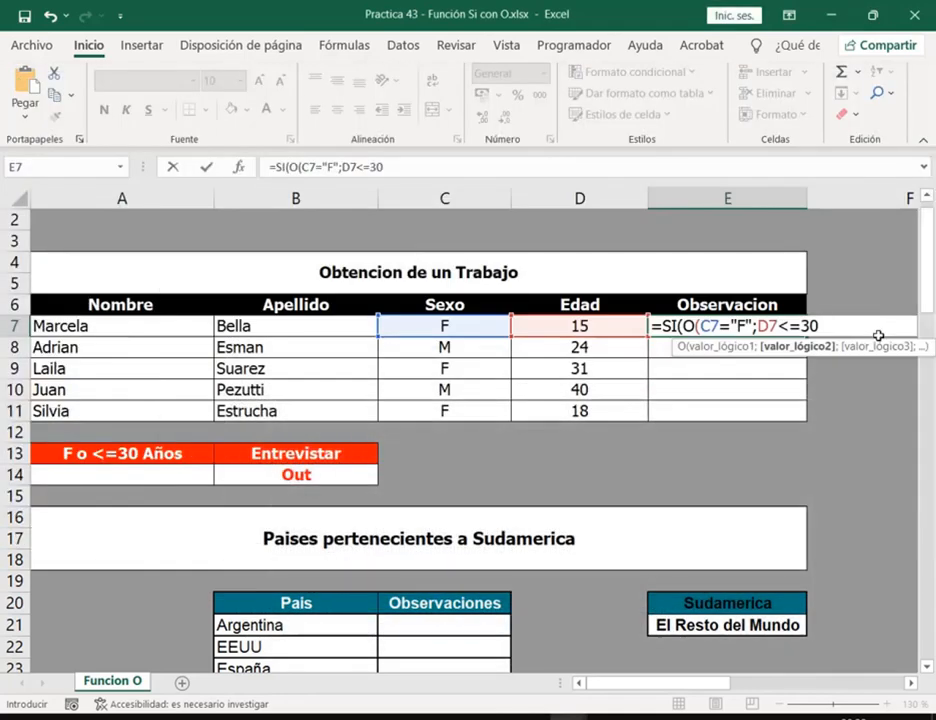
type(")")
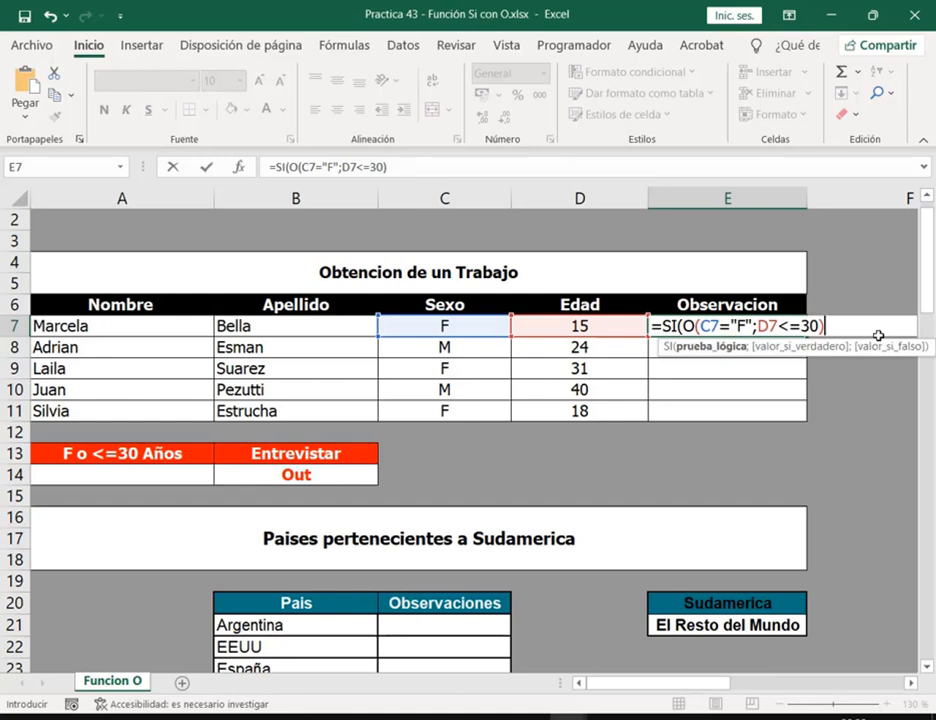
- Complete the E7 formula with "Entrevistar" as the true value and "Out" as the false value
type(";")
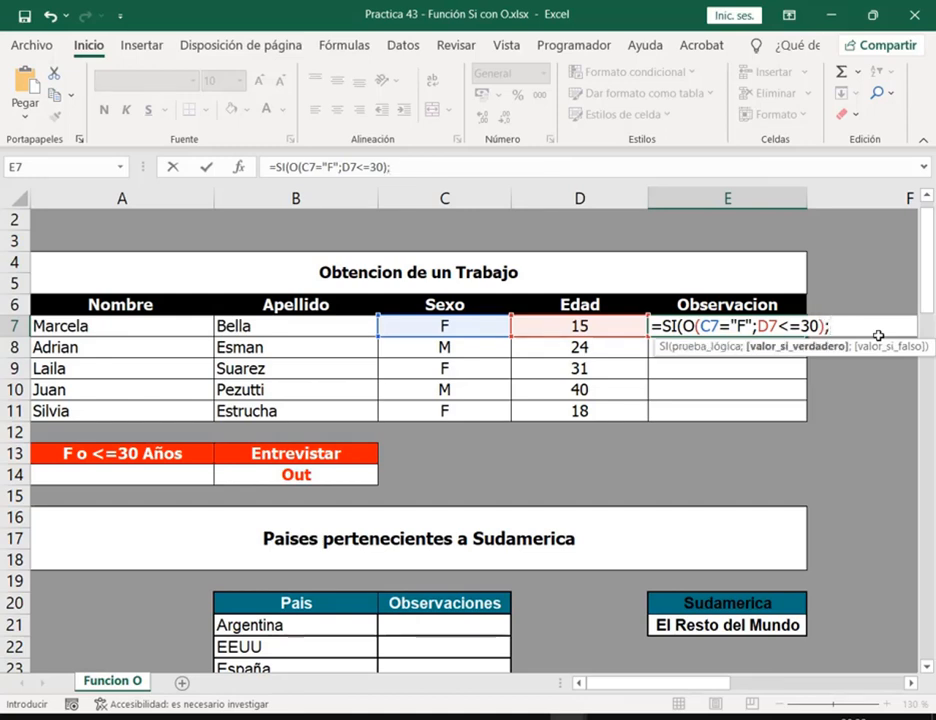
type("\"")
type("Entrevis")
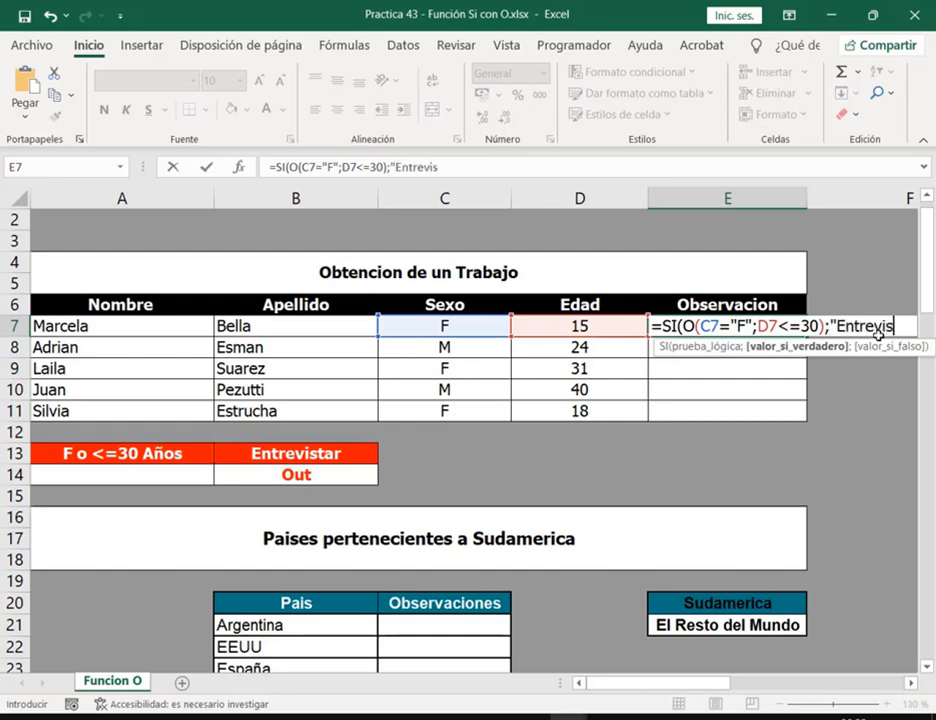
type("tar\";")
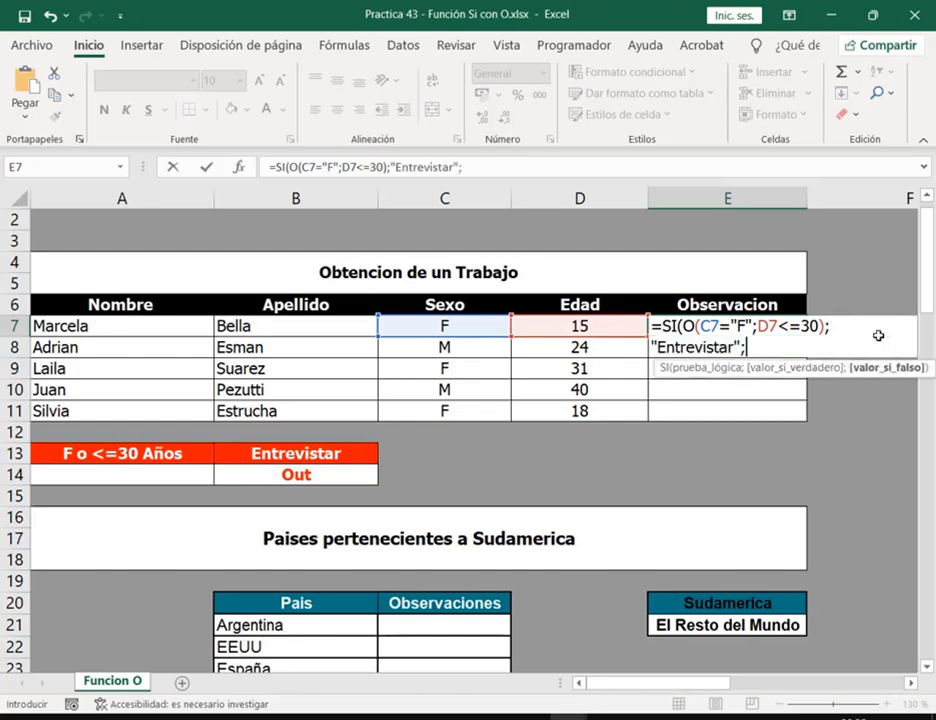
type("\"Out")
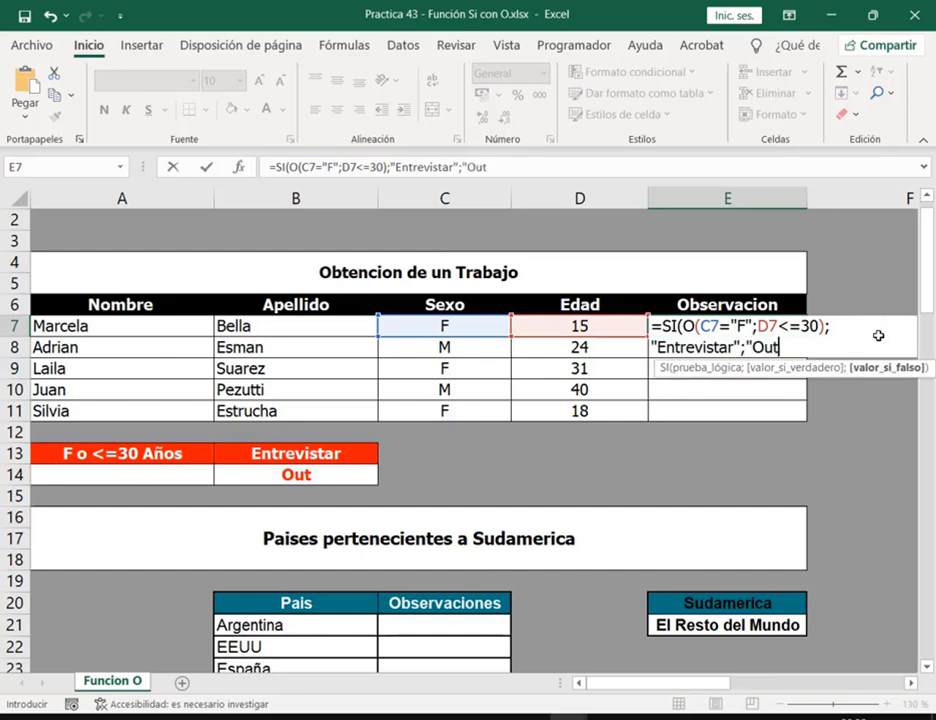
type("\")")
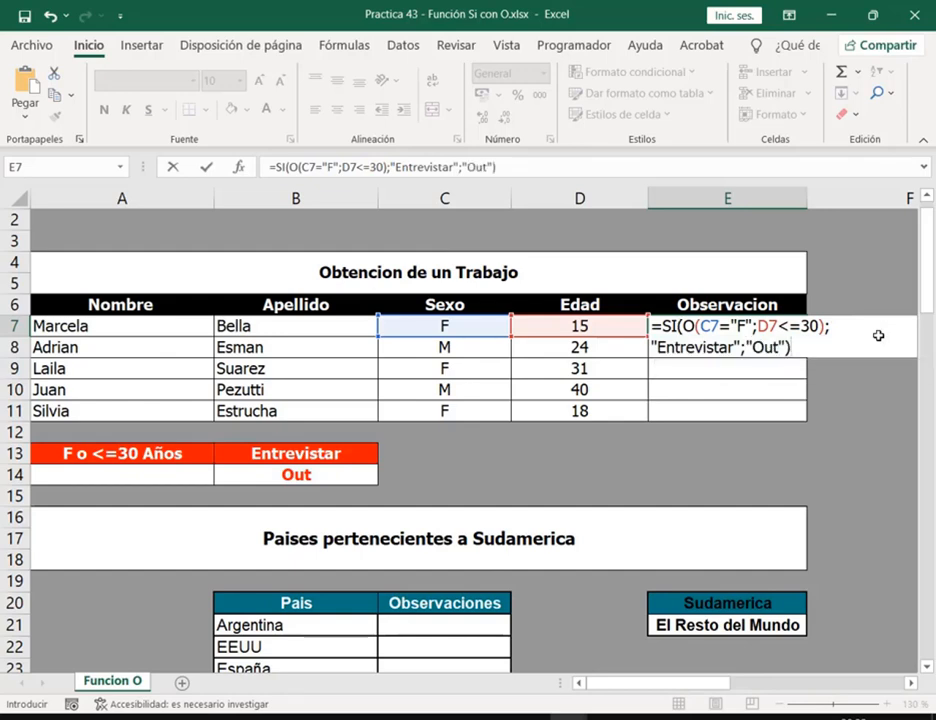
key("Return")
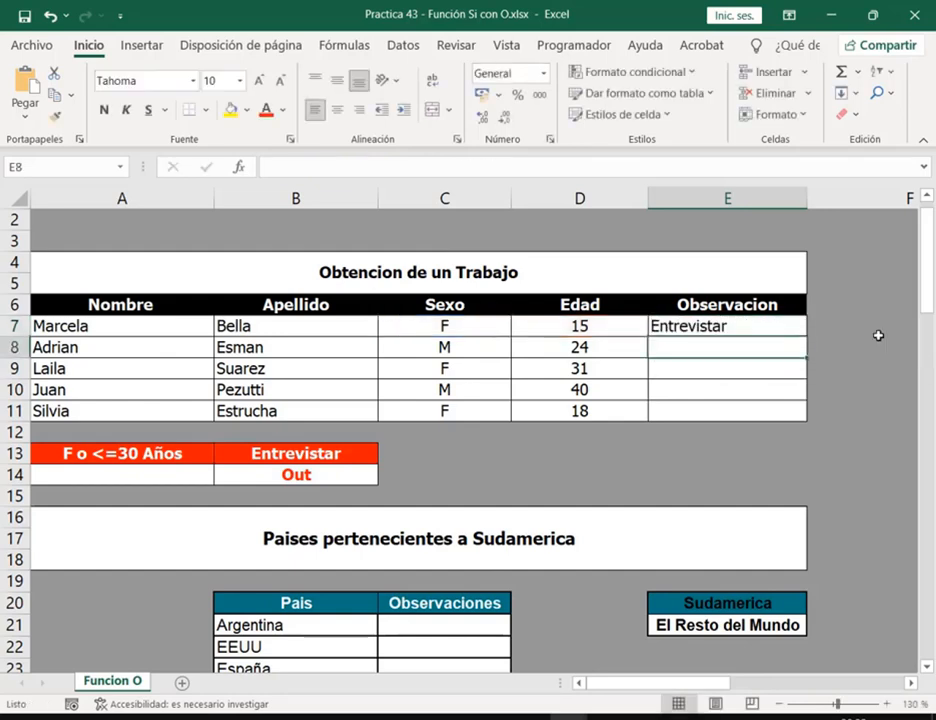
- Fill the Observacion formula from E7 down to E11
left_click(729, 325)
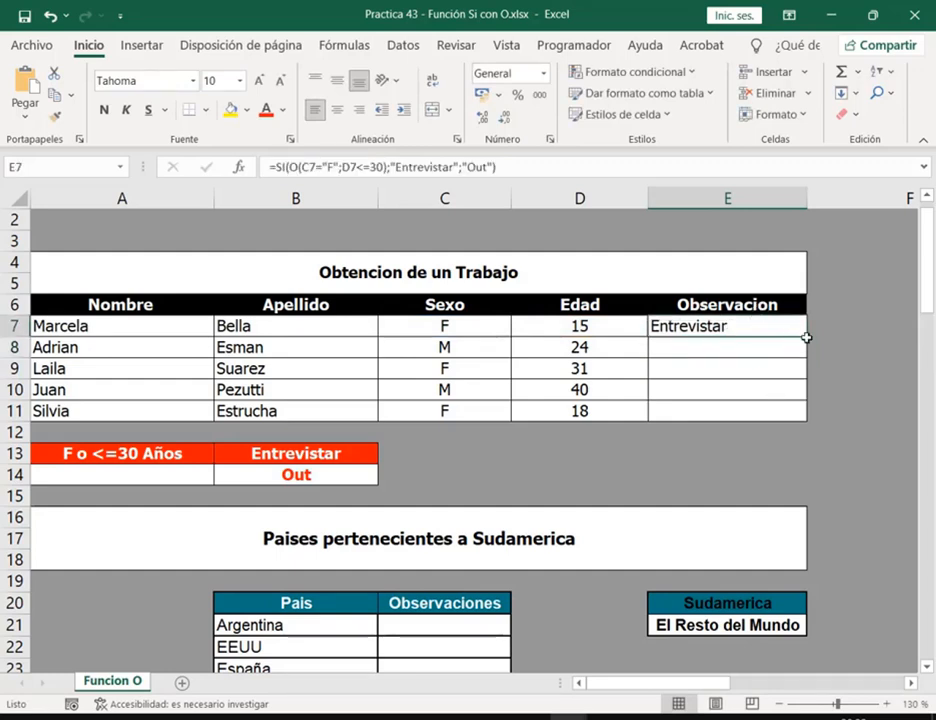
left_click_drag(806, 336, 798, 416)
left_click(727, 319)
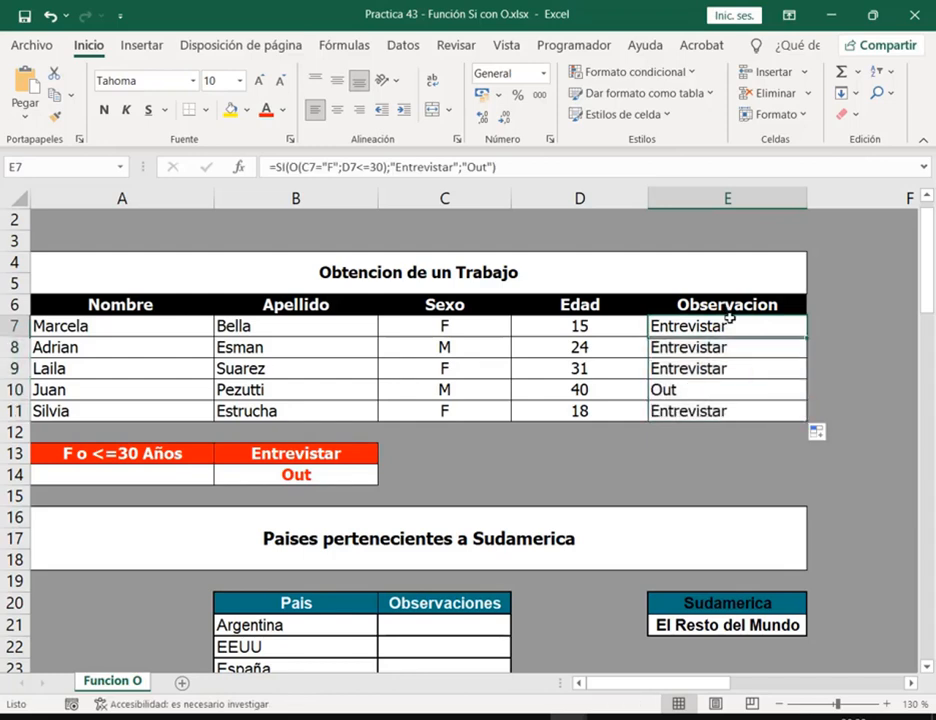
- Examine the E7 formula, comparing its sex and age conditions with the values in C7 and D7
double_click(761, 326)
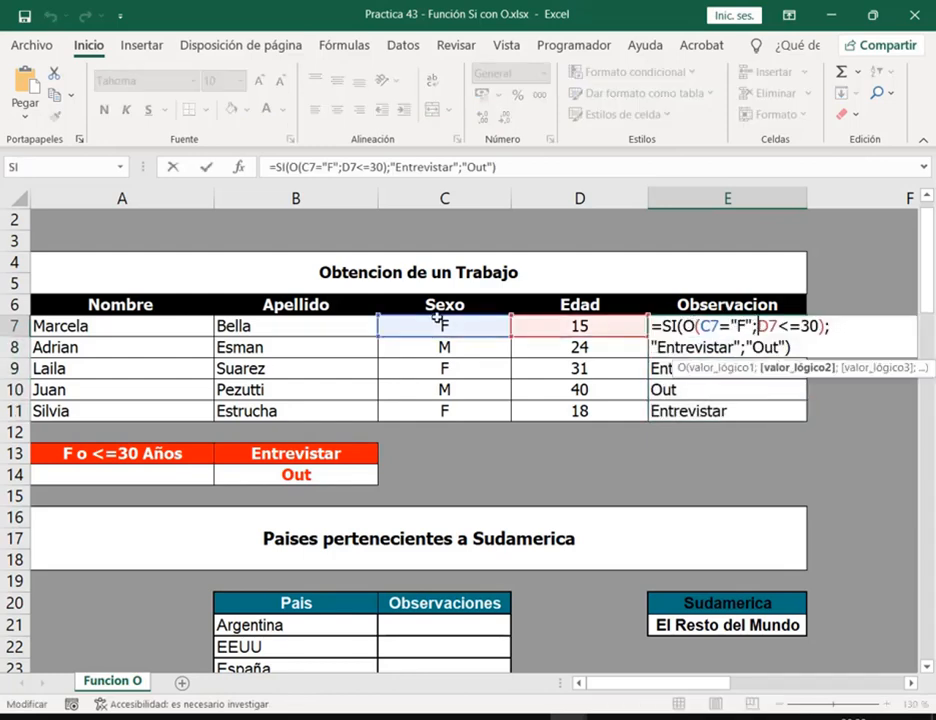
left_click_drag(426, 314, 461, 337)
key("Escape")
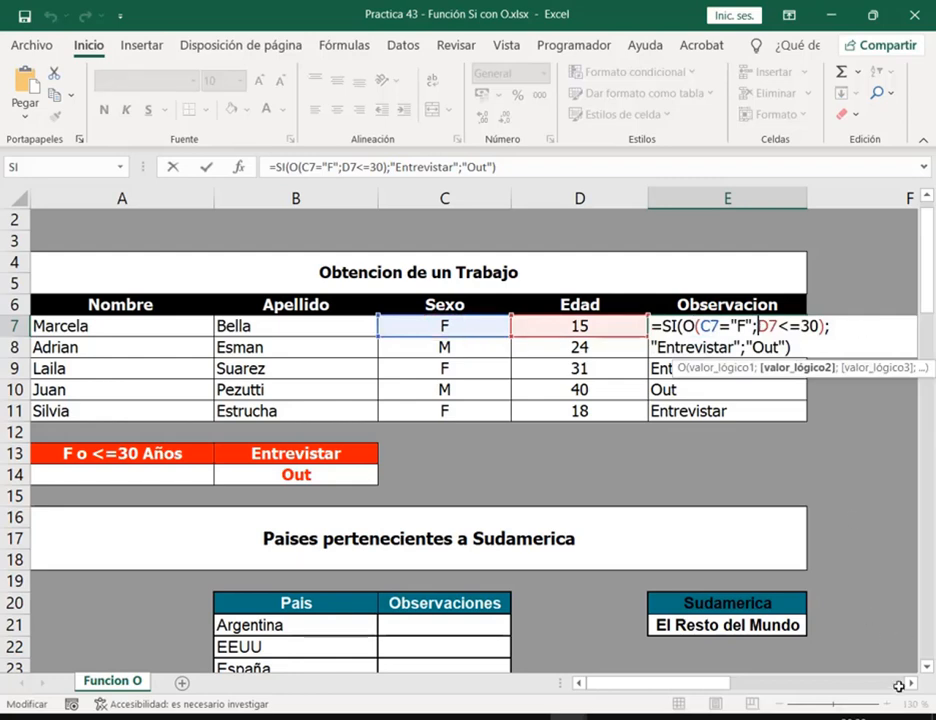
key("Escape")
left_click(911, 683)
left_click(911, 683)
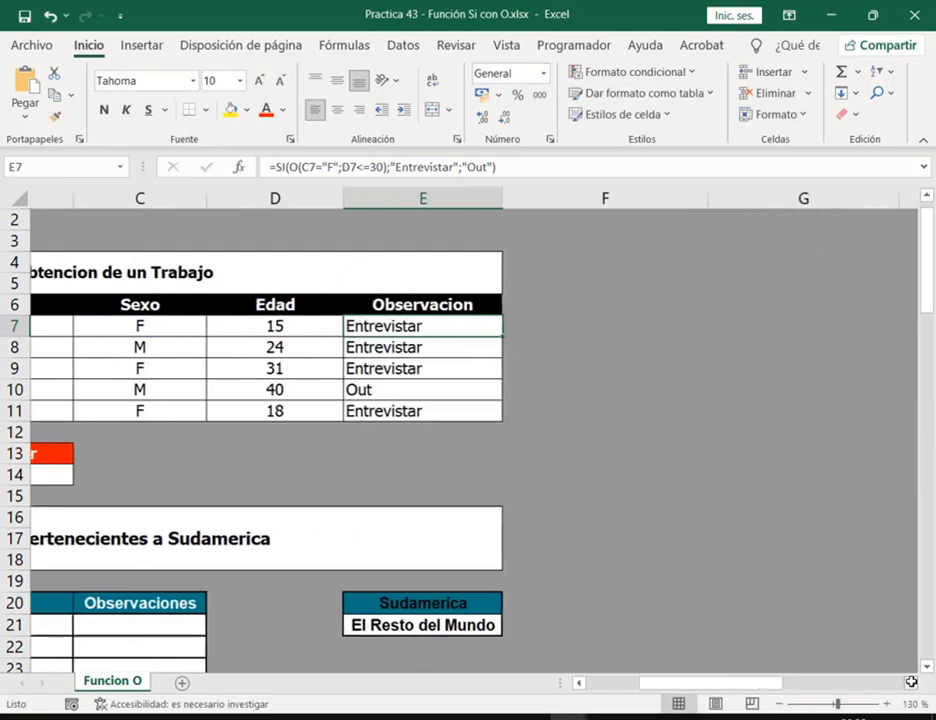
double_click(376, 328)
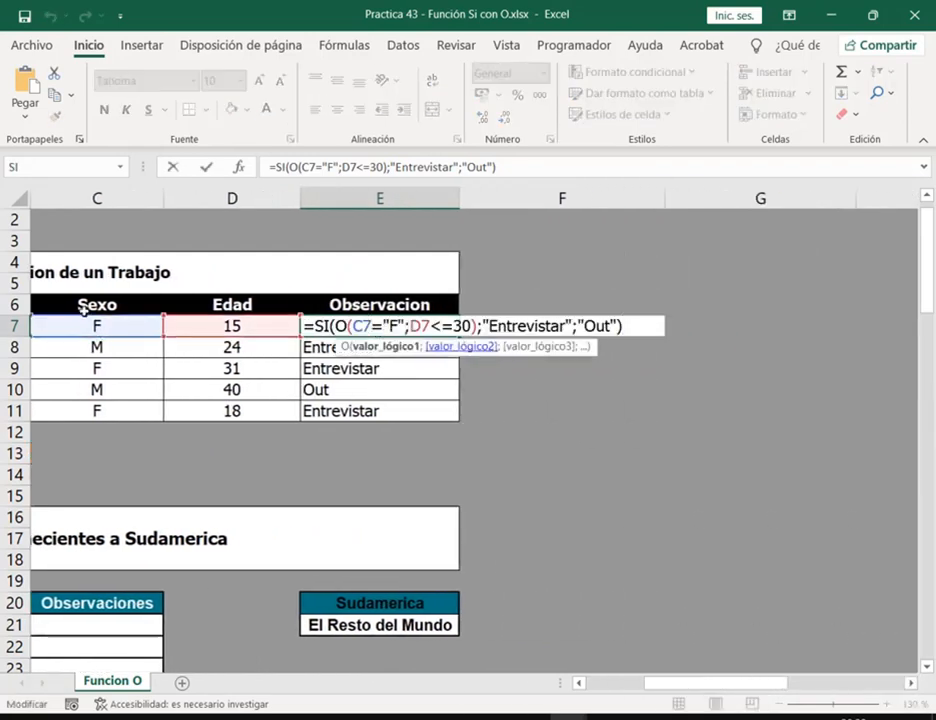
left_click_drag(381, 318, 404, 331)
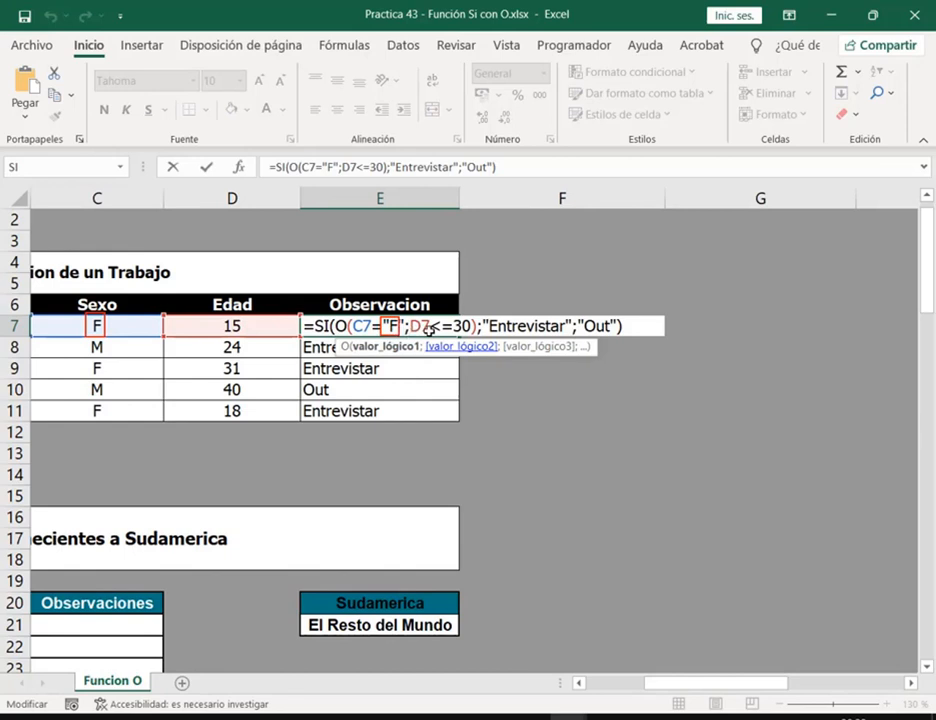
left_click_drag(530, 272, 527, 314)
key("Escape")
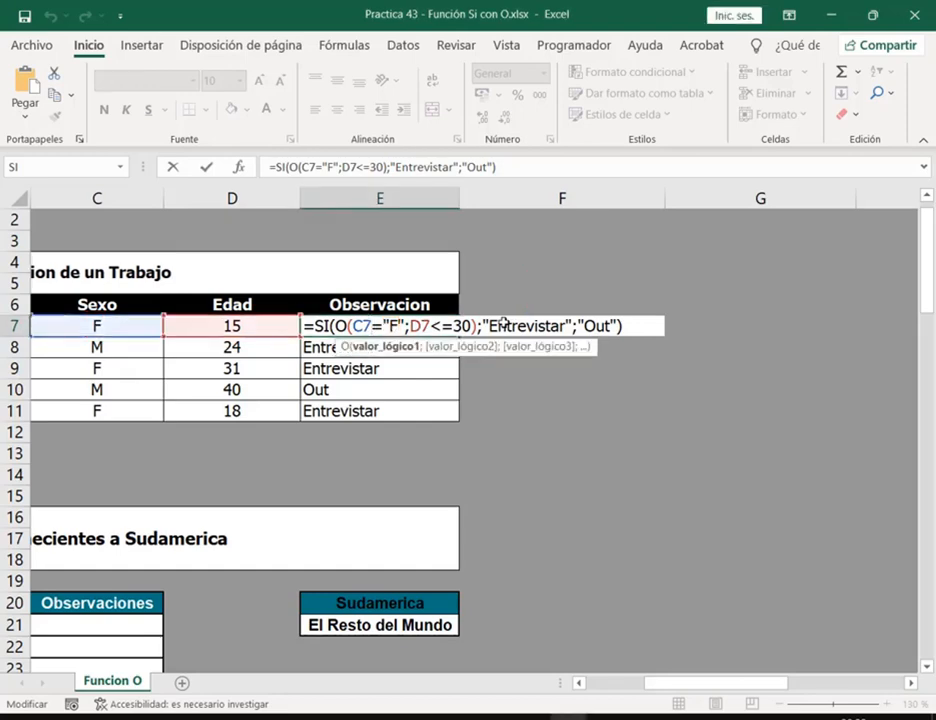
key("Escape")
- Examine the E8 formula, checking its two O conditions against the sex and age in row 8
left_click(397, 350)
double_click(397, 347)
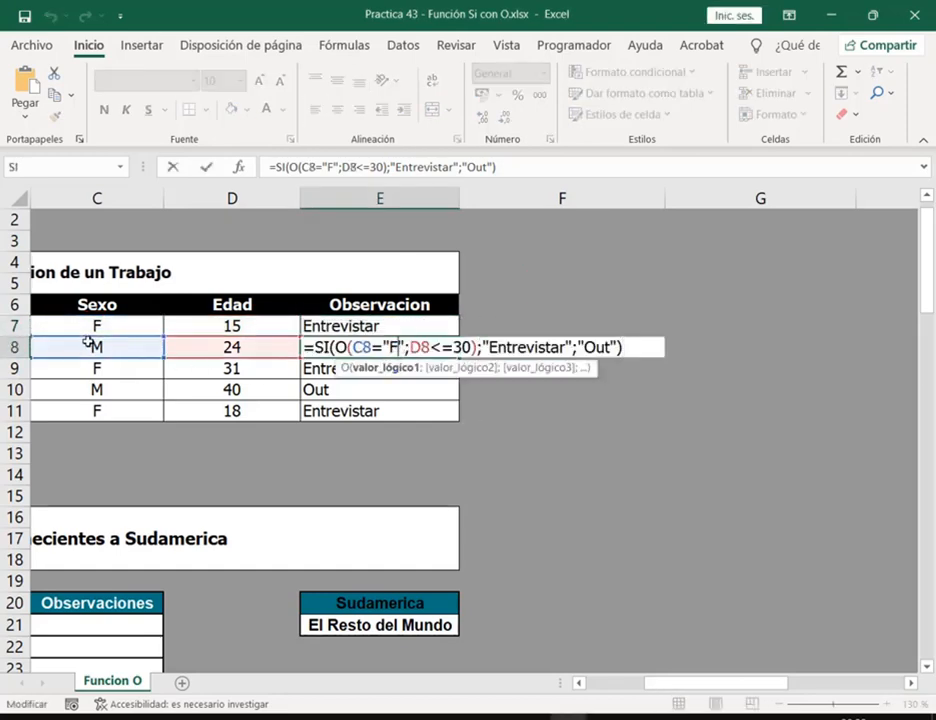
left_click_drag(87, 338, 105, 357)
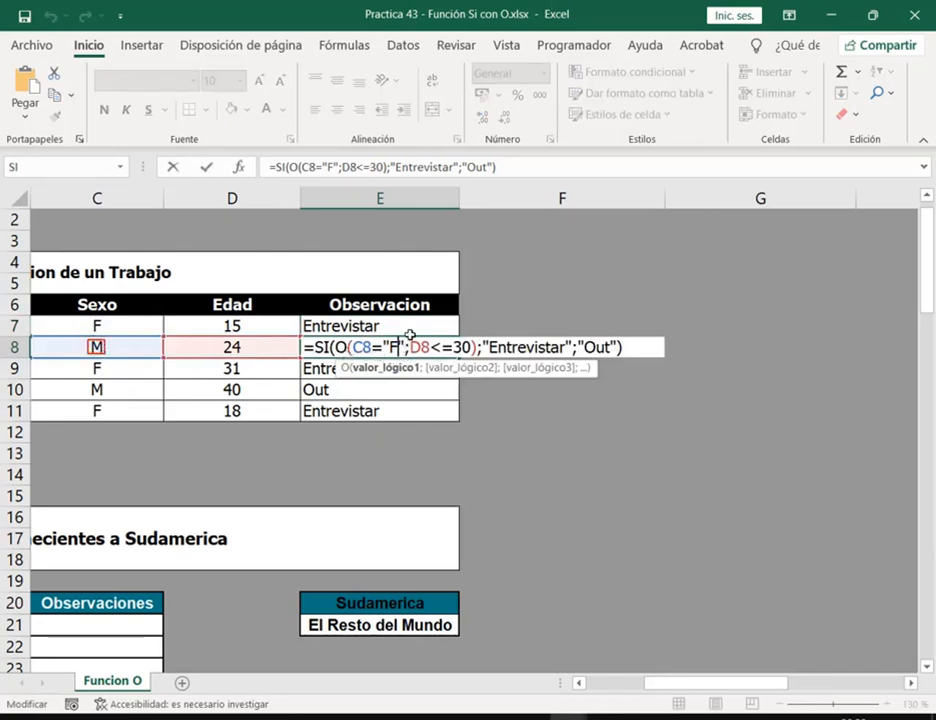
left_click_drag(410, 338, 476, 359)
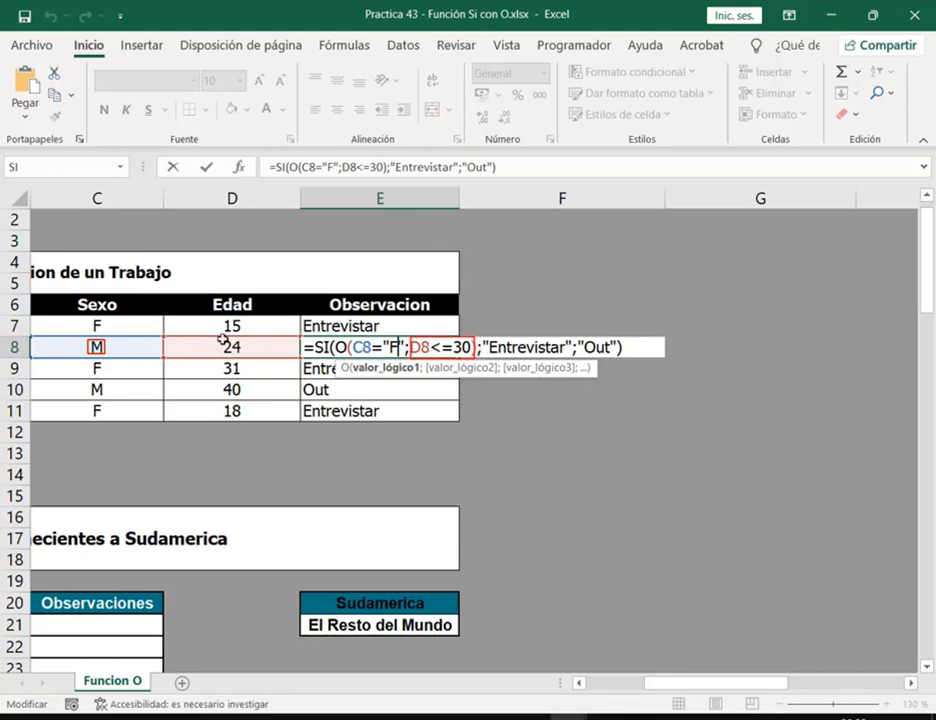
left_click_drag(532, 295, 531, 334)
key("ctrl+Return")
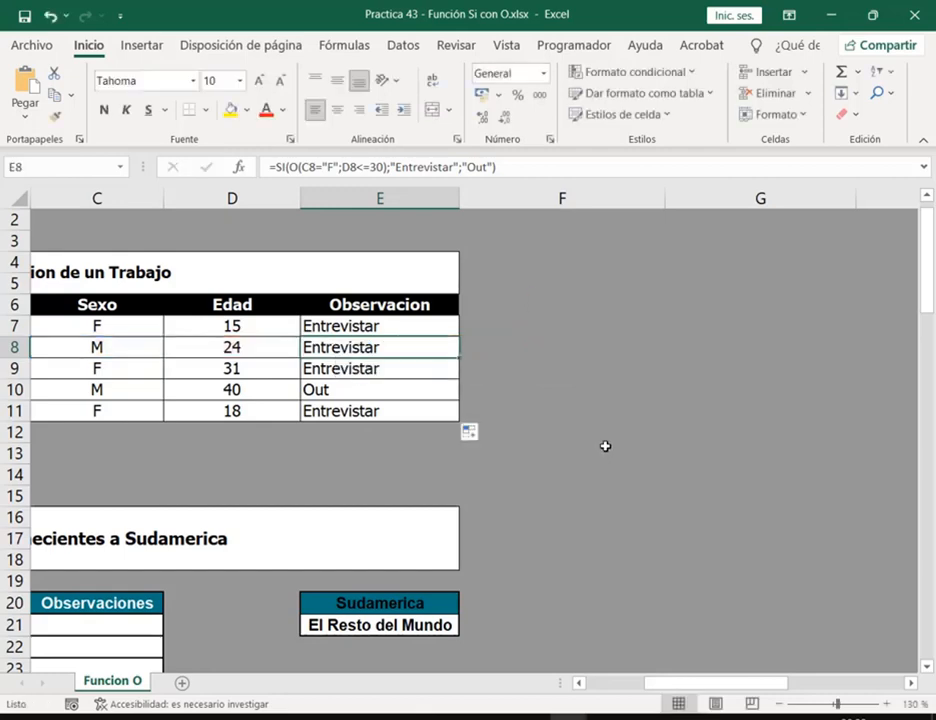
- Examine the E10 formula, checking both O conditions against the sex and age in row 10
double_click(388, 390)
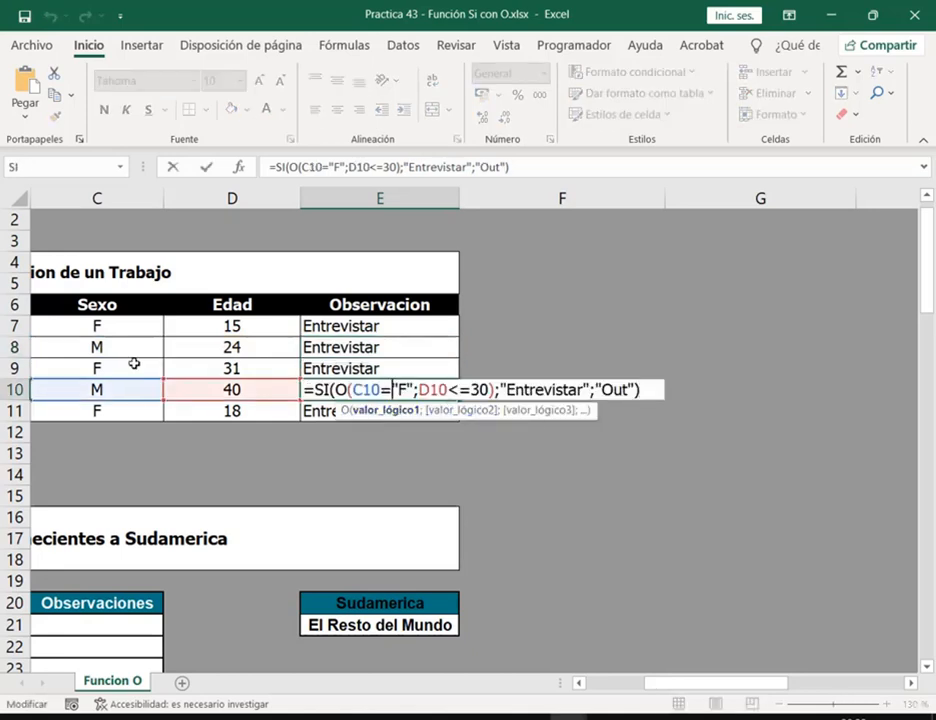
left_click_drag(81, 380, 107, 394)
left_click_drag(418, 379, 497, 406)
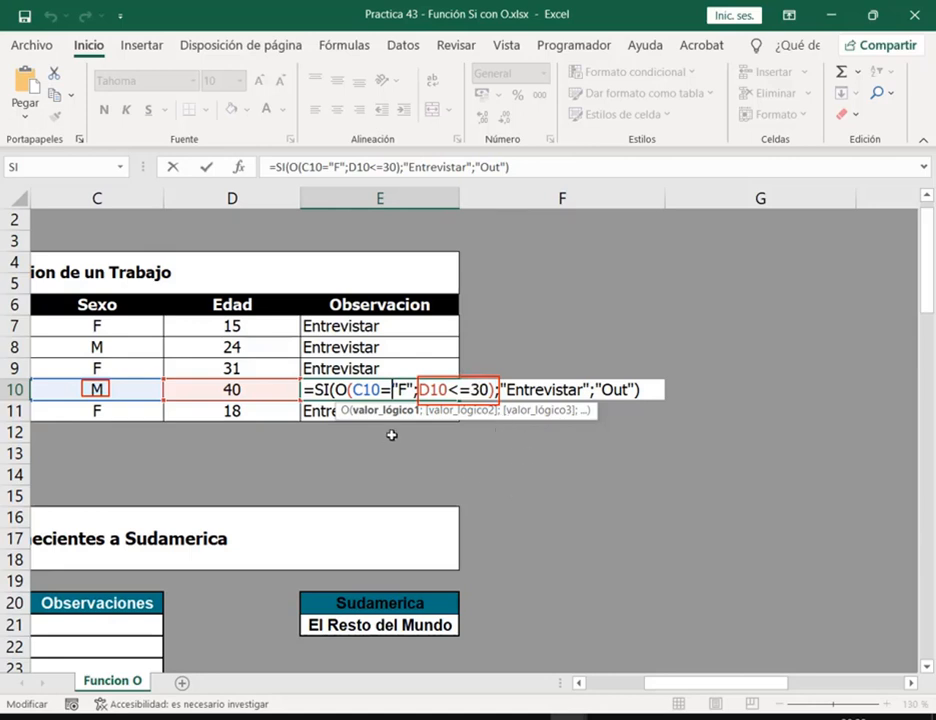
left_click_drag(345, 375, 492, 400)
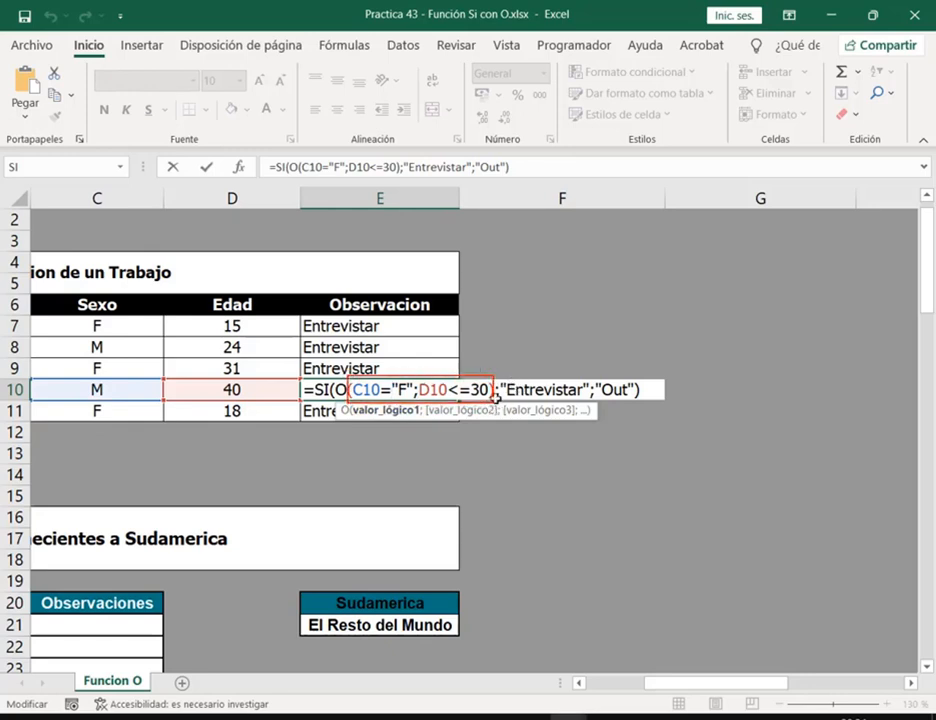
left_click_drag(628, 333, 622, 375)
key("Escape")
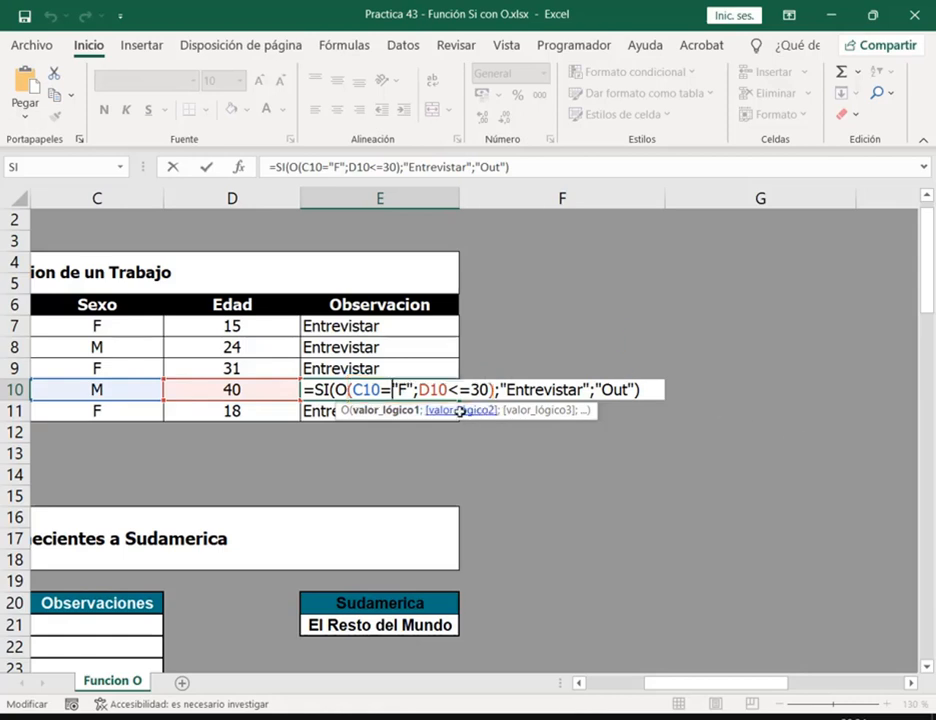
- Compare the SI(O()) formula in E7 with the SI(Y()) formula in E7 of the Practica 42 workbook
double_click(395, 327)
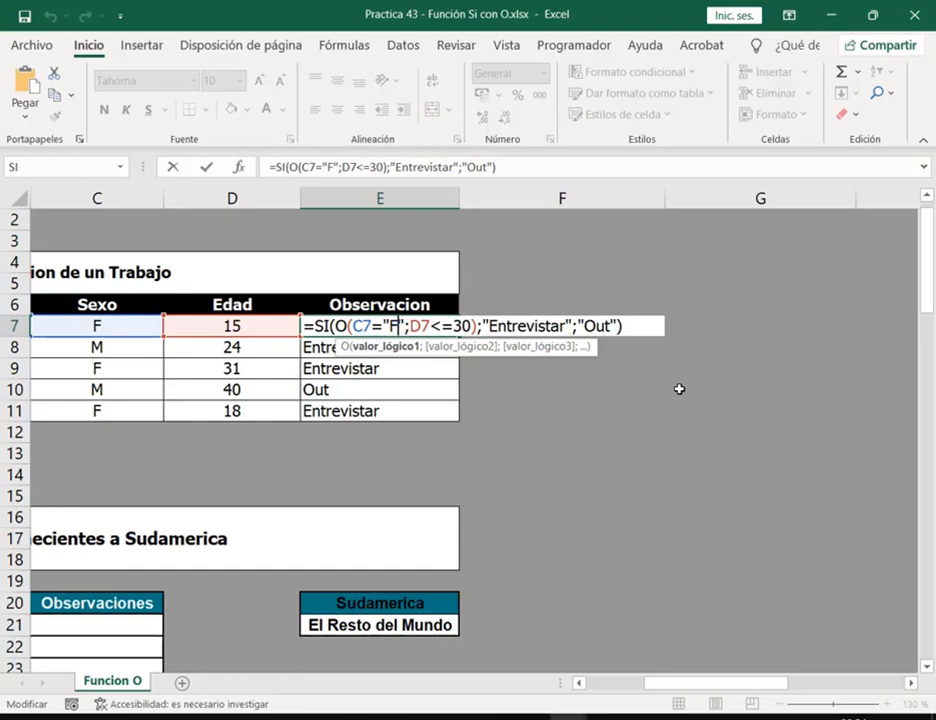
key("ctrl+Return")
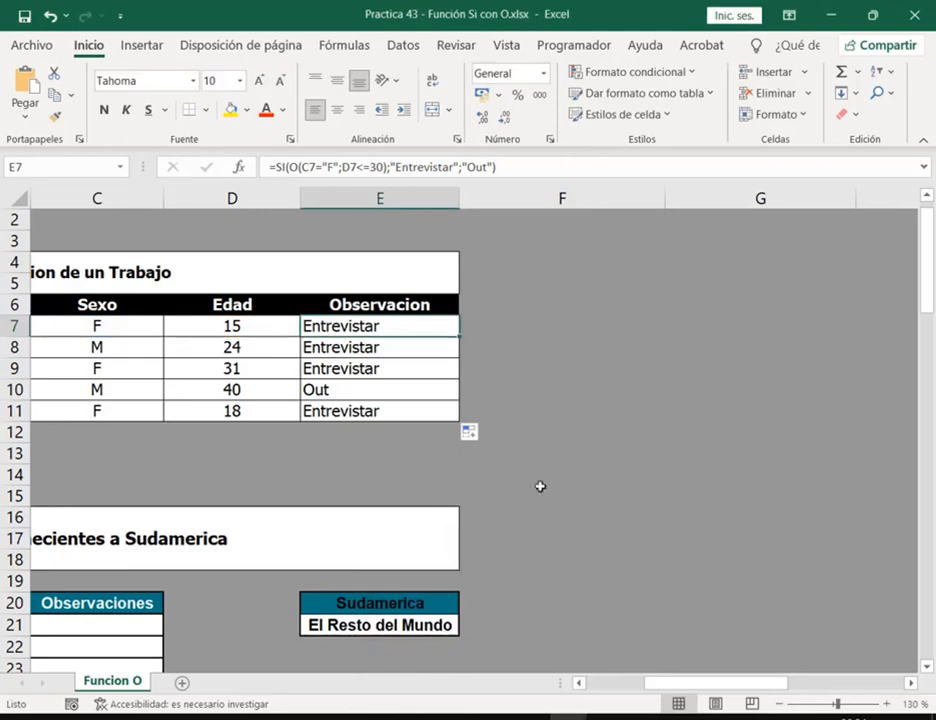
left_click(668, 637)
scroll(512, 378, "up", 15)
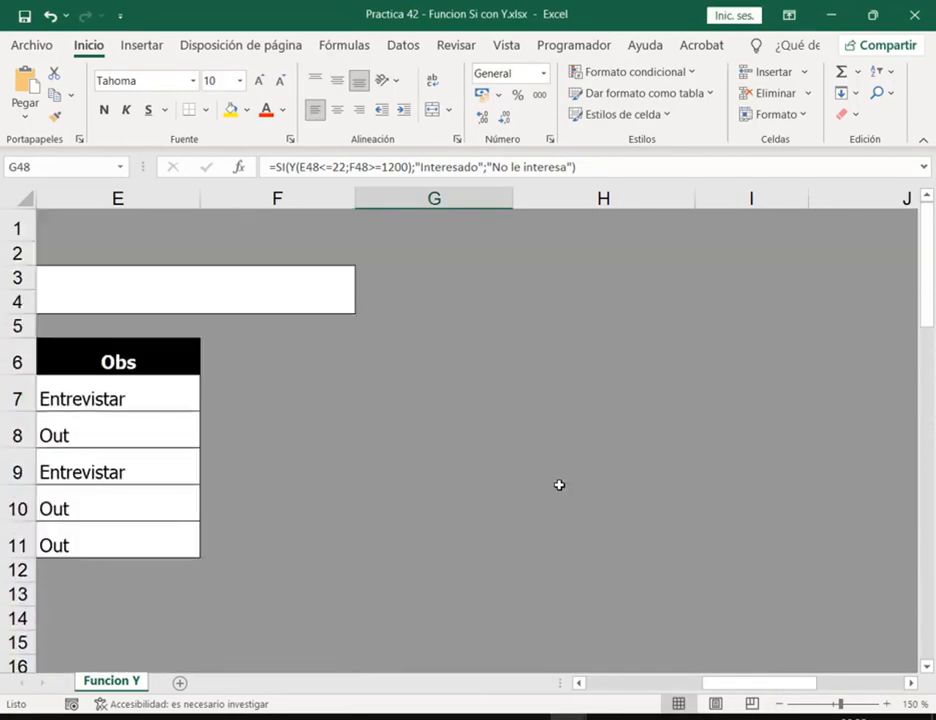
left_click_drag(707, 683, 641, 693)
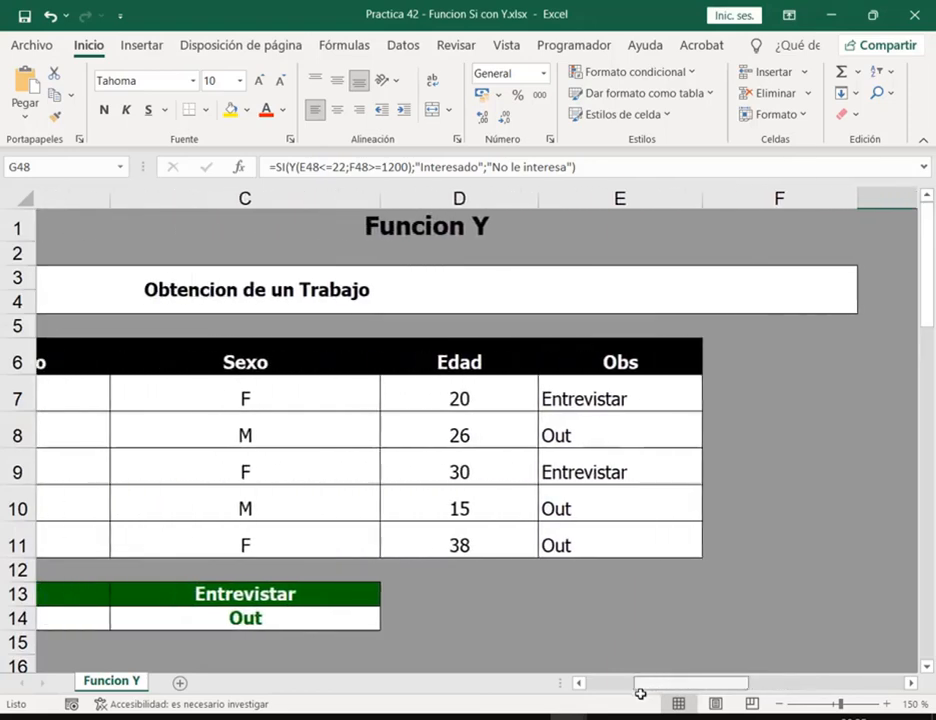
double_click(552, 397)
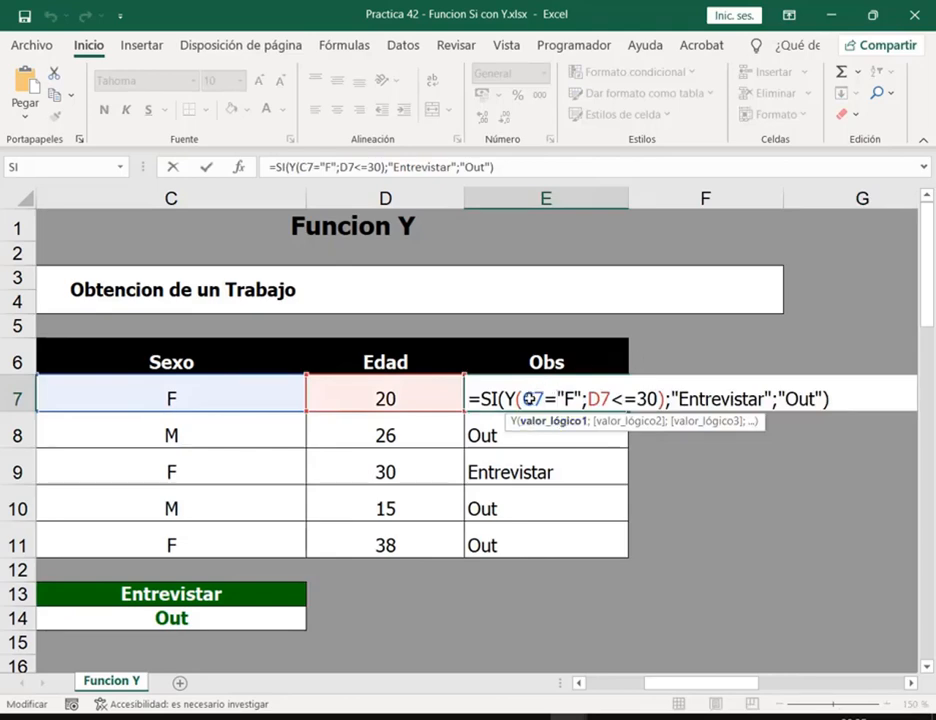
mouse_move(526, 383)
left_mouse_down()
mouse_move(575, 409)
mouse_move(658, 412)
left_mouse_up()
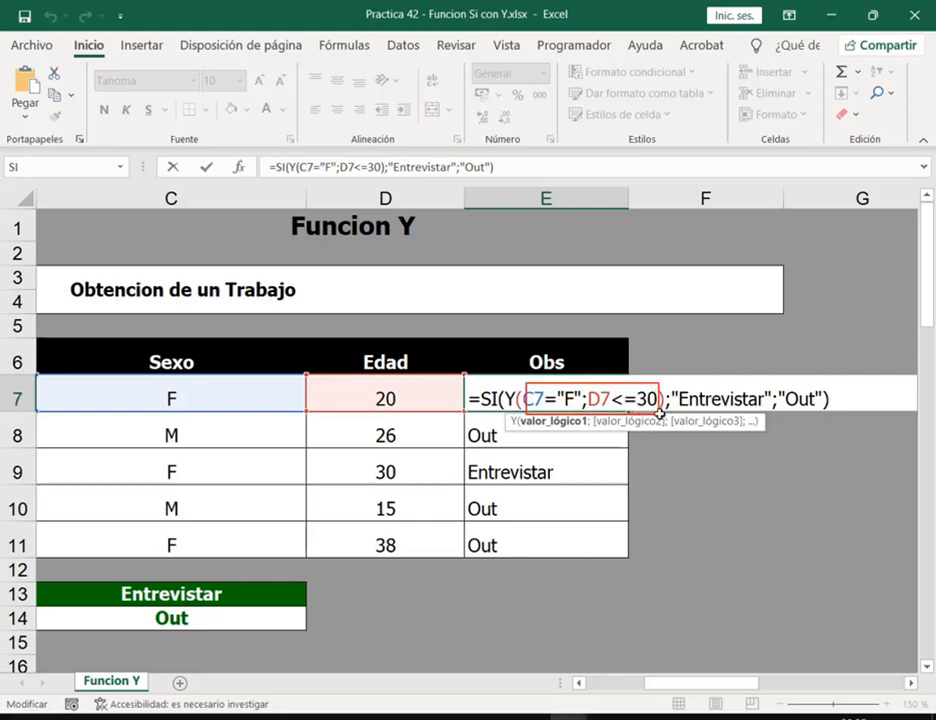
left_click(524, 713)
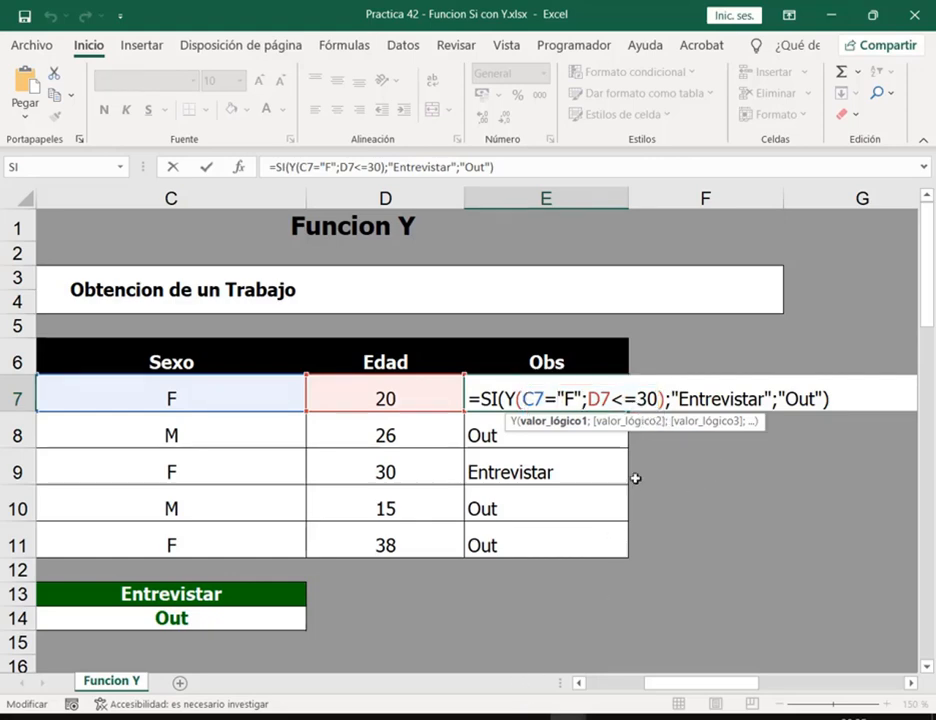
key("Escape")
left_click(665, 391)
type("=si")
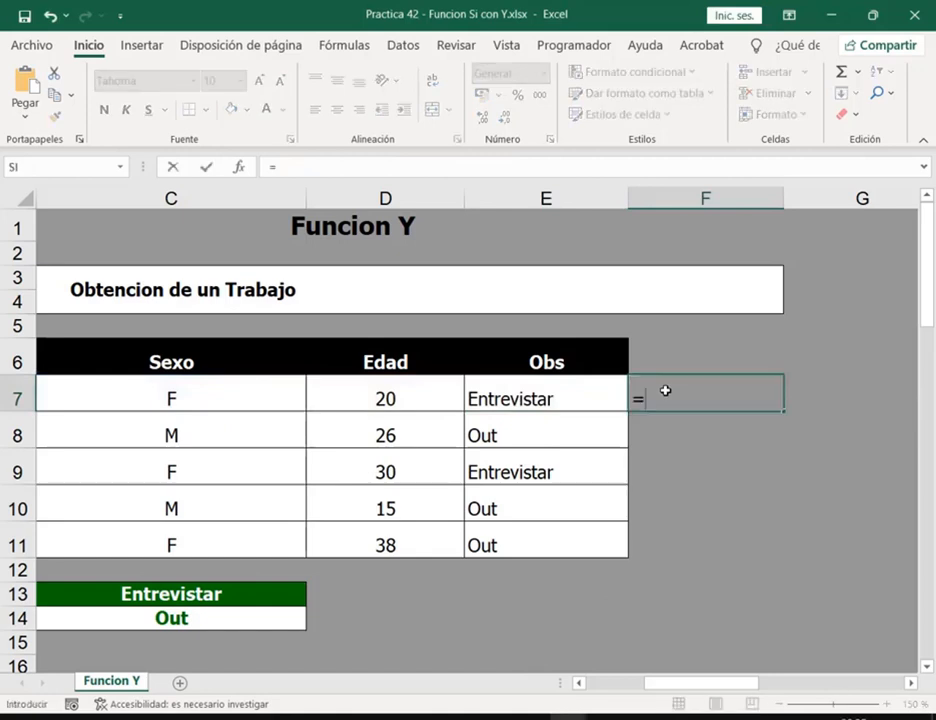
key("Escape")
key("Escape")
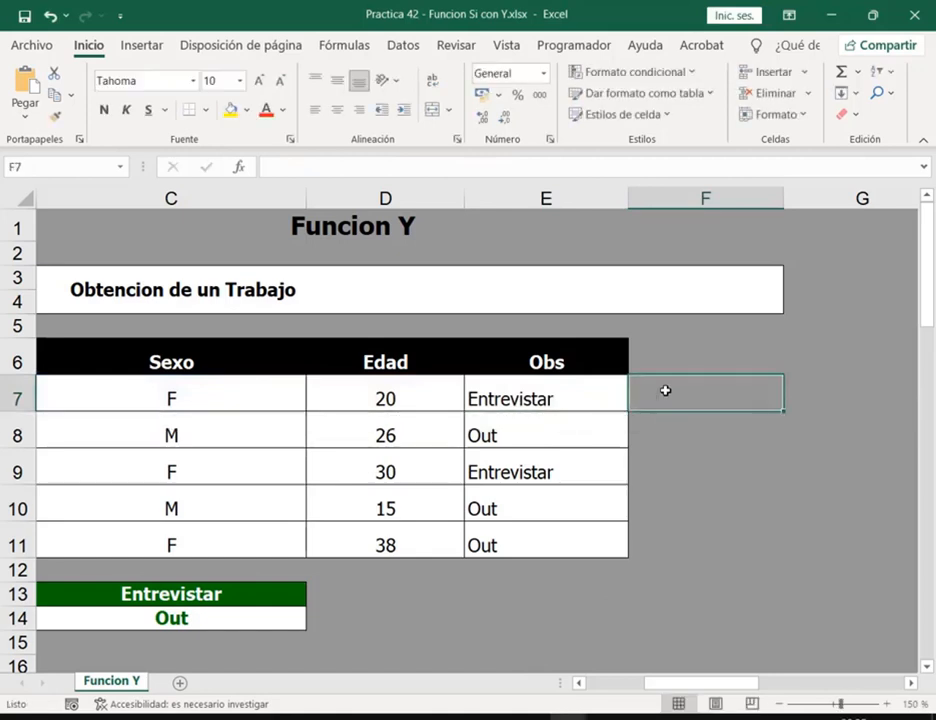
- Give cell F7 on the Funcion Y sheet a white fill and a black font colour
left_click(245, 110)
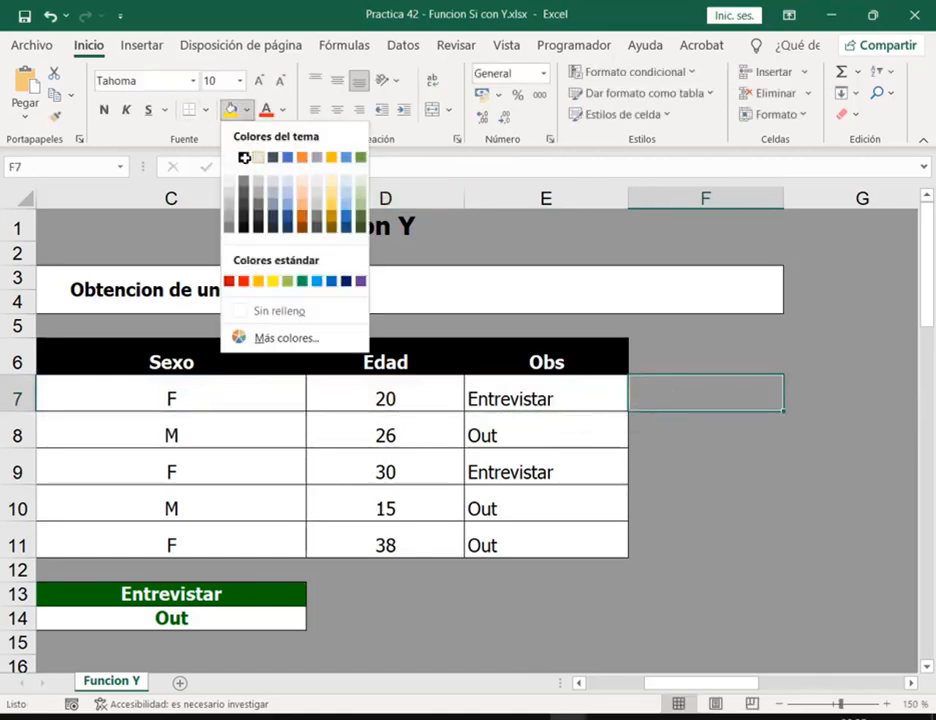
left_click(286, 113)
left_click(284, 110)
left_click(280, 181)
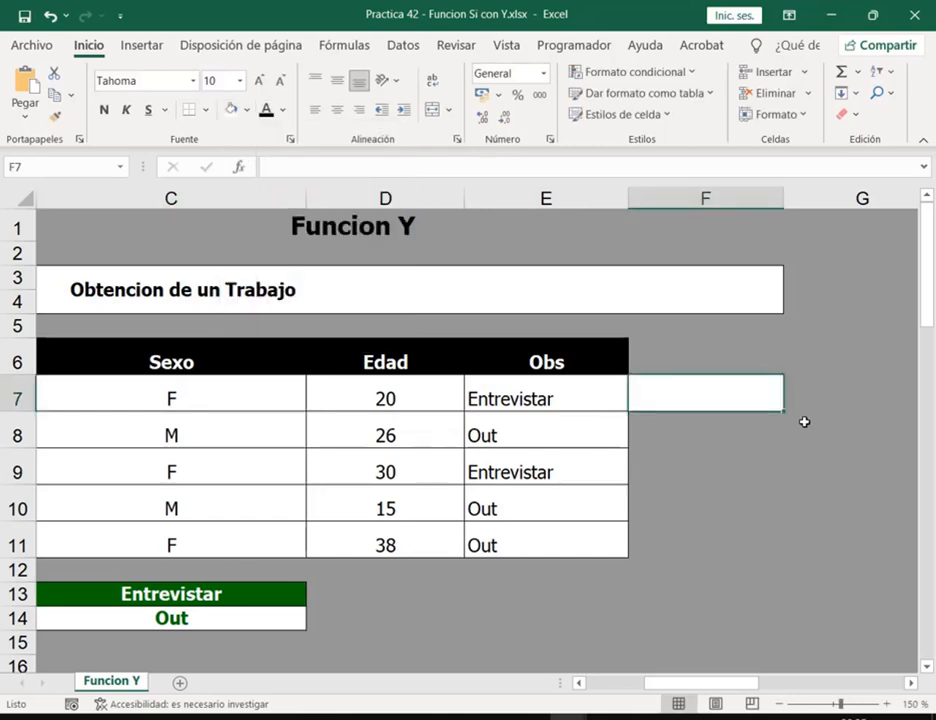
- Try a plain SI formula in F7 that tests C7="F" and returns "Entrevistar" when true
type("=")
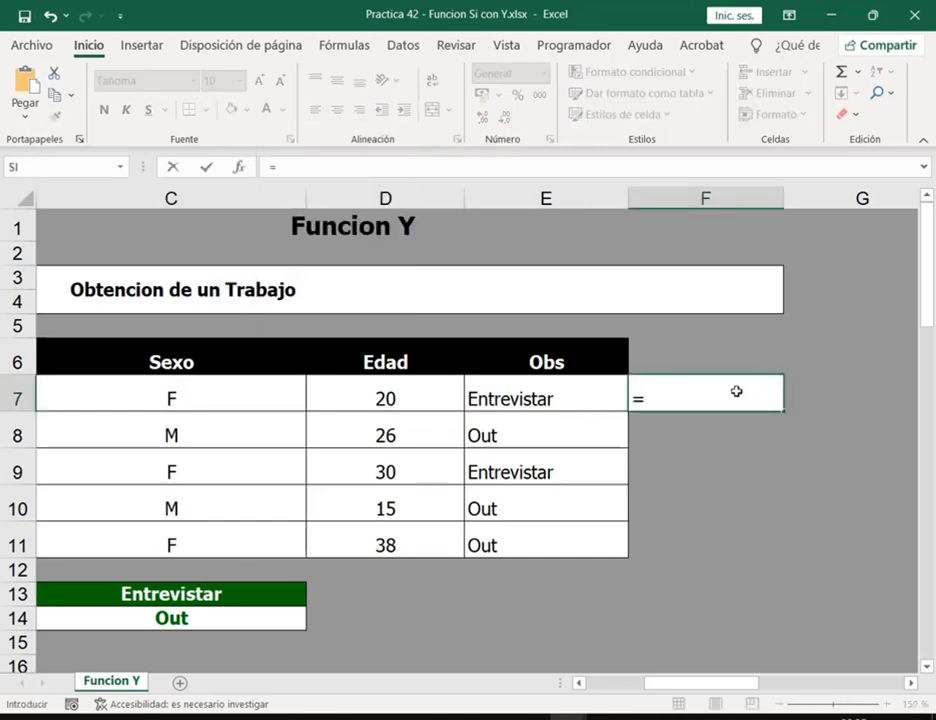
type("SU")
key("BackSpace")
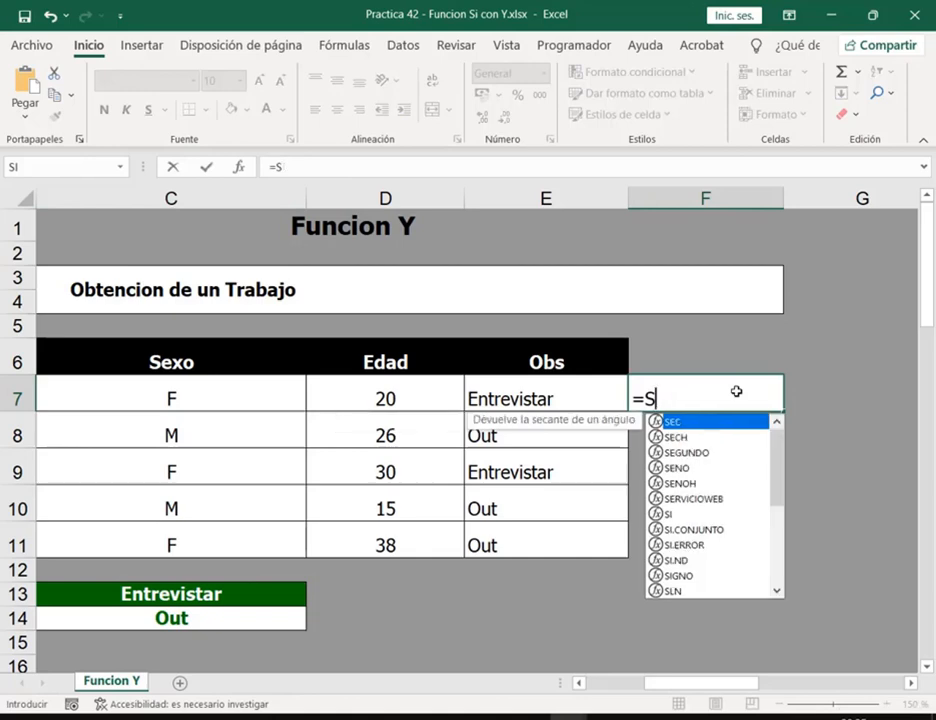
type("I(")
left_click(217, 404)
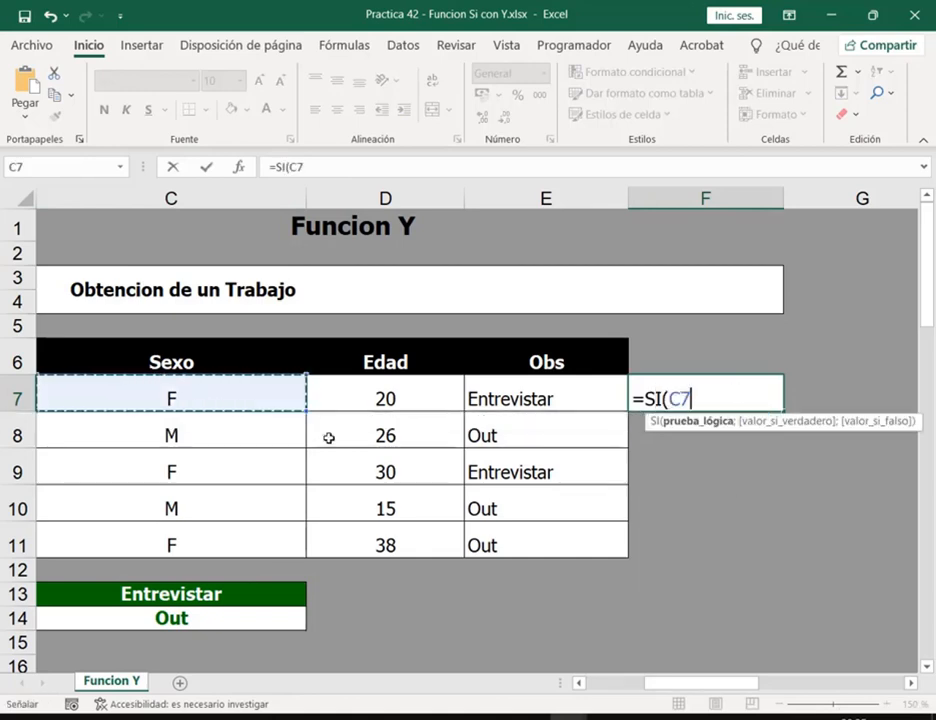
type("=\"F\"")
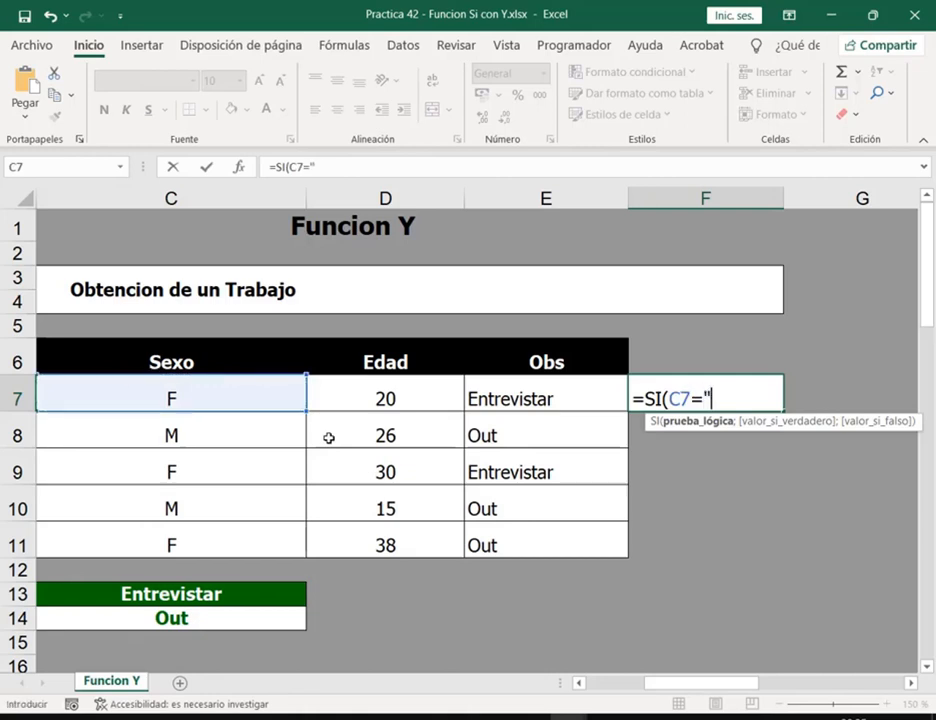
type(";")
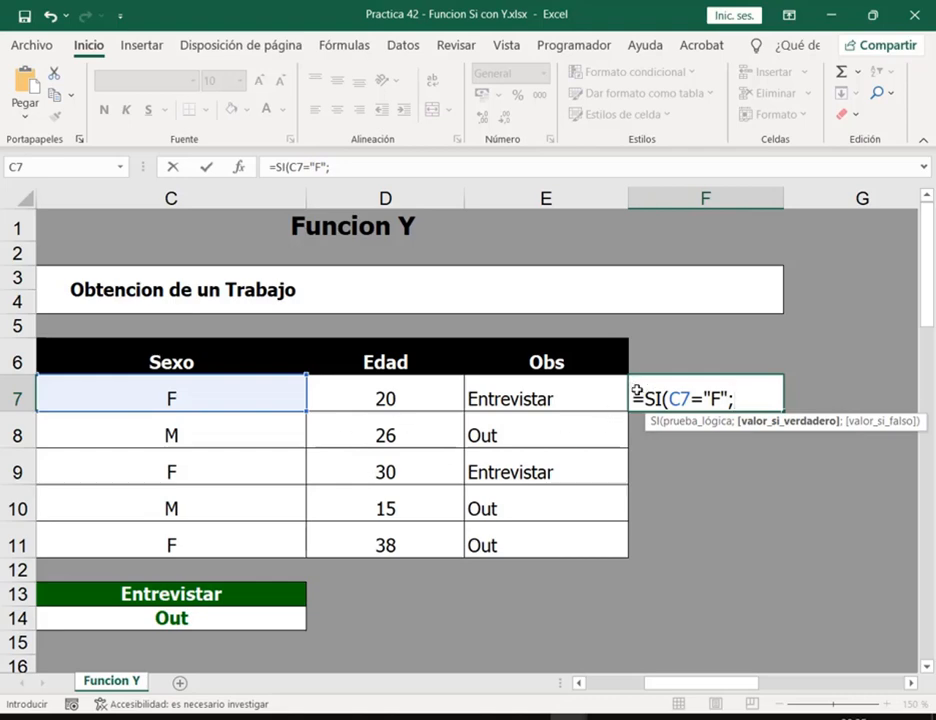
left_click_drag(634, 386, 751, 412)
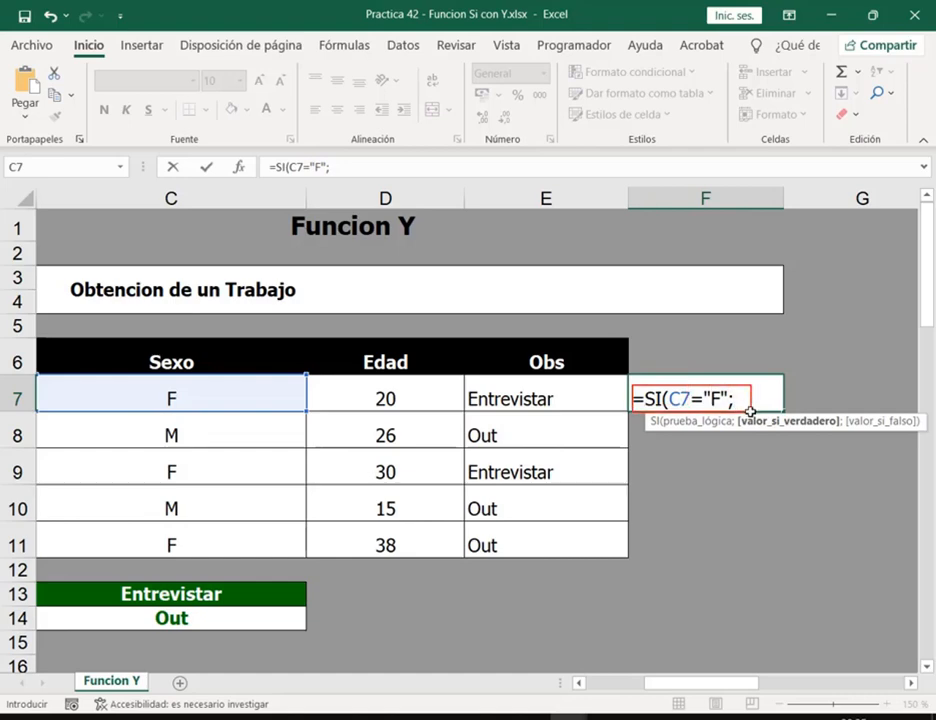
key("Escape")
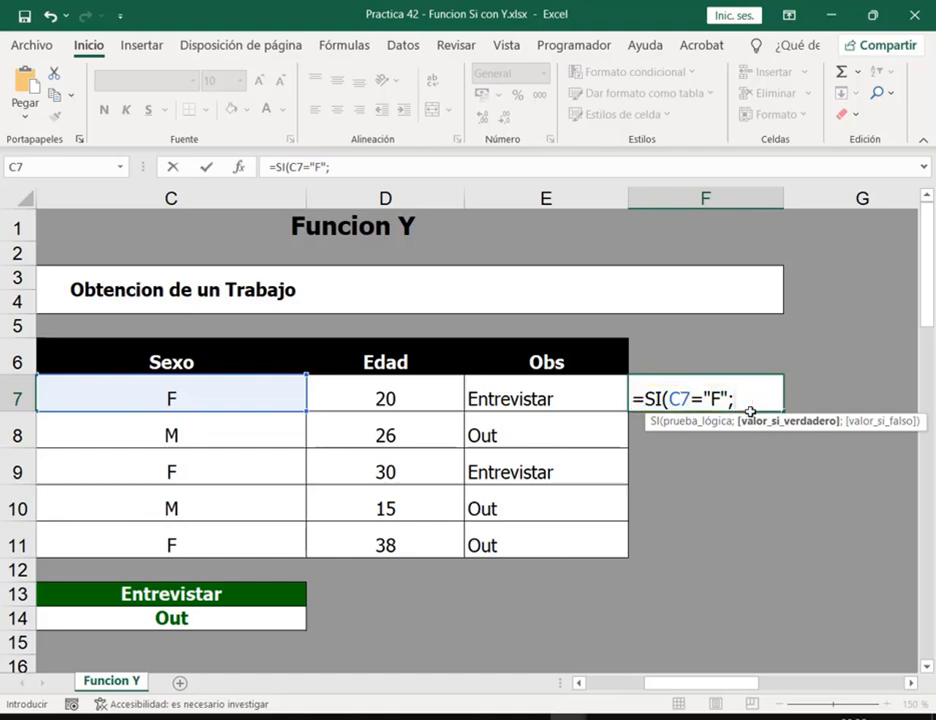
type("\"Entre")
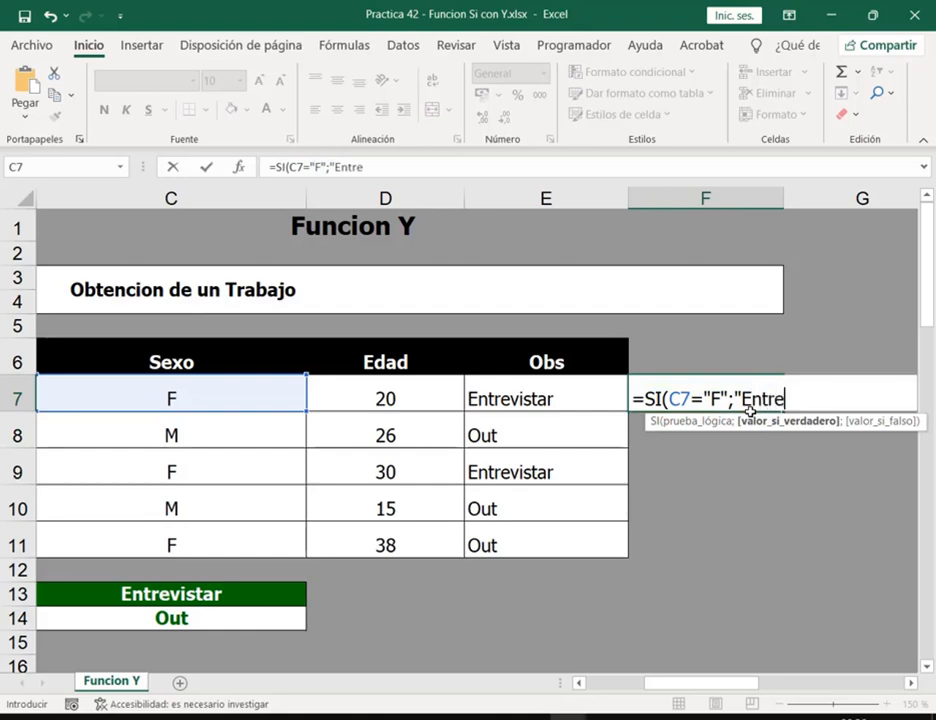
type("vistar\"")
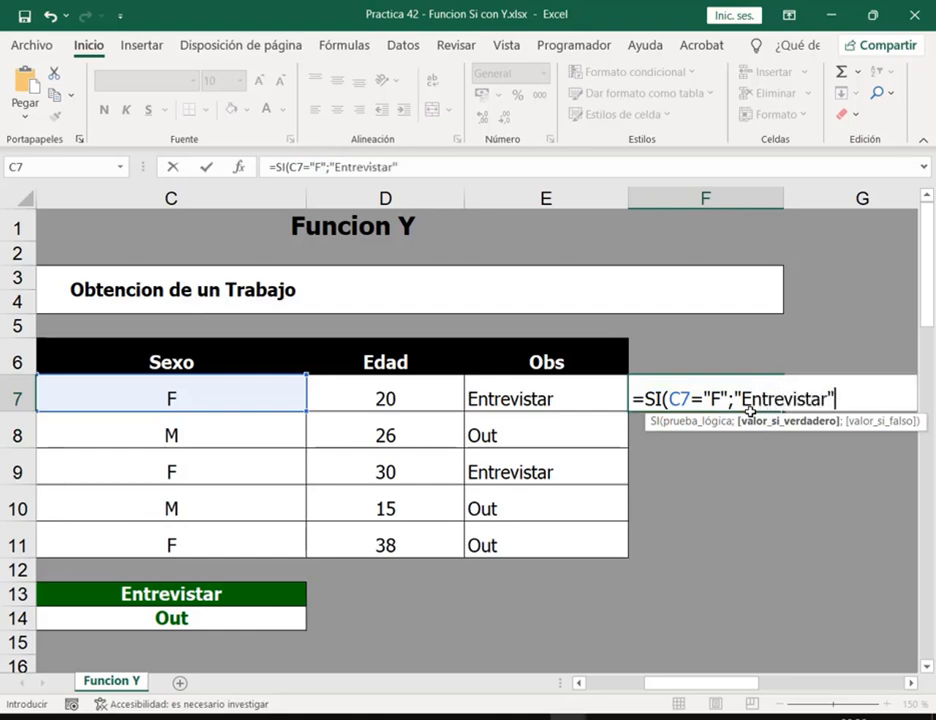
type(";")
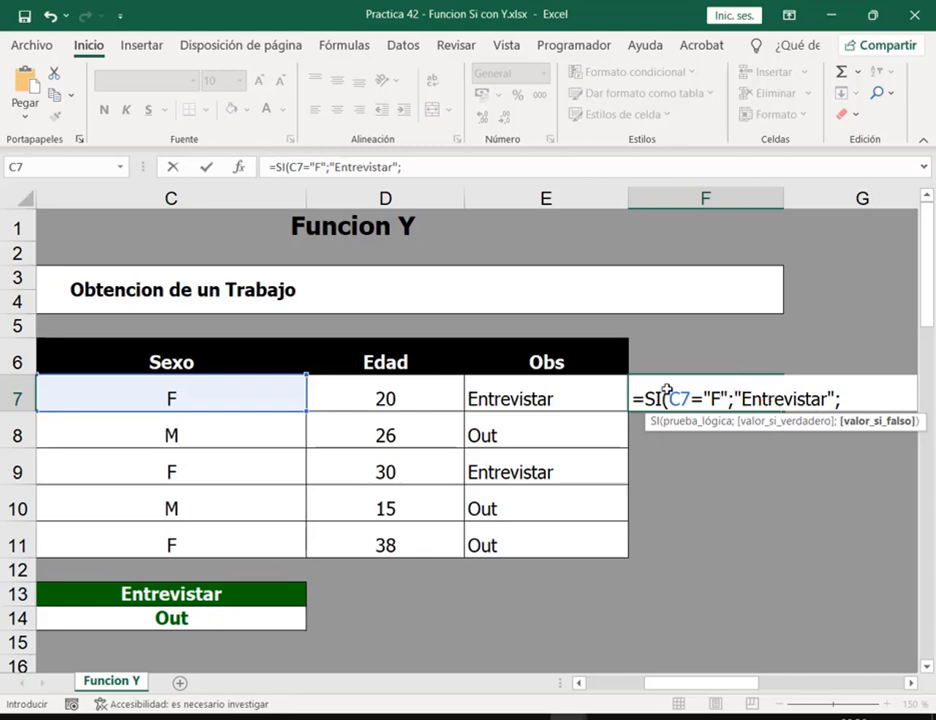
- Examine the single sex condition in the F7 formula against the Sexo and Edad values in row 7
left_click_drag(664, 386, 731, 414)
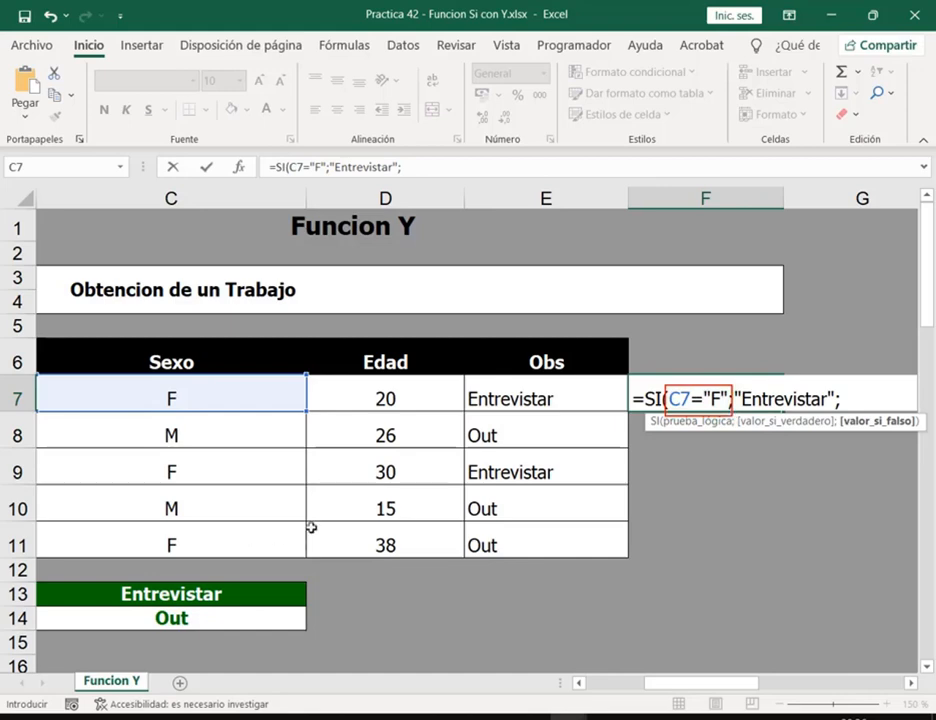
left_click_drag(283, 209, 427, 247)
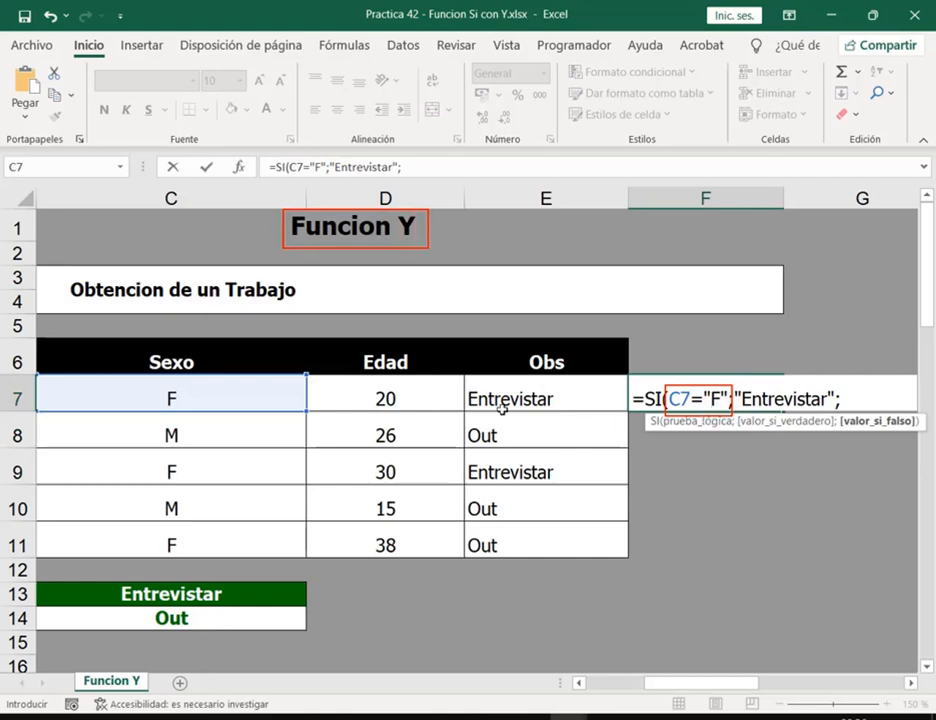
left_click_drag(367, 384, 406, 412)
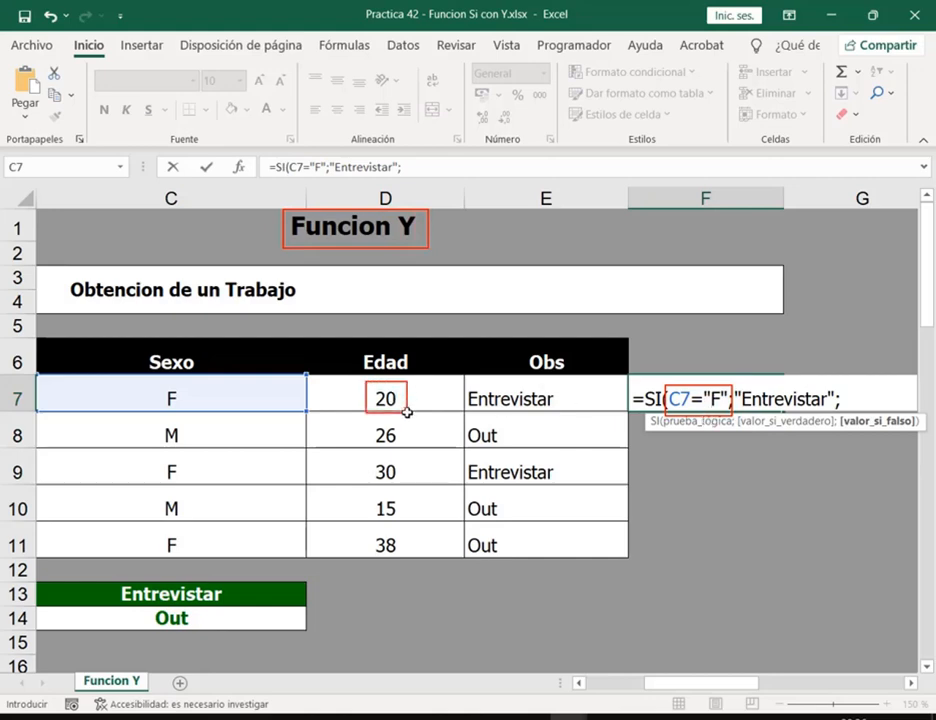
key("e")
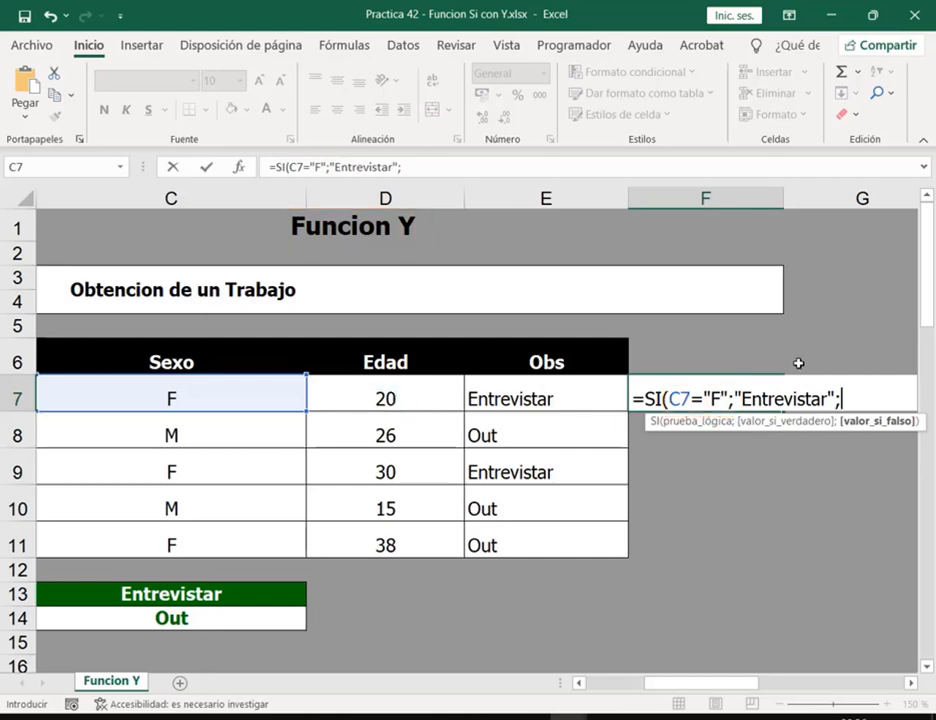
left_click_drag(794, 336, 786, 378)
left_click_drag(137, 340, 444, 416)
key("e")
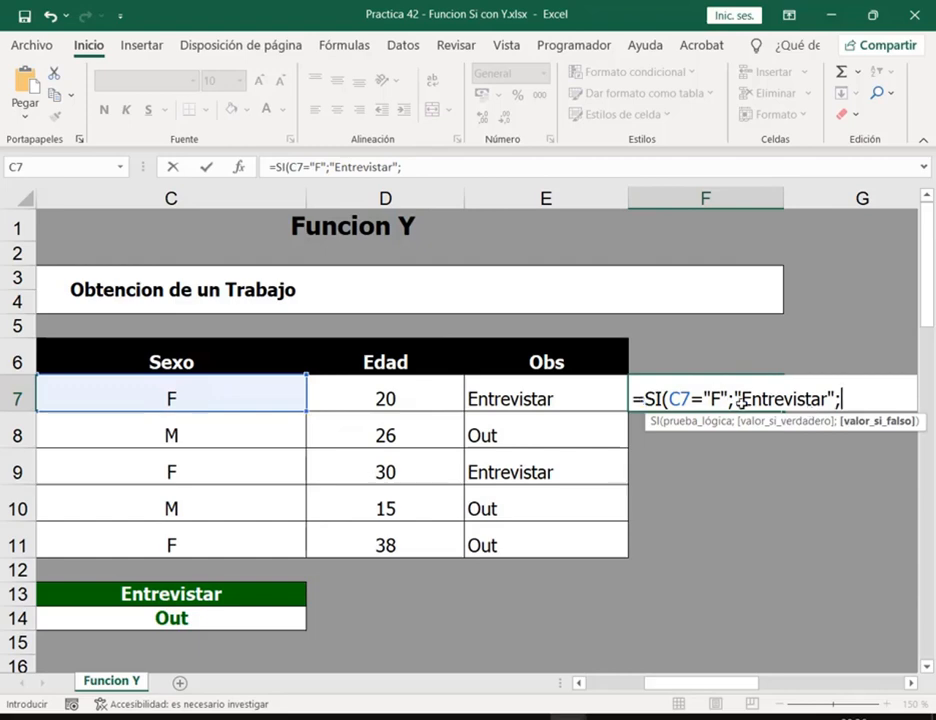
- Rewrite the F7 formula to test D7<=30 and return "Entrevistar" when true
left_click_drag(882, 393, 663, 396)
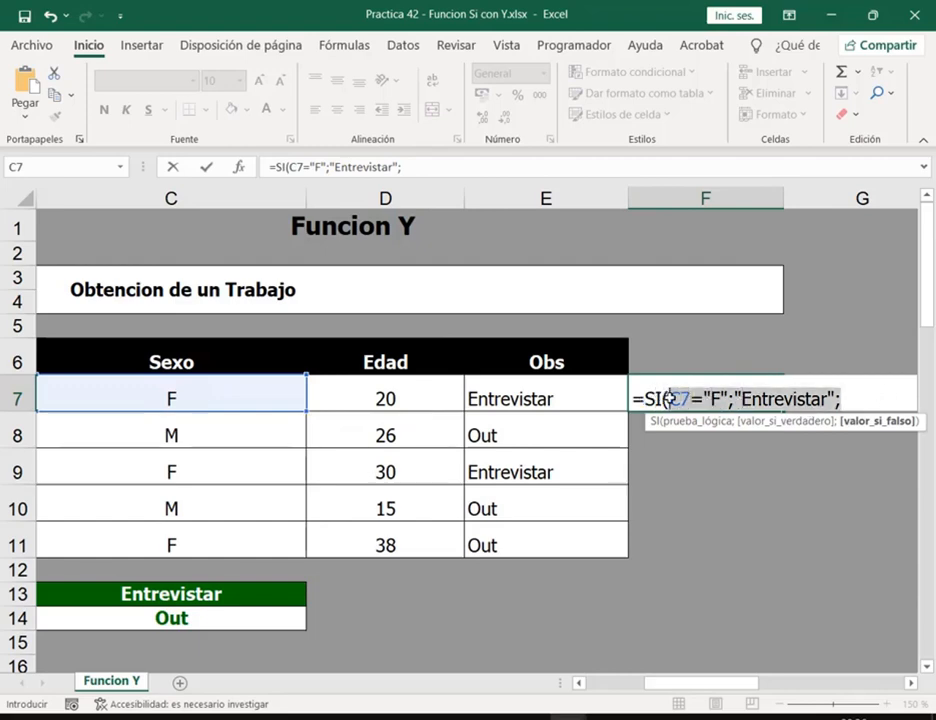
left_click(349, 387)
type("<")
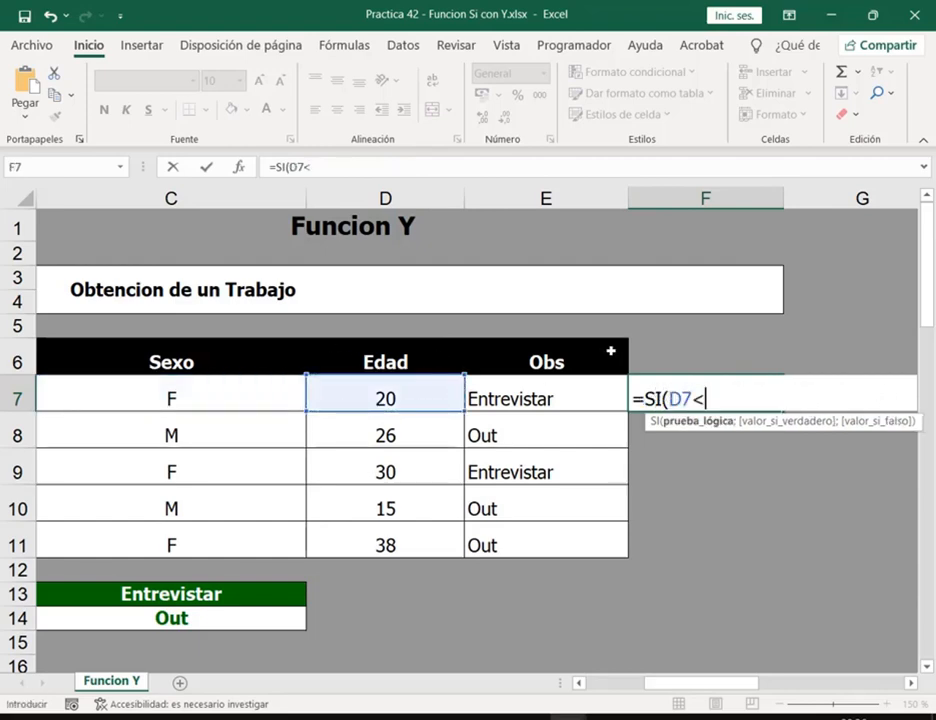
type("=30;")
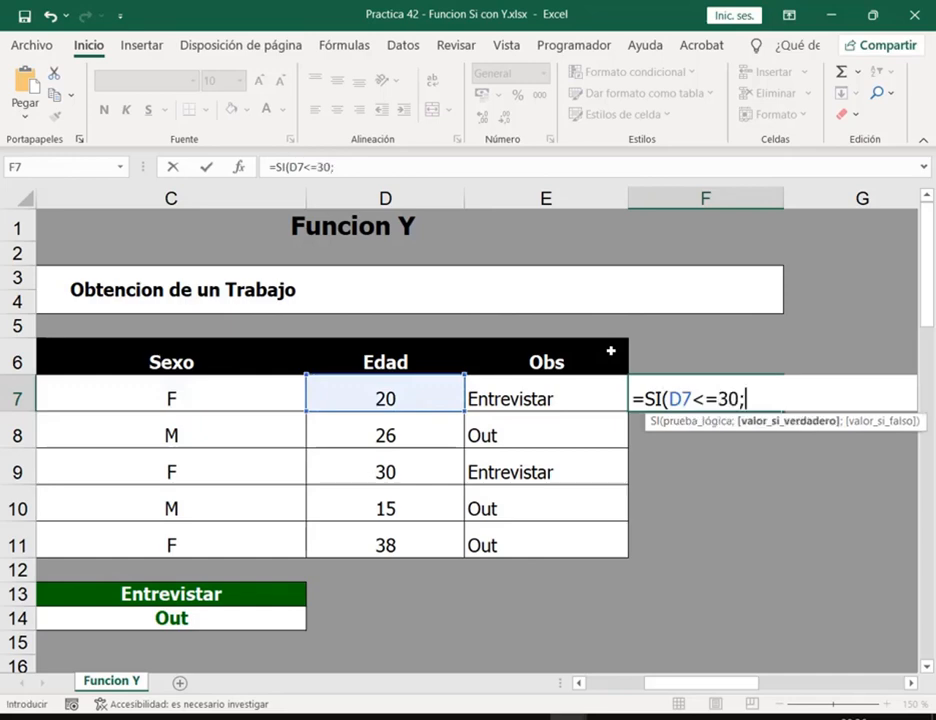
type("\"Entrevisa")
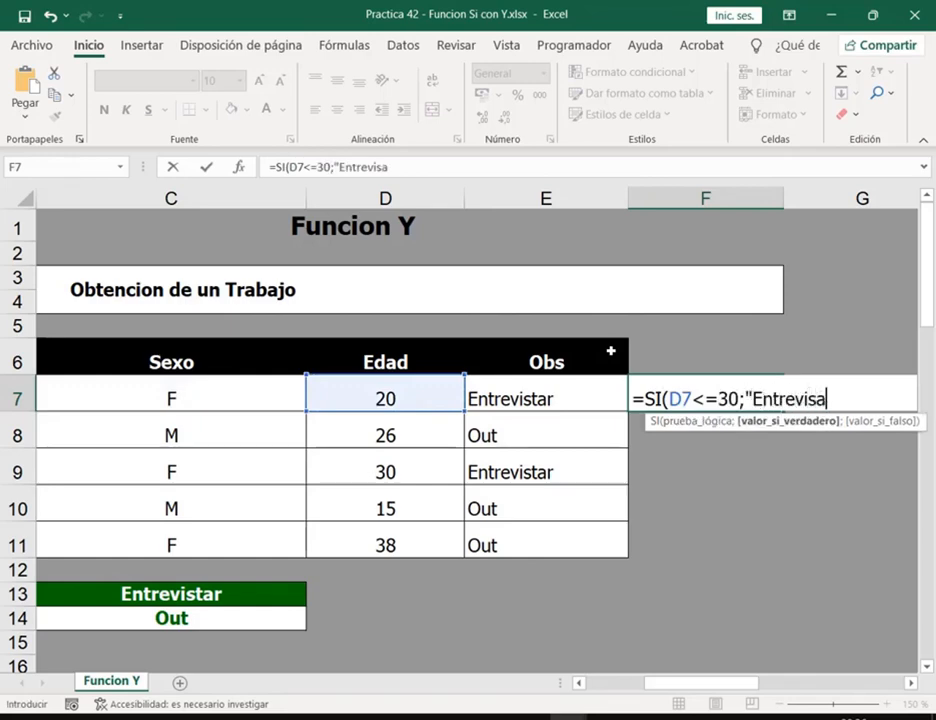
key("BackSpace")
type("tar\"")
- Examine the single age condition in F7 against the sex and age in row 7, and discard the unfinished formula
left_click_drag(129, 343, 212, 420)
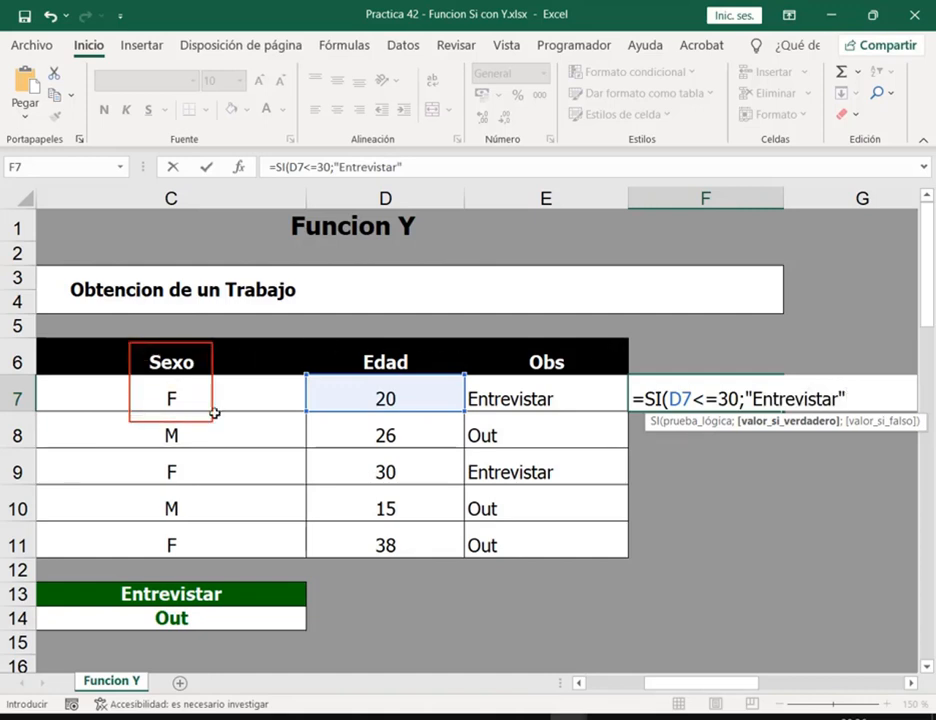
left_click_drag(778, 340, 782, 384)
left_click_drag(667, 399, 740, 398)
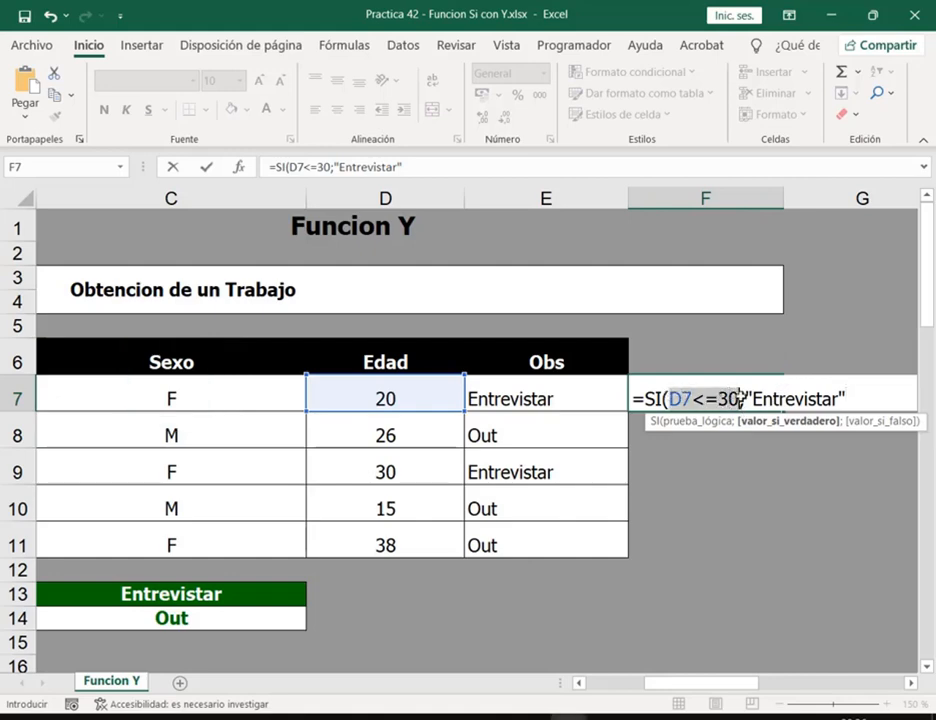
left_click(862, 395)
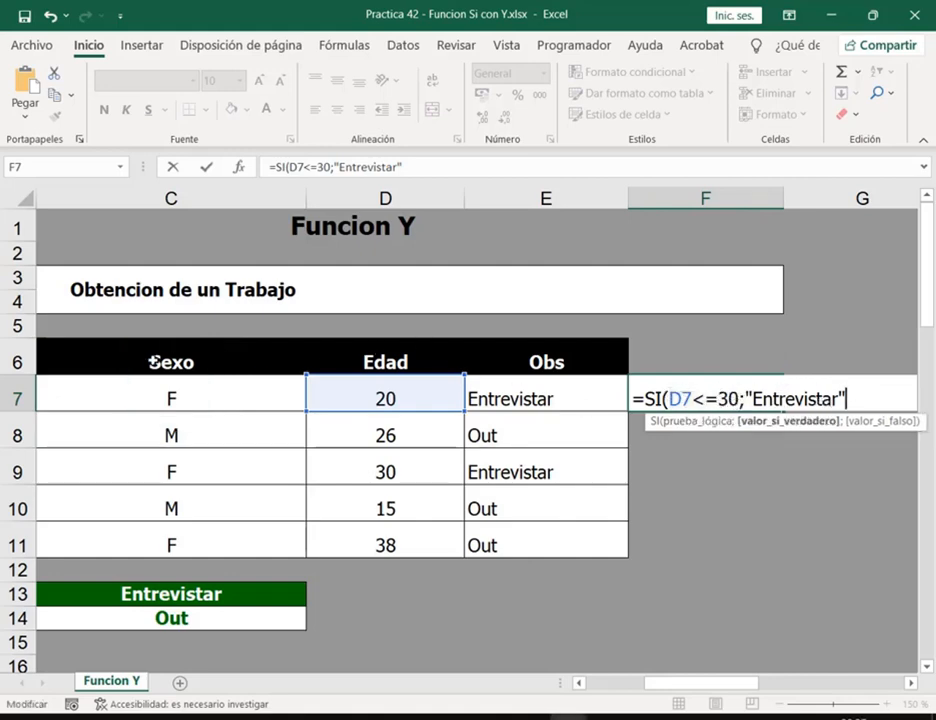
left_click_drag(136, 347, 424, 410)
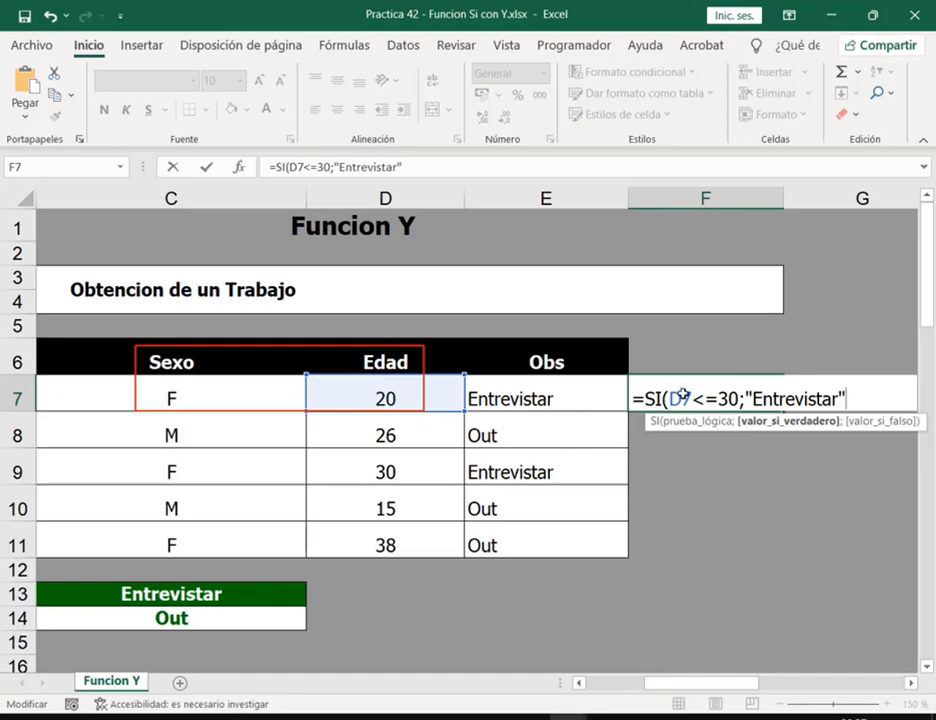
mouse_move(666, 381)
left_mouse_down()
mouse_move(739, 413)
mouse_move(736, 397)
left_mouse_up()
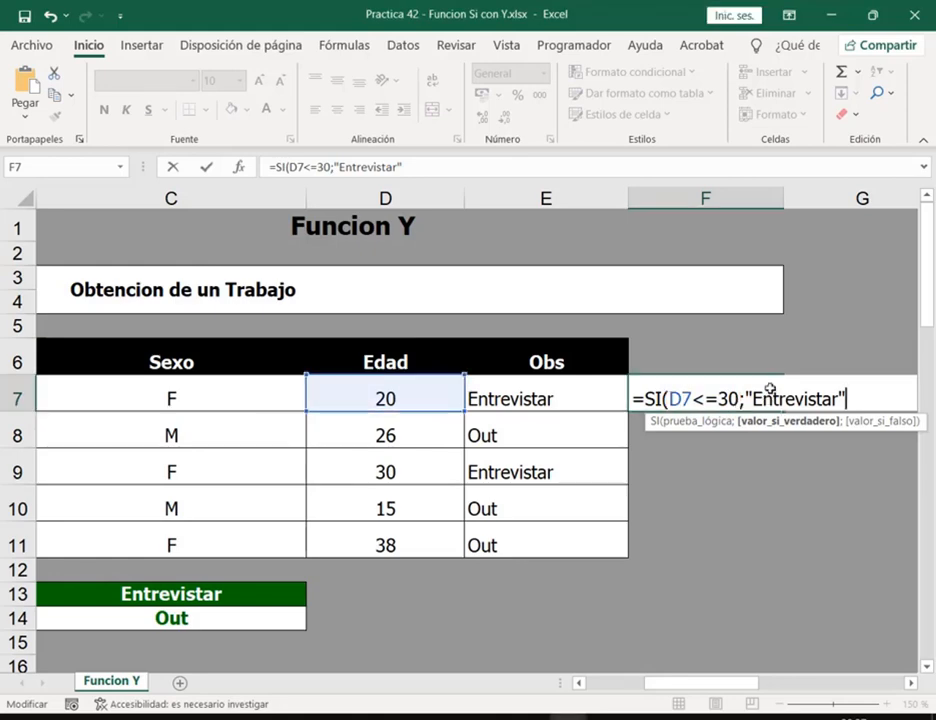
key("Escape")
- Switch to the Practica 43 workbook, increase the height of rows 7 to 11, and give cell F7 a white fill
mouse_move(558, 712)
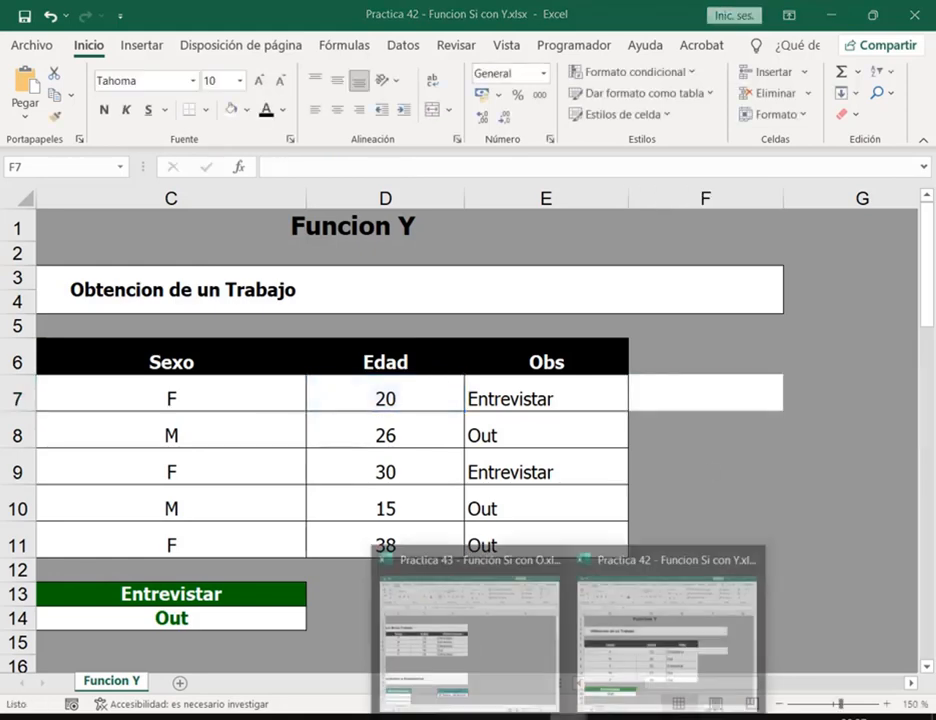
left_click(465, 630)
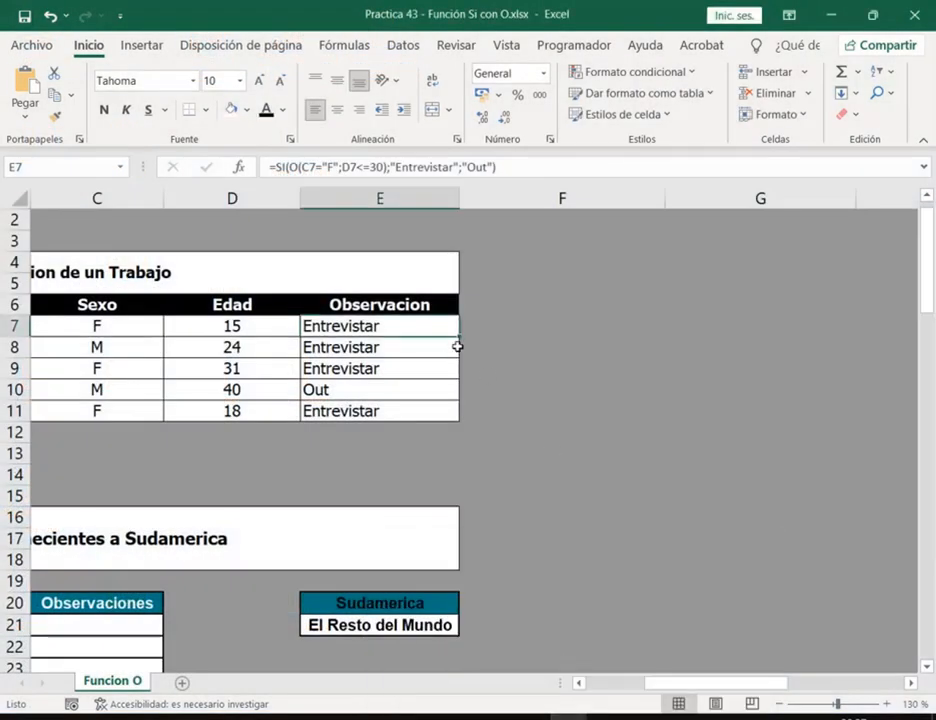
left_click(509, 319)
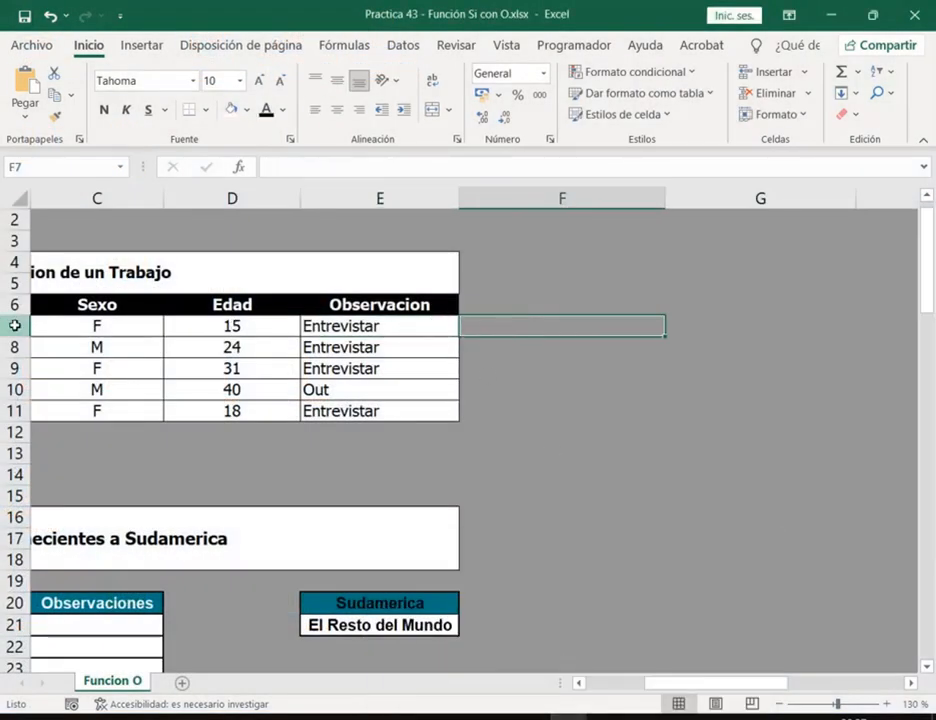
left_click_drag(14, 326, 12, 408)
left_click_drag(14, 336, 14, 346)
left_click(514, 338)
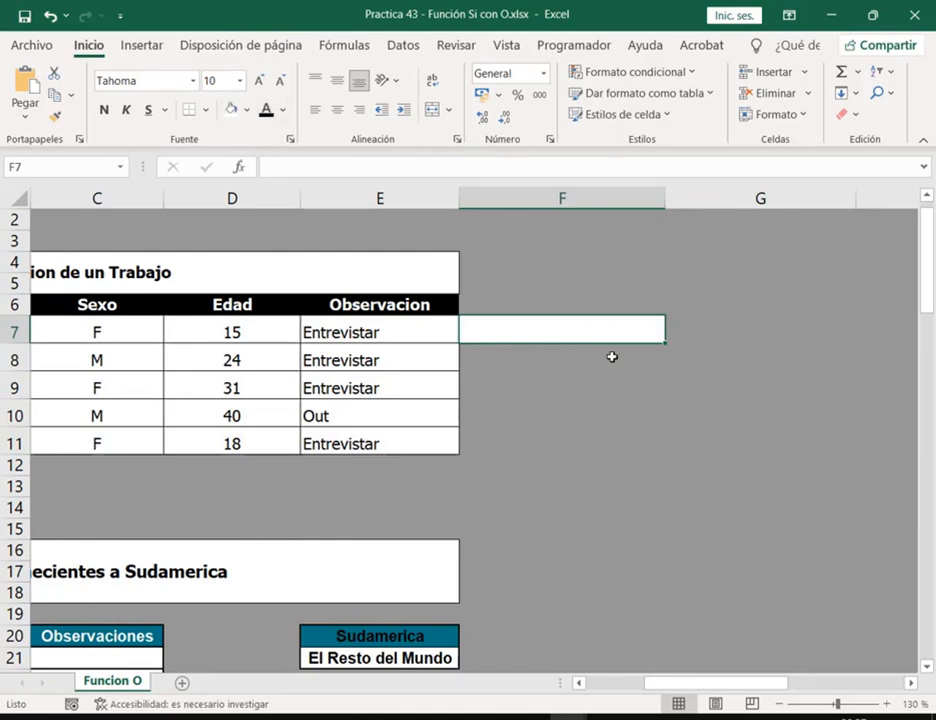
- Begin an SI(O( formula in cell F7 with C7 as the first logical value
type("=si(")
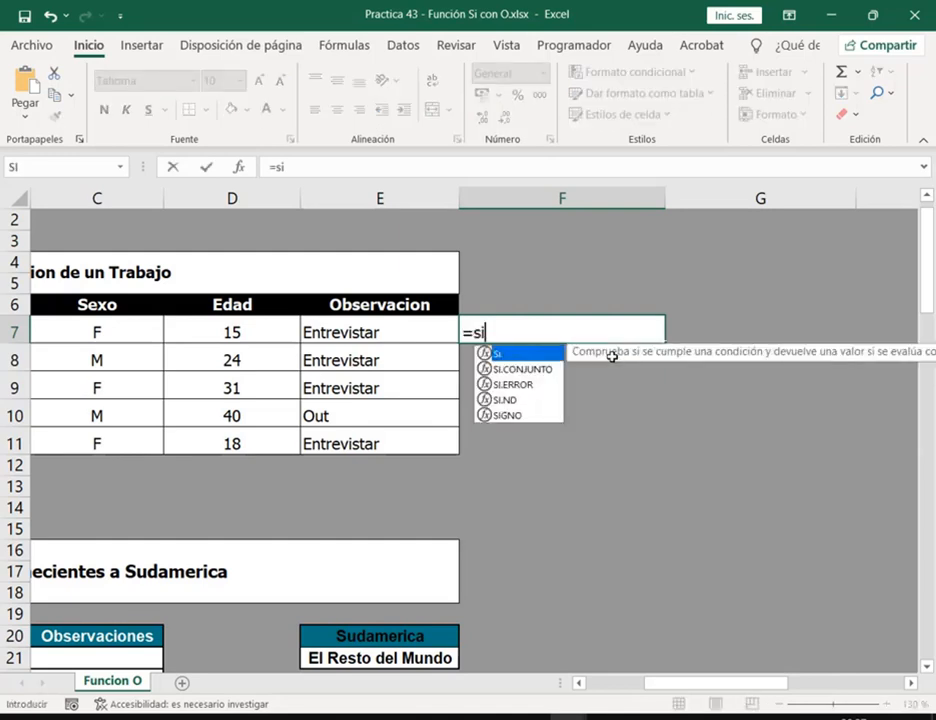
key("BackSpace")
key("BackSpace")
key("BackSpace")
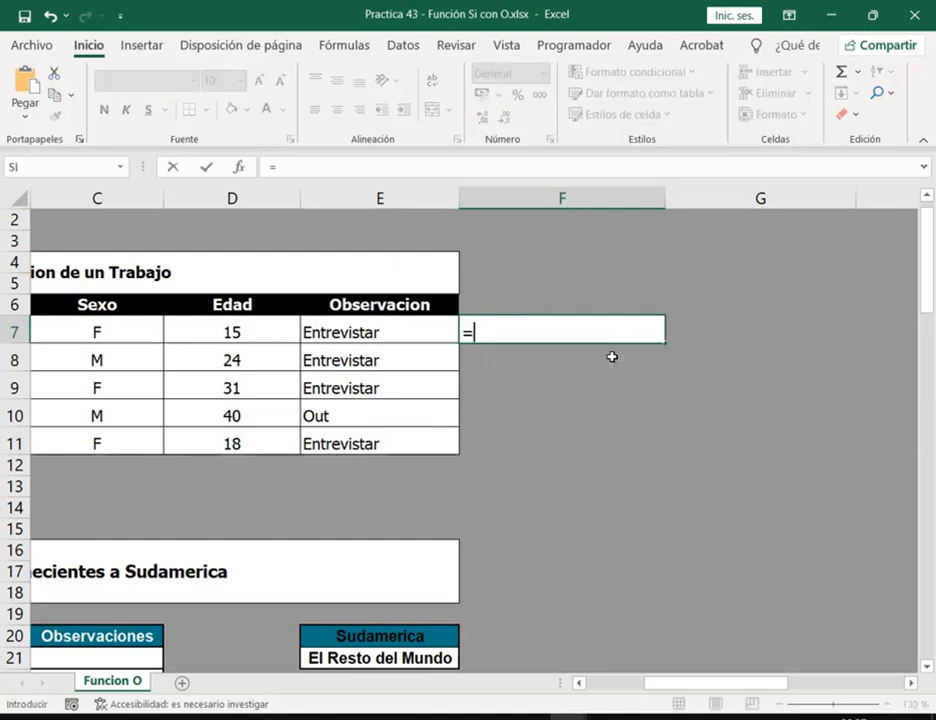
type("SI(O(")
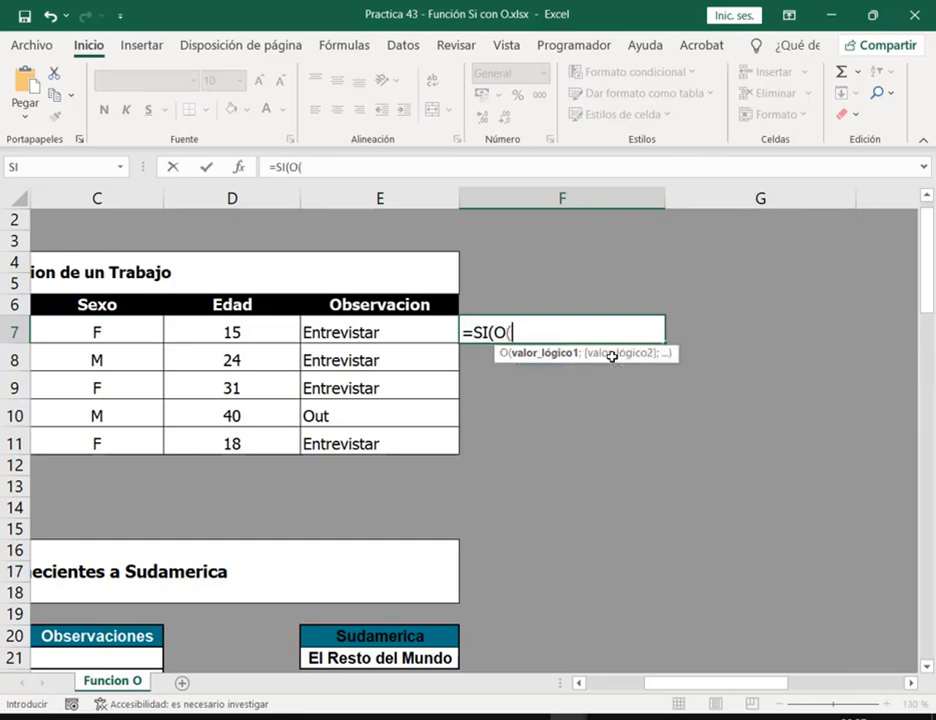
left_click(160, 332)
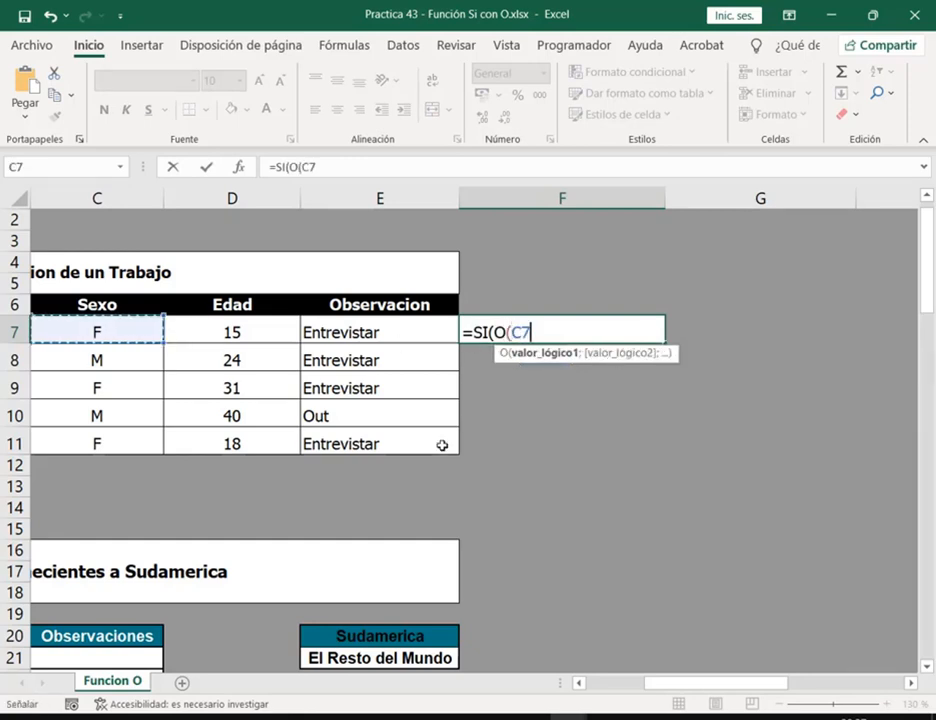
type("\"")
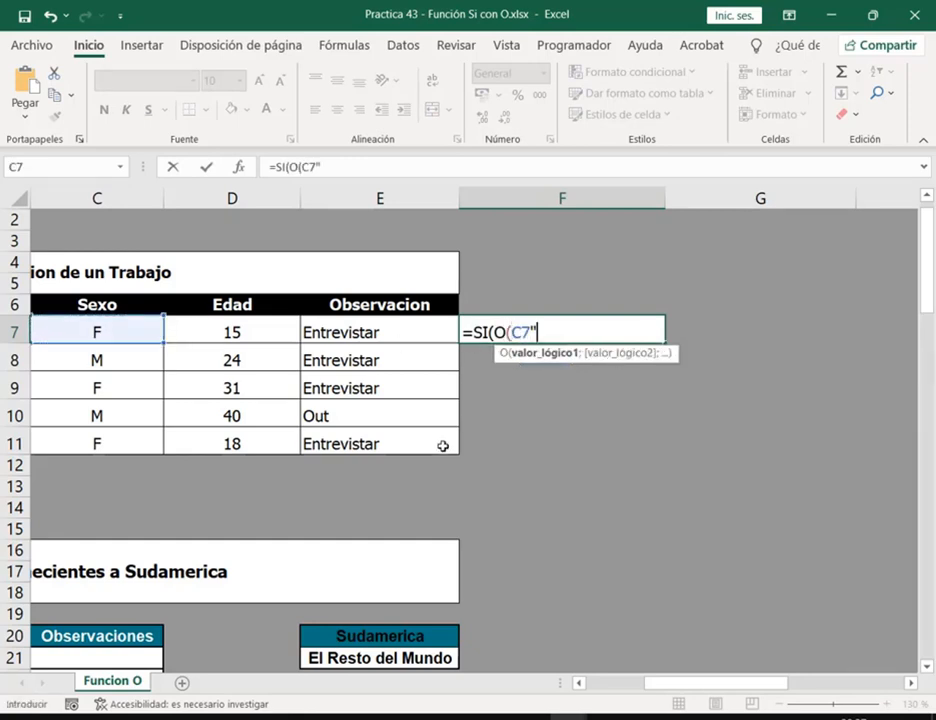
- Rewrite the F7 formula without the O function so it tests C7="F" and returns "Entrevistar" when true
key("BackSpace")
key("BackSpace")
key("BackSpace")
key("BackSpace")
key("BackSpace")
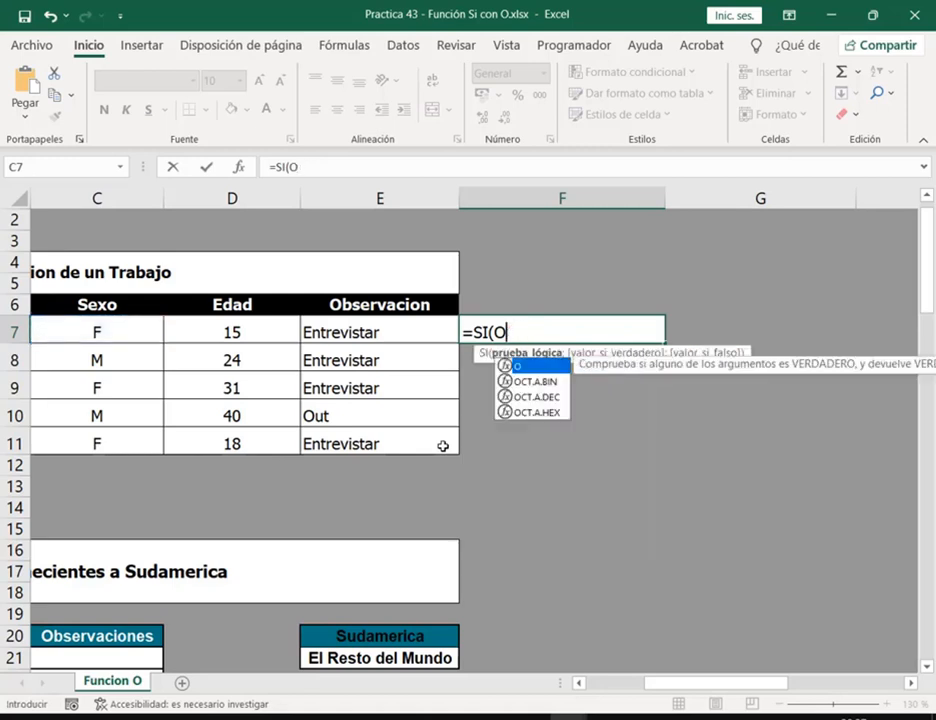
left_click_drag(120, 332, 171, 343)
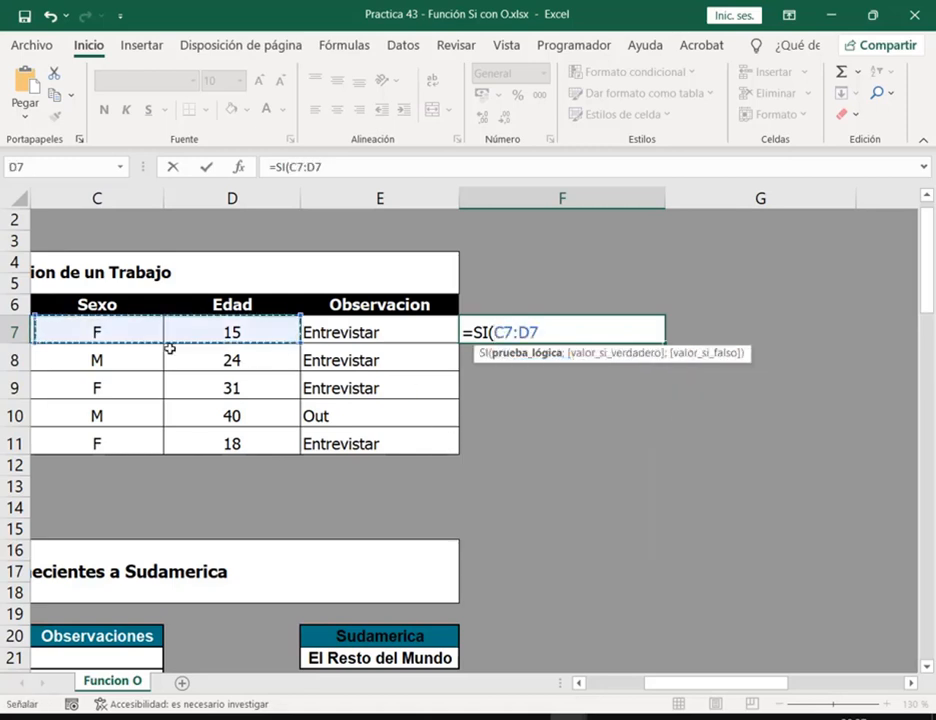
left_click(125, 330)
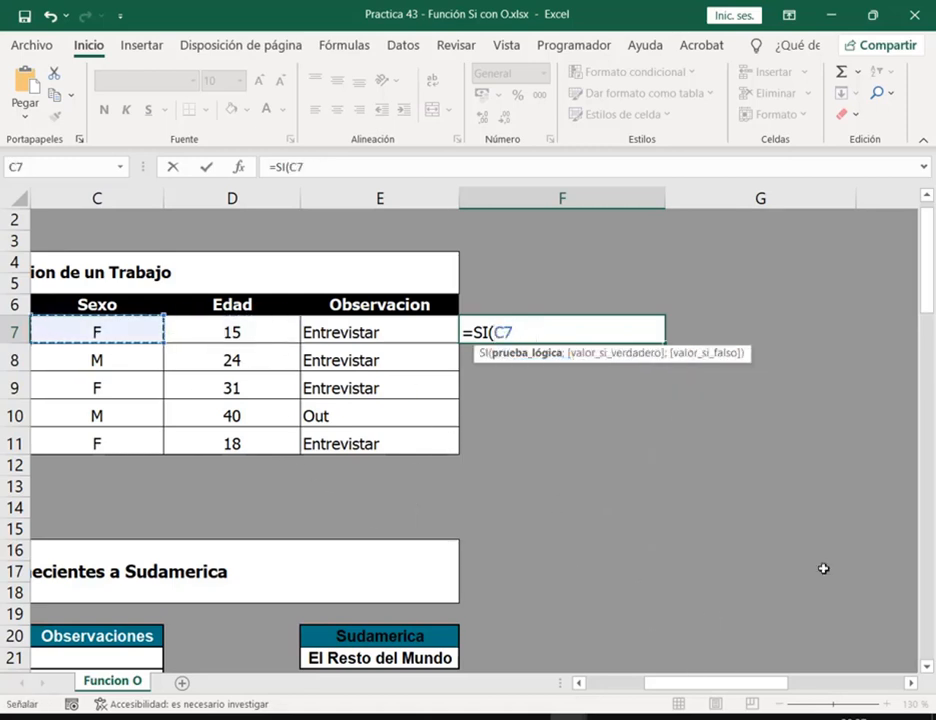
type("=\"F\";")
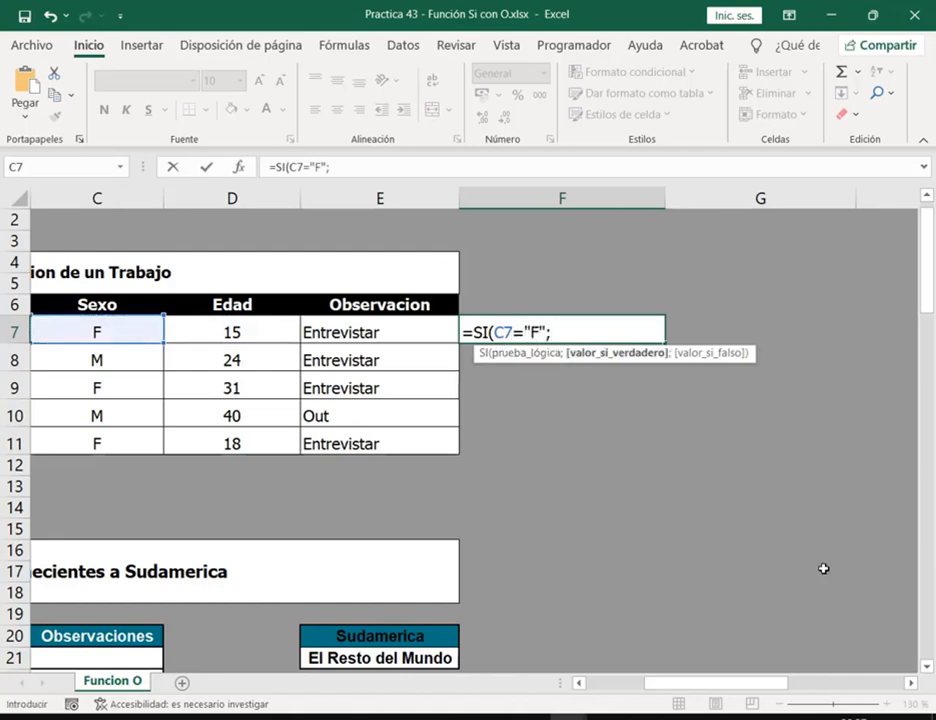
type("\"Entrevistar\";")
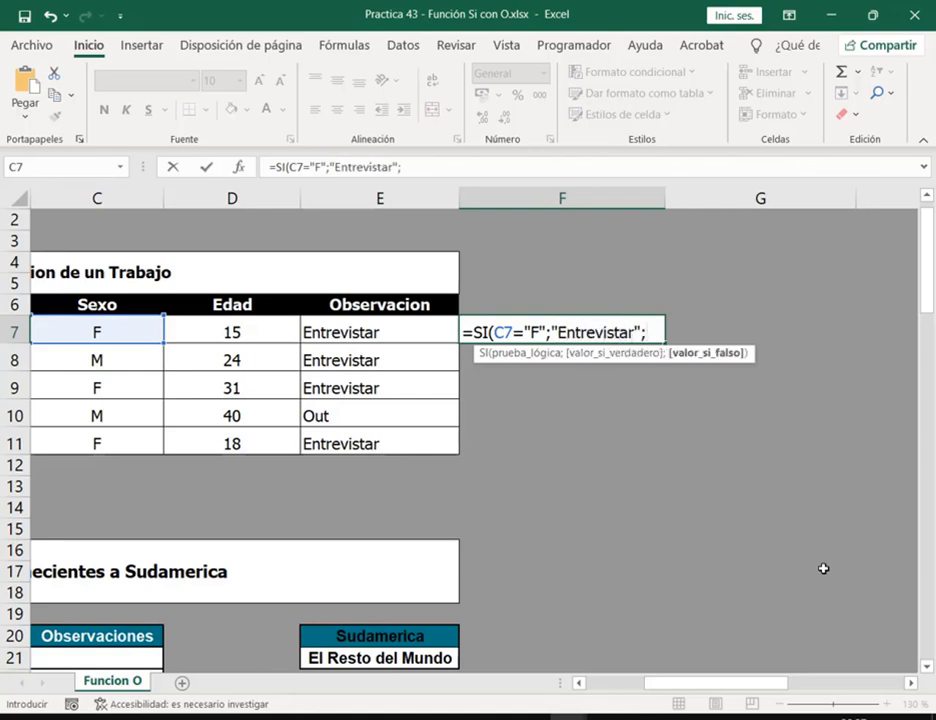
- Nest a second SI as the false value in F7, testing D7<=30 and returning "Entrevistar" or "Out", and enter the formula
type("si(")
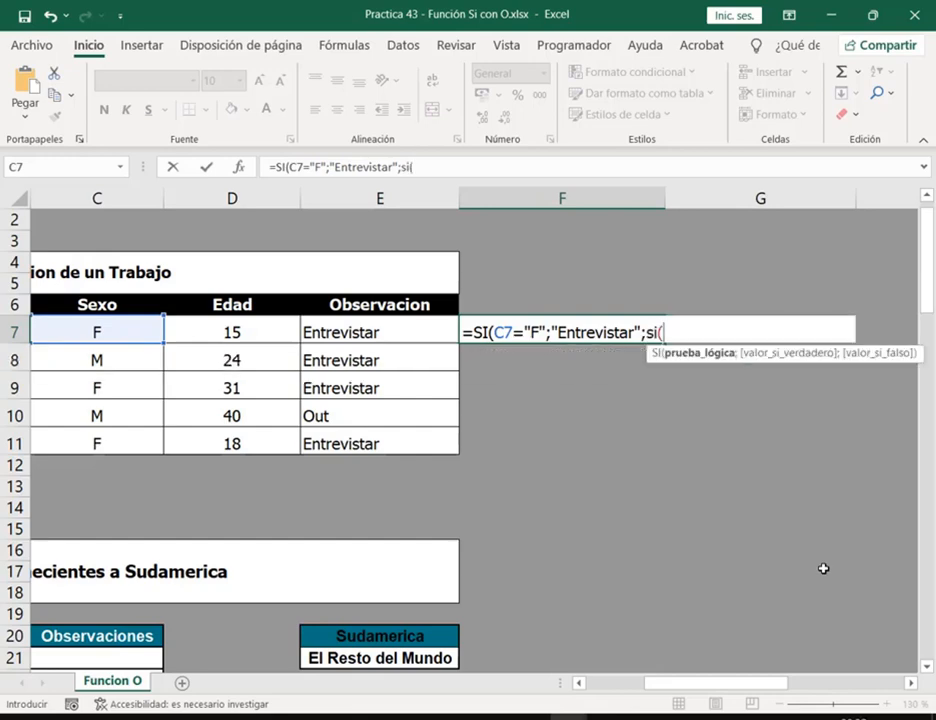
key("BackSpace")
key("BackSpace")
key("BackSpace")
type("SI(")
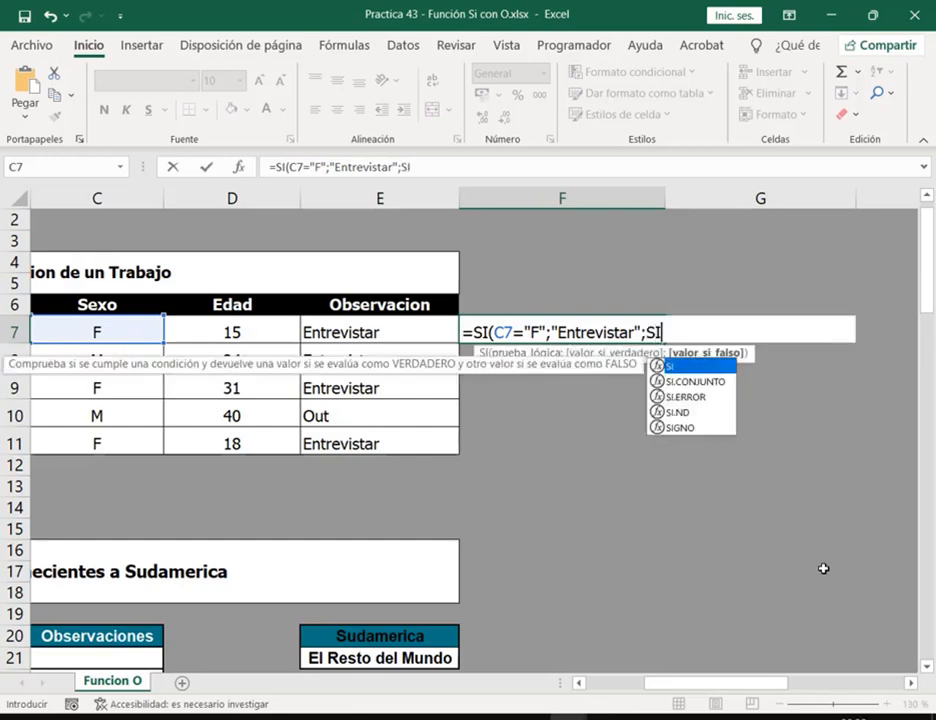
left_click(254, 321)
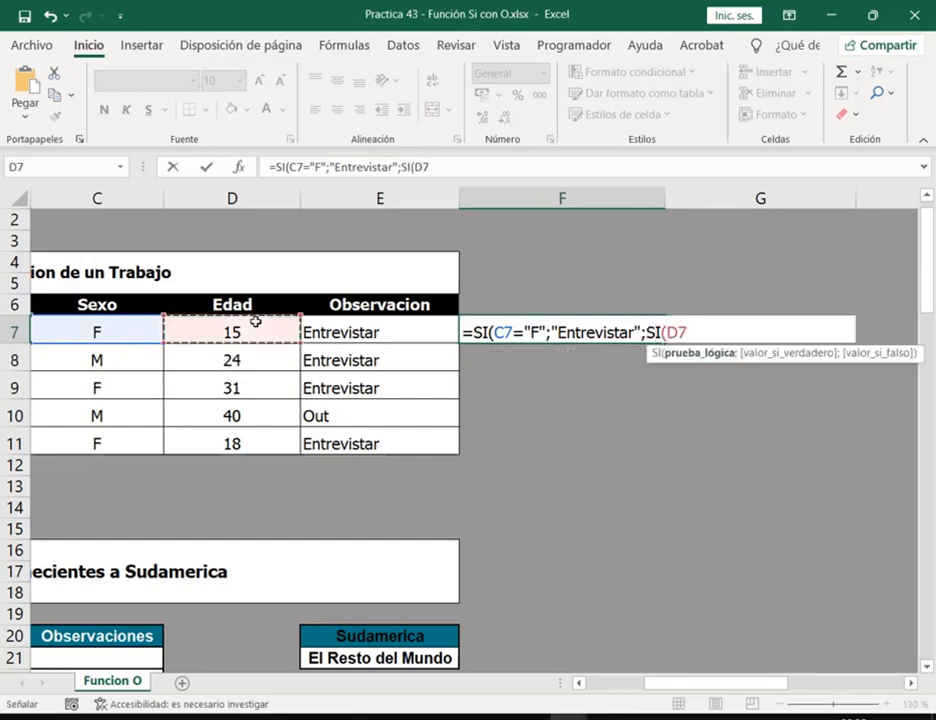
type("<=")
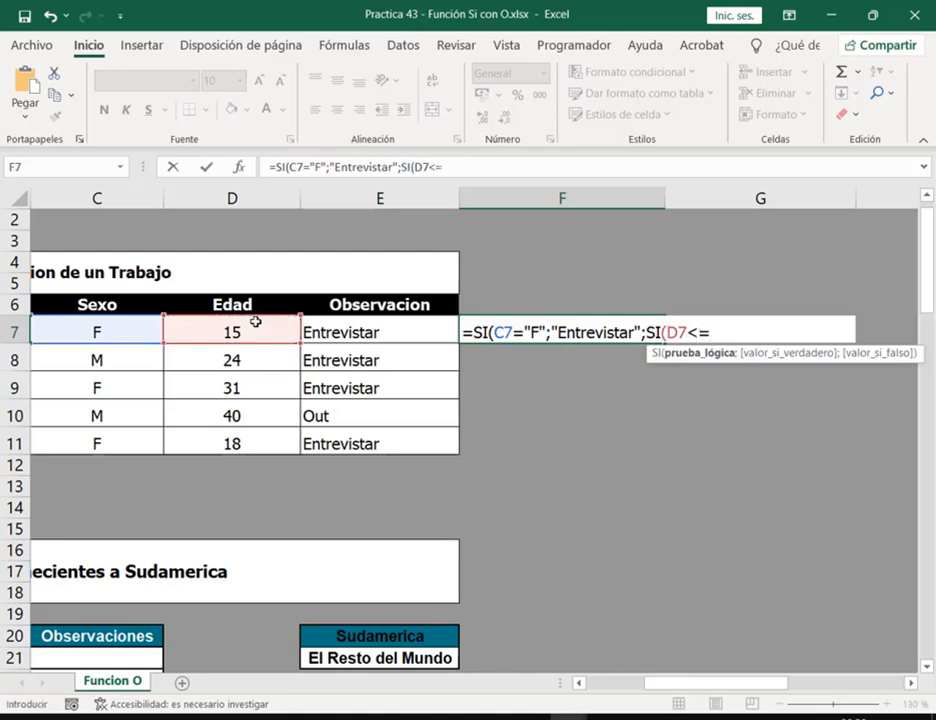
type("30;\"E")
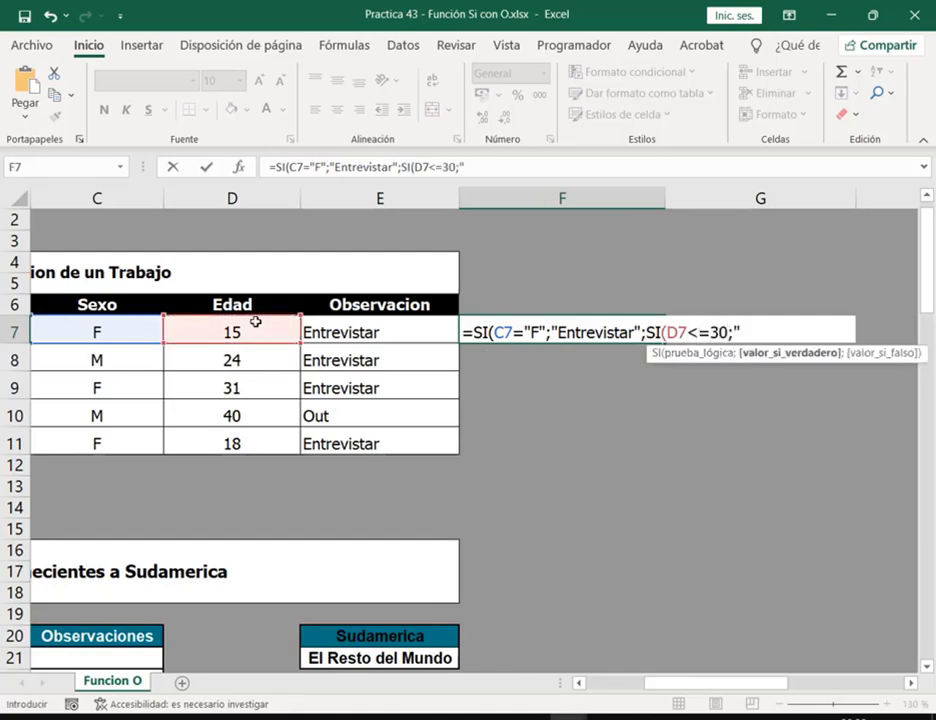
type("n")
key("BackSpace")
type("Entrevistar\";")
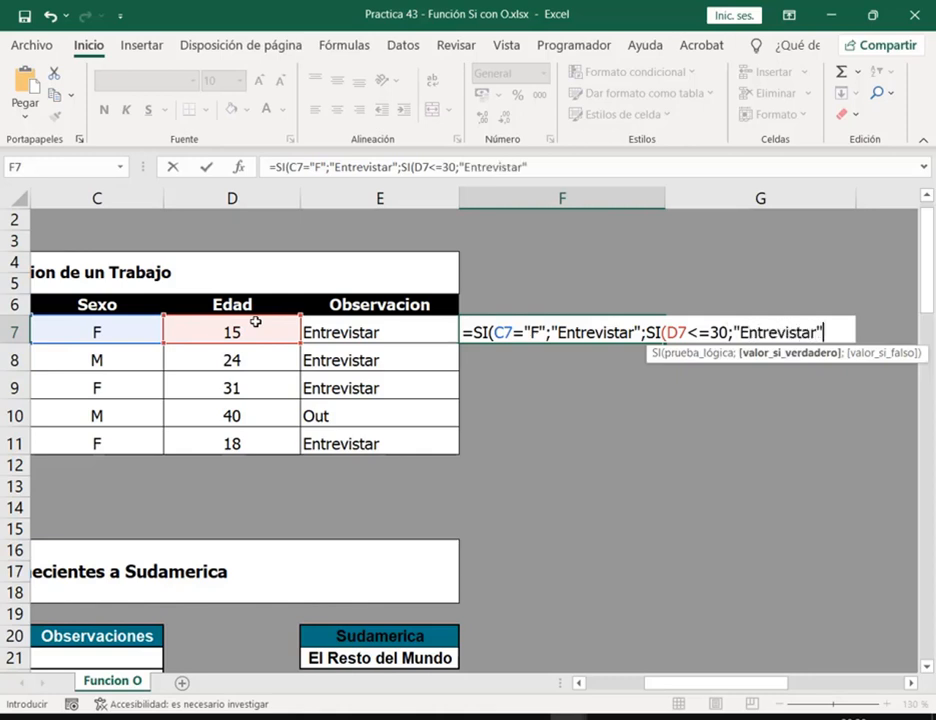
type("\"Out")
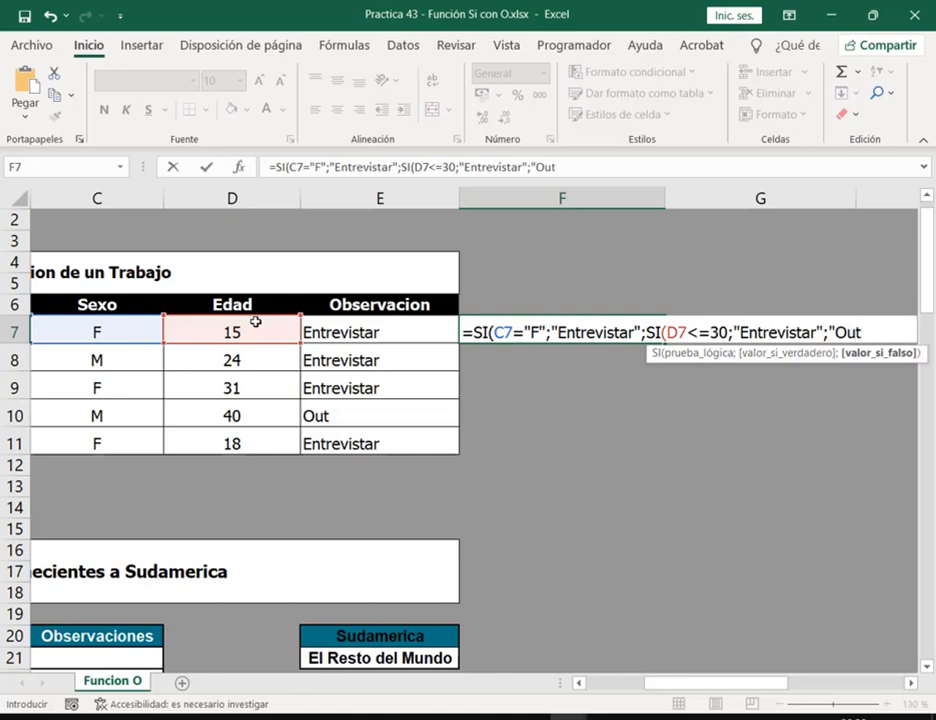
type("\"))")
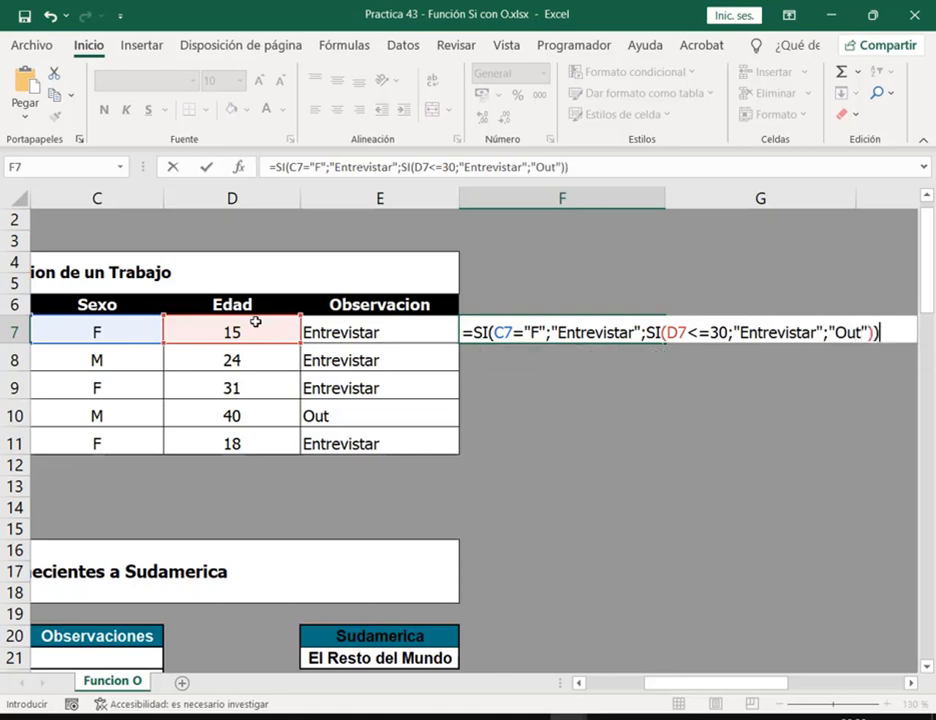
key("Return")
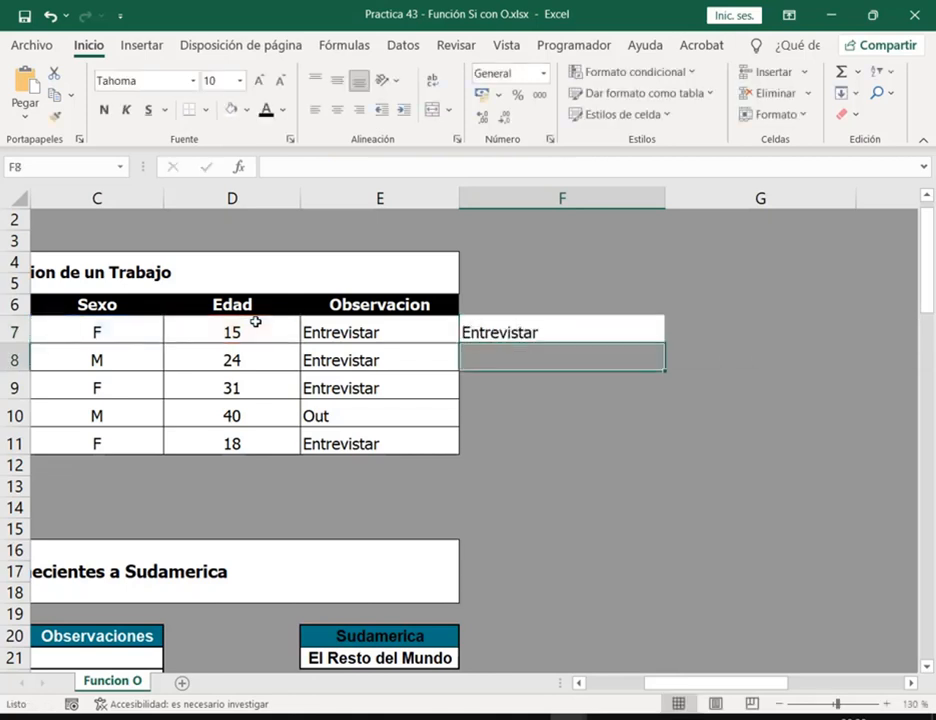
- Fill the nested SI formula from F7 down to F11
left_click(564, 330)
left_click_drag(665, 343, 665, 452)
left_click(570, 444)
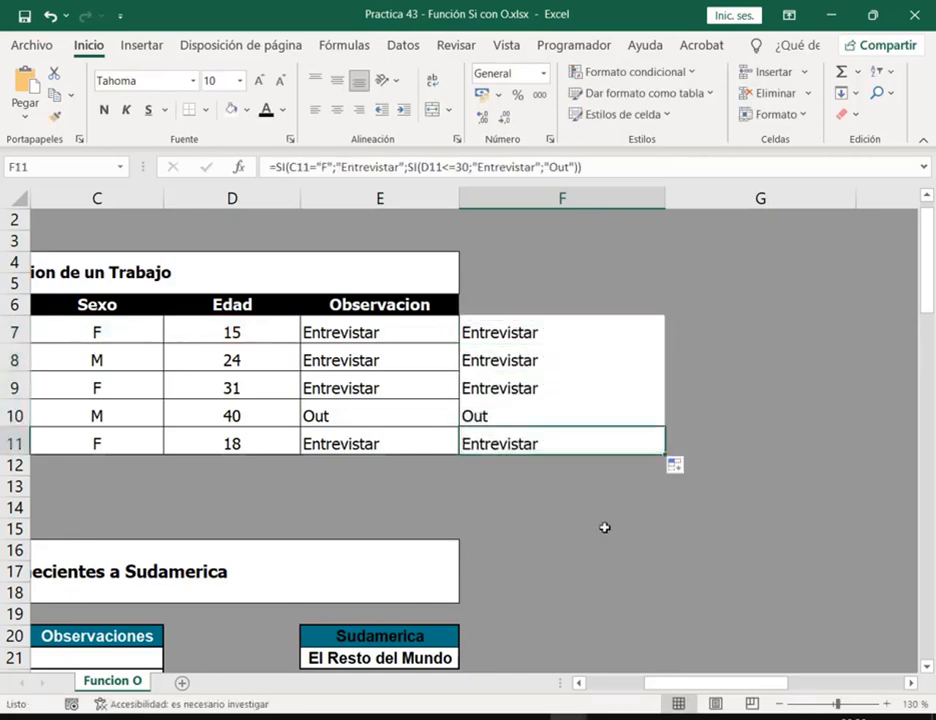
- Examine the repeated "Entrevistar" results in the nested F7 formula, leaving the formula as it is
double_click(556, 330)
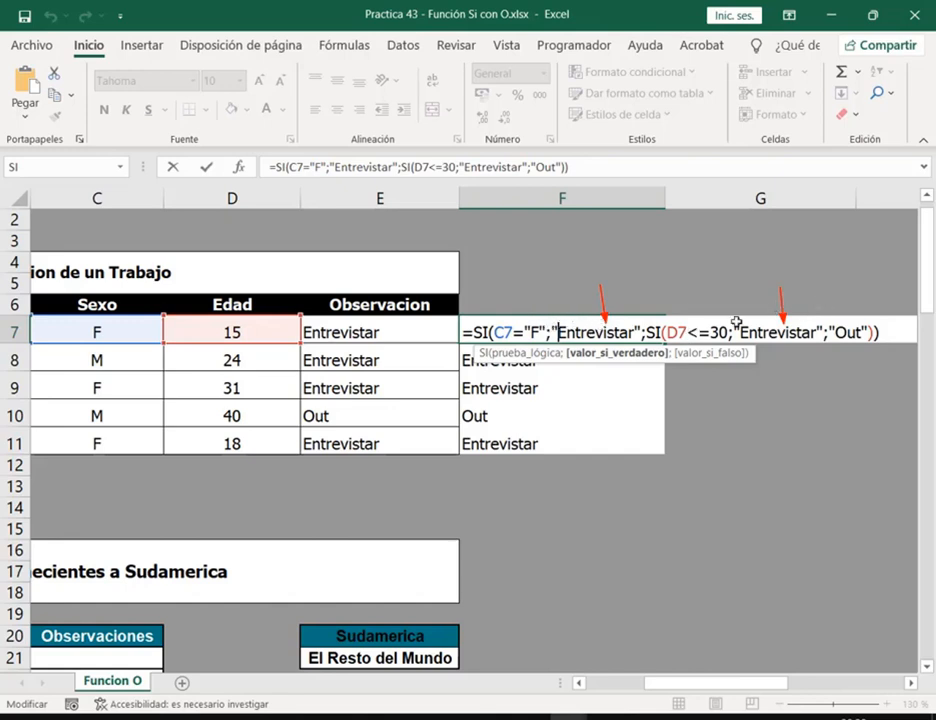
left_click_drag(612, 283, 618, 312)
left_click_drag(794, 288, 790, 312)
key("Escape")
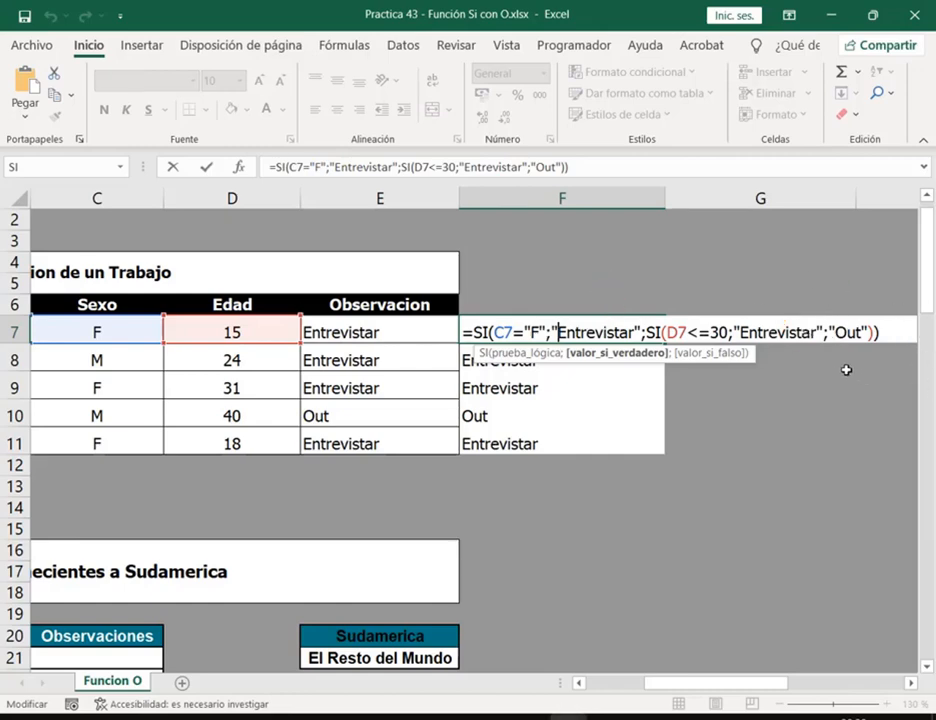
key("Escape")
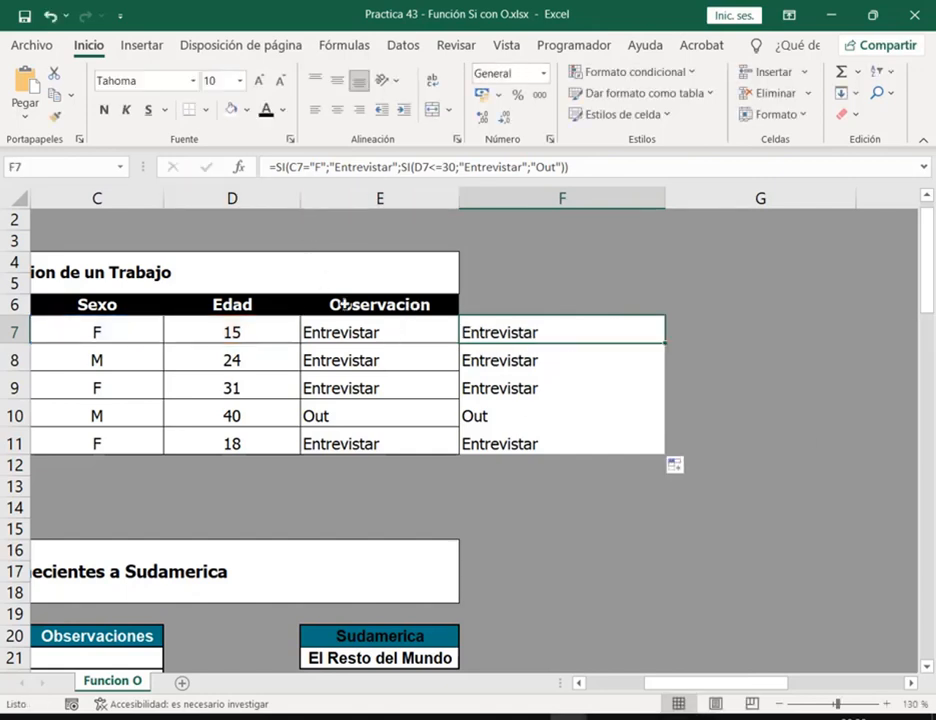
- Move the Observacion column and its adjacent nested-formula column, E6:F11, so the block starts at G6
left_click_drag(338, 305, 540, 441)
left_click_drag(376, 292, 665, 305)
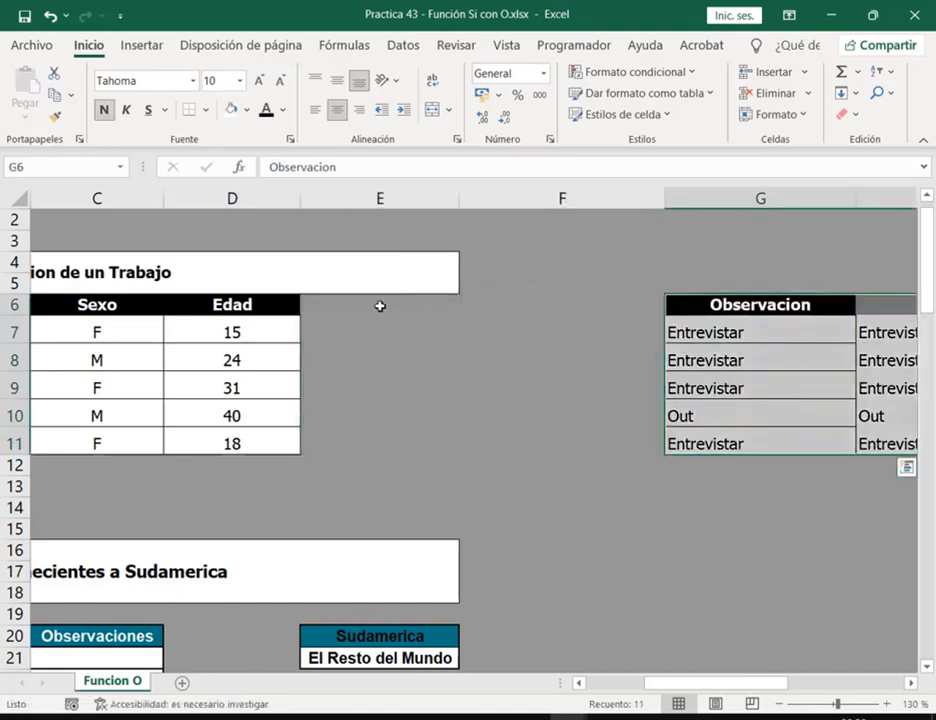
left_click(380, 305)
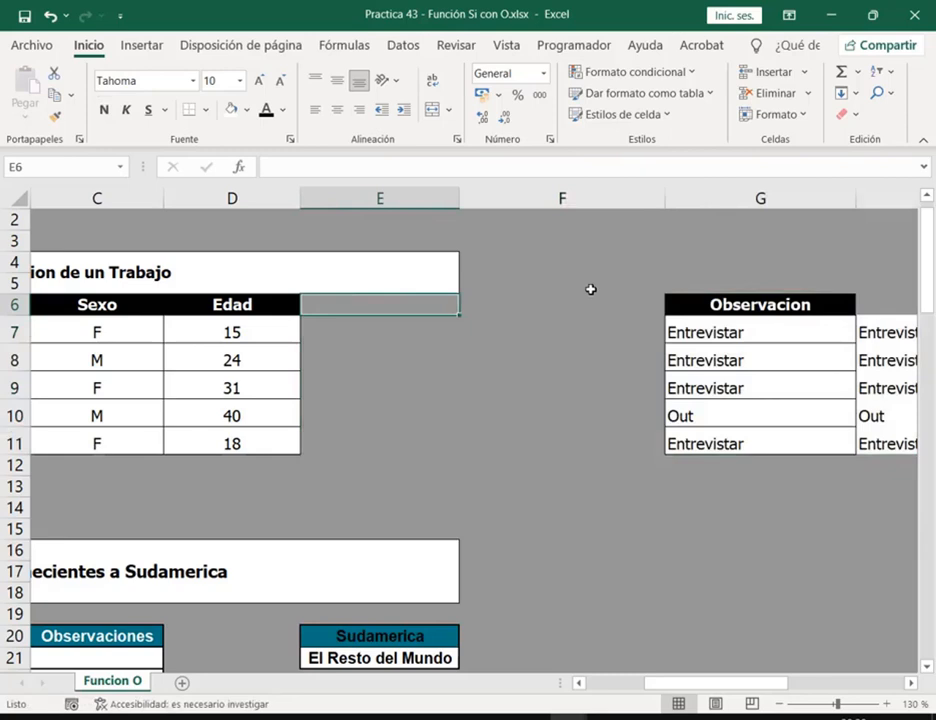
- Fill the Edad header across E6:F6 and change the E6 header to UNIVERSIDAD
left_click(268, 306)
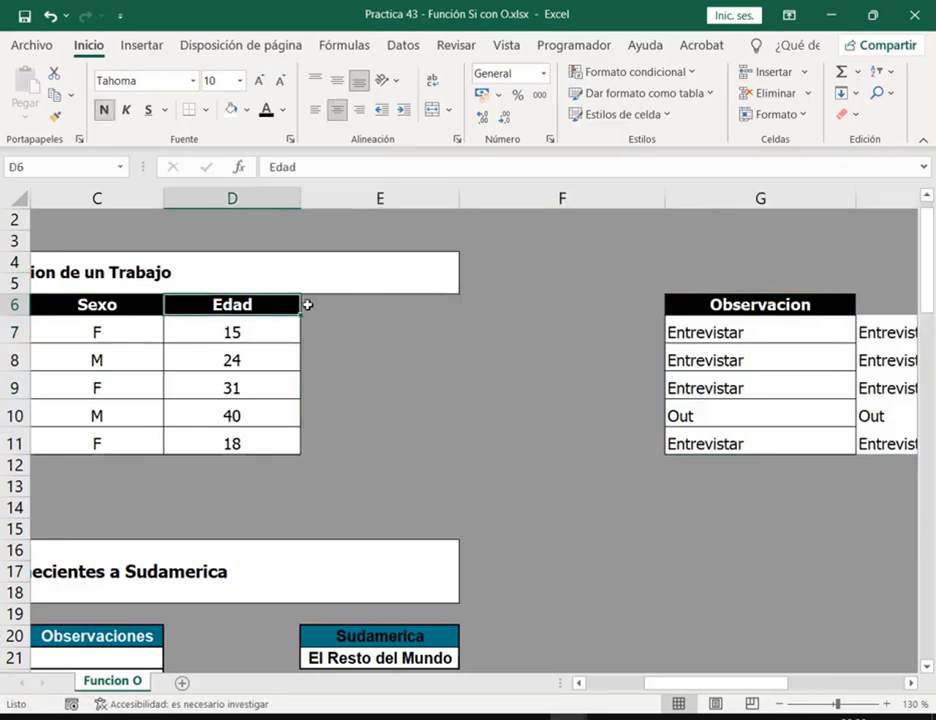
left_click_drag(478, 313, 662, 312)
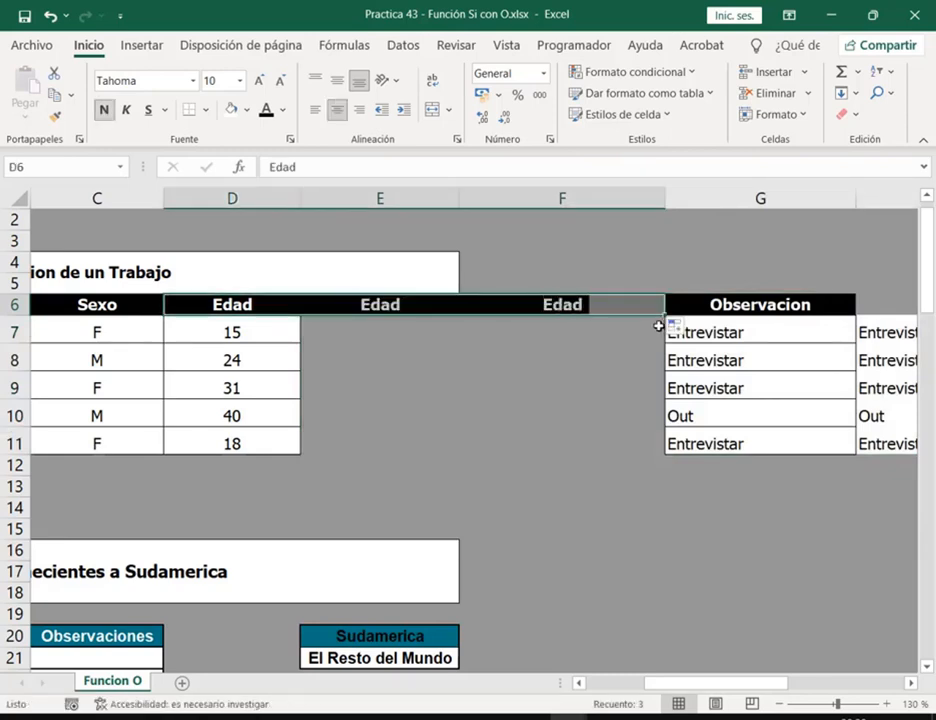
left_click(409, 308)
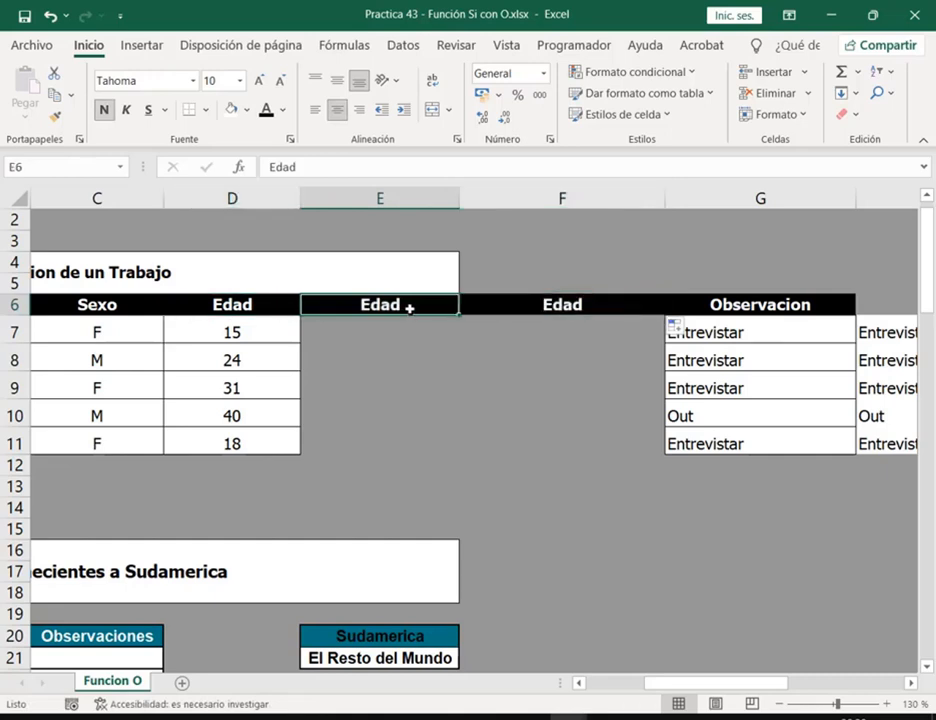
type("e")
key("BackSpace")
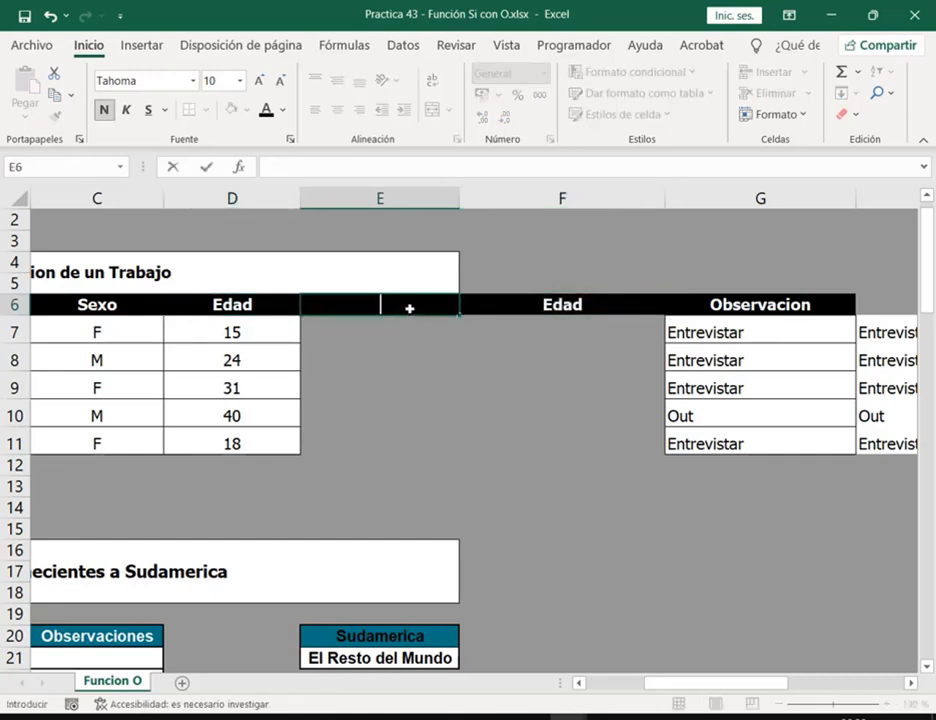
type("UNIVERD")
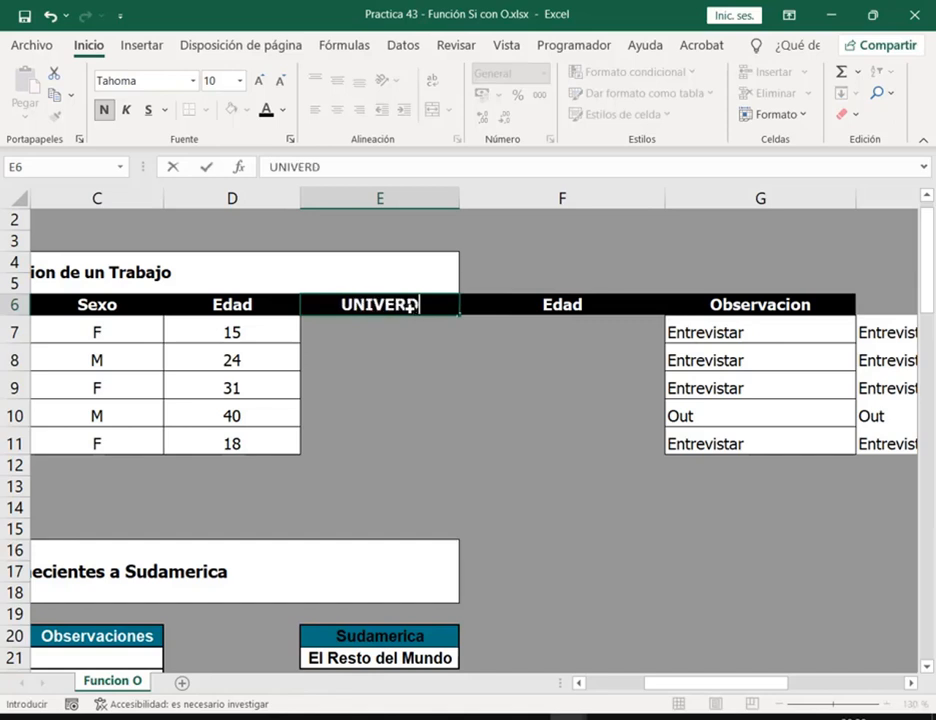
key("BackSpace")
type("SIDAD")
key("Return")
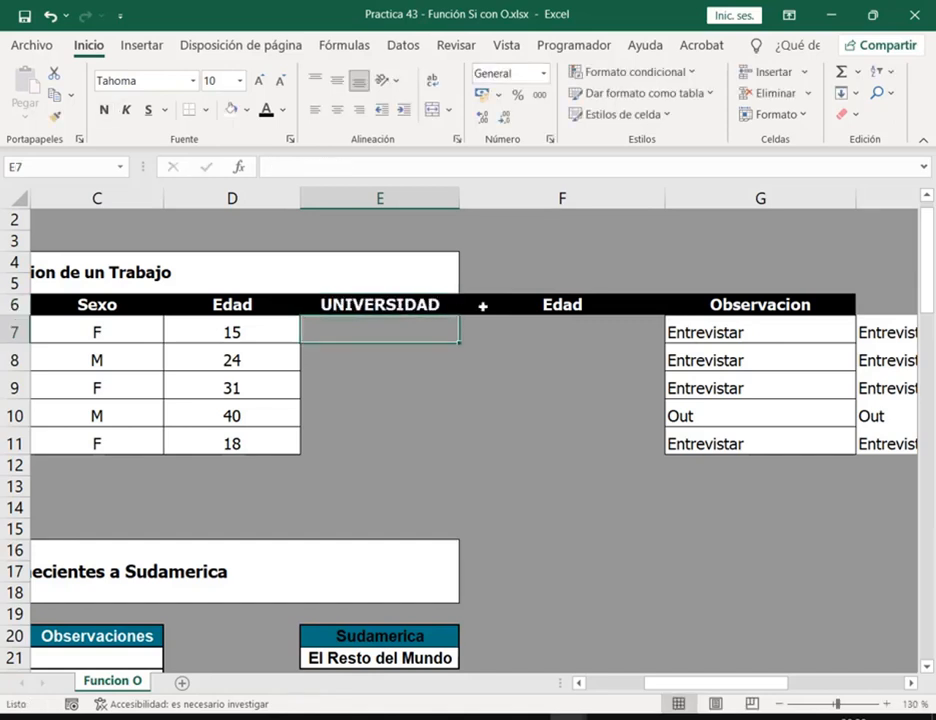
- Change the header in F6 to Ciudad
left_click(490, 304)
type("C")
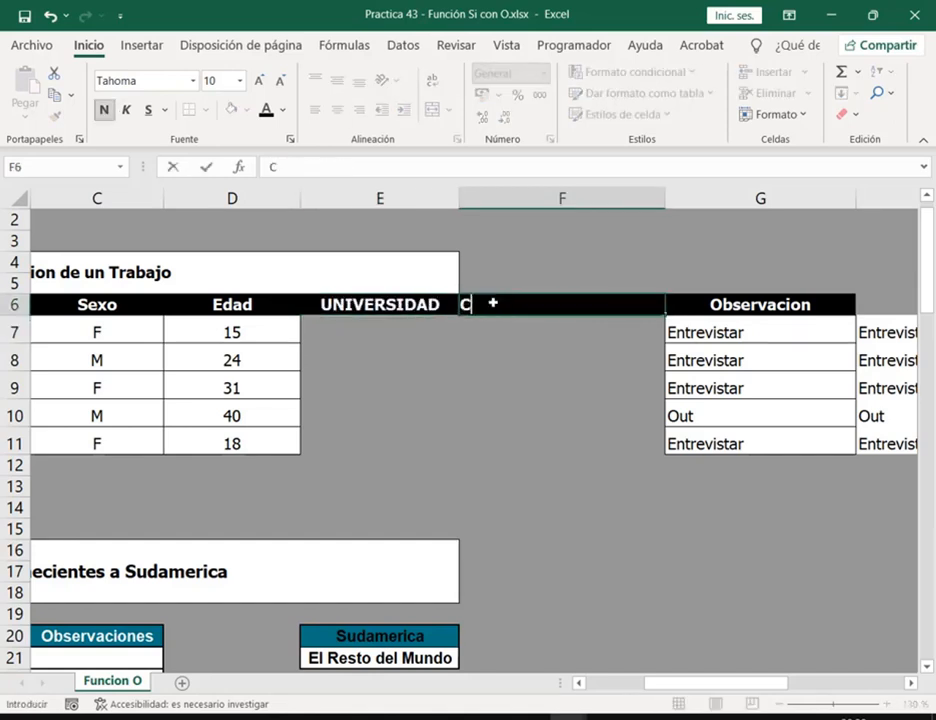
type("I")
key("BackSpace")
type("iudad")
key("Return")
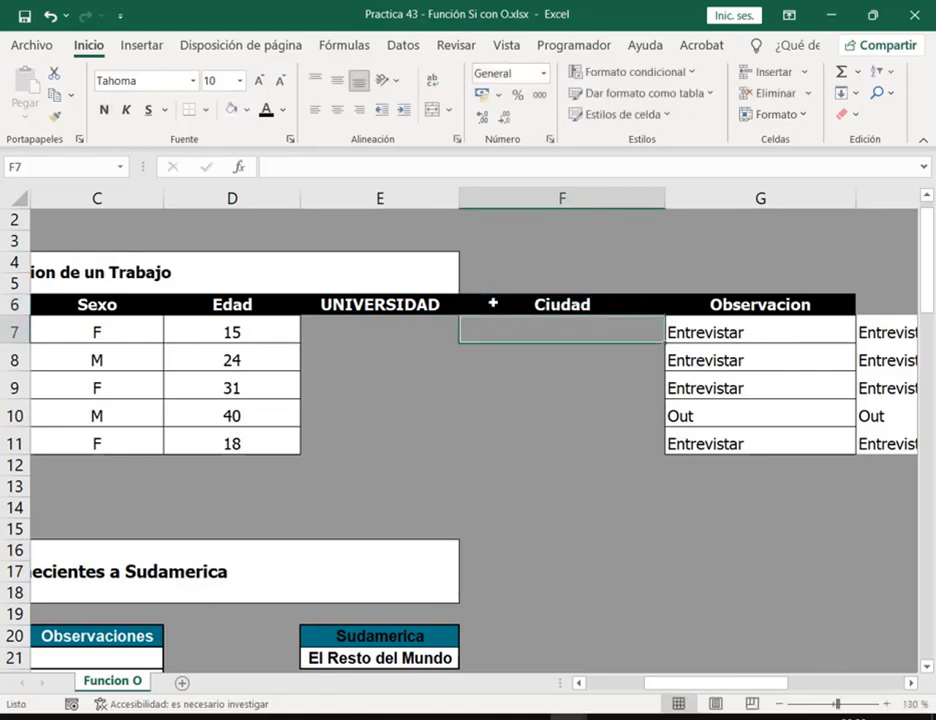
- Give the empty cells E7:F11 a white fill and apply all borders
left_click(261, 332)
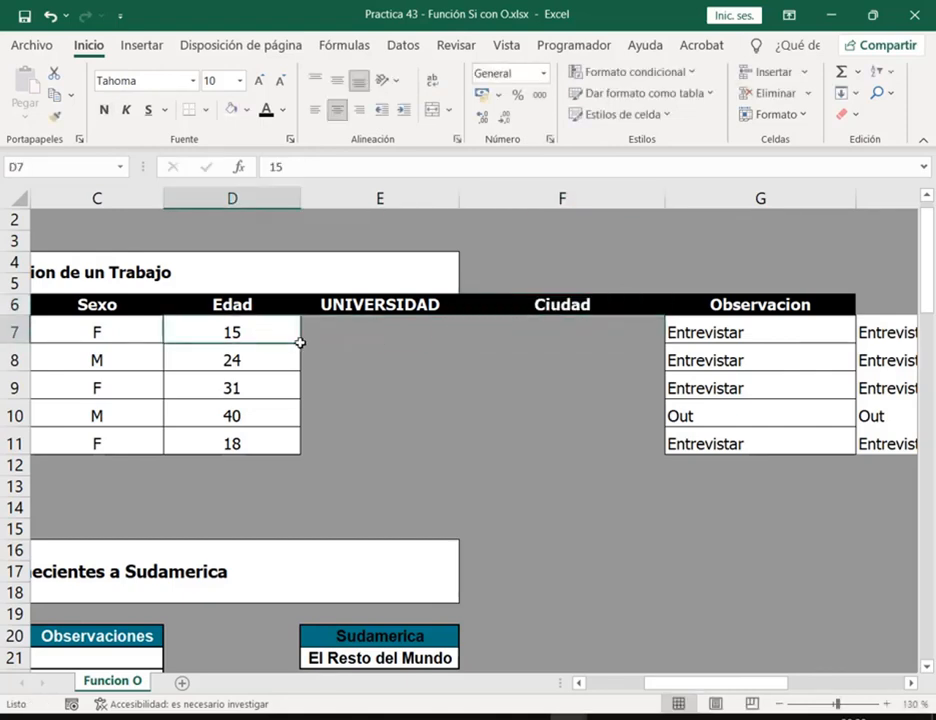
left_click_drag(308, 335, 597, 443)
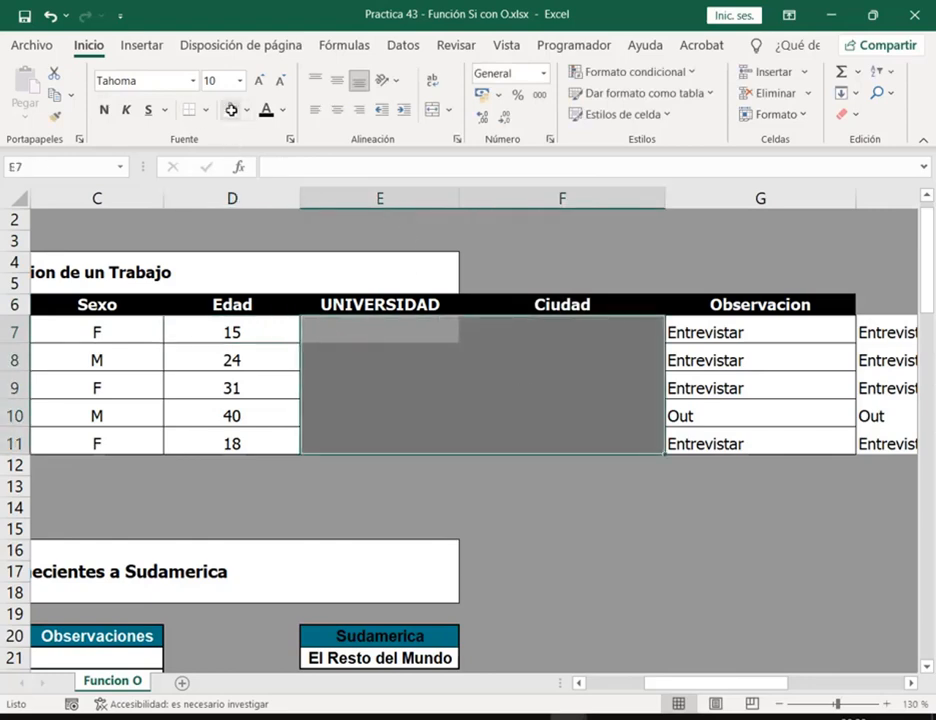
left_click(204, 110)
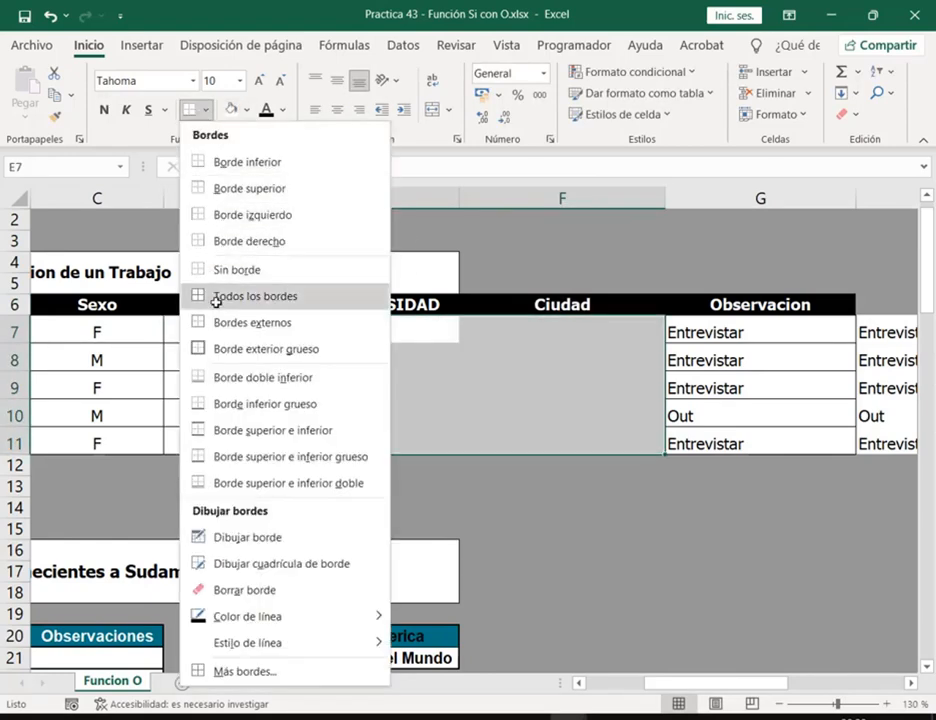
left_click(207, 297)
- Enter UADE in E7 and UBA in E8 under the UNIVERSIDAD header
left_click(420, 331)
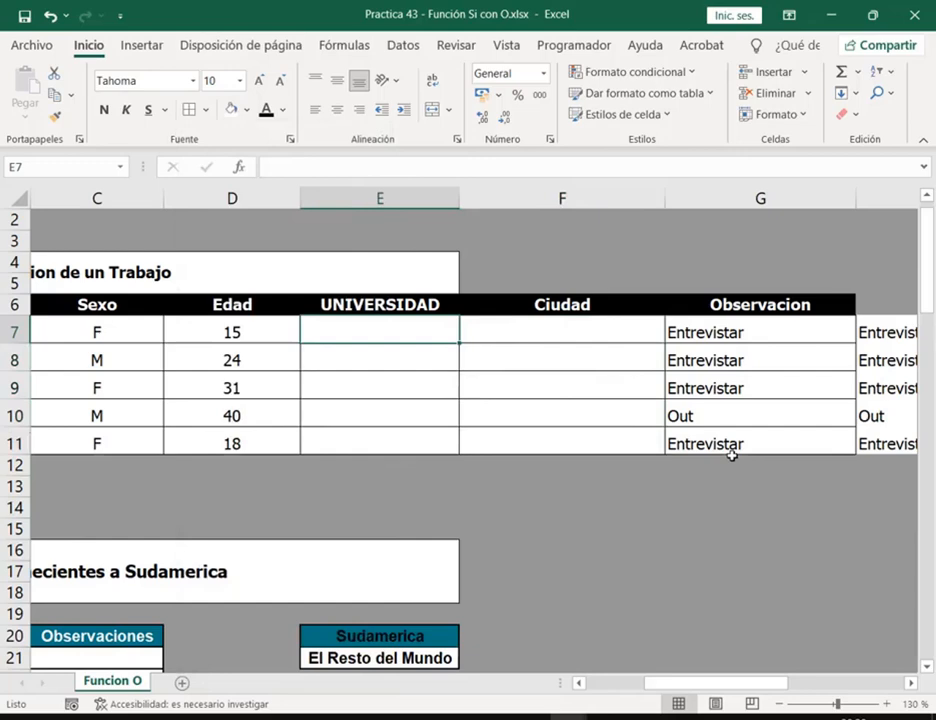
type("U")
key("BackSpace")
key("BackSpace")
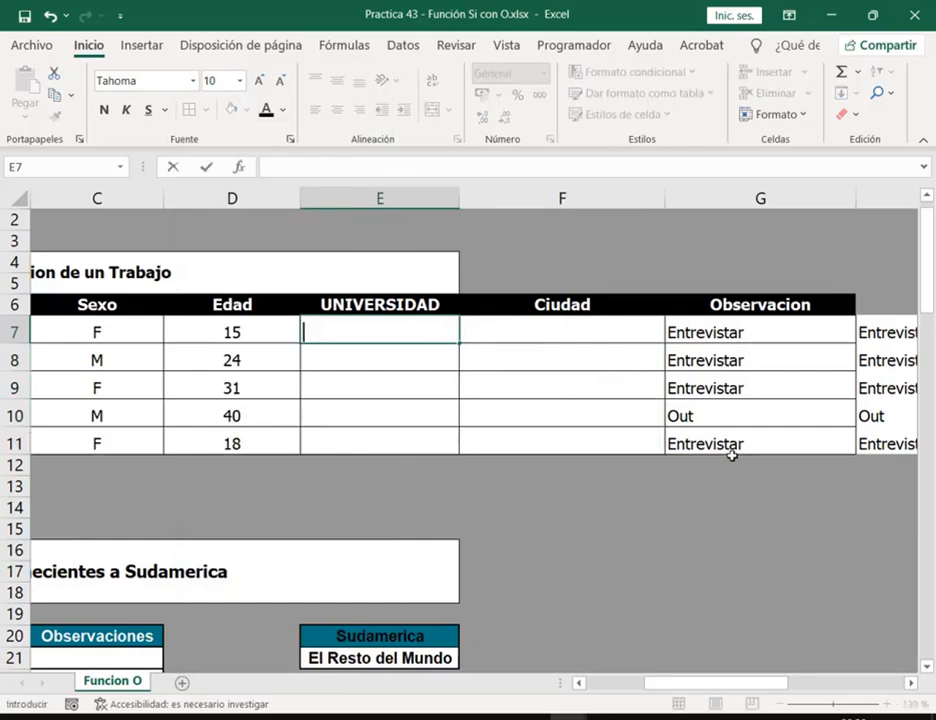
type("uba")
key("BackSpace")
key("BackSpace")
key("BackSpace")
type("uADE")
key("Return")
type("UBA")
key("Return")
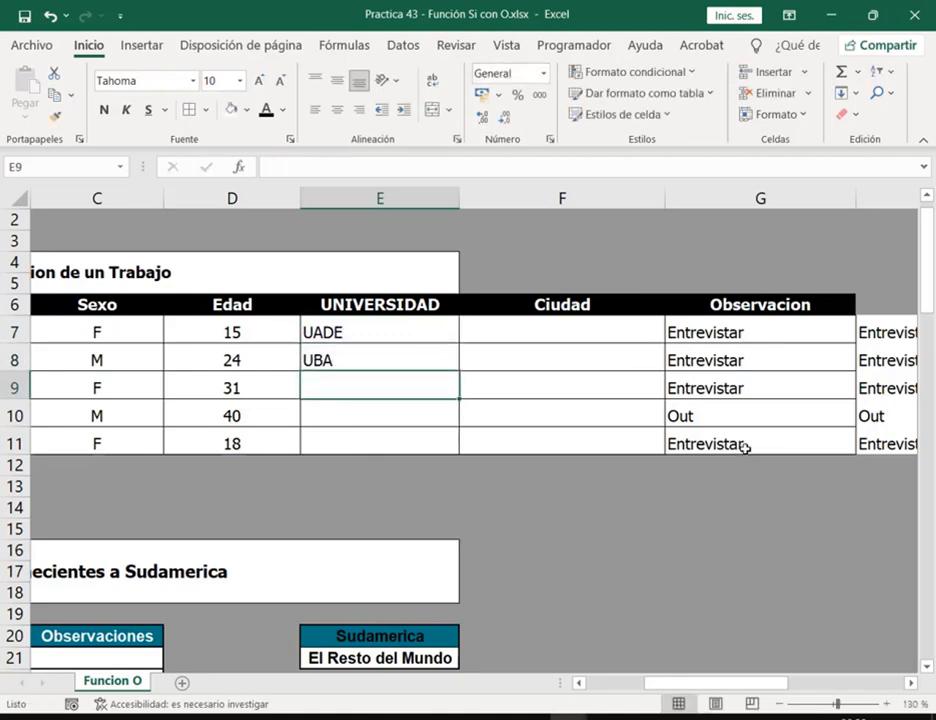
- Complete the UNIVERSIDAD column with UBA in E9, UADE in E10 and UP in E11
type("UBA")
key("Return")
type("UADE")
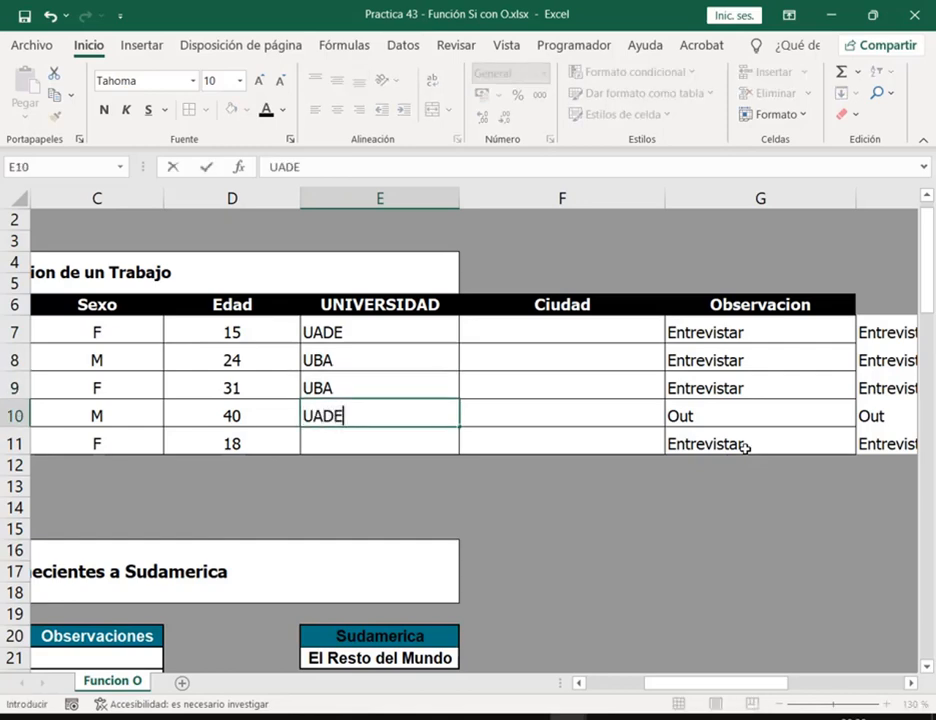
key("Return")
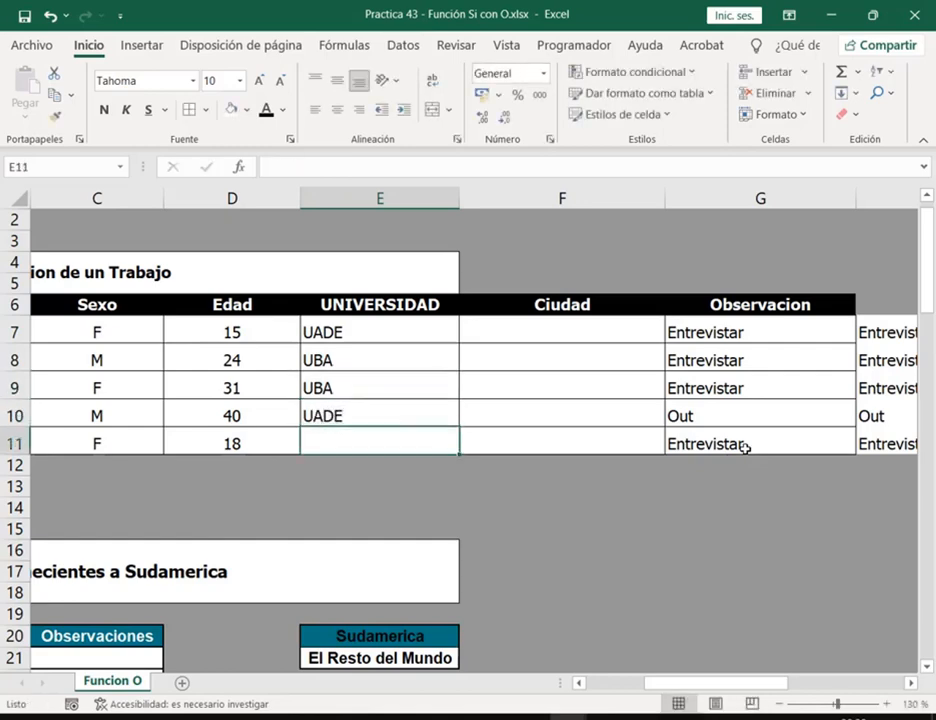
type("UP")
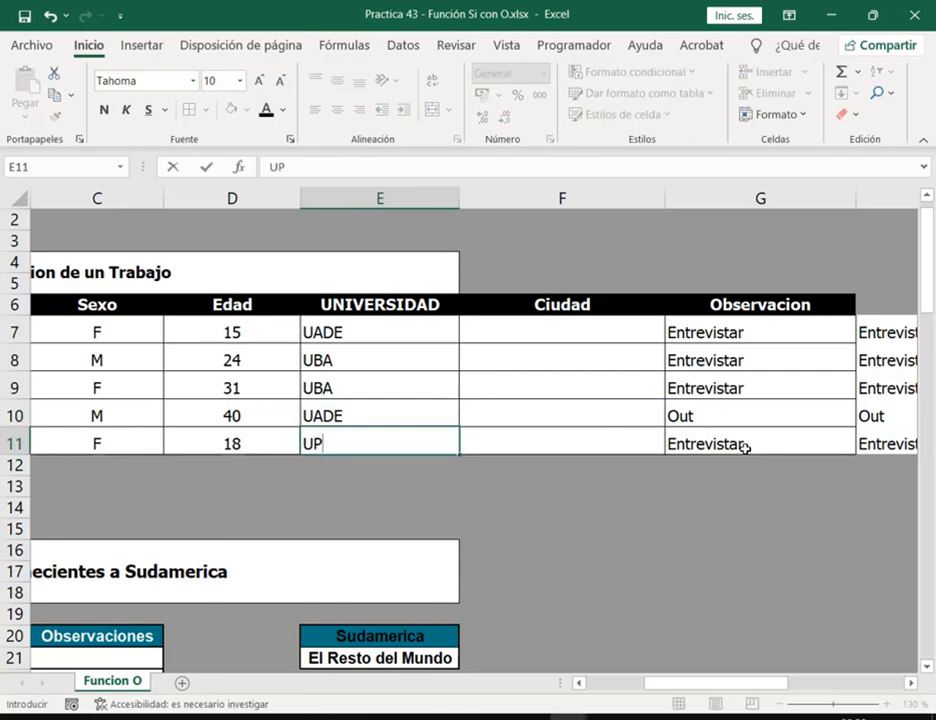
key("Return")
left_click(398, 393)
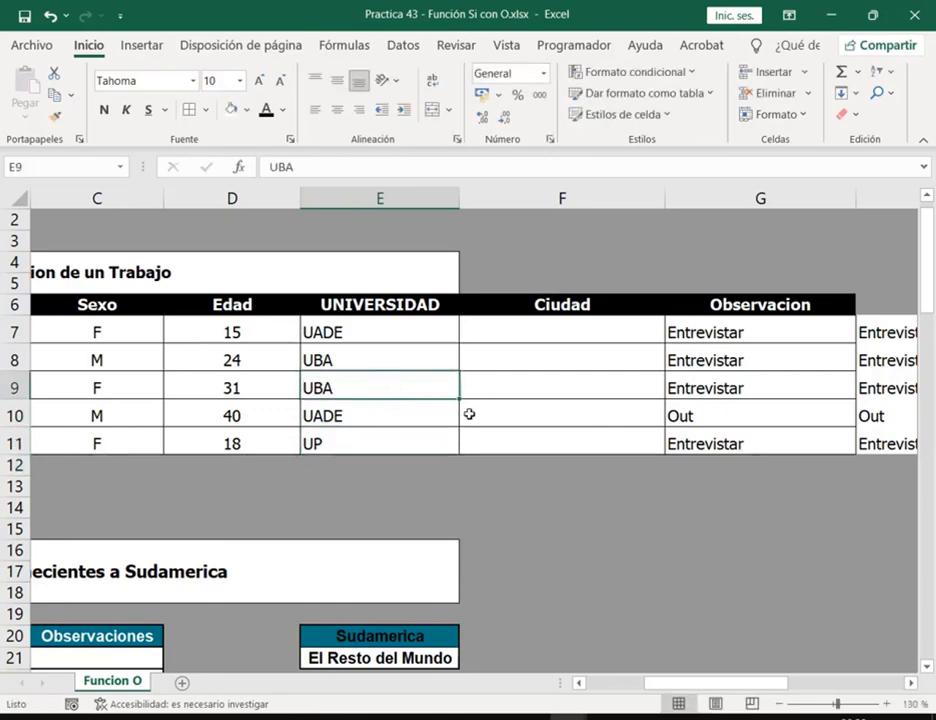
- Fill F7:F9 of the Ciudad column with Capital Federal, Morón and Capital Federal
left_click(525, 323)
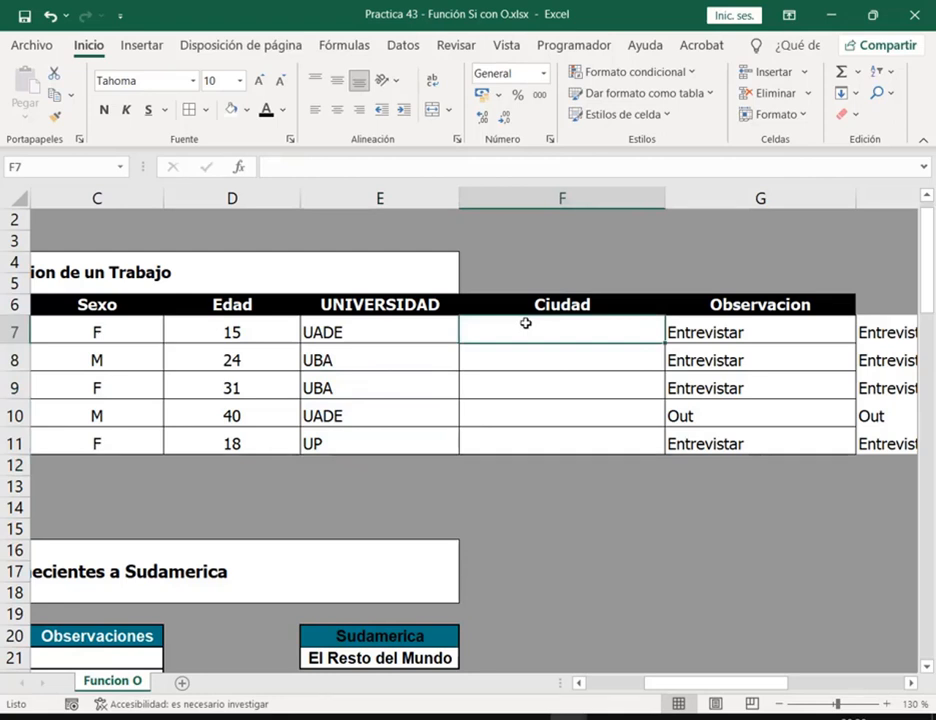
type("C")
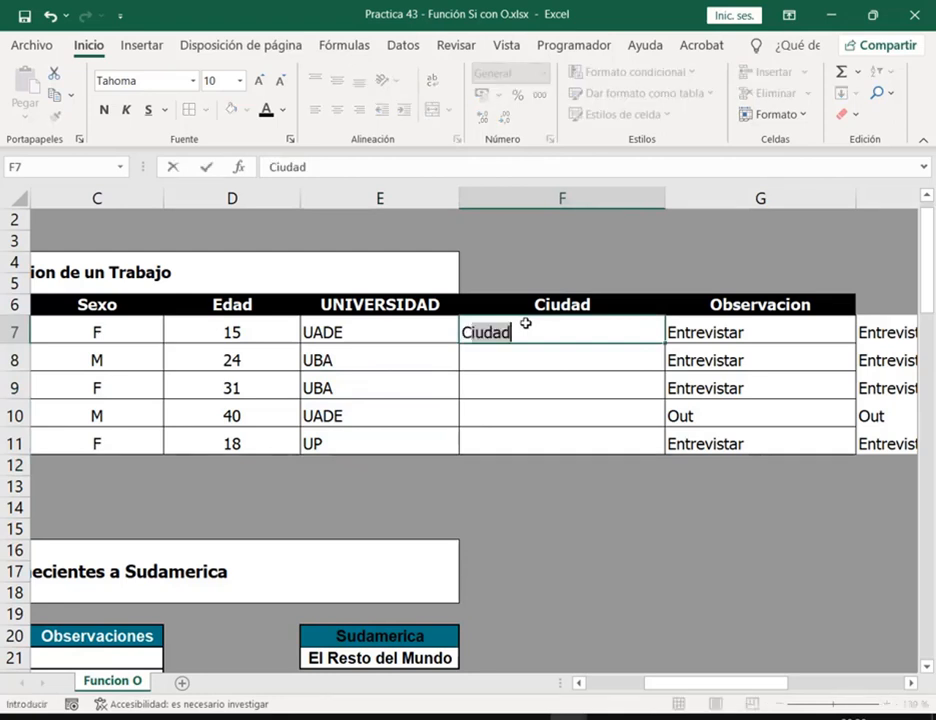
type("apital")
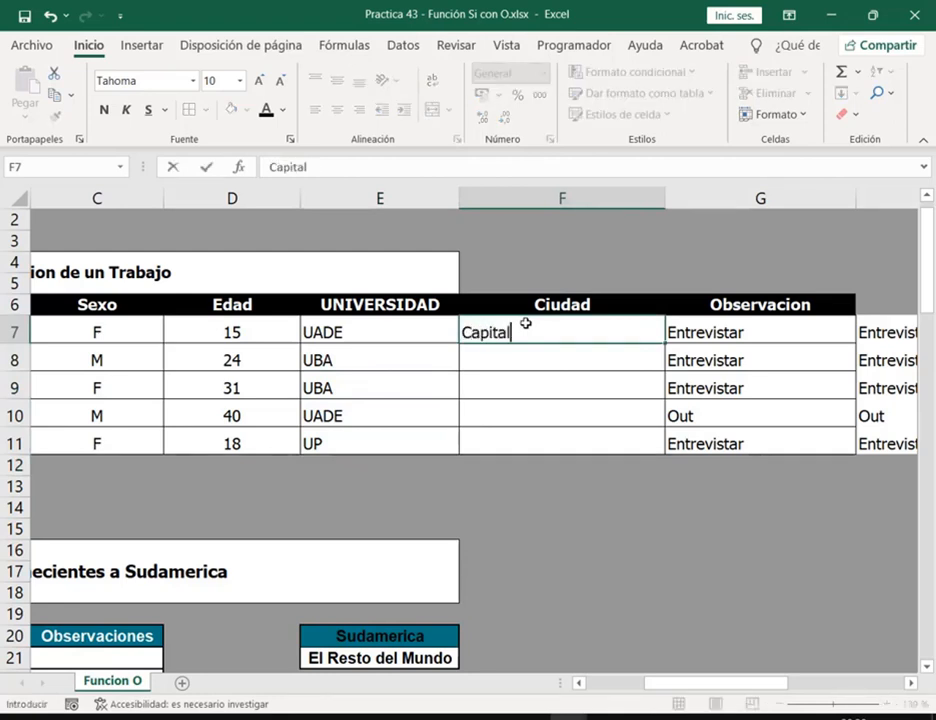
key("Return")
double_click(525, 323)
type("Federal")
key("Return")
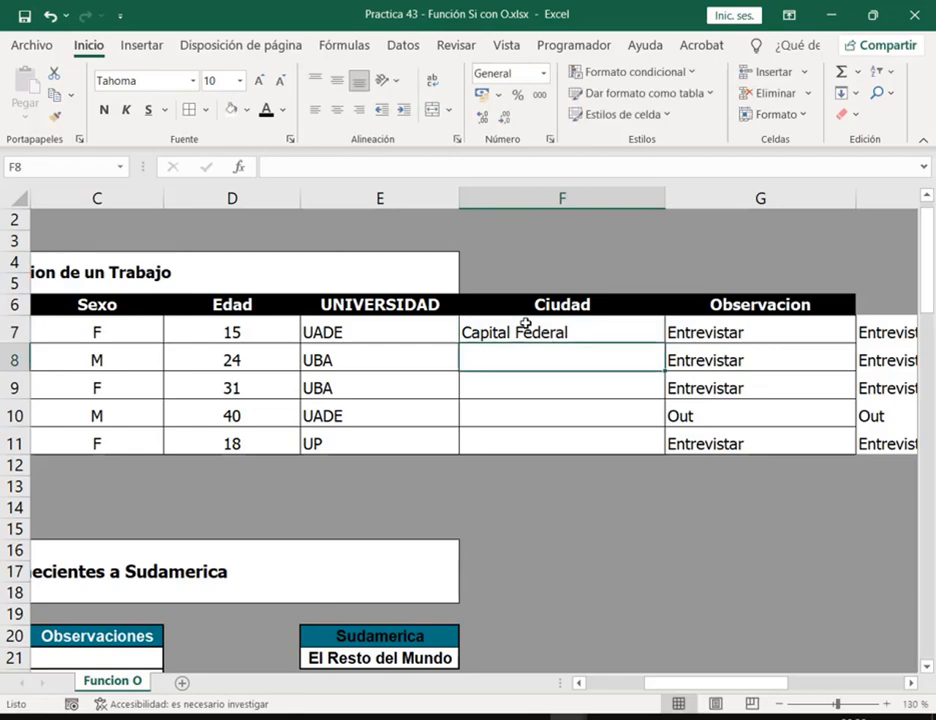
type("Morón")
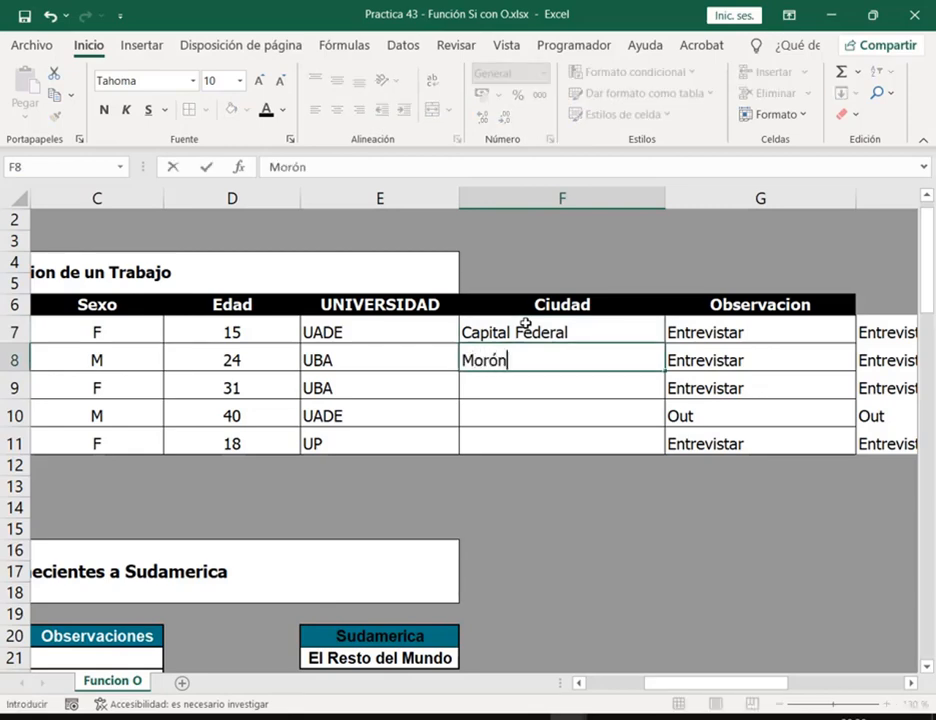
key("Return")
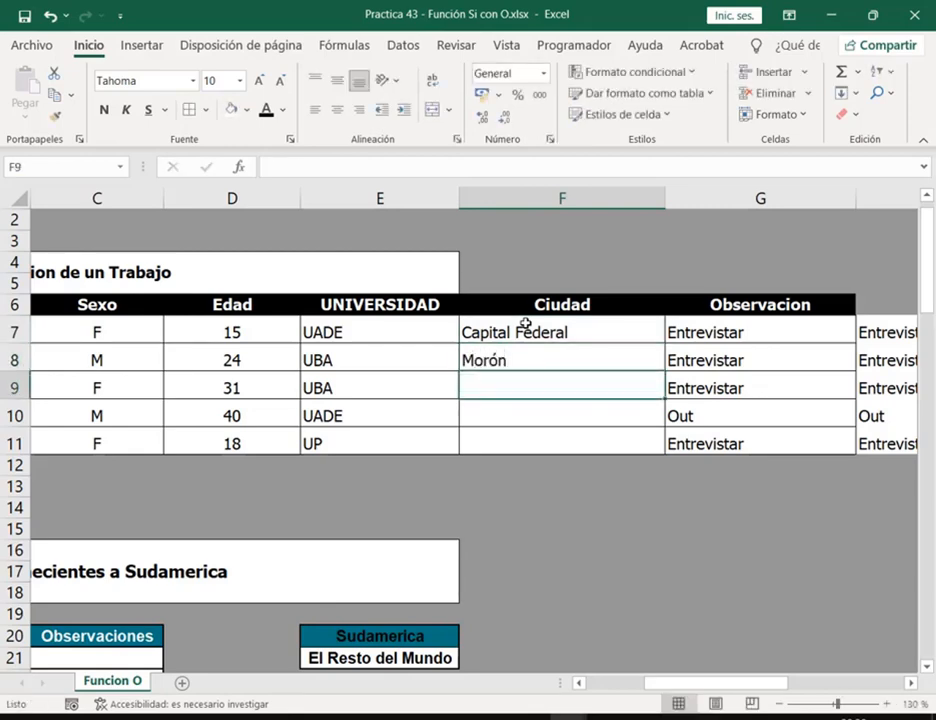
type("Capital Federal")
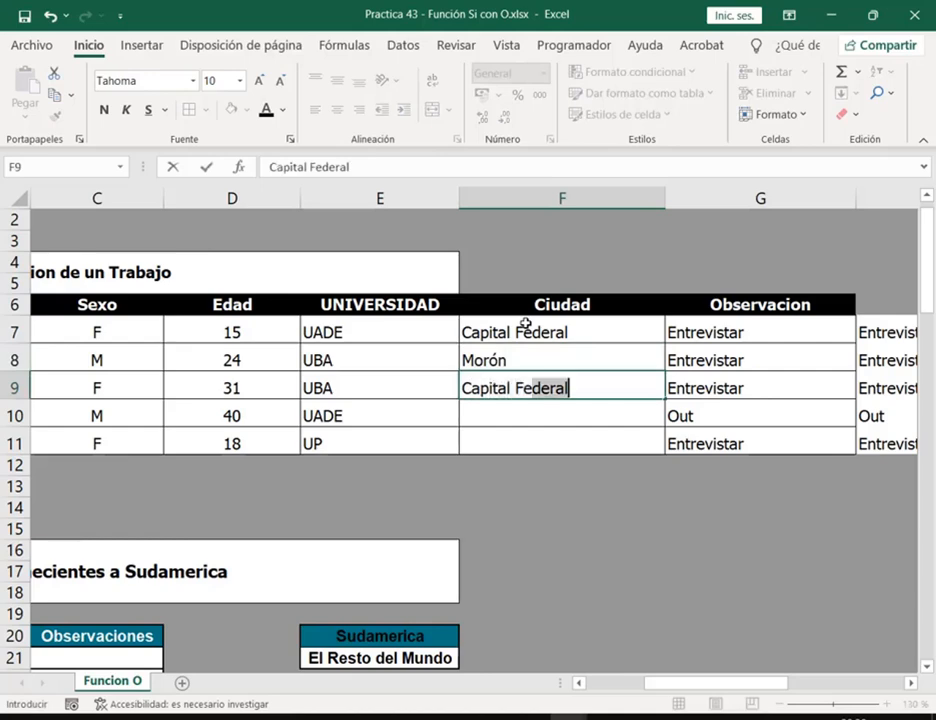
key("Return")
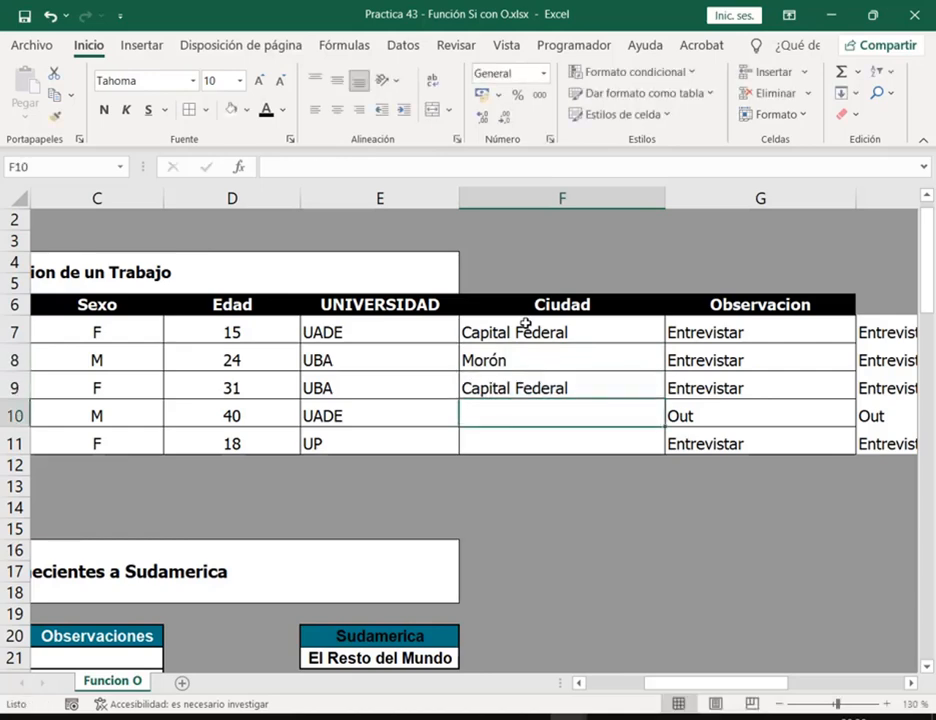
- Enter Merlo in F10 and Haedo in F11, and narrow column F slightly
type("L")
key("BackSpace")
type("Ituz")
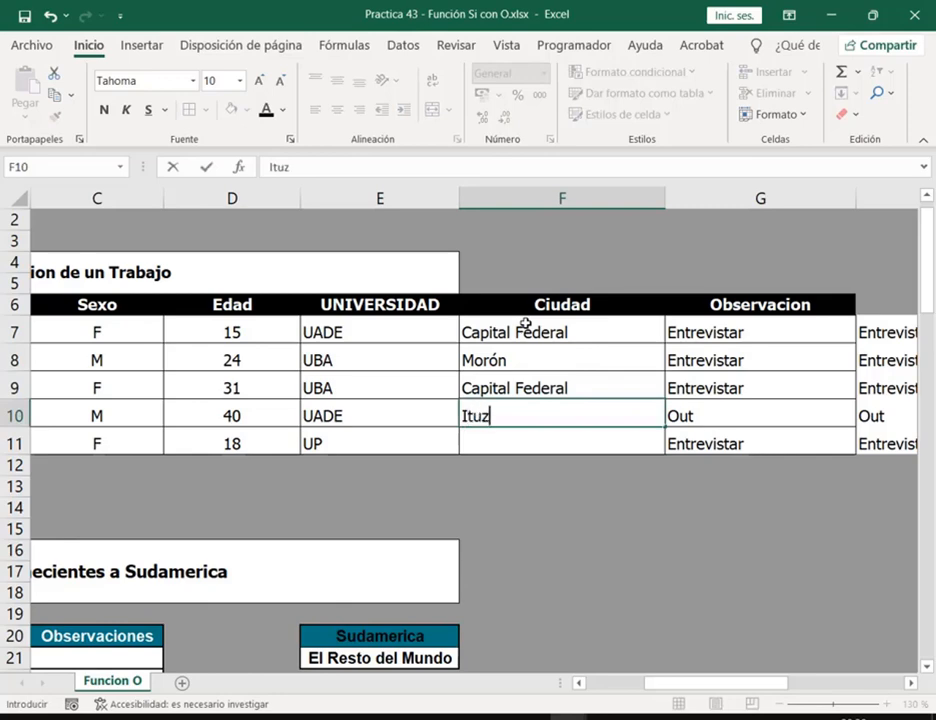
key("BackSpace")
key("BackSpace")
key("BackSpace")
key("BackSpace")
type("Merlo")
key("Return")
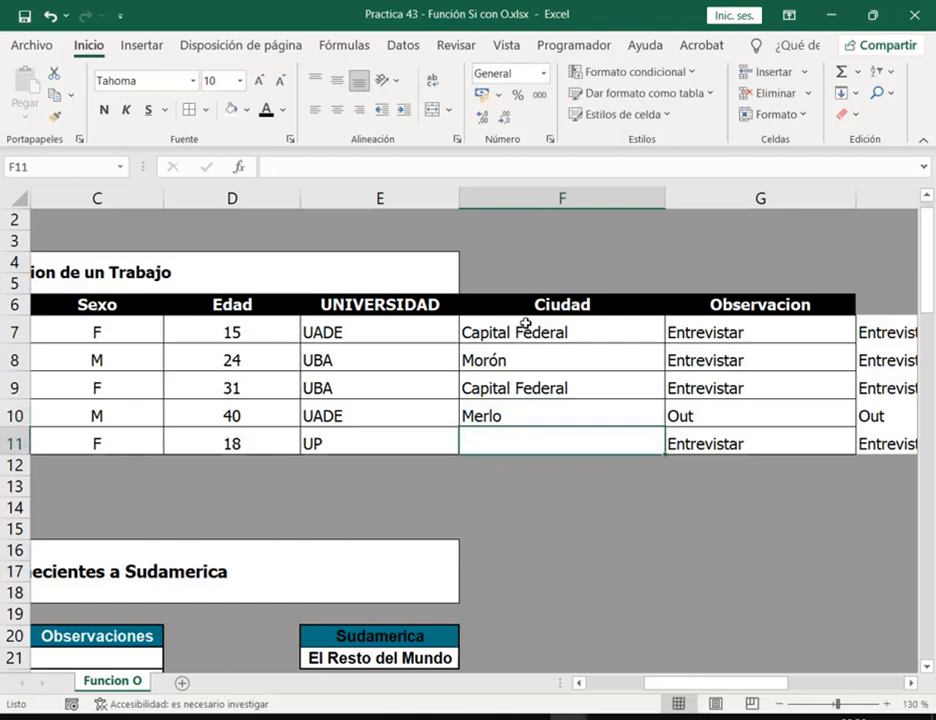
type("Haedo")
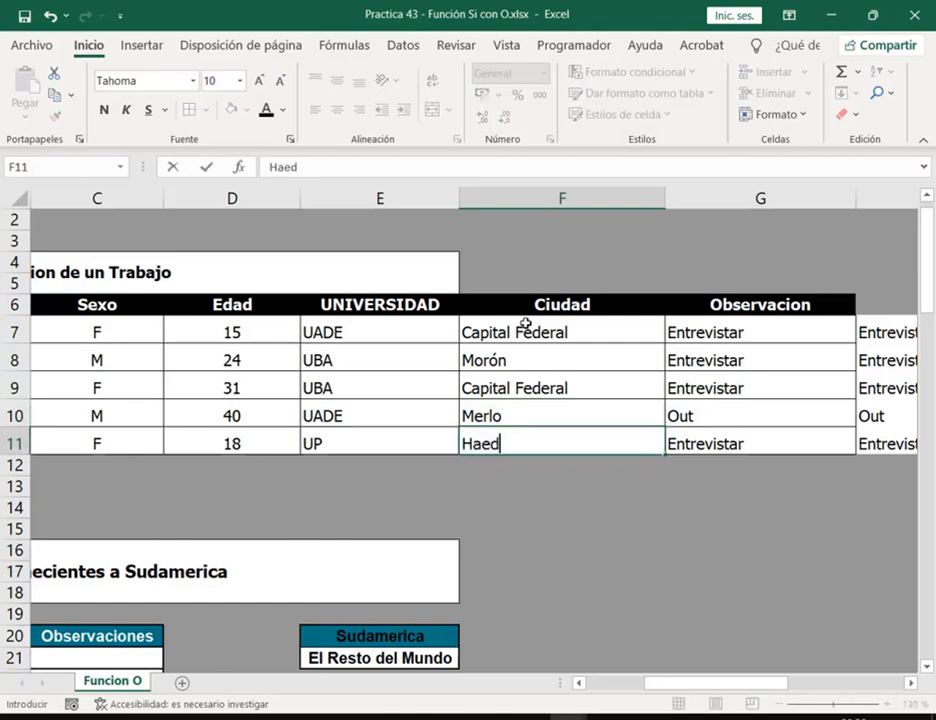
key("Return")
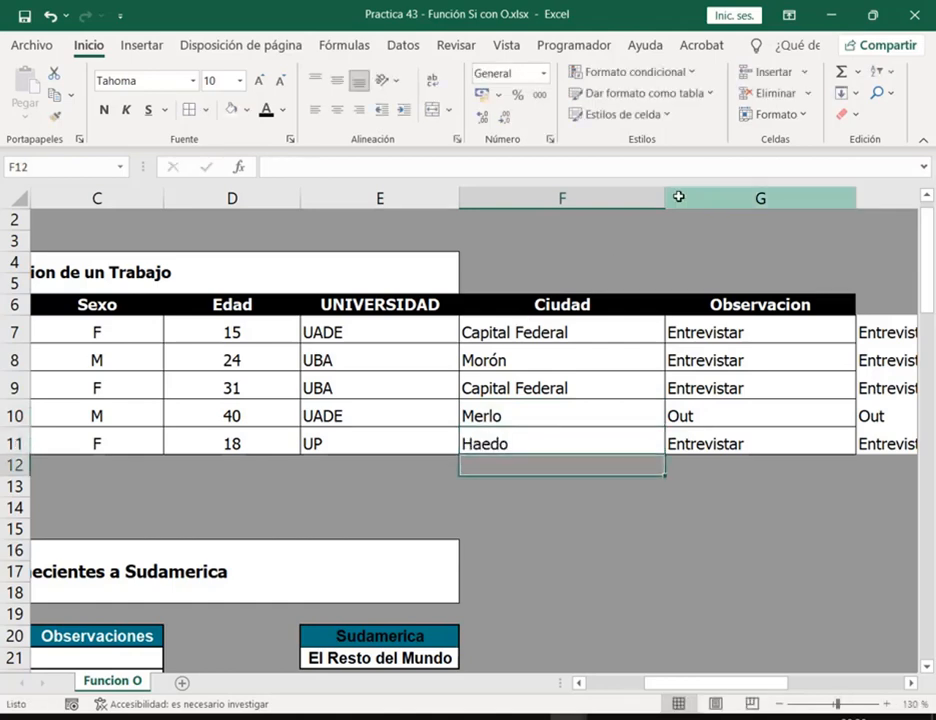
left_click_drag(664, 194, 620, 203)
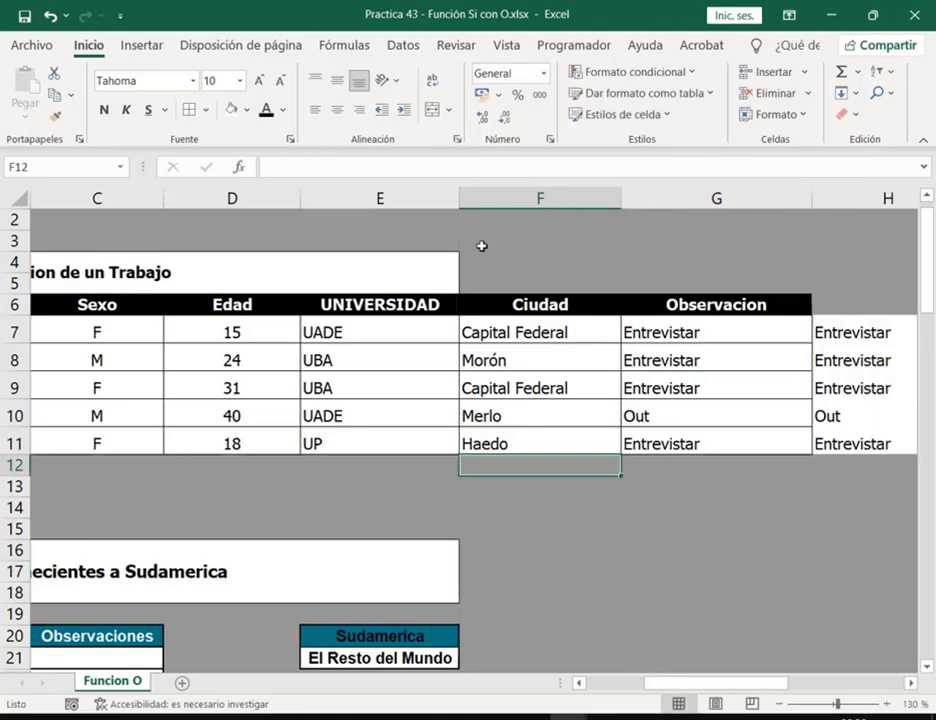
- Move the Entrevistar and Out cells of the criteria table from B13:B14 to D13:D14
left_click(377, 320)
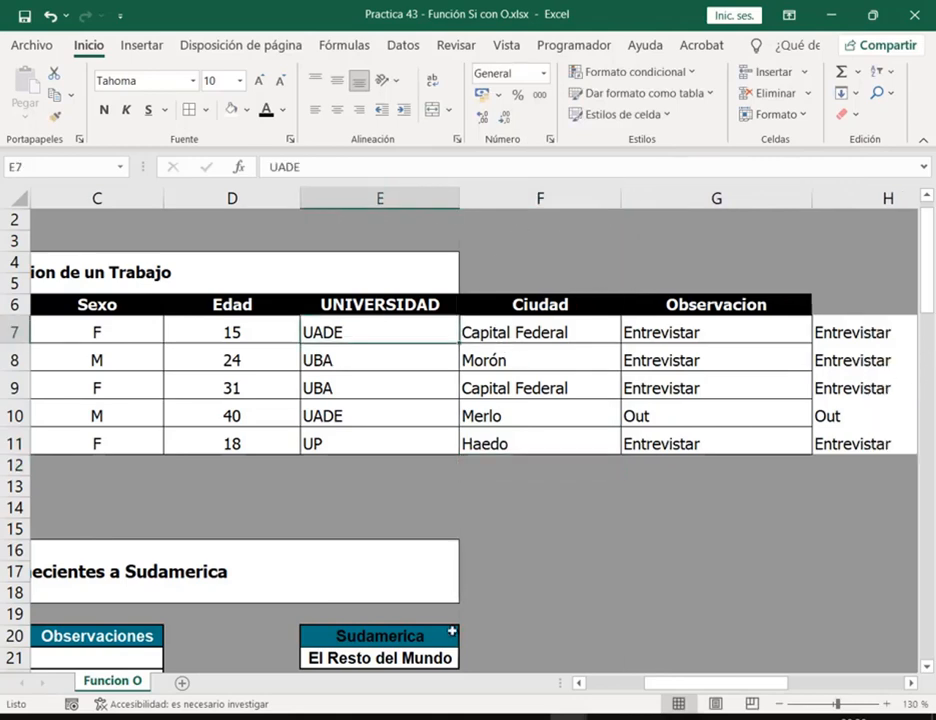
left_click_drag(640, 681, 580, 682)
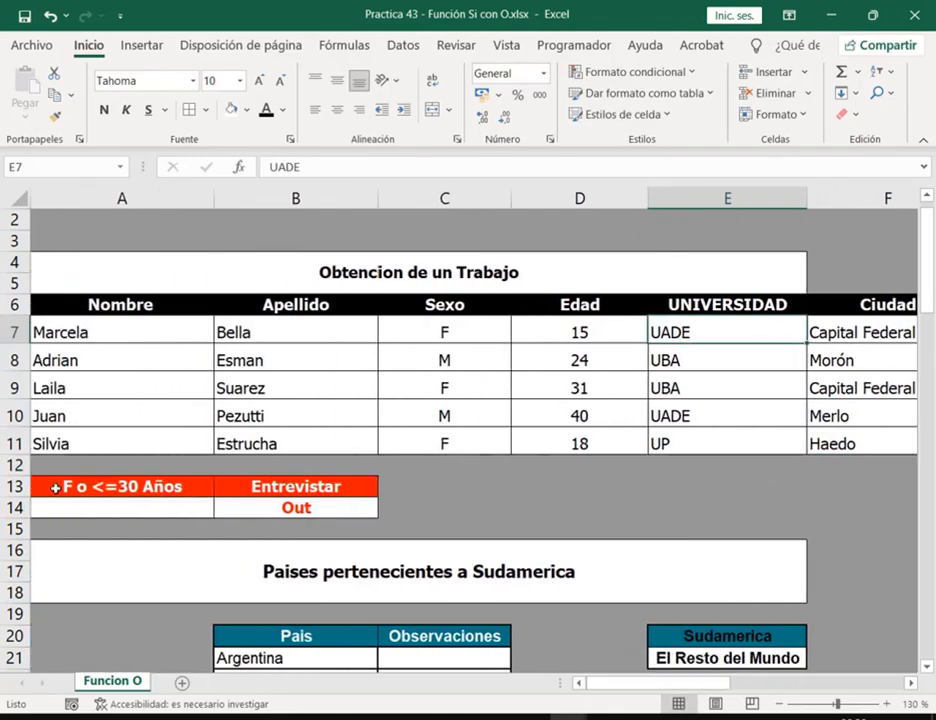
left_click(47, 486)
left_click_drag(298, 489, 497, 477)
double_click(287, 486)
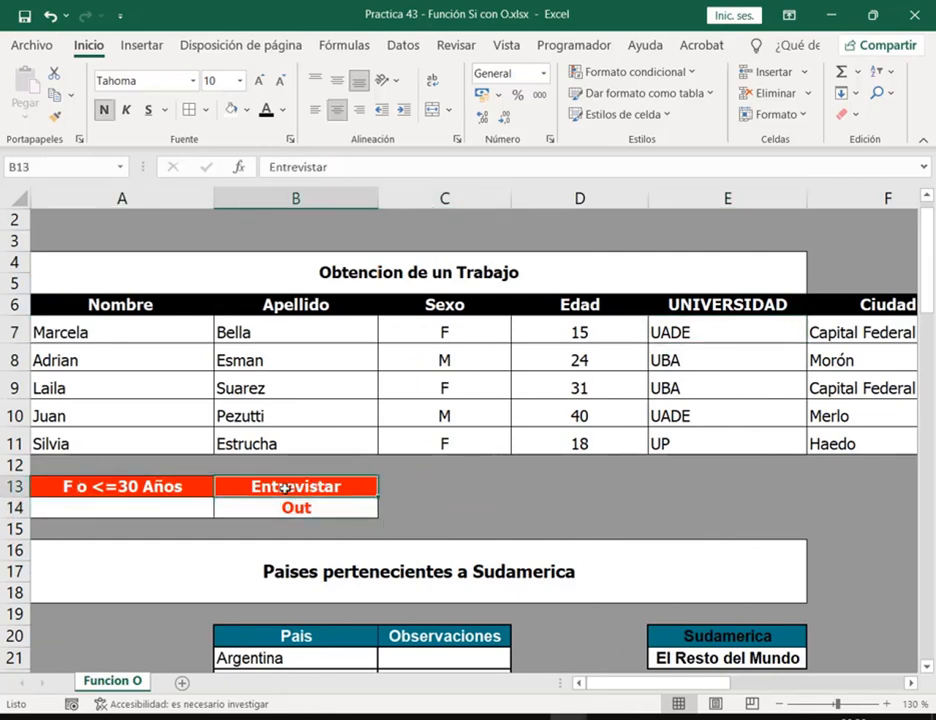
left_click(504, 515)
left_click_drag(355, 484, 552, 492)
- Merge and center A13:C13 and A14:C14 in the criteria table
left_click(75, 484)
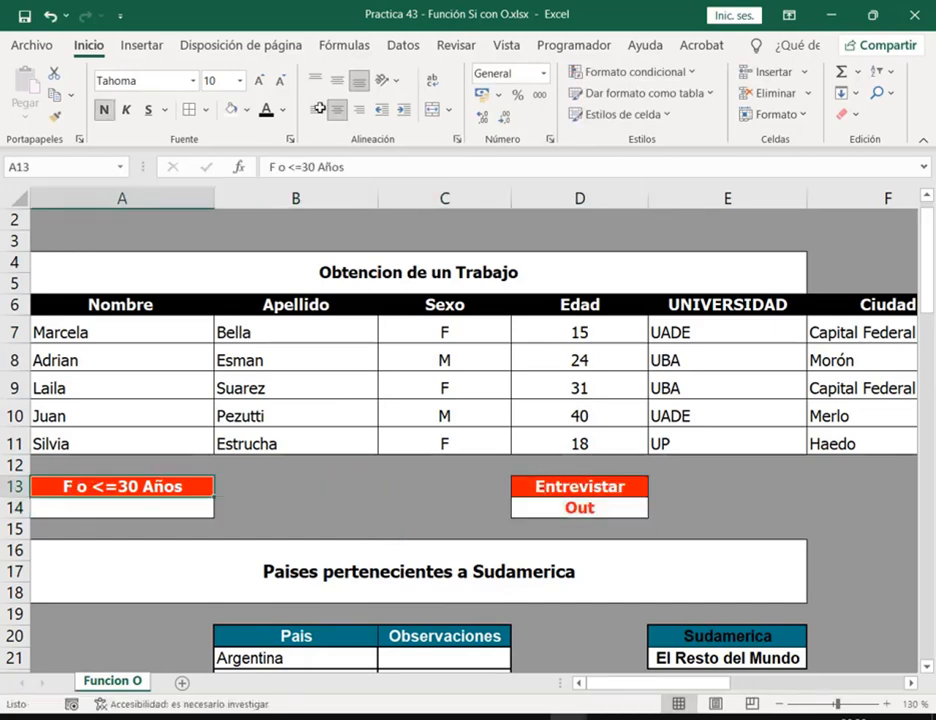
left_click(355, 167)
left_click_drag(185, 488, 407, 489)
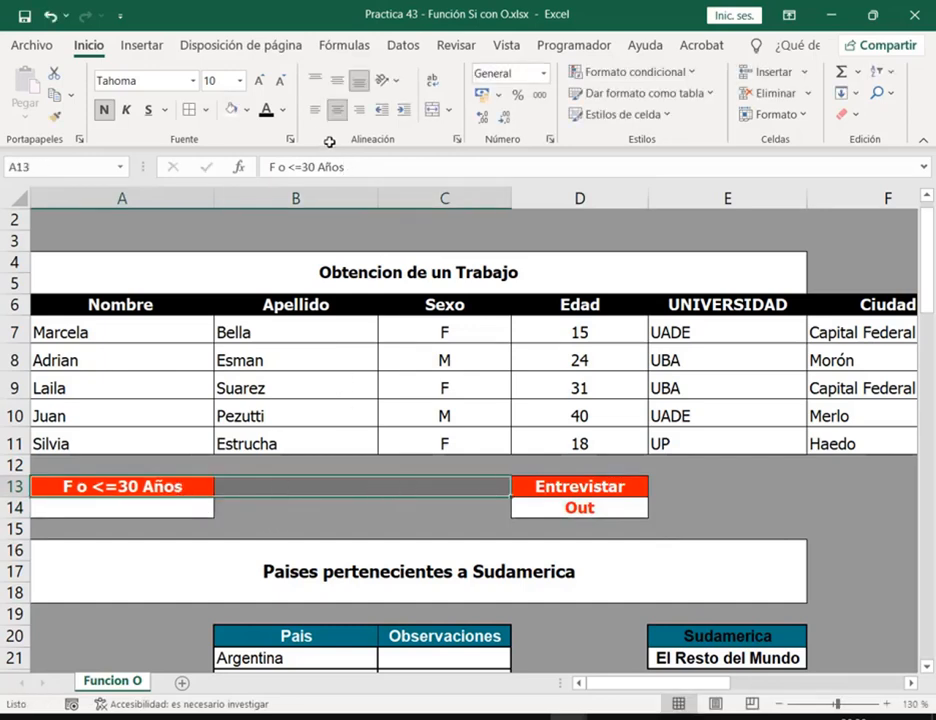
left_click(433, 107)
left_click(433, 107)
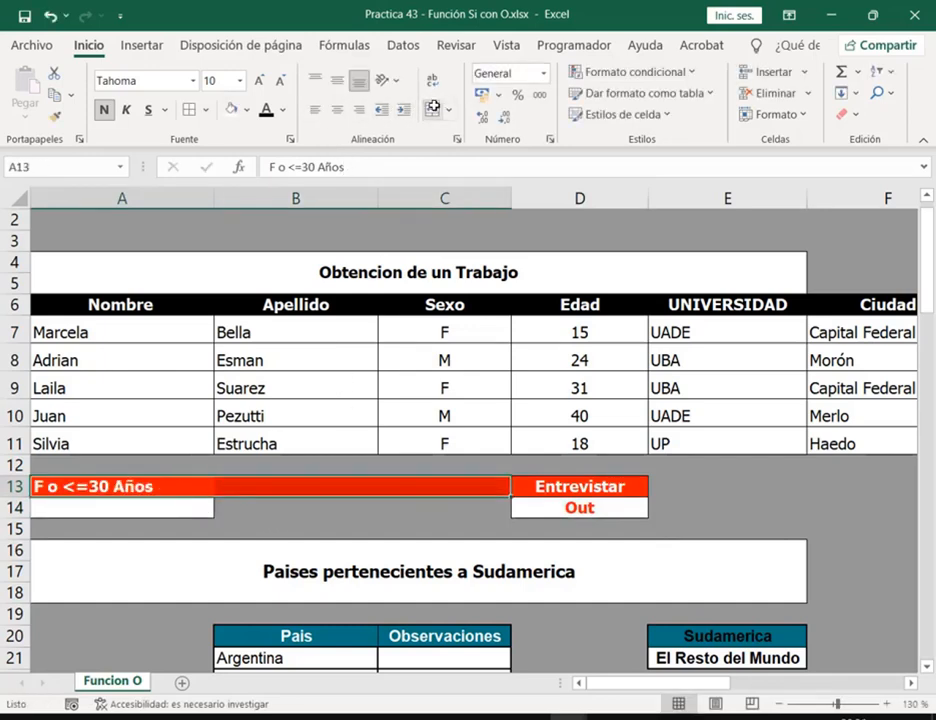
left_click(433, 107)
left_click_drag(200, 508, 465, 512)
left_click(433, 107)
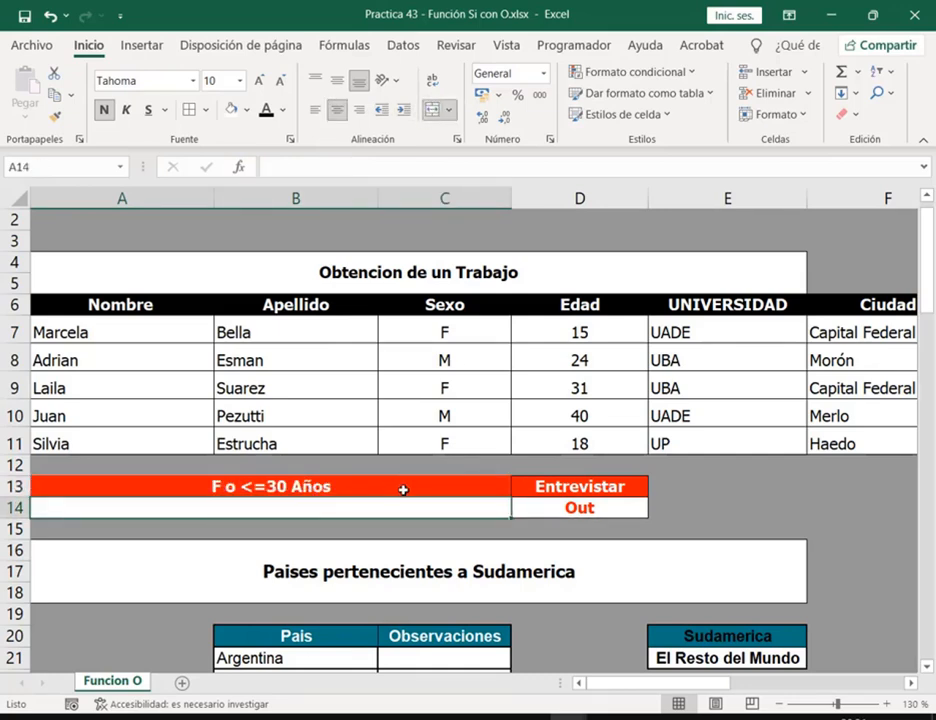
- Extend the criteria text in merged cell A13 to "F o <=30 Años o UBA o Capital Federal"
left_click(372, 485)
left_click(305, 166)
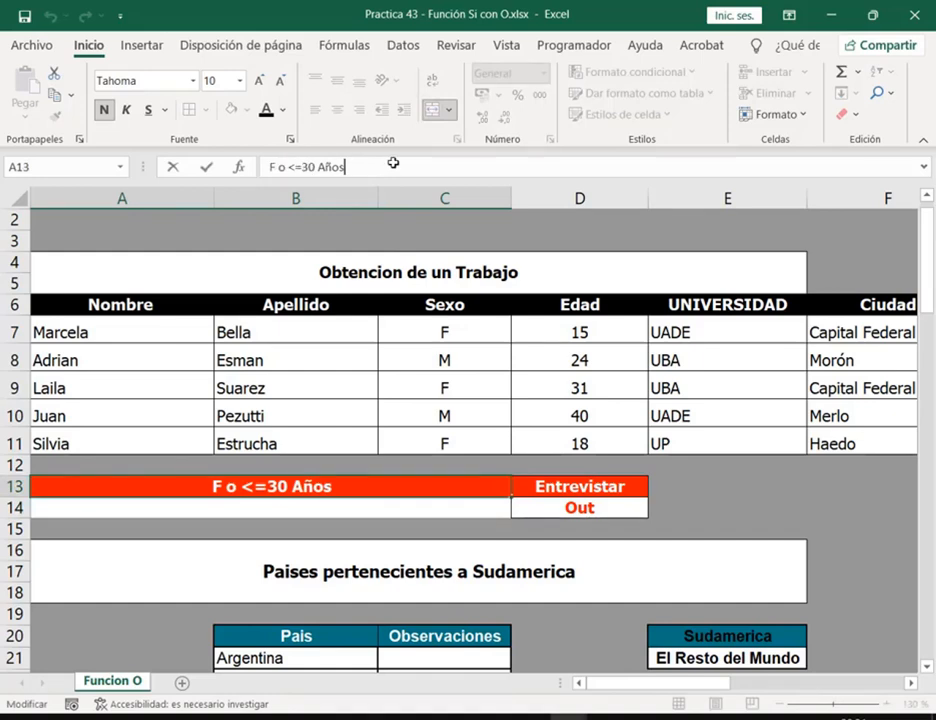
type("o ")
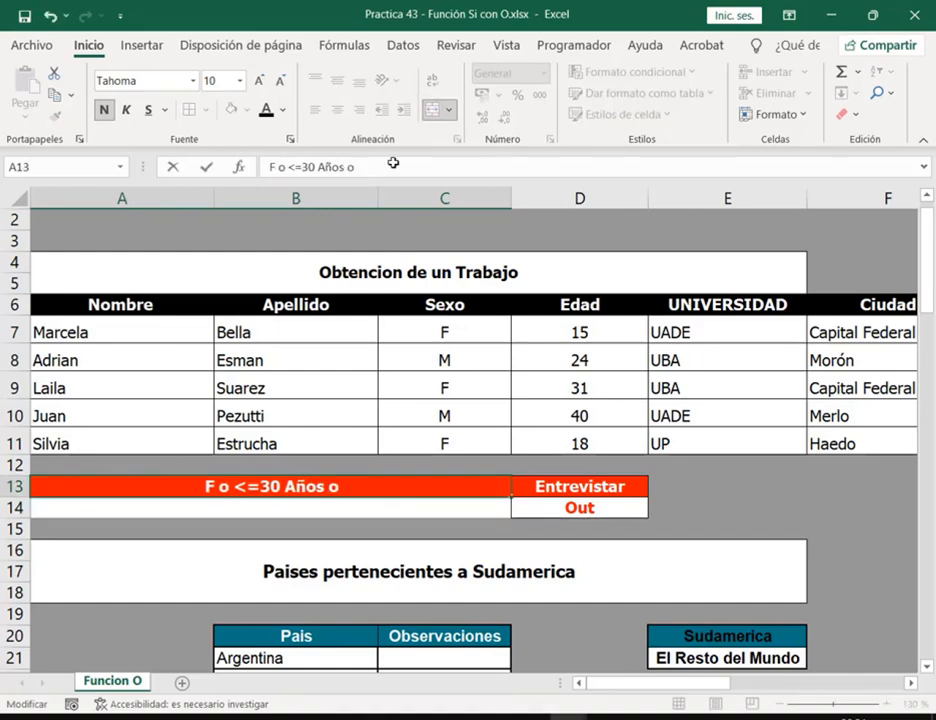
type("UBA")
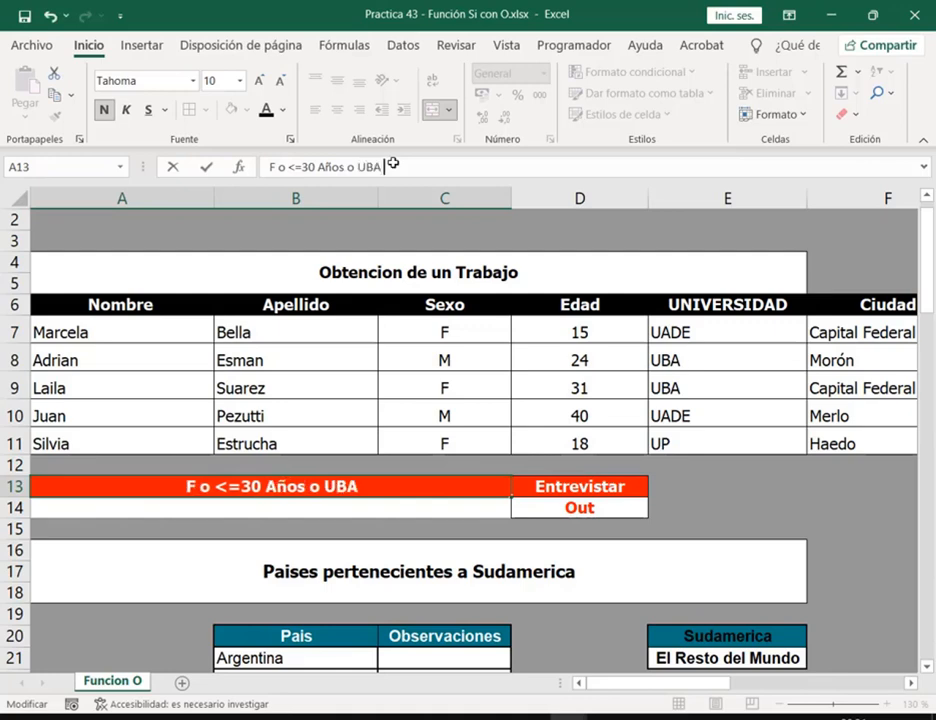
type(" o")
type(" Capita")
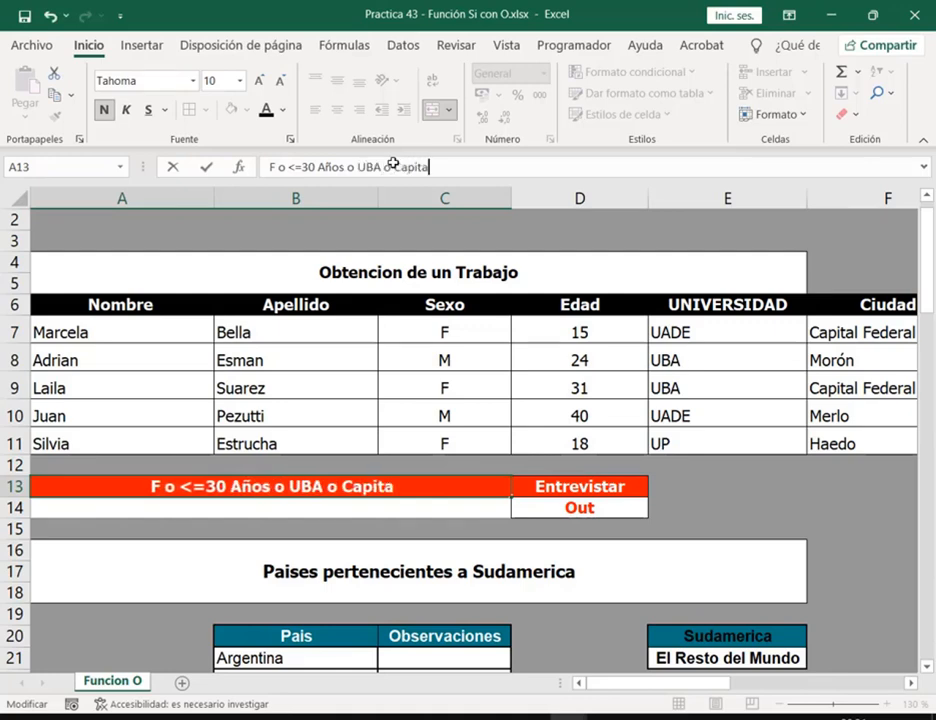
type("l Federal")
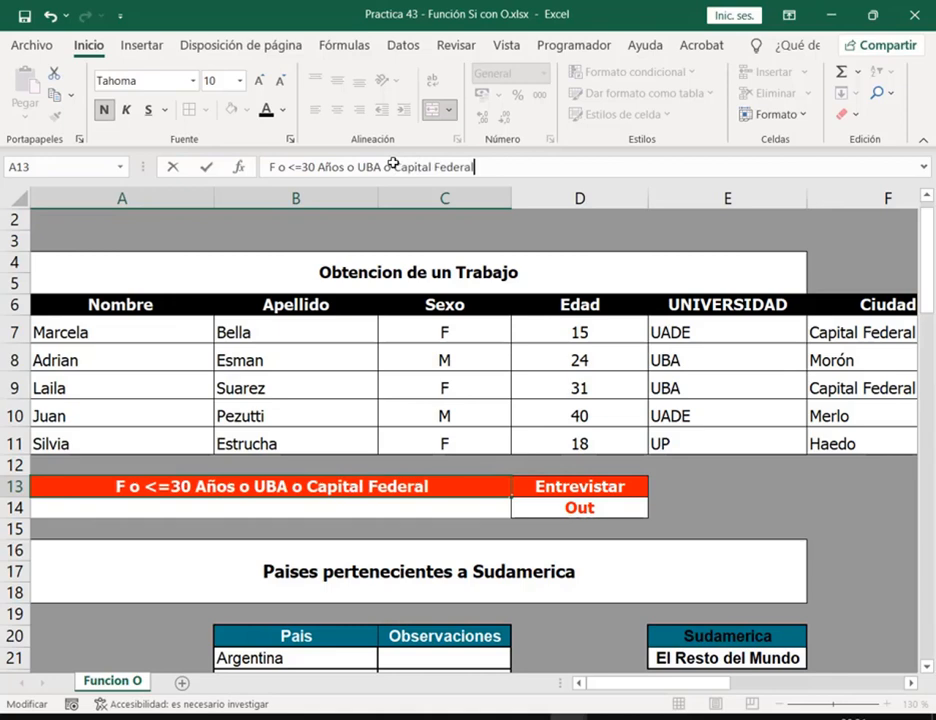
key("Return")
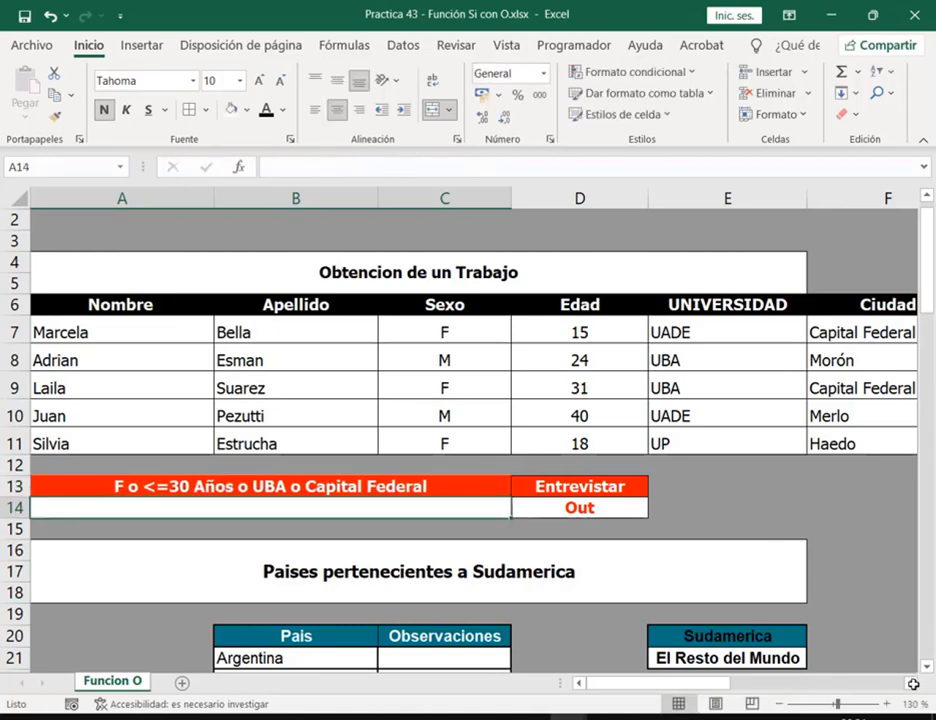
- Clear the old formulas in G7:H11, keeping the Observacion header in G6
scroll(913, 683, "right", 3)
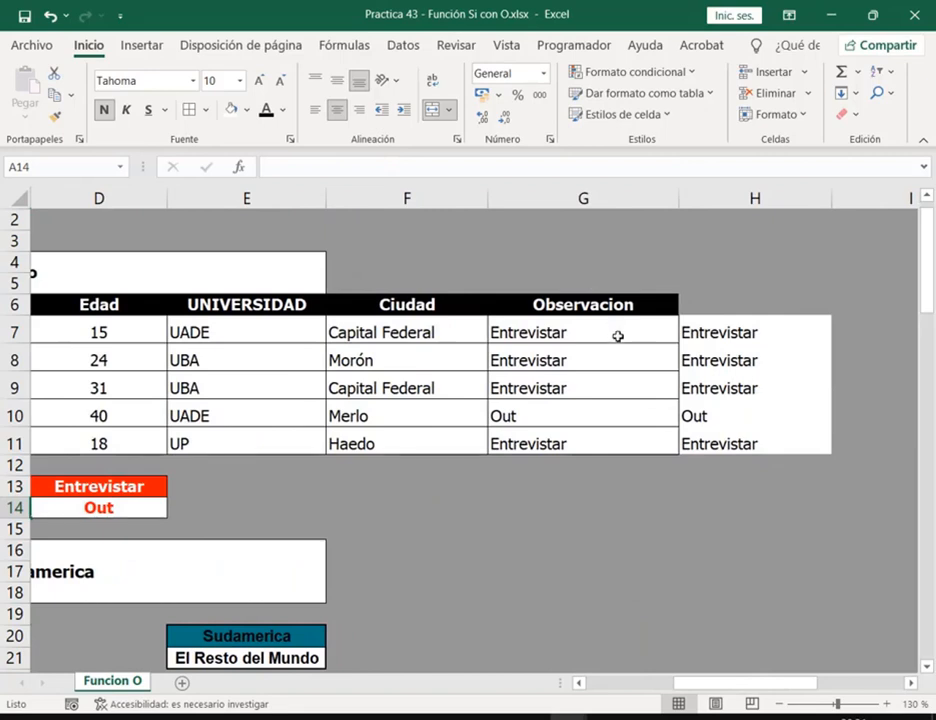
left_click_drag(618, 336, 730, 442)
key("Delete")
left_click(651, 306)
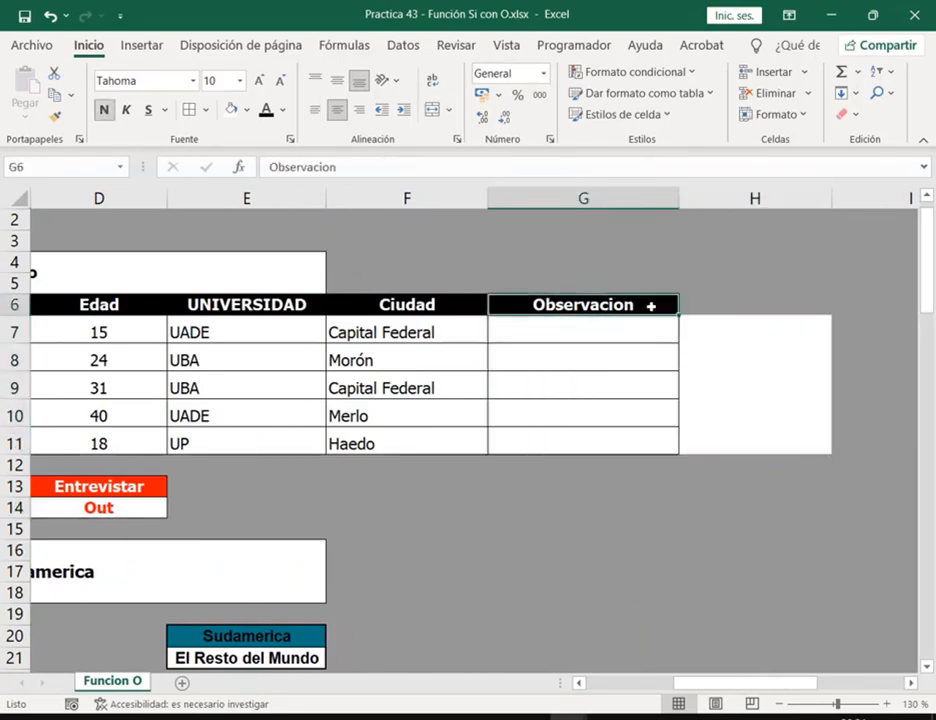
- Extend the Observacion header in G6 to read "Observacion SI con O"
left_click(468, 166)
type("SI CONO")
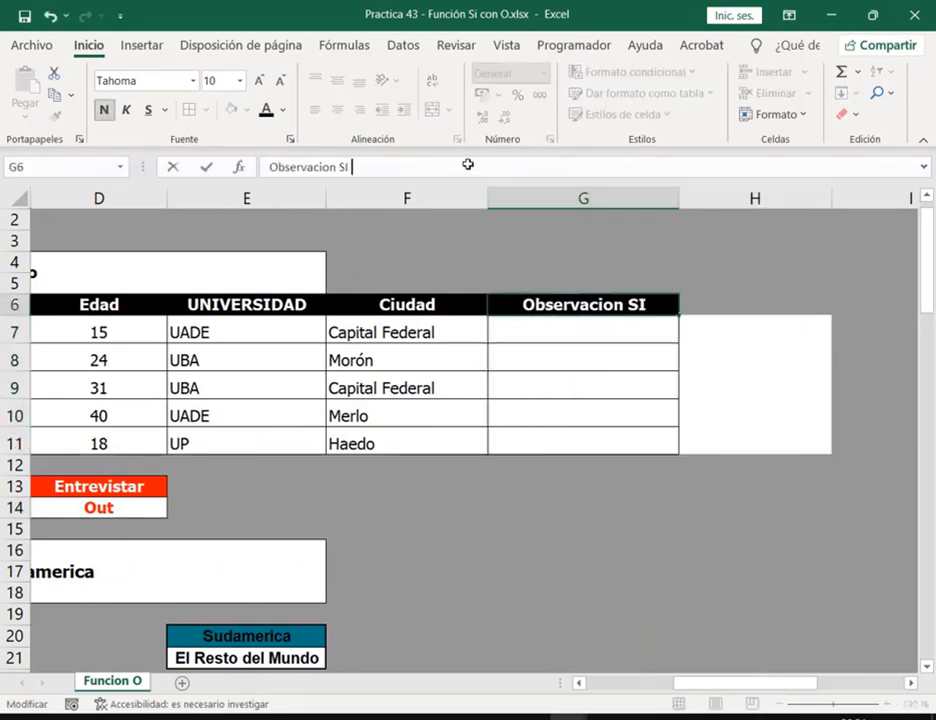
key("BackSpace")
key("BackSpace")
key("BackSpace")
key("BackSpace")
type("con O")
key("Tab")
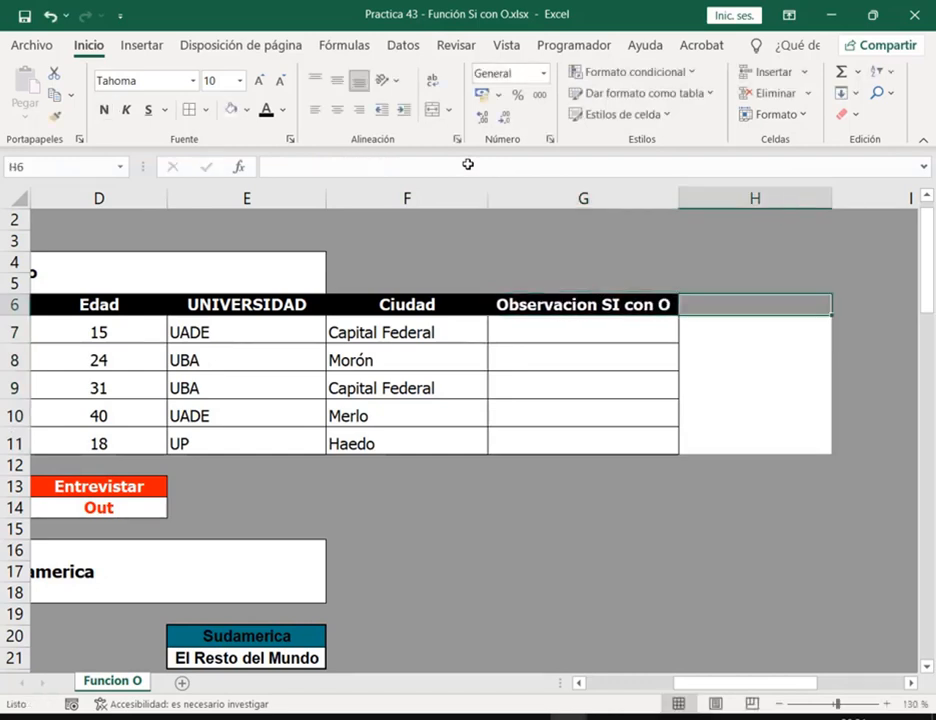
- Enter a second observation header in H6, beginning with "Observación SI compl"
type("S")
key("BackSpace")
type("O")
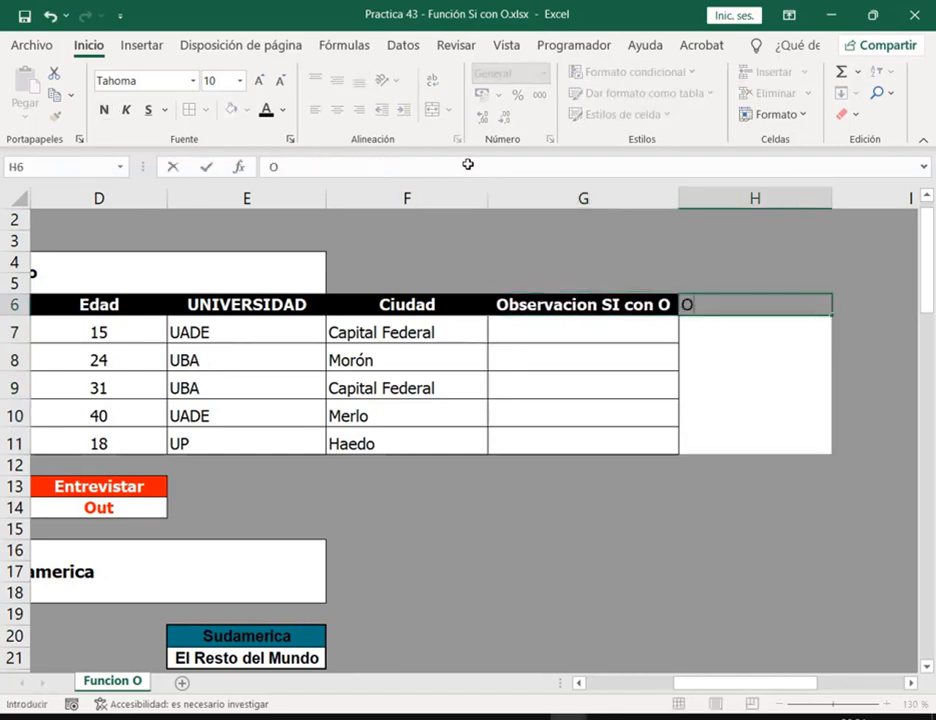
type("bserva")
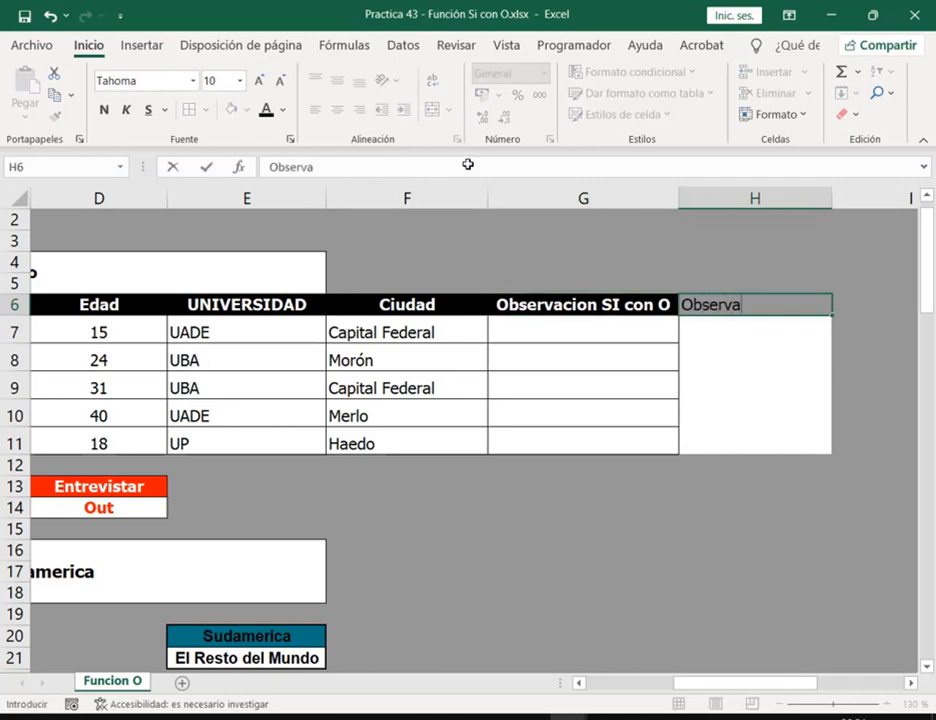
type("ción SI")
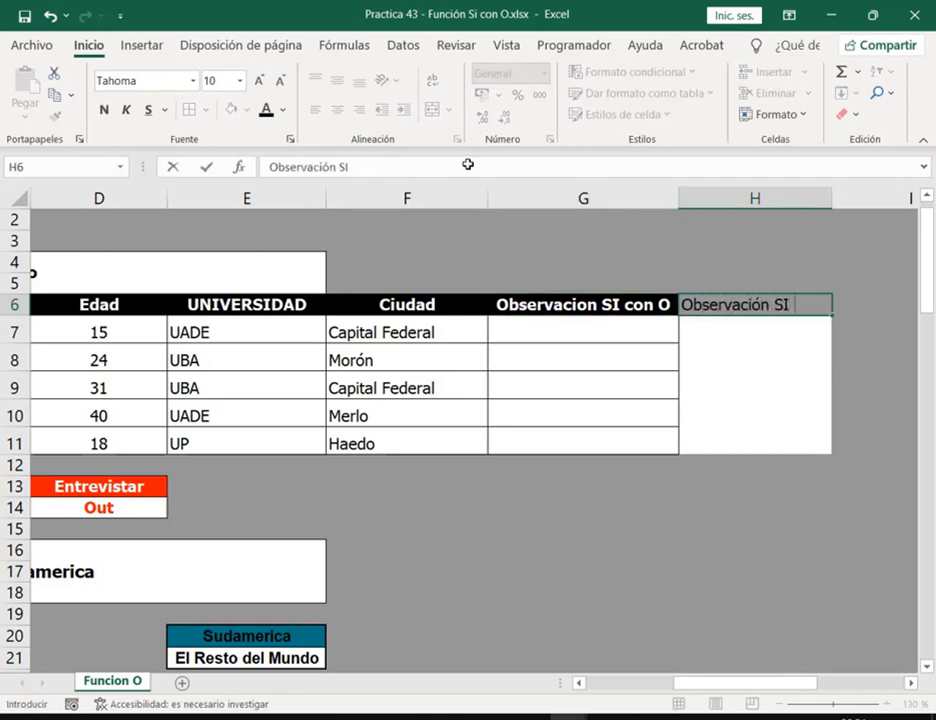
type(" compl")
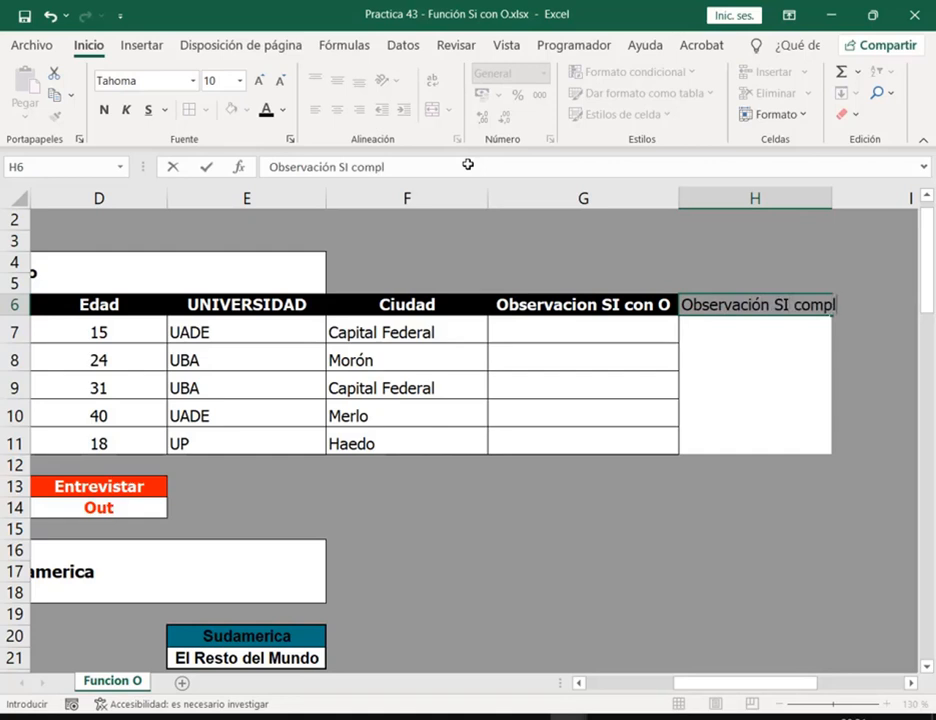
- Finish the H6 heading as "Observación SI compleja" and copy the header formatting from G6 onto it
type("eja")
key("Return")
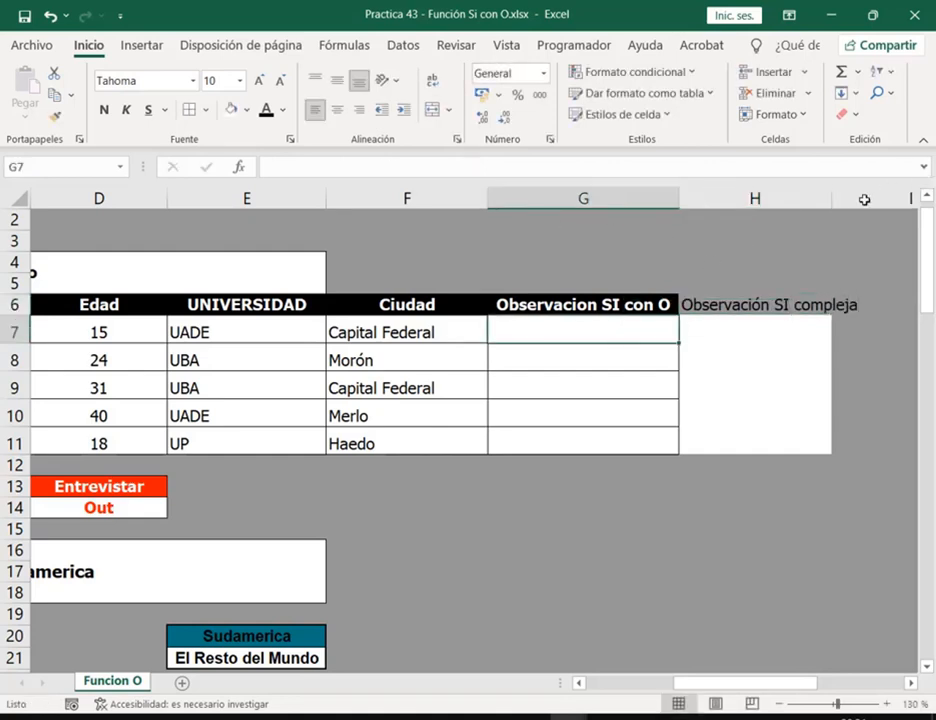
left_click(637, 303)
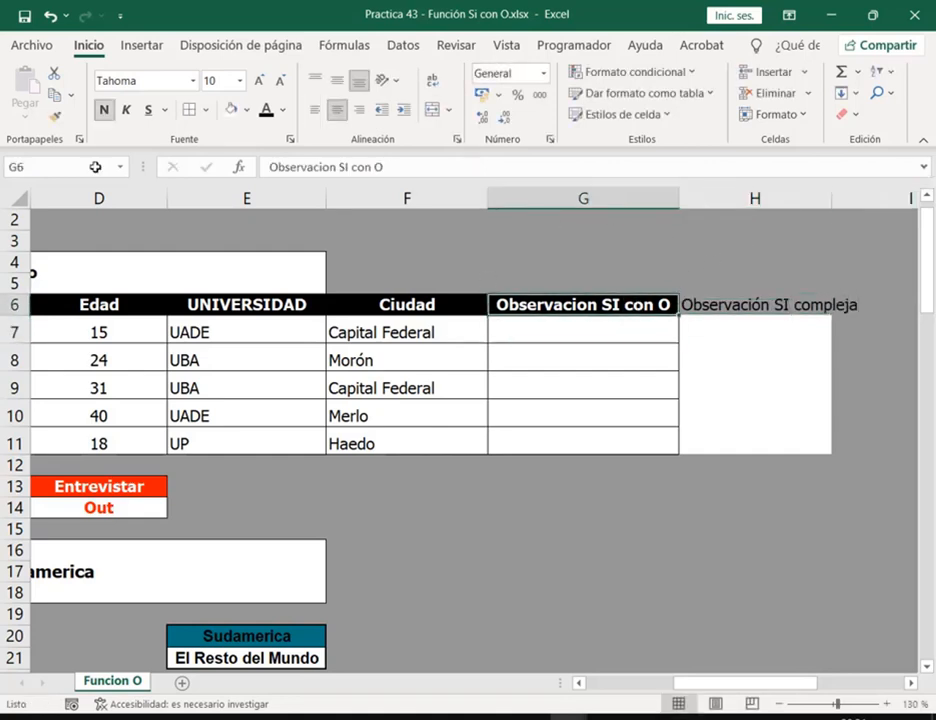
left_click(53, 116)
left_click(773, 305)
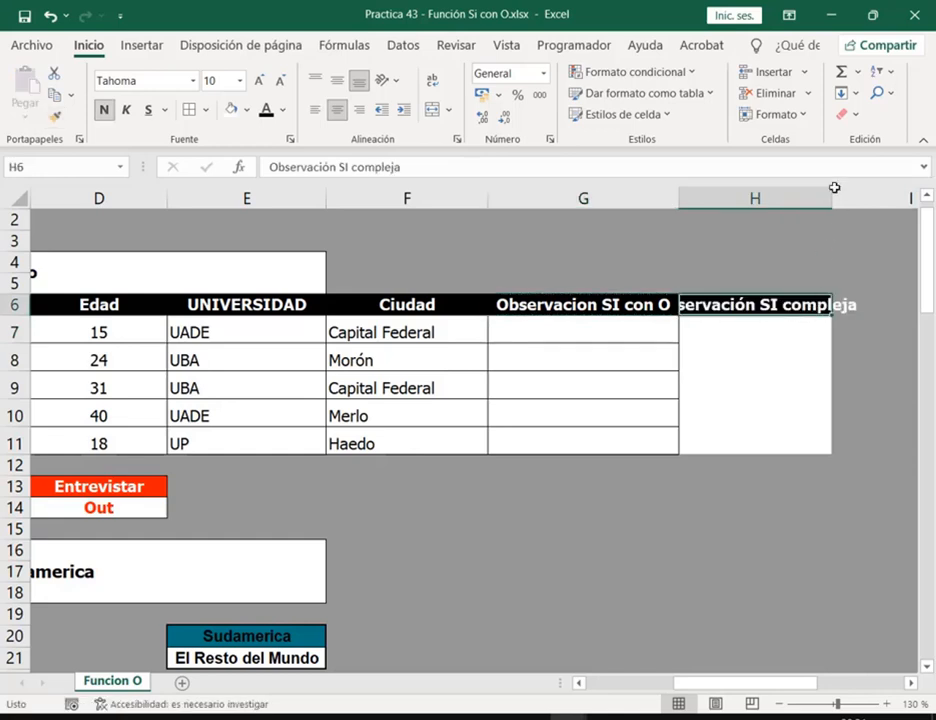
- Add borders to the new column's cells H6:H11 and widen column H to fit its heading
left_click_drag(831, 197, 872, 198)
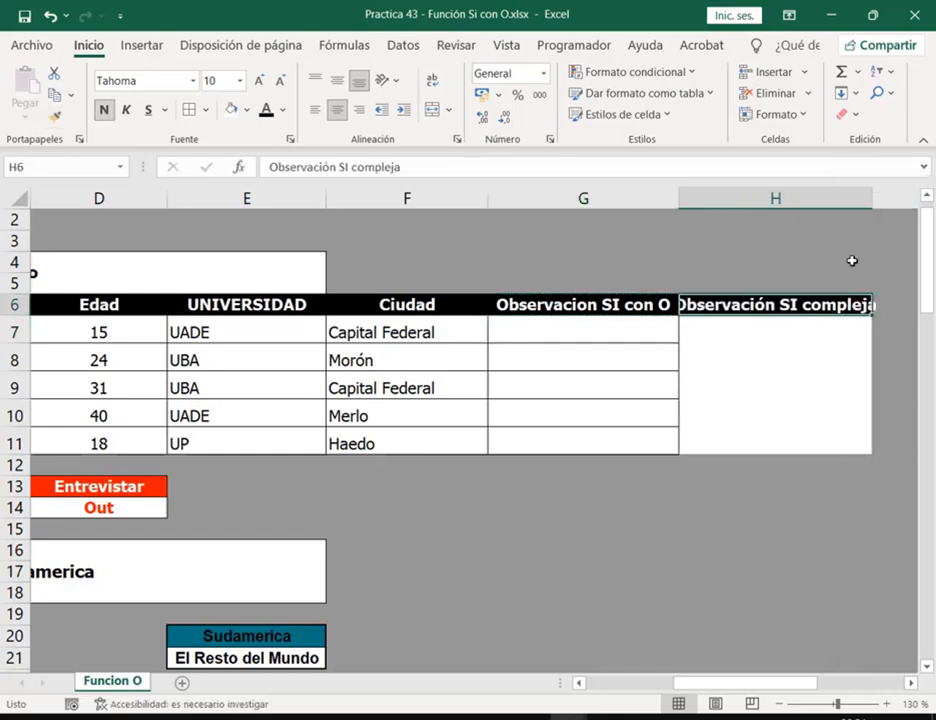
left_click_drag(842, 330, 842, 443)
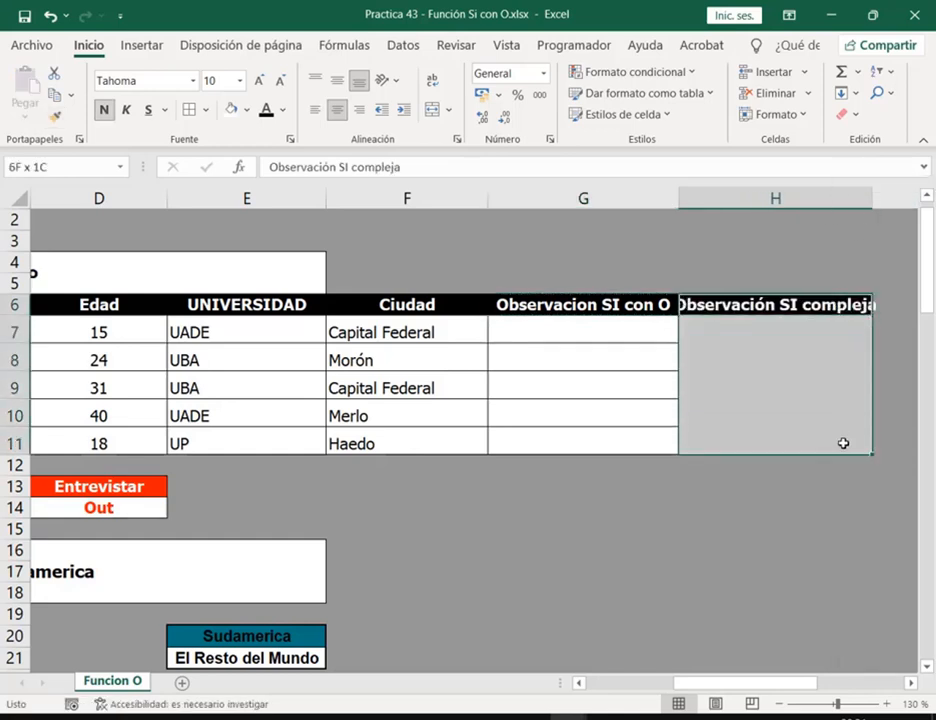
left_click(189, 109)
left_click_drag(873, 200, 898, 204)
- Start an SI formula in G7 with a nested O function whose first condition is C7="F"
left_click(633, 352)
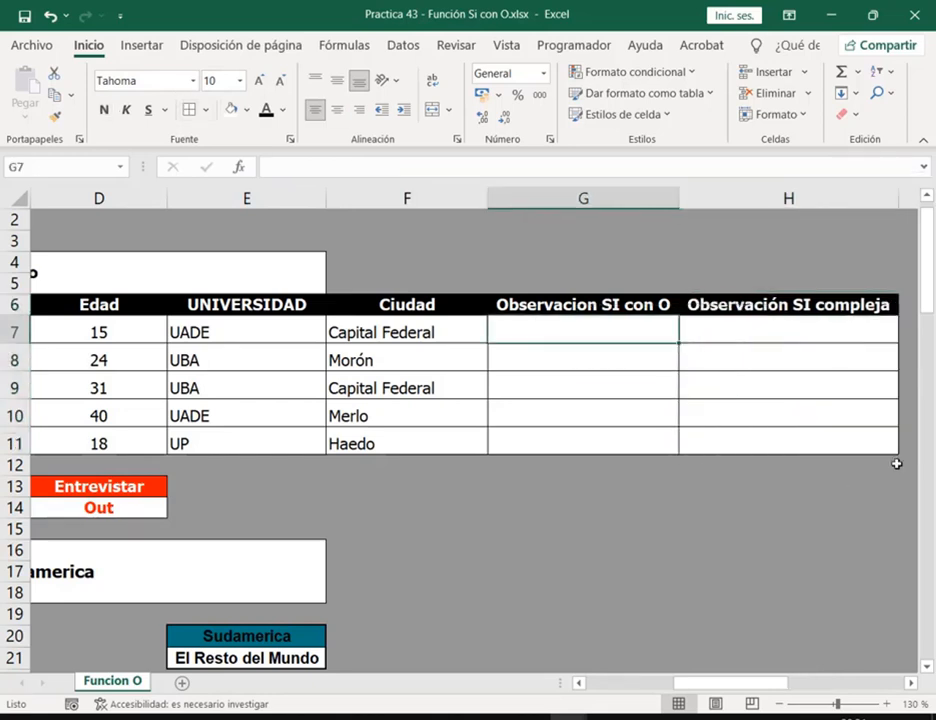
type("=")
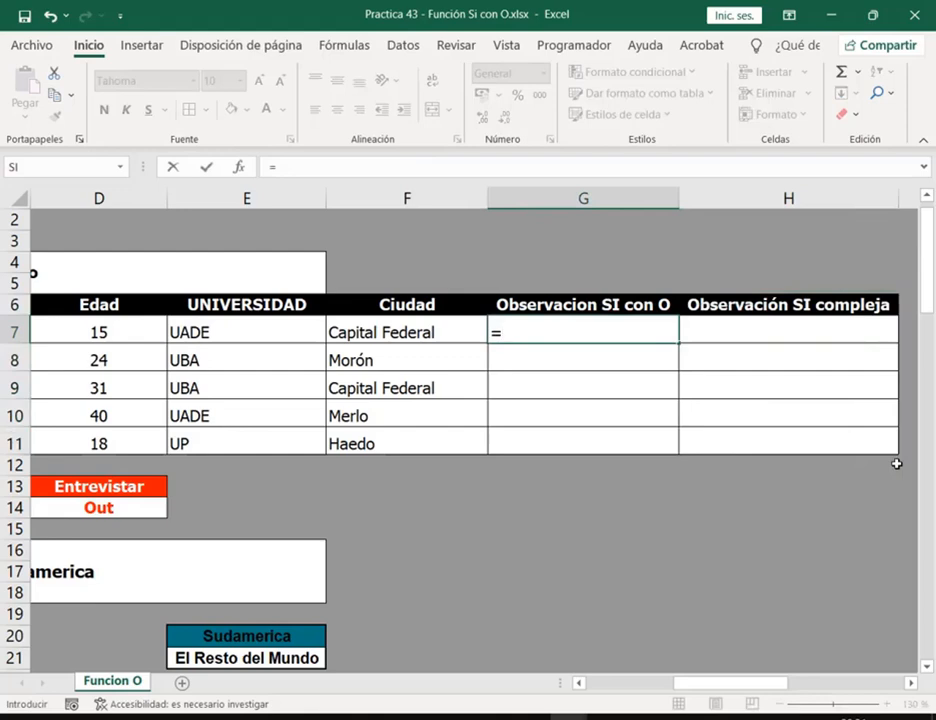
type("SI(")
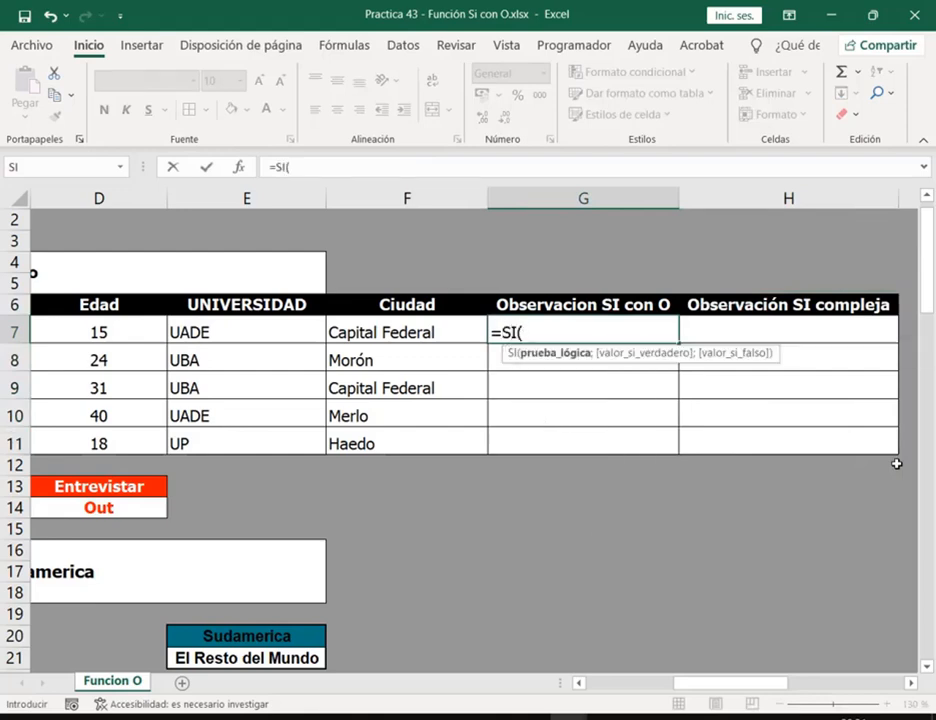
type("O(")
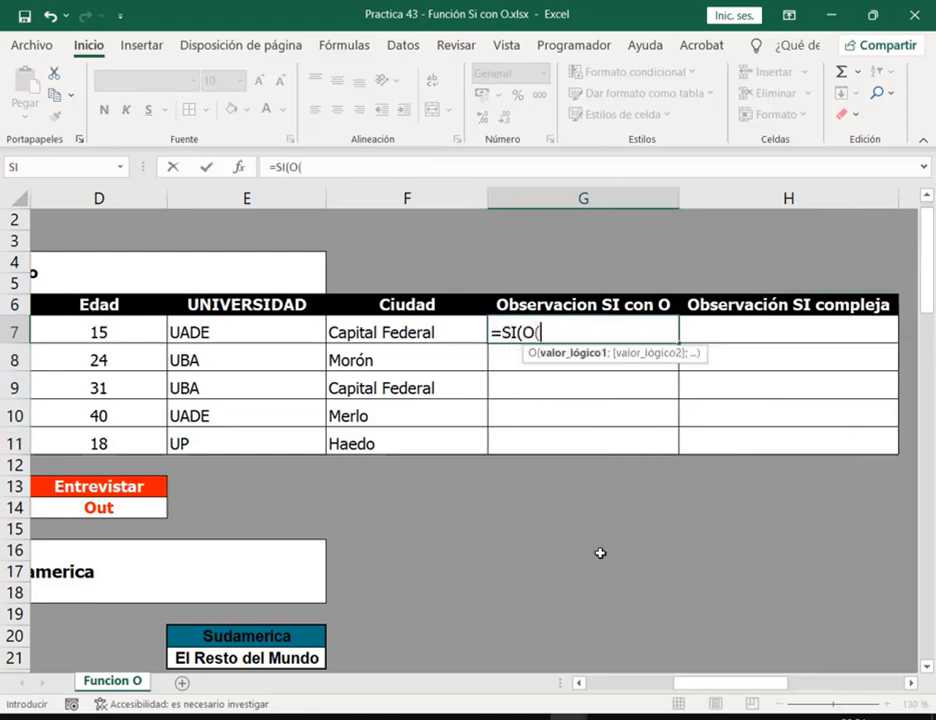
left_click_drag(776, 683, 748, 681)
left_click(36, 342)
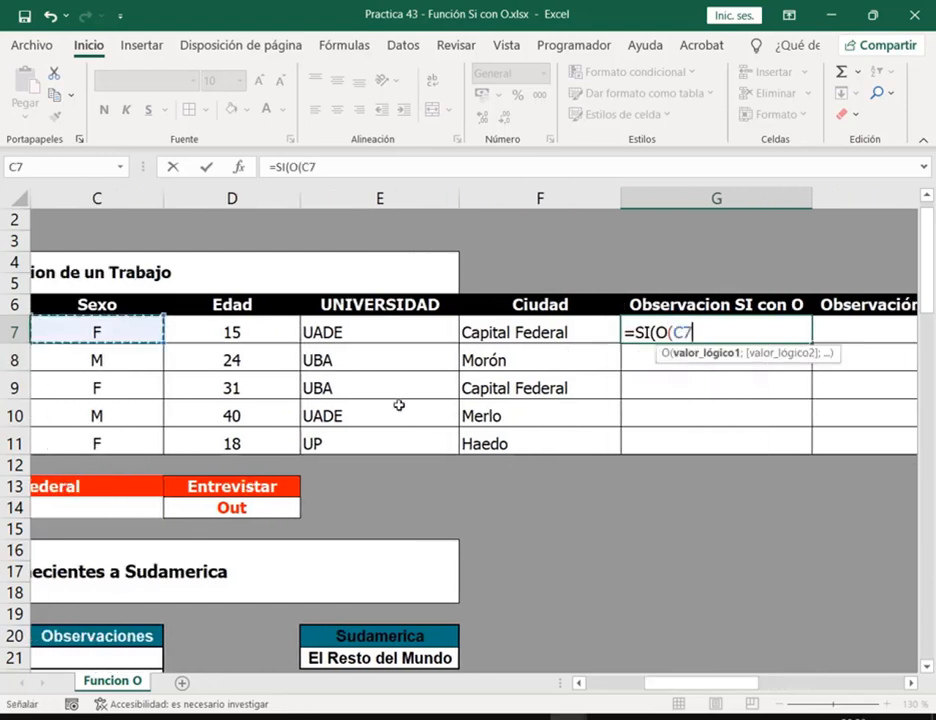
type("=\"")
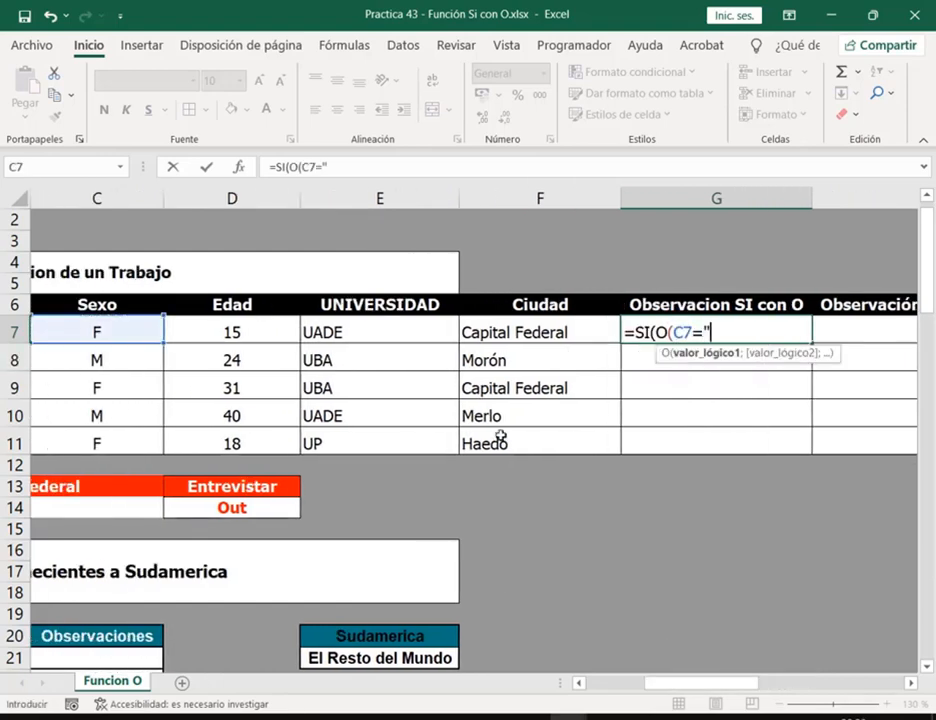
type("F\";")
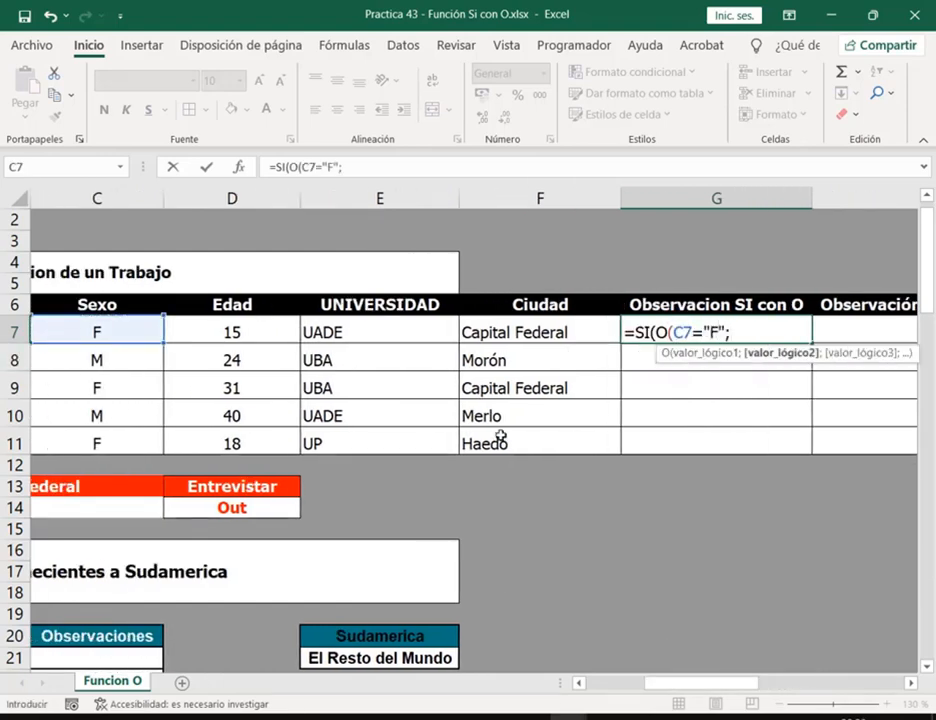
- Add the age condition D7<=30 as the O function's second argument, with 30 as an unquoted number
left_click(274, 333)
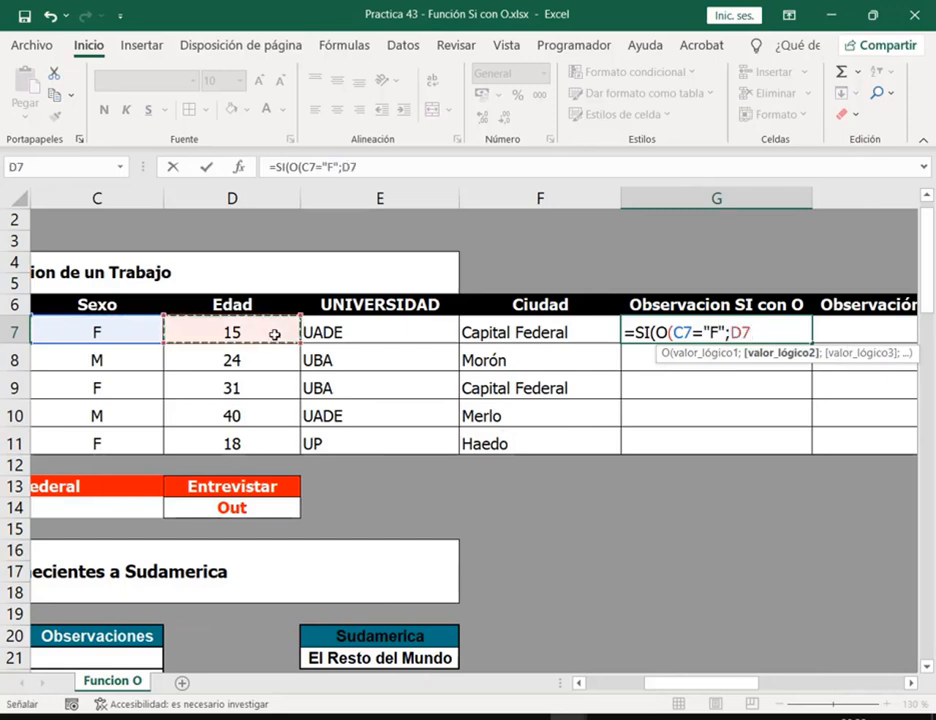
type("<=\"")
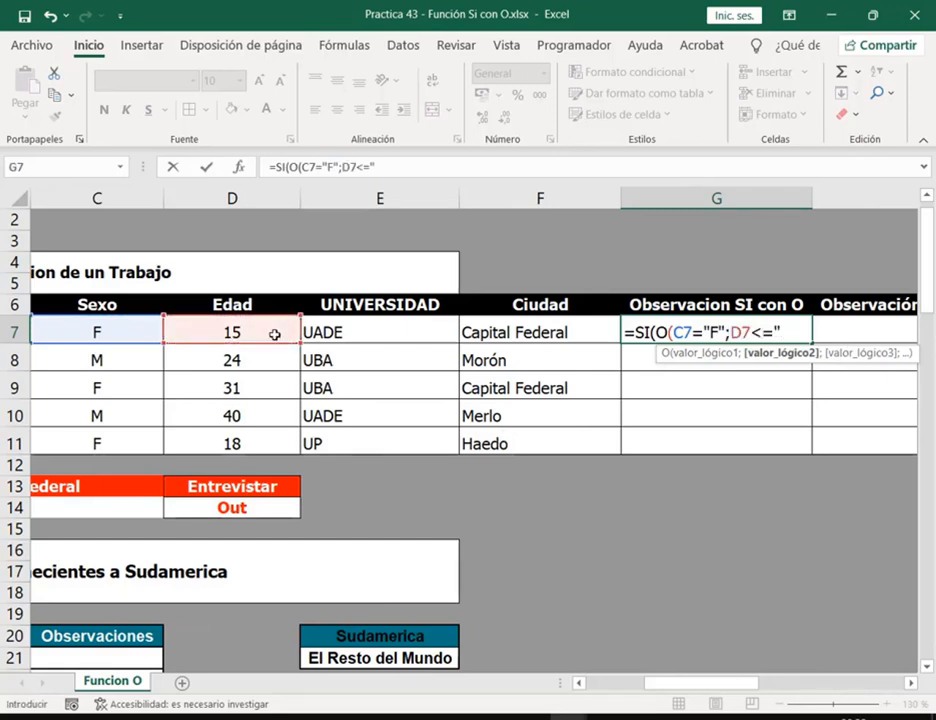
type("30")
key("BackSpace")
key("BackSpace")
key("BackSpace")
type("30;")
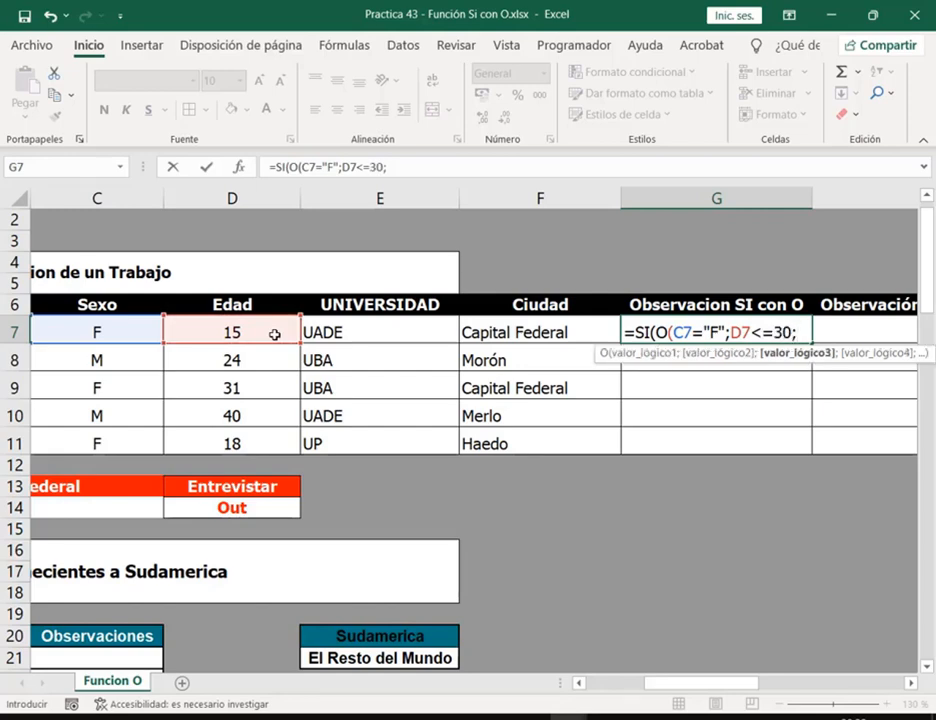
- Add the conditions E7="UBA" and F7="Capital Federal" to the O function and close its parenthesis
left_click(314, 334)
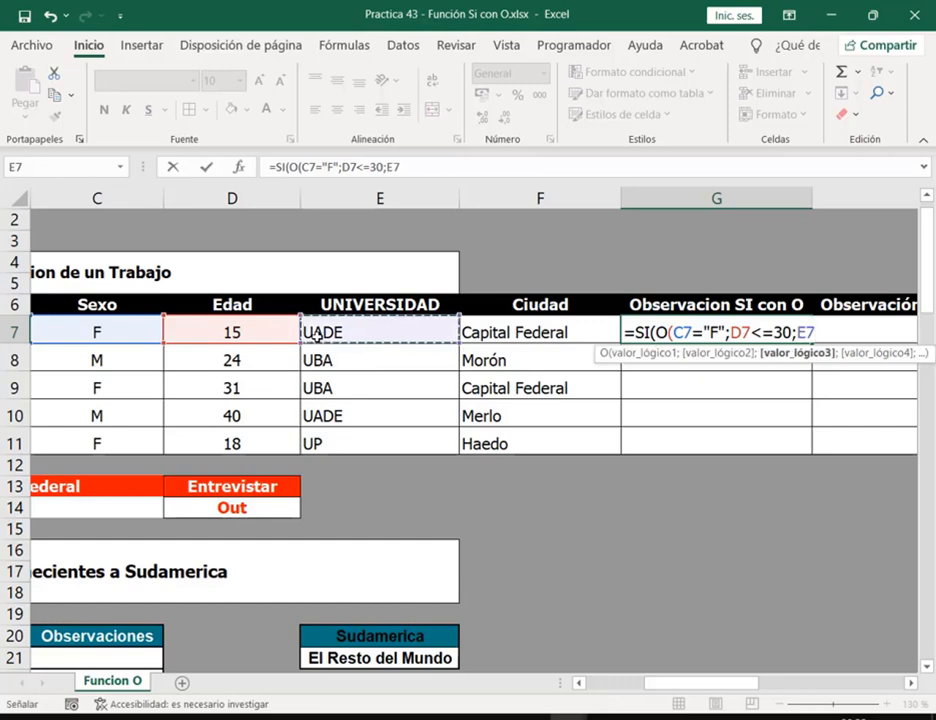
type("=\"UBA")
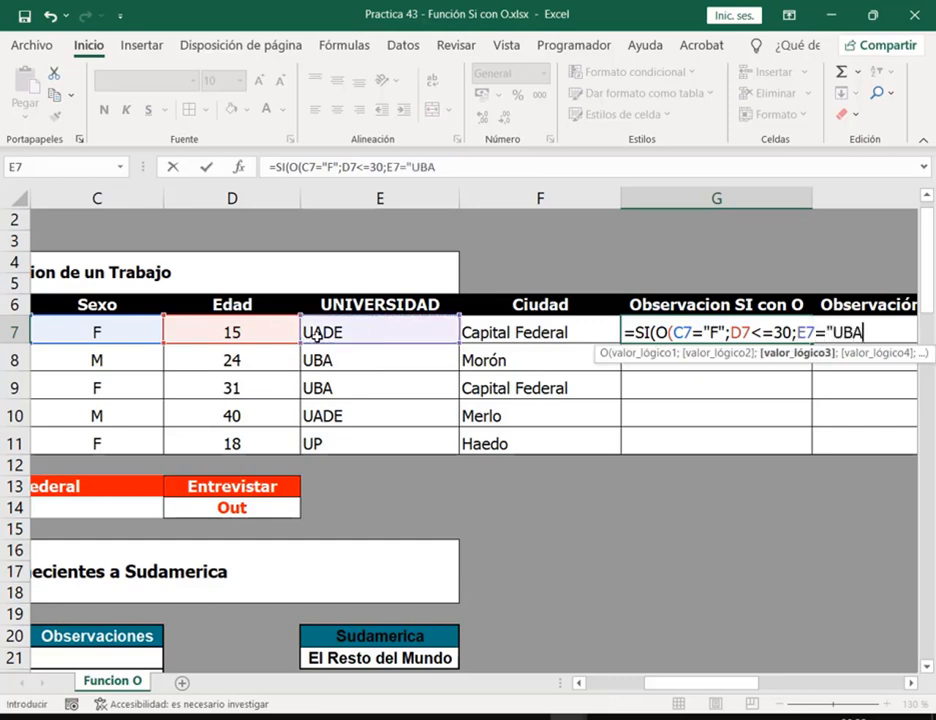
type("\";")
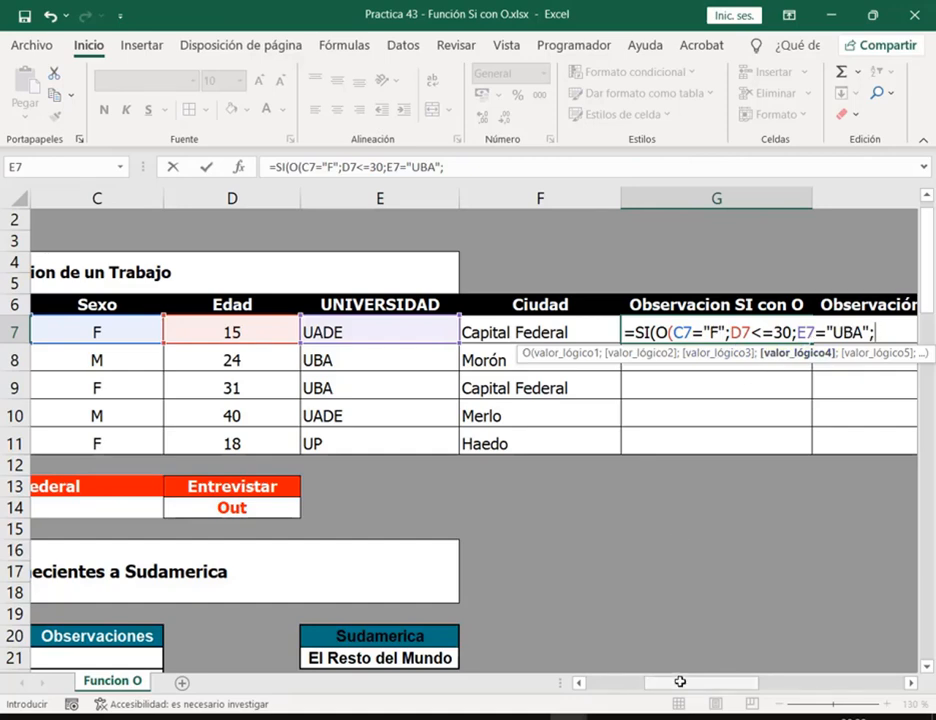
left_click_drag(680, 682, 710, 675)
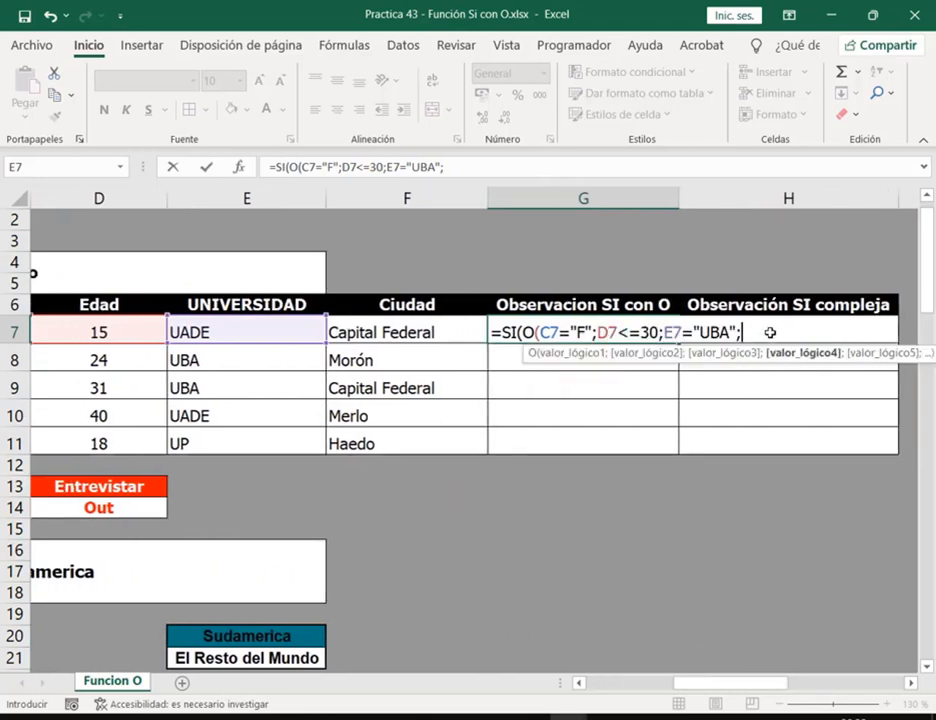
left_click(427, 332)
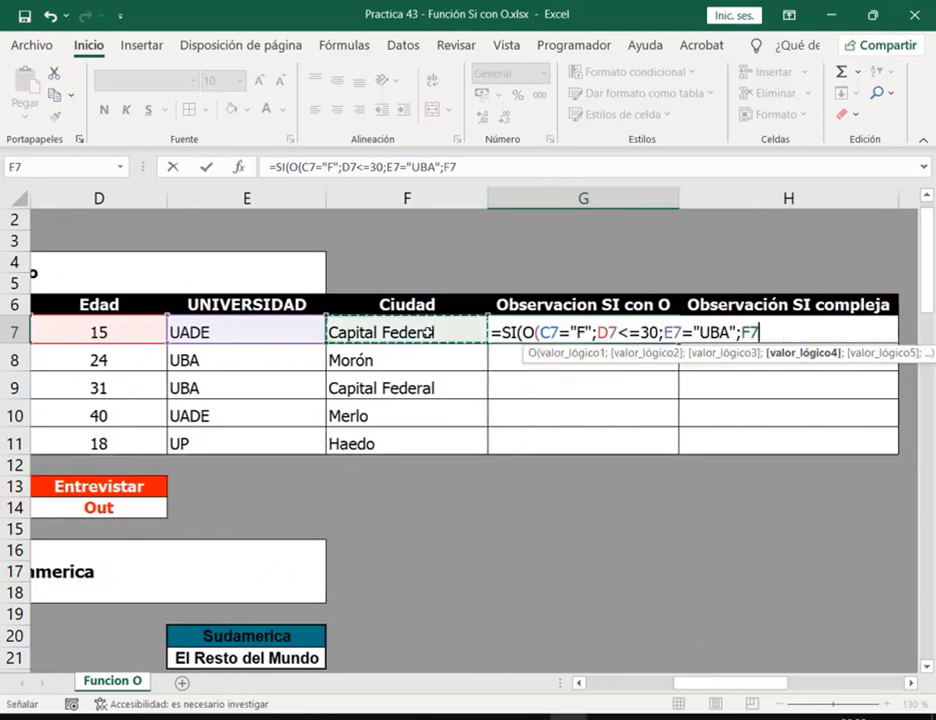
type("=\"")
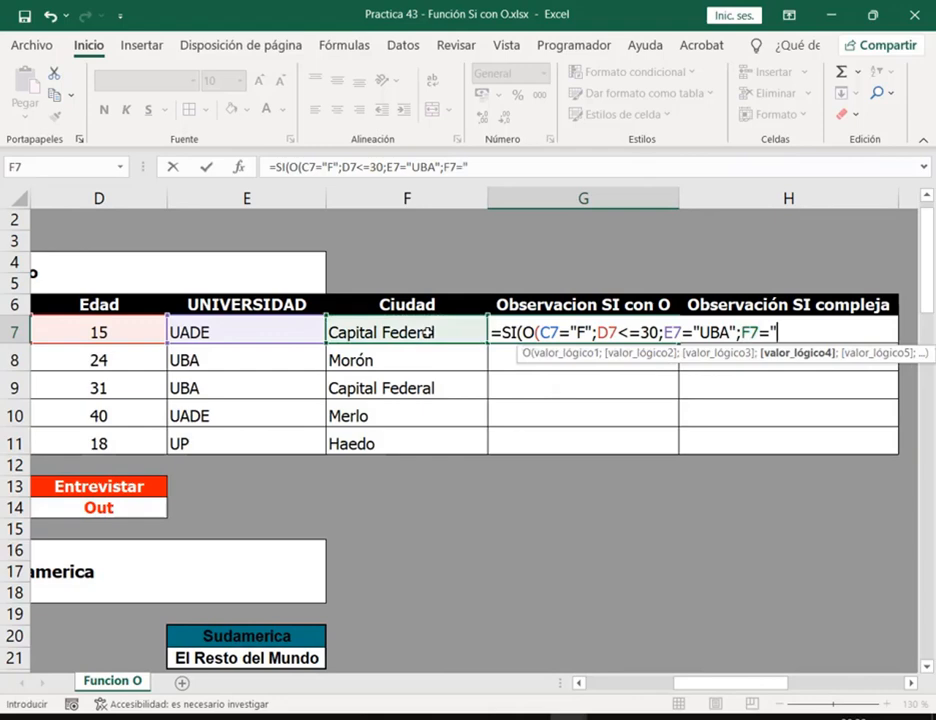
type("Capital F")
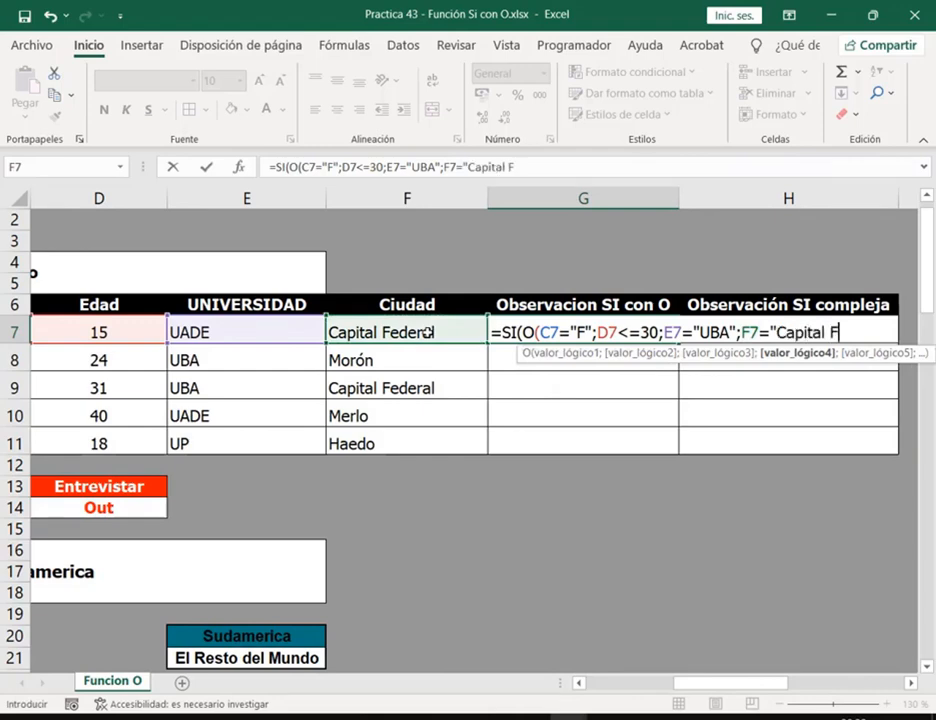
type("ederal\"")
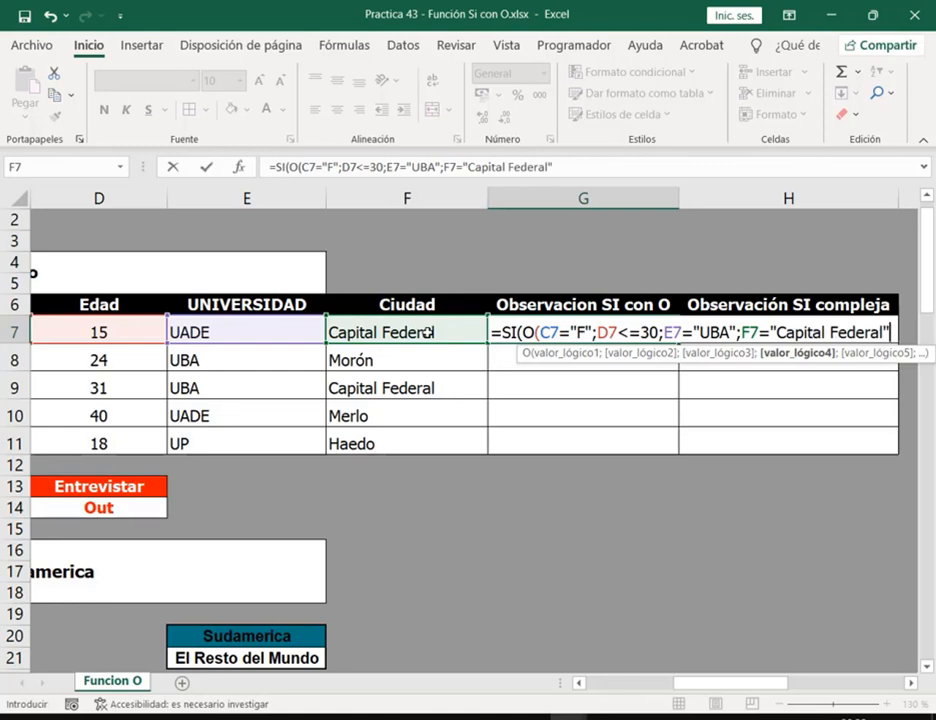
type(")")
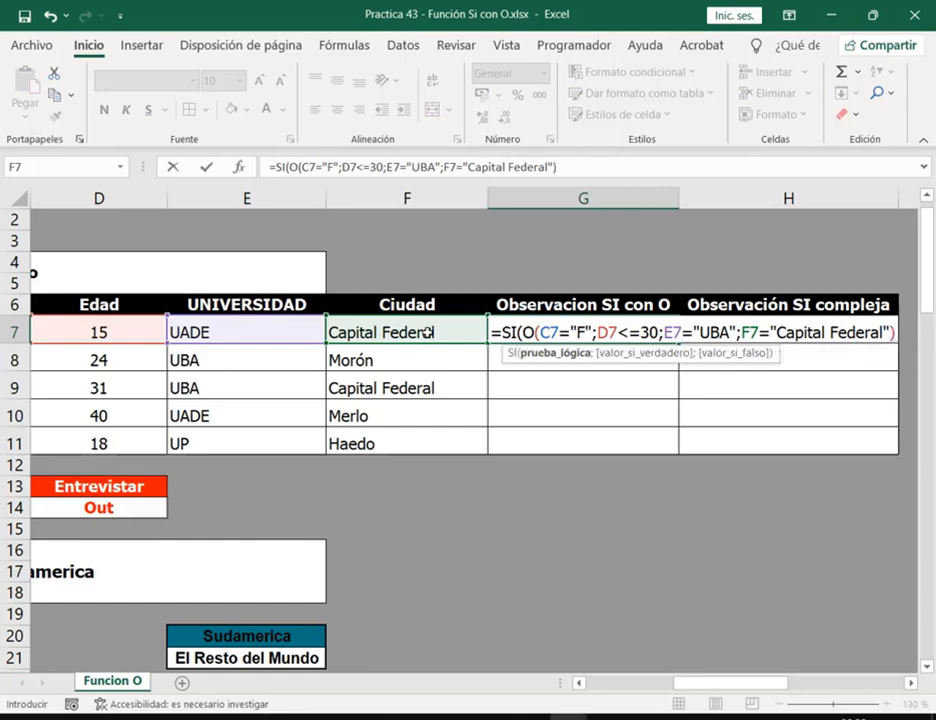
- Complete the SI formula in G7 with "Entrevistar" as the true value and "Out" as the false value
type(";\"")
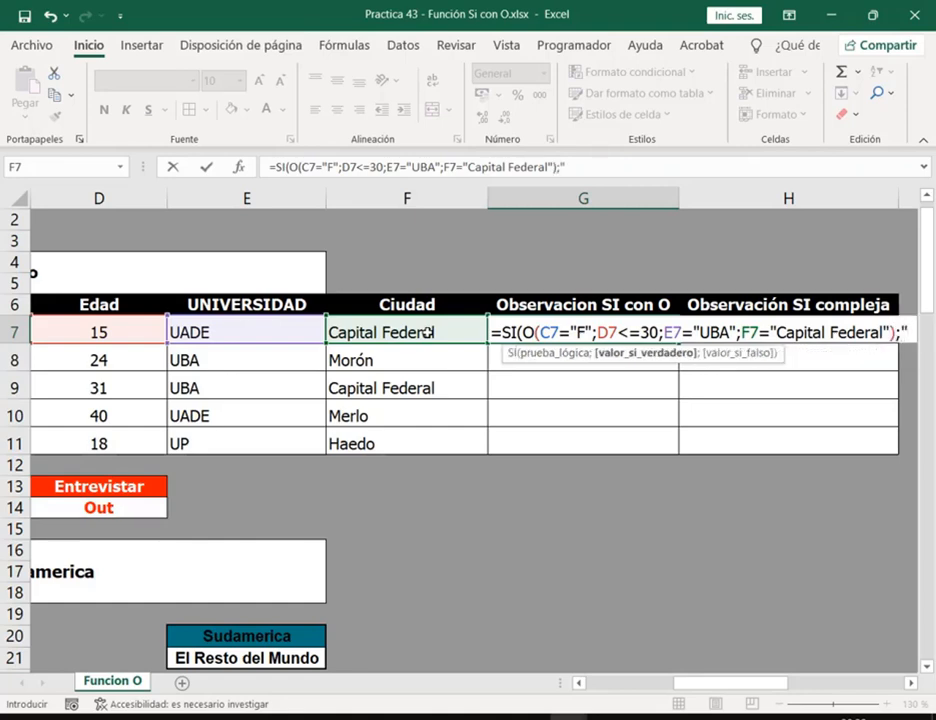
type("Entrevistar")
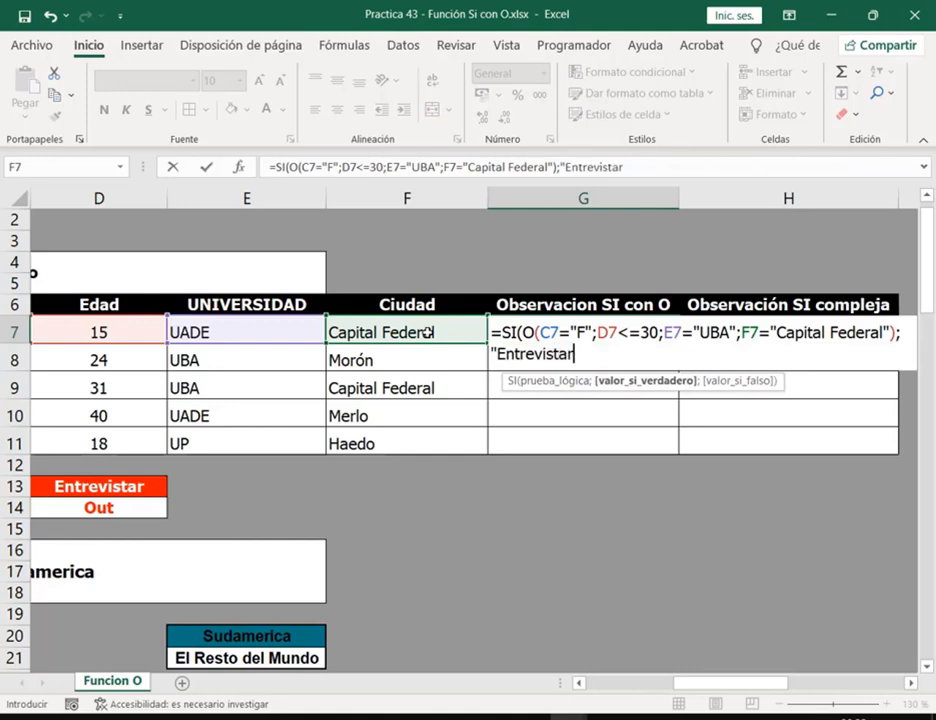
type("\";O")
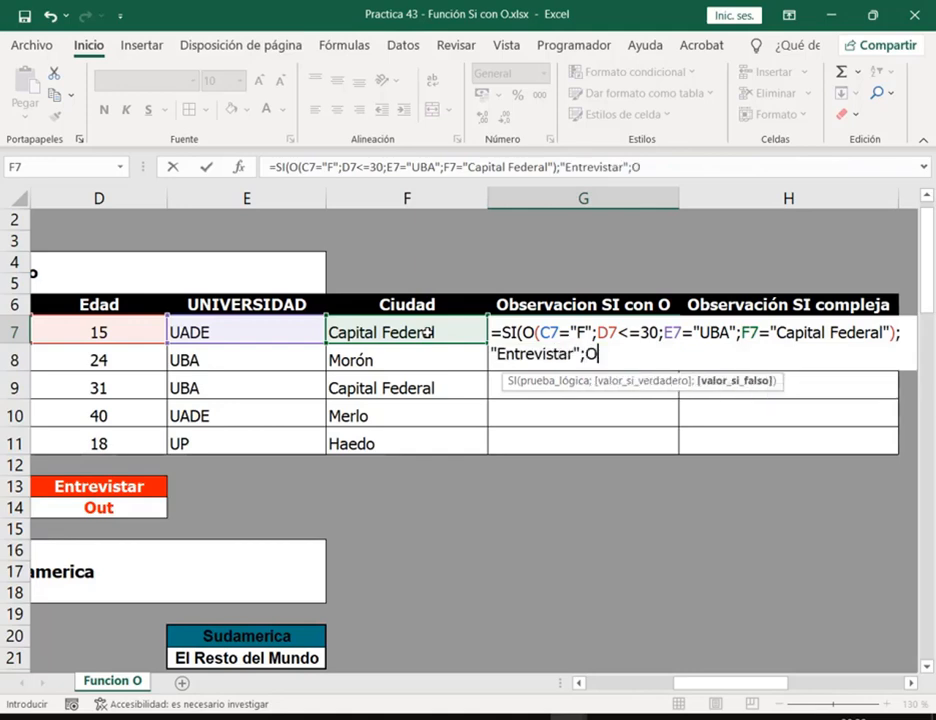
key("BackSpace")
type("\"Out\")")
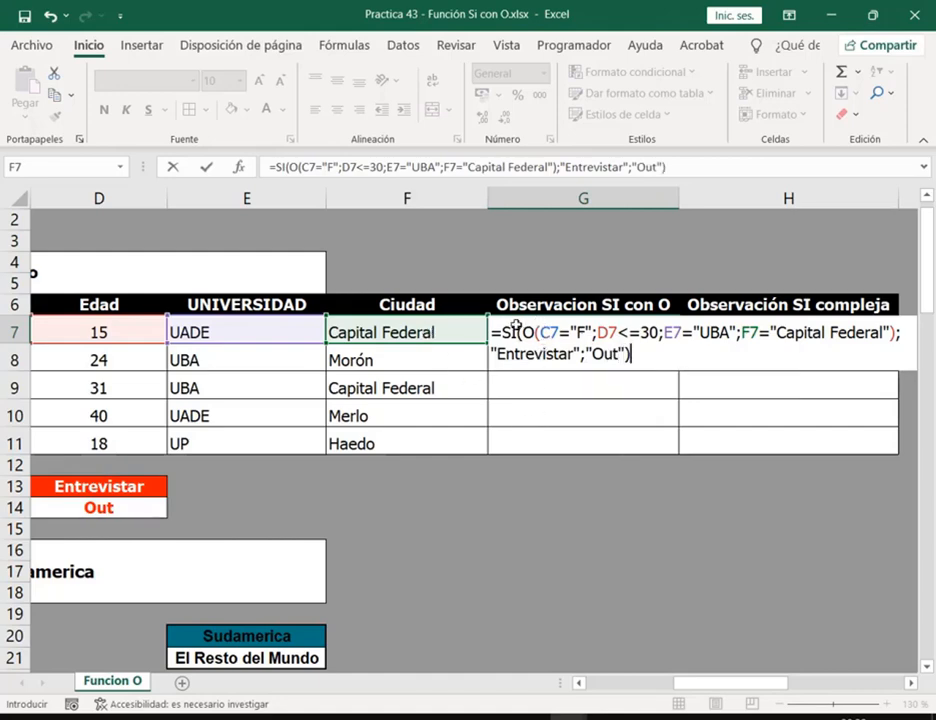
left_click_drag(523, 320, 543, 342)
left_click_drag(886, 319, 895, 342)
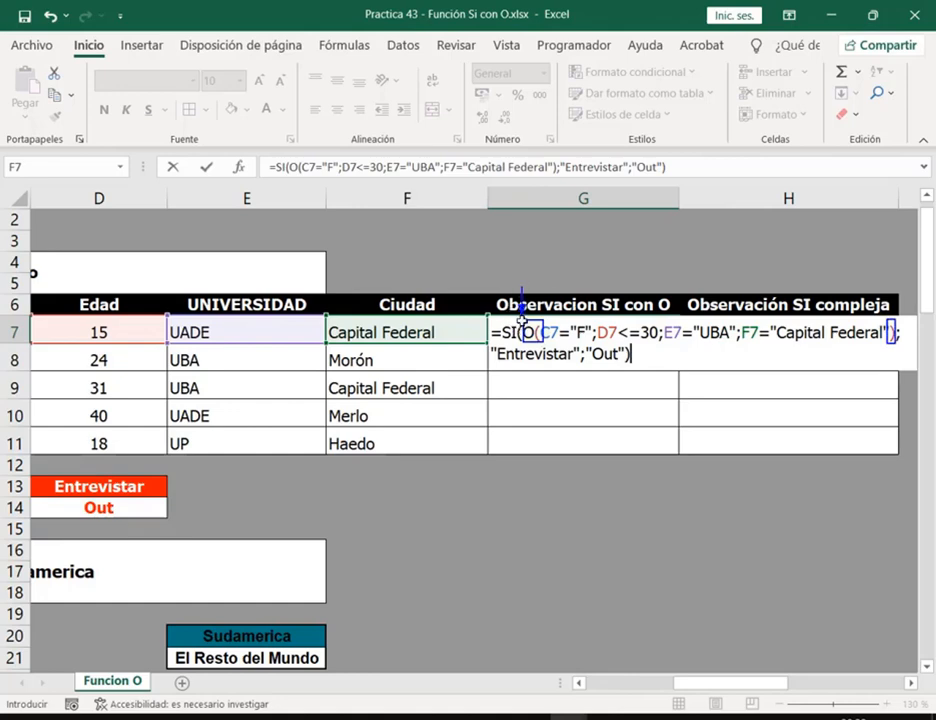
left_click_drag(626, 390, 629, 362)
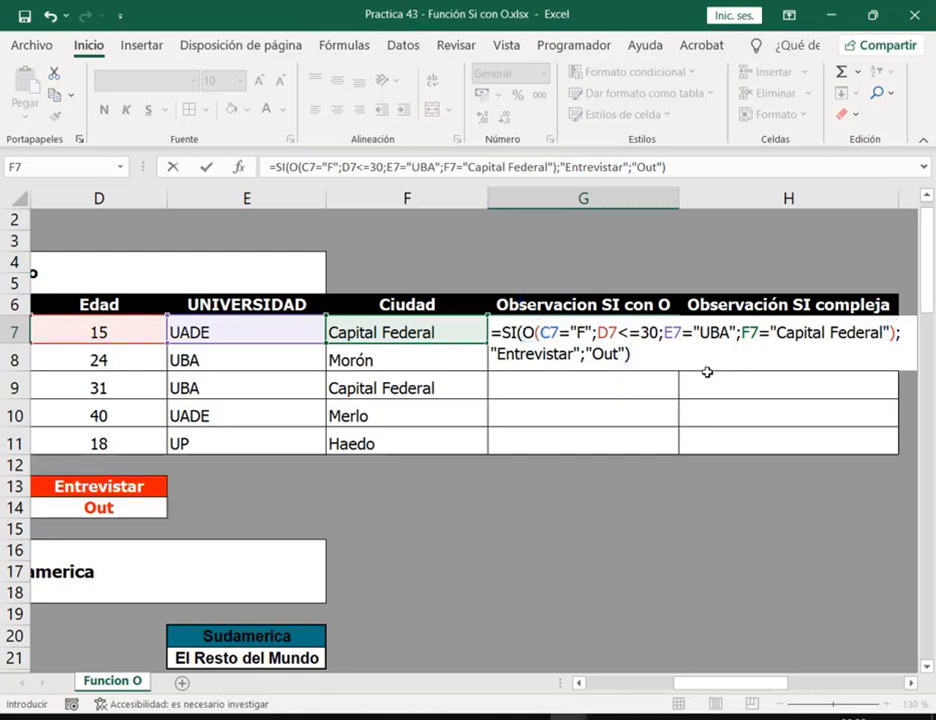
key("Return")
- Fill the G7 formula down through G11
left_click(655, 339)
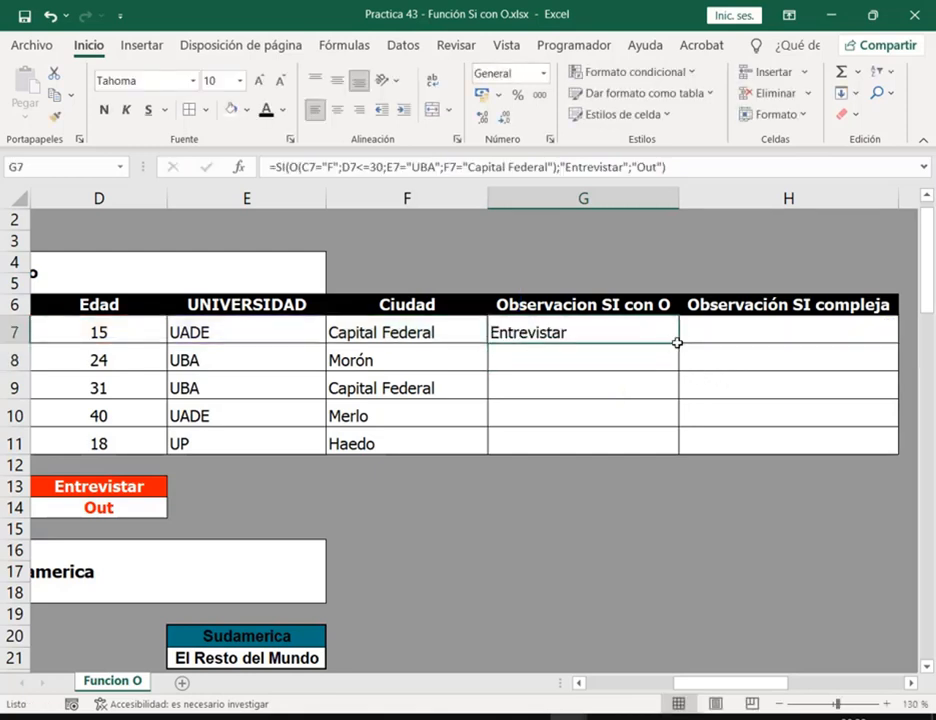
left_click_drag(677, 342, 673, 440)
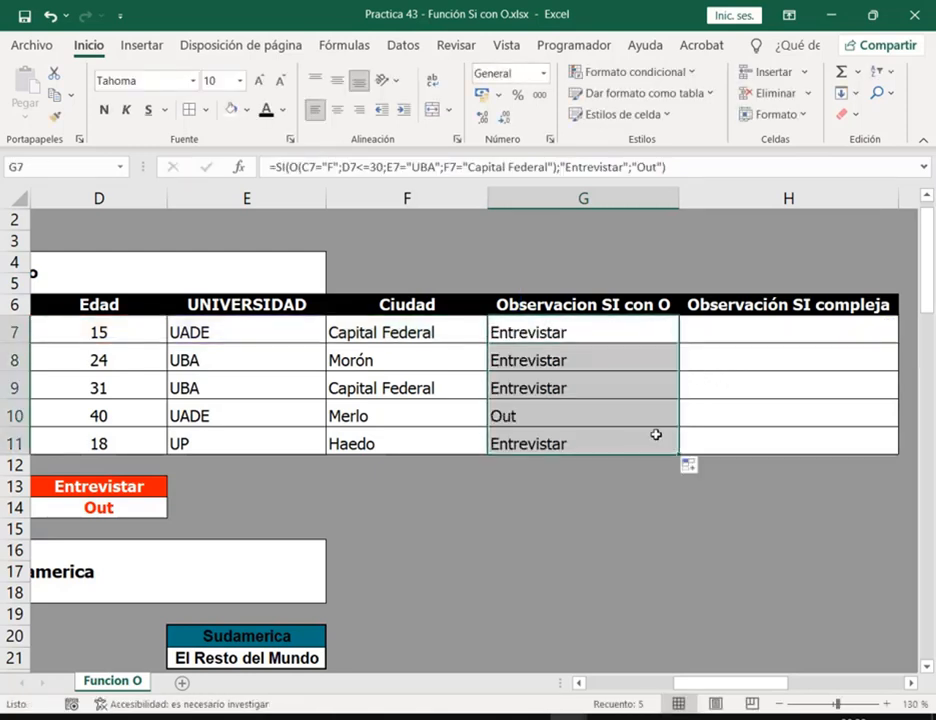
left_click(596, 405)
- Review the SI with O formulas in G7, G8 and G9 against each candidate's sex, age, university and city
left_click(575, 333)
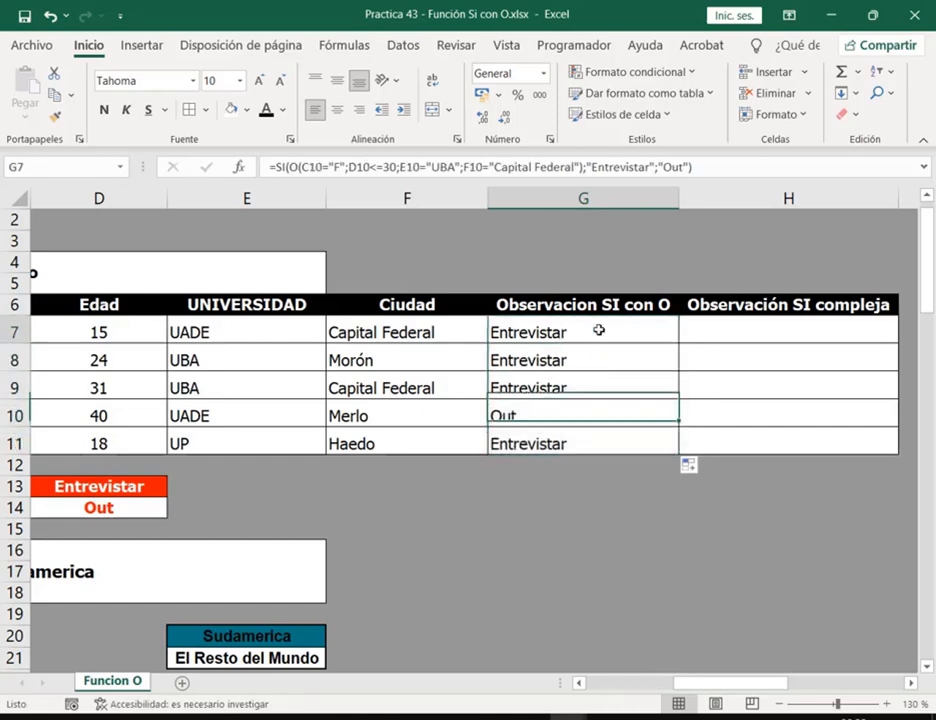
left_click_drag(750, 679, 718, 679)
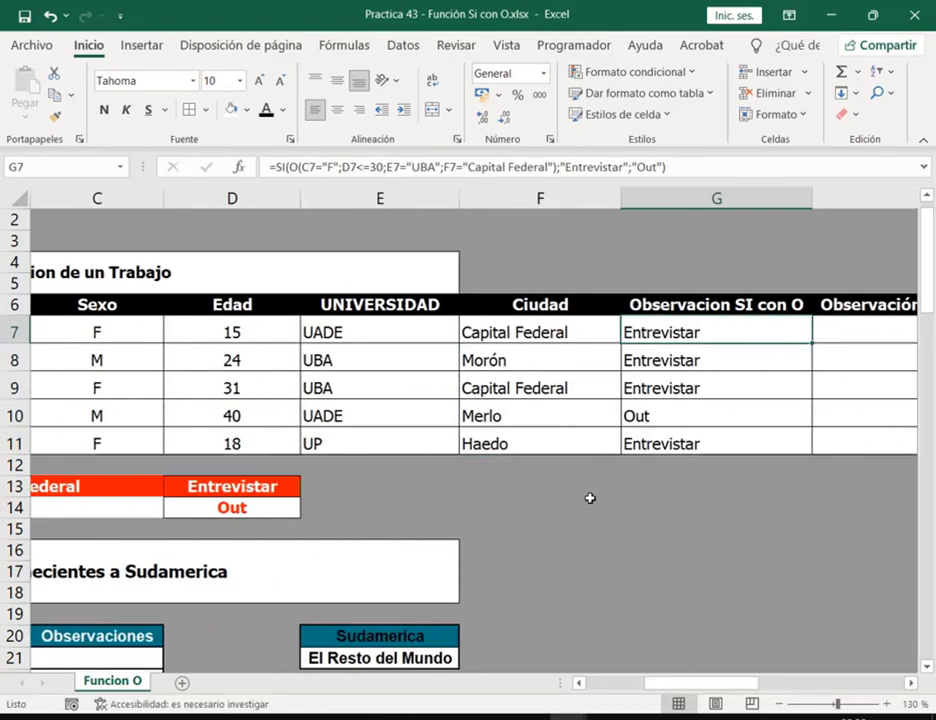
double_click(641, 331)
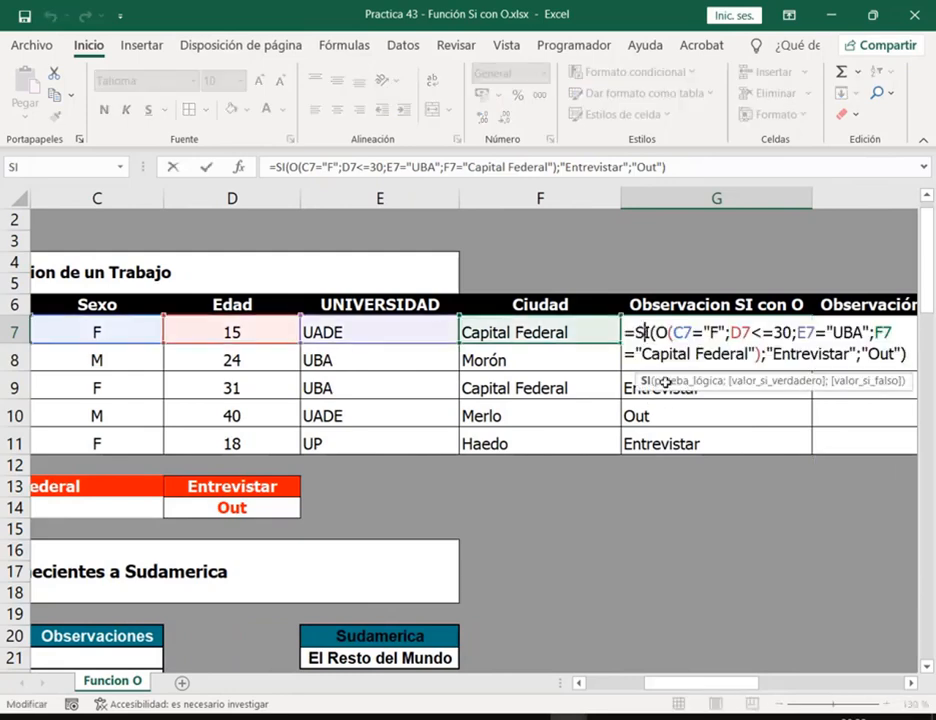
left_click(715, 333)
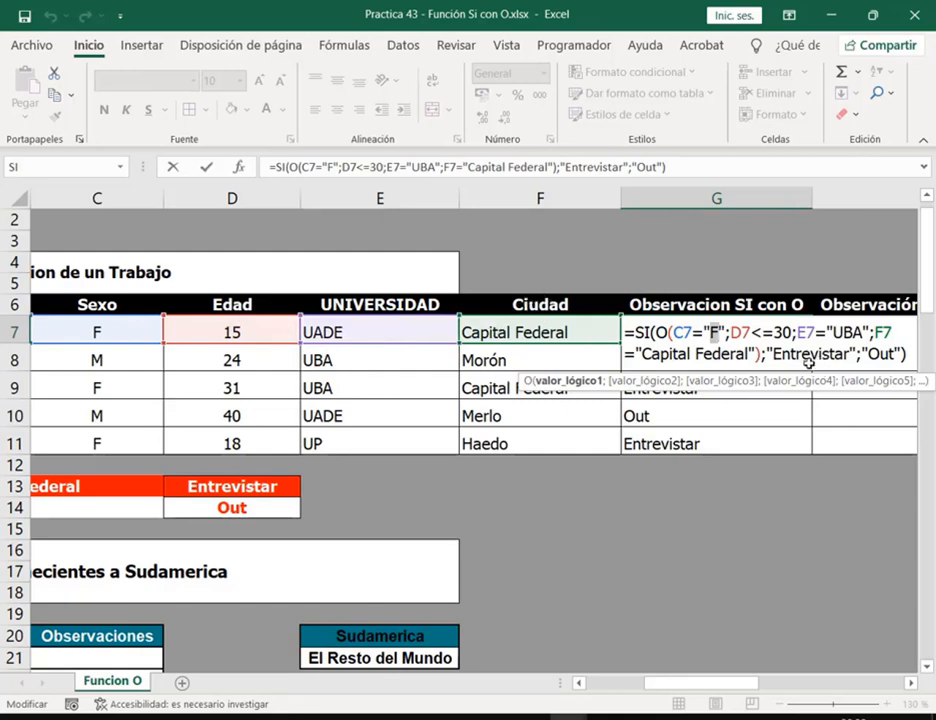
key("ctrl+Return")
left_click(711, 354)
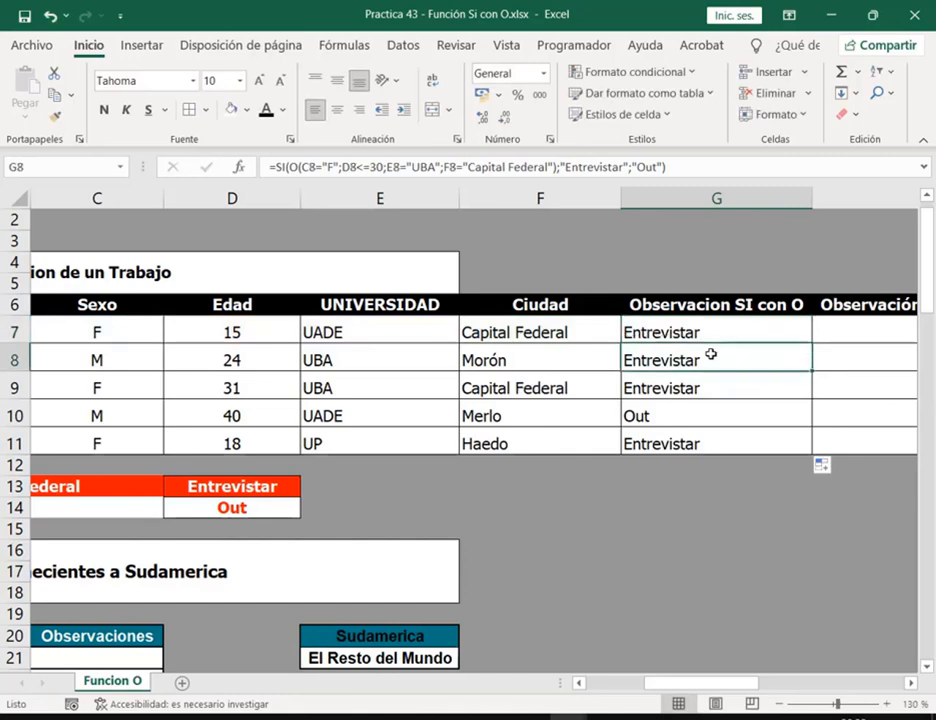
double_click(711, 356)
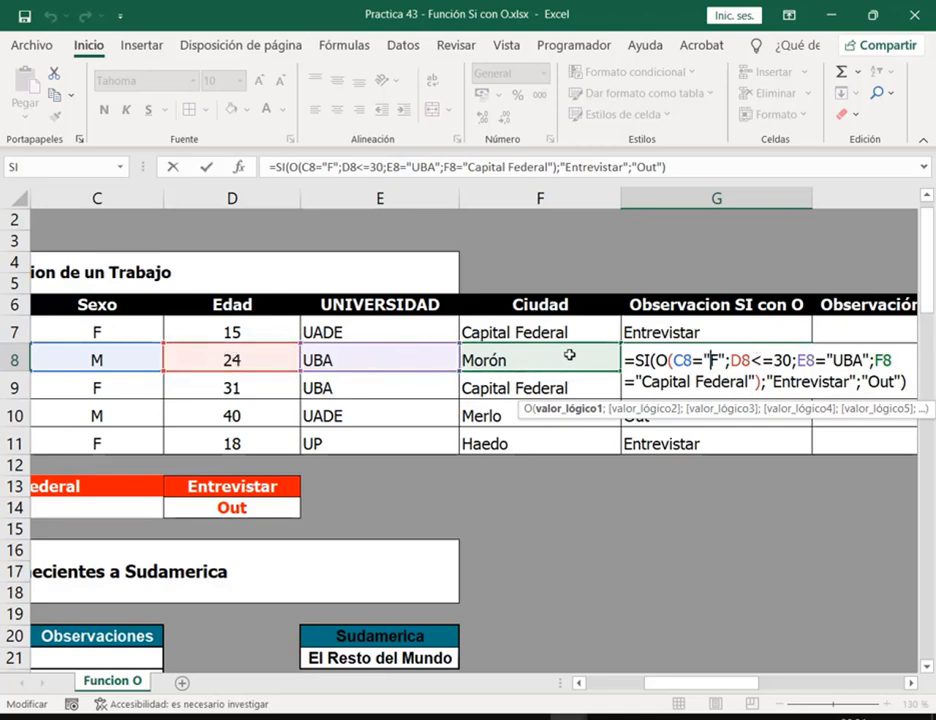
key("Return")
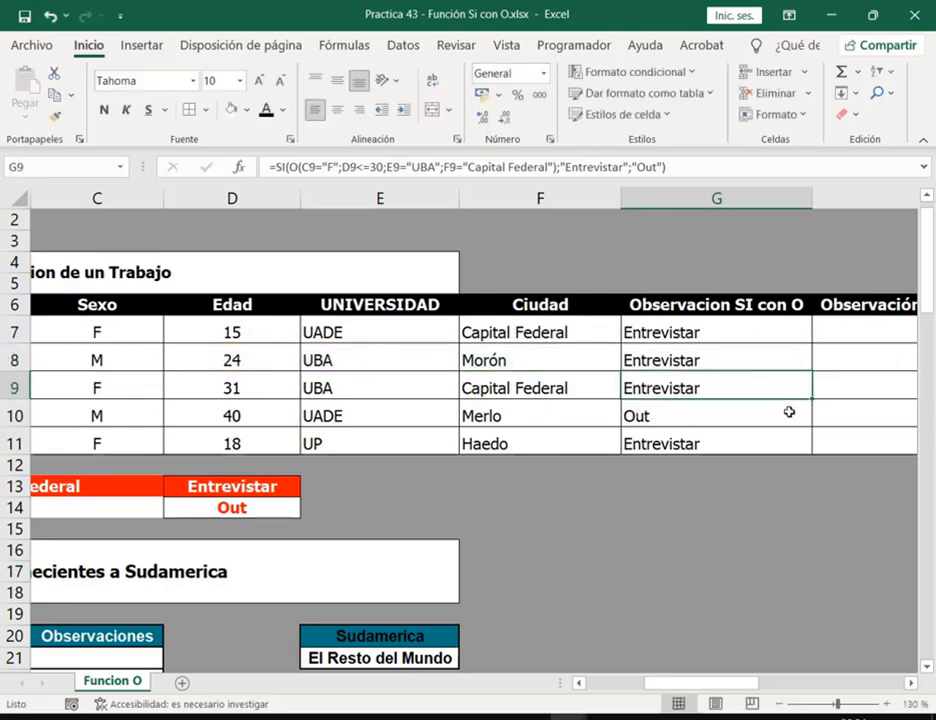
double_click(695, 389)
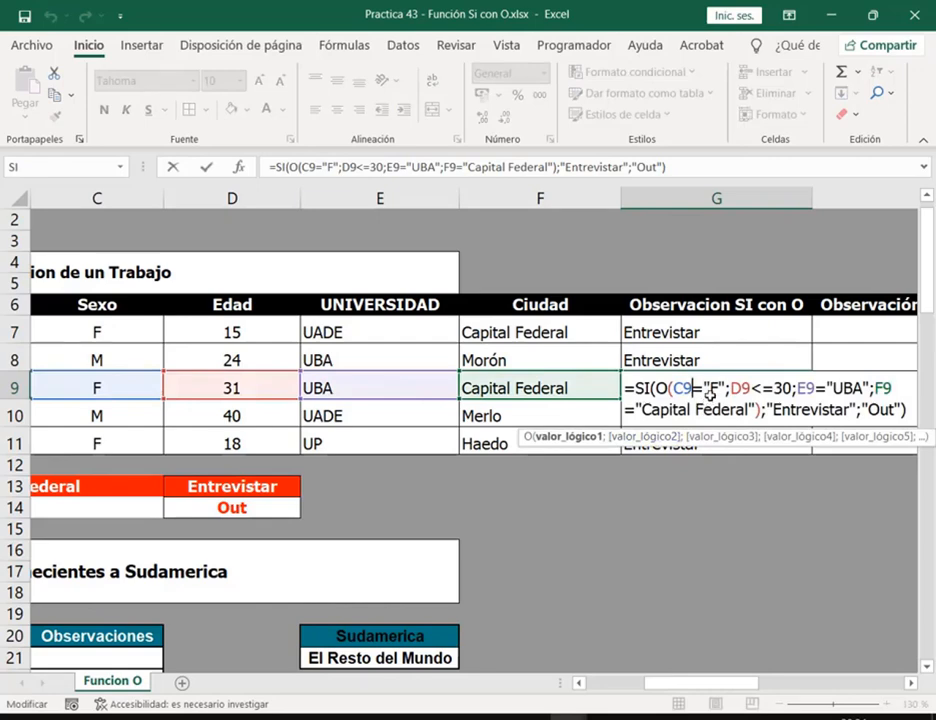
key("Return")
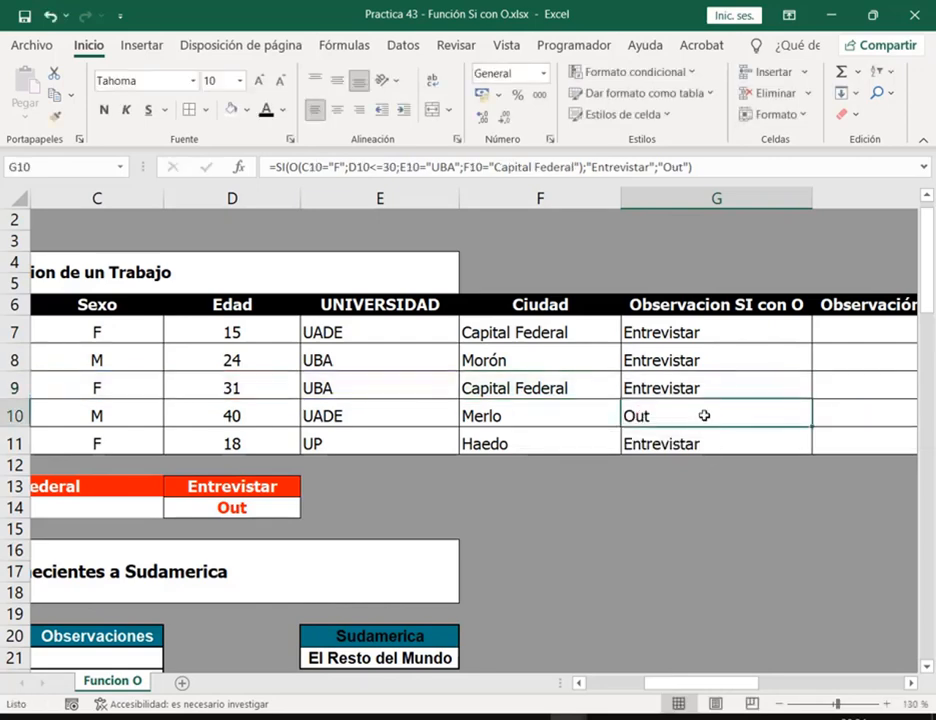
- Check the four O conditions and the false value in the G10 formula against the candidate data in row 10
double_click(704, 415)
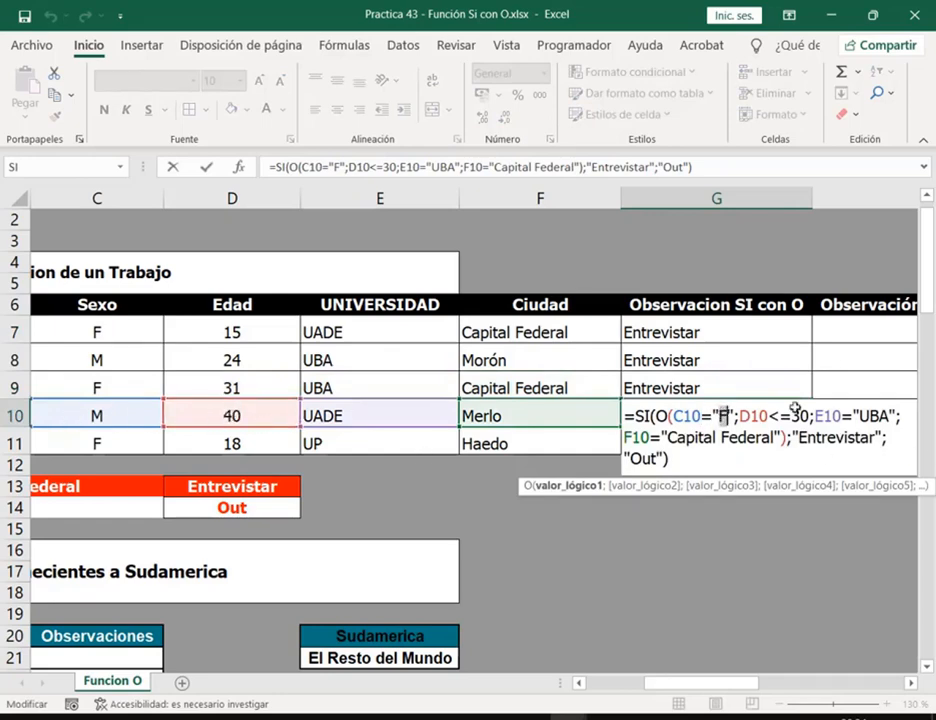
left_click_drag(768, 416, 800, 416)
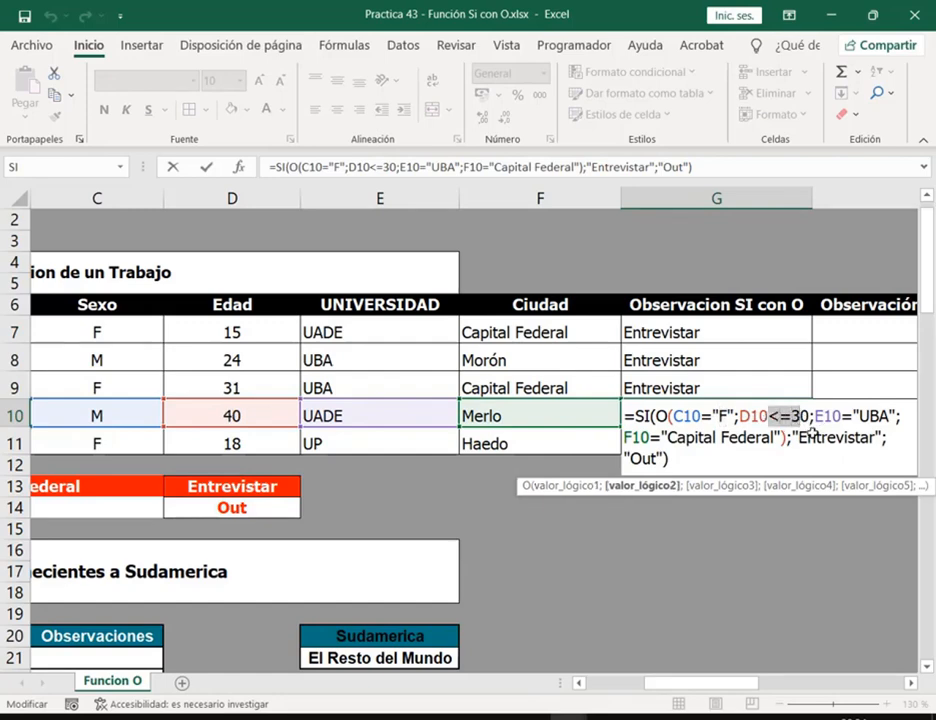
left_click_drag(816, 416, 855, 416)
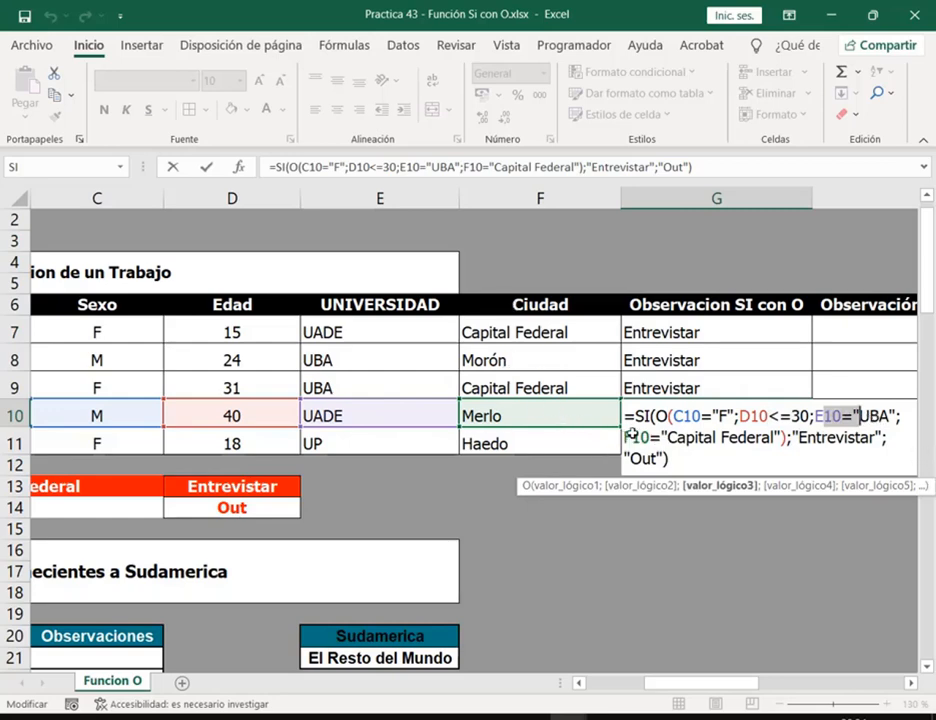
left_click_drag(625, 437, 664, 437)
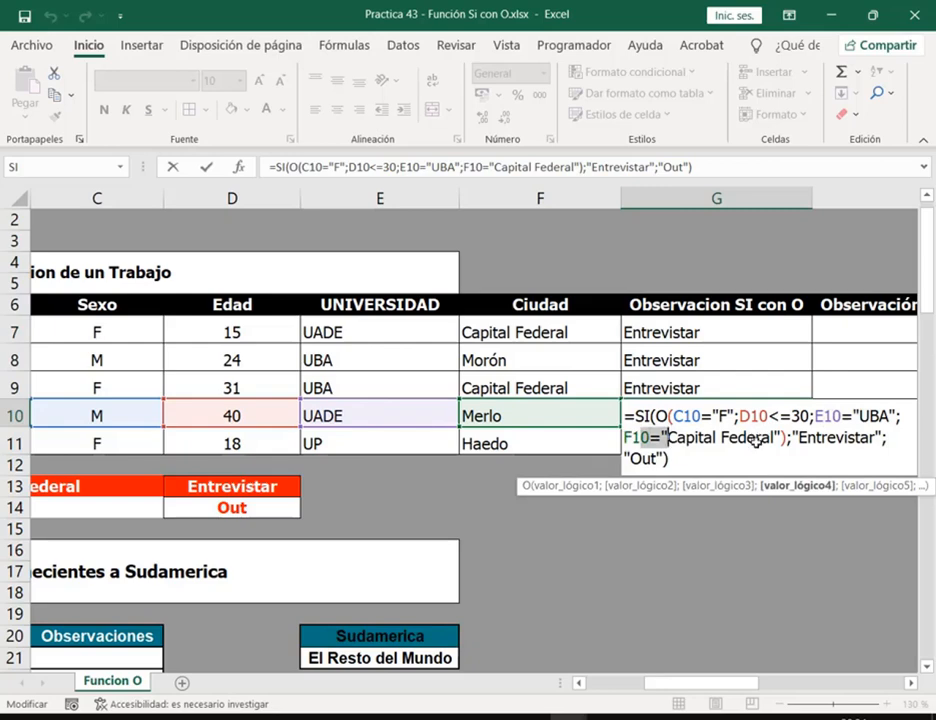
left_click(630, 459)
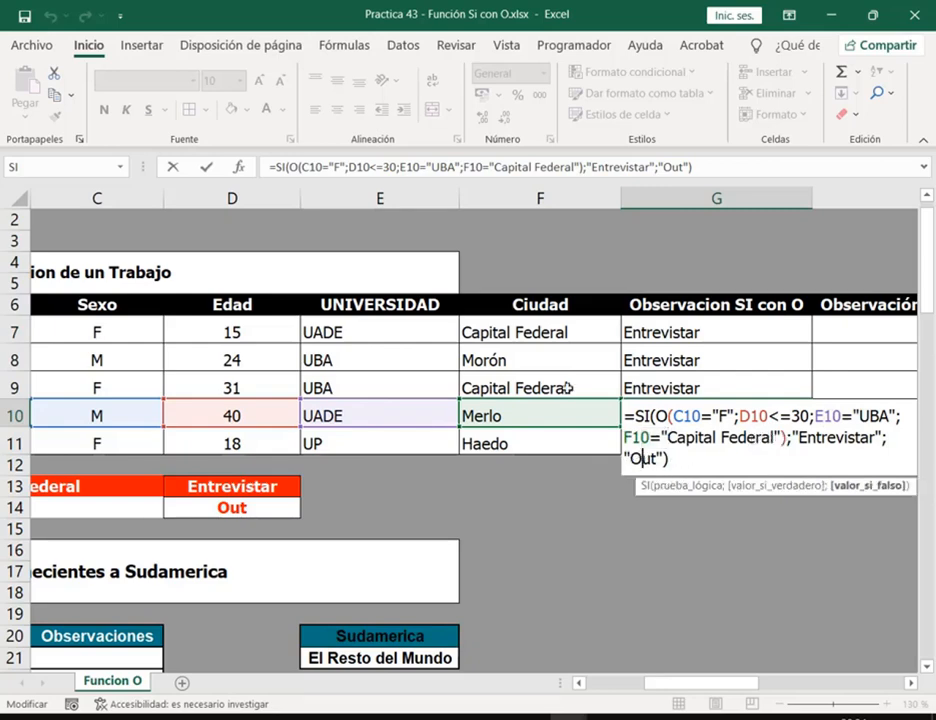
left_click(688, 462)
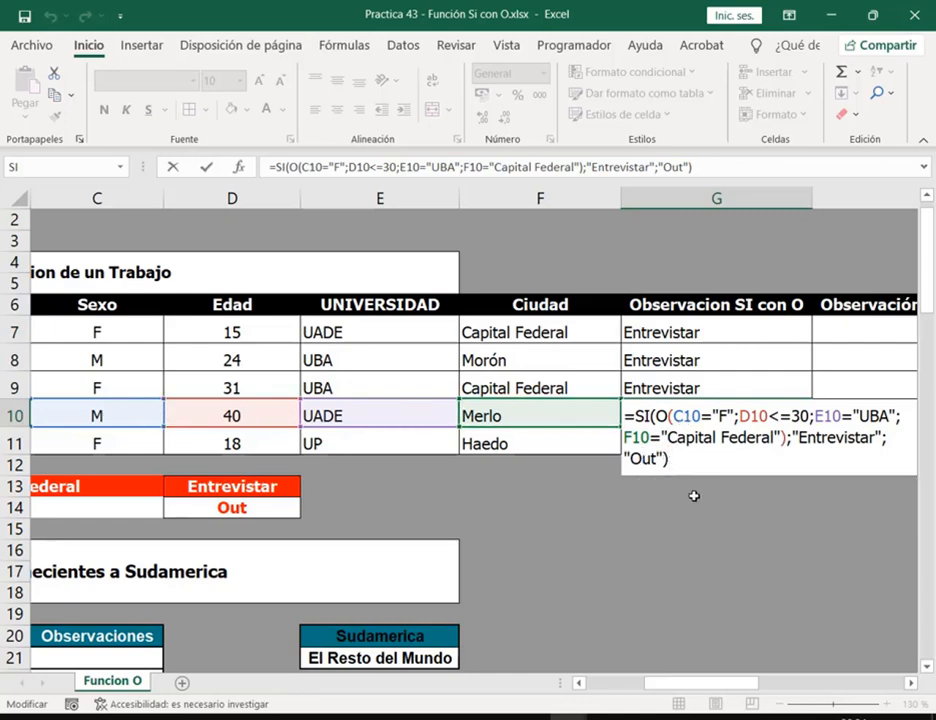
key("Return")
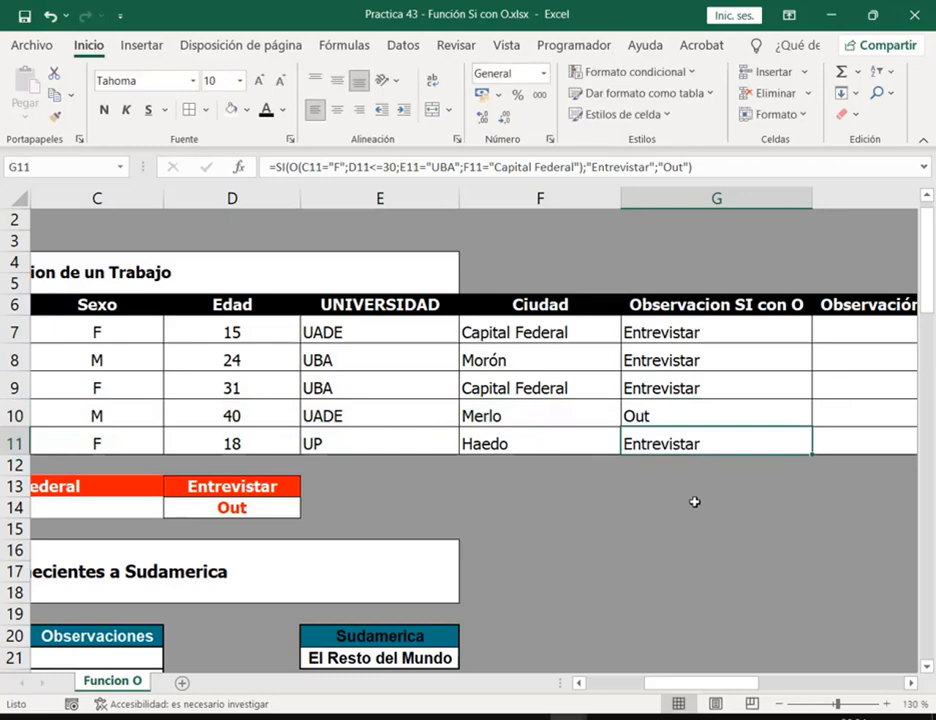
- Test the row 10 formula by changing the city in F10 to Capital Federal, and undo the change
left_click(415, 416)
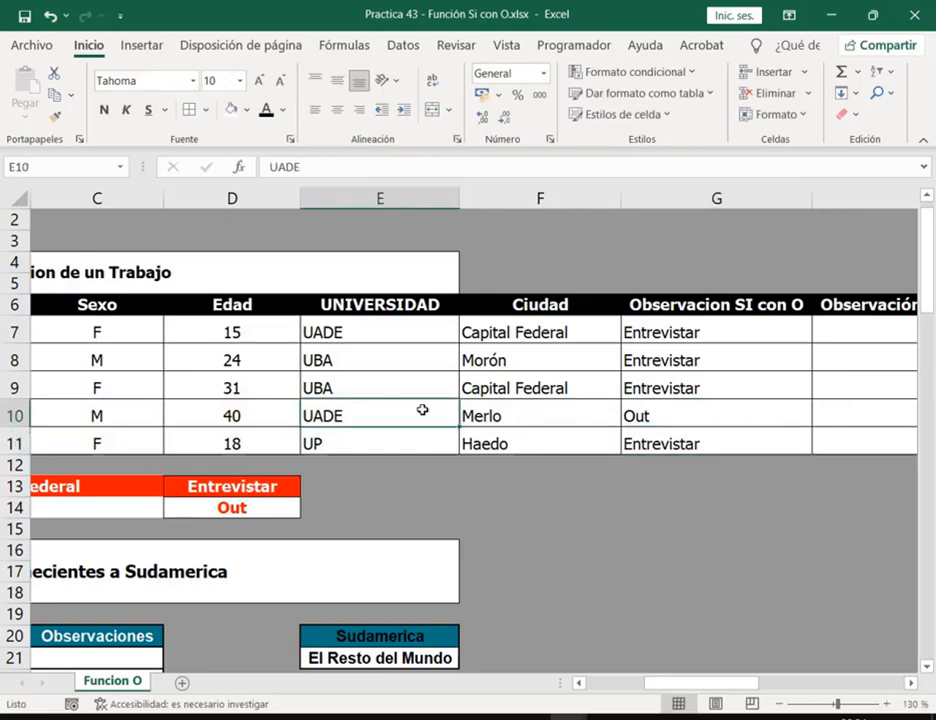
left_click(505, 405)
type("cap")
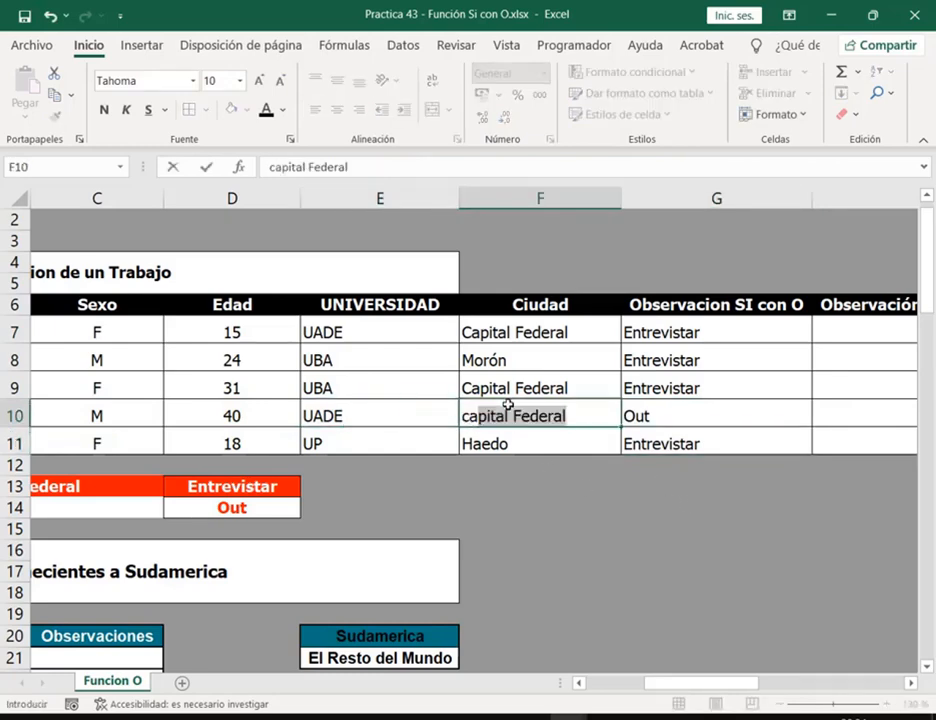
key("Return")
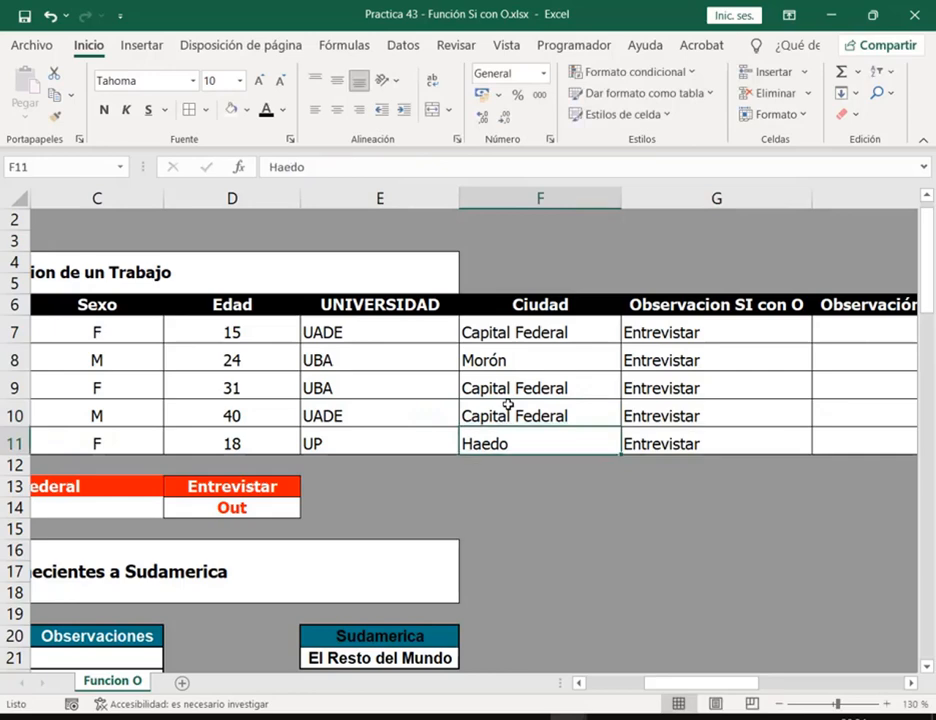
key("ctrl+z")
key("Up")
key("Left")
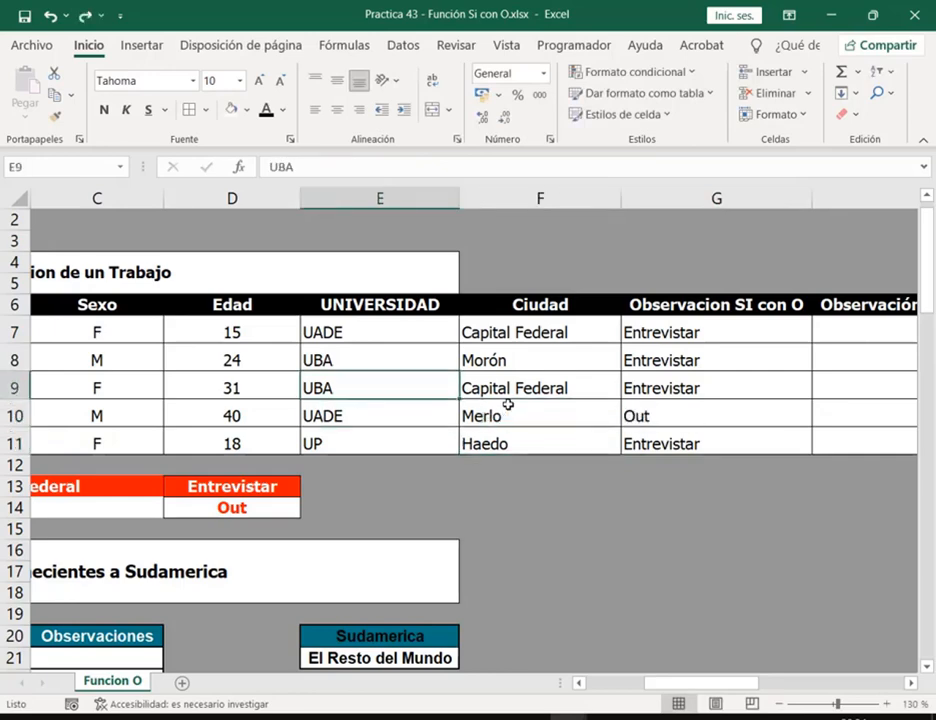
- Re-examine the complete SI with O formula in G7, including its four conditions and its true and false values
left_click(708, 328)
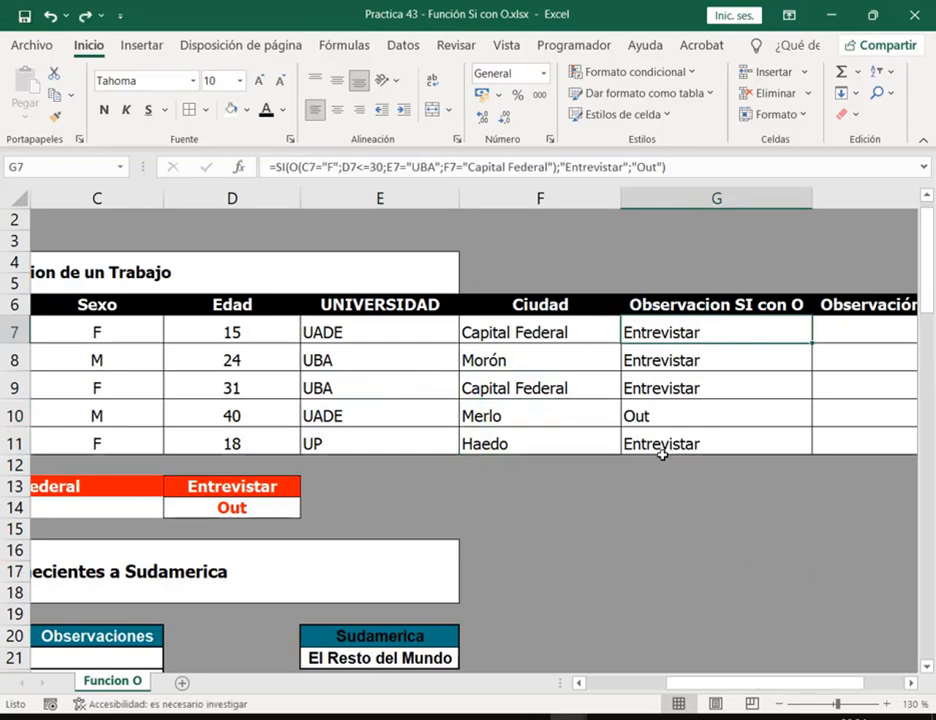
double_click(656, 332)
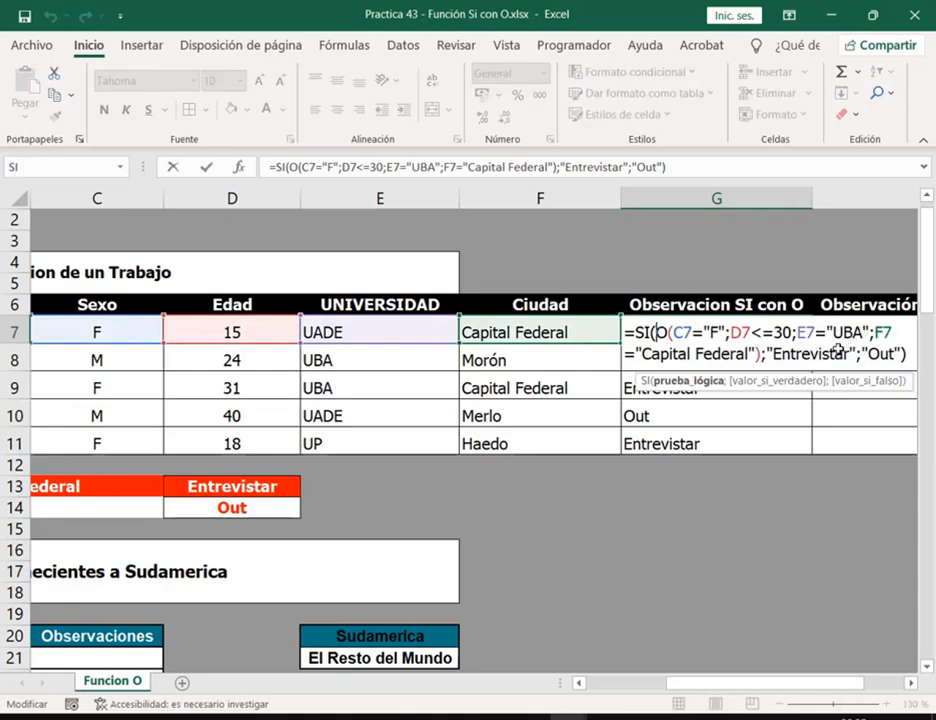
key("ctrl+Return")
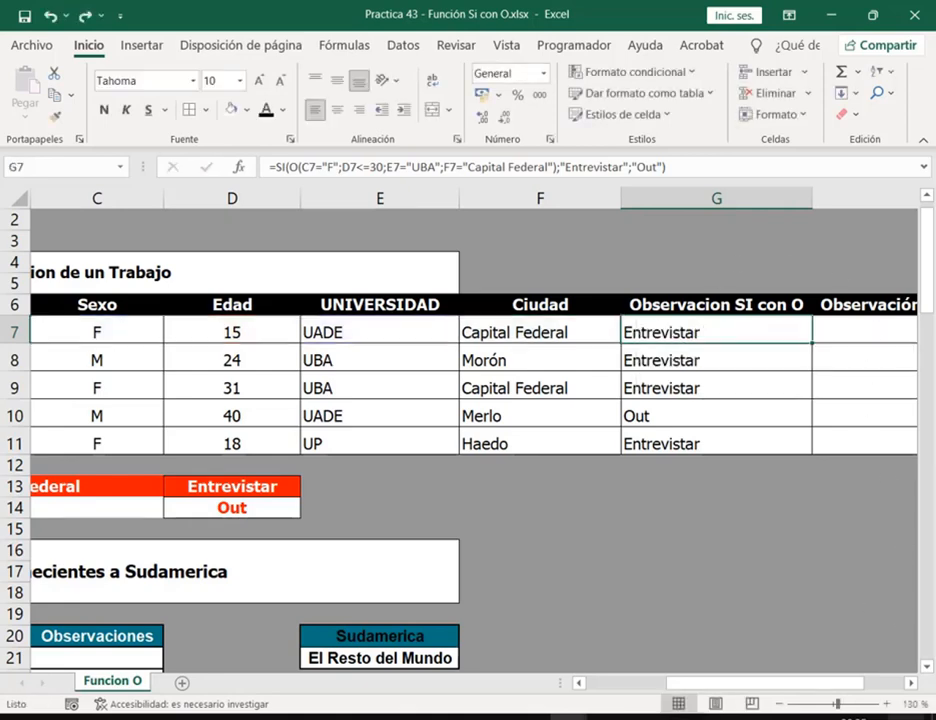
scroll(914, 682, "right", 4)
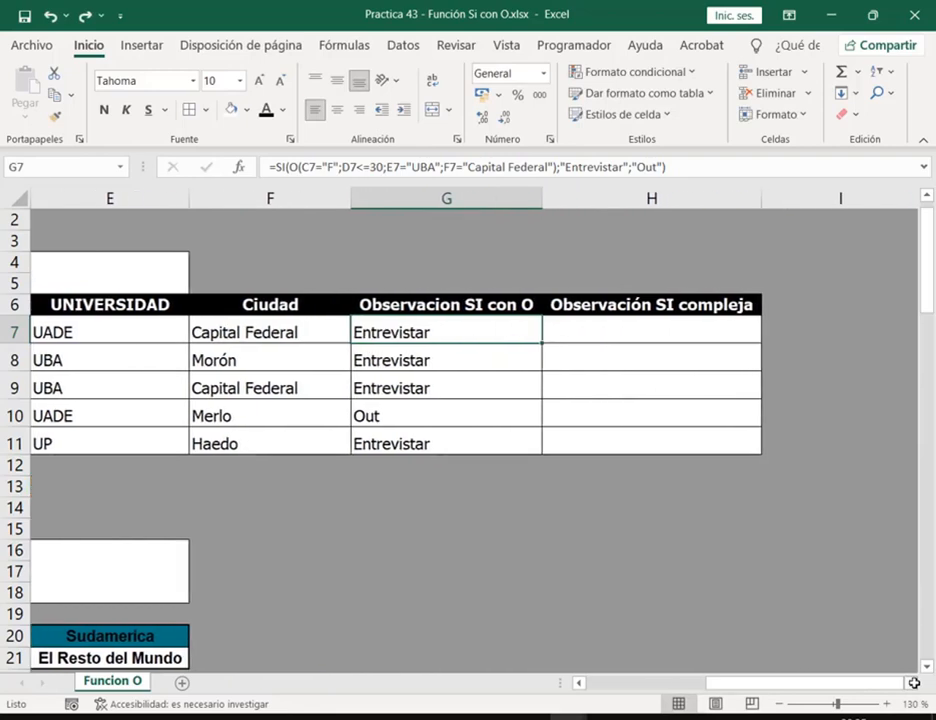
scroll(914, 682, "right", 1)
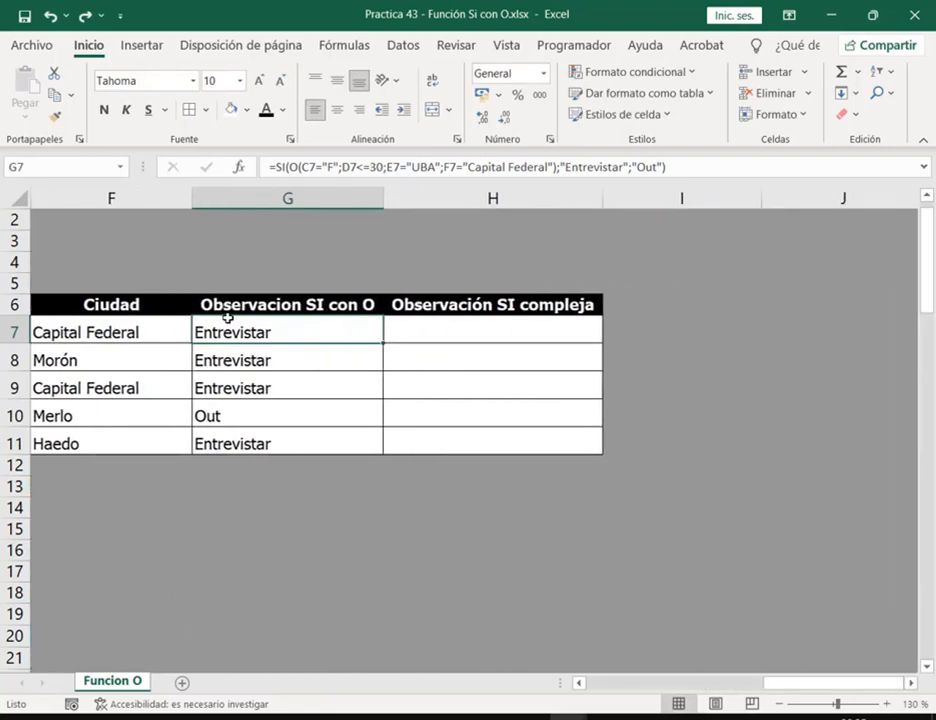
double_click(320, 331)
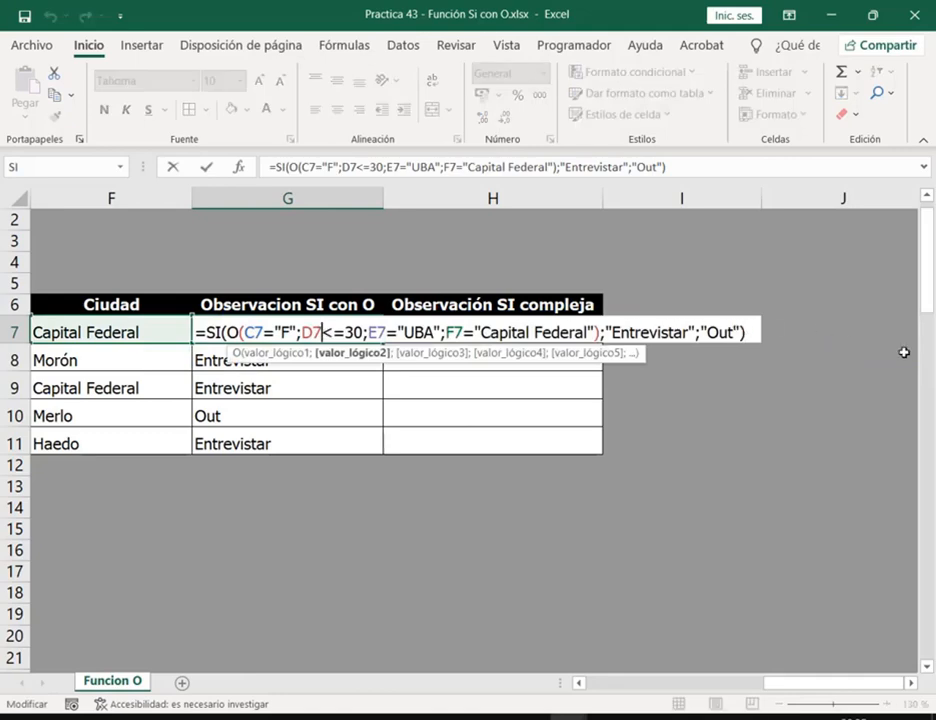
scroll(579, 686, "left", 1)
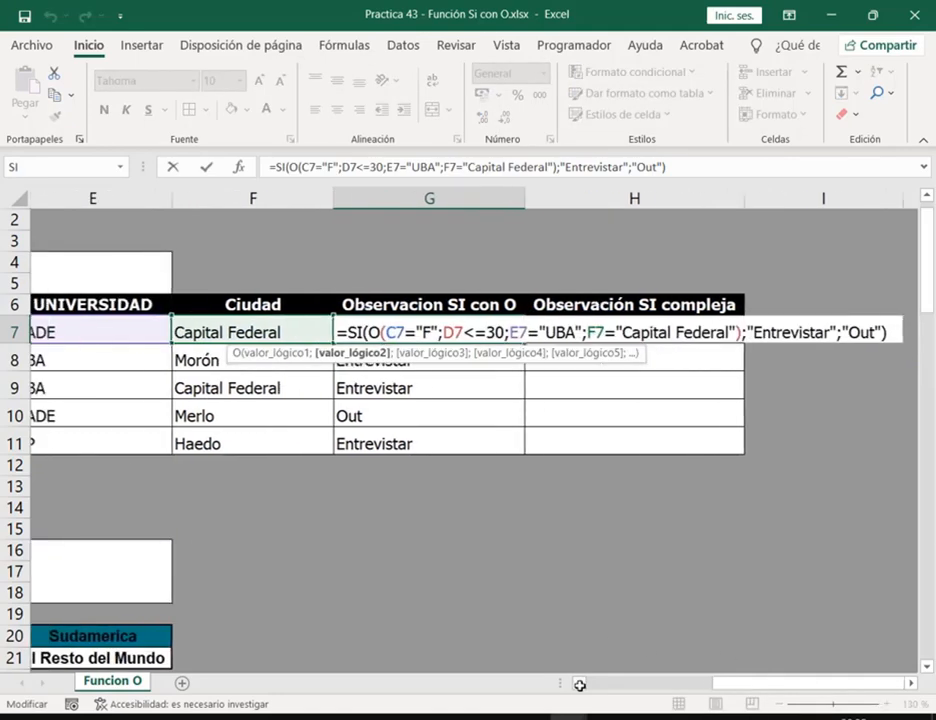
scroll(579, 686, "left", 1)
scroll(579, 686, "left", 2)
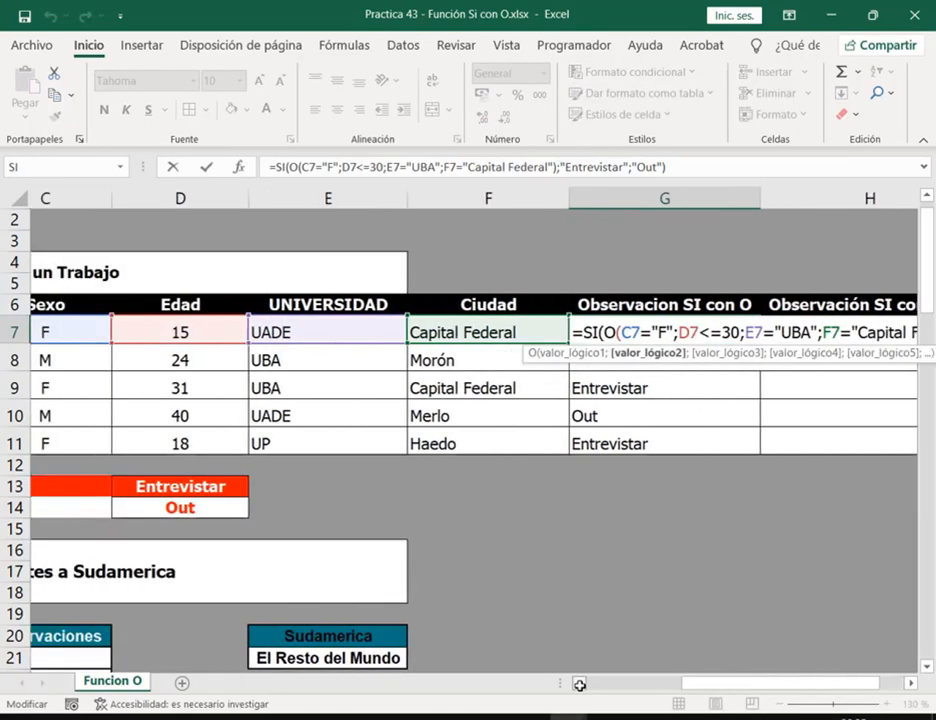
left_click(893, 328)
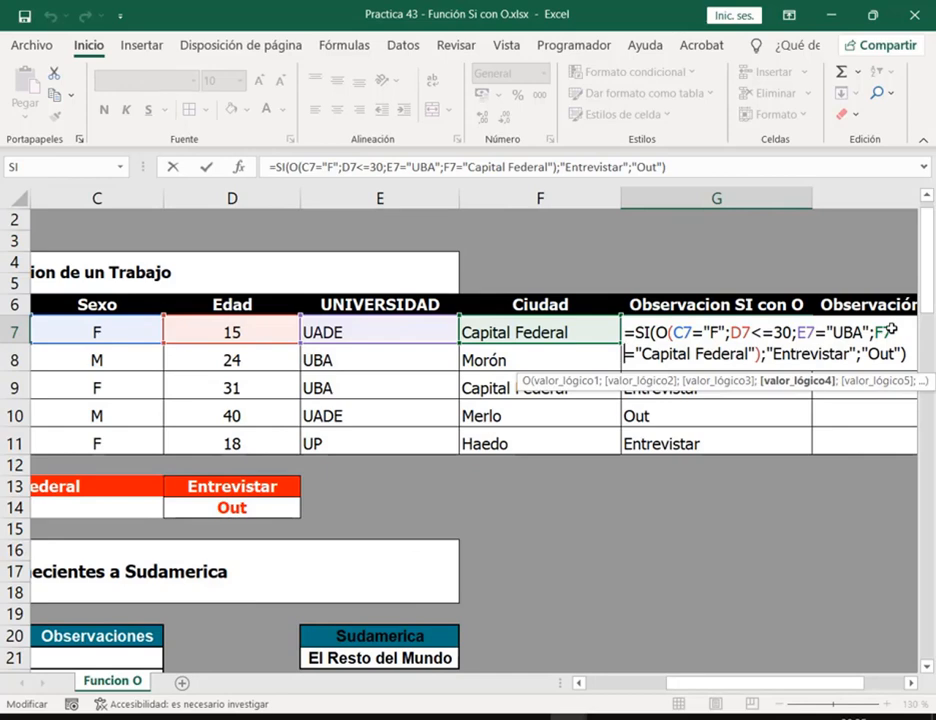
left_click(914, 683)
left_click(913, 683)
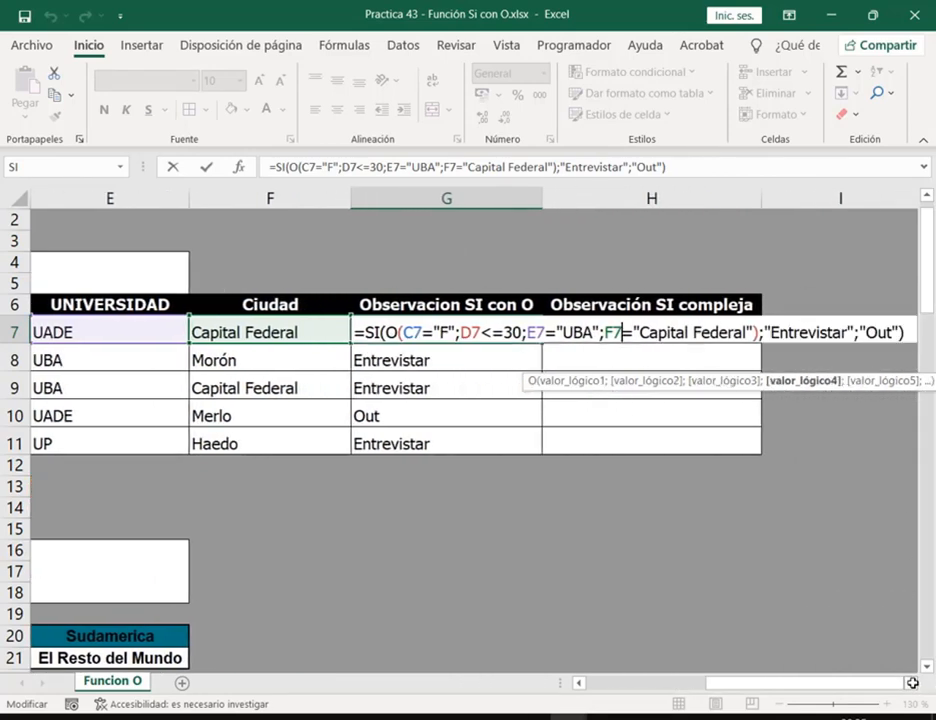
left_click(913, 683)
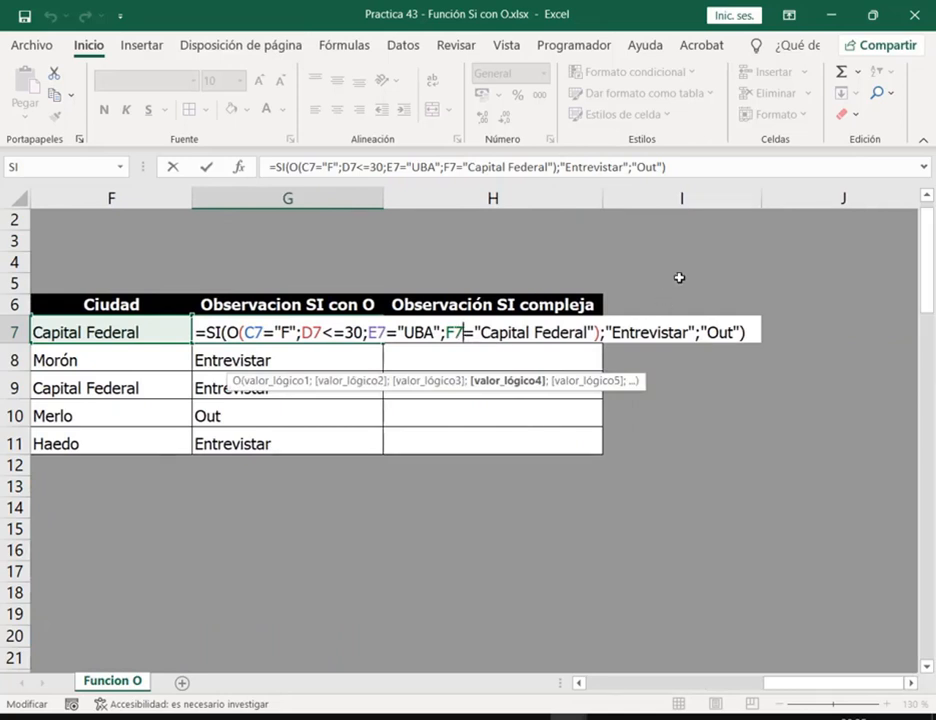
key("Return")
- Start a SI formula in H7 that tests C7="F" and gives "Entrevistar" as the true value
key("Up")
key("Right")
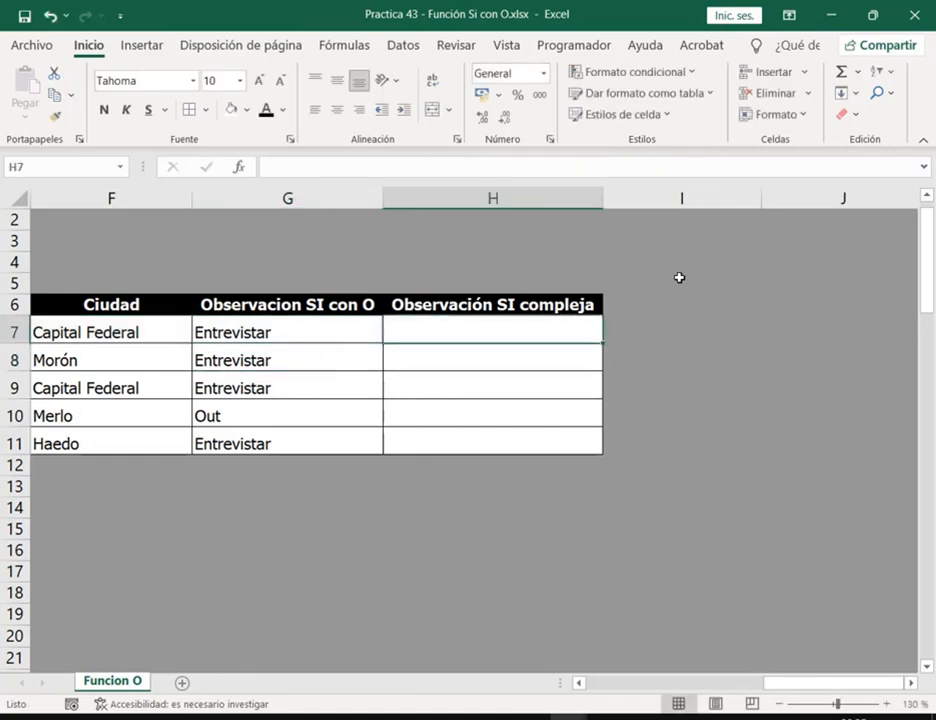
type("=si")
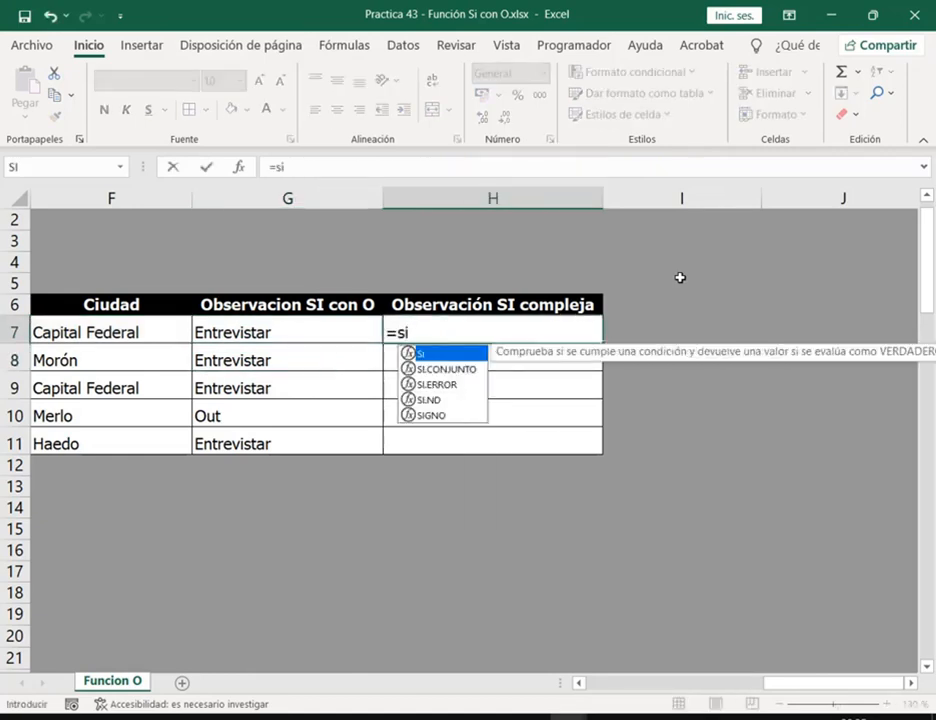
key("BackSpace")
type("i")
key("Tab")
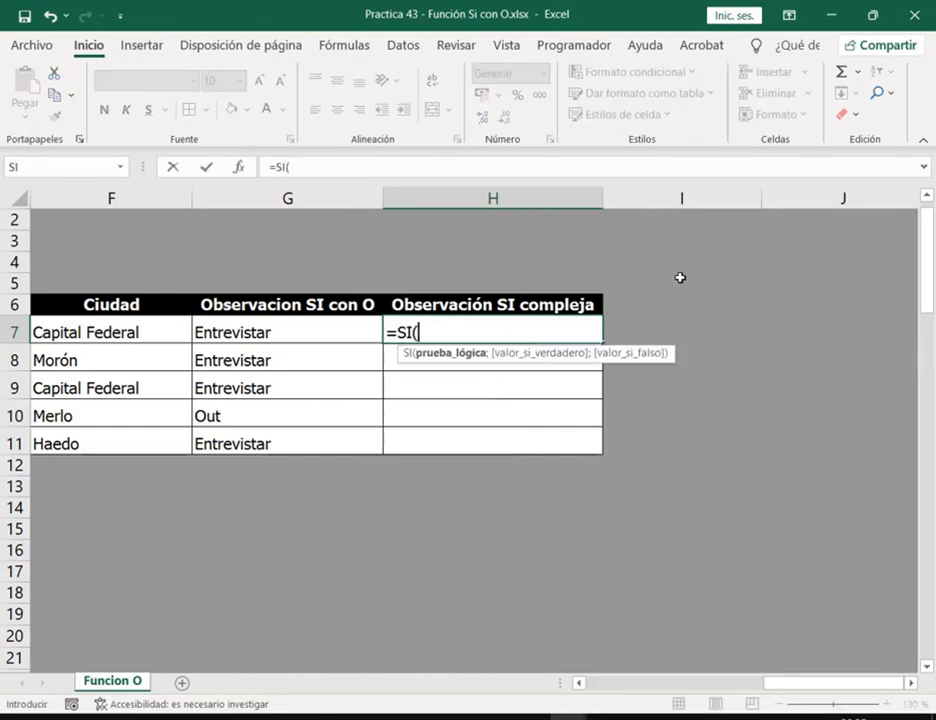
left_click_drag(765, 682, 676, 683)
left_click(100, 332)
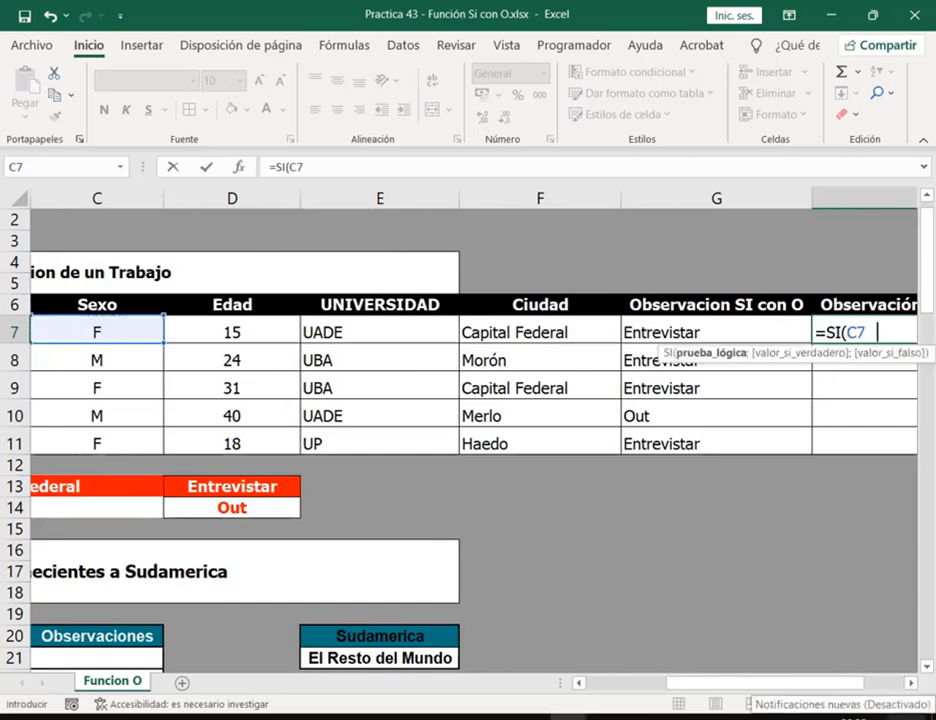
type("\"F\";")
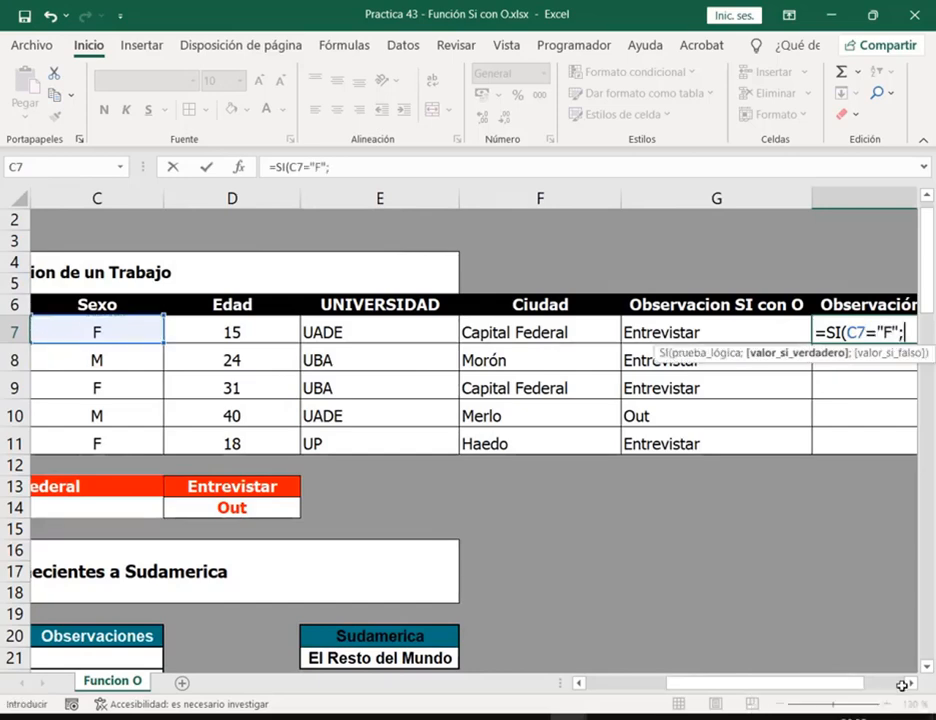
left_click(893, 683)
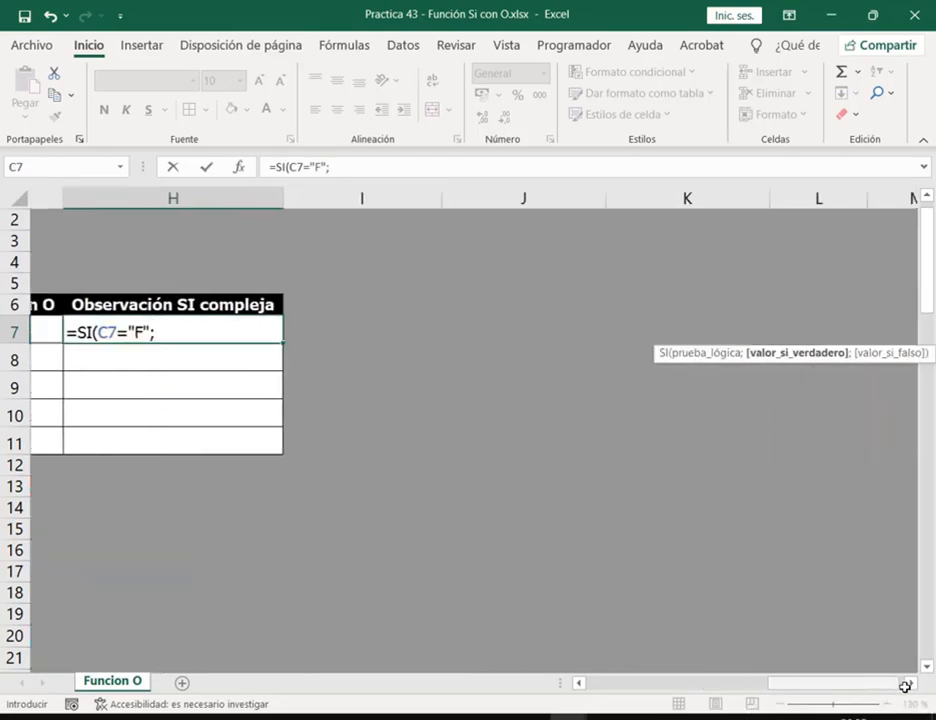
left_click_drag(888, 682, 728, 685)
type(";\"e")
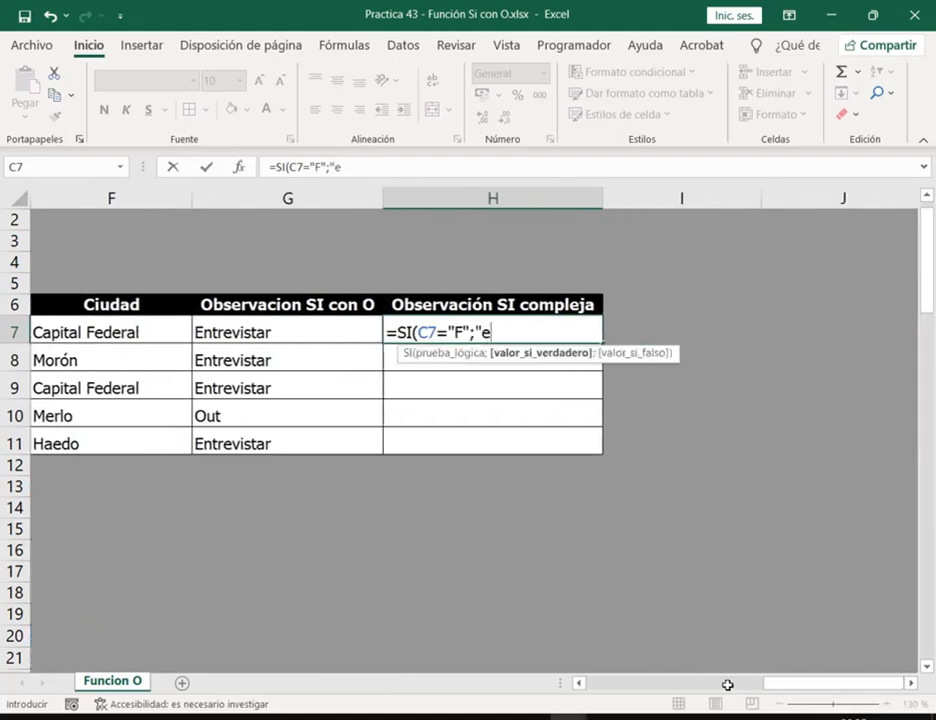
type("ntrevistar")
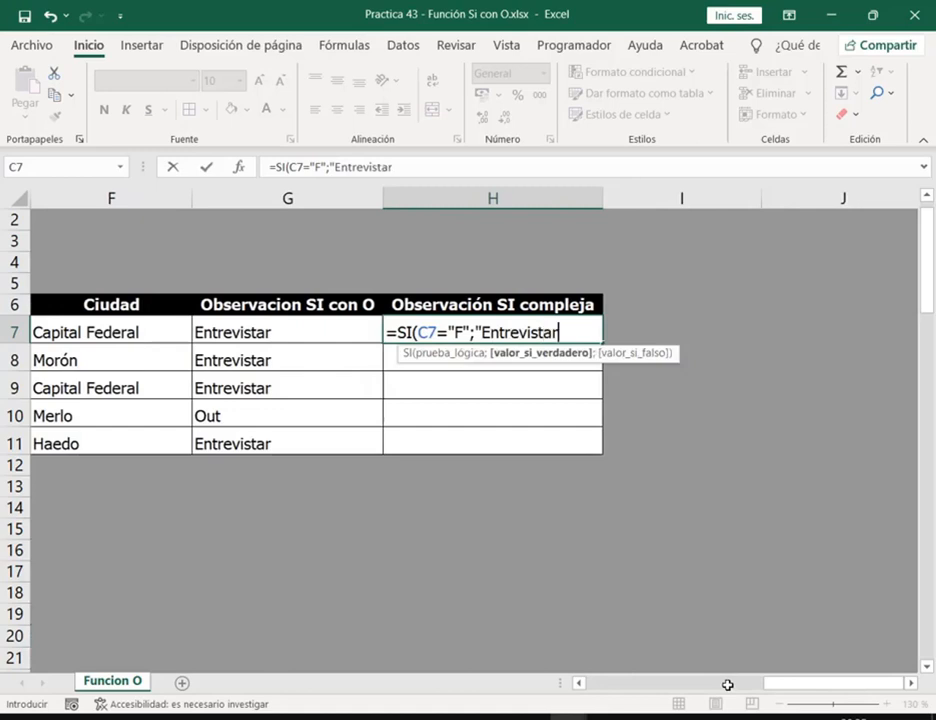
- Nest a second SI as the false value in H7, testing D7<=30 with "Entrevistar" as its true value
type("\";Si(")
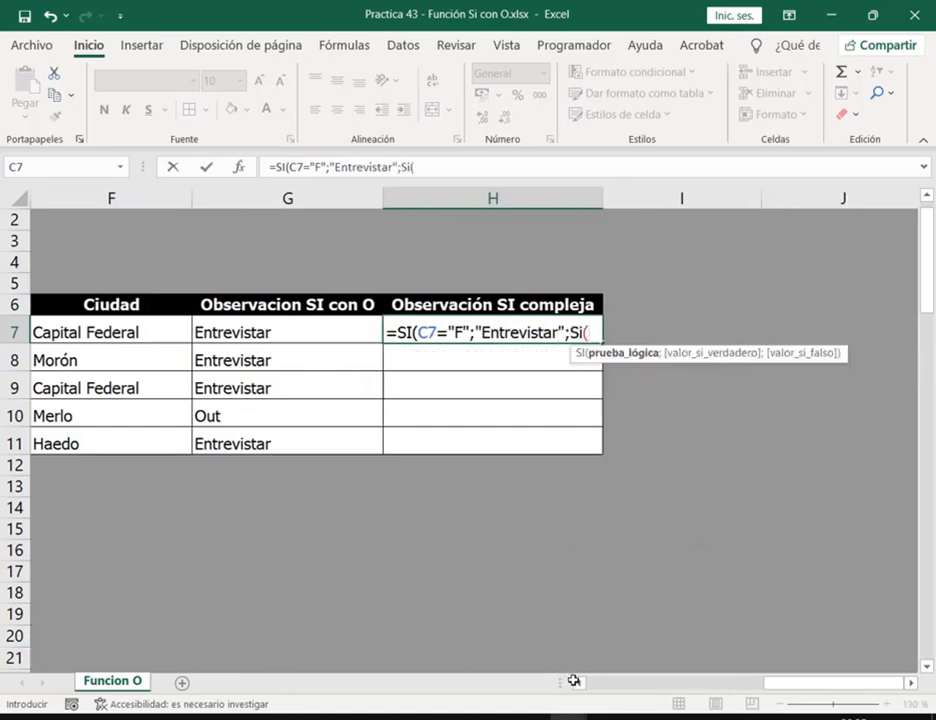
scroll(573, 681, "left", 2)
left_click(148, 330)
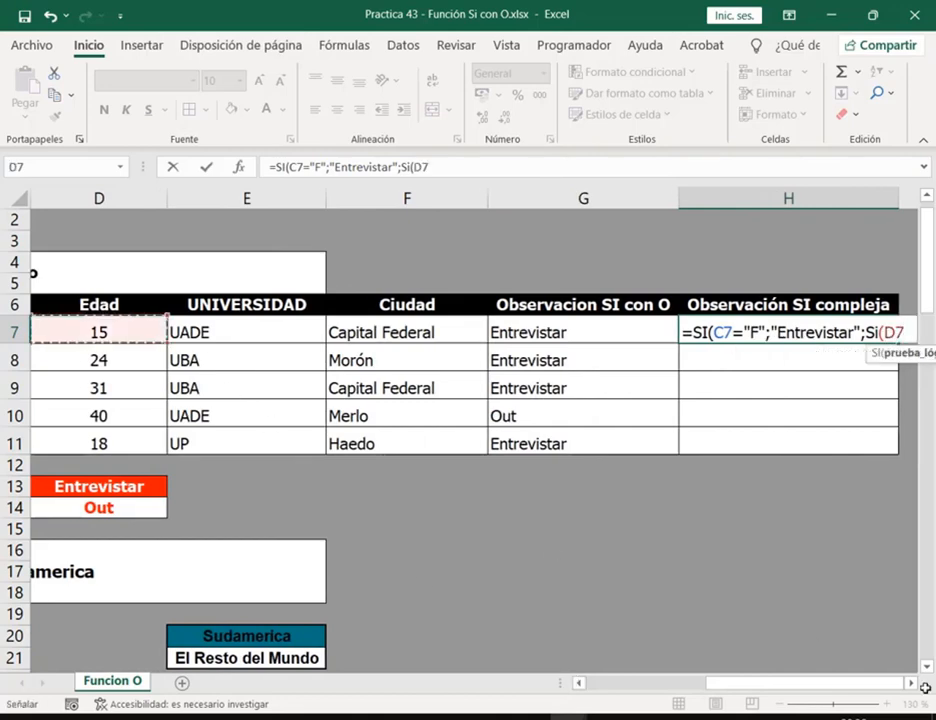
left_click(909, 684)
type("<")
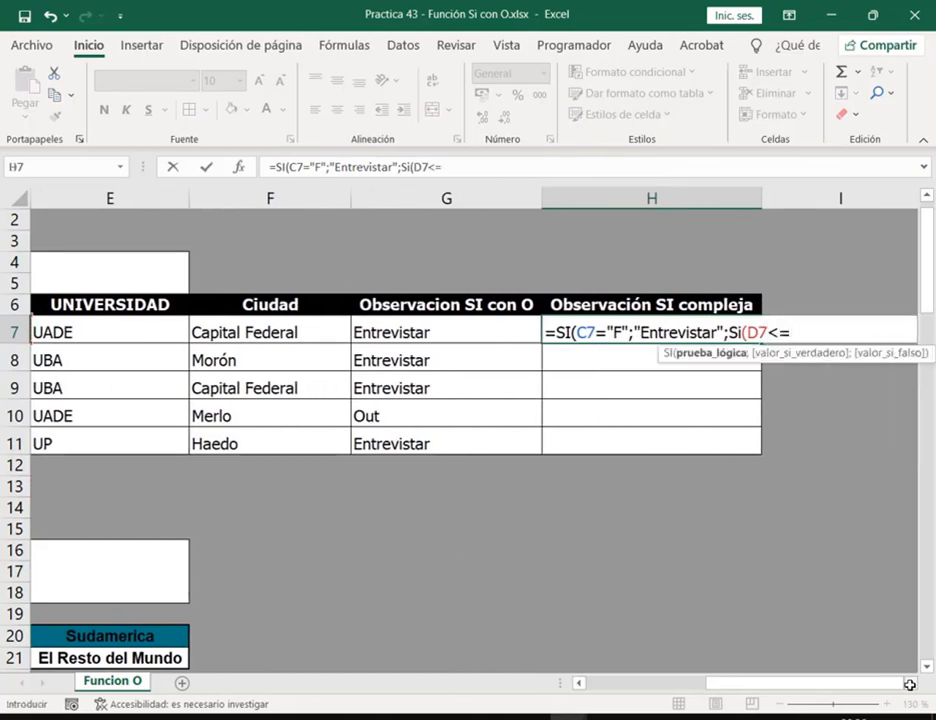
type("=30;\"E")
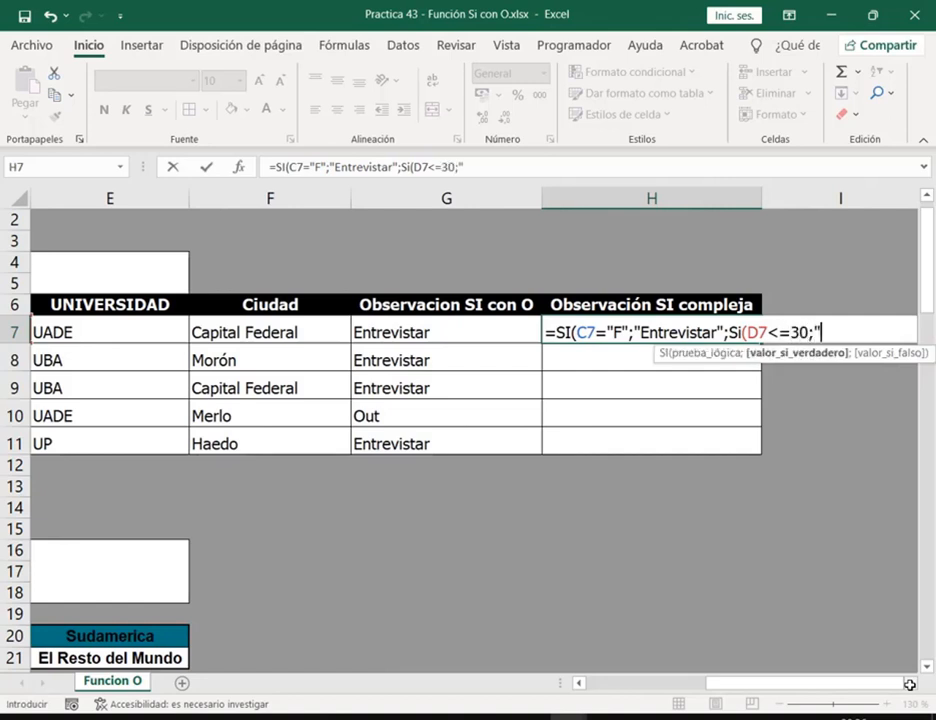
type("ntrevista")
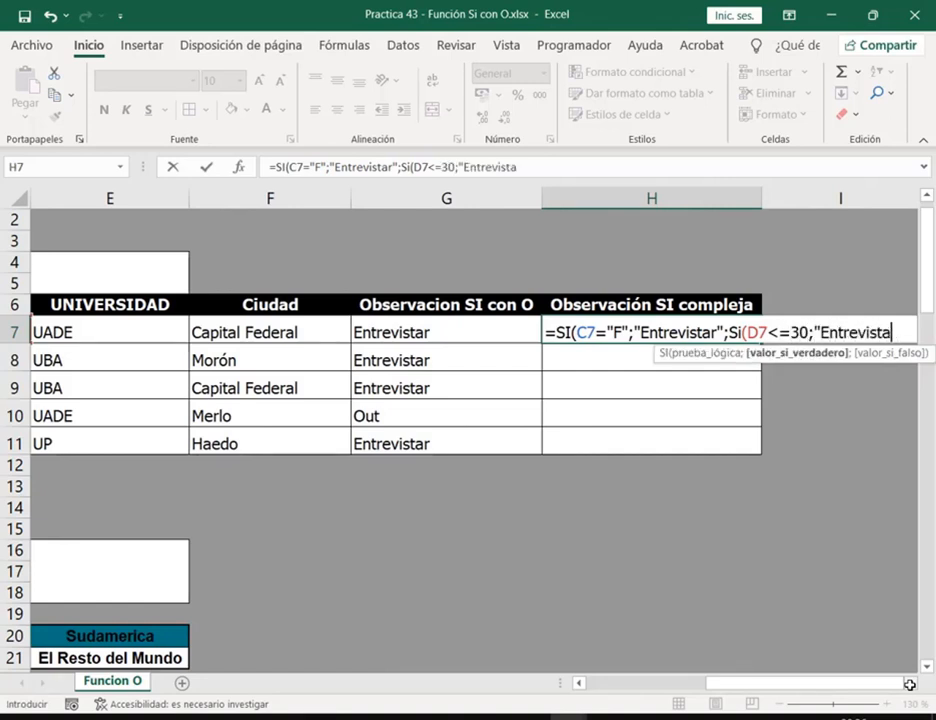
- Nest a third SI in the H7 formula, testing E7="UBA" with "Entrevistar" as its true value
type("r\";si(")
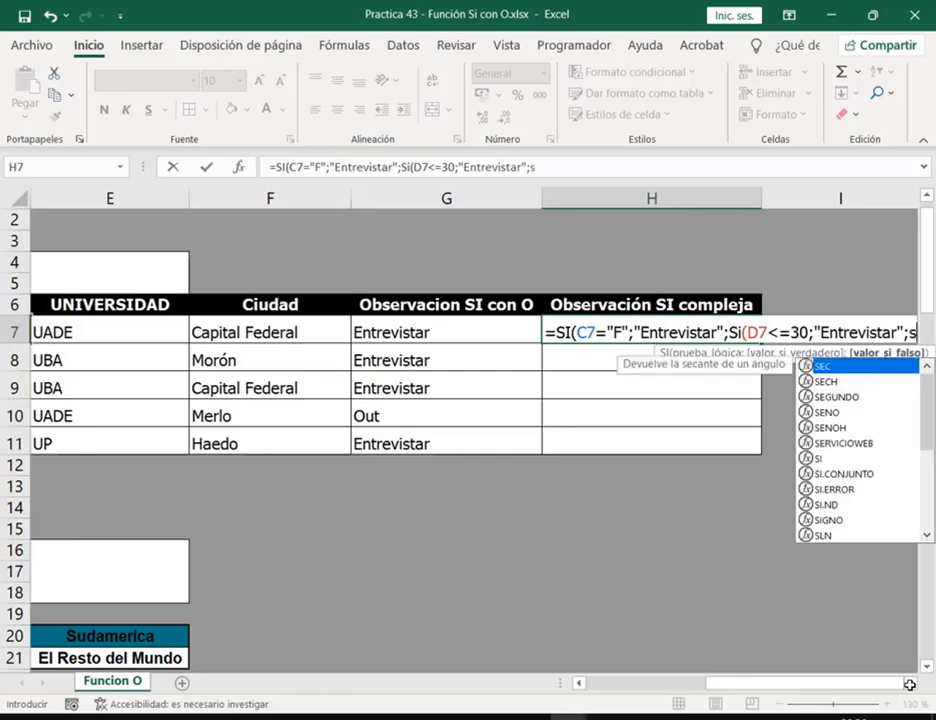
left_click(113, 330)
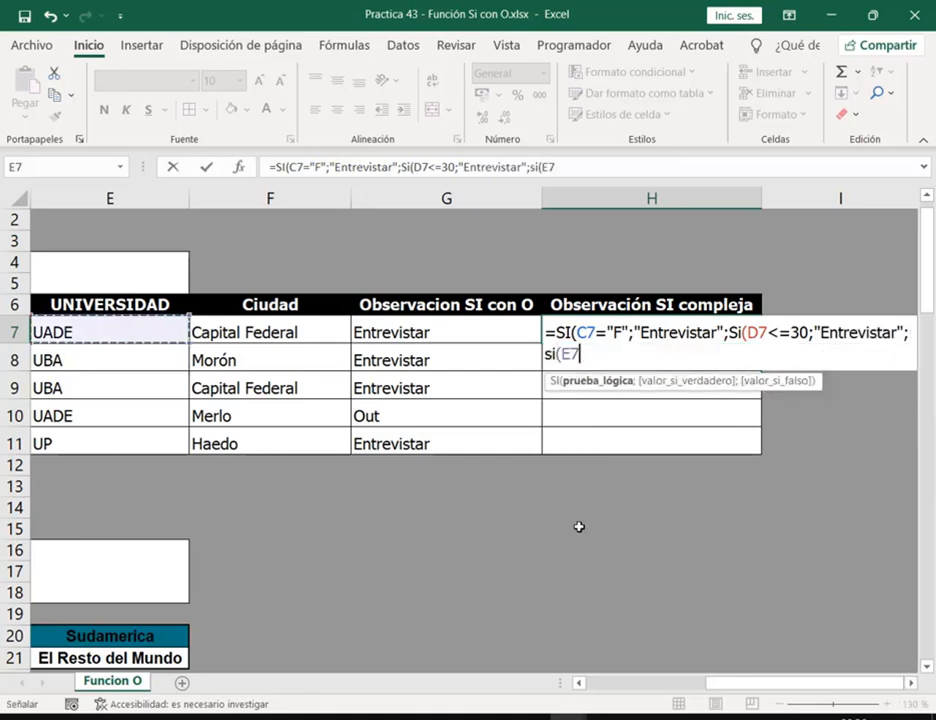
type("=")
type("\"U")
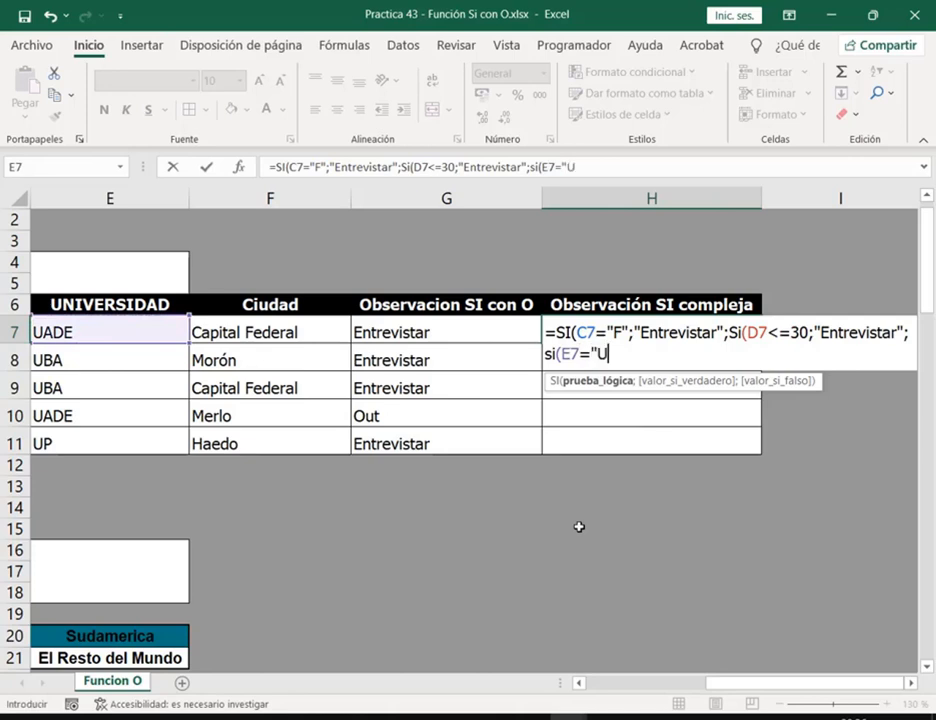
type("BA\";")
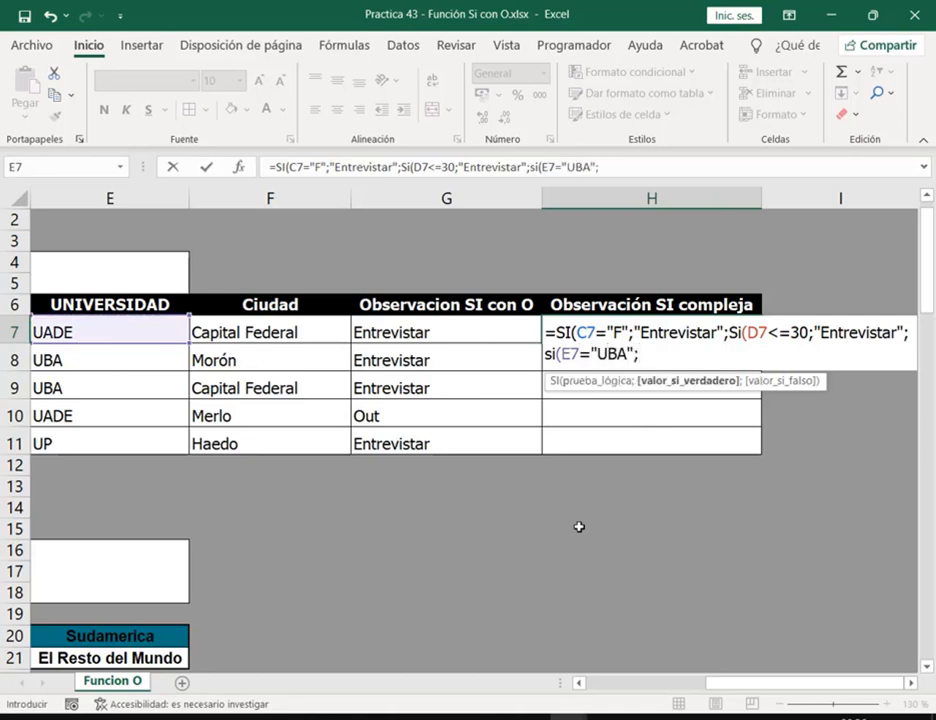
type("\"Entrevistar")
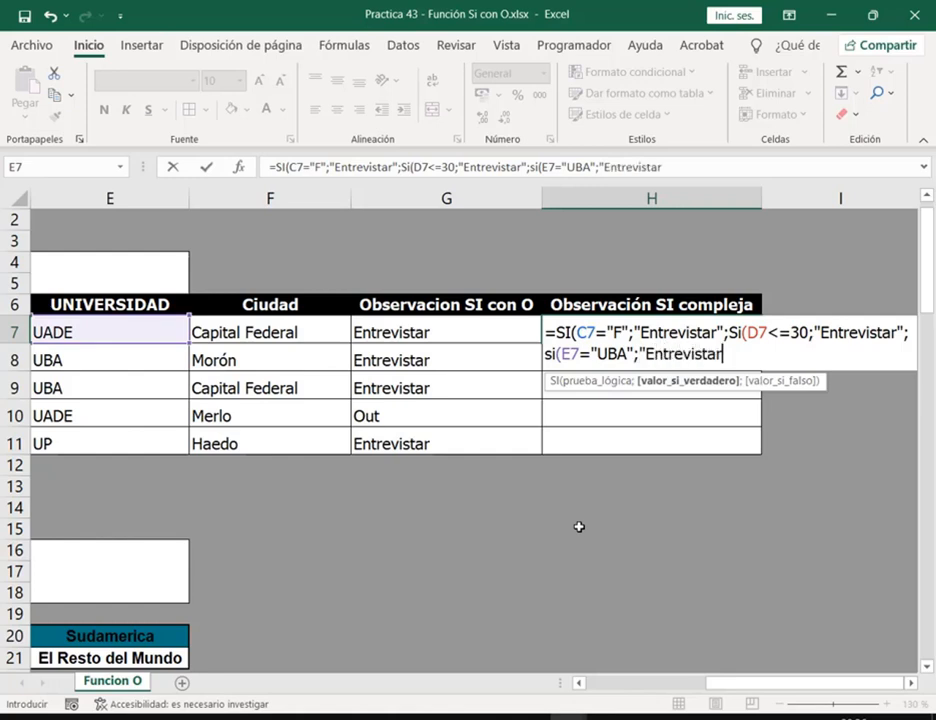
- Nest a fourth SI in the H7 formula, testing F7="Capital Federal" with "Entrevistar" as its true value
type("\";")
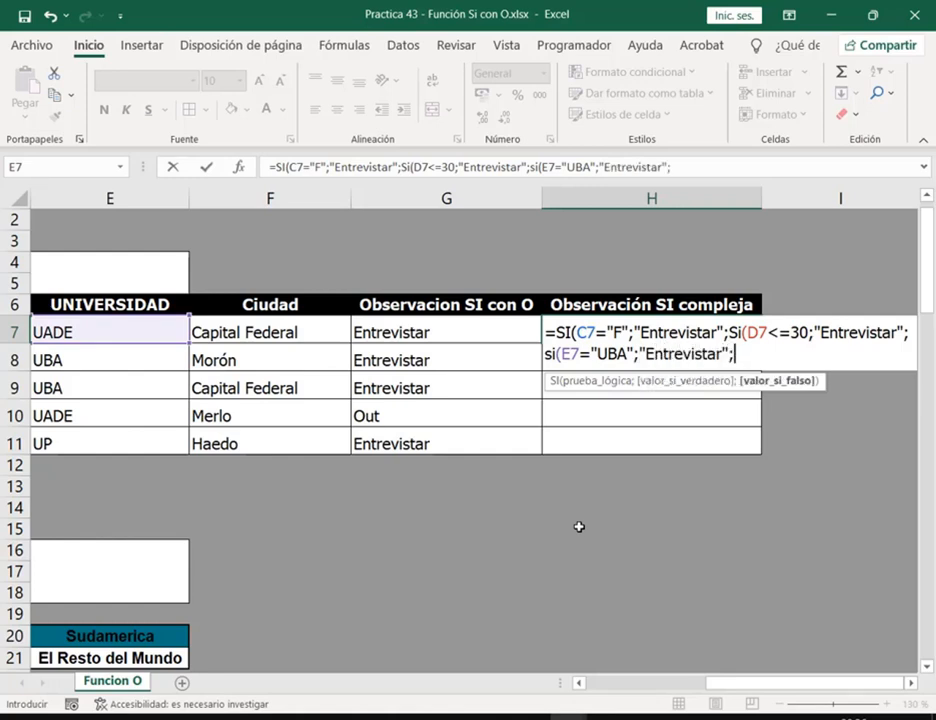
type("si(")
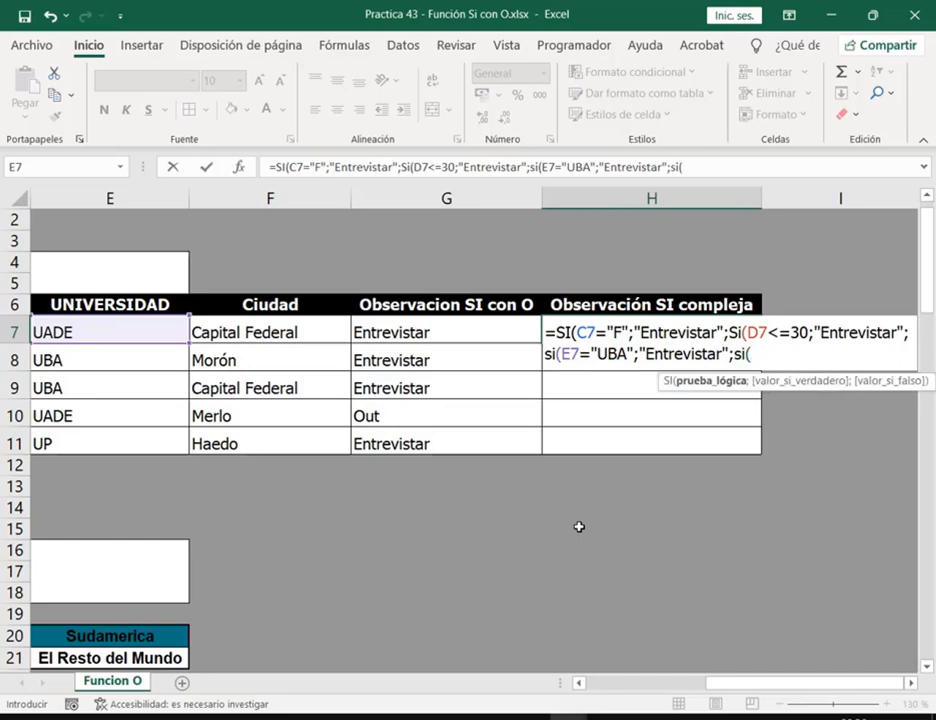
left_click(278, 334)
type("=")
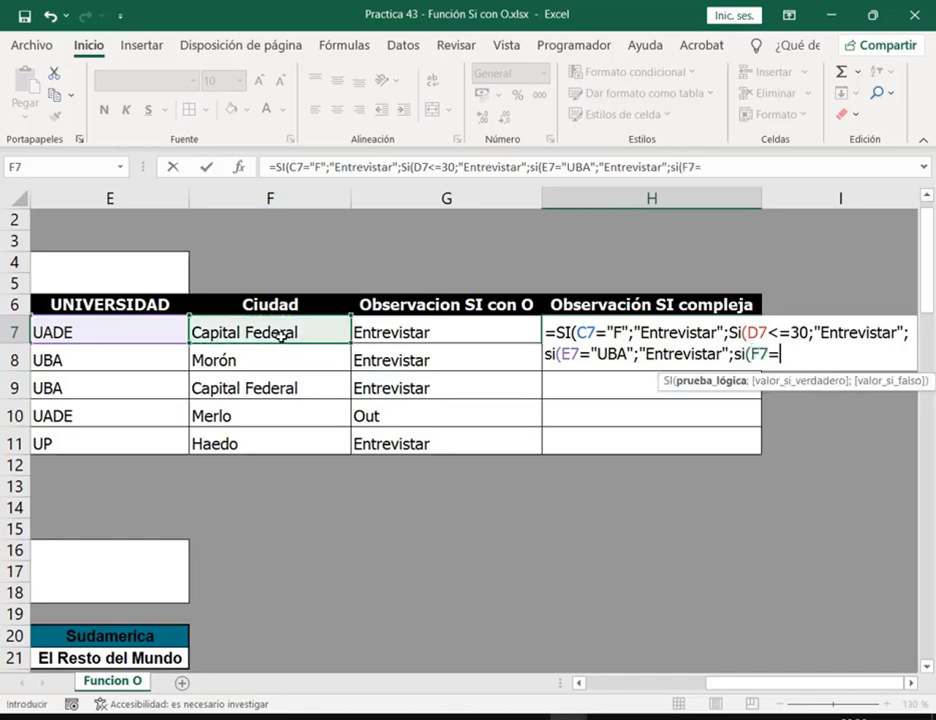
type("\"Capital")
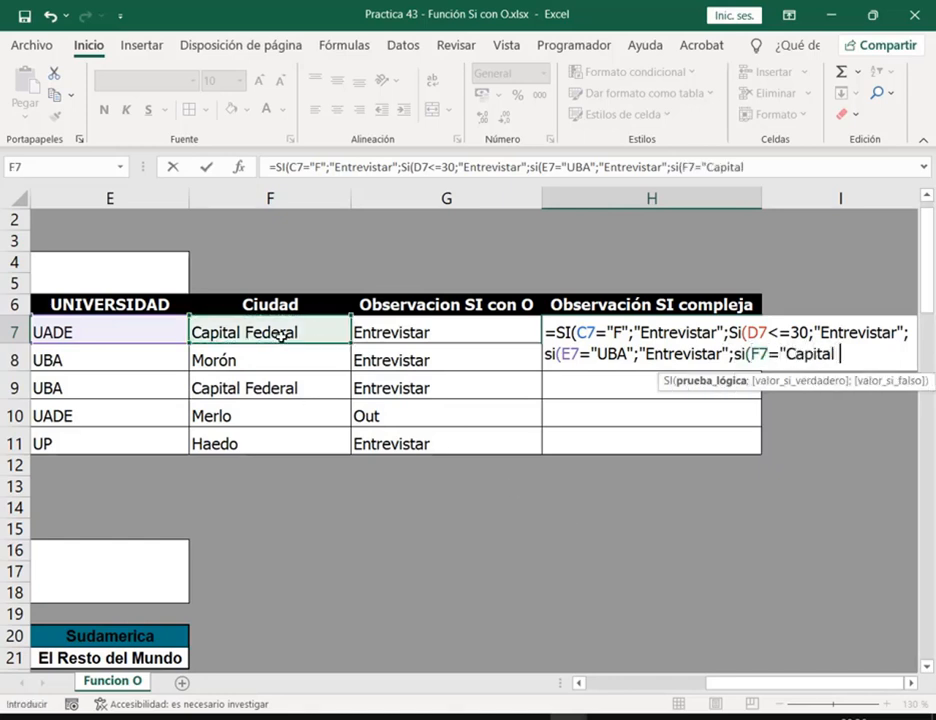
type(" F")
type("ederal")
type("\";")
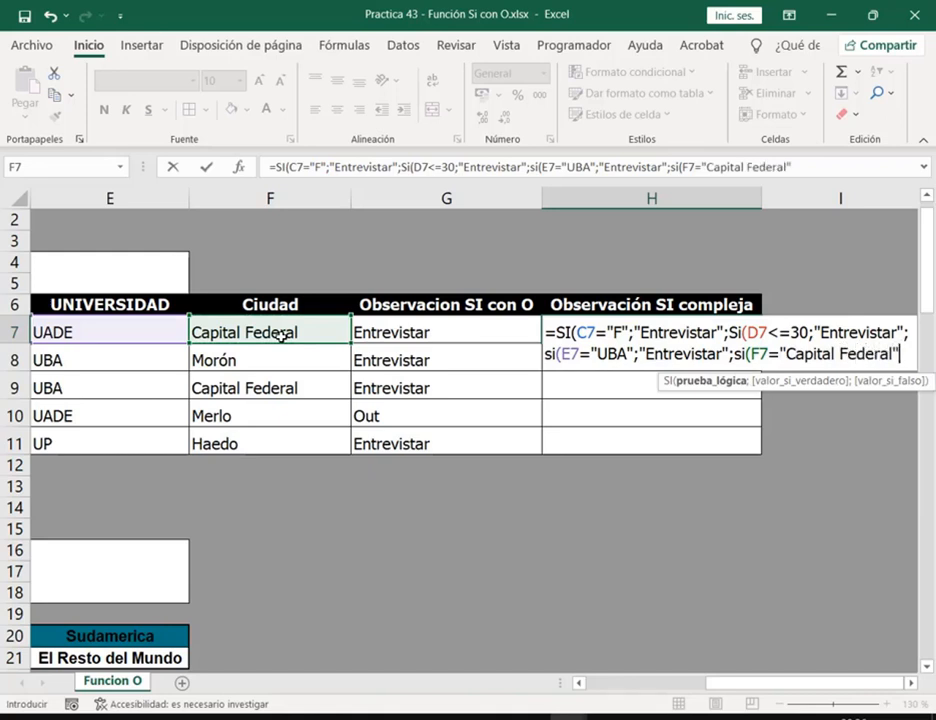
type("\"Entrevis")
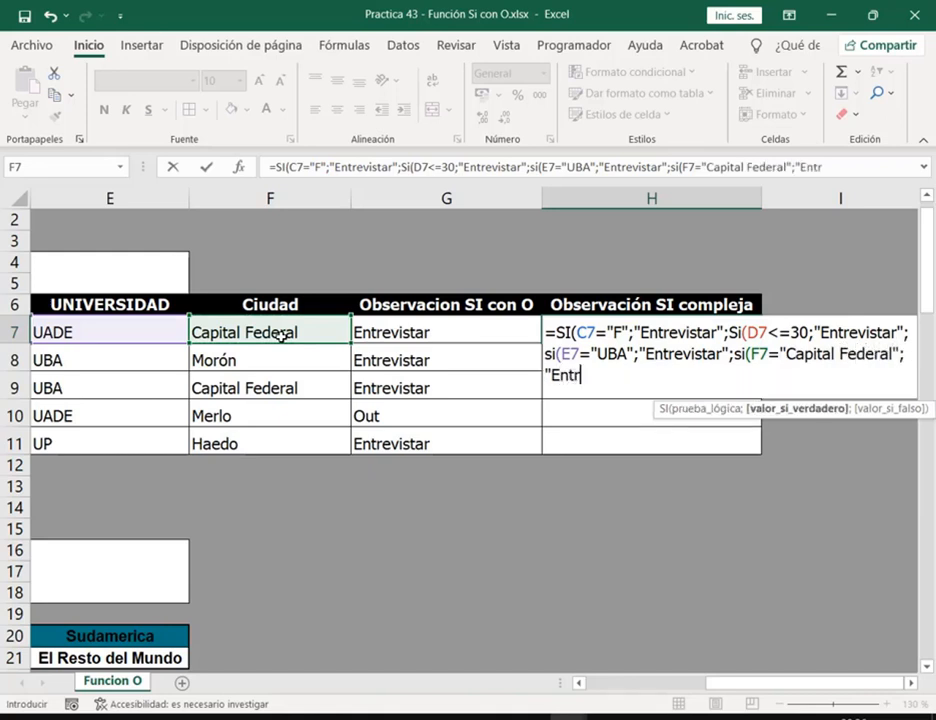
type("tar\"M")
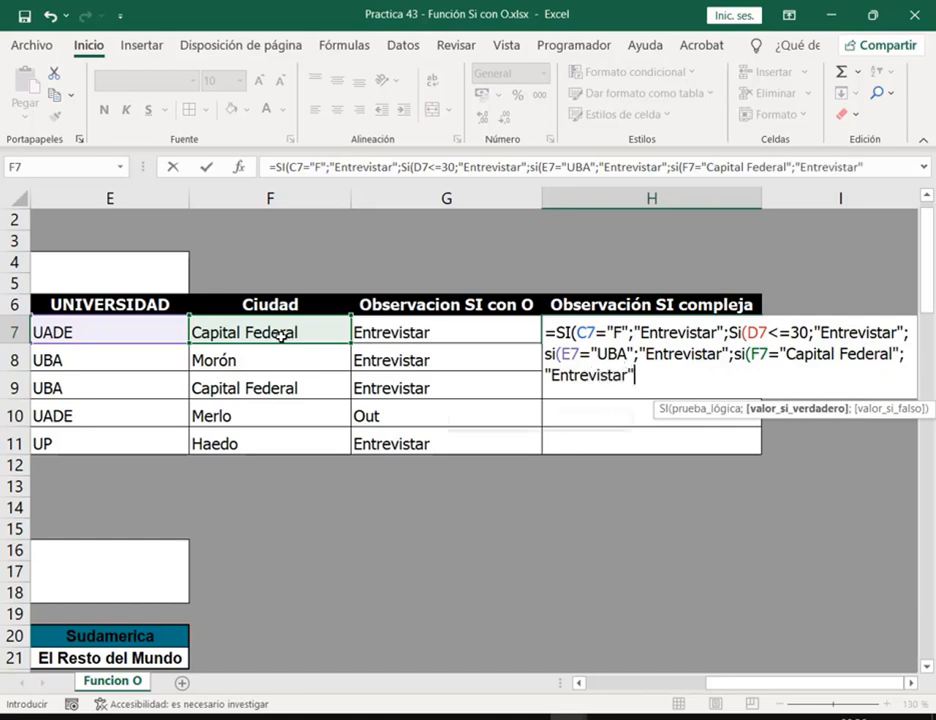
key("BackSpace")
type(";")
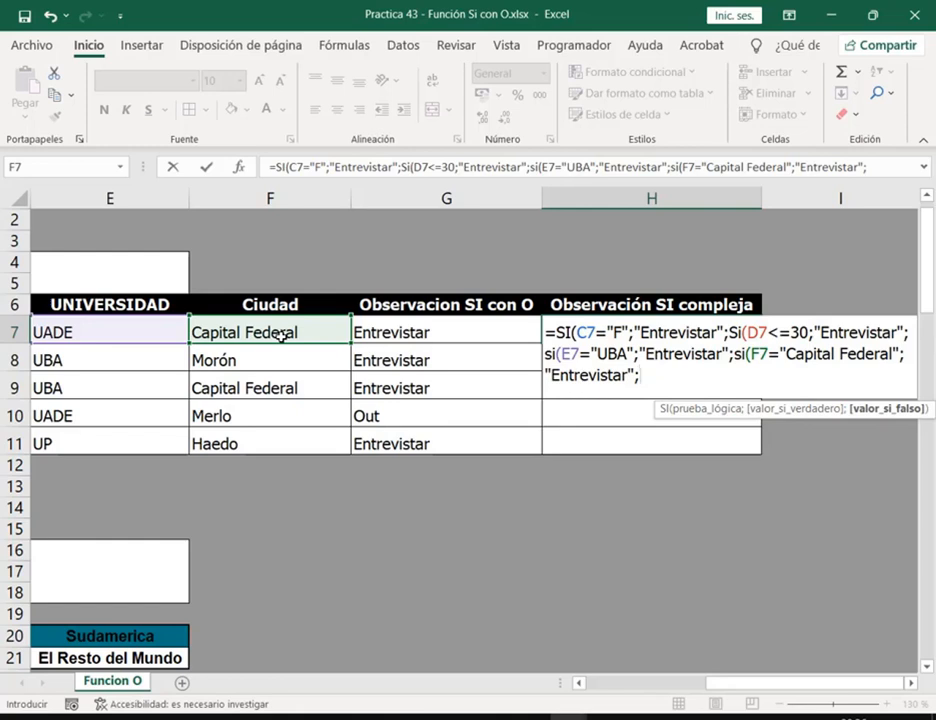
- Complete the H7 formula with "Out" as the final false value and four closing parentheses, and fill it down to H11
type("\"Out\"")
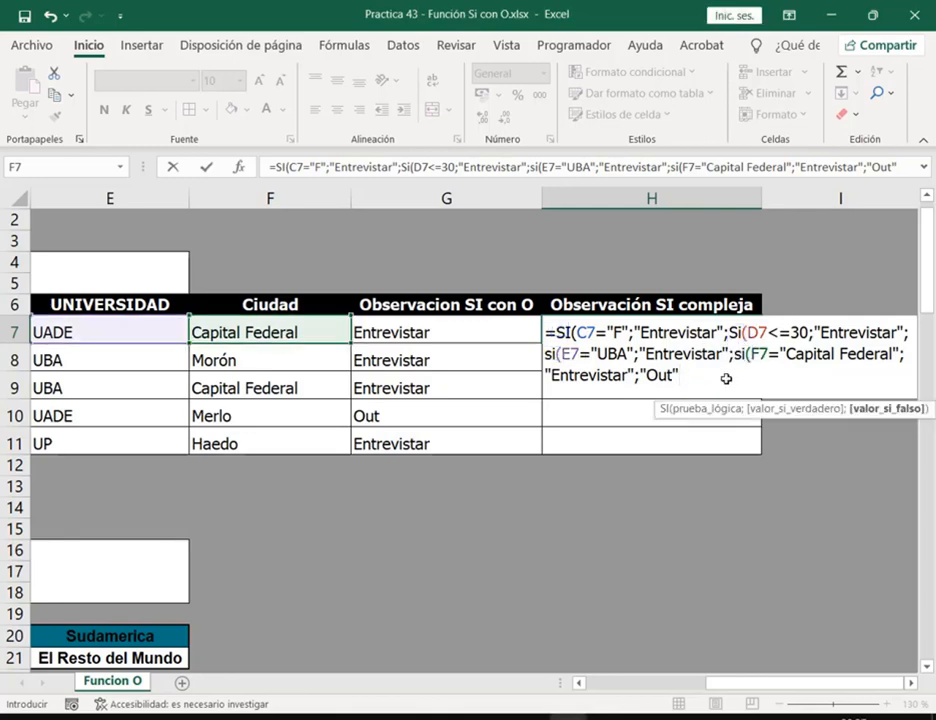
type("))))")
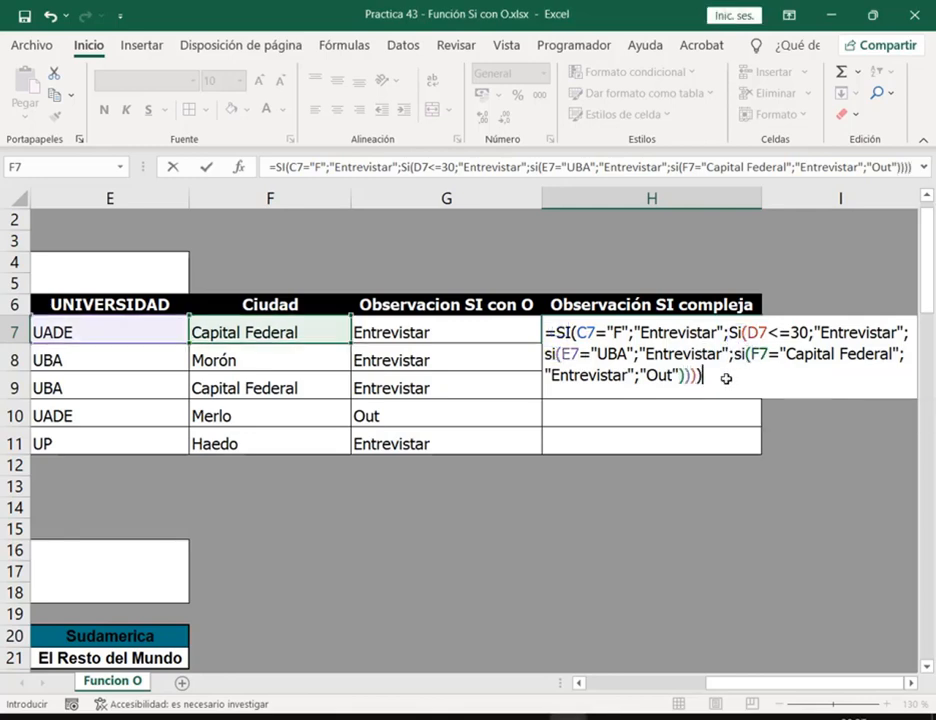
key("Return")
left_click(735, 334)
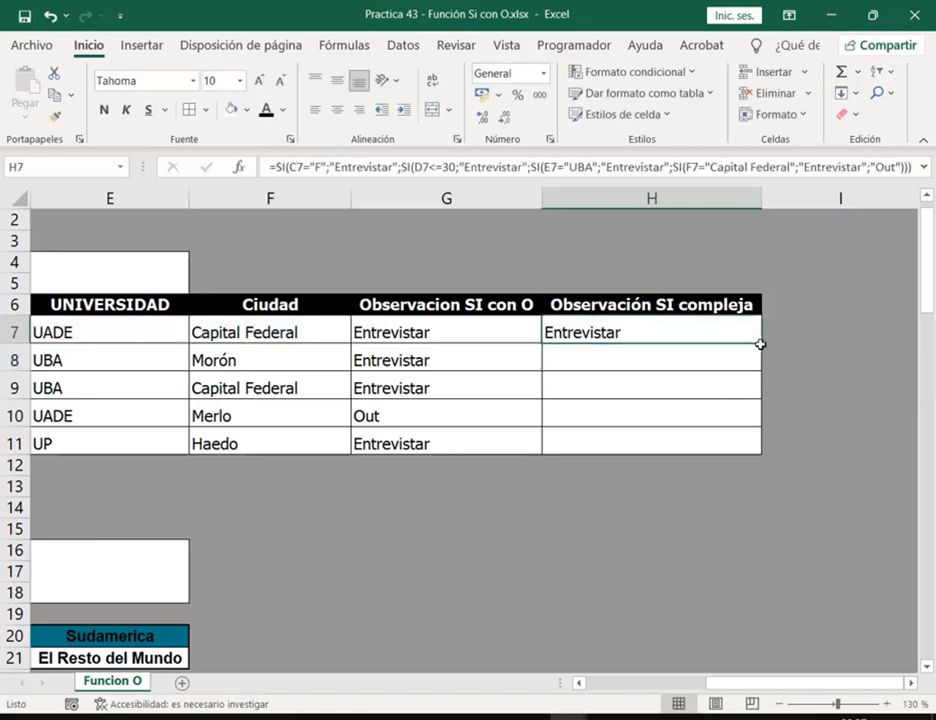
left_click_drag(758, 344, 750, 452)
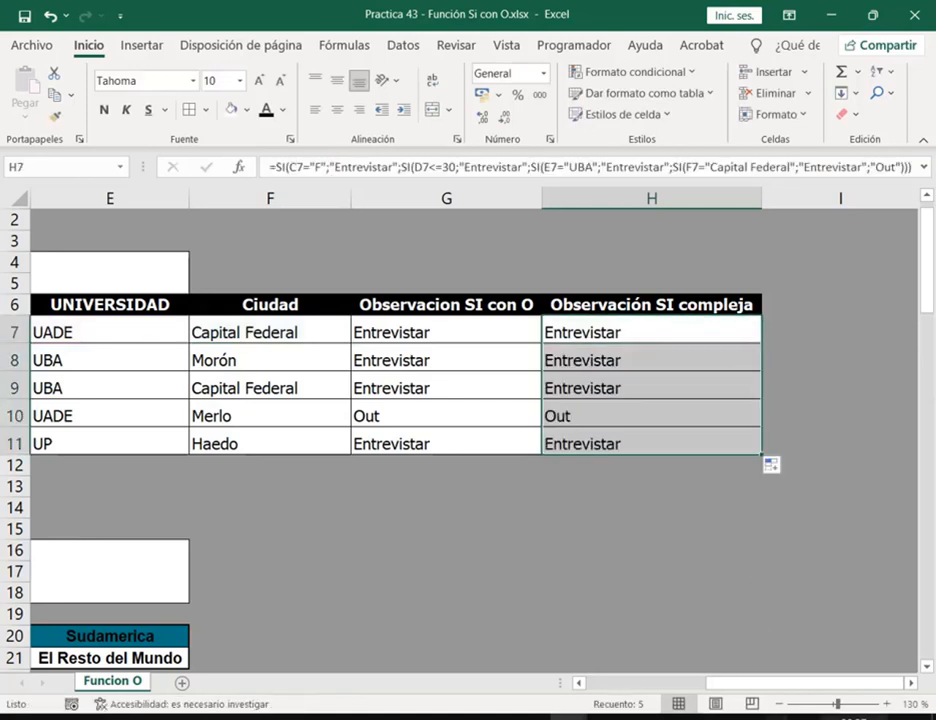
- Open the nested SI formula in H7 for editing and examine each of its four "Entrevistar" true values
left_click(911, 685)
double_click(393, 330)
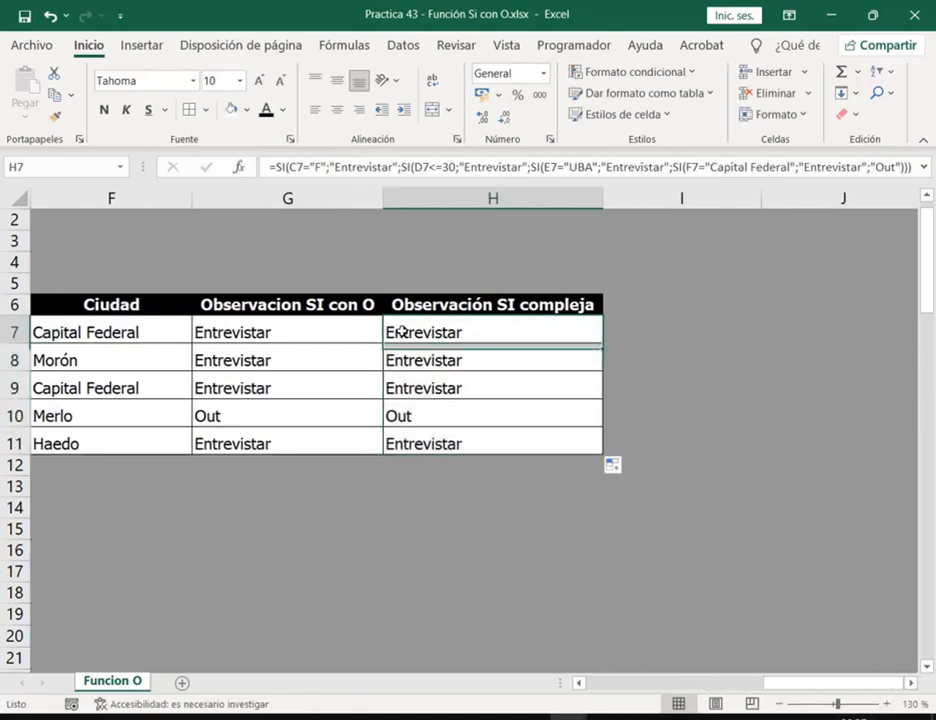
double_click(518, 332)
left_click(709, 332)
double_click(709, 332)
double_click(428, 353)
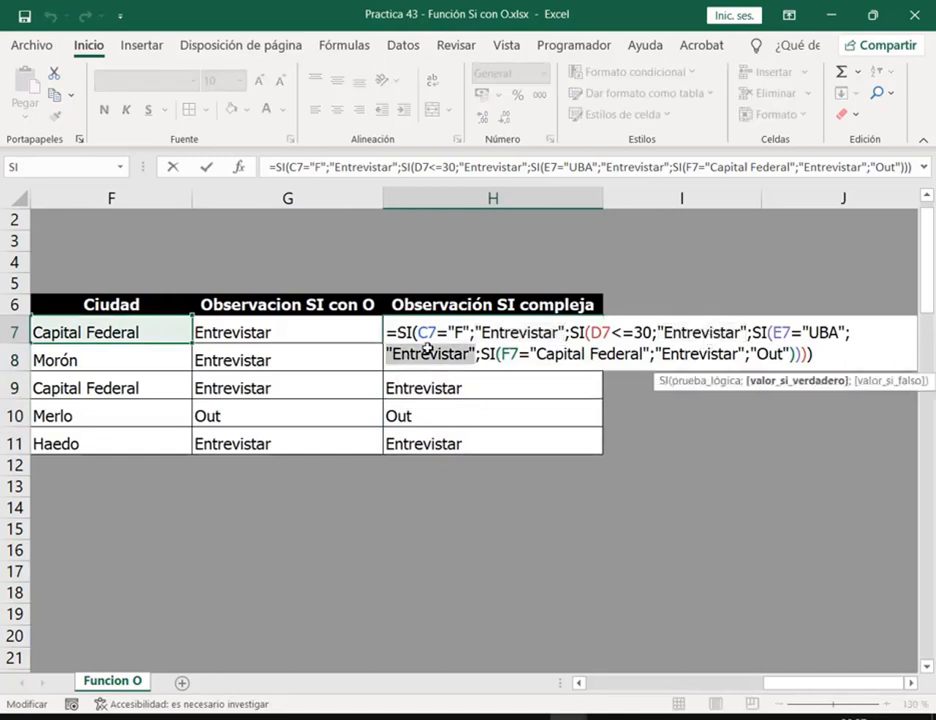
double_click(700, 355)
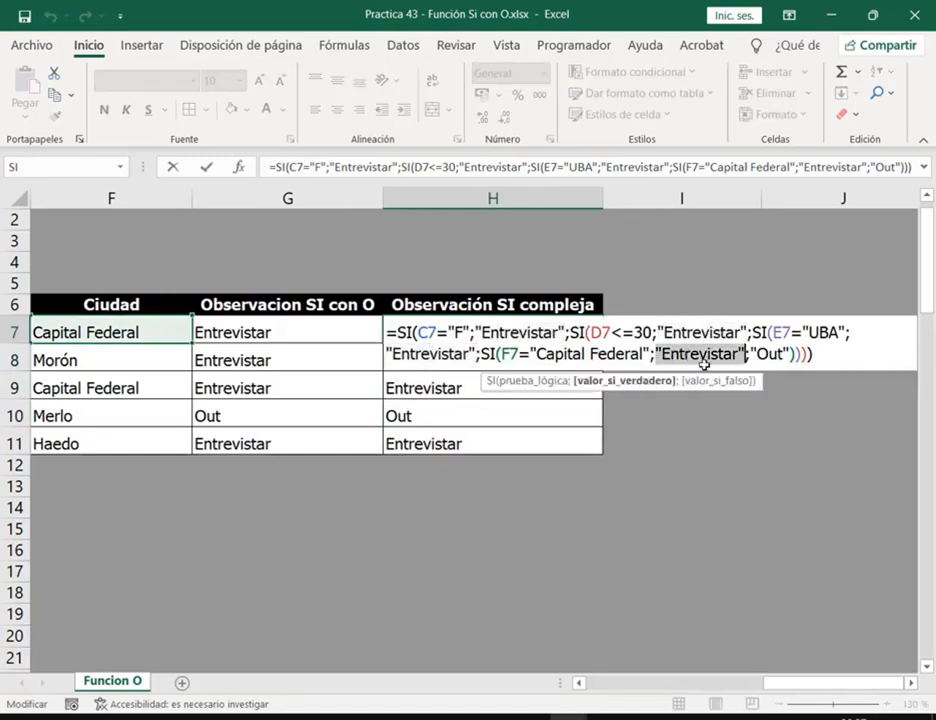
left_click(518, 335)
double_click(518, 332)
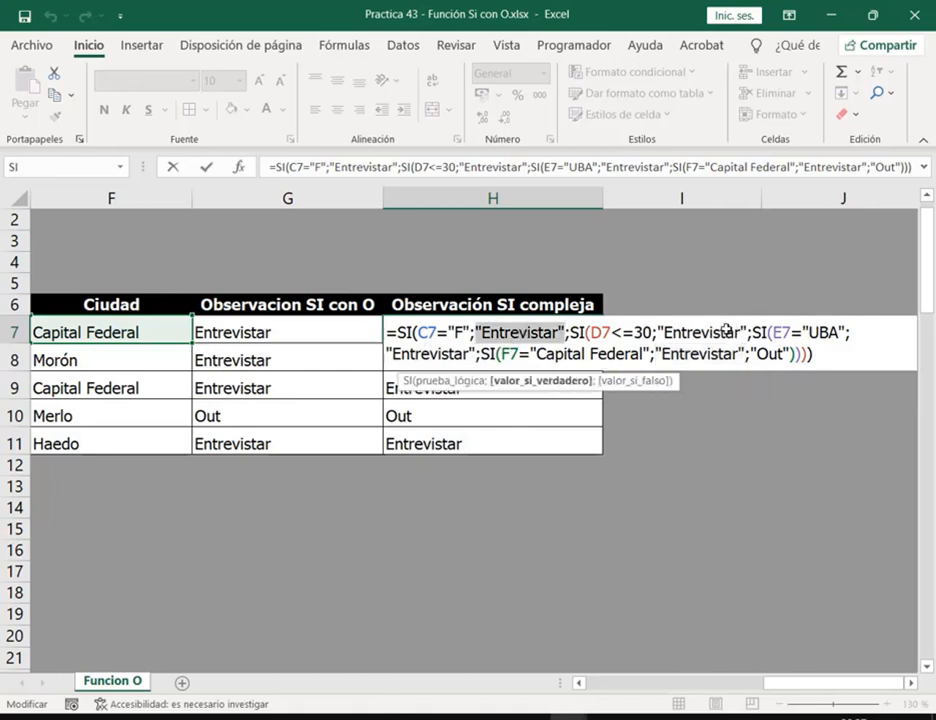
double_click(706, 332)
double_click(428, 353)
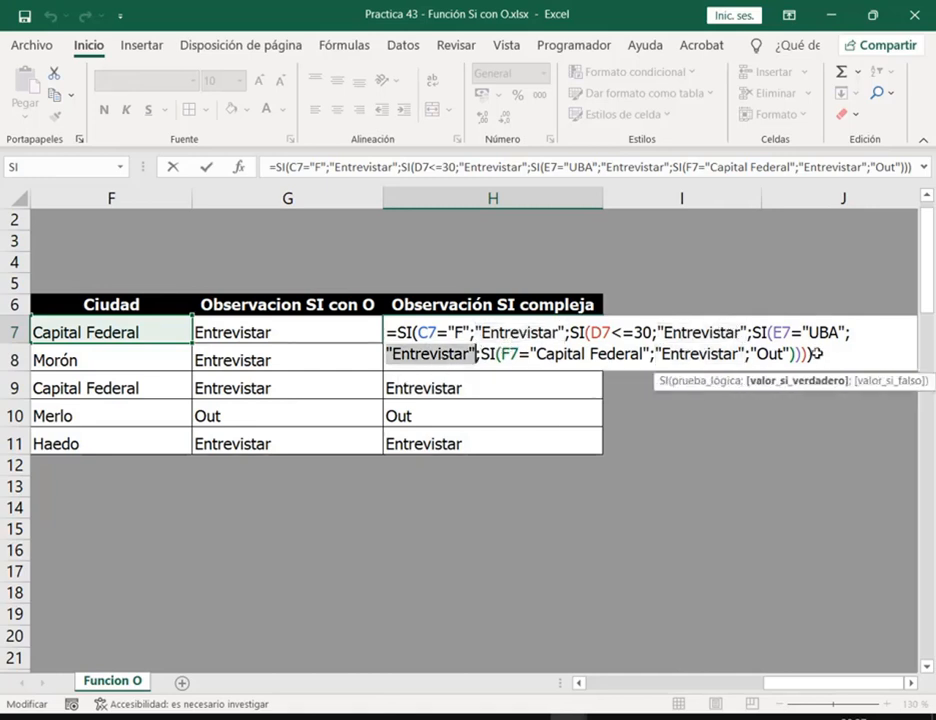
double_click(700, 355)
left_click(718, 332)
left_click(836, 355)
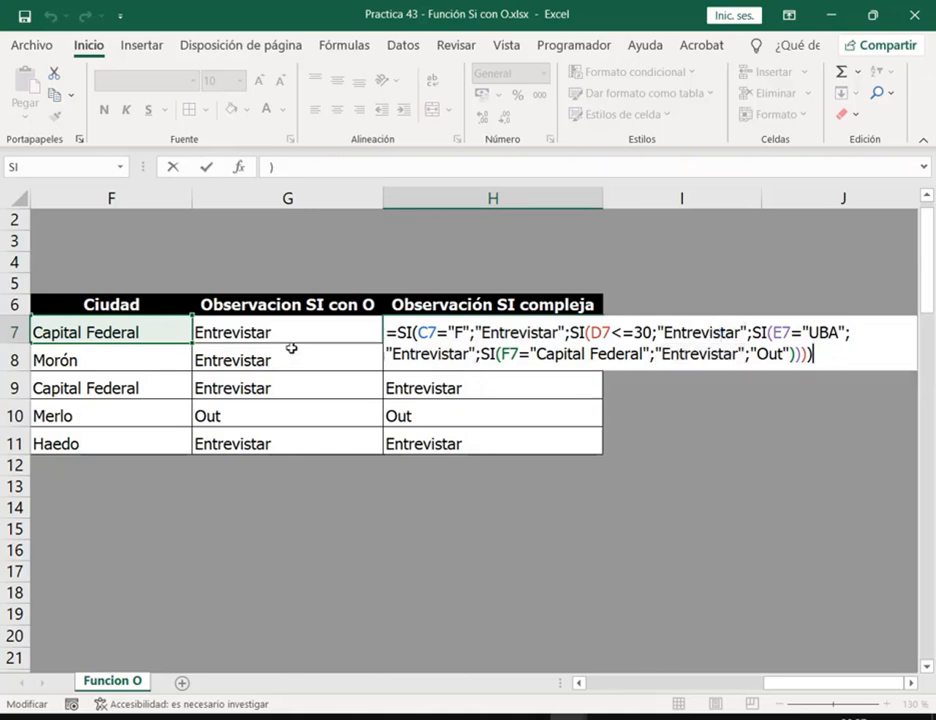
- Mark the four "Entrevistar" values in the H7 formula with on-screen boxes, clear the marks, and review the formula again before leaving it
mouse_move(477, 318)
left_mouse_down()
mouse_move(568, 353)
mouse_move(565, 344)
left_mouse_up()
left_click_drag(655, 318, 746, 342)
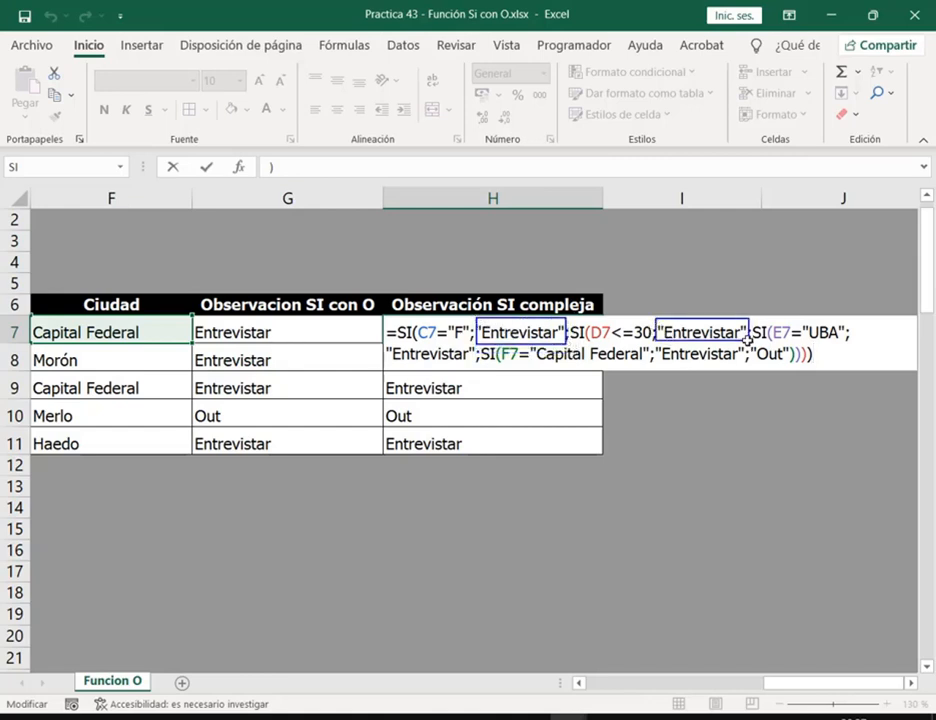
left_click_drag(655, 343, 746, 364)
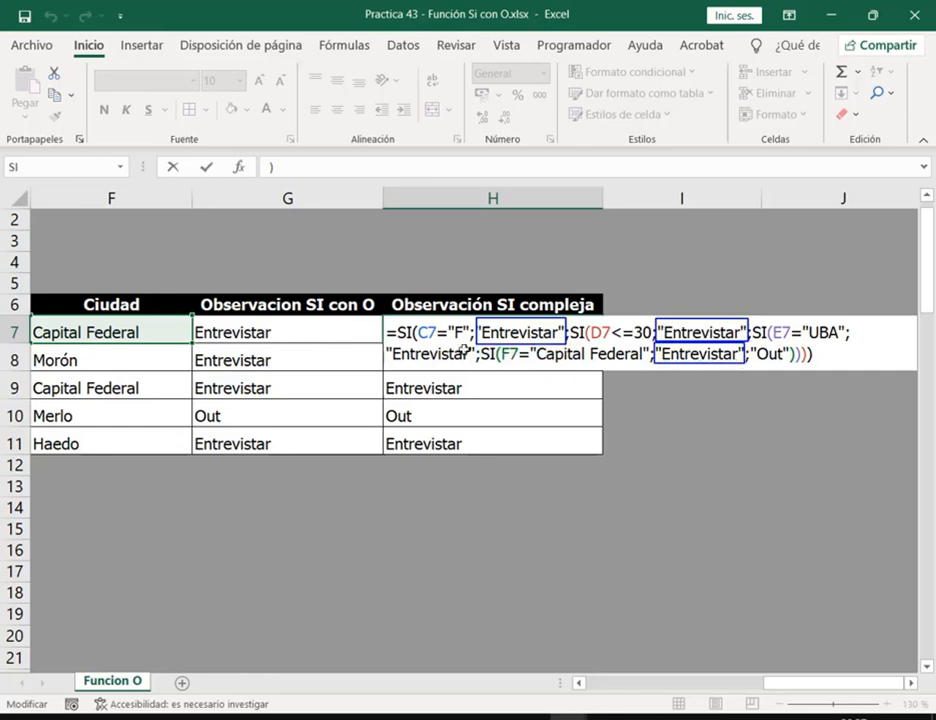
left_click_drag(388, 342, 474, 366)
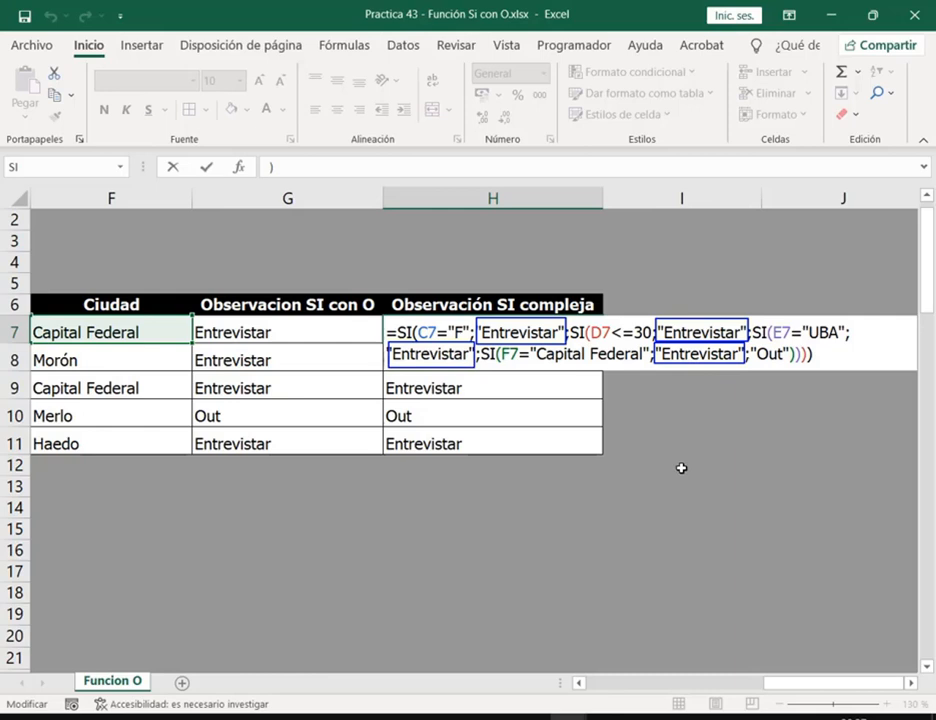
key("Escape")
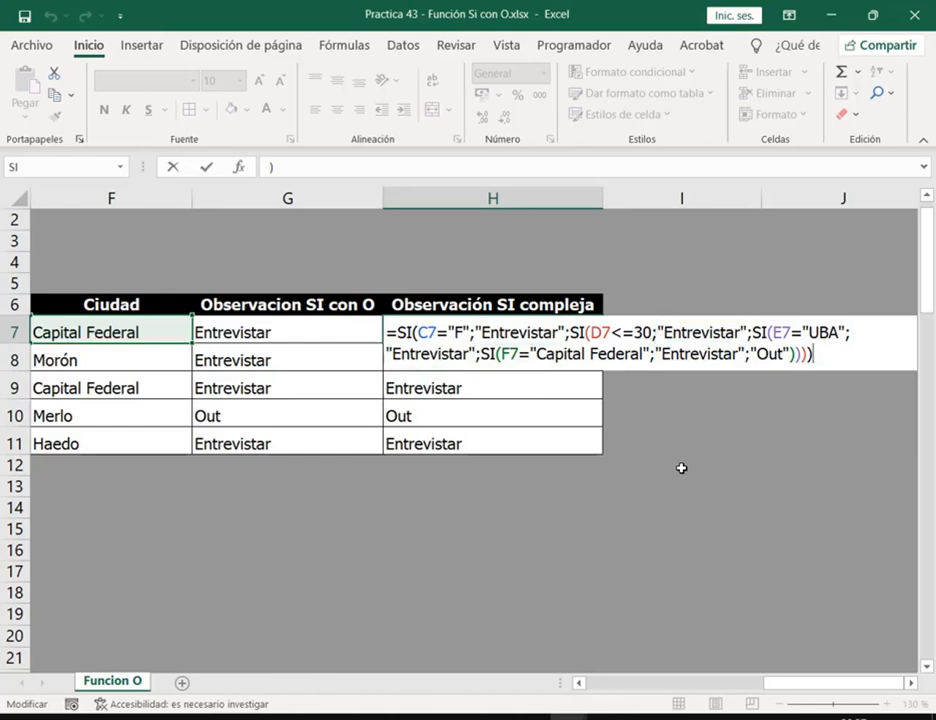
key("Return")
key("Up")
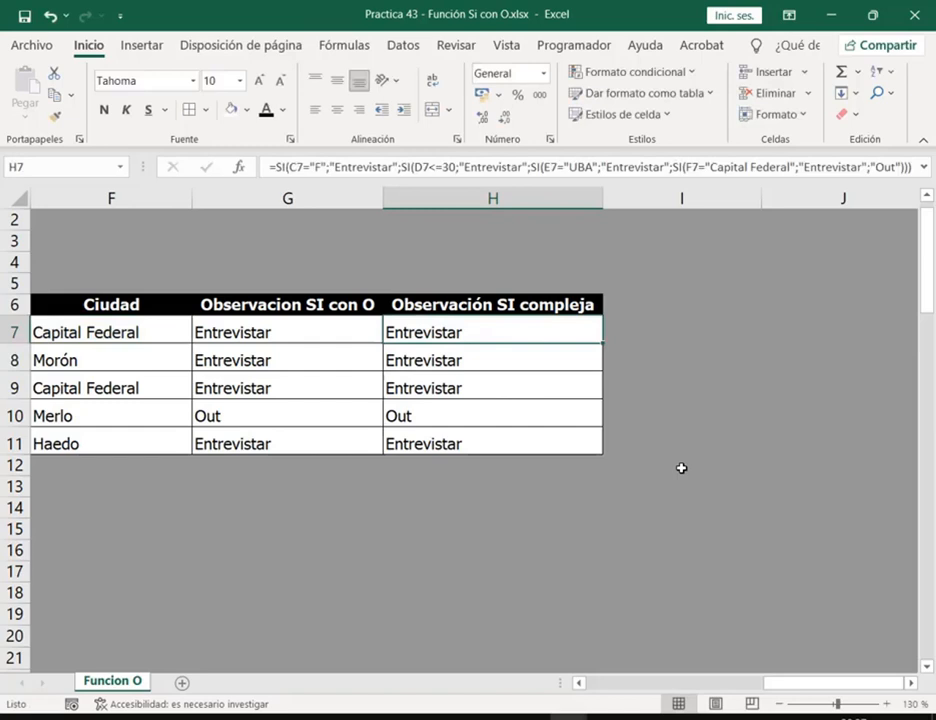
key("F2")
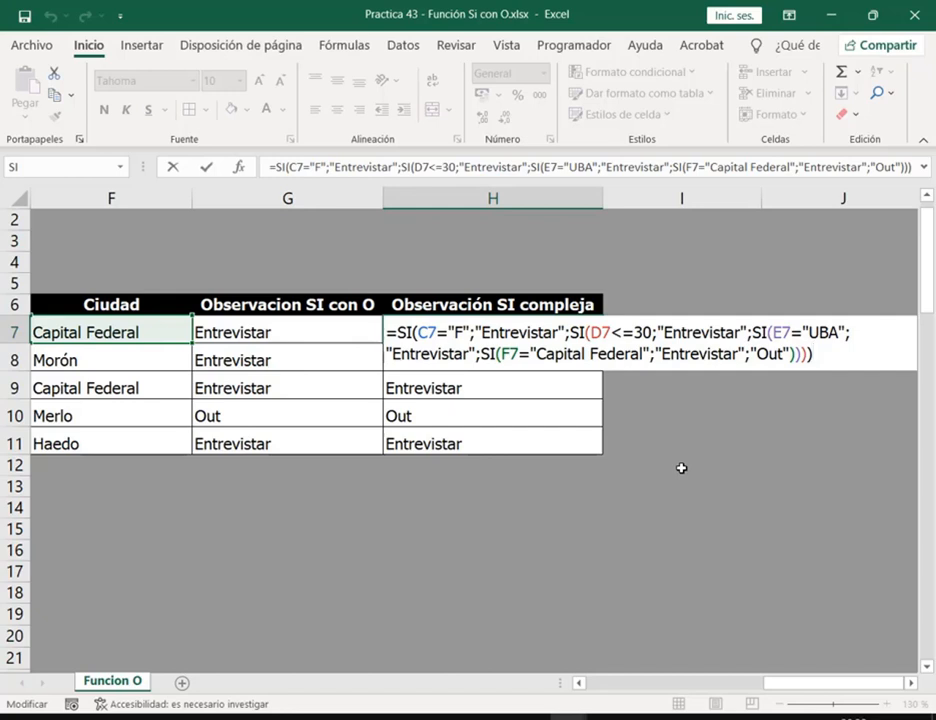
key("Return")
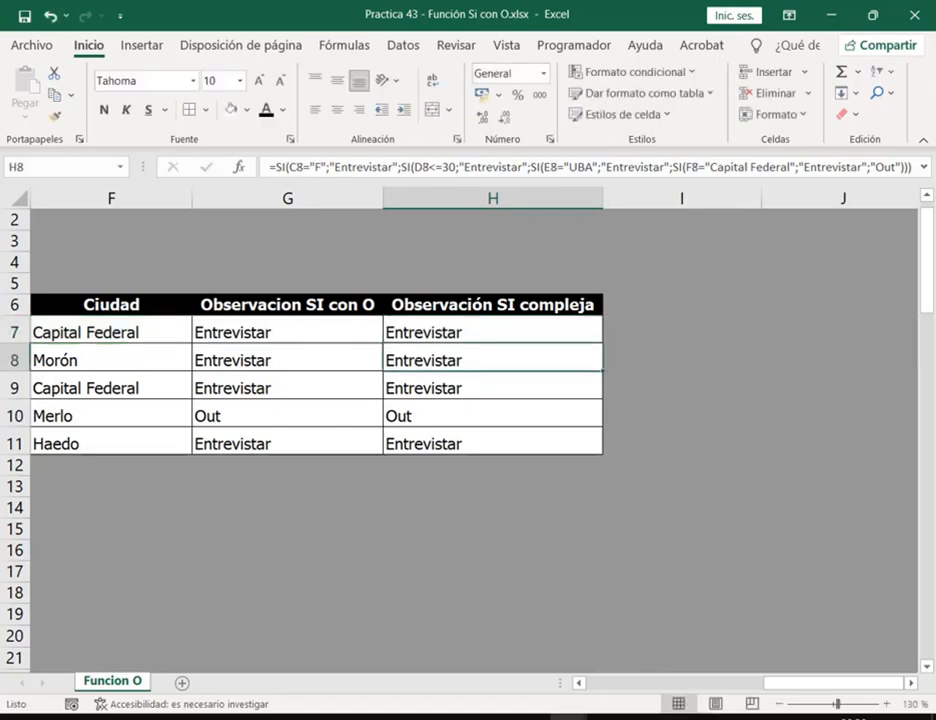
- Switch to Chrome and search Google in a new tab for "cuantas condiciones puede tener la funcion si con o"
mouse_move(274, 693)
left_click(136, 591)
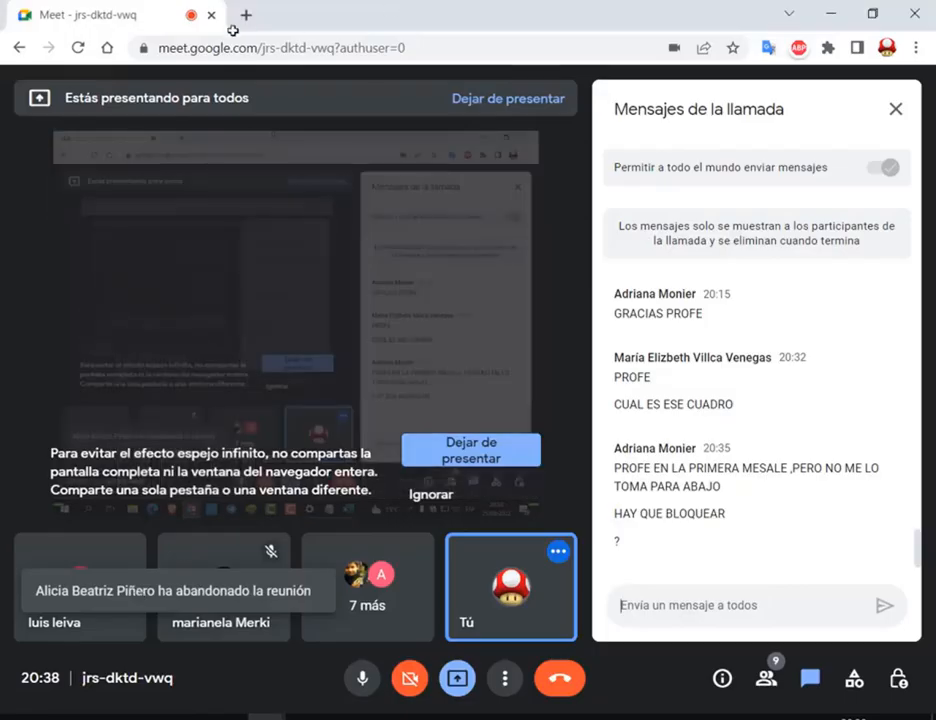
left_click(243, 17)
type("cuan")
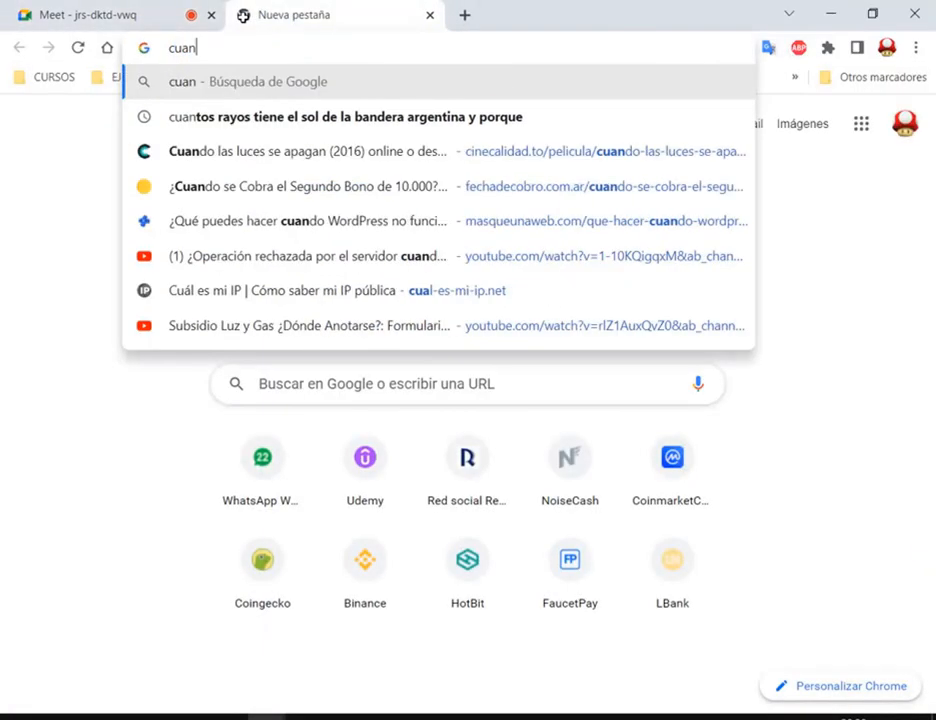
type("tas condicione")
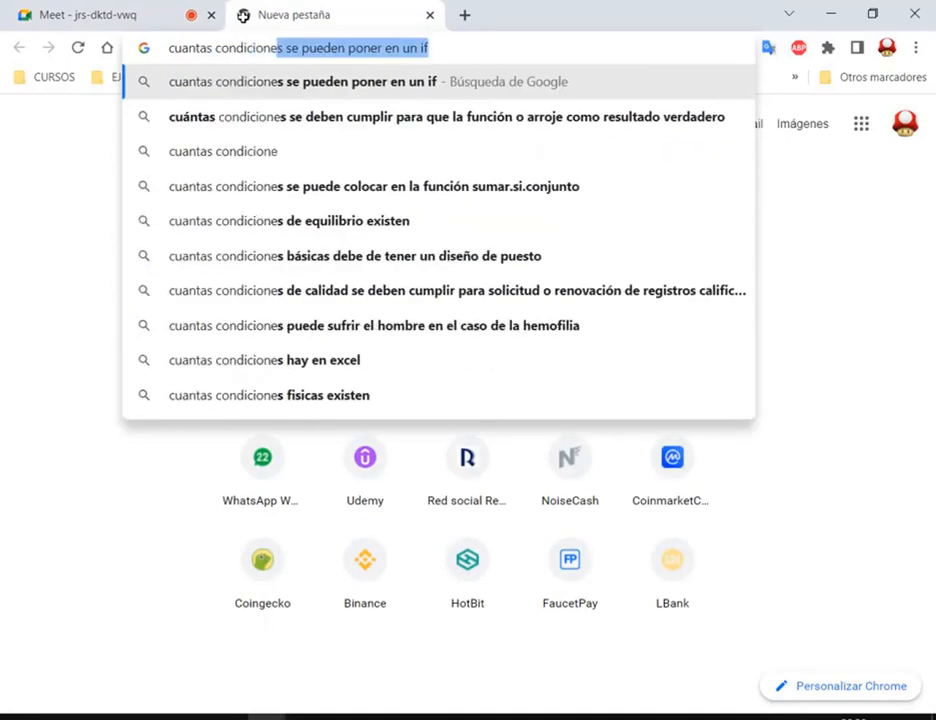
type("s puede ")
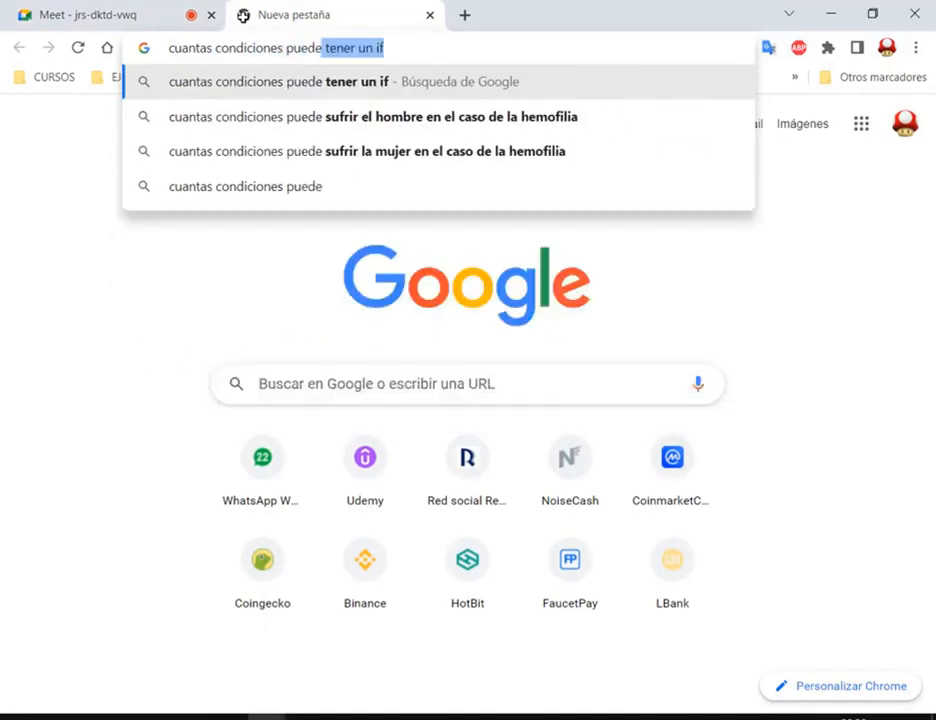
type("tener la funcion si con o")
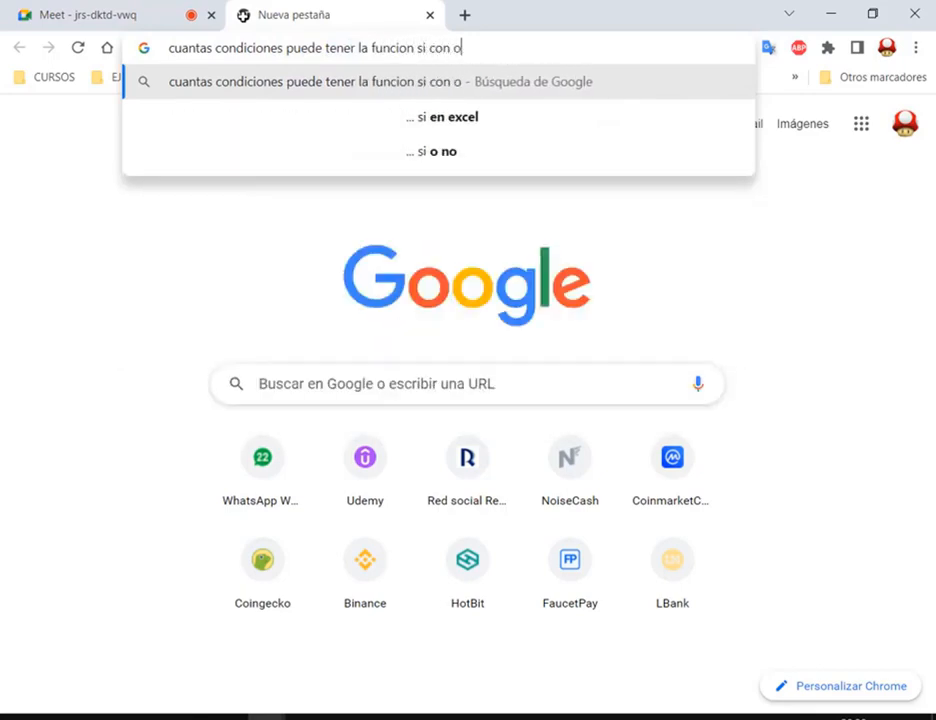
key("Return")
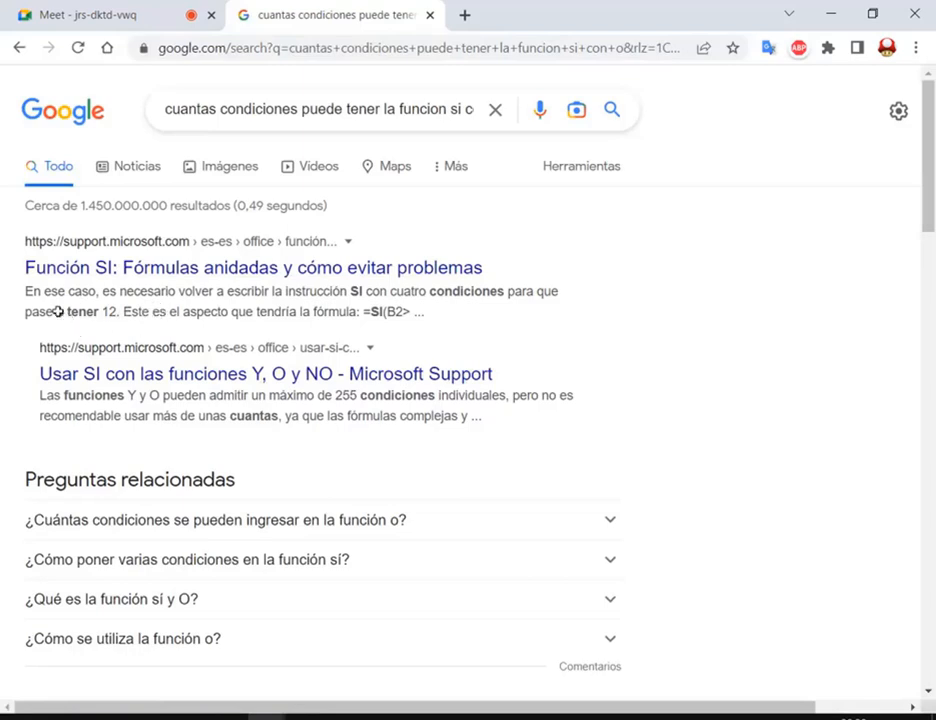
- Read the search results about the number of conditions allowed in the function, and close the search tab
left_click_drag(25, 304, 122, 312)
scroll(612, 288, "down", 2)
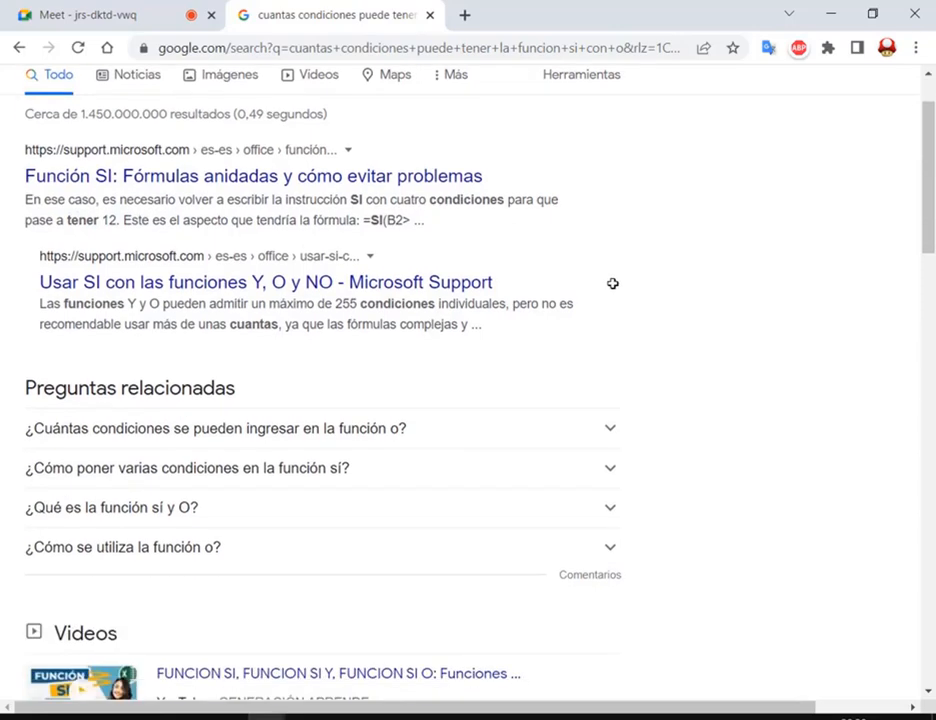
scroll(612, 283, "down", 4)
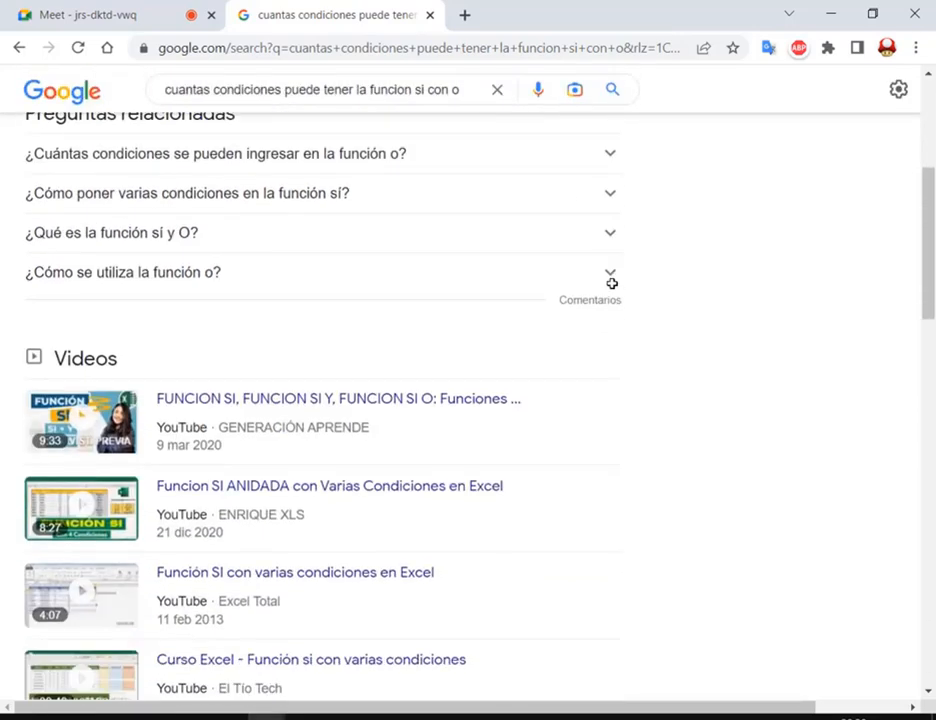
left_click(430, 15)
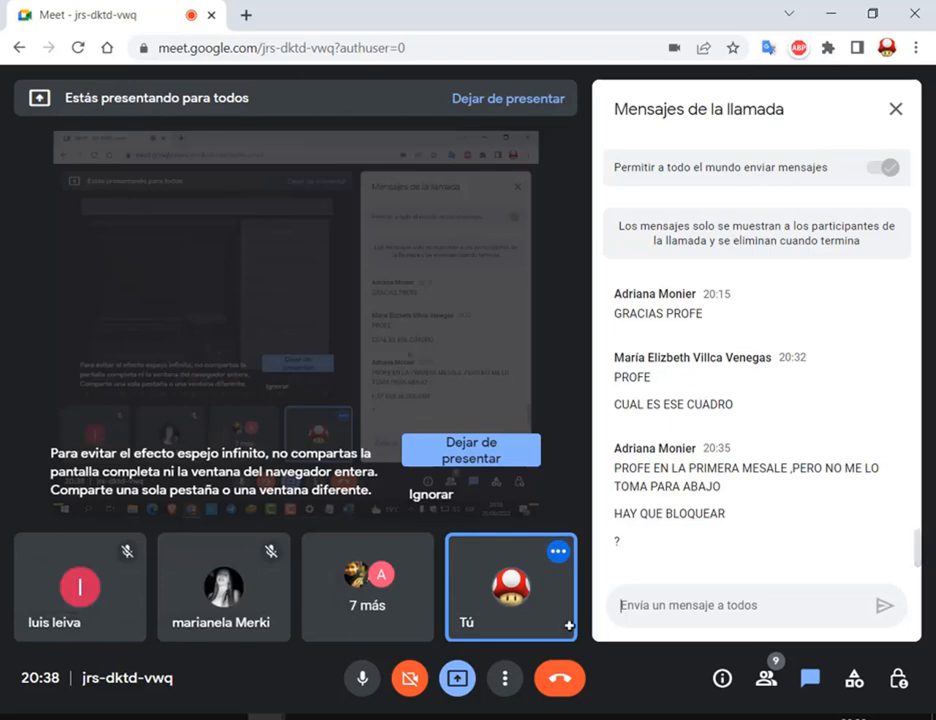
- Look at the Practica 42 workbook in Excel, and return to the Meet chat to highlight the "HAY QUE BLOQUEAR" message
mouse_move(568, 716)
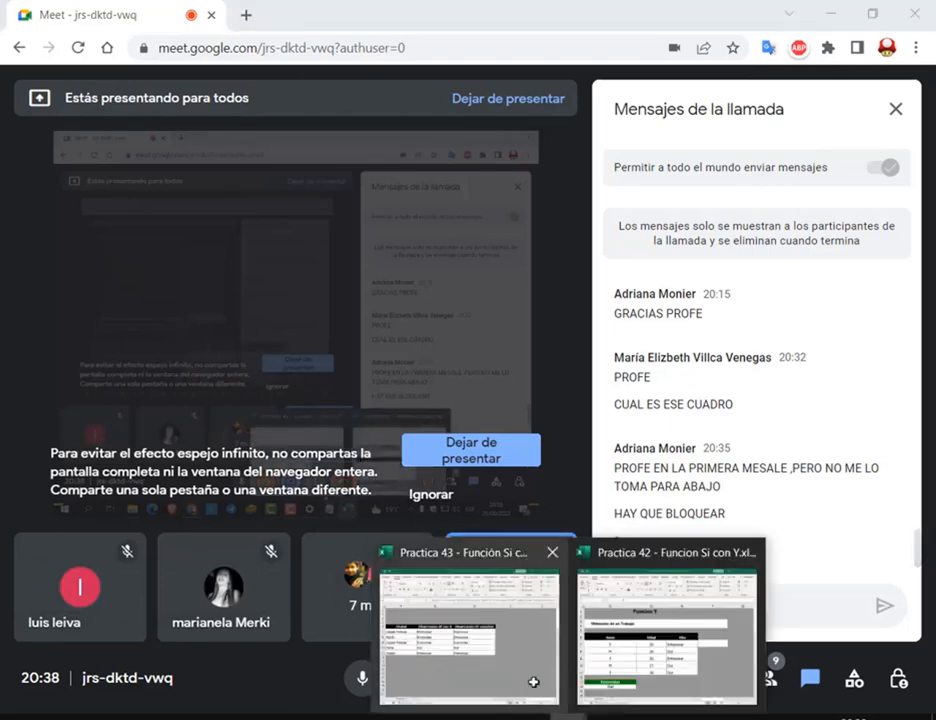
left_click(660, 625)
left_click(673, 363)
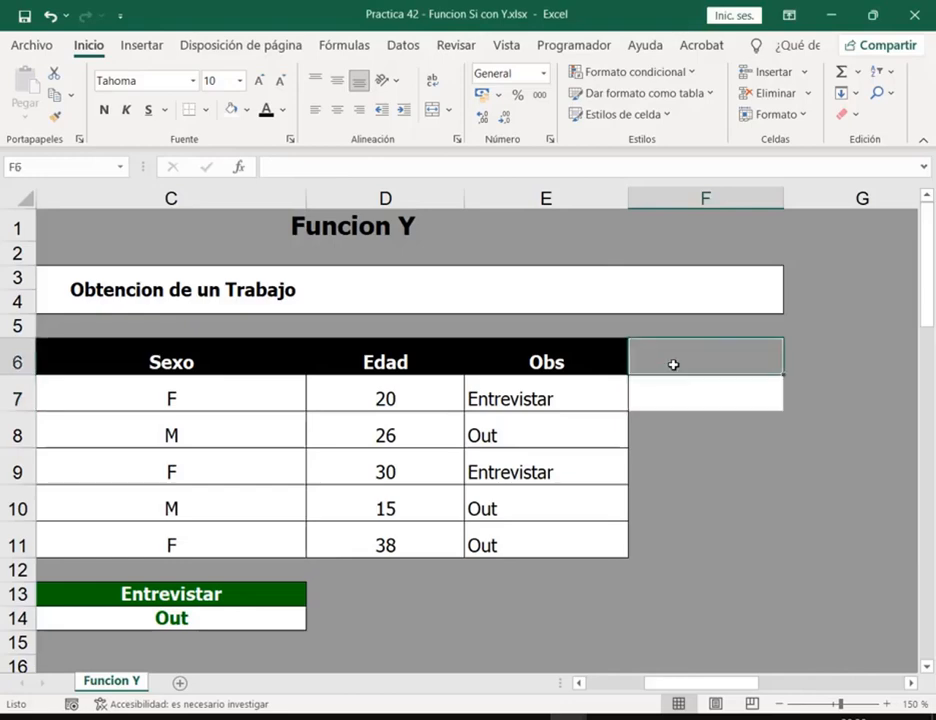
left_click(680, 391)
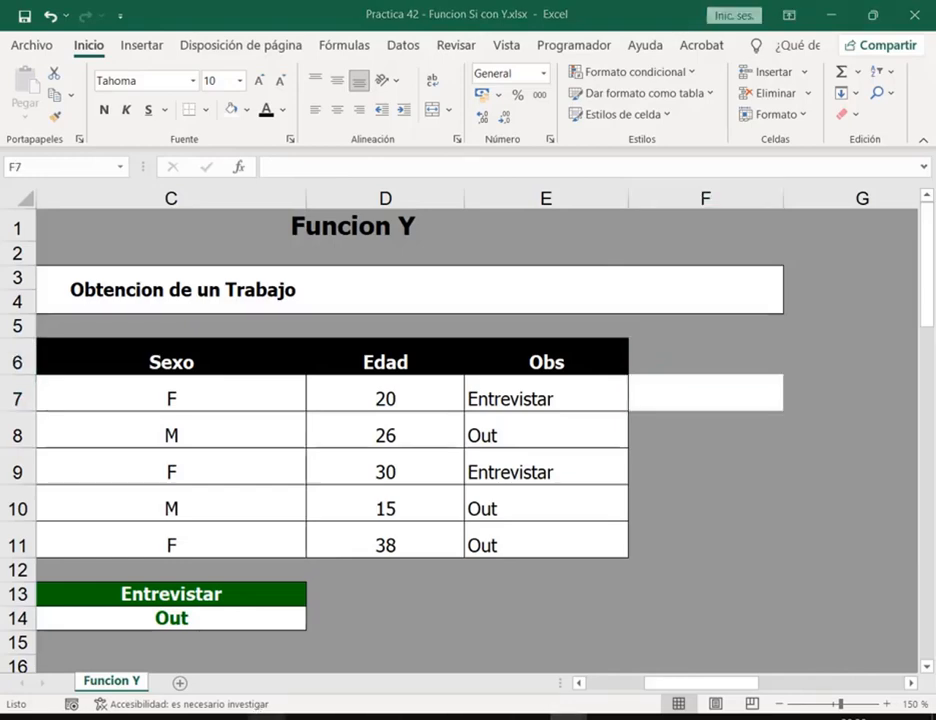
mouse_move(257, 712)
left_click(94, 625)
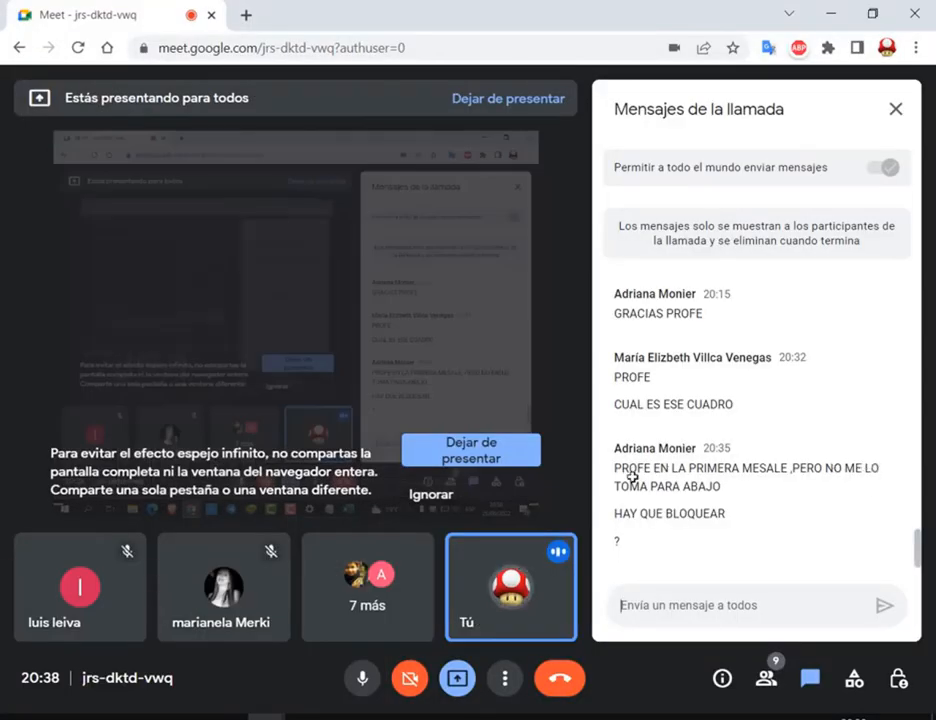
left_click_drag(621, 513, 729, 516)
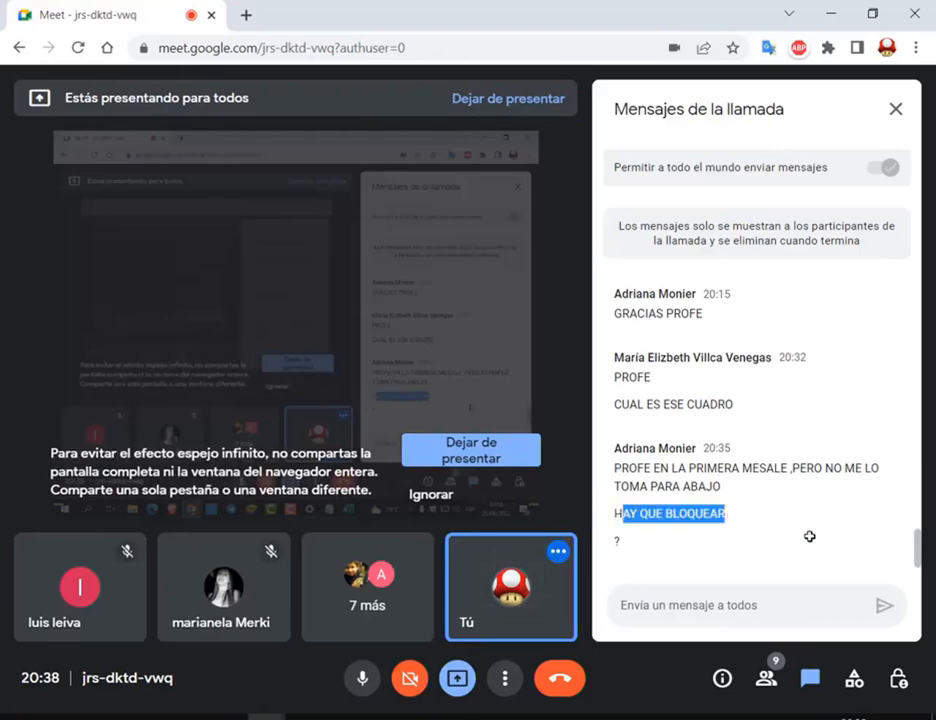
- Switch back to the Practica 42 workbook, check the formula in E7, and close the workbook with its changes saved
left_click(568, 714)
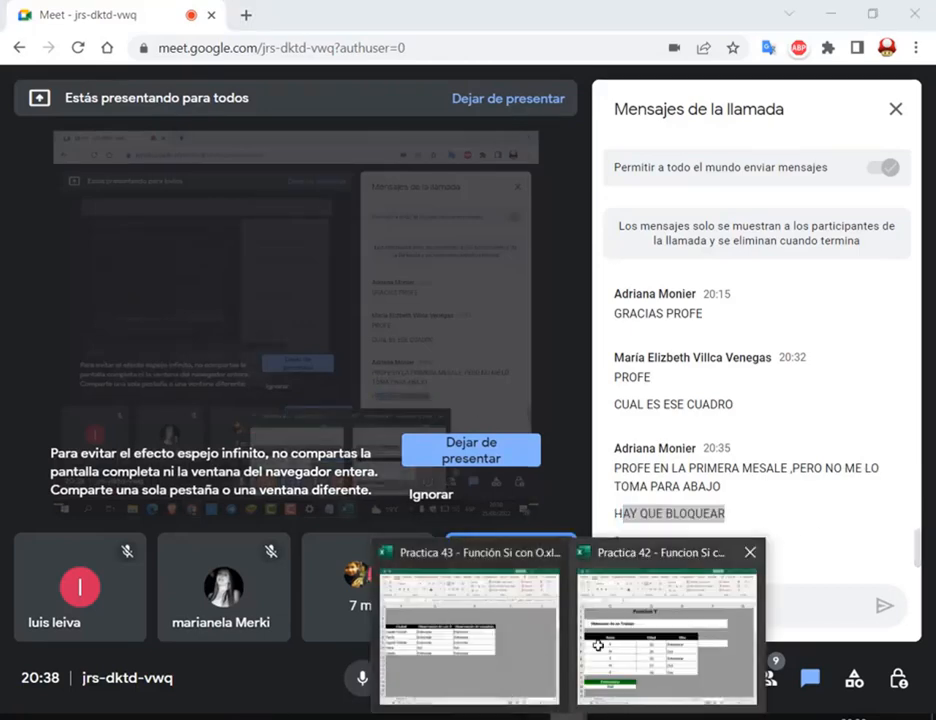
left_click(665, 630)
left_click(578, 403)
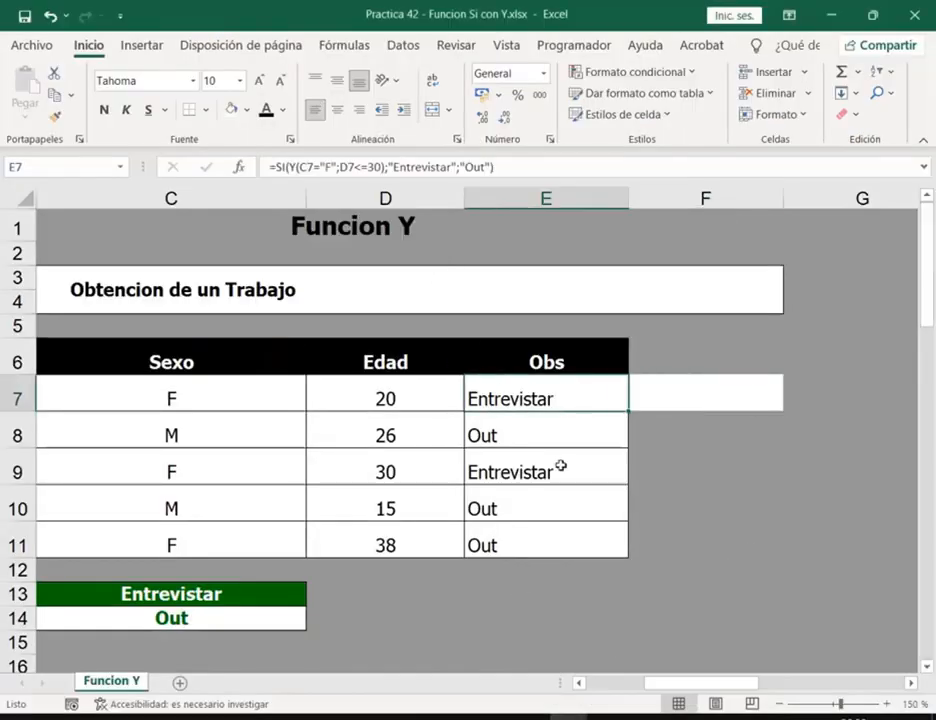
left_click(914, 15)
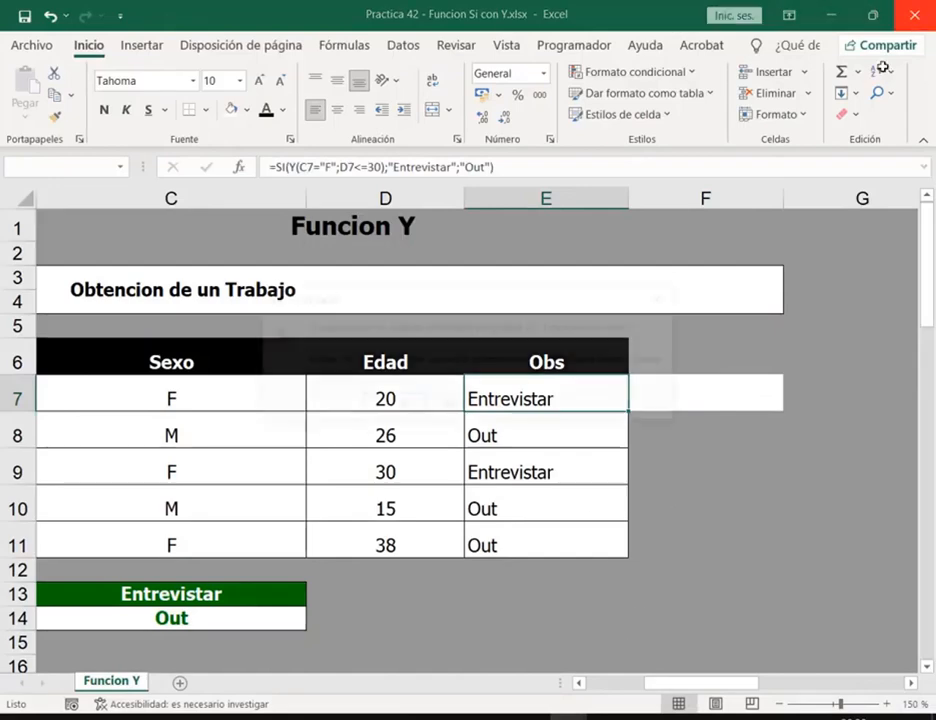
left_click(408, 405)
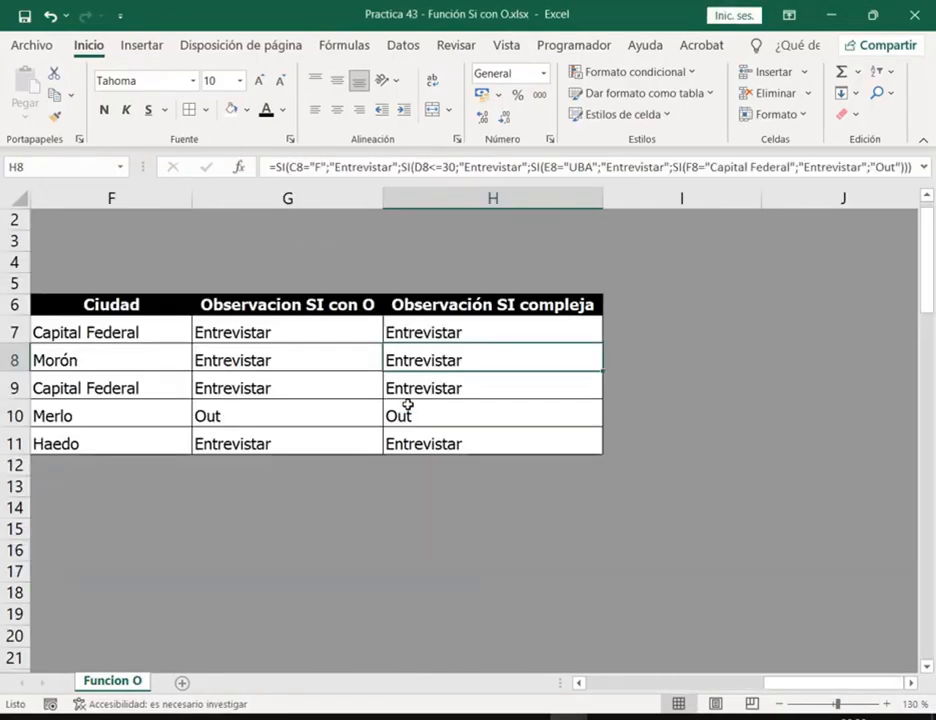
- Review the H7 formula against the candidate table in Practica 43, and switch to the Meet chat to check for messages
left_click(466, 332)
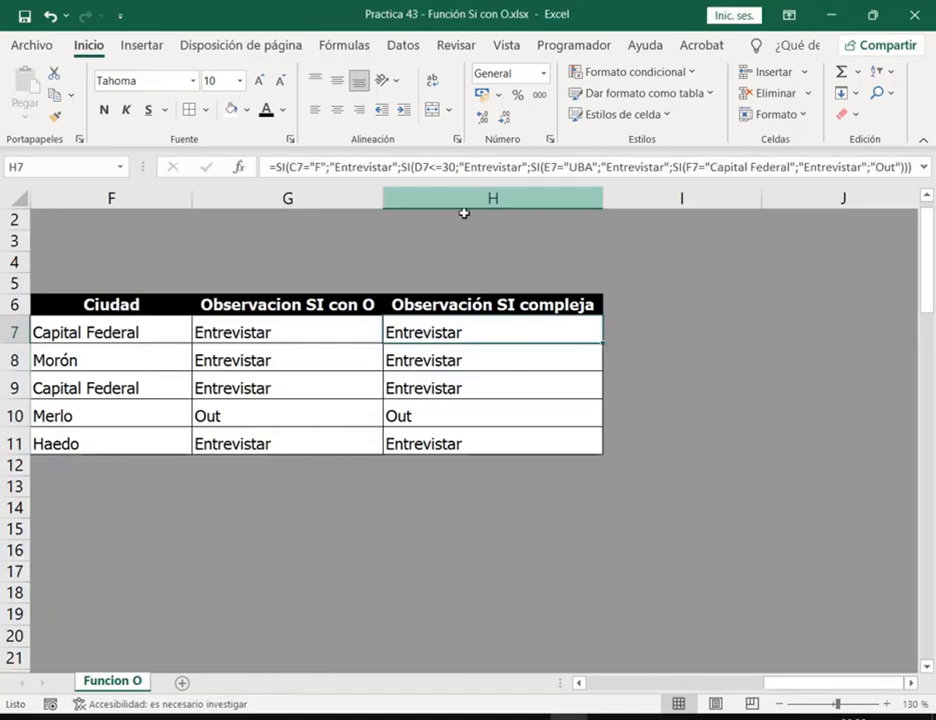
left_click_drag(819, 681, 730, 681)
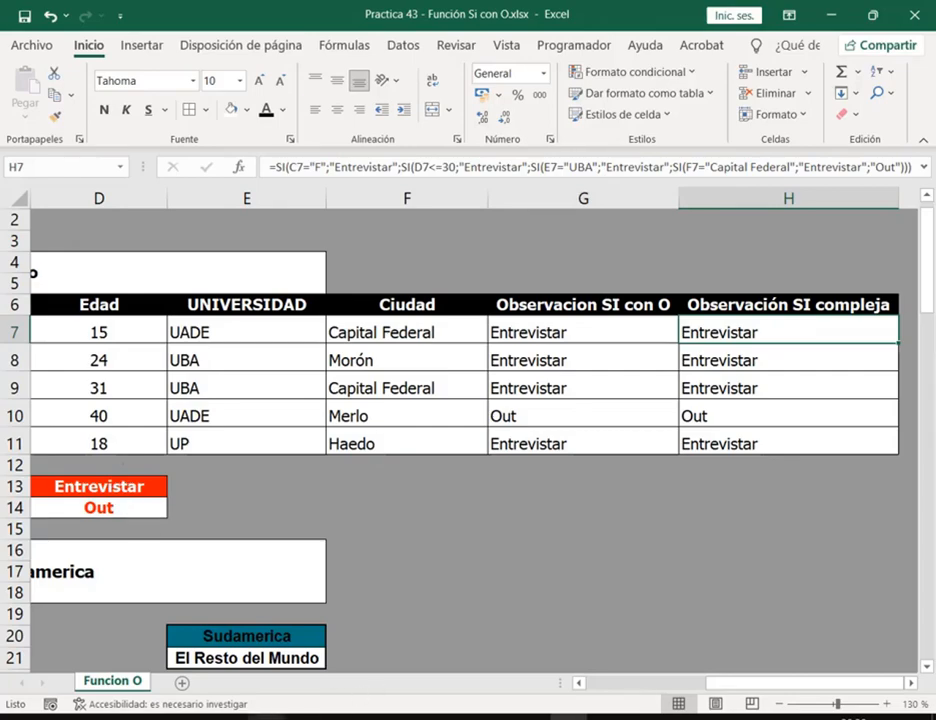
mouse_move(268, 710)
left_click(148, 663)
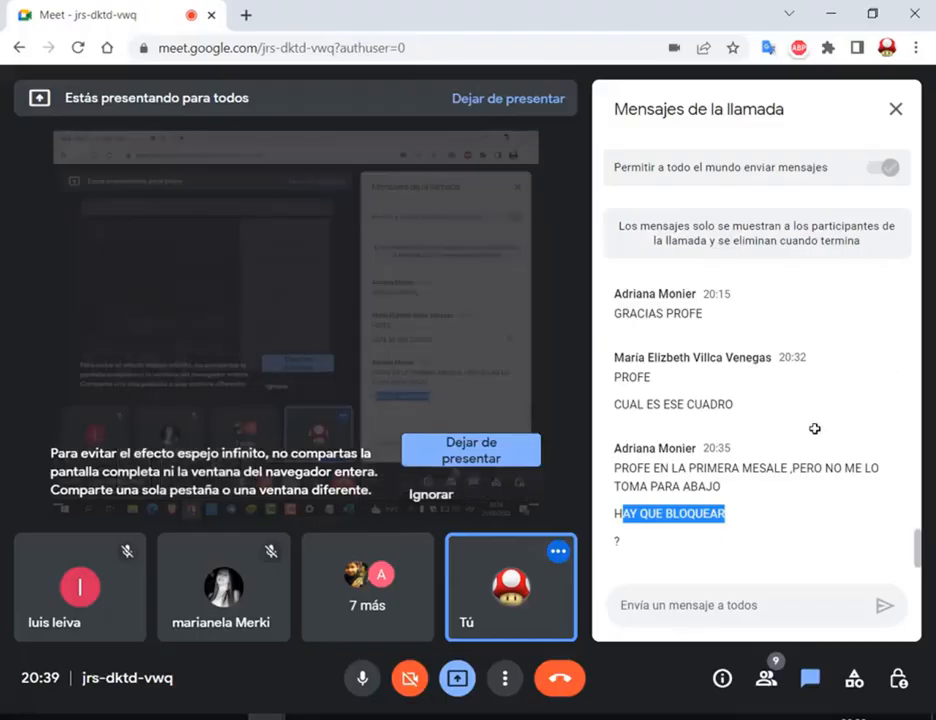
left_click(783, 485)
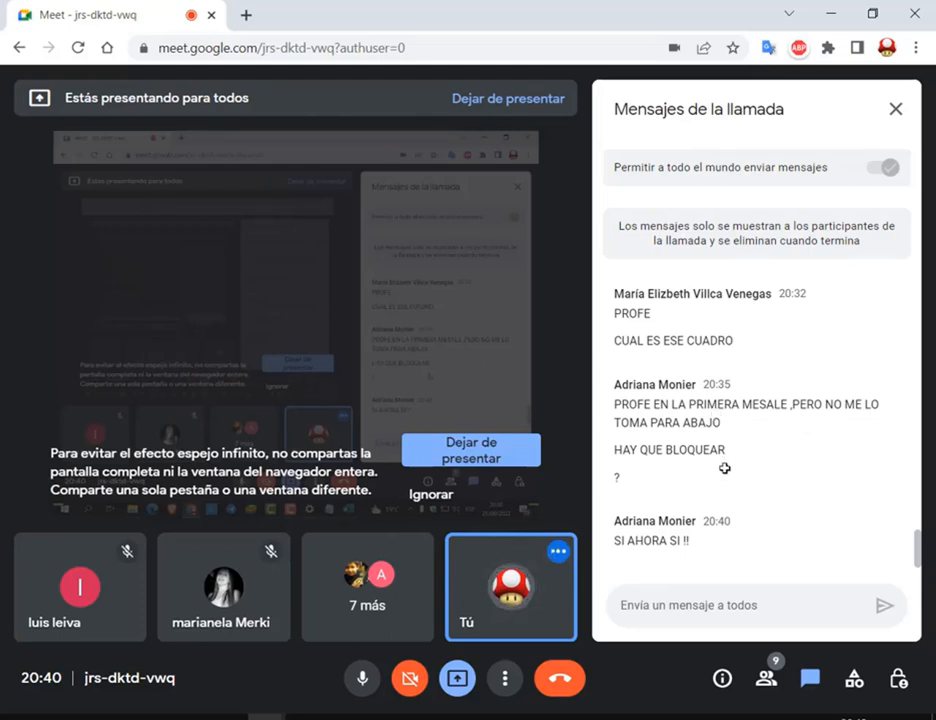
- Switch to the Practica 43 workbook and review the Paises pertenecientes a Sudamerica exercise with its country table, result labels and condition list
left_click(568, 717)
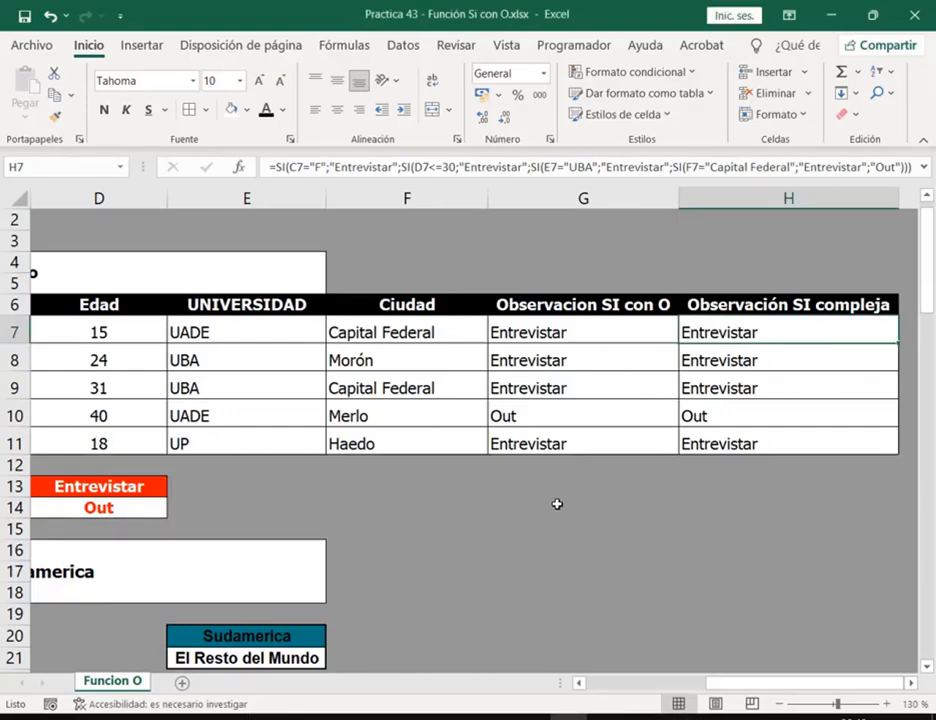
scroll(557, 503, "down", 5)
scroll(557, 503, "up", 1)
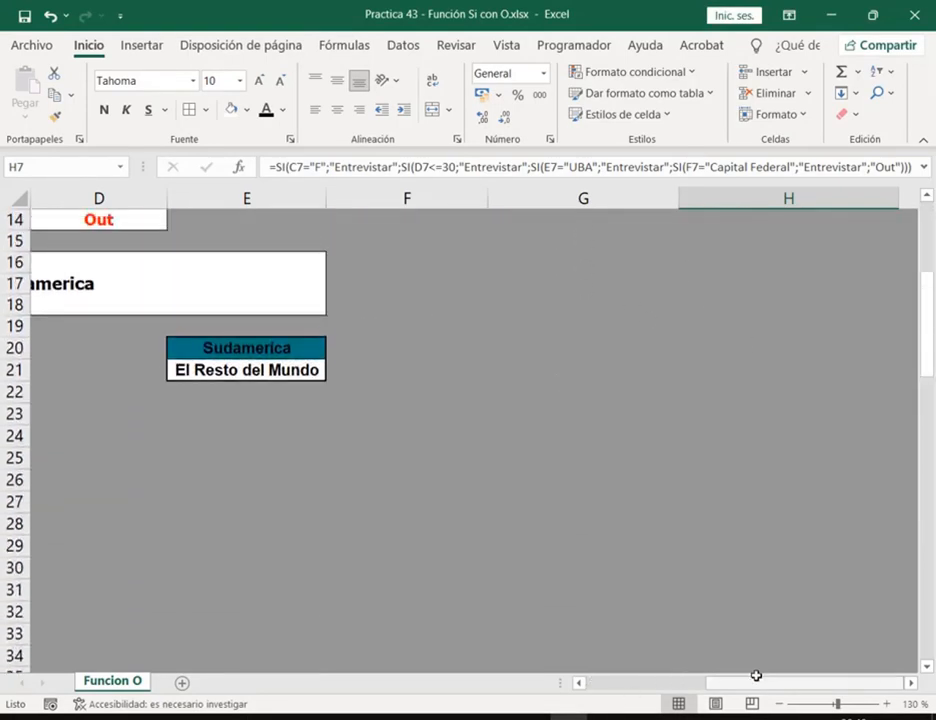
left_click_drag(756, 680, 620, 681)
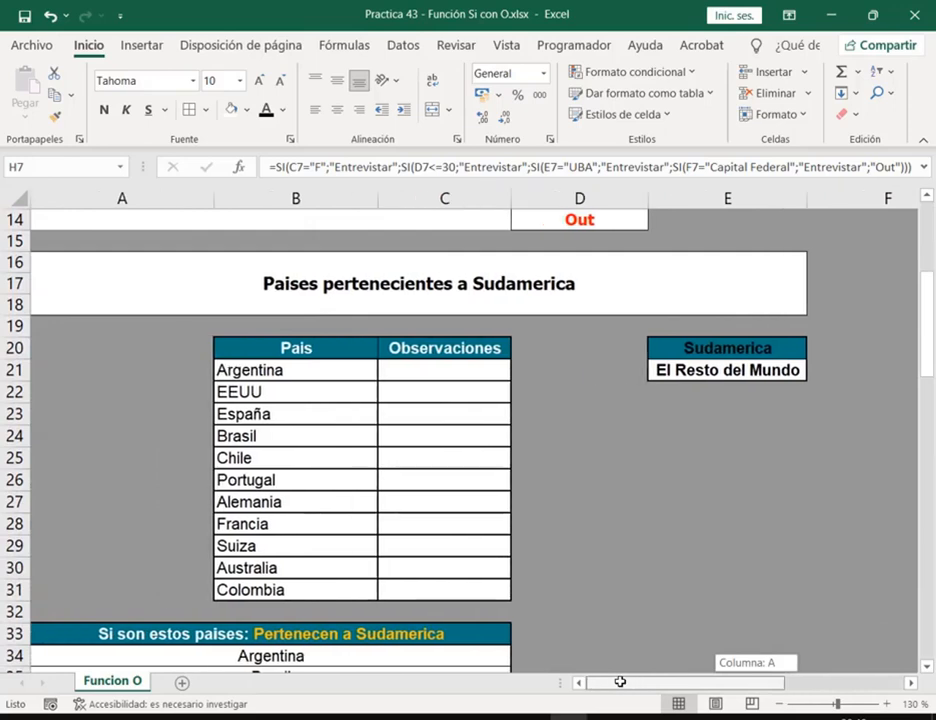
left_click(440, 369)
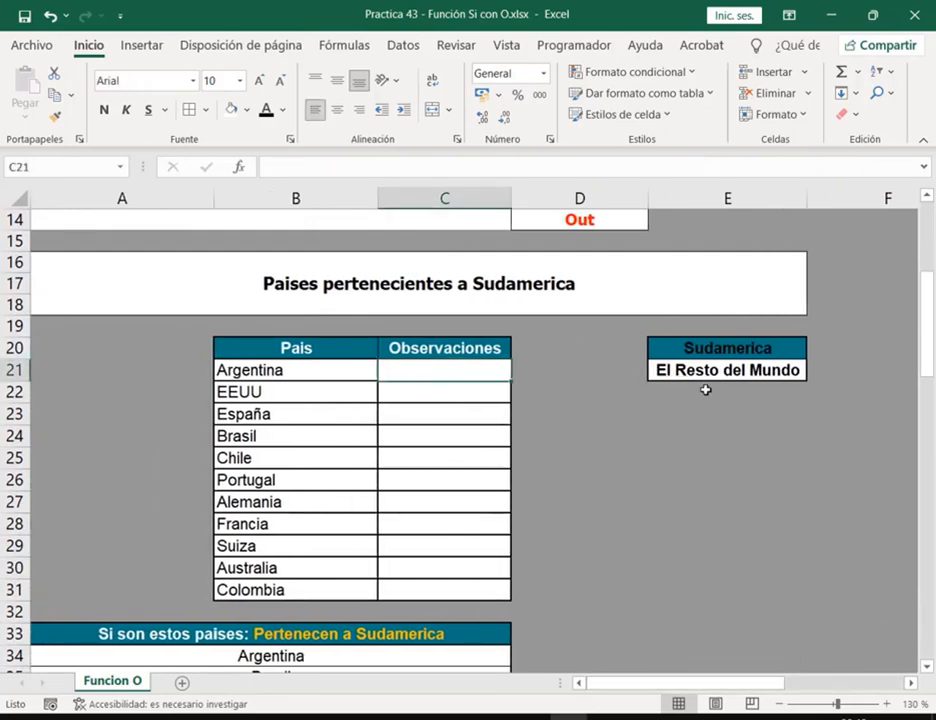
scroll(705, 389, "down", 1)
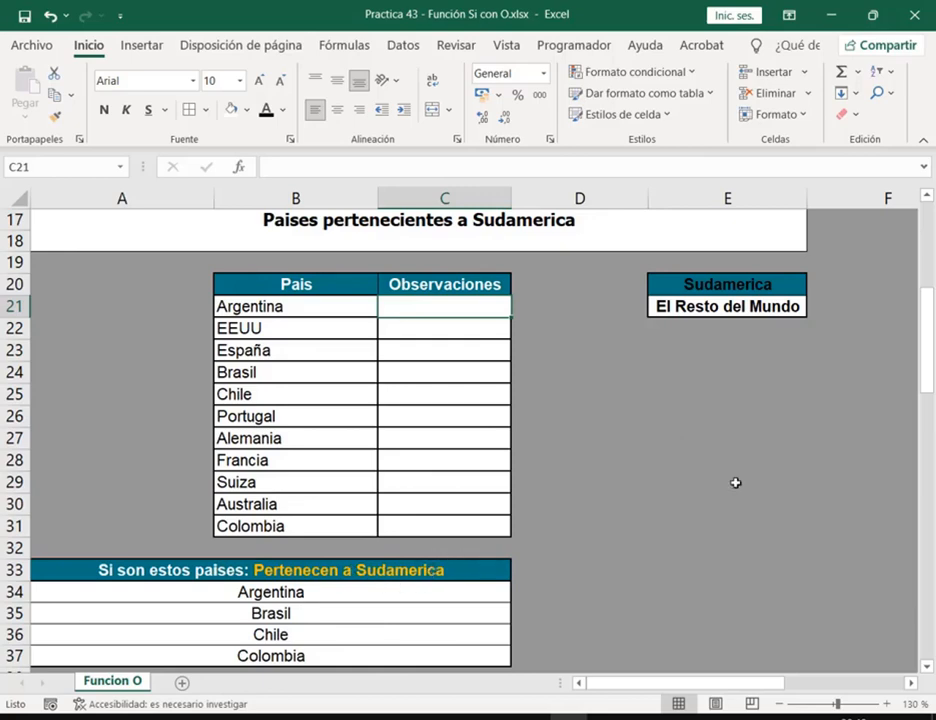
left_click(722, 306)
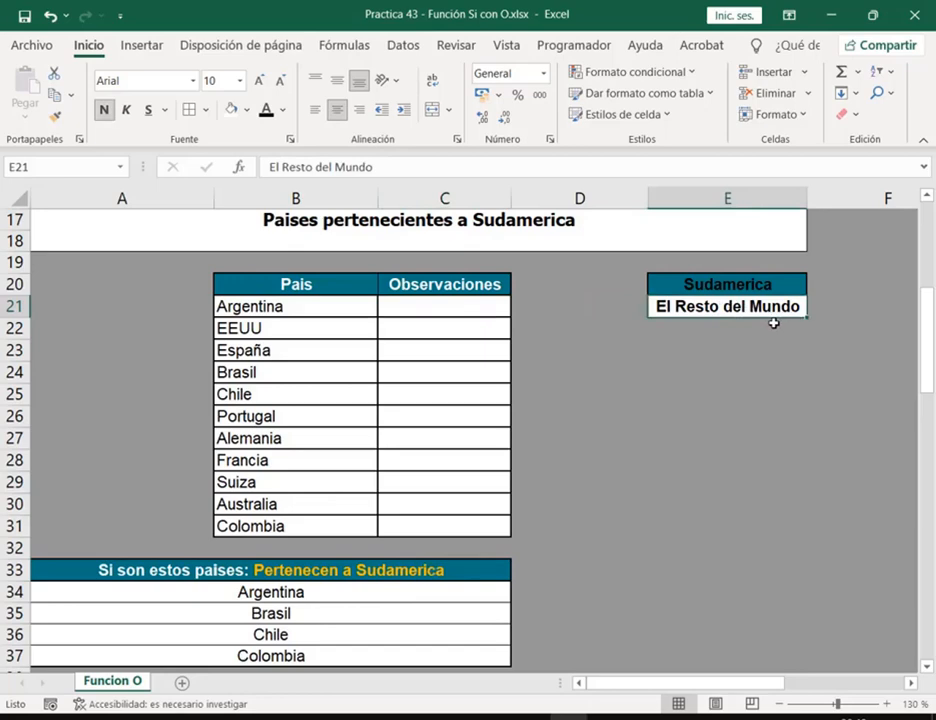
- Begin a SI formula in C21, and mark the four listed countries and the word Sudamerica above them with temporary boxes
left_click(462, 306)
type("=si")
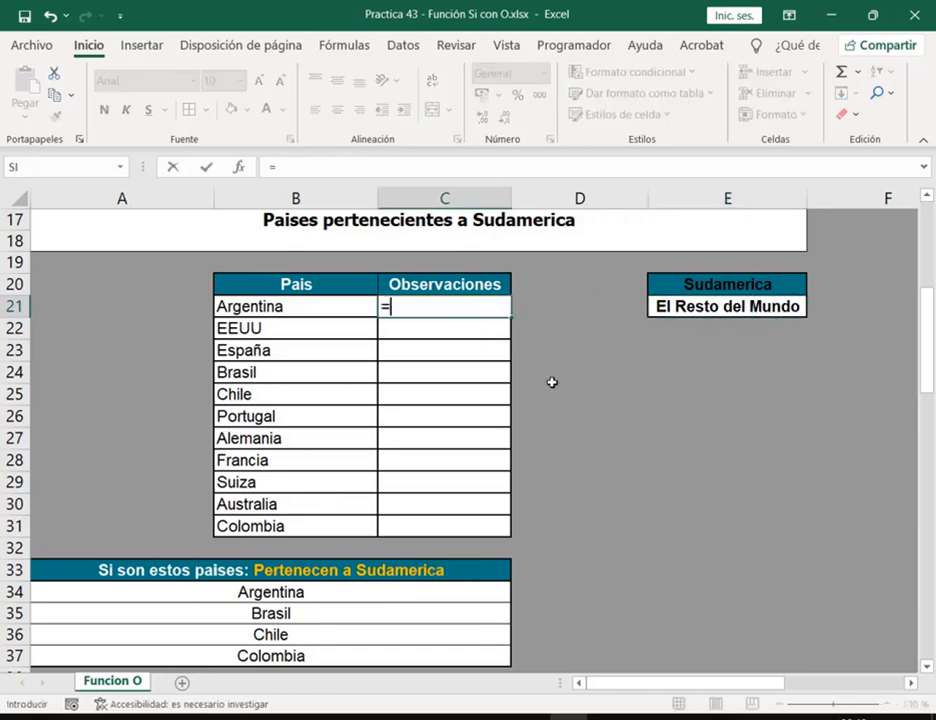
key("BackSpace")
key("BackSpace")
type("S")
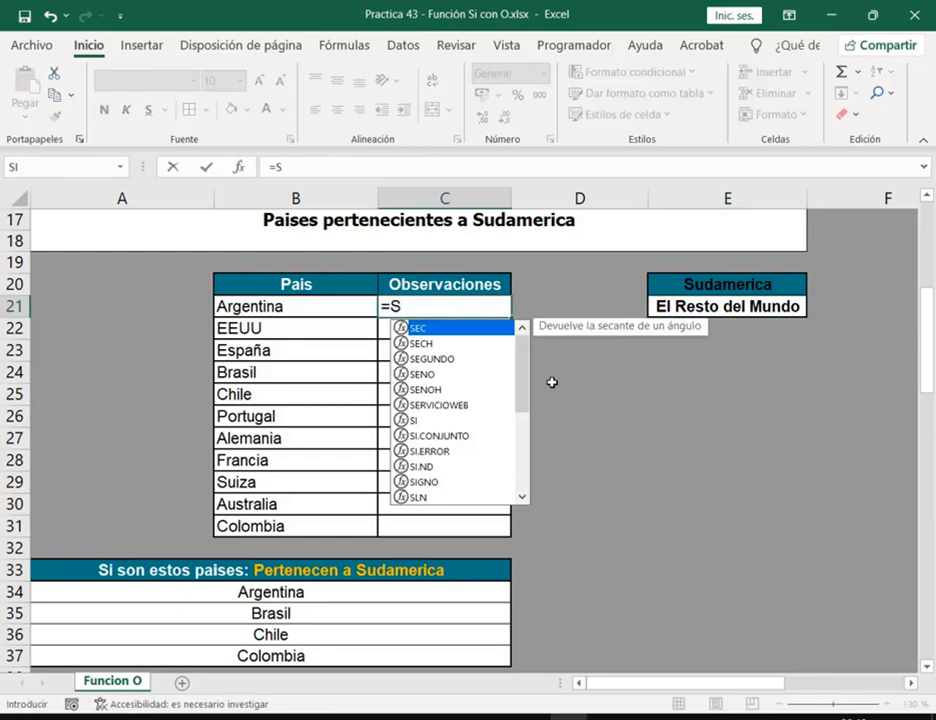
type("I(")
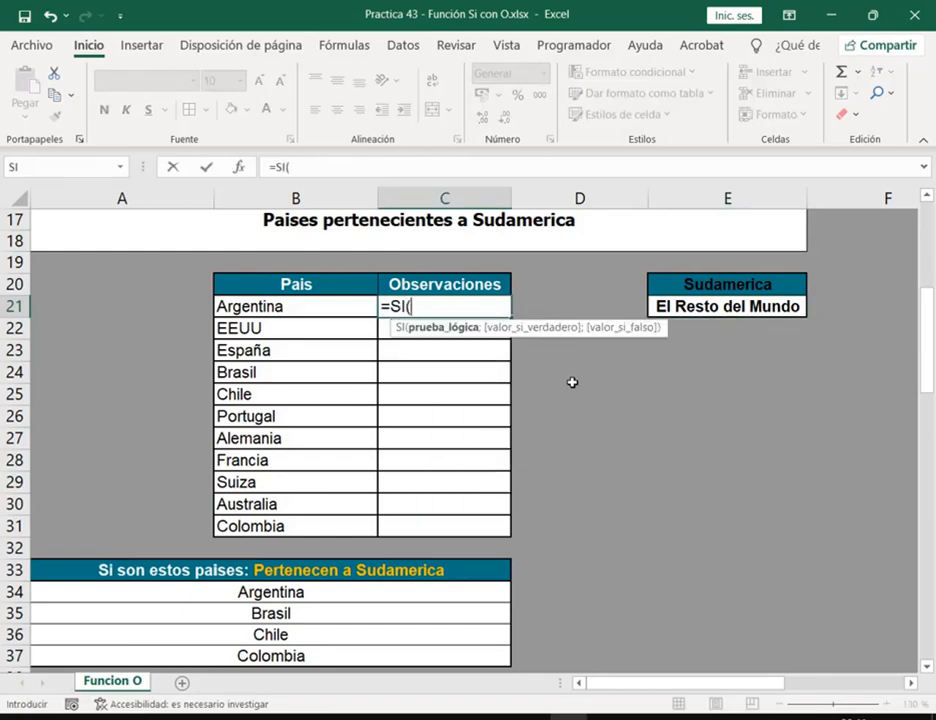
left_click_drag(236, 581, 313, 662)
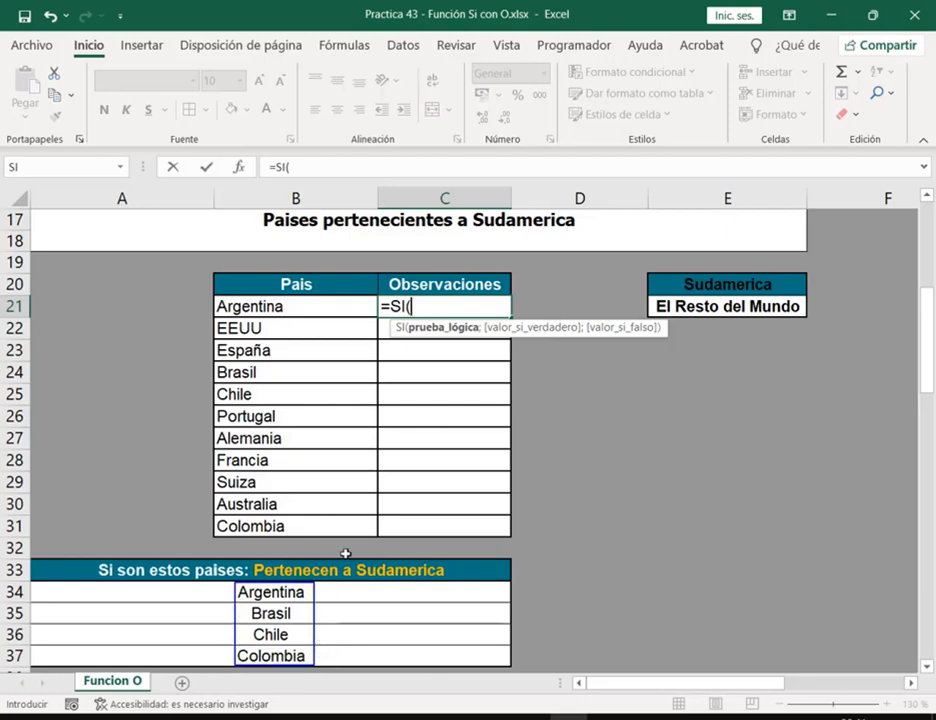
left_click_drag(353, 555, 452, 585)
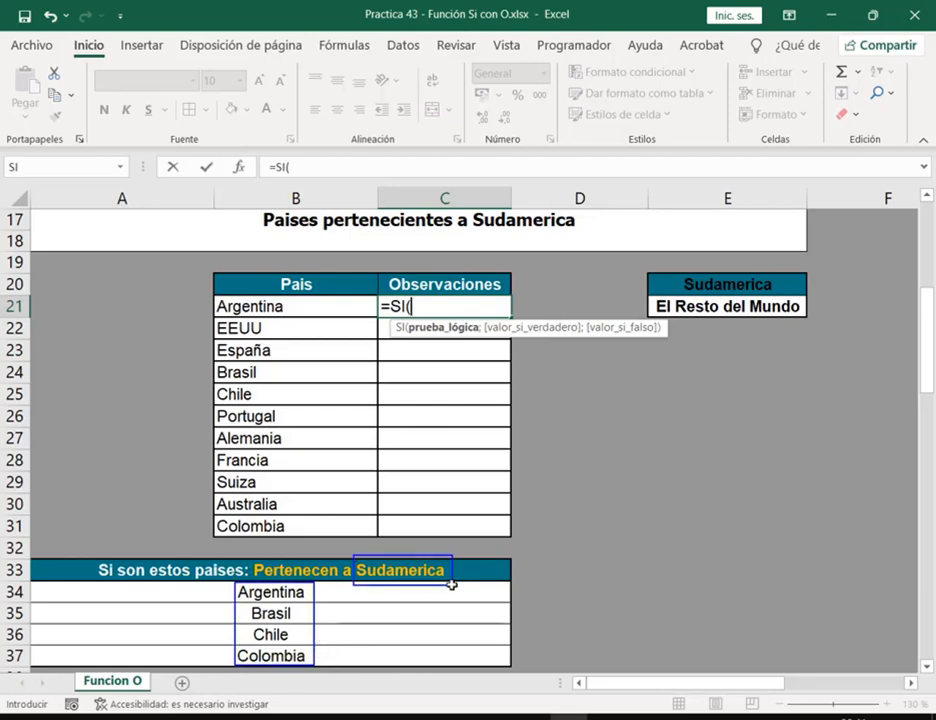
key("Escape")
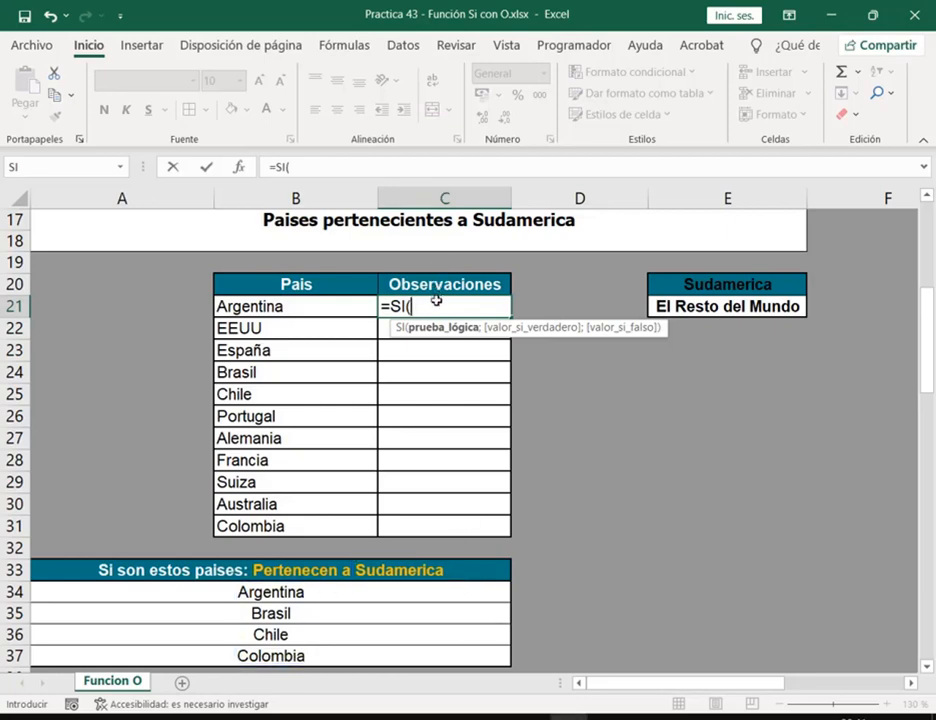
- Nest the O function in the C21 formula with B21=$A$34 as its first condition
type("O(")
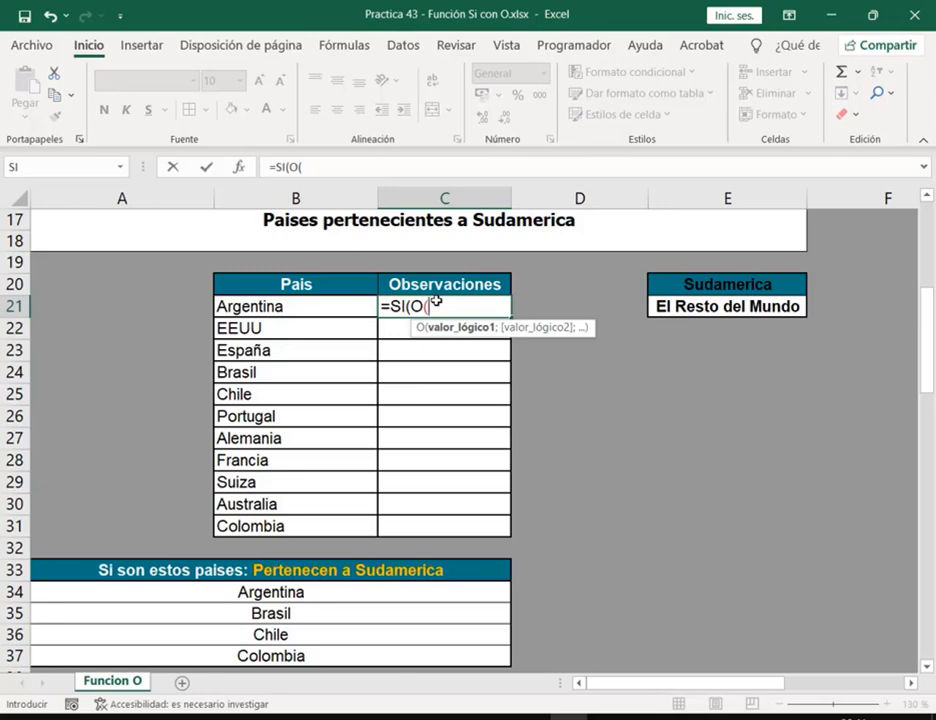
left_click(310, 306)
type("=")
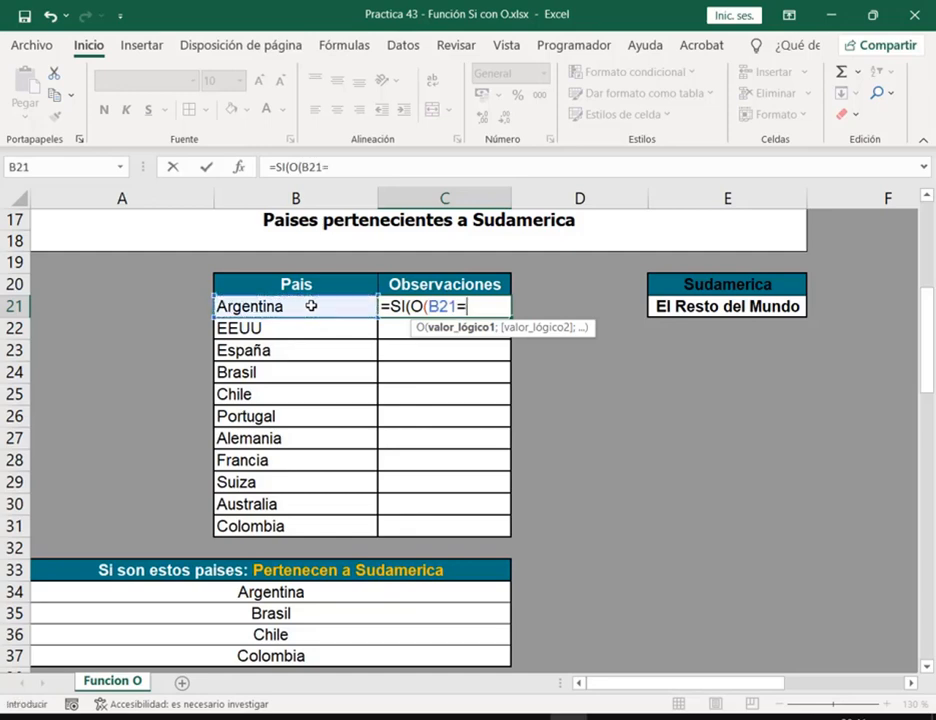
left_click(294, 591)
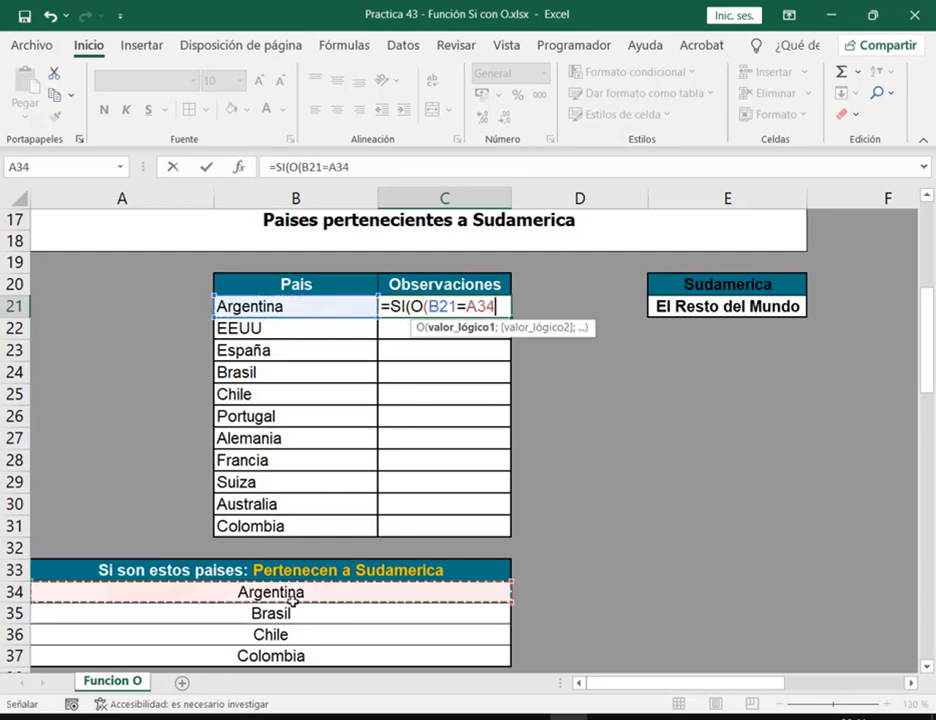
key("F4")
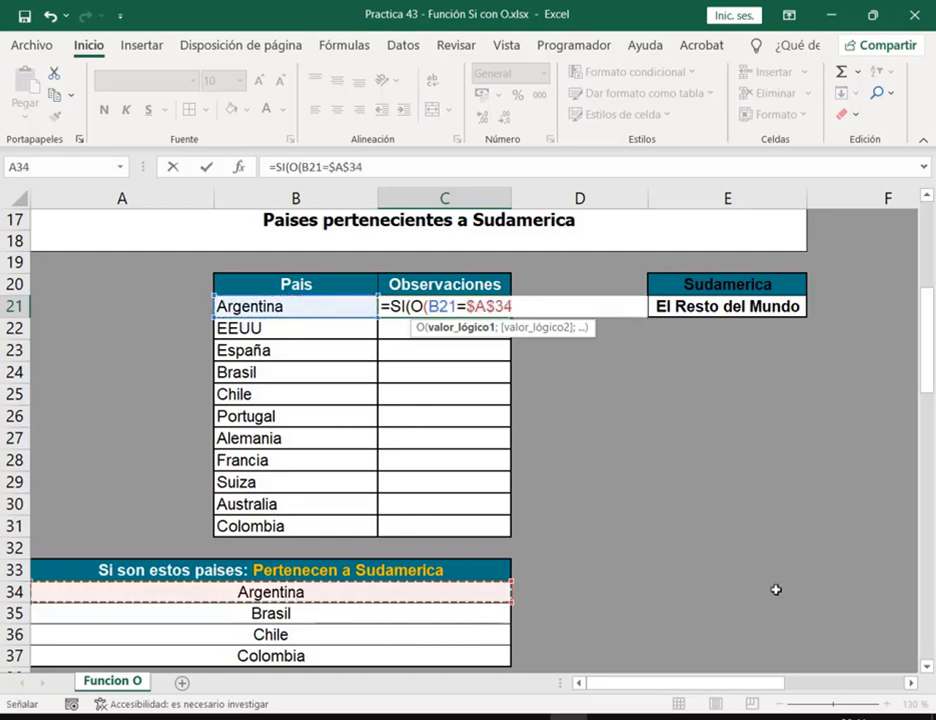
type(";")
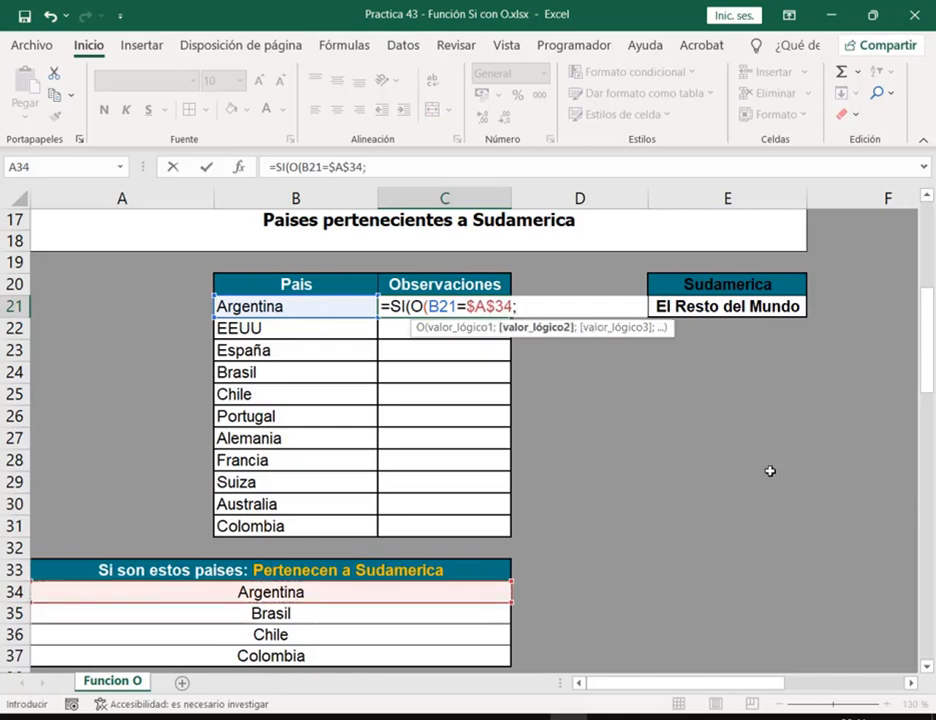
- Add B21=$A$35 as the second condition of the O function, locking the Brasil cell reference
left_click(267, 305)
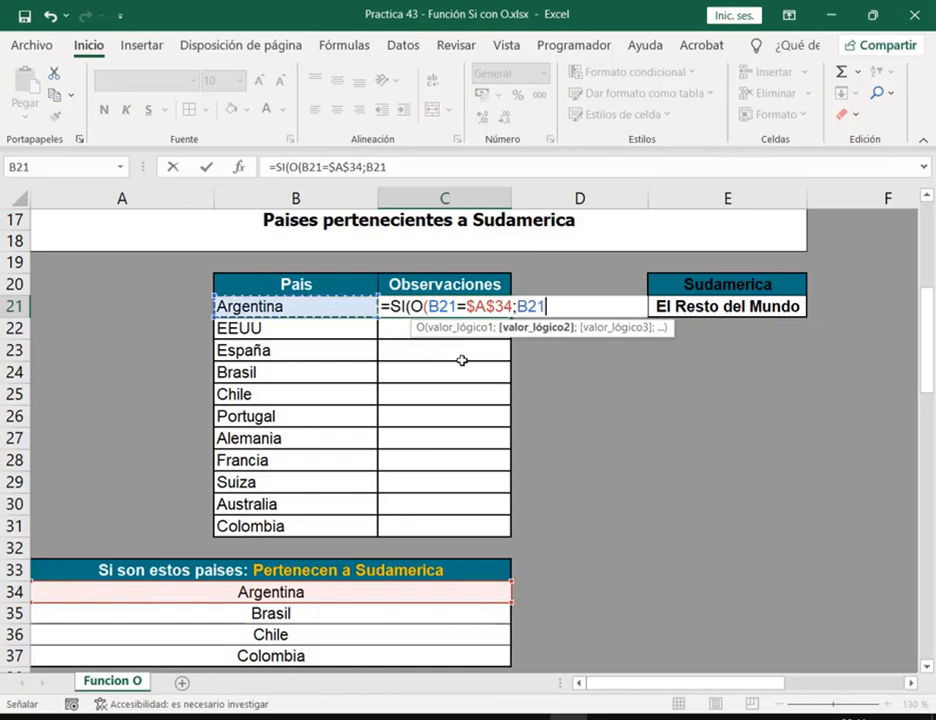
type("=")
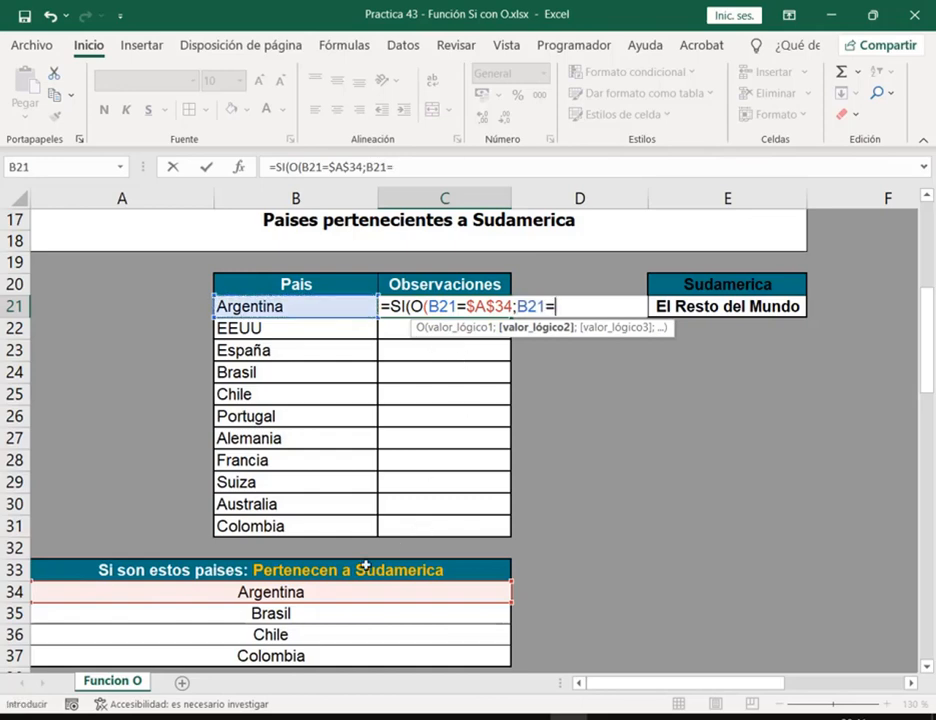
left_click(343, 611)
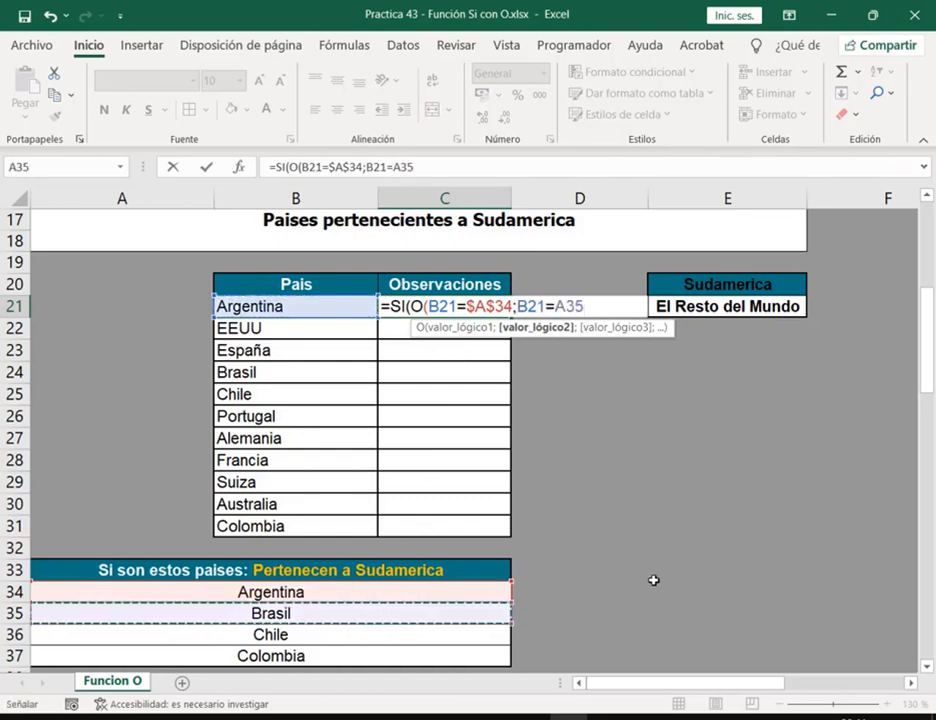
key("F4")
type(";")
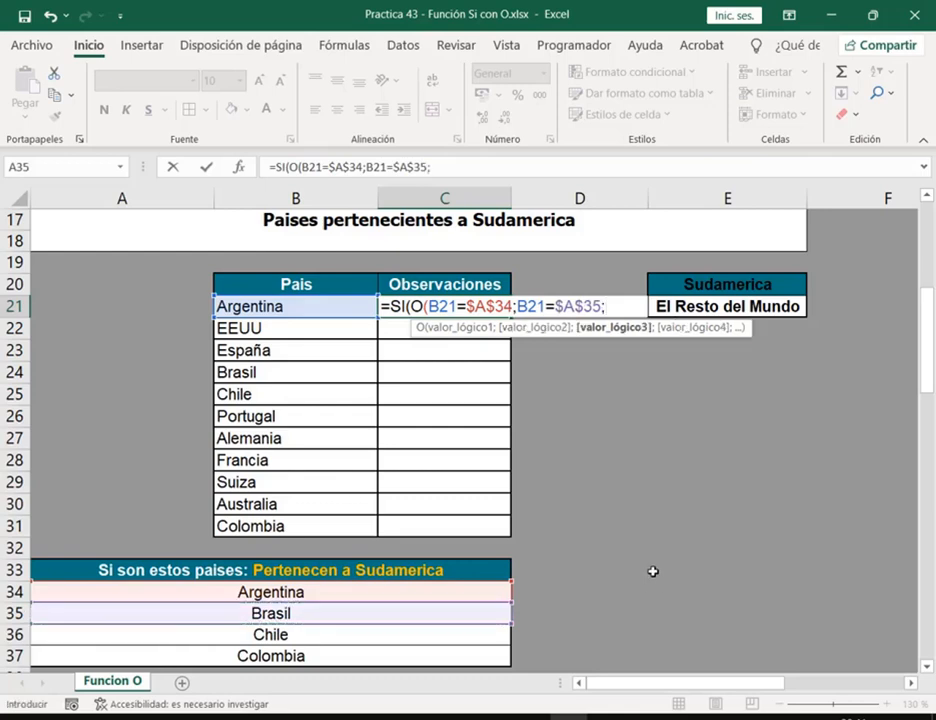
- Add B21=$A$36 as the third O condition, and mark the unlocked B21 reference and the Argentina cell it points to
left_click(271, 309)
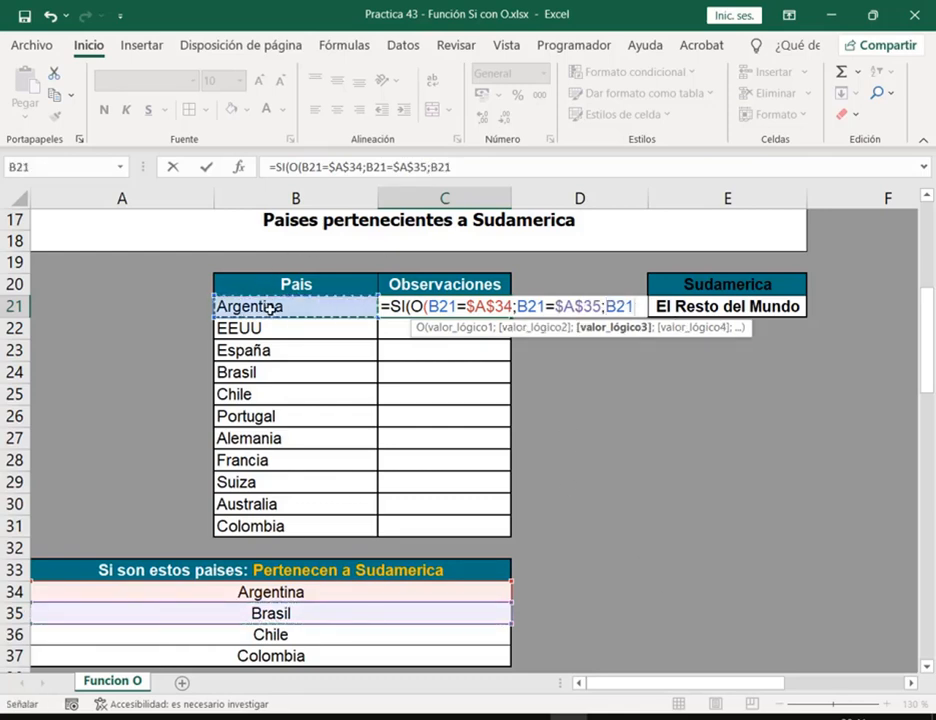
type("=")
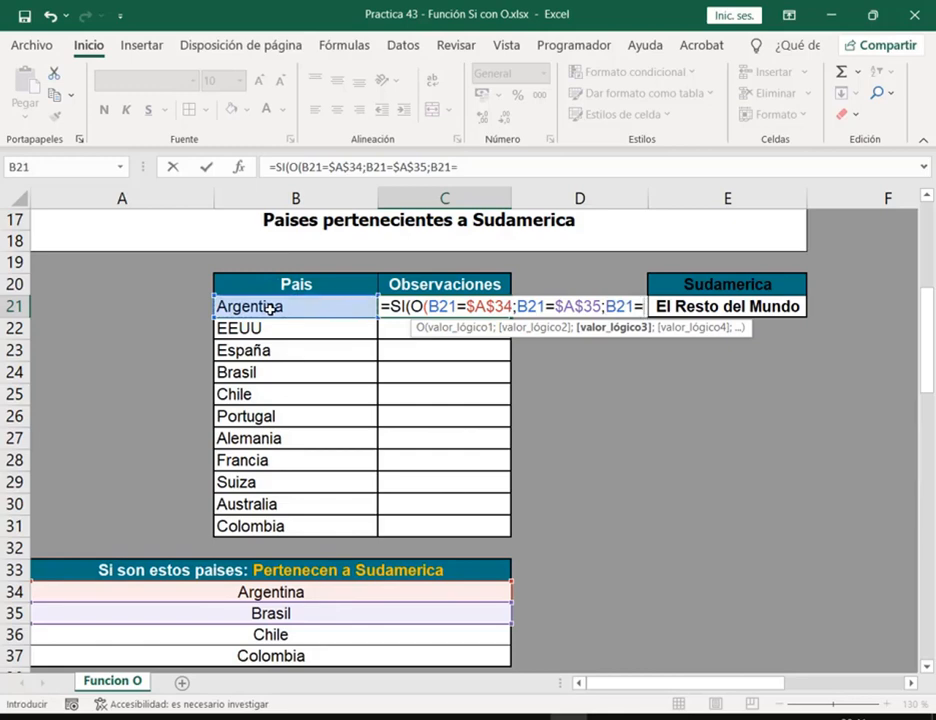
left_click(272, 635)
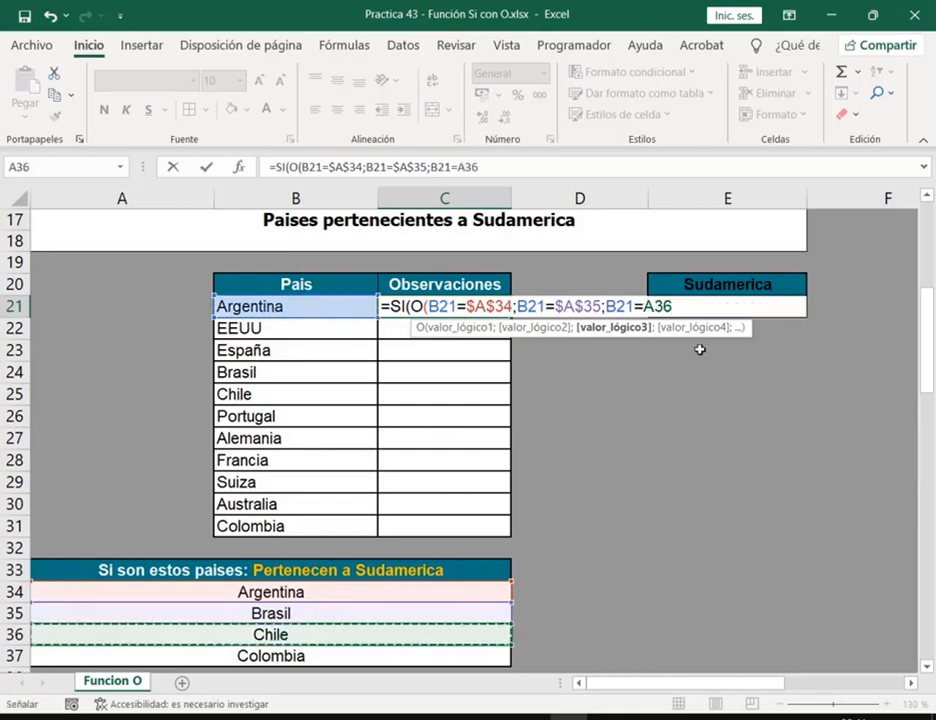
key("F4")
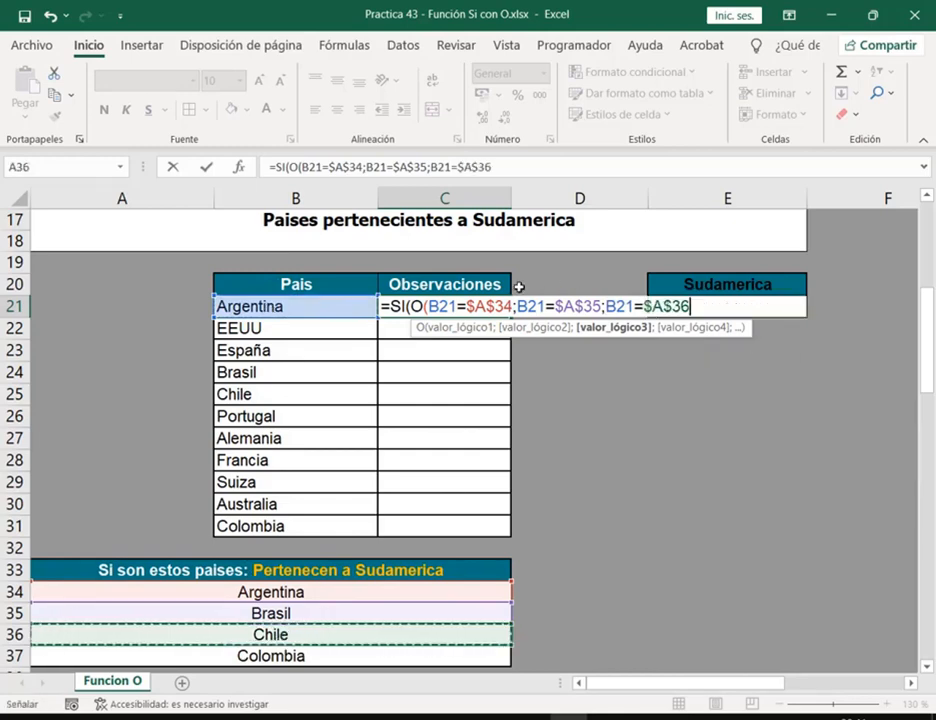
double_click(437, 306)
left_click_drag(137, 283, 209, 302)
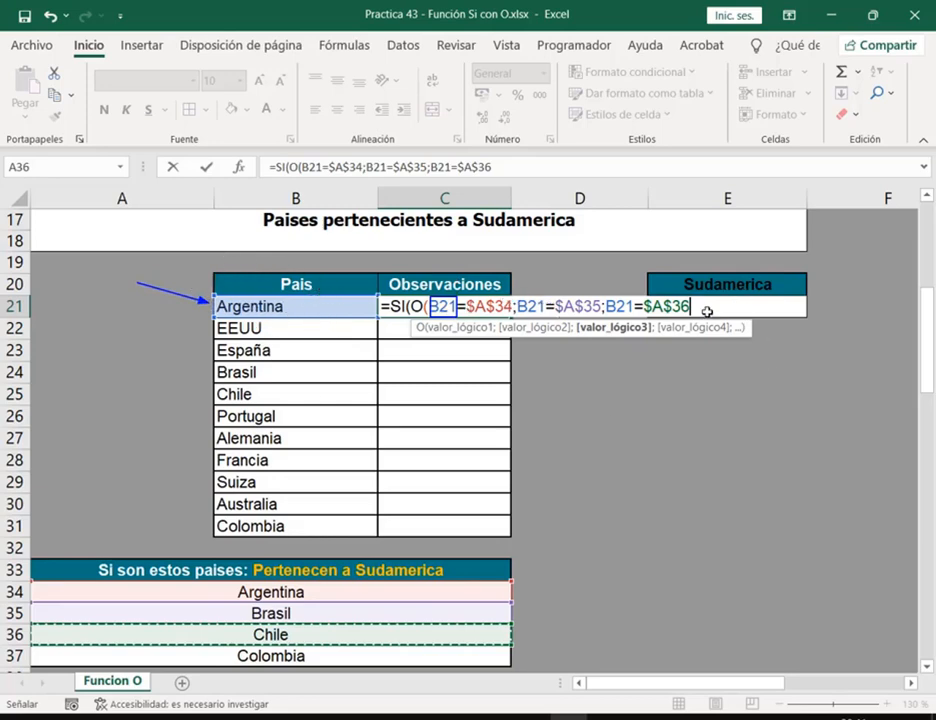
type(";")
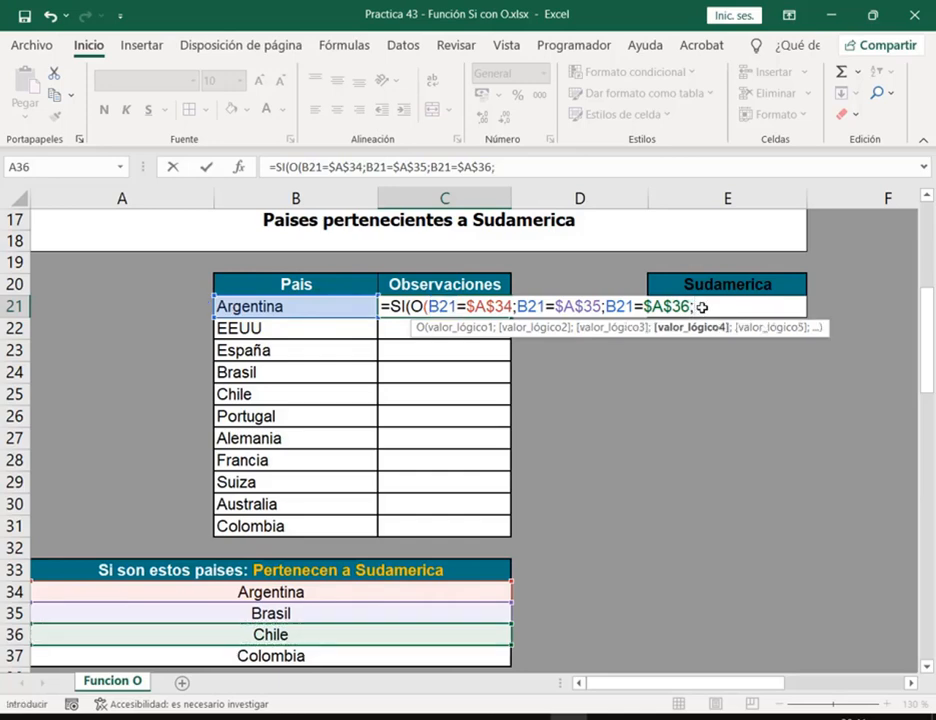
- Add B21=$A$37 as the fourth condition, close the O function and start the SI function's true-value argument
left_click(331, 306)
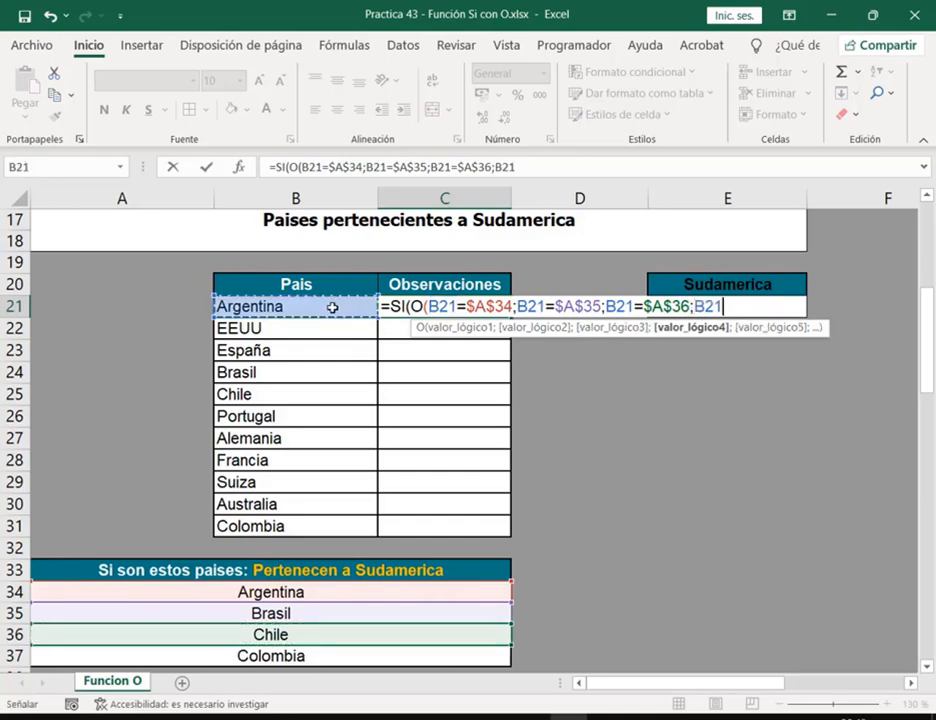
type("=")
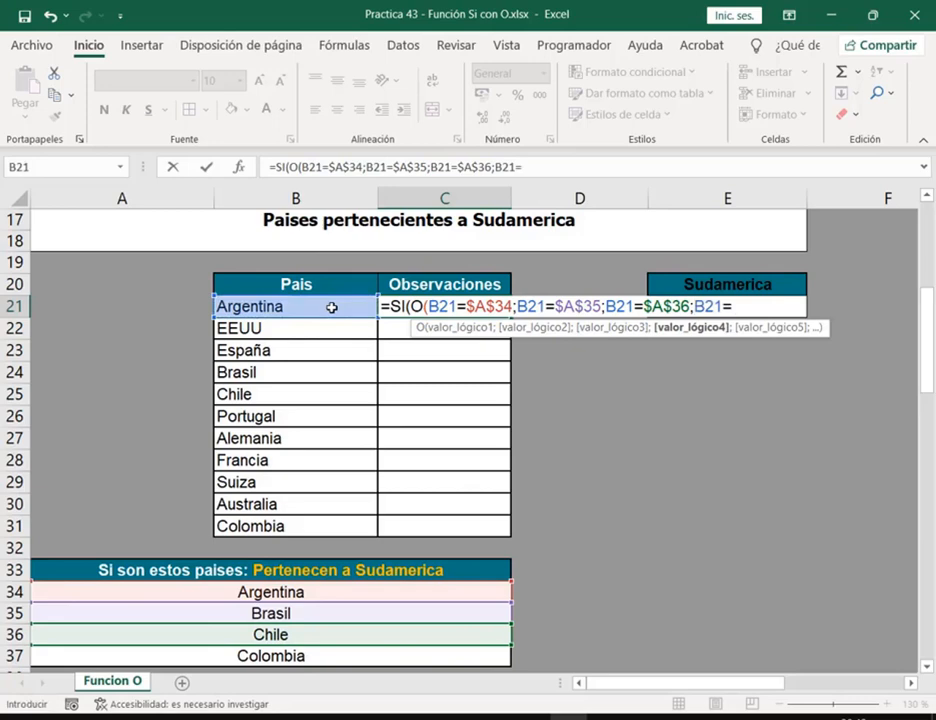
left_click(330, 658)
key("F4")
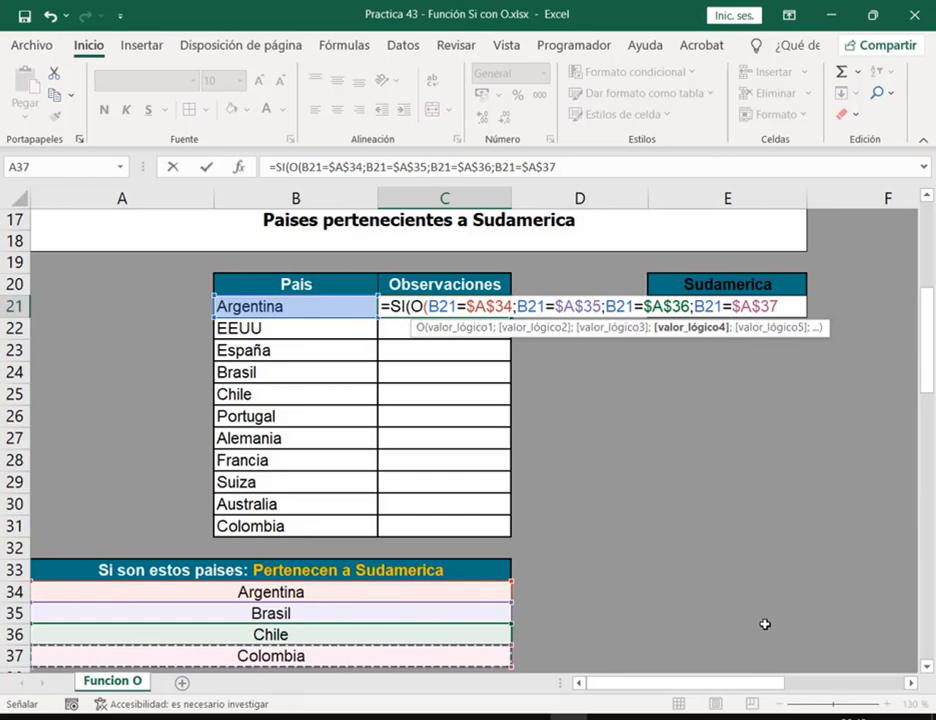
type(")")
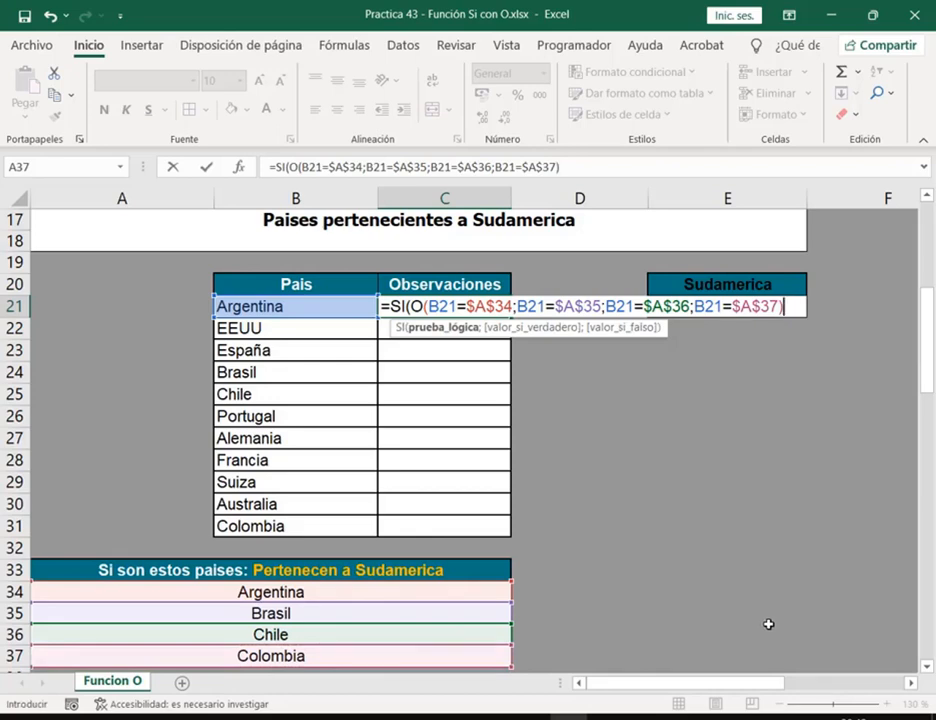
type(";")
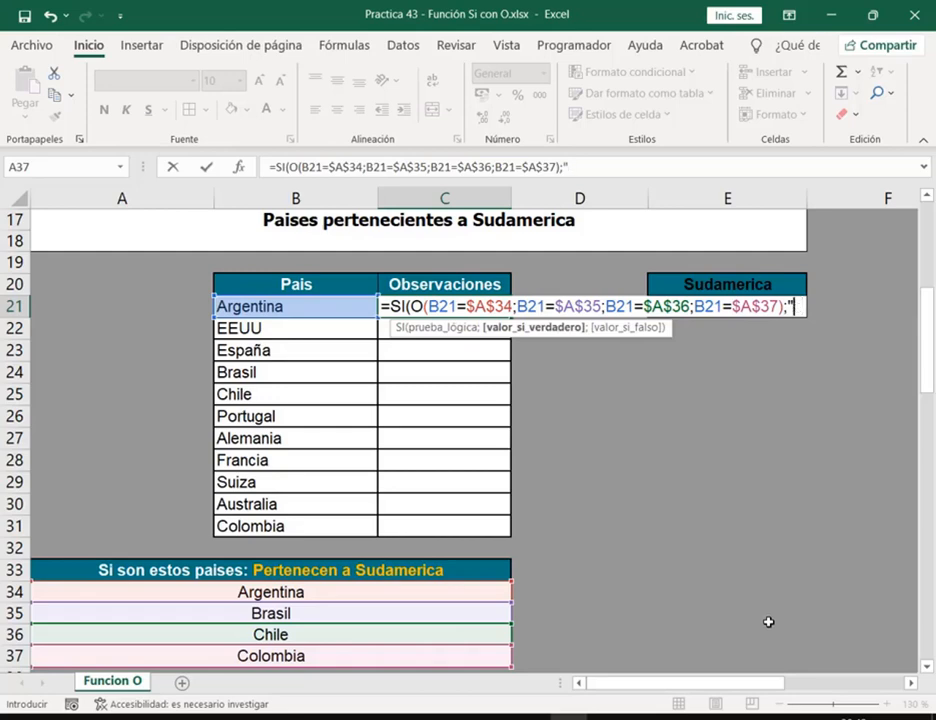
type("\"sU")
key("BackSpace")
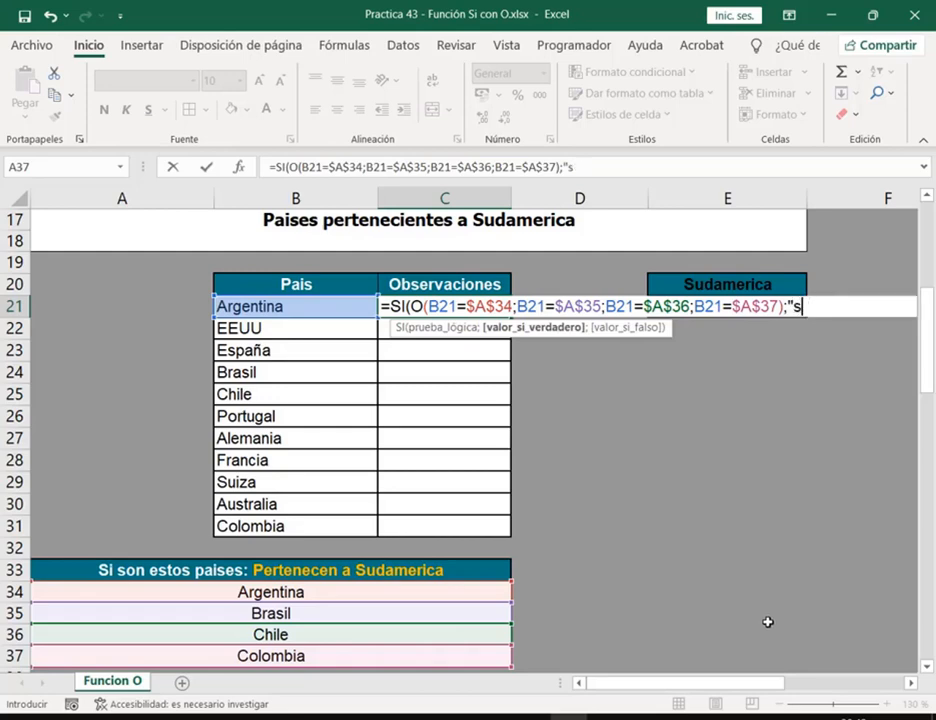
key("Return")
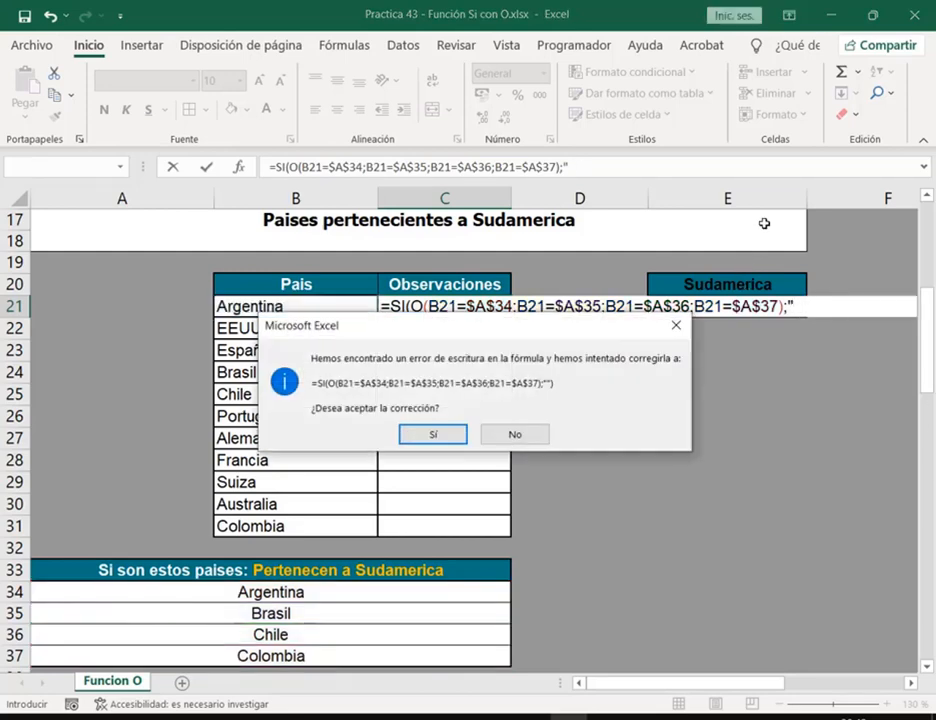
left_click(676, 325)
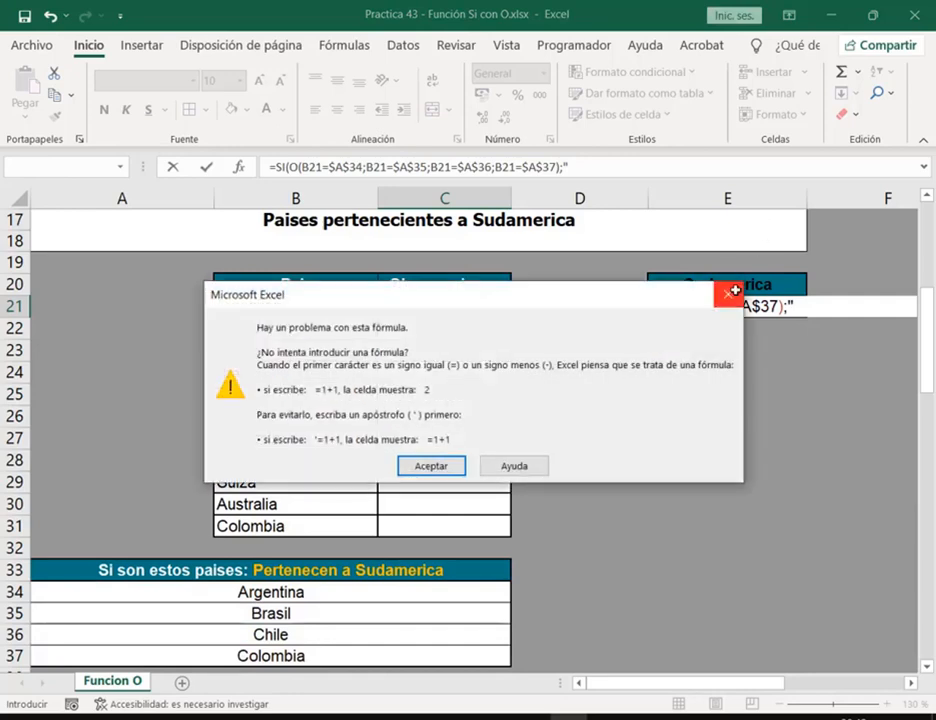
left_click(725, 297)
key("BackSpace")
- Use the locked Sudamerica cell, $E$20, as the SI function's true value in the C21 formula
left_click(786, 285)
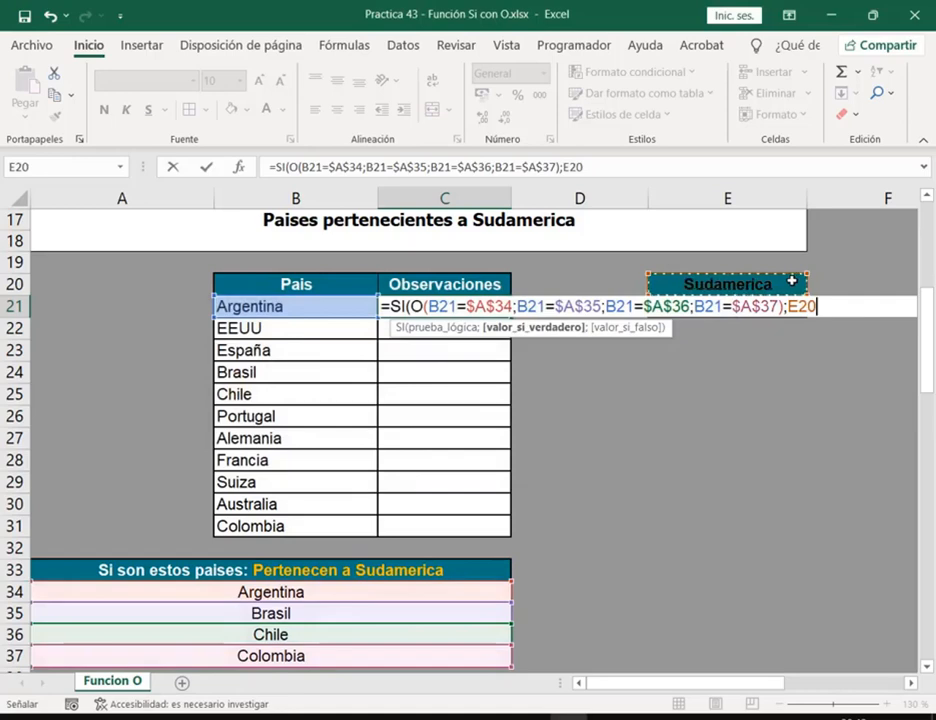
key("F4")
type(";")
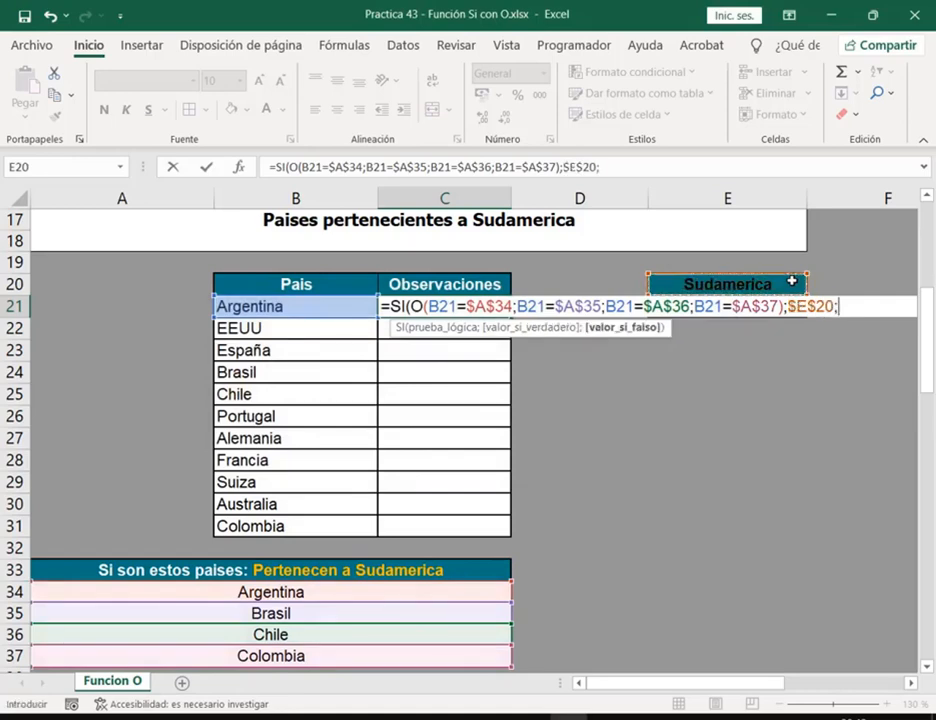
- Use the locked El Resto del Mundo cell, $E$21, as the false value and close the SI function
key("Down")
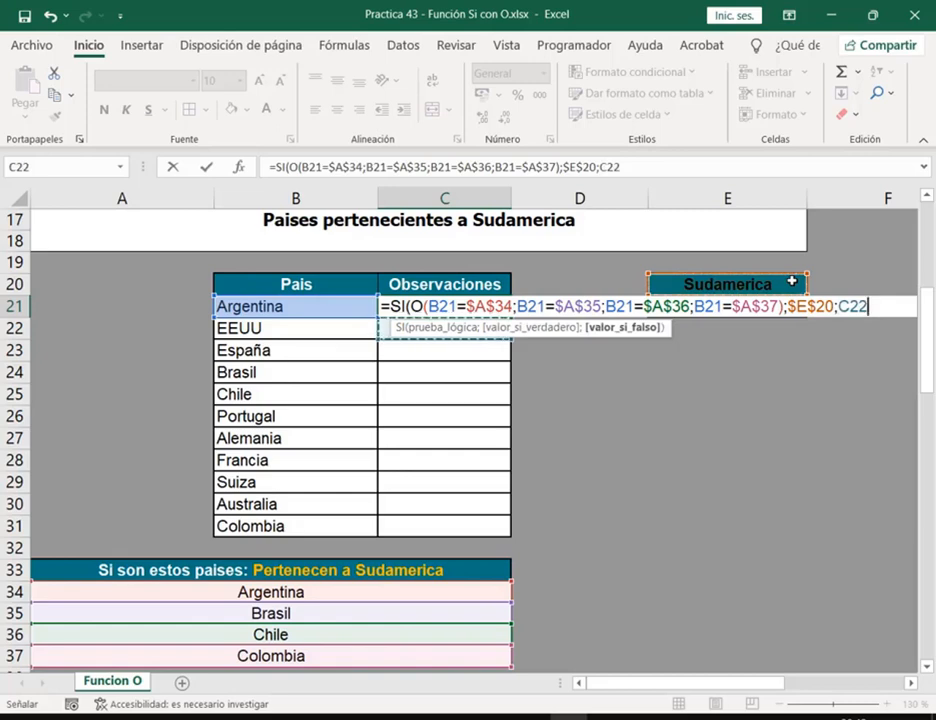
key("Right")
key("Right")
key("Up")
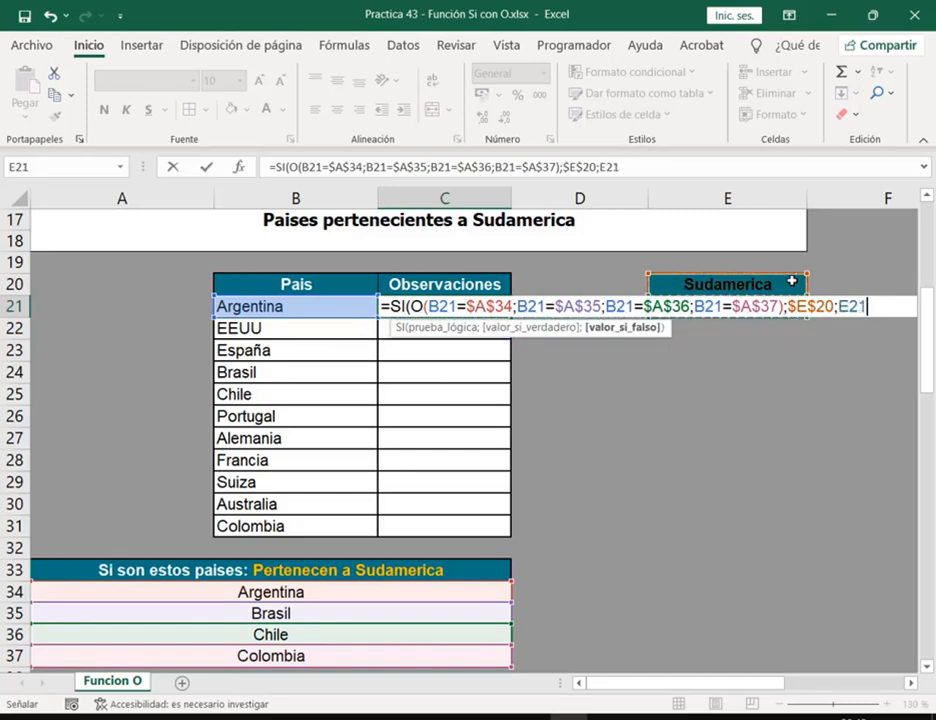
key("F4")
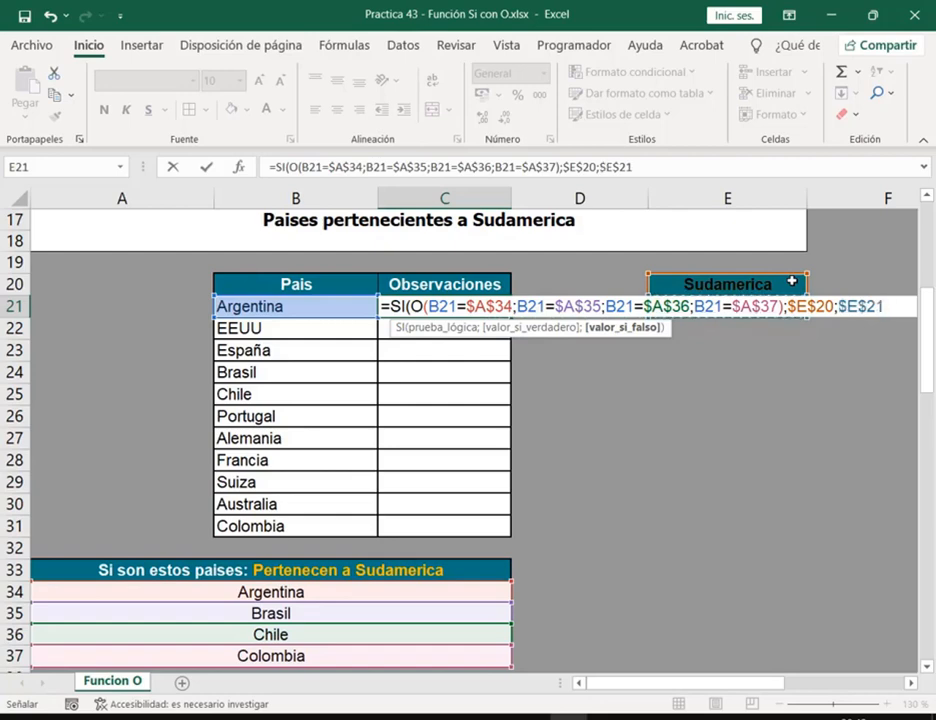
type(")")
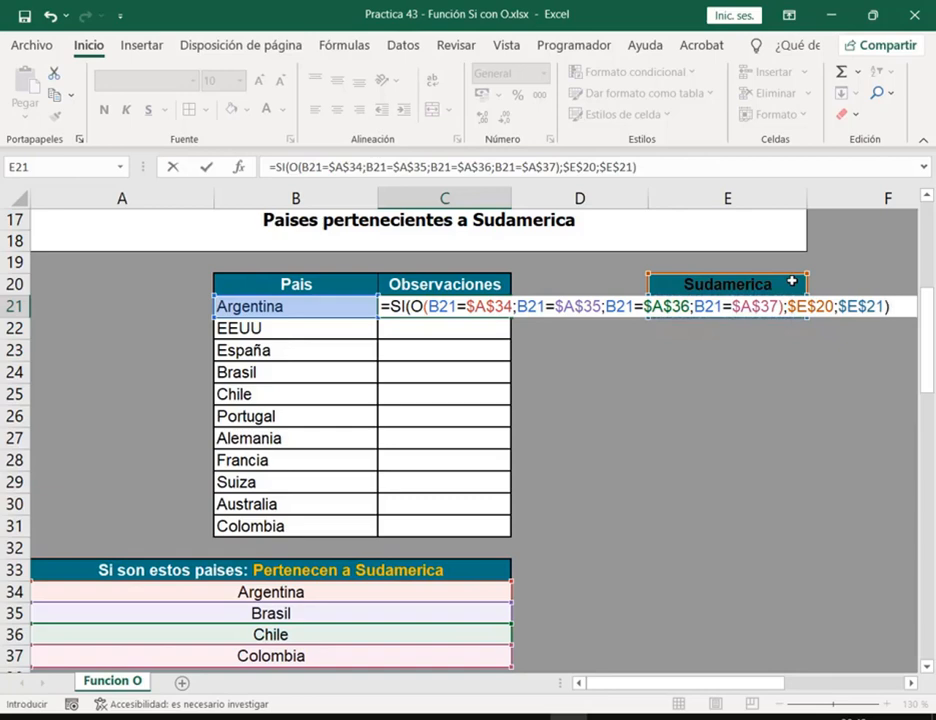
- Mark the O conditions, their enclosing parentheses and the SI function on screen, clear the marks and enter the C21 formula
mouse_move(431, 318)
left_mouse_down()
mouse_move(658, 330)
mouse_move(780, 315)
left_mouse_up()
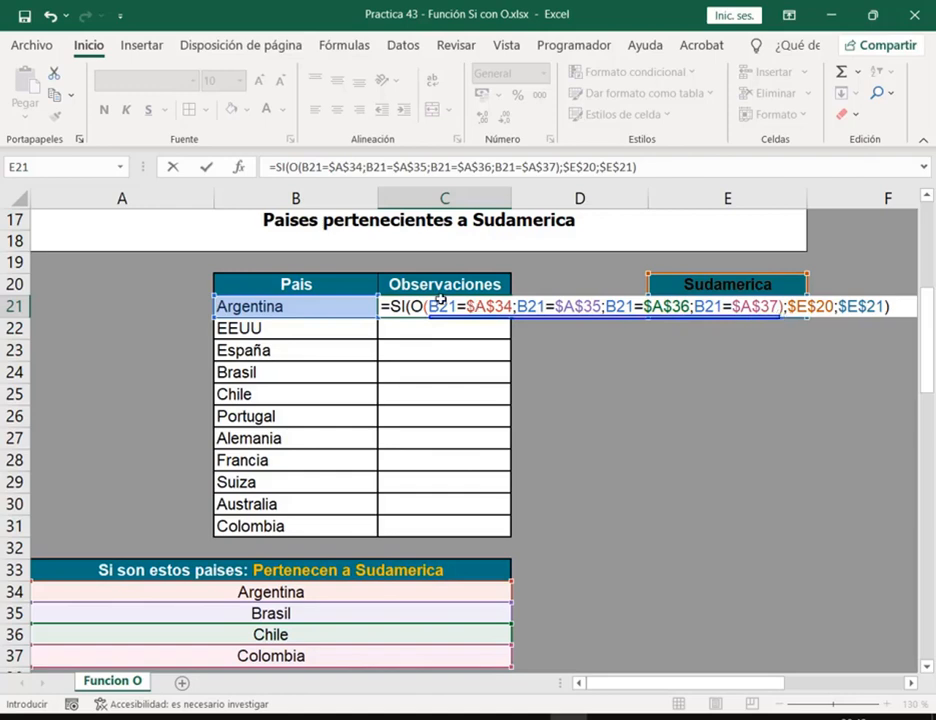
left_click_drag(426, 298, 426, 317)
left_click_drag(777, 296, 779, 318)
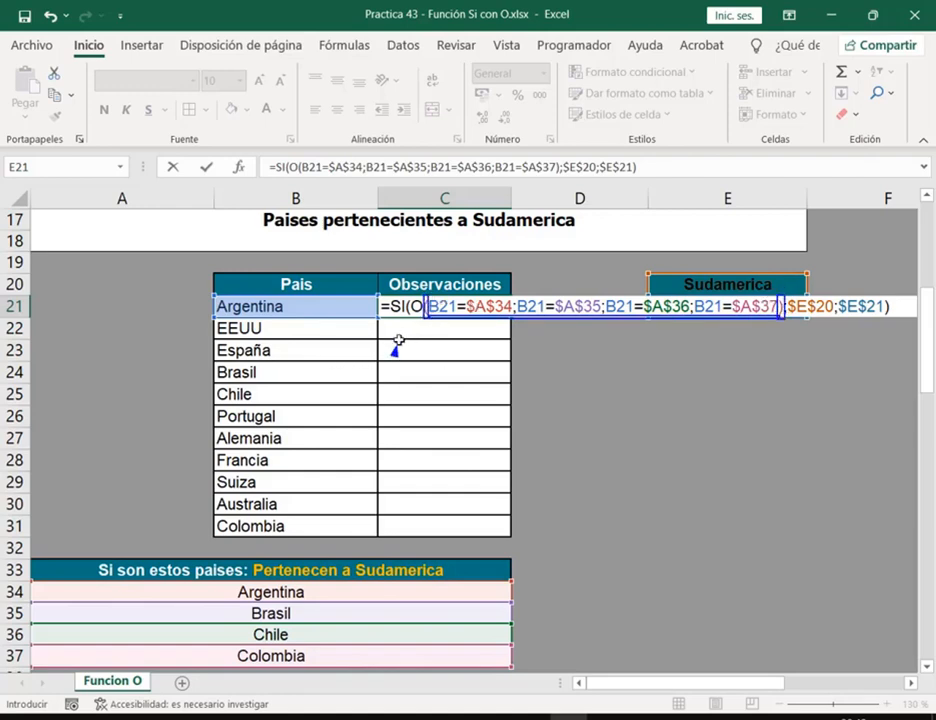
left_click_drag(398, 345, 403, 312)
key("Escape")
key("Return")
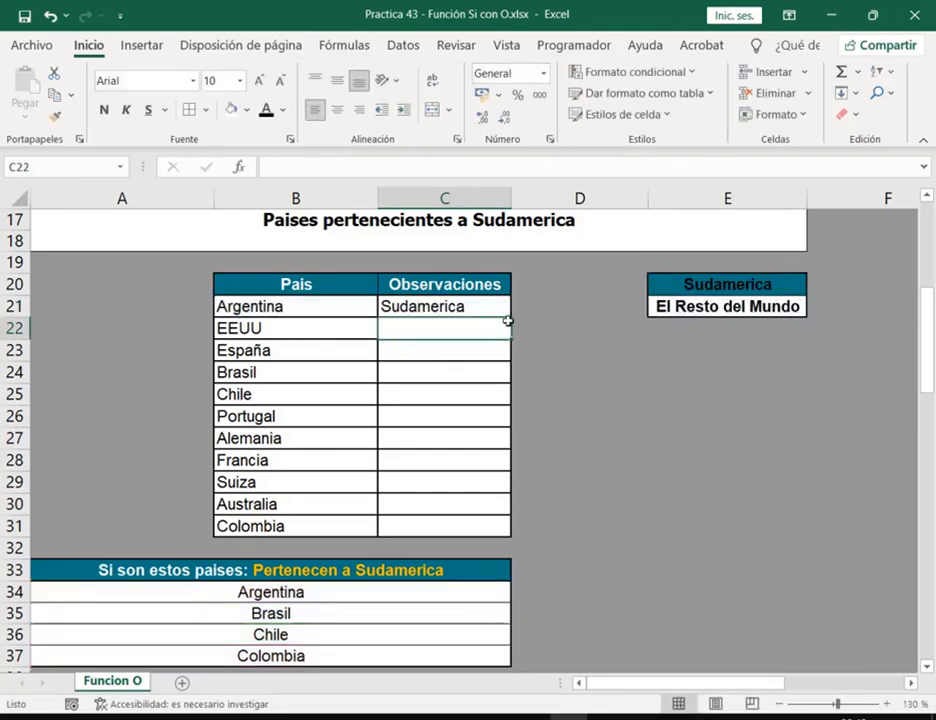
- Fill the C21 formula down to C31 and fit column C's width to its contents
left_click(506, 316)
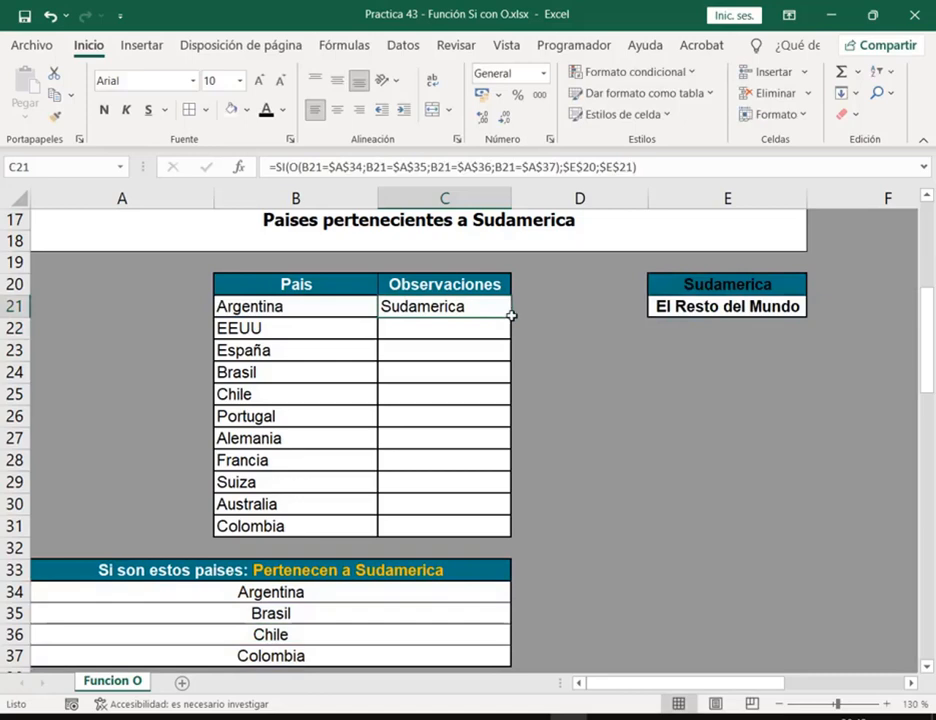
left_click_drag(511, 316, 515, 538)
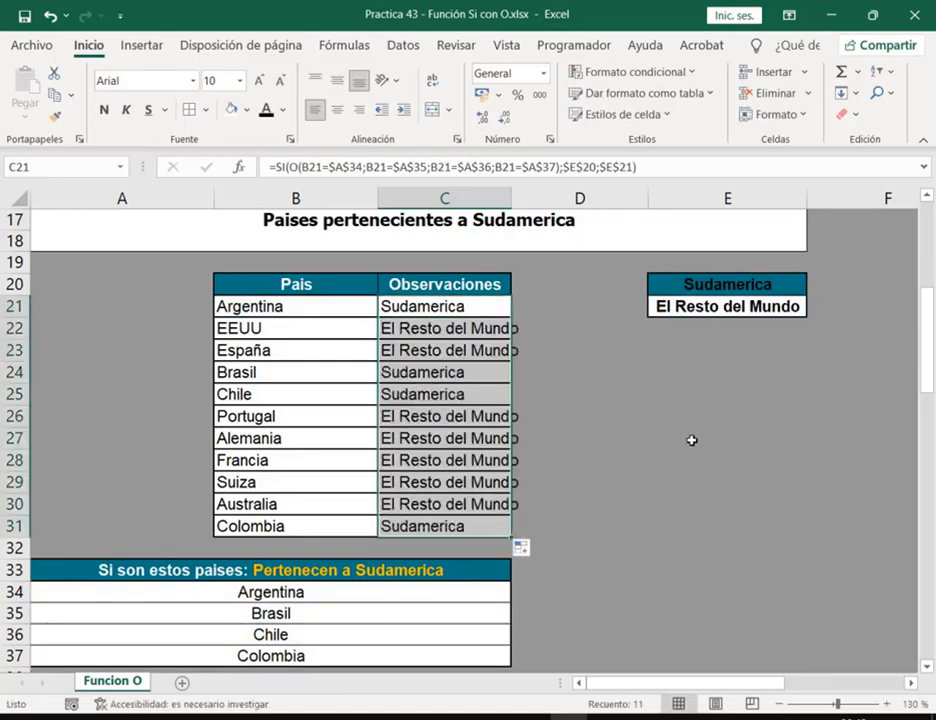
double_click(511, 198)
left_click(609, 430)
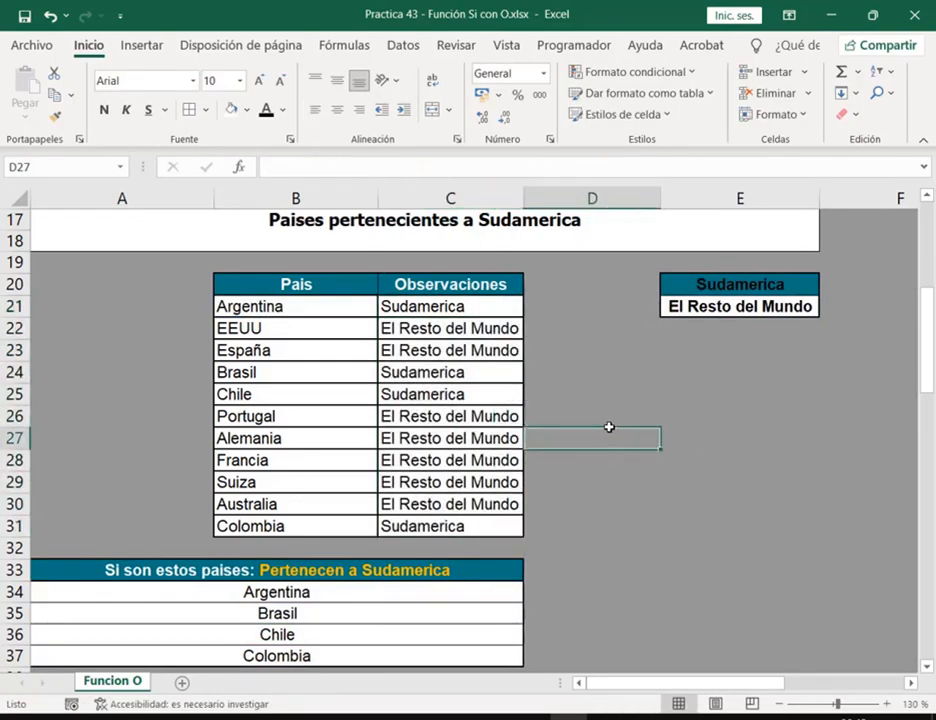
- Check the Observaciones result against each country in rows 21 to 31
left_click(438, 306)
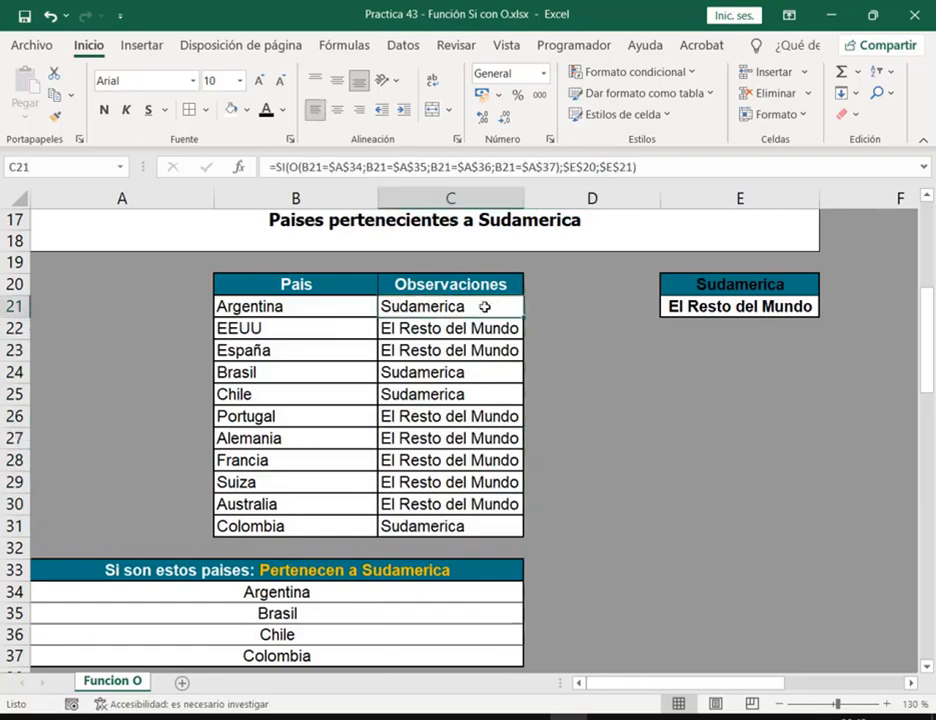
left_click_drag(328, 328, 433, 330)
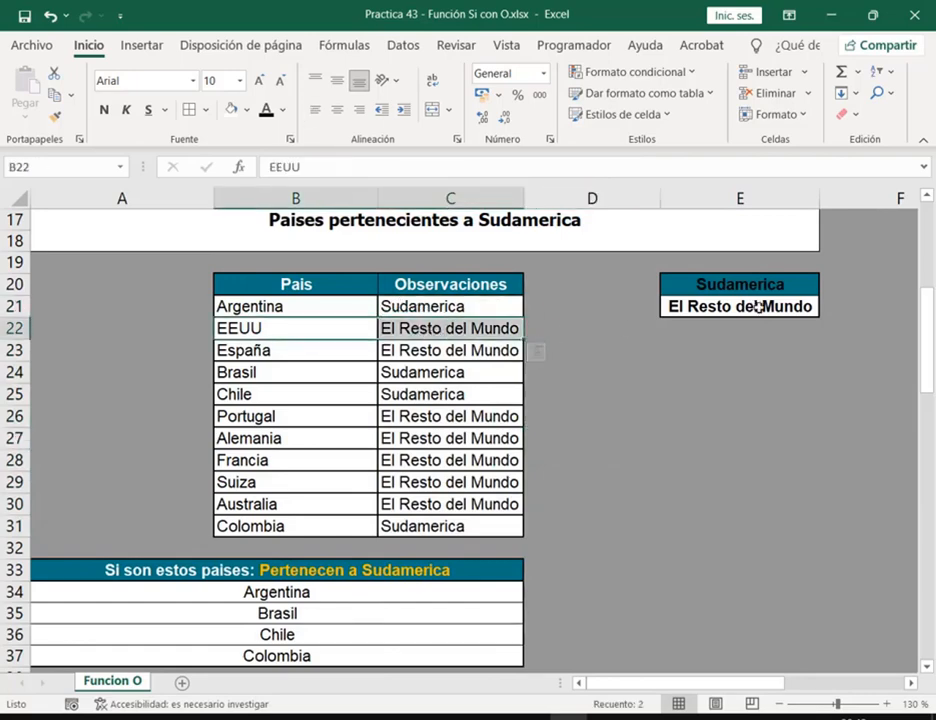
left_click_drag(336, 353, 412, 351)
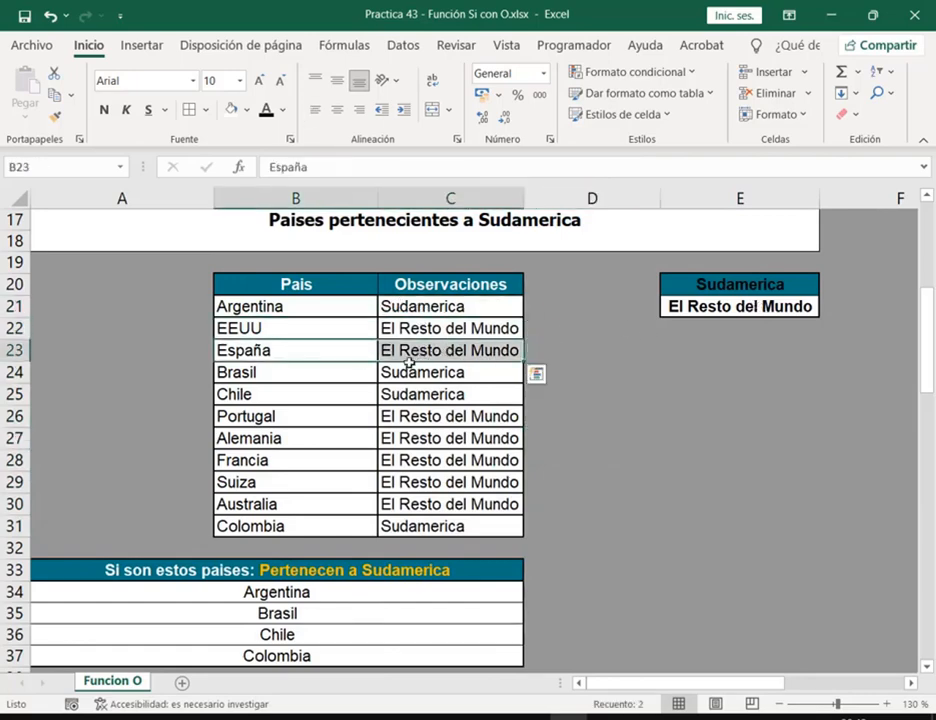
left_click_drag(340, 378, 430, 526)
left_click(742, 505)
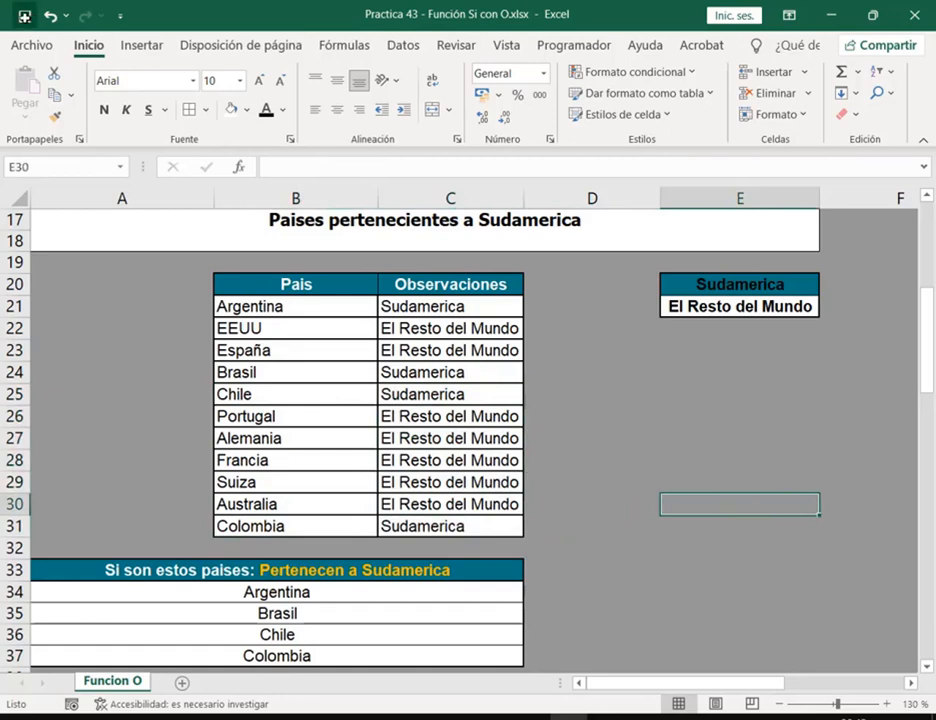
- Open the C21 formula for review, examine its locked and unlocked references, and close it without changes
left_click(466, 307)
double_click(469, 307)
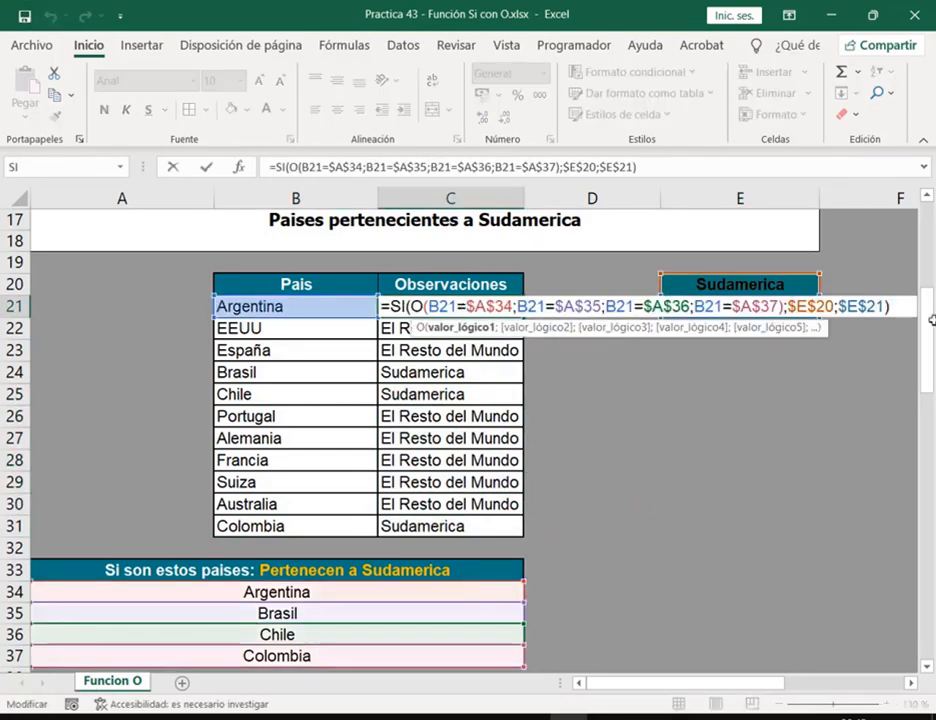
left_click(899, 307)
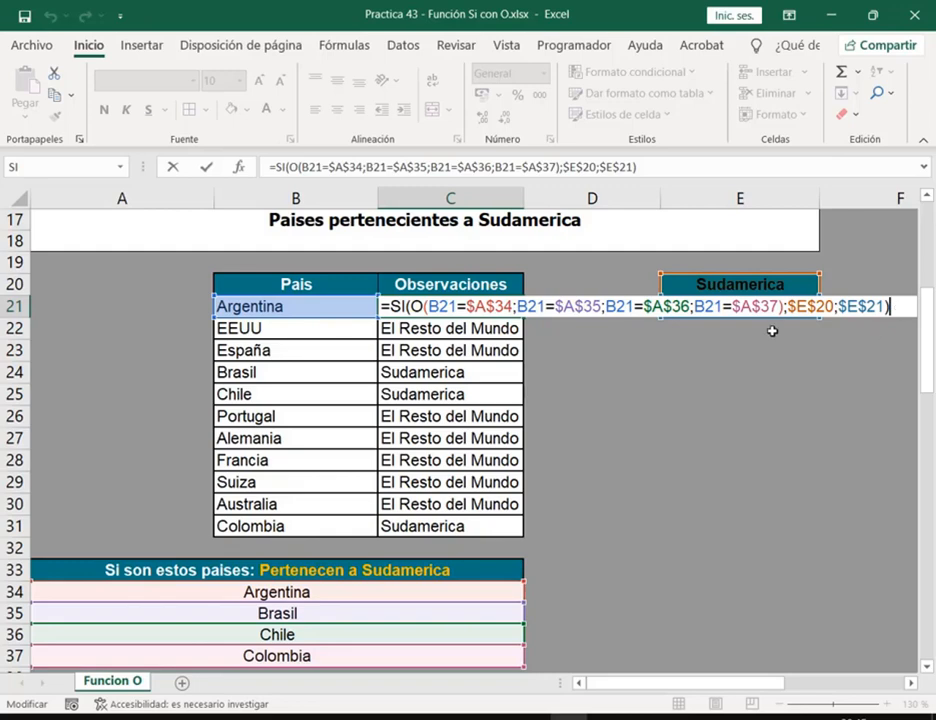
left_click(486, 306)
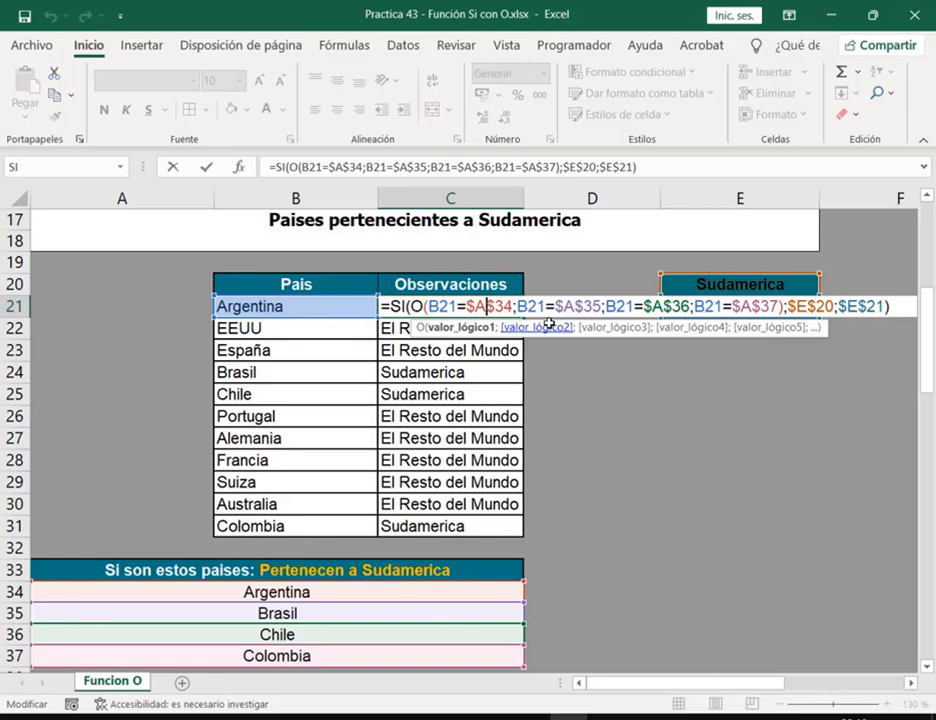
key("Return")
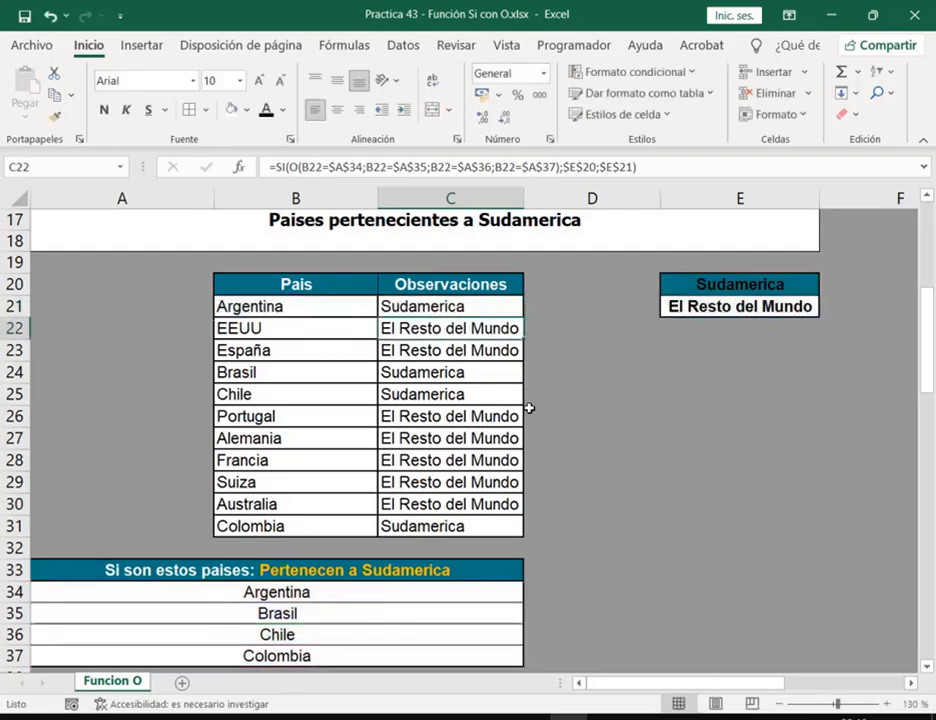
- Select the first Edad cell, D44, in the Selección del Futuro Personal table and view the sheet at 120% zoom
scroll(513, 480, "down", 5)
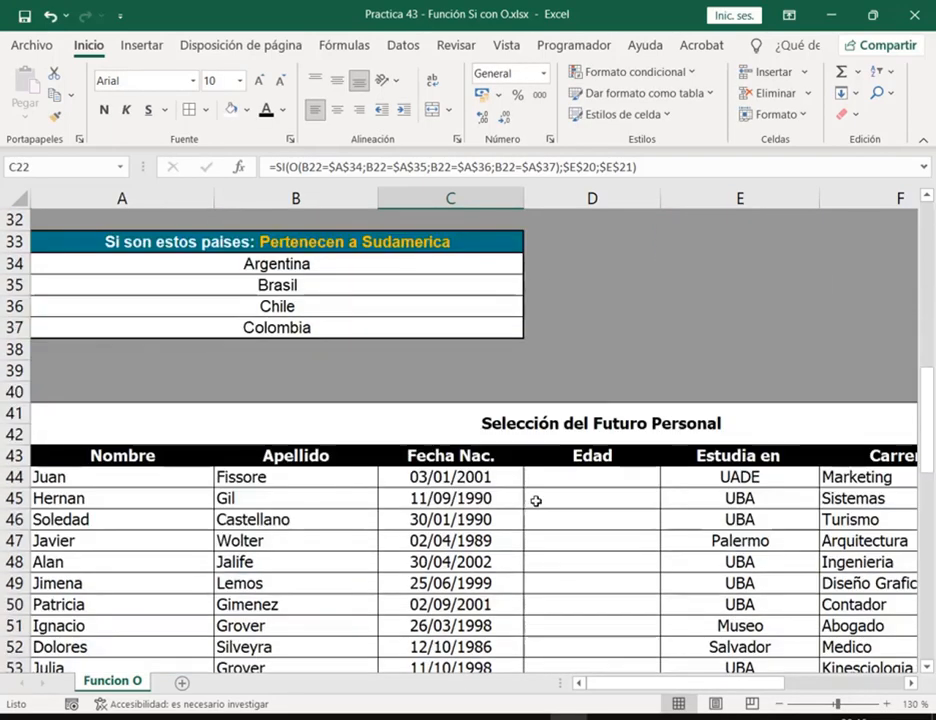
scroll(562, 478, "down", 1)
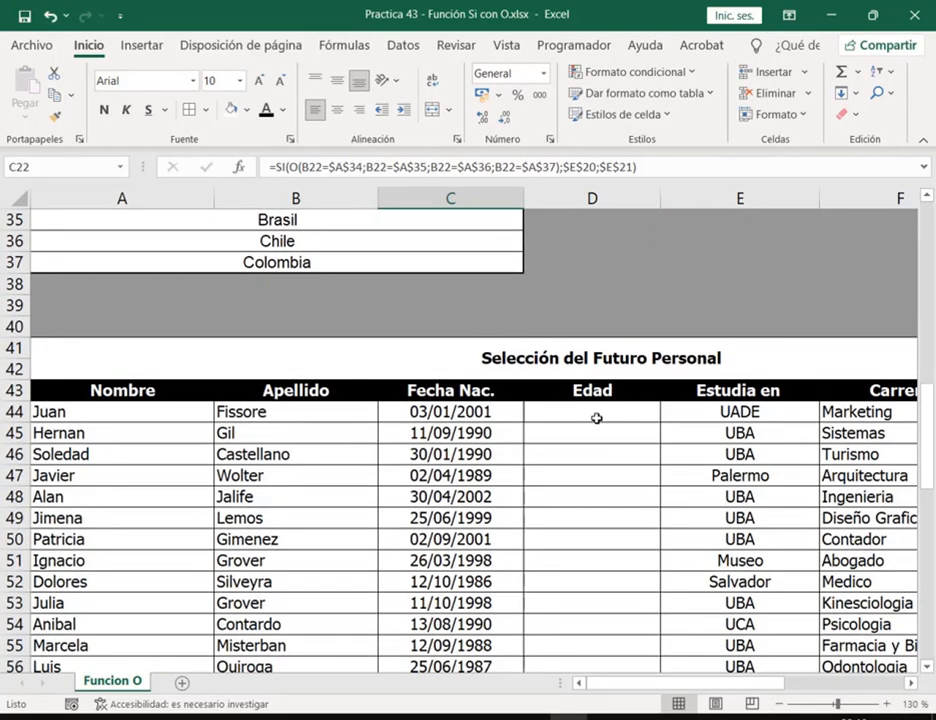
left_click(596, 411)
scroll(742, 600, "down", 3)
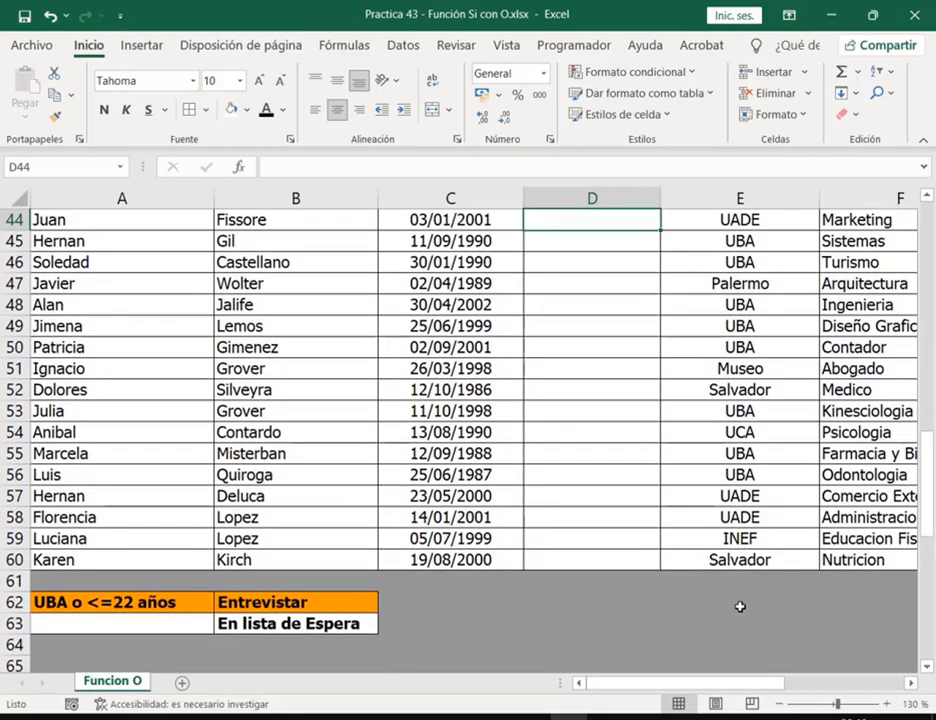
left_click(779, 703)
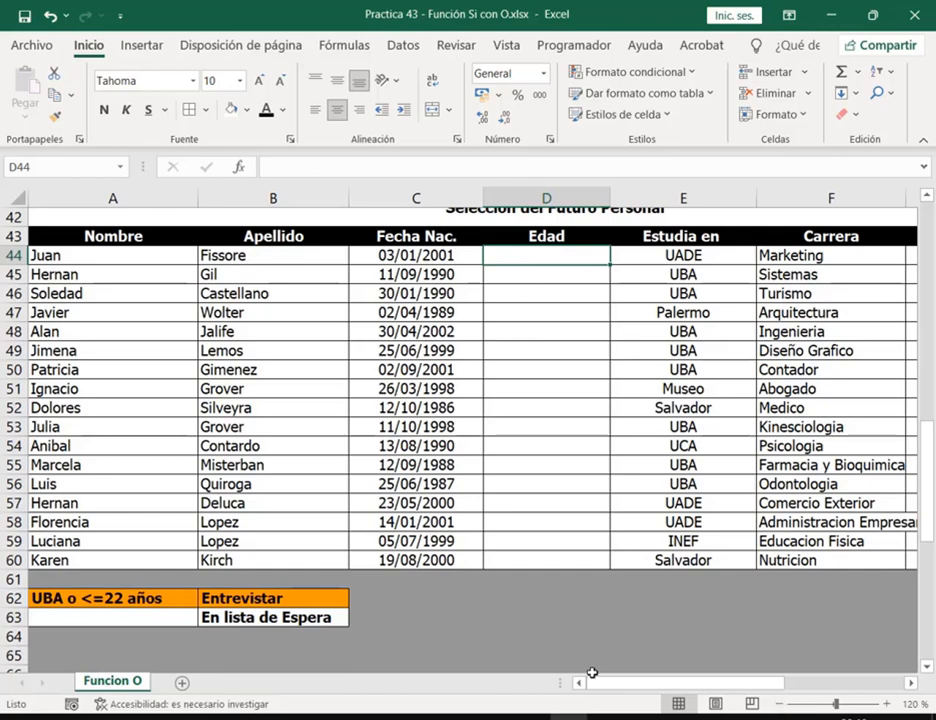
- Switch to the Google Meet call, read the latest participant messages in the chat, and return to the Excel workbook
mouse_move(280, 716)
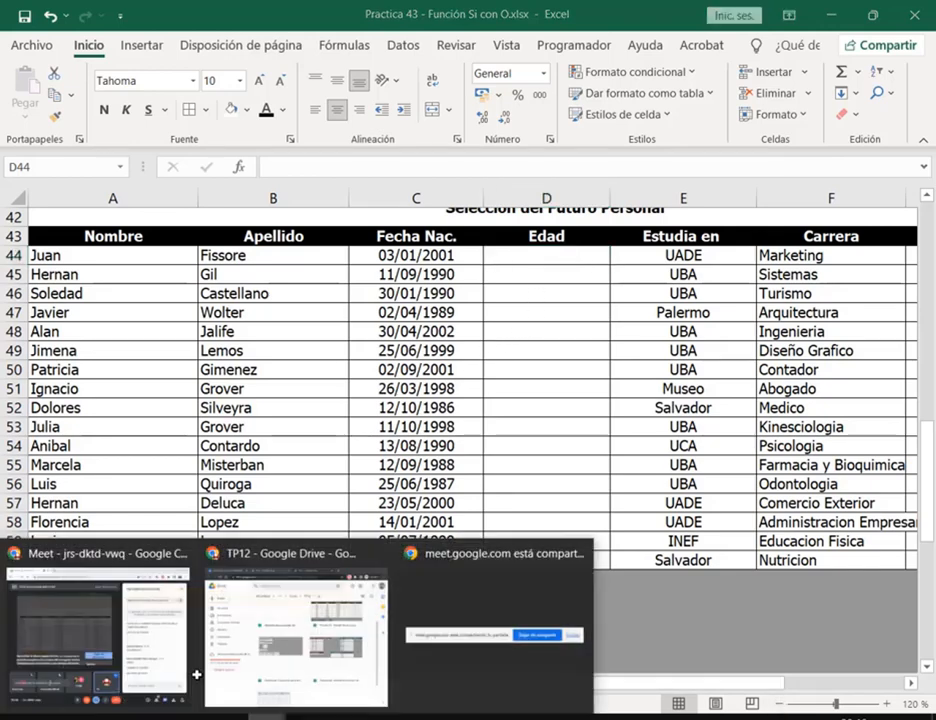
left_click(173, 622)
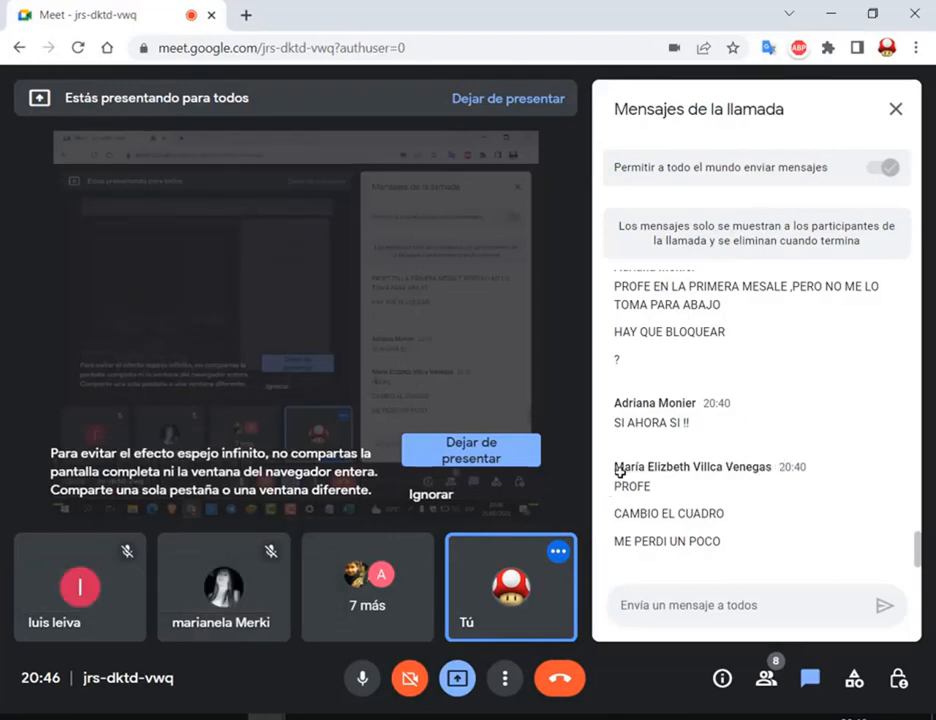
left_click_drag(612, 467, 745, 467)
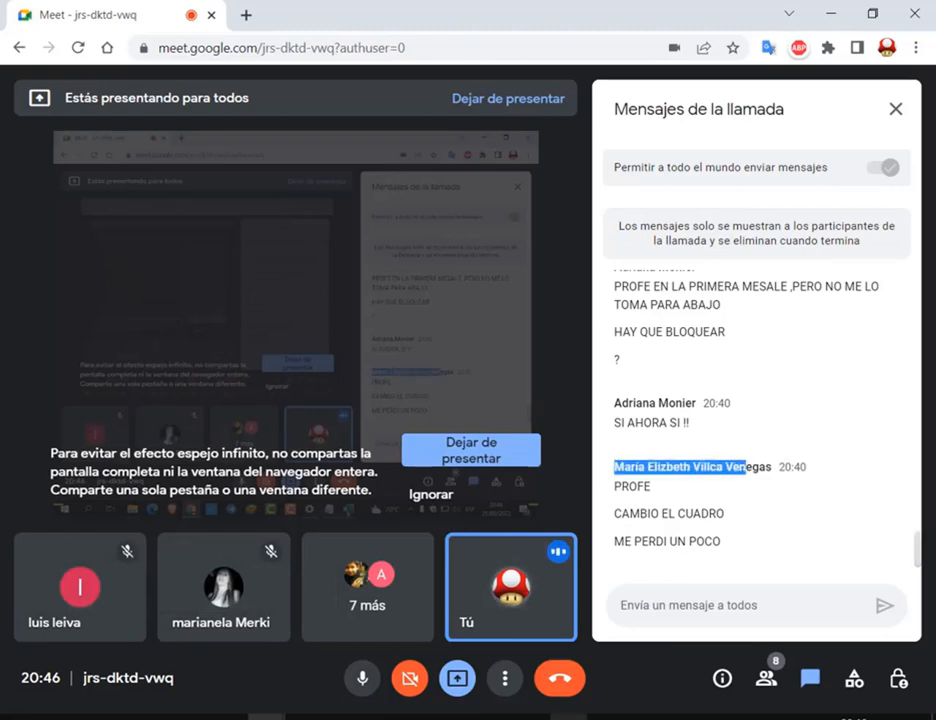
key("alt+Tab")
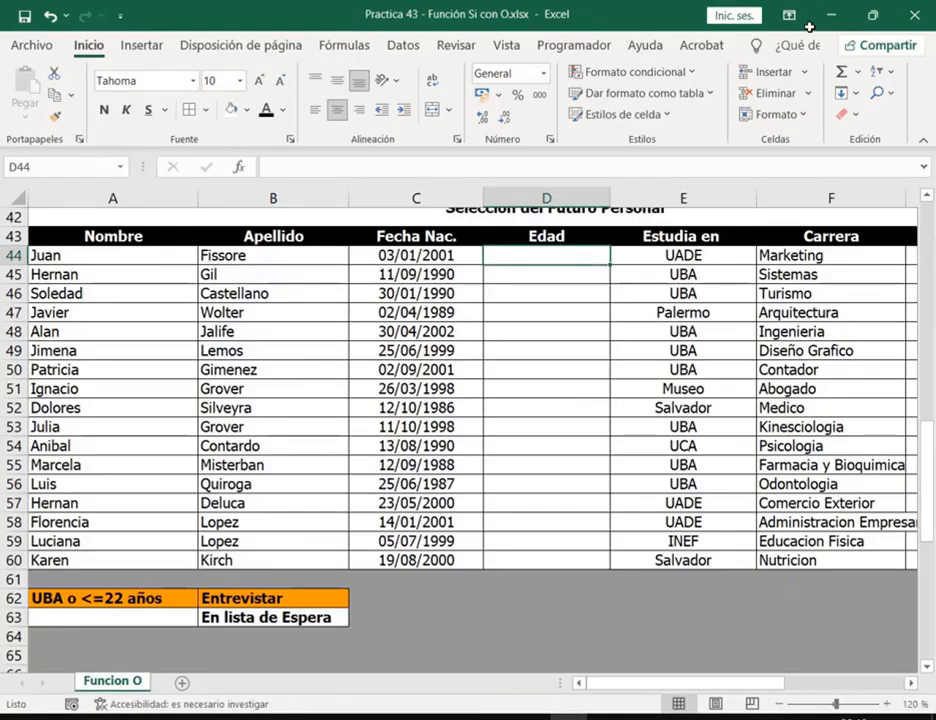
key("alt+Tab")
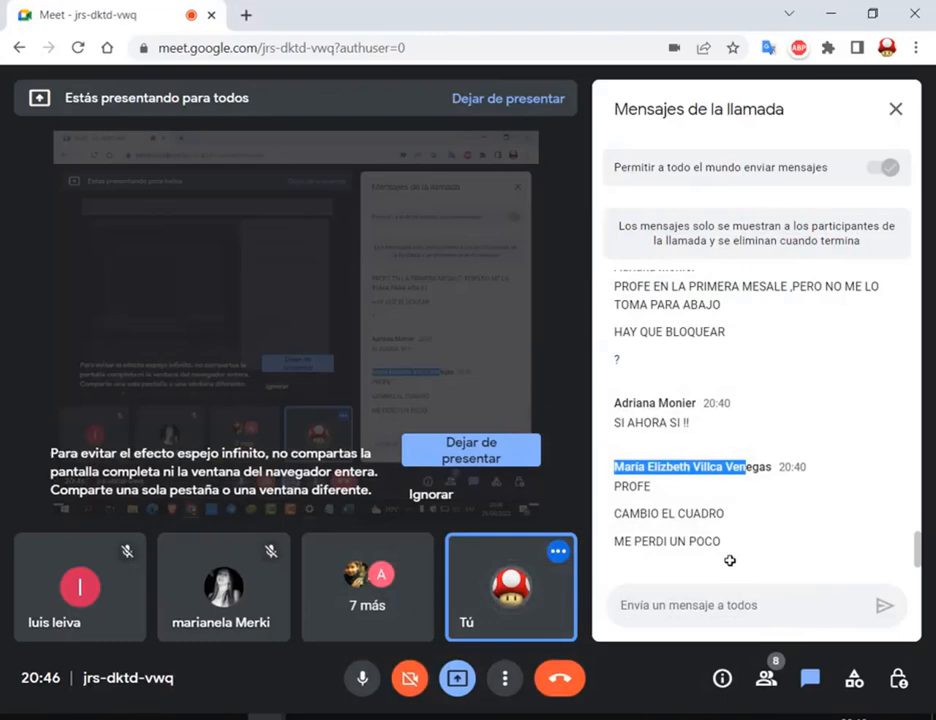
left_click(694, 497)
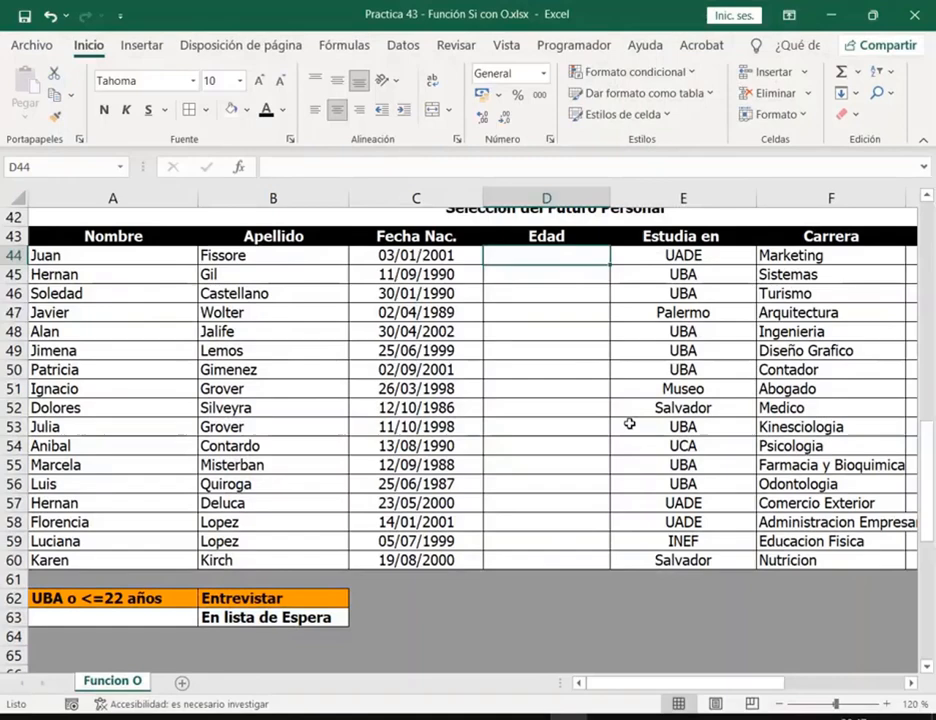
- Go back to the Obtencion de un Trabajo exercise at the start of the Funcion O sheet
scroll(620, 419, "up", 3)
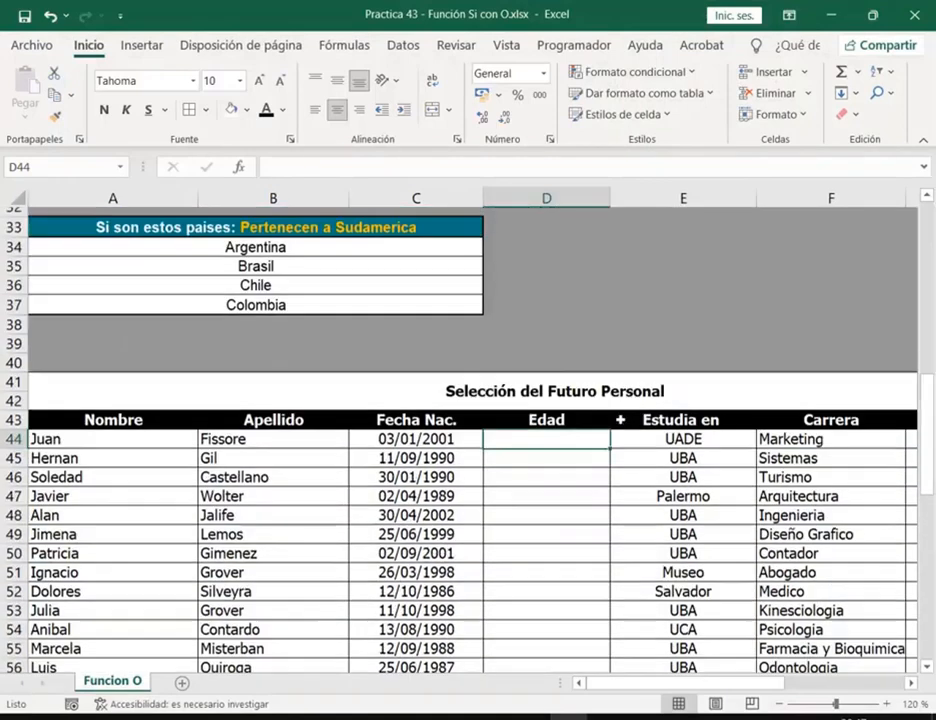
scroll(620, 419, "up", 7)
left_click(618, 420)
scroll(620, 420, "up", 4)
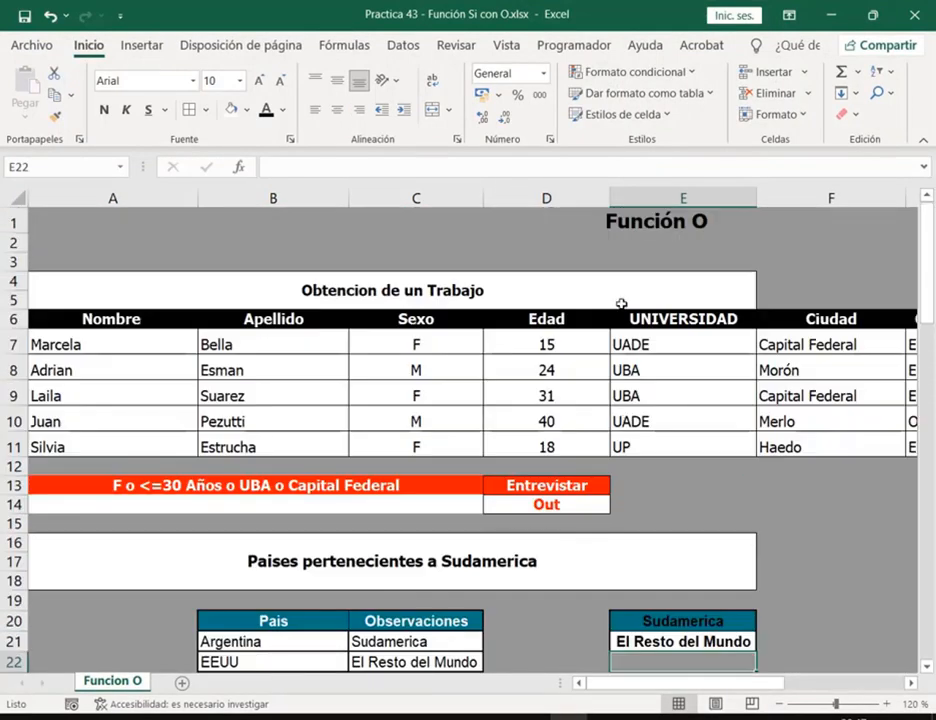
- View the sheet at 100% zoom and examine the UNIVERSIDAD and Ciudad columns of the Obtencion de un Trabajo table
left_click(621, 316)
left_click(407, 276)
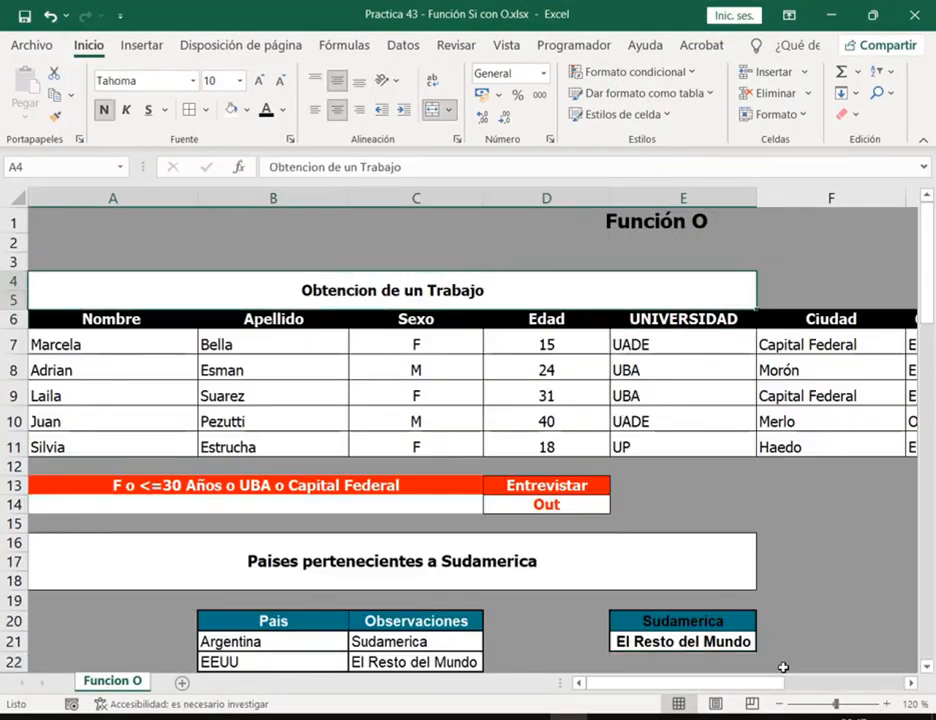
scroll(505, 221, "down", 2, "ctrl")
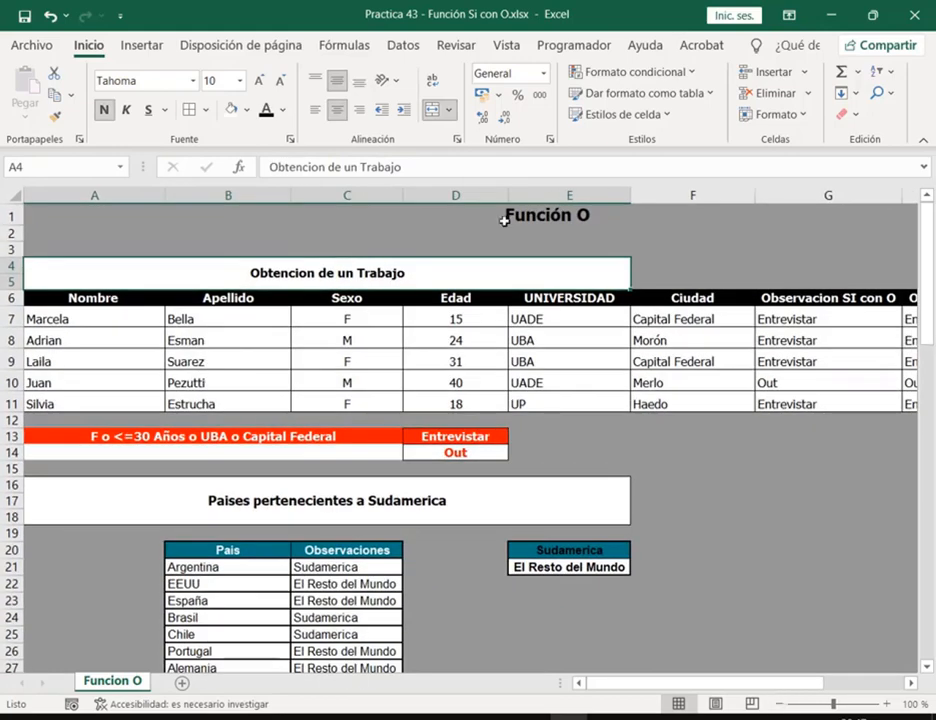
left_click_drag(596, 298, 606, 386)
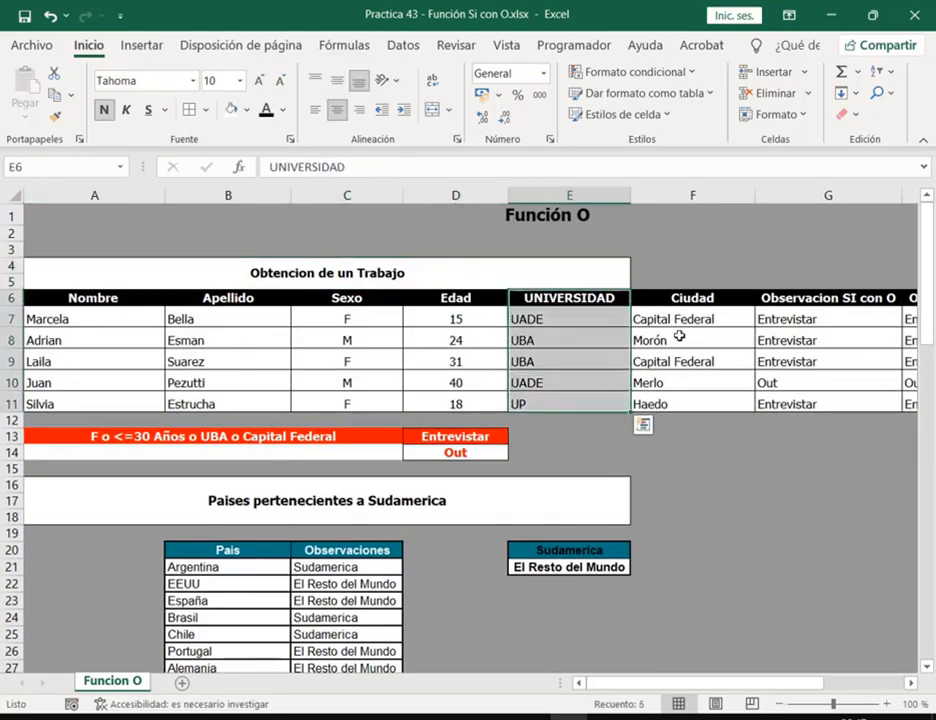
left_click_drag(700, 299, 712, 404)
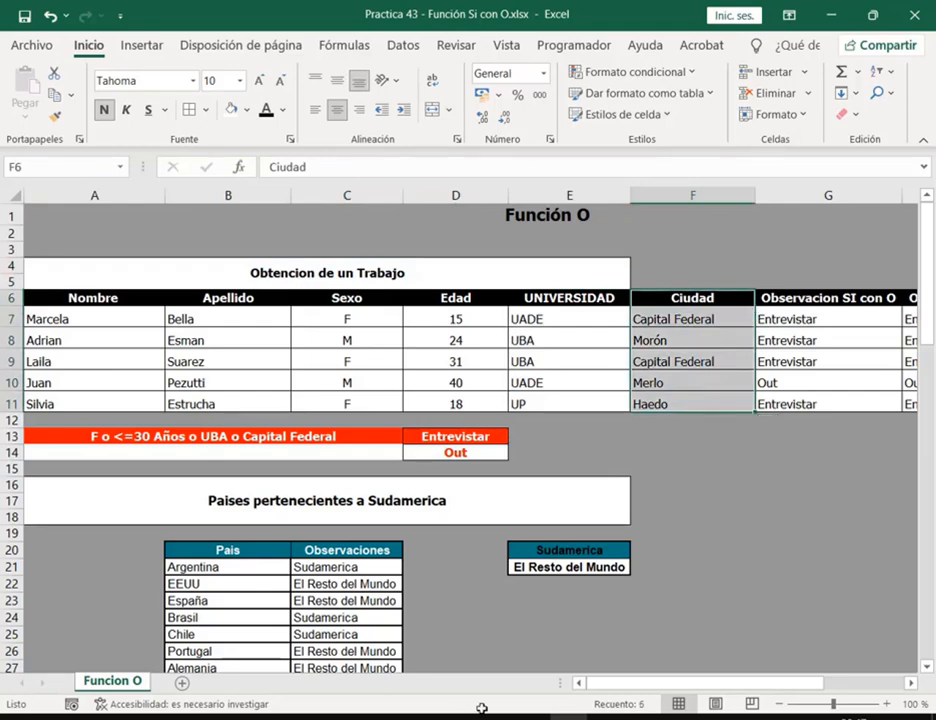
- Check the Google Meet chat, return to Excel, and review the two observation columns, G7:G11 and H7:H11
key("alt+Tab")
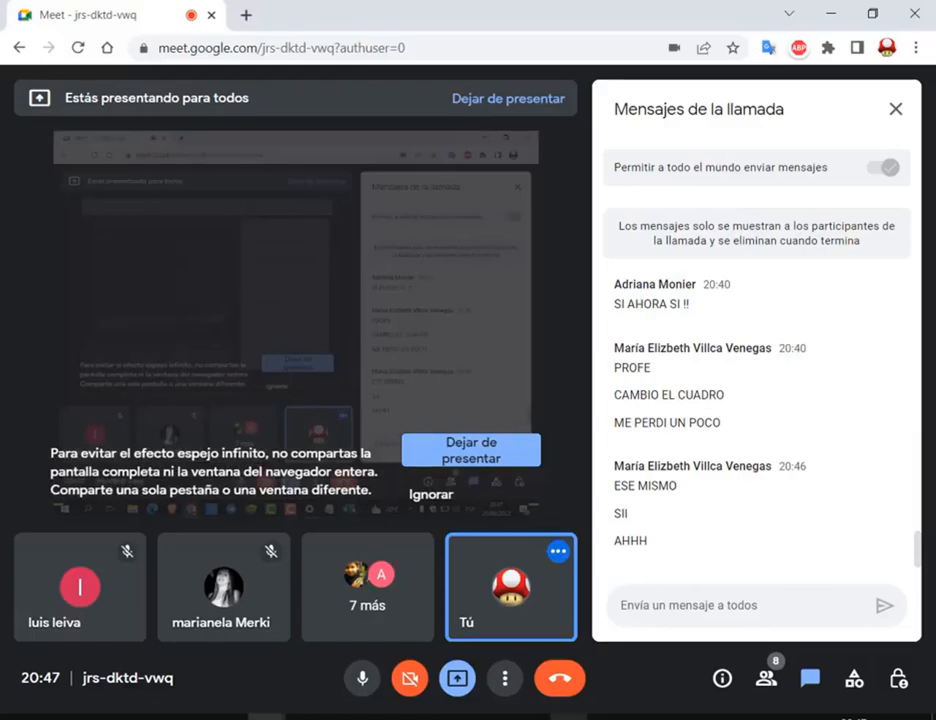
left_click(572, 717)
left_click_drag(815, 686, 830, 686)
left_click_drag(721, 320, 727, 394)
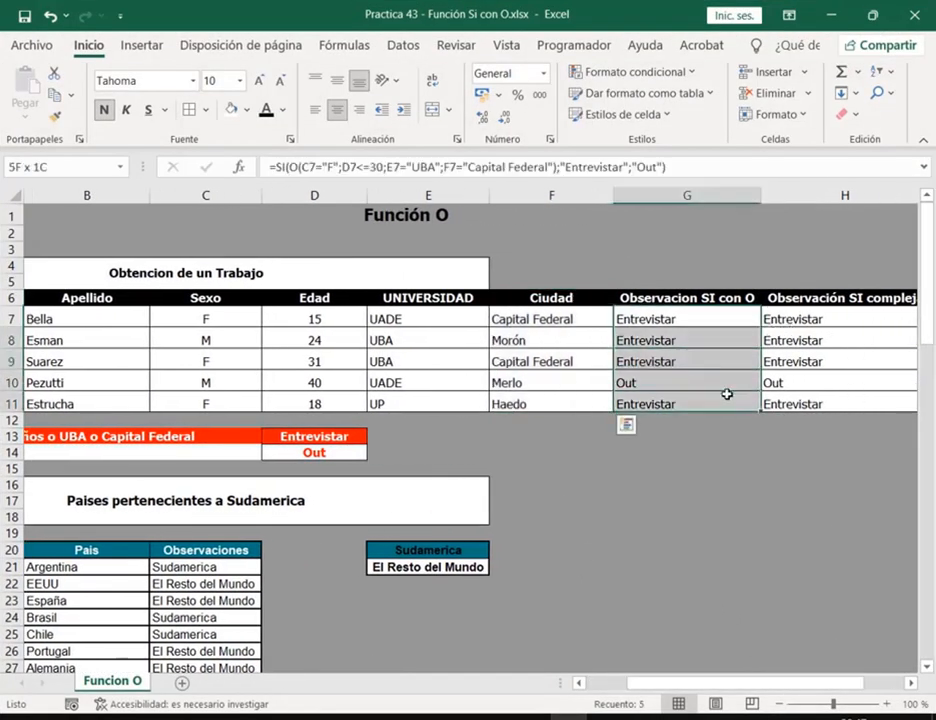
left_click_drag(800, 319, 804, 405)
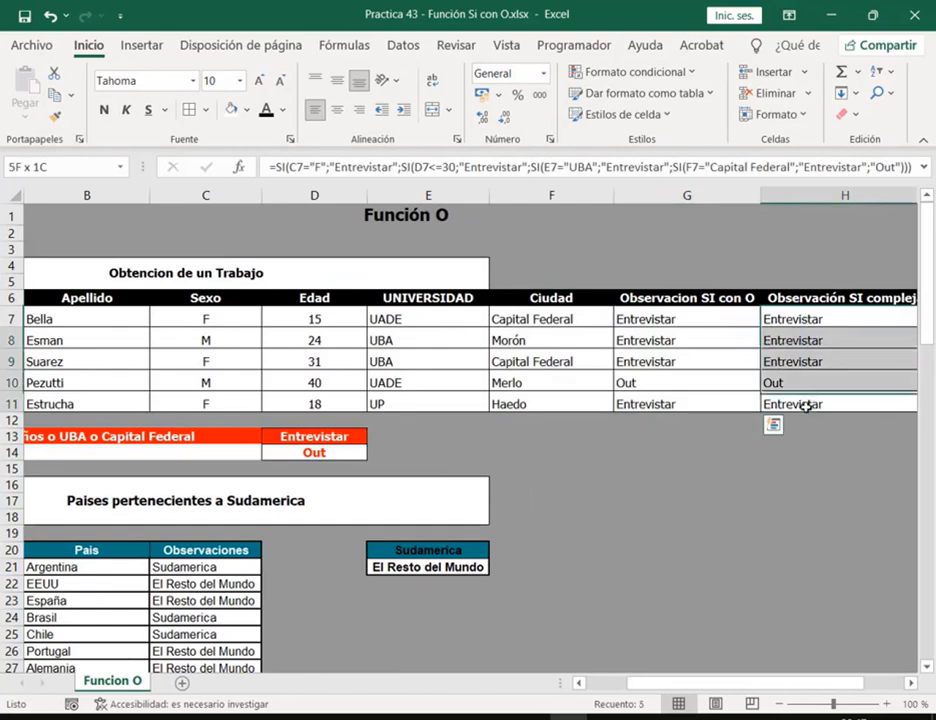
left_click(668, 474)
- Bring the Paises pertenecientes a Sudamerica exercise into view at 130% zoom
left_click_drag(750, 683, 711, 683)
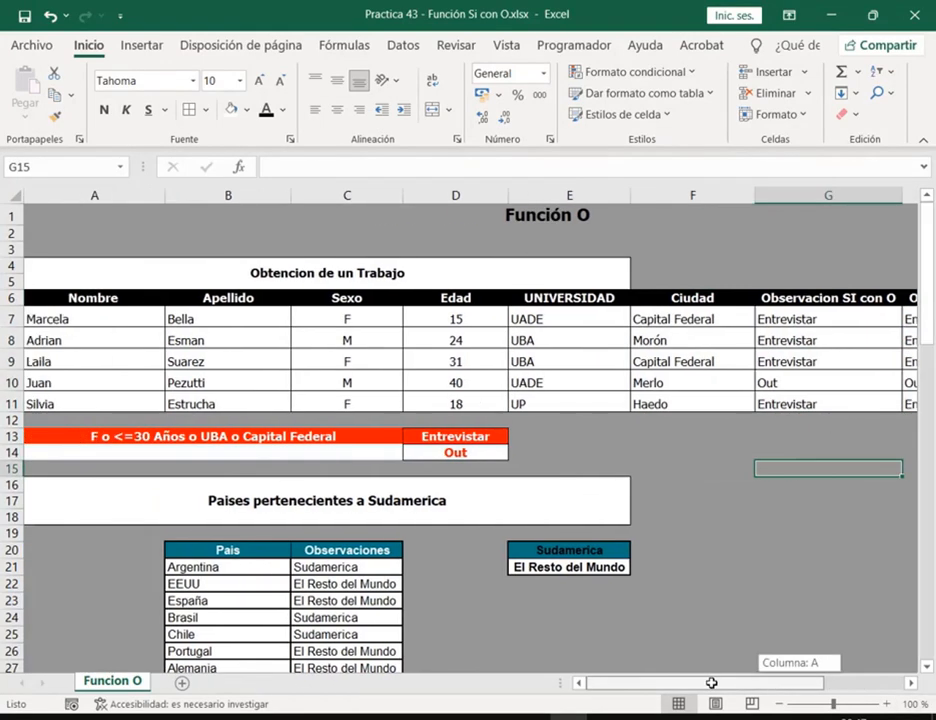
left_click(885, 703)
left_click(885, 703)
left_click(885, 703)
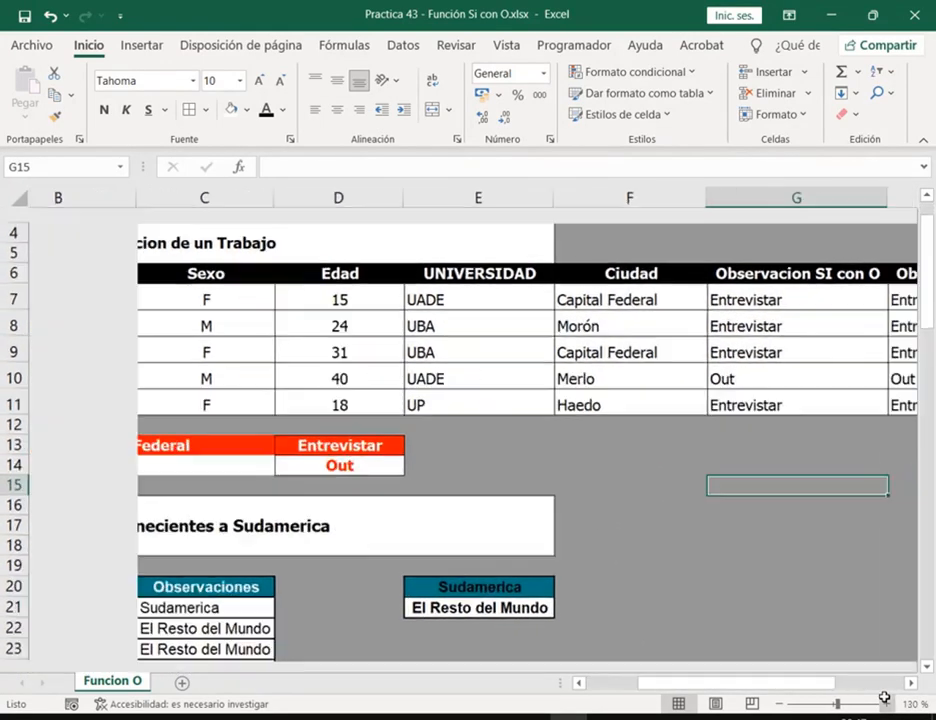
scroll(675, 637, "left", 3)
scroll(573, 470, "down", 4)
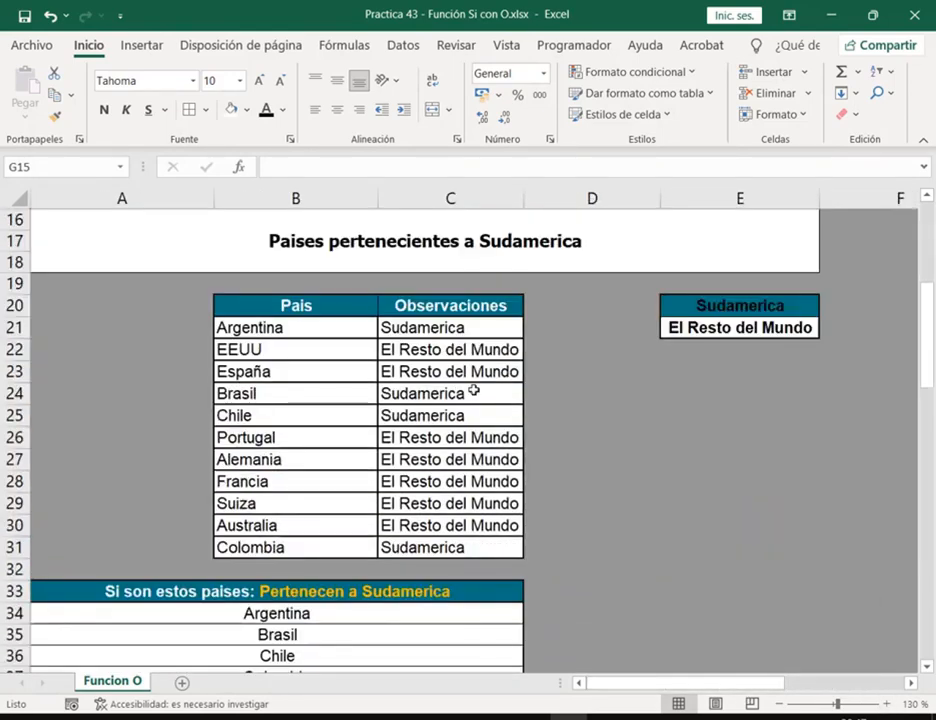
- Switch to the Google Meet call, read the newest chat message, and return to the Excel workbook
mouse_move(266, 717)
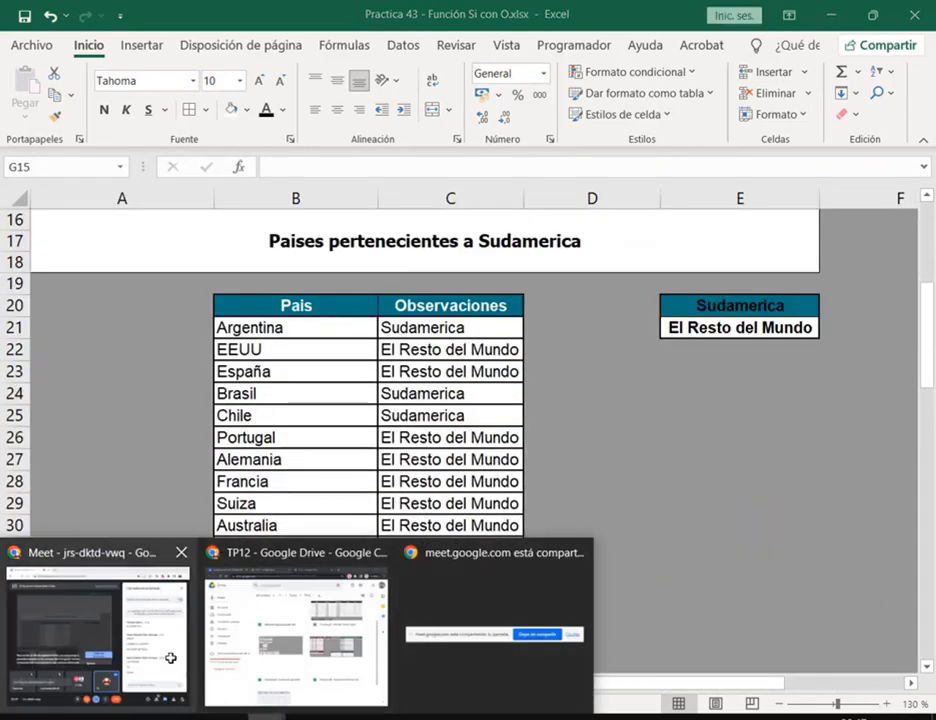
left_click(171, 658)
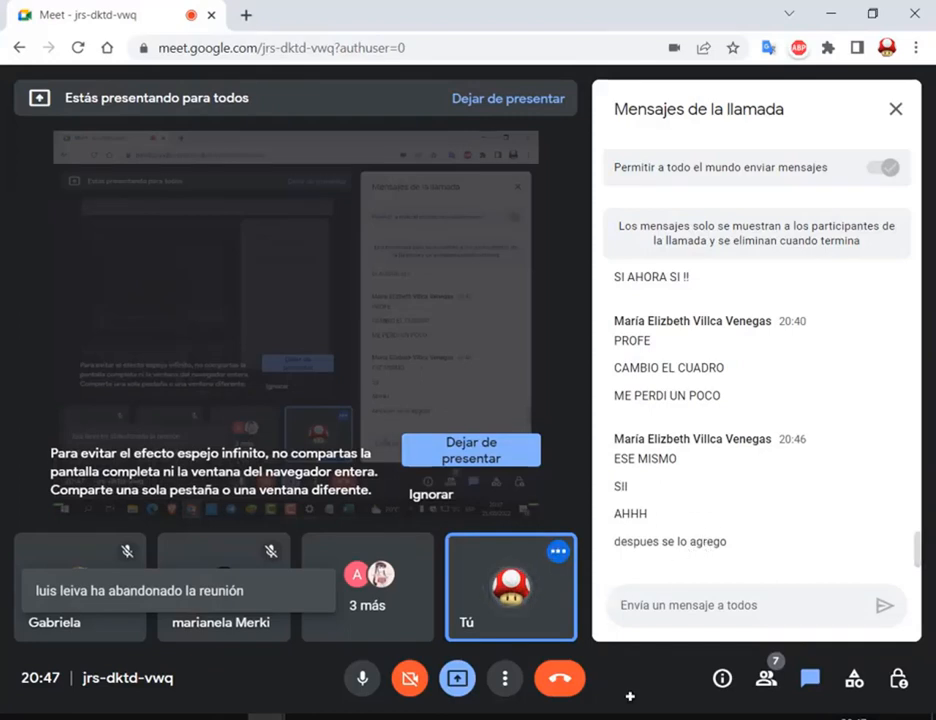
left_click(569, 716)
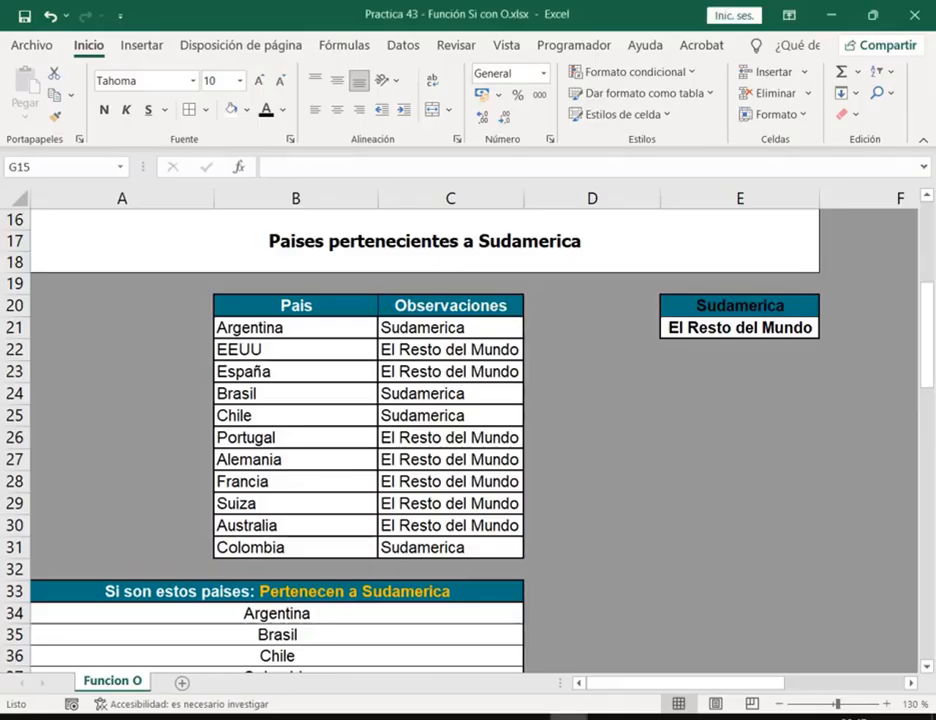
- Select the first Edad cell, D44, and examine the "UBA o <=22 años" criteria and their result options below the table
scroll(725, 375, "down", 8)
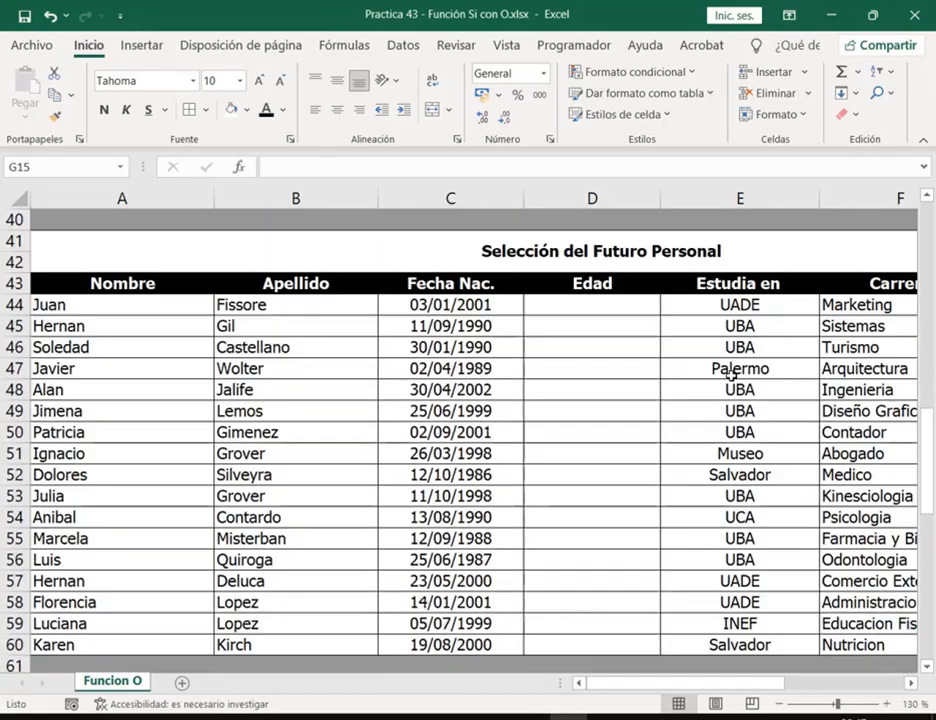
left_click(636, 306)
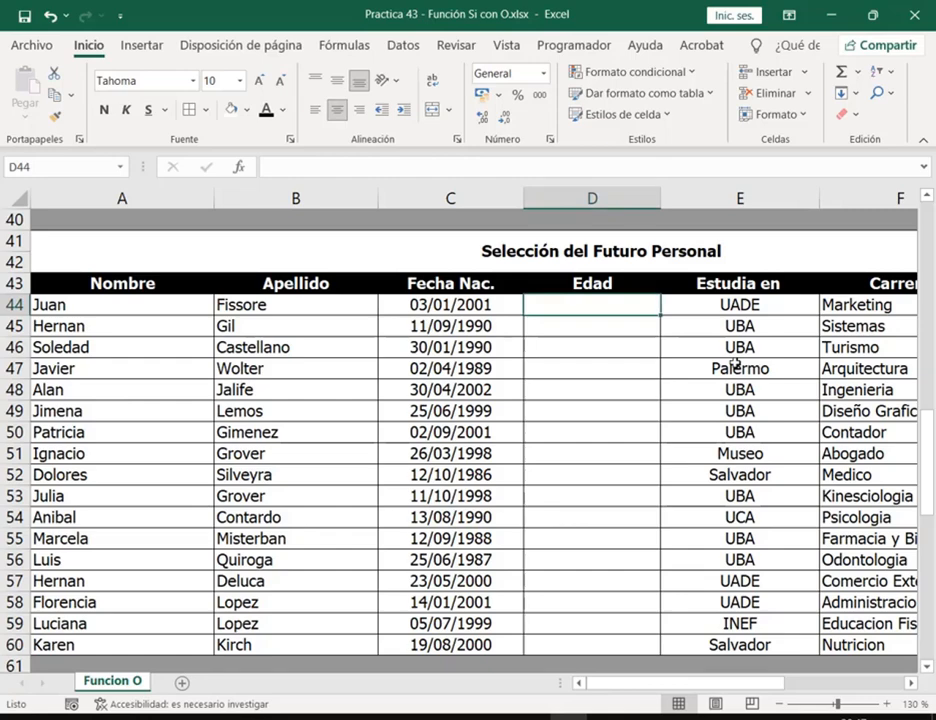
scroll(700, 372, "down", 3)
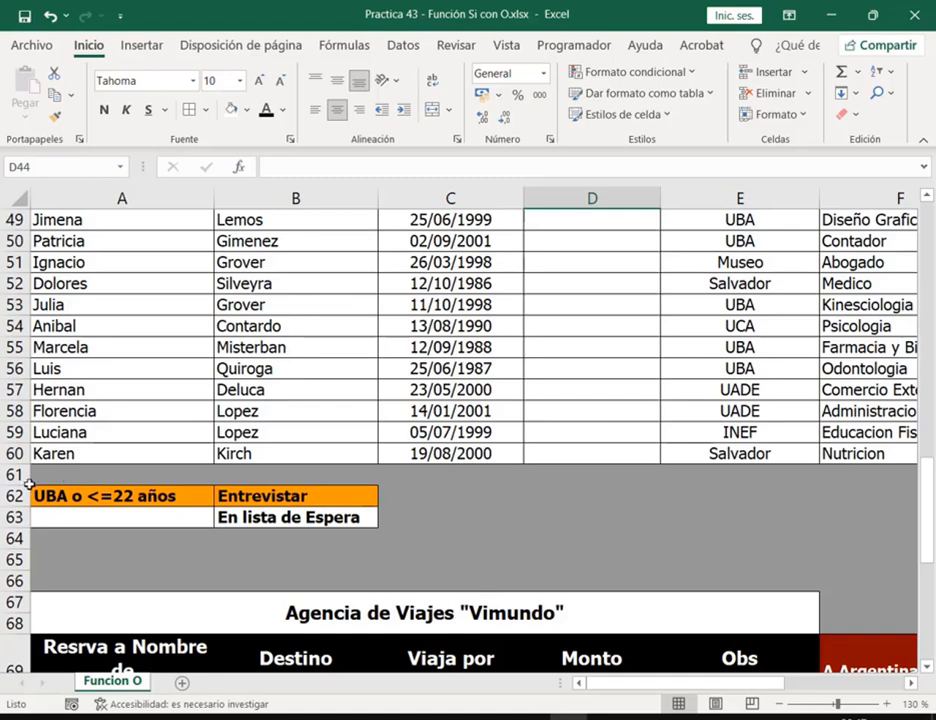
mouse_move(29, 484)
left_mouse_down()
mouse_move(92, 504)
mouse_move(73, 505)
left_mouse_up()
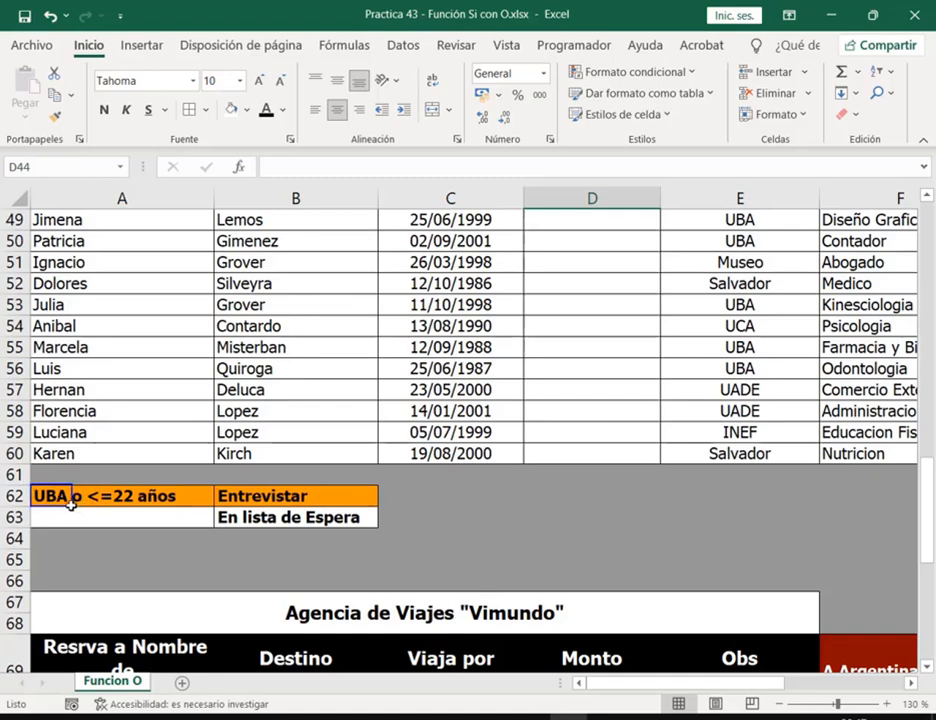
mouse_move(82, 483)
left_mouse_down()
mouse_move(95, 505)
mouse_move(185, 506)
left_mouse_up()
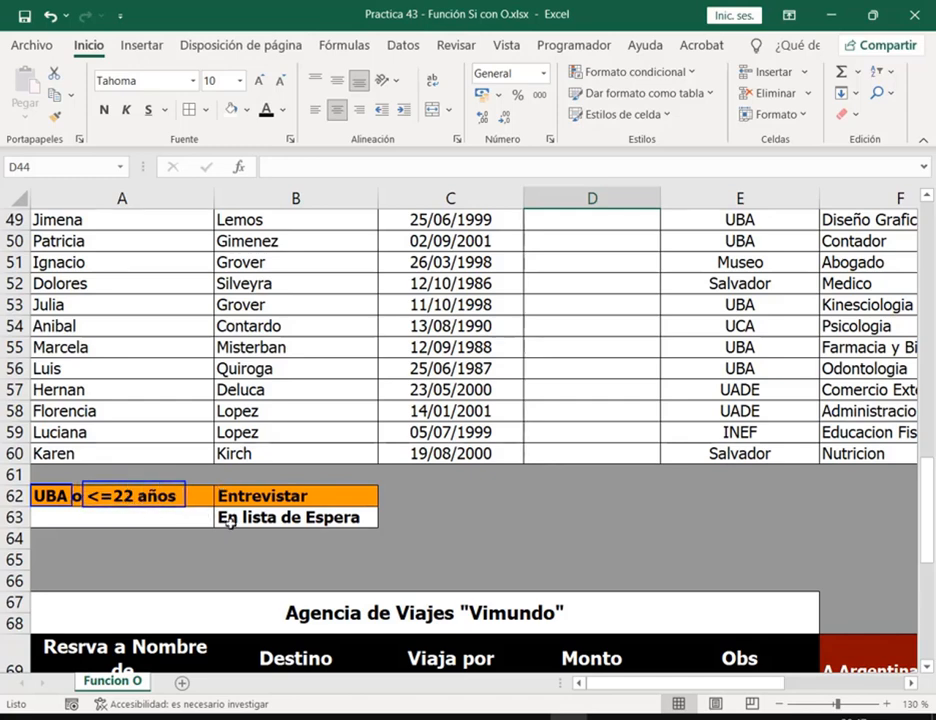
left_click_drag(216, 485, 303, 503)
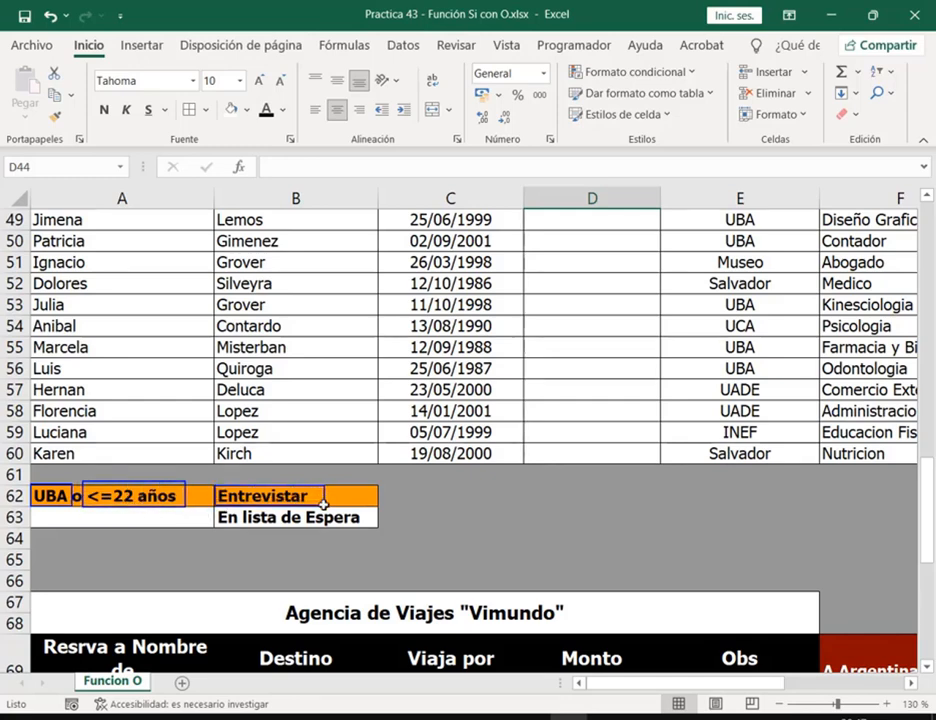
scroll(650, 474, "down", 2)
scroll(650, 476, "down", 7)
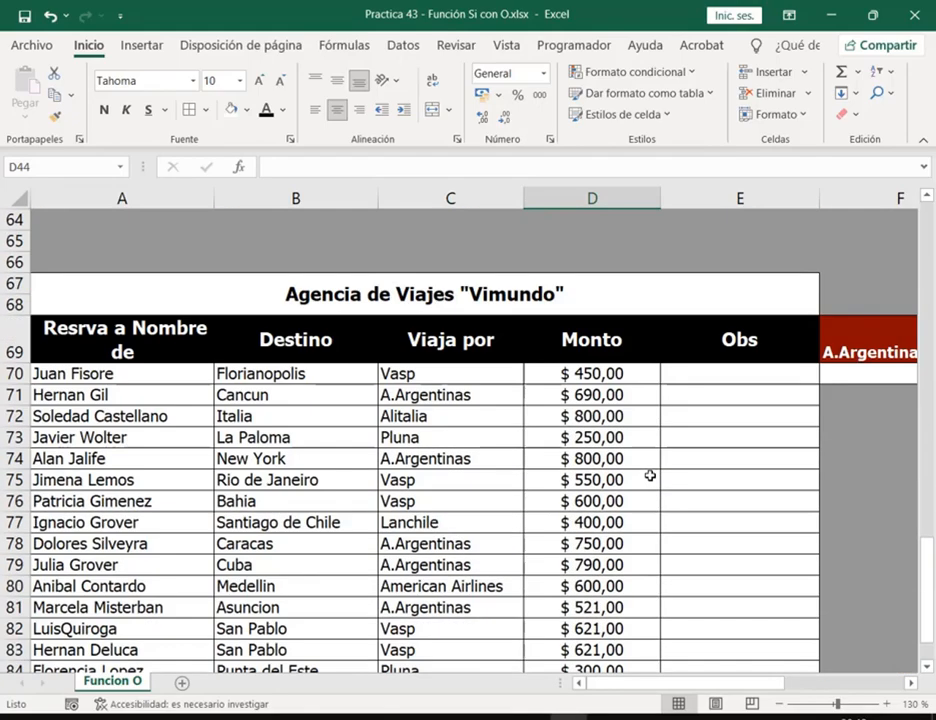
scroll(650, 476, "up", 10)
scroll(650, 475, "up", 4)
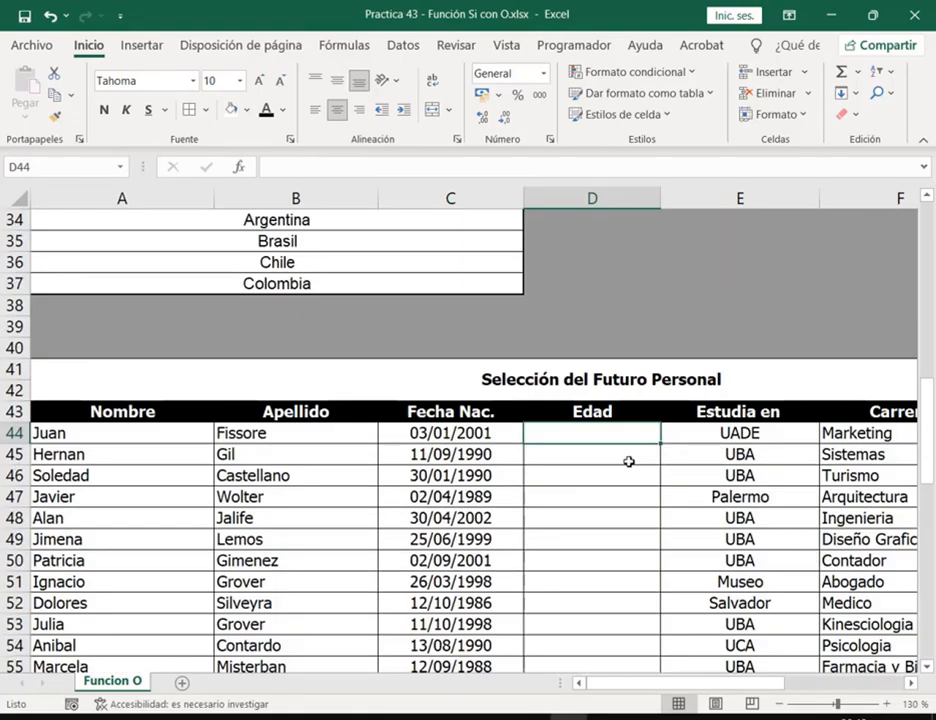
- Calculate the first person's age in D44 with the formula =SIFECHA(C44;HOY();"Y")
scroll(706, 484, "down", 1)
type("=si")
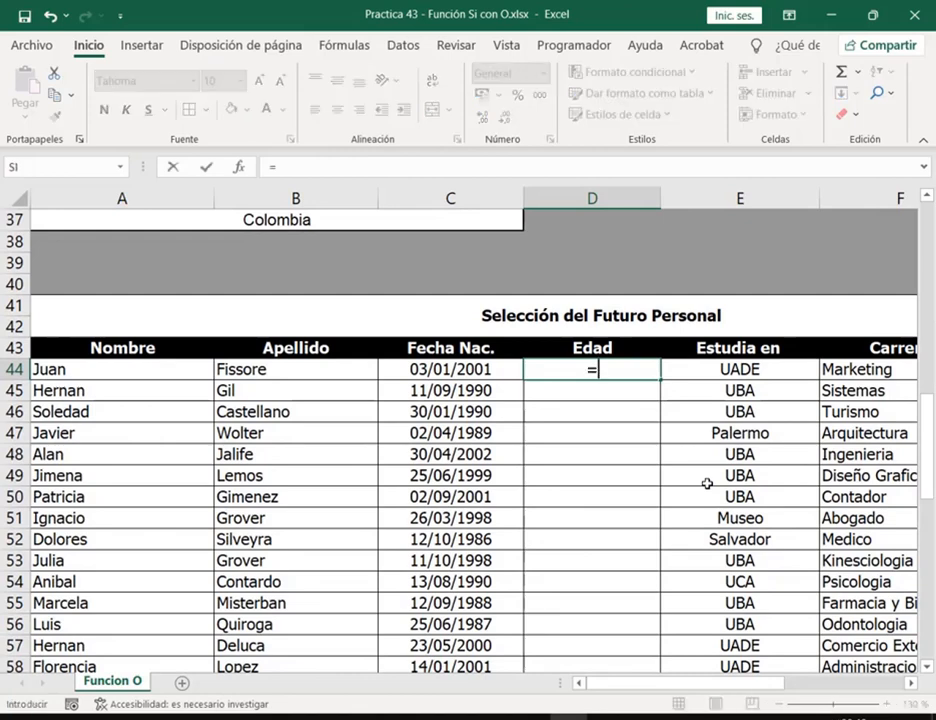
key("BackSpace")
key("BackSpace")
type("SIF")
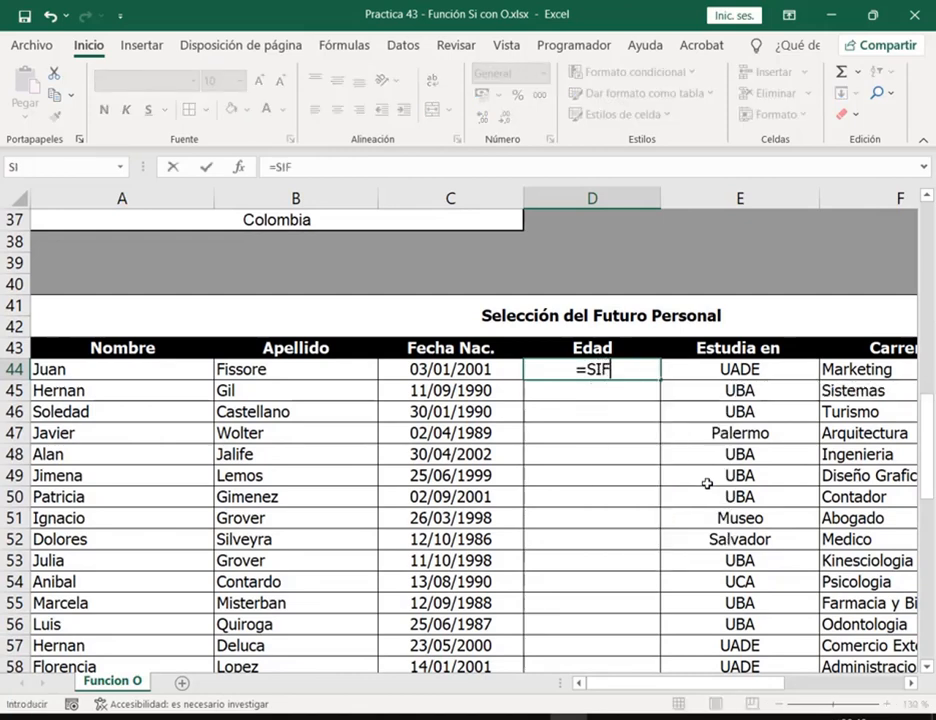
type("ECHA(")
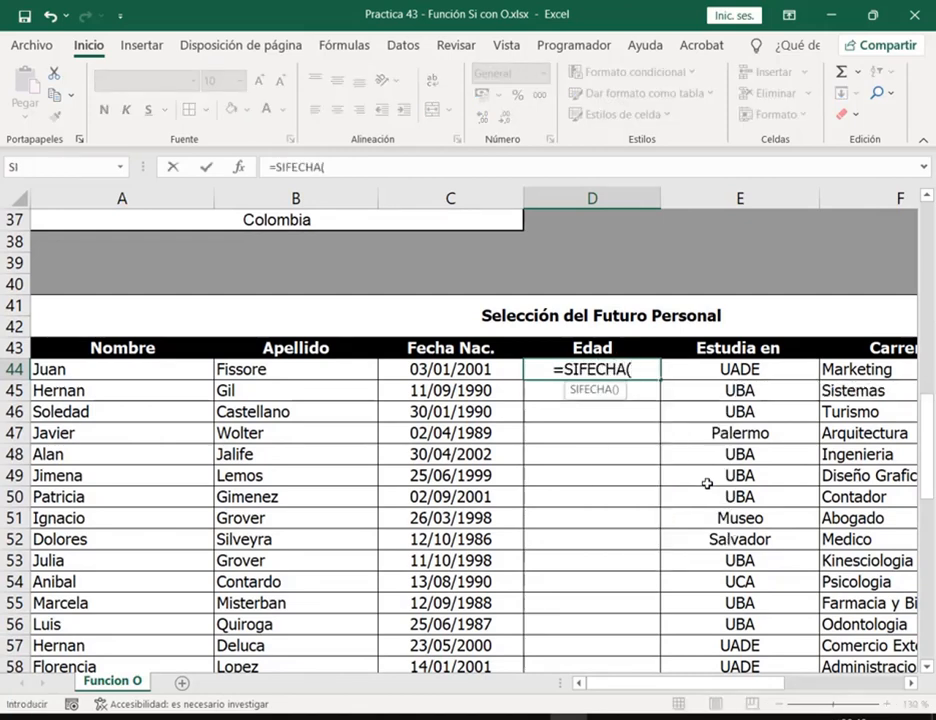
left_click(480, 369)
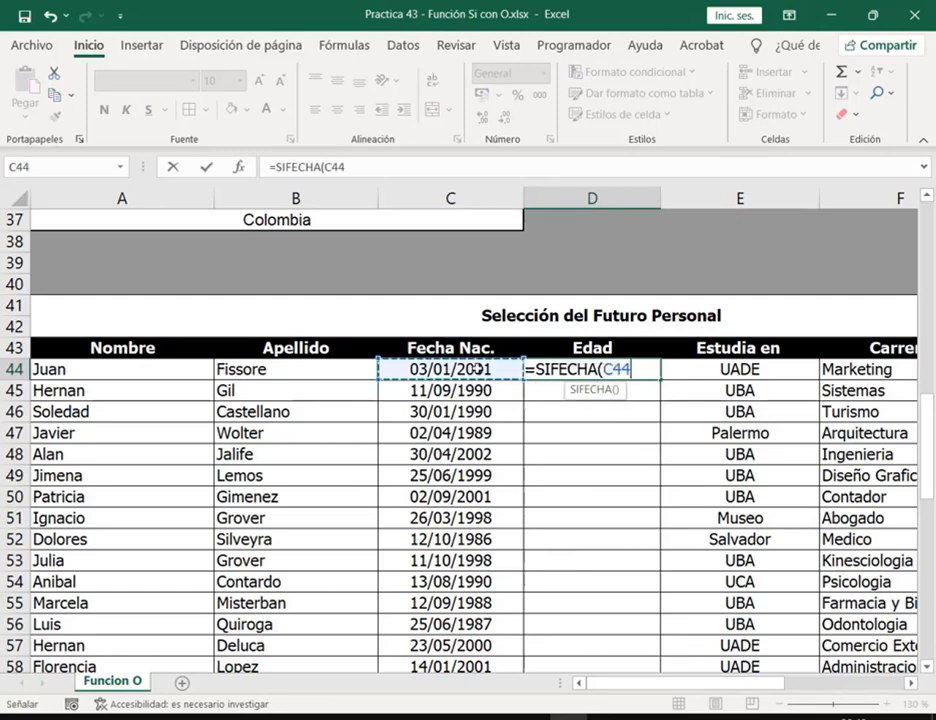
type(";HOY")
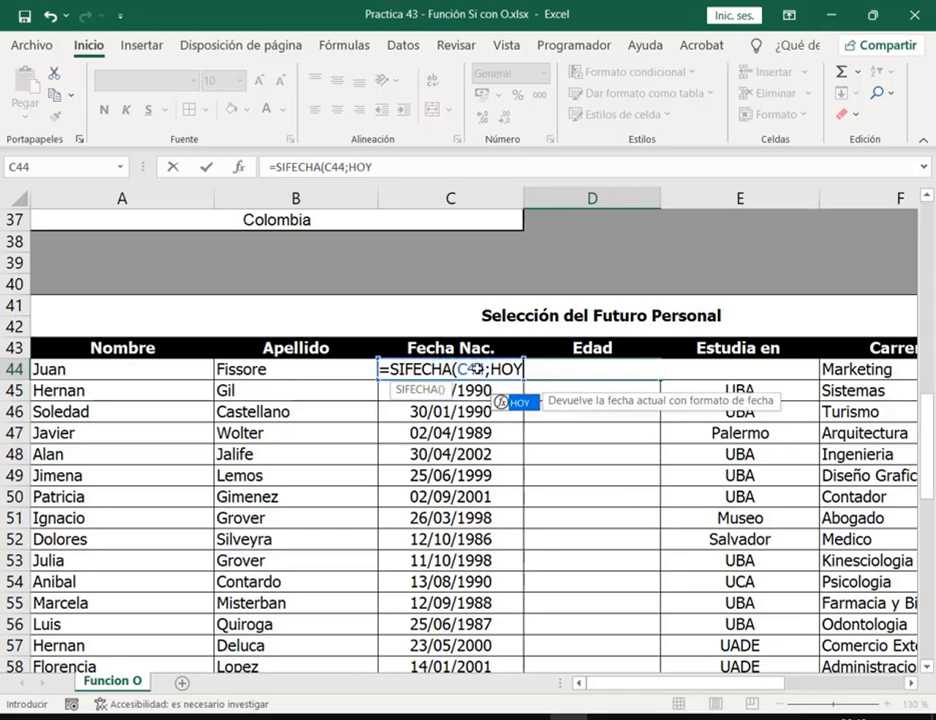
type("();\"Y")
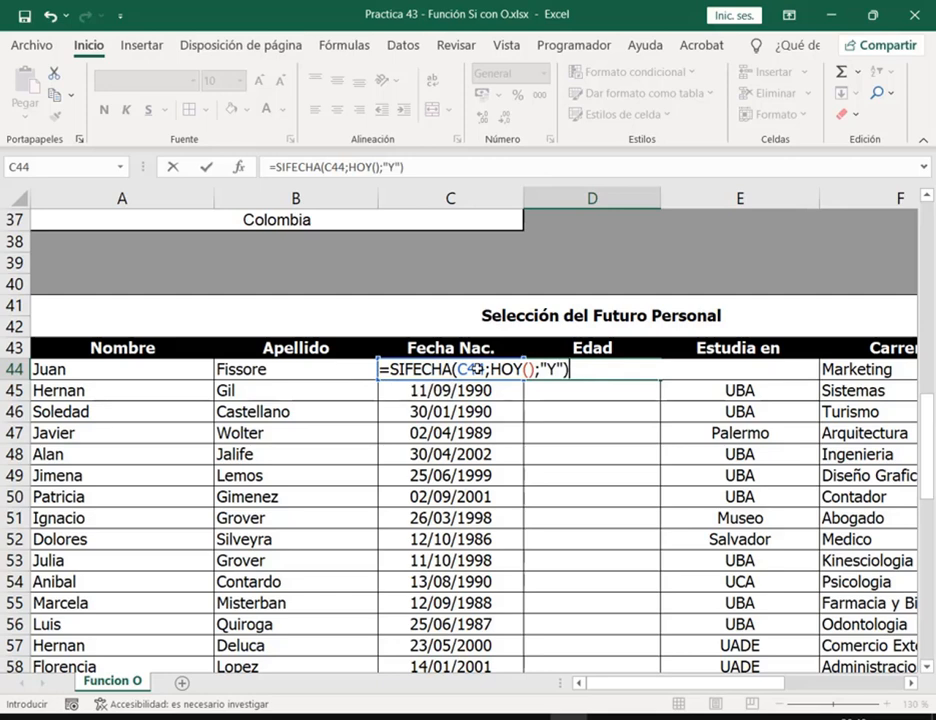
key("Return")
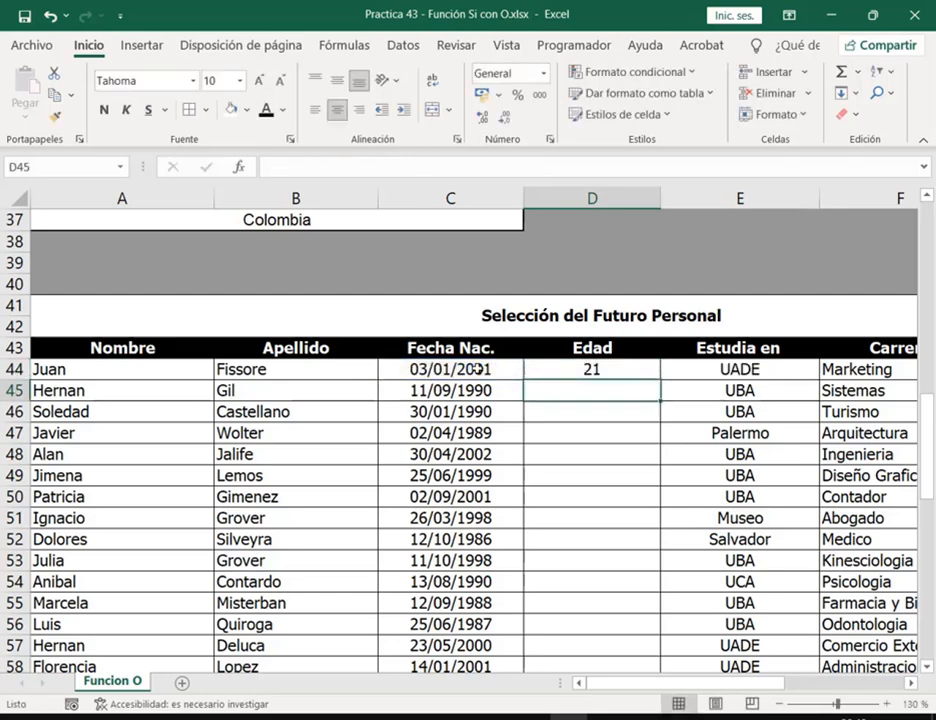
- Copy the D44 age formula down the Edad column to D60 and check the copied formula in D45
left_click(643, 361)
scroll(648, 385, "down", 1)
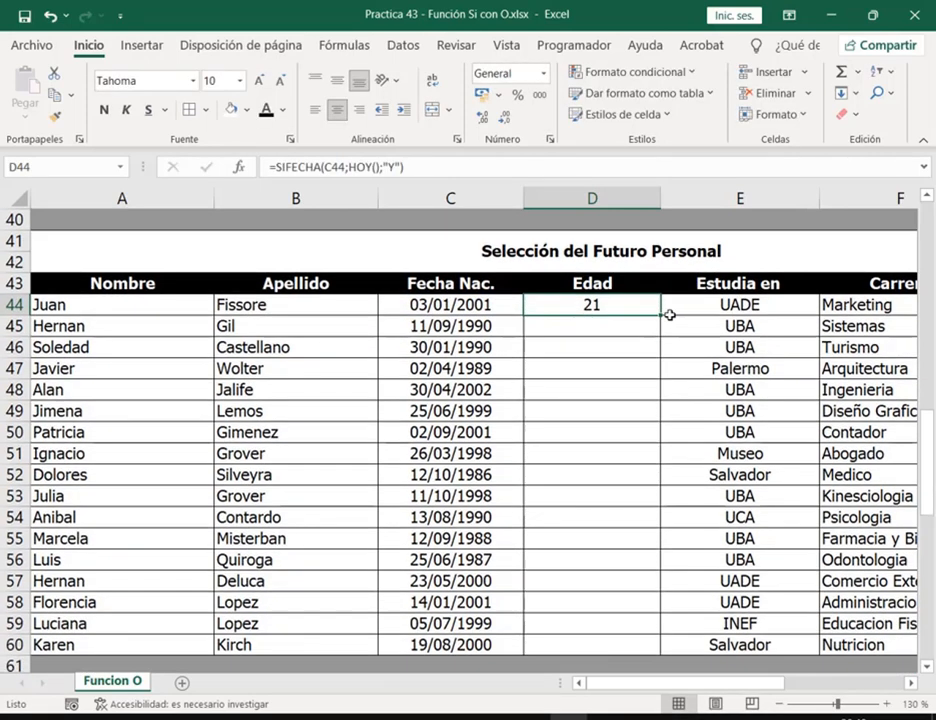
double_click(660, 313)
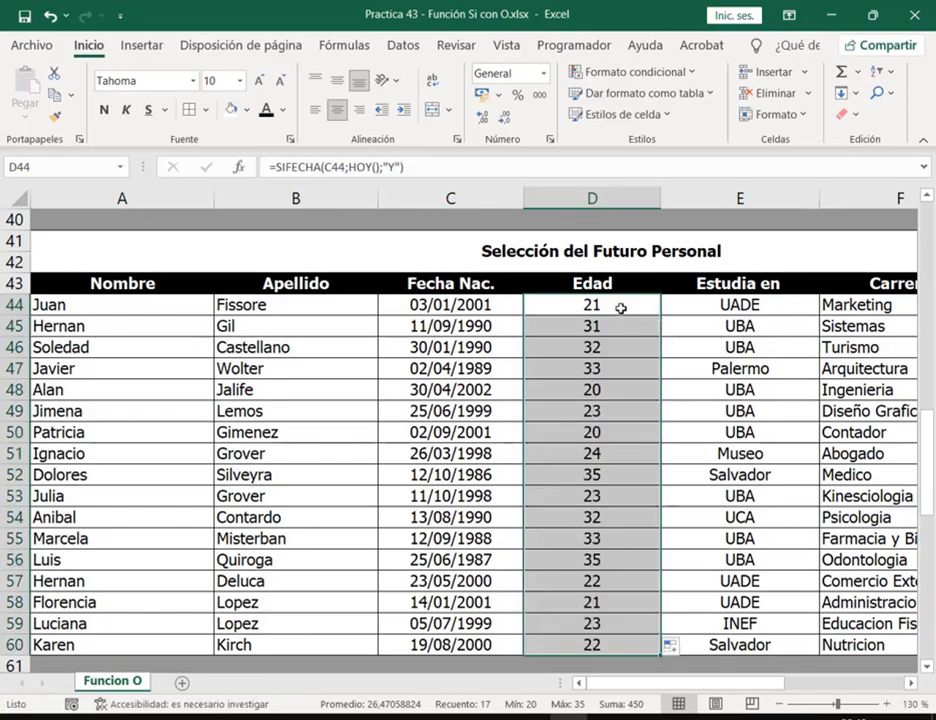
double_click(620, 309)
double_click(594, 326)
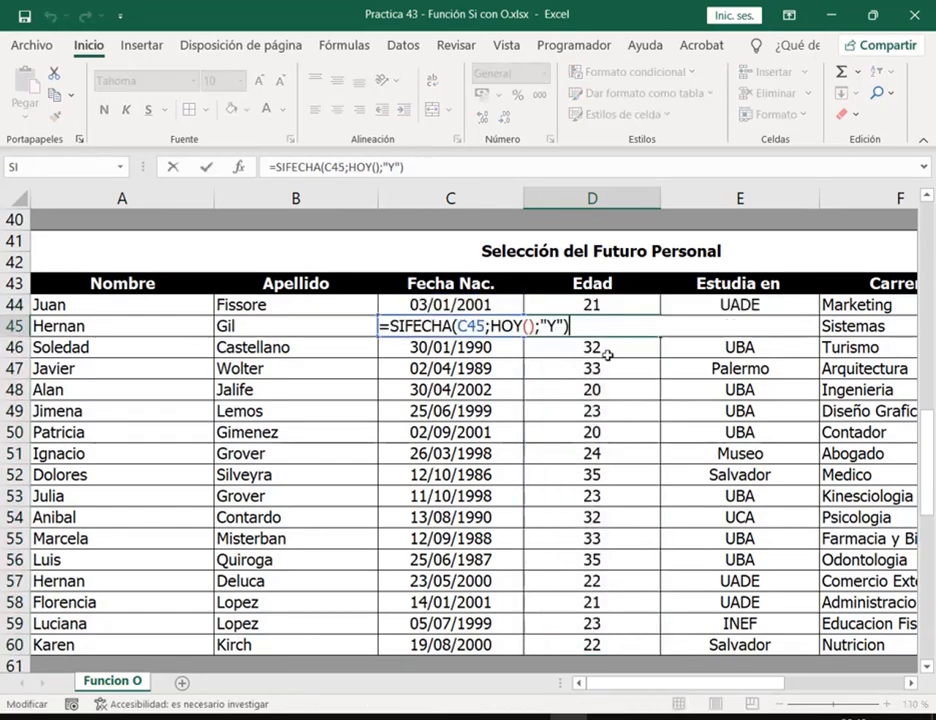
- Left-align the age in D44 and examine the arguments of its SIFECHA formula, including HOY()
left_click(622, 308)
left_click(318, 108)
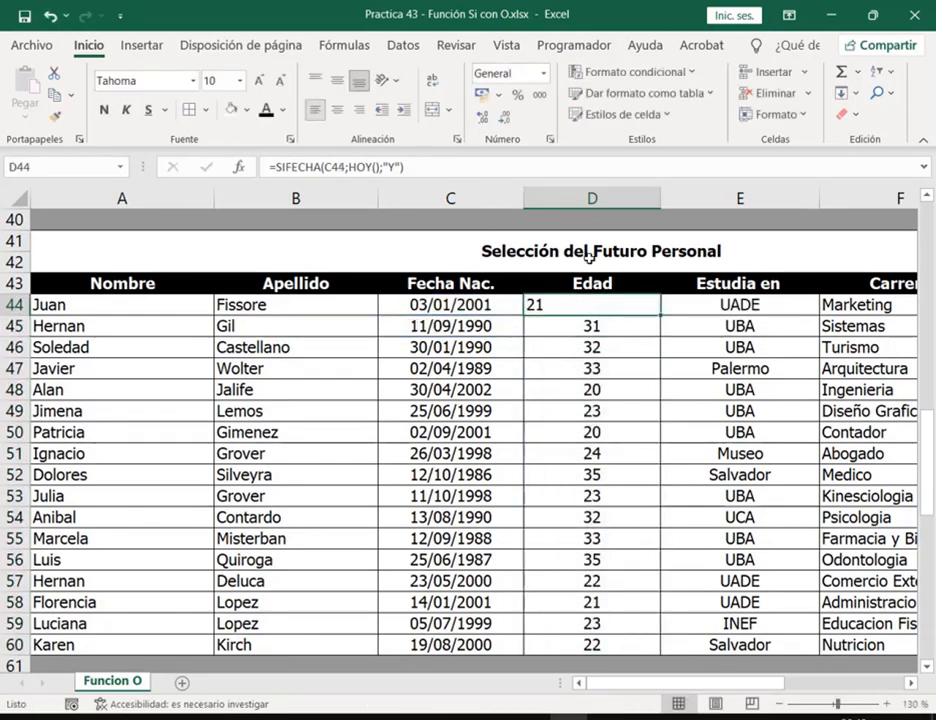
key("ctrl+Down")
double_click(599, 309)
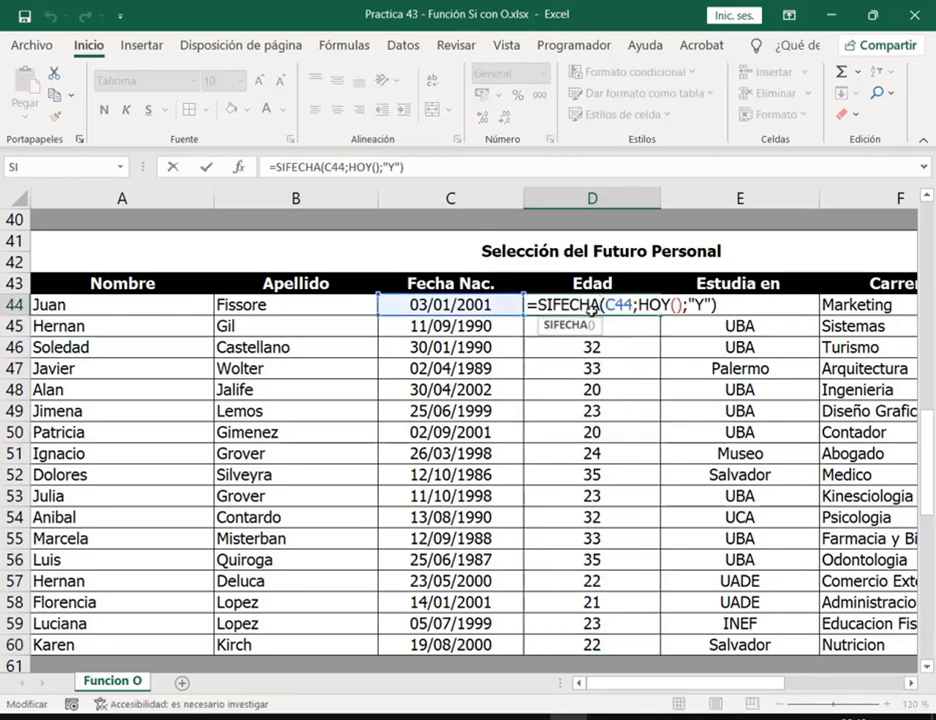
left_click_drag(604, 306, 680, 319)
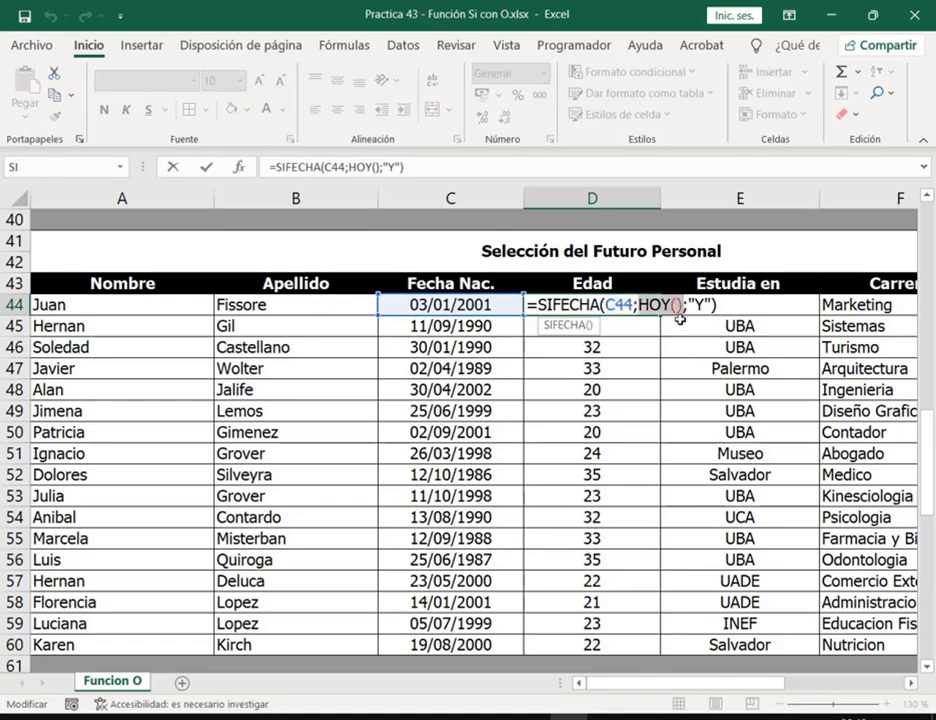
left_click(675, 303)
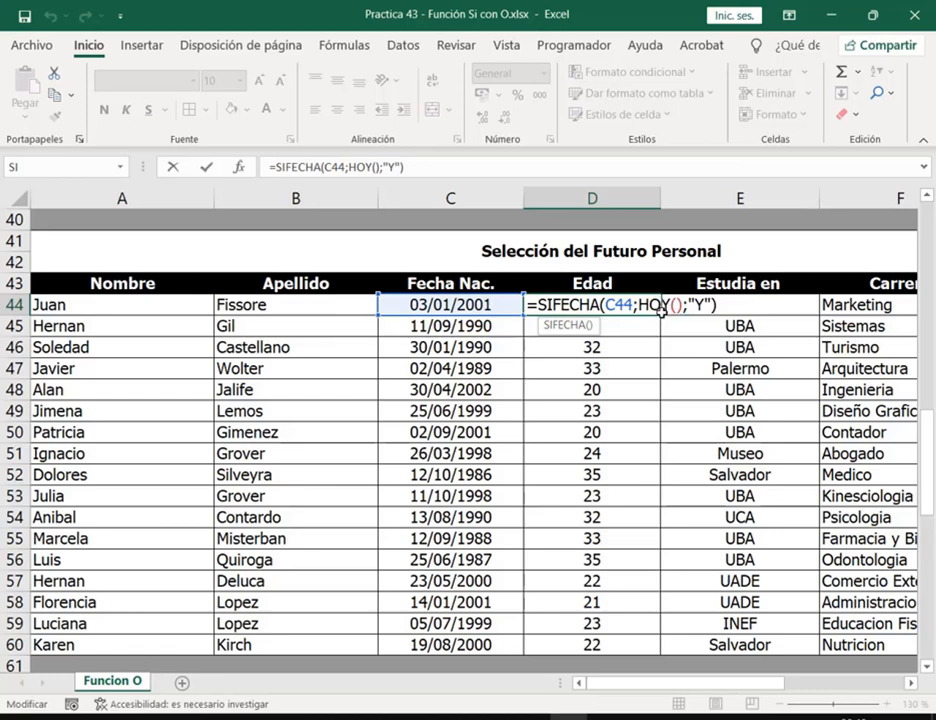
- Change the unit in the D44 SIFECHA formula to lowercase "y" and centre the age in the cell
left_click(697, 306)
key("Delete")
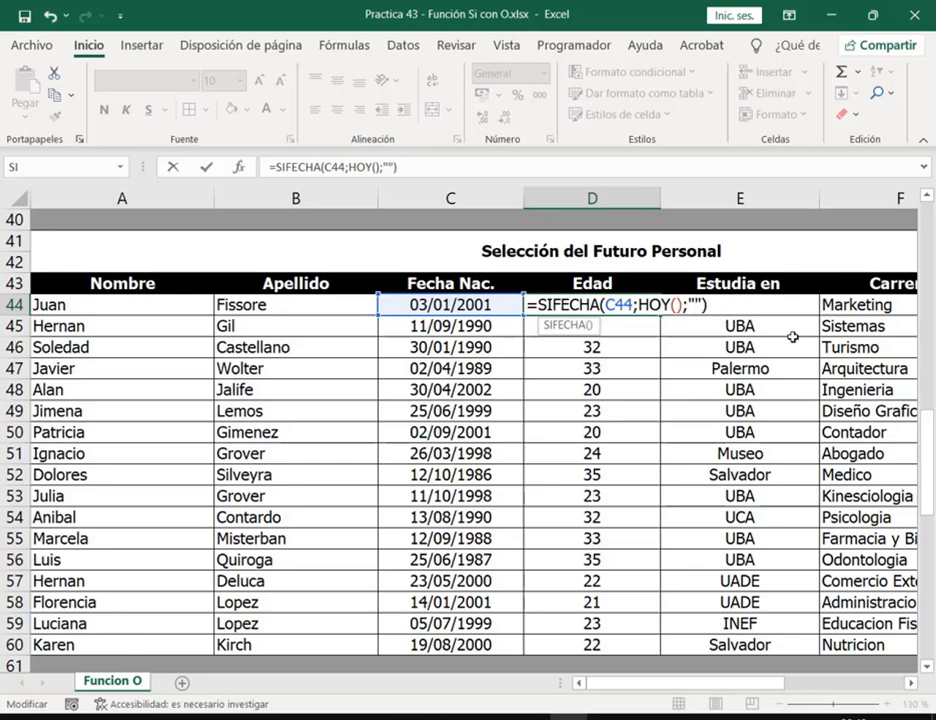
type("y")
key("Return")
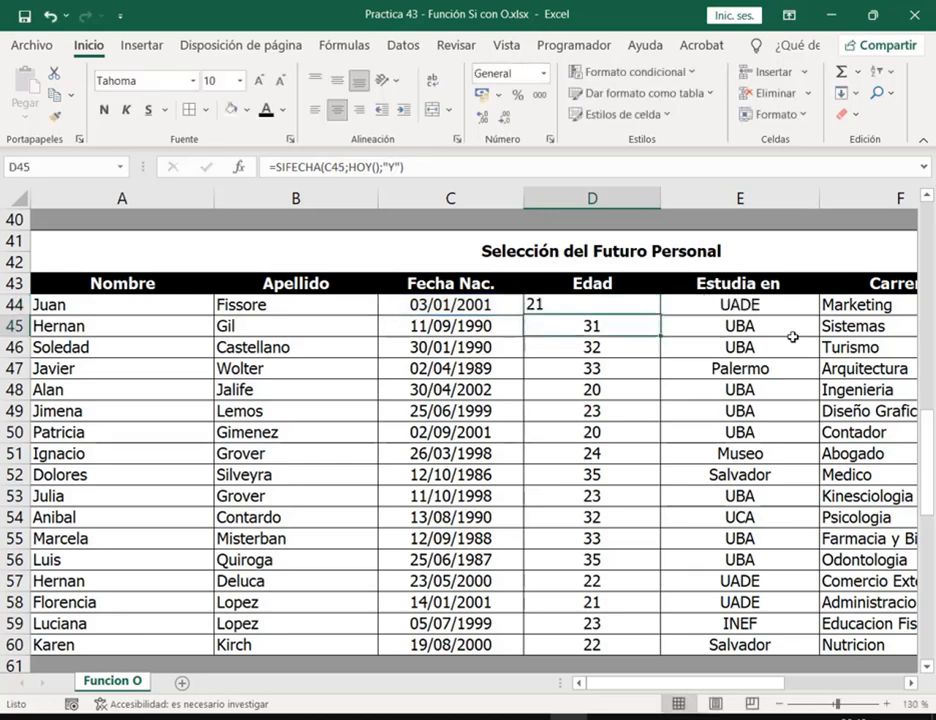
left_click(650, 310)
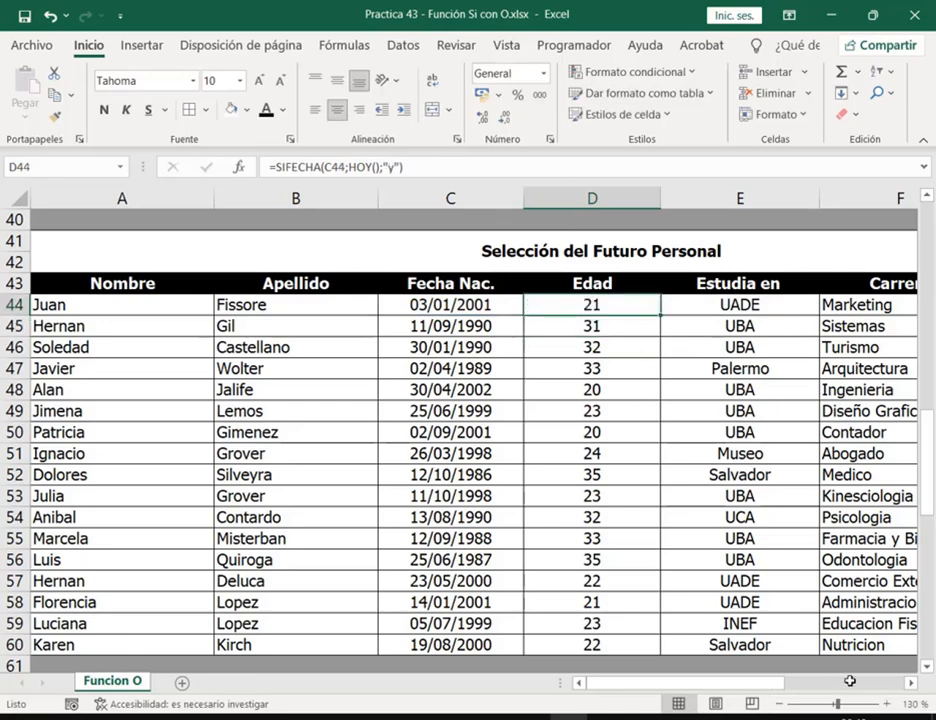
- Start the first Obs. formula in G44 with the nested functions =SI(O(
left_click_drag(755, 684, 795, 684)
double_click(798, 200)
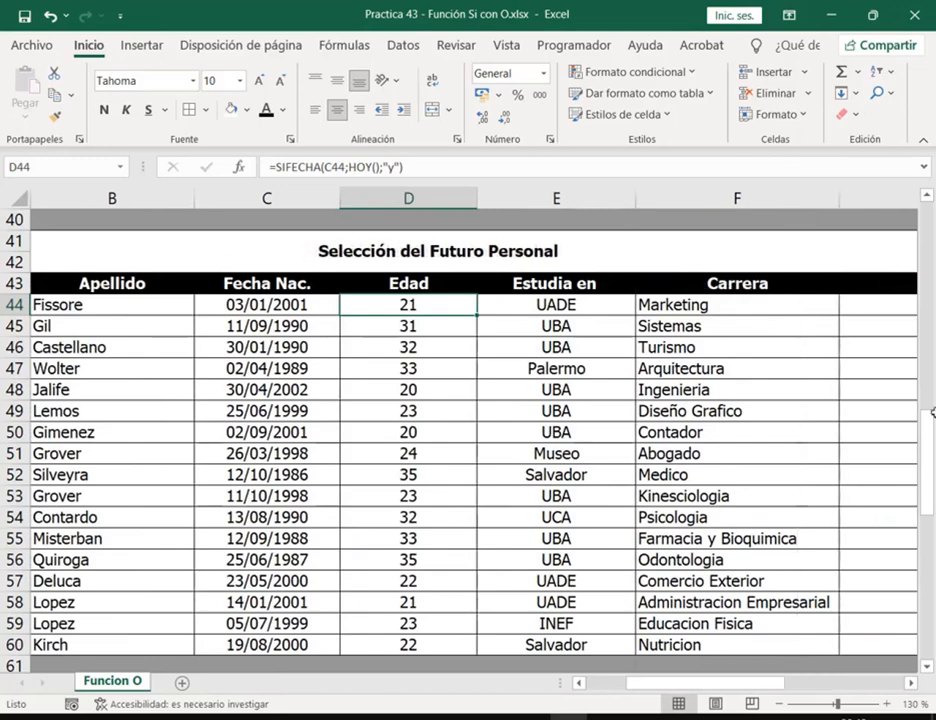
left_click(892, 306)
scroll(750, 425, "down", 2)
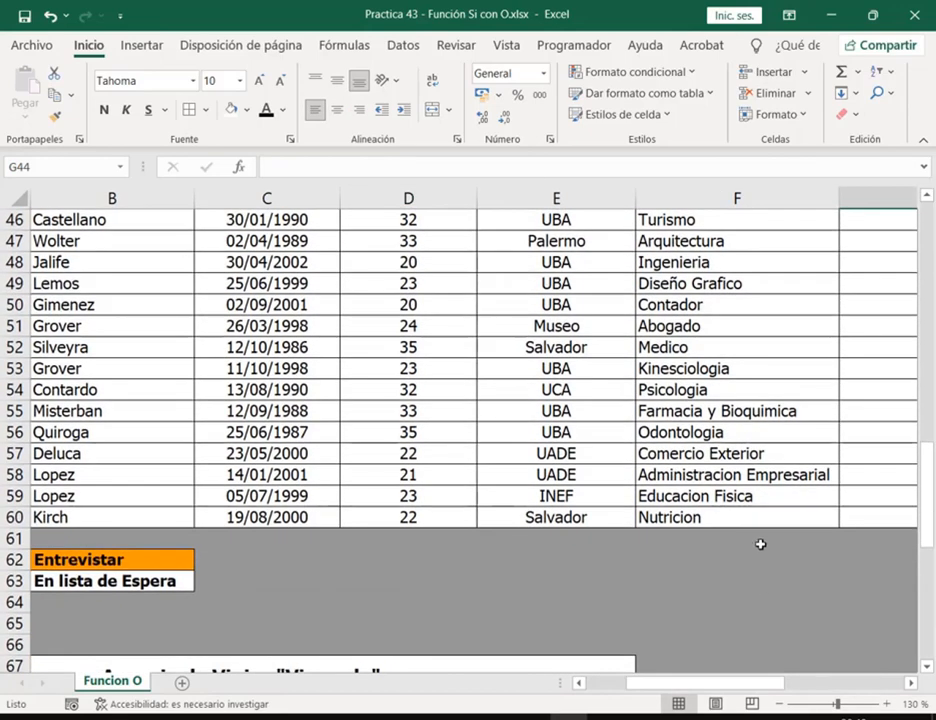
scroll(770, 555, "up", 2)
scroll(833, 462, "right", 2)
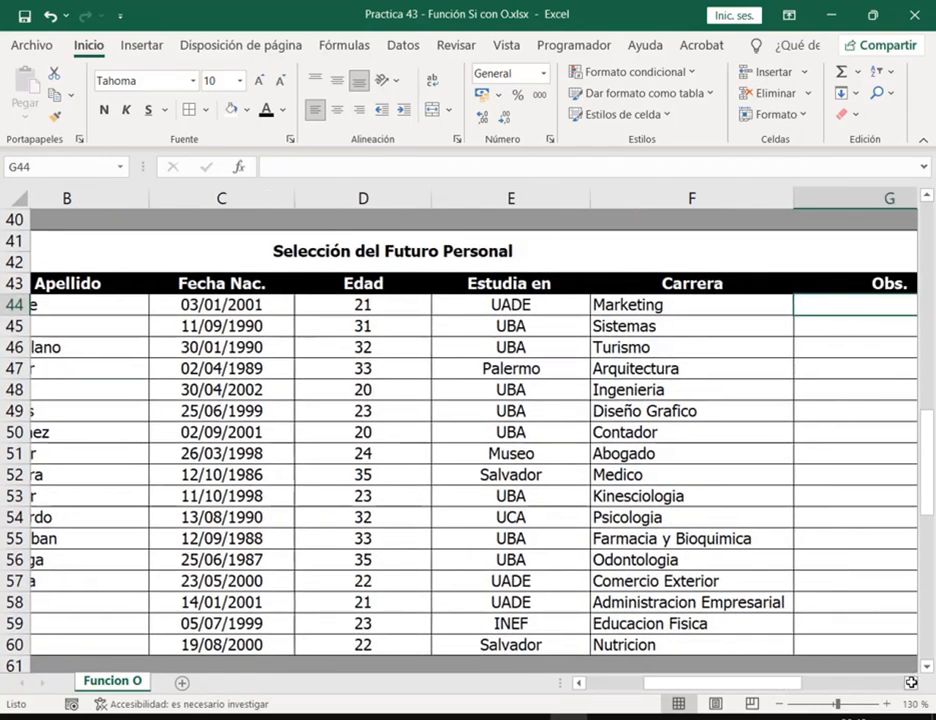
type("=")
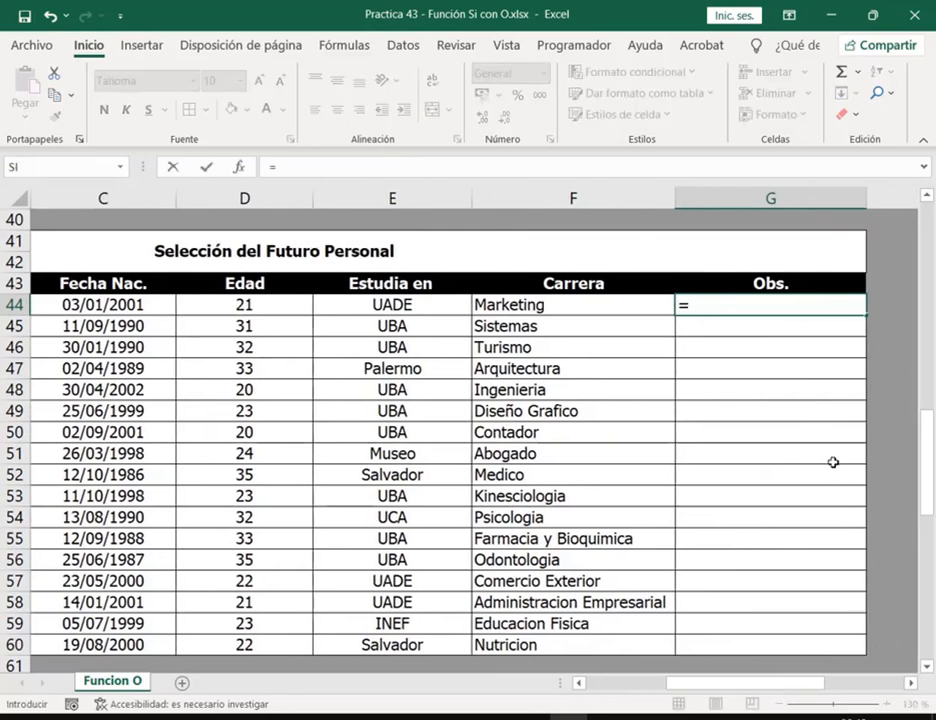
type("SI(")
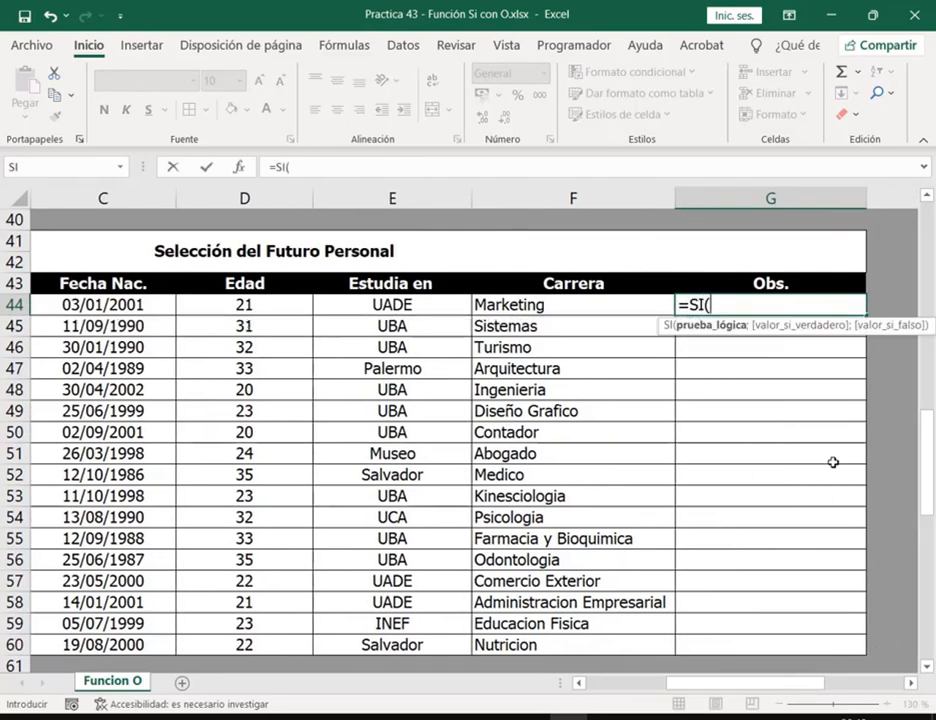
type("O(")
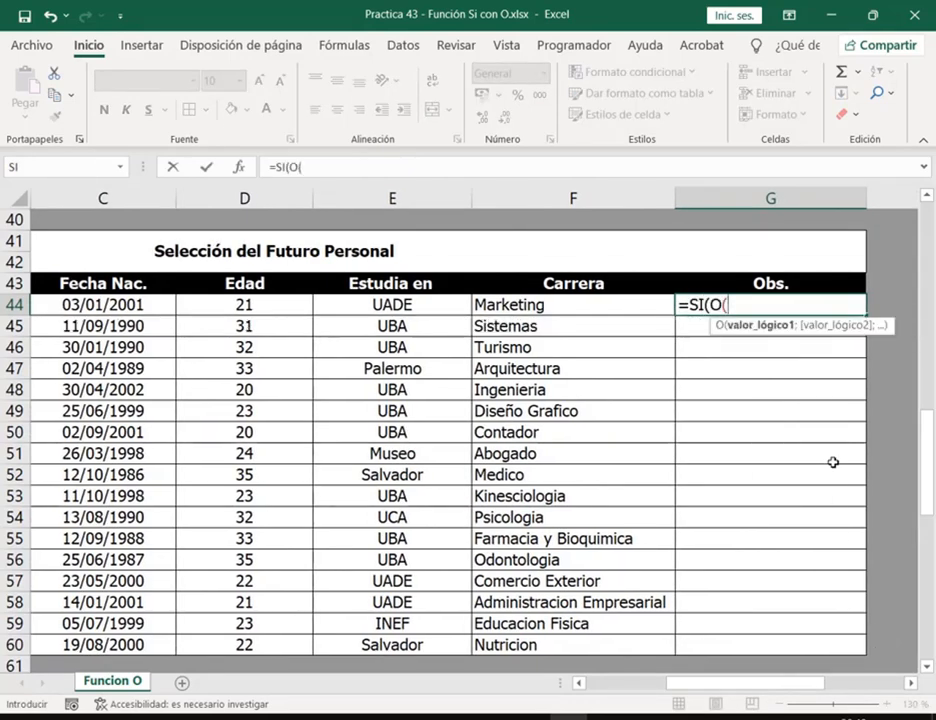
- Add the two conditions E44="UBA" and D44<=22 to the O function in the G44 formula
left_click(237, 301)
left_click(450, 304)
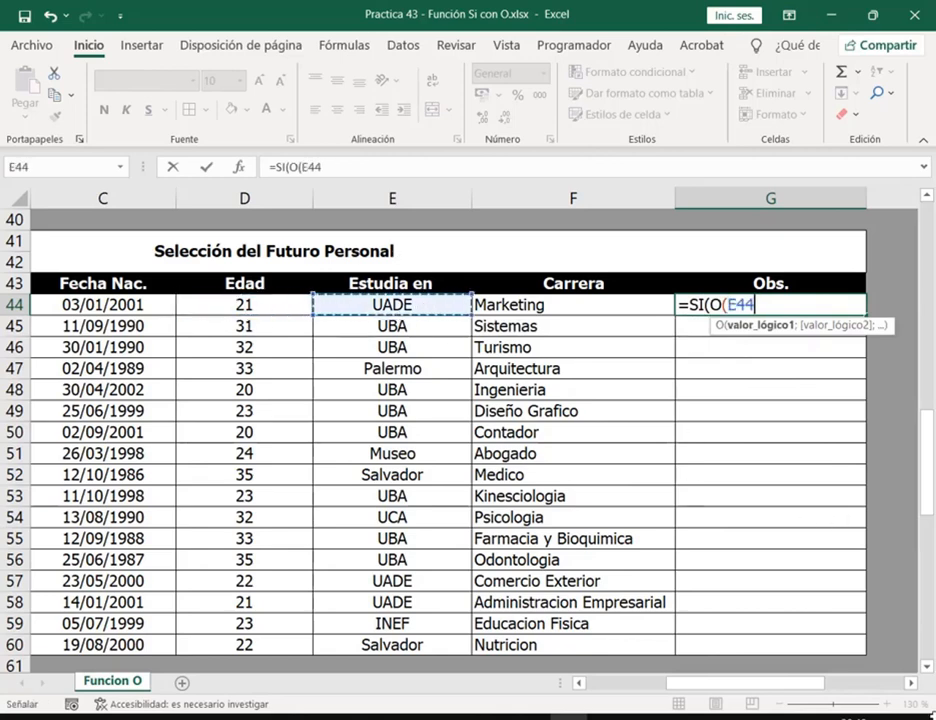
type("=\"U")
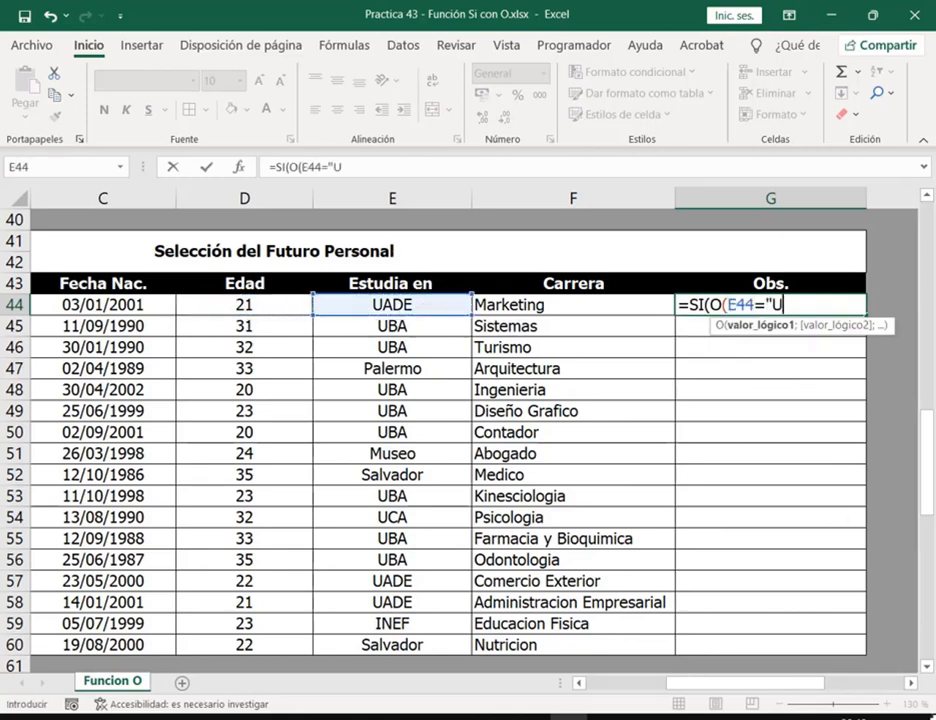
type("BA\";")
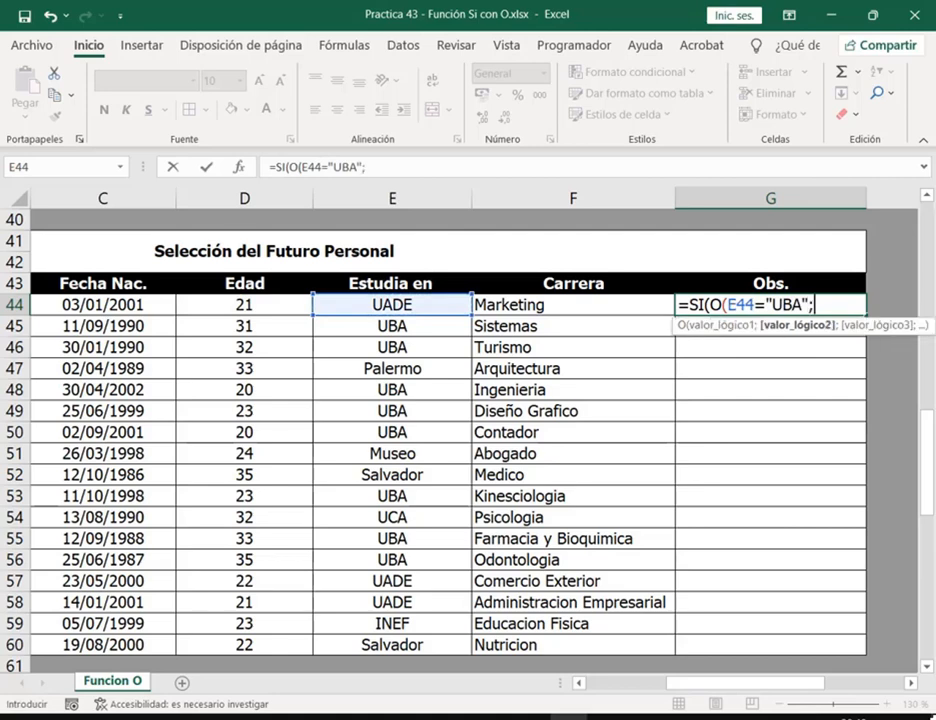
left_click(270, 308)
type("<=22")
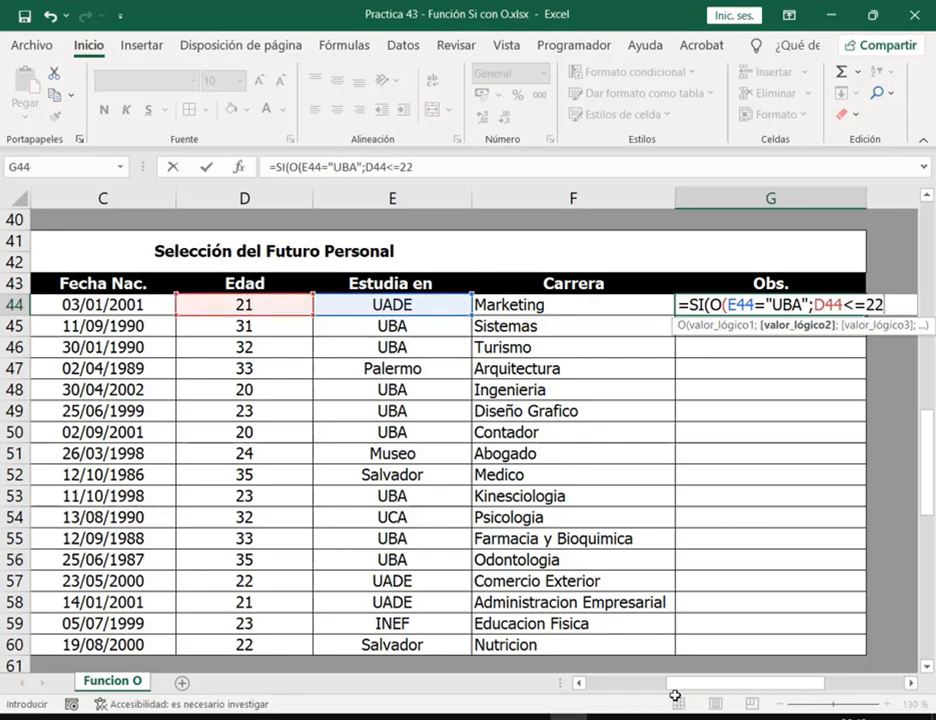
- Check the criteria below the table, close the O function, and complete G44 with "Entrevistar" if true and "En lista de espera" if false
left_click_drag(700, 683, 605, 683)
scroll(106, 561, "down", 2)
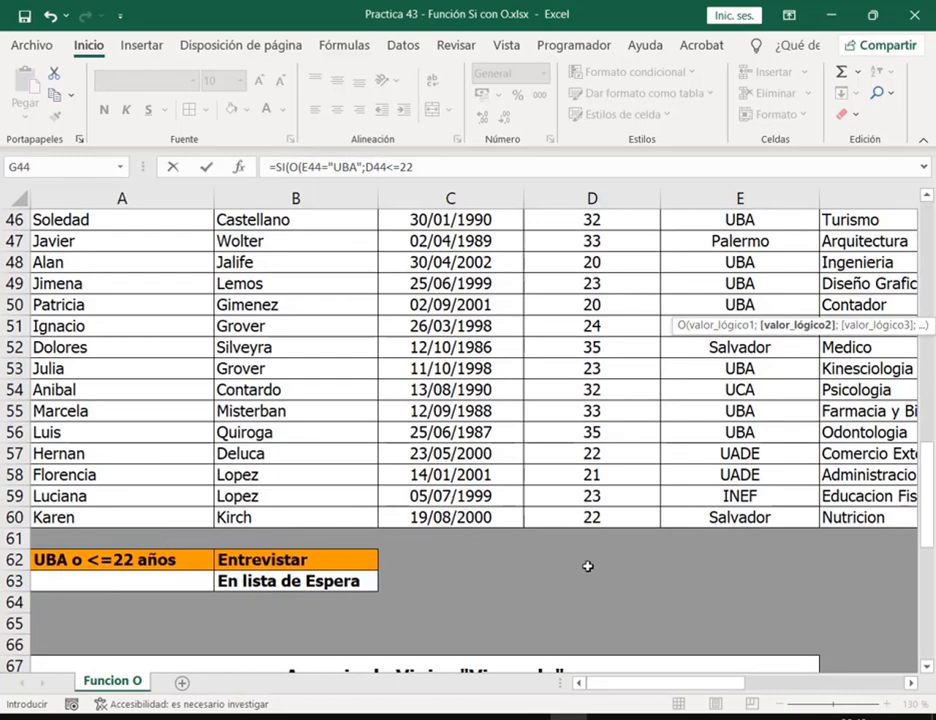
scroll(738, 600, "up", 3)
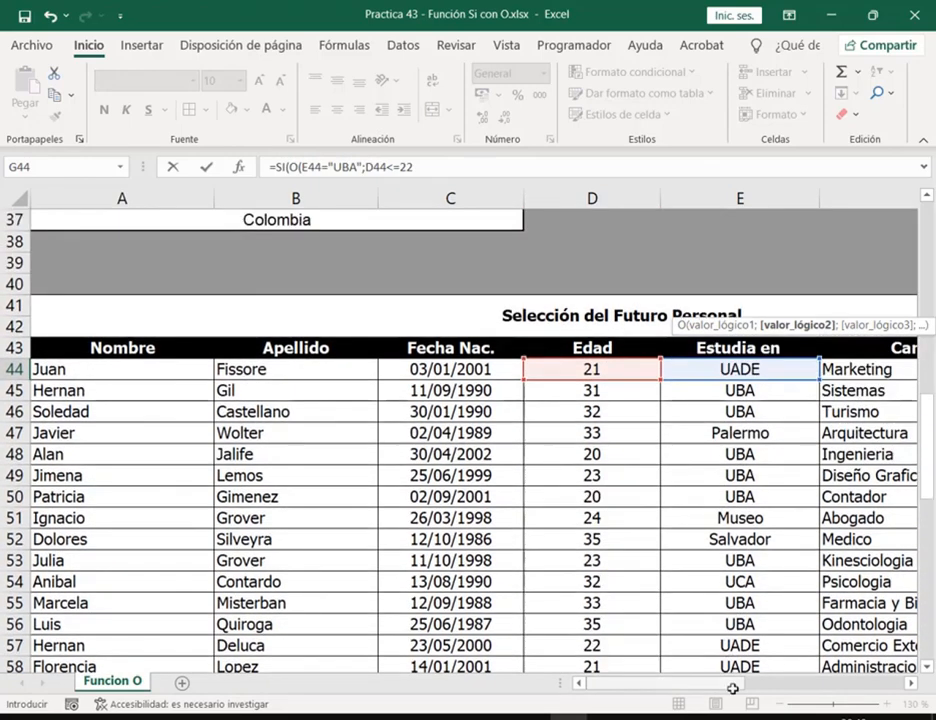
left_click_drag(740, 683, 810, 683)
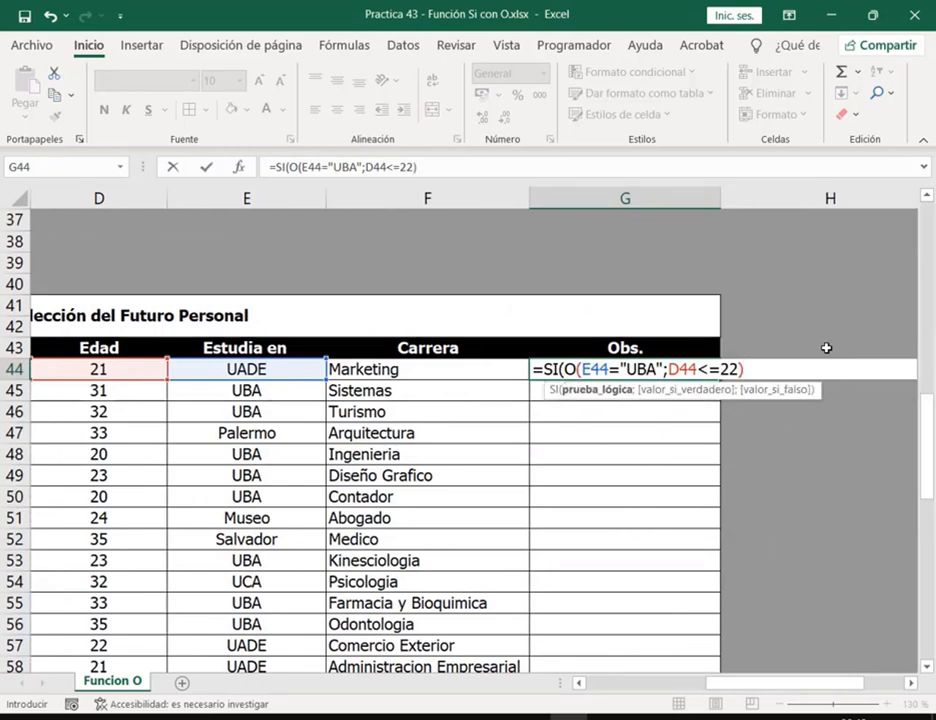
type(";\"EN")
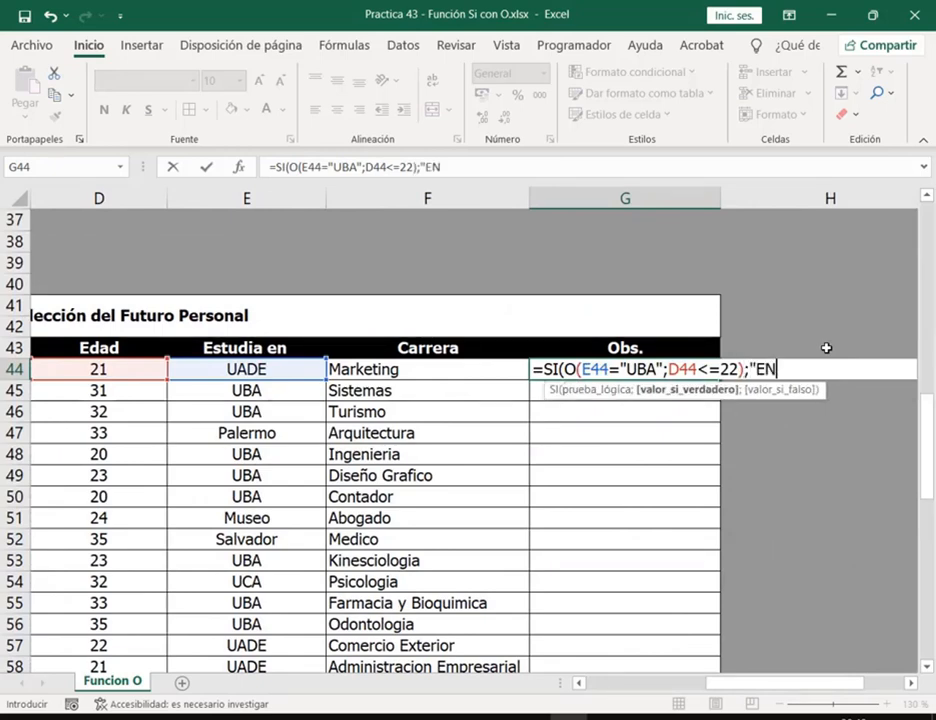
key("BackSpace")
type("ntrev")
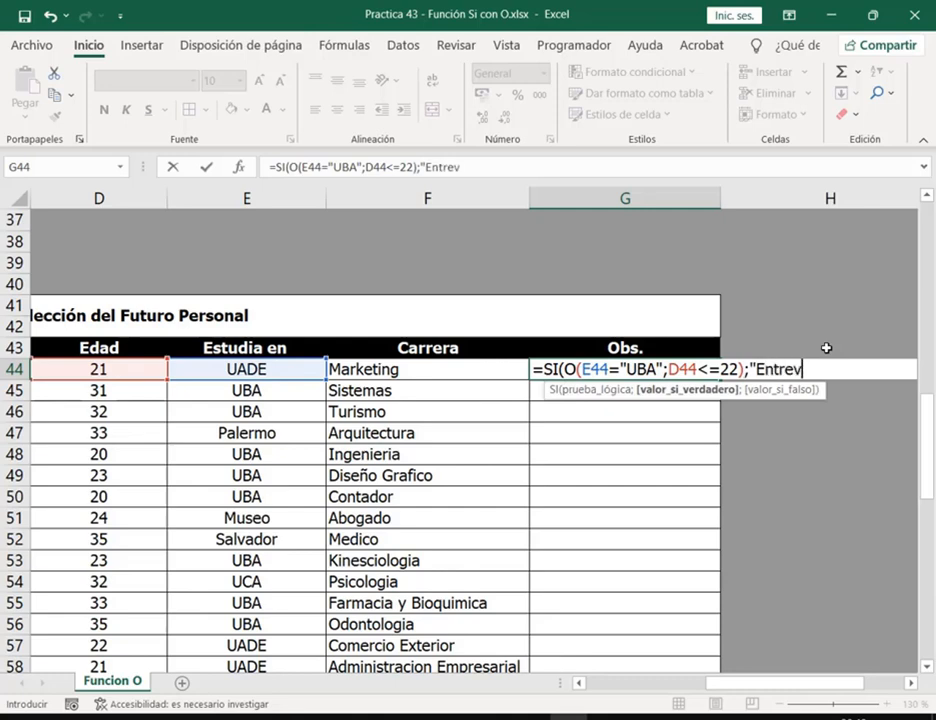
type("istar\";")
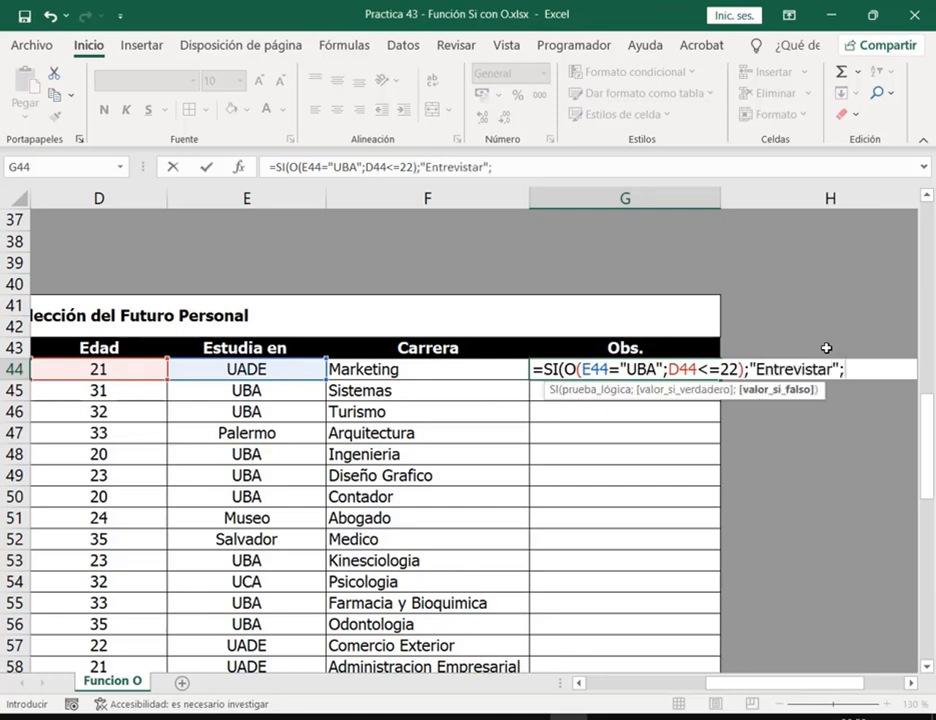
type("\"En lista de espera")
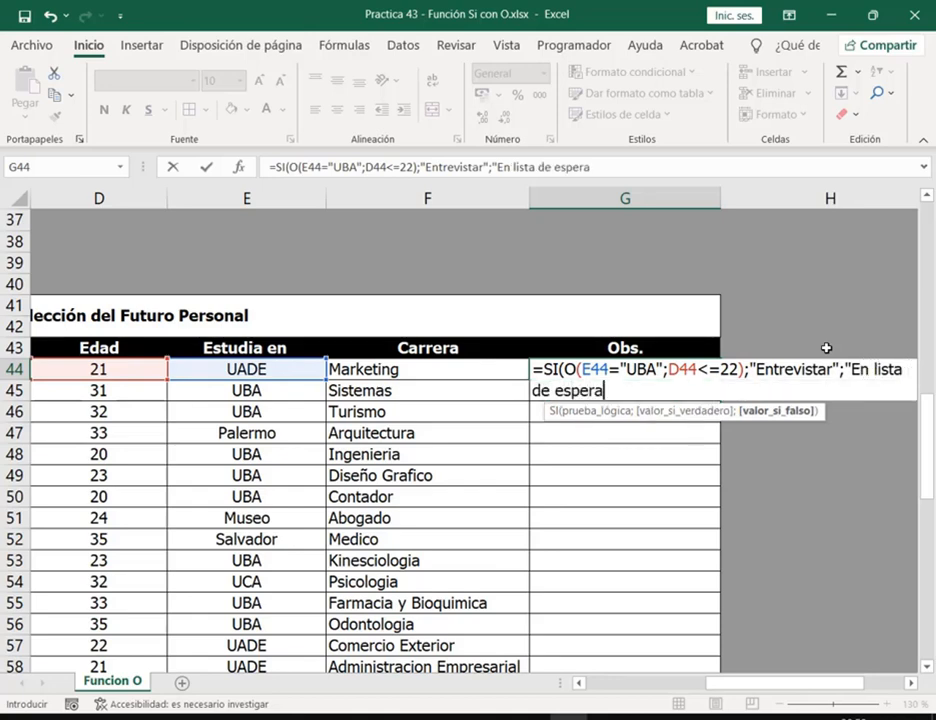
type("\")")
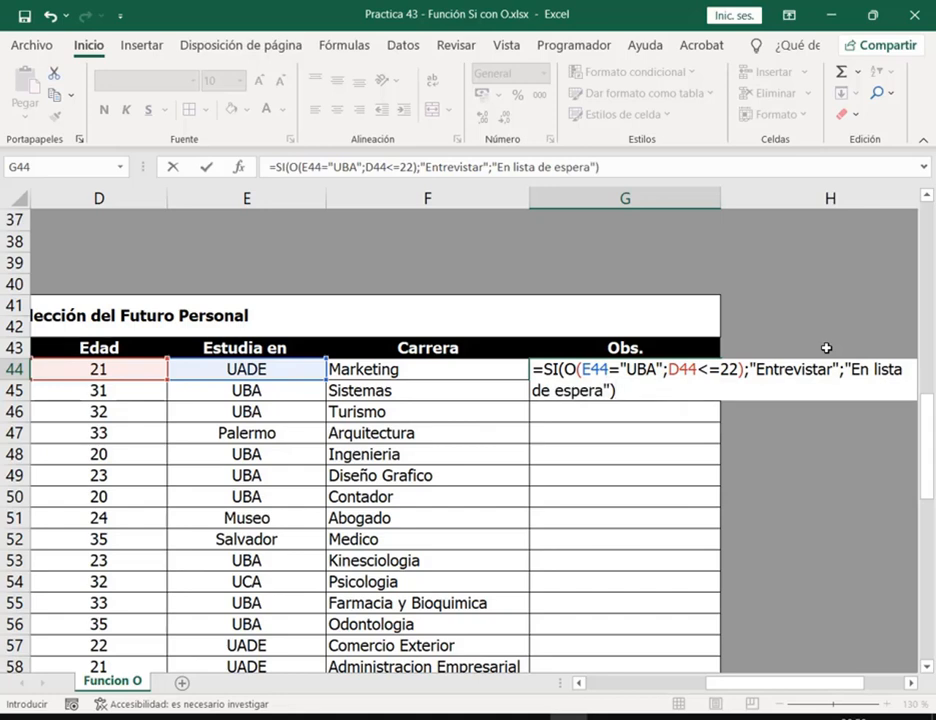
key("Return")
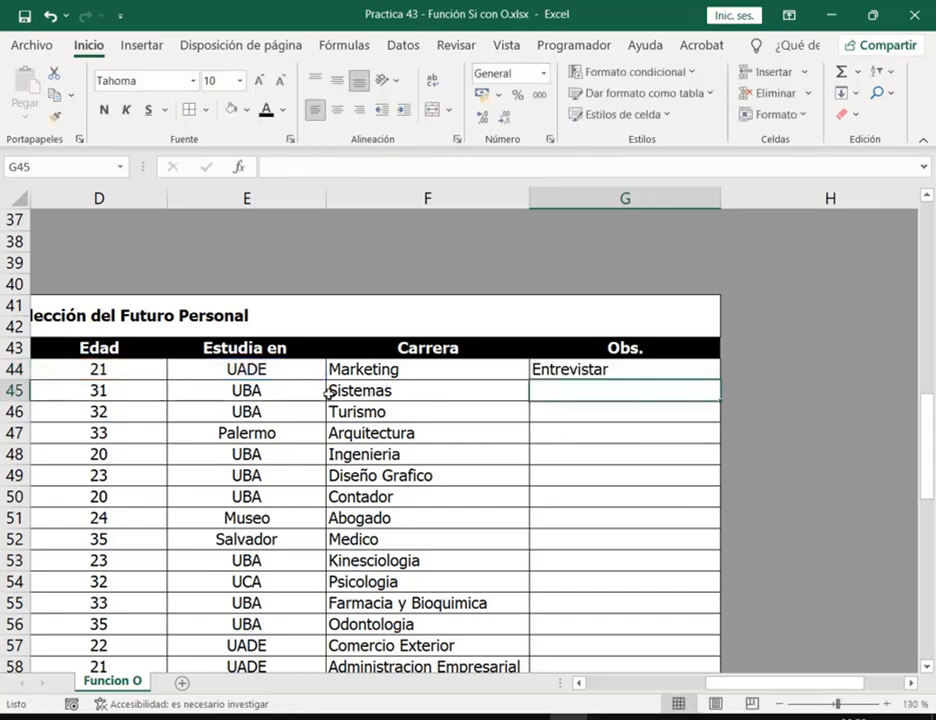
- Check the first person's Estudia en and Edad cells, and copy the G44 formula down the Obs. column to G60
left_click(237, 366)
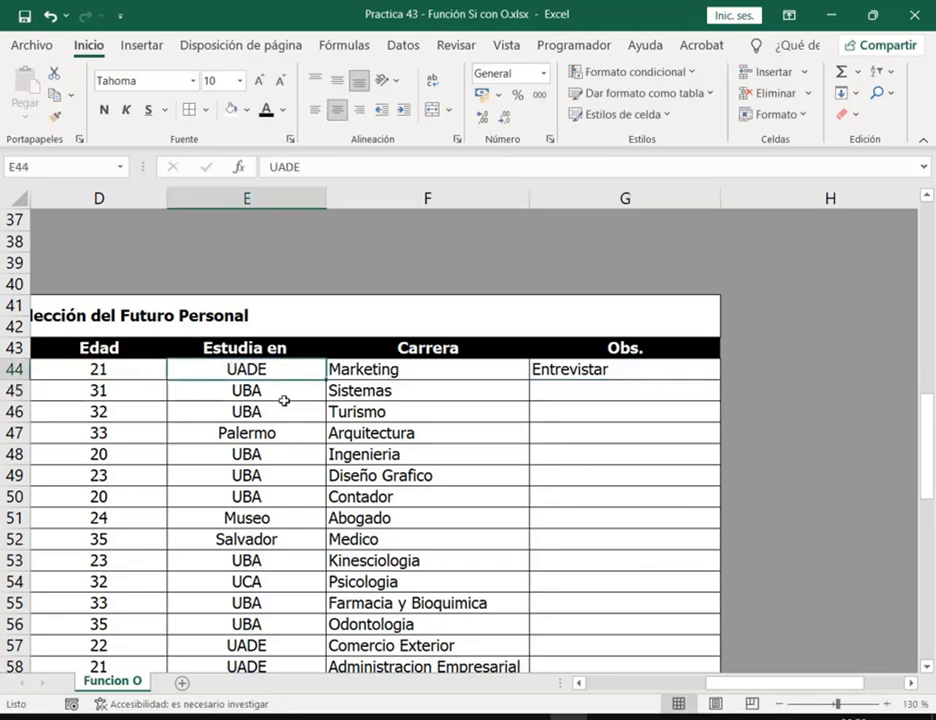
left_click(119, 361)
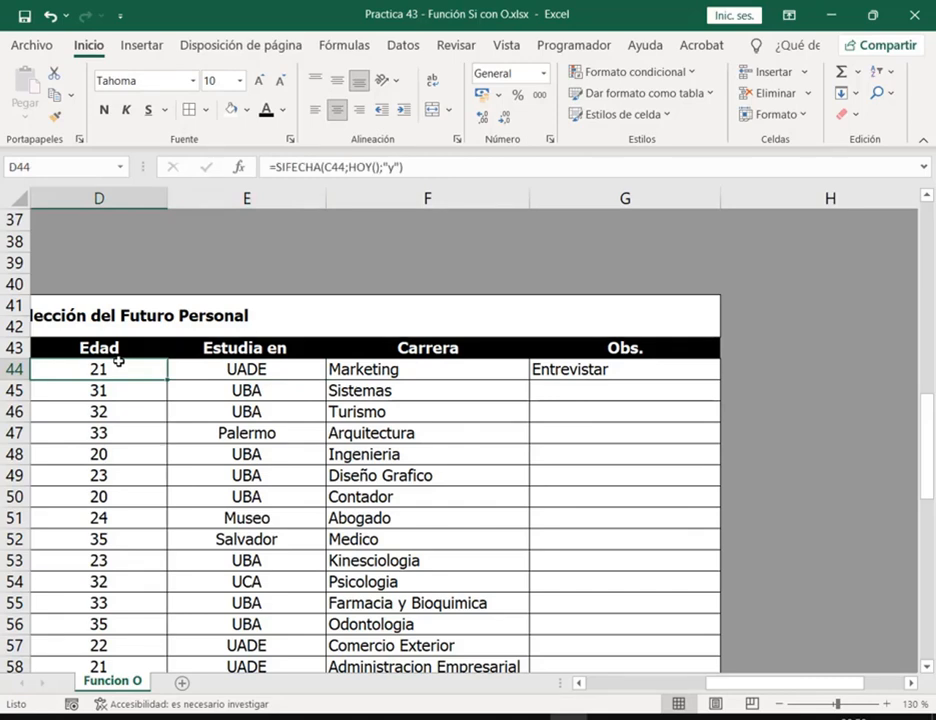
left_click(658, 374)
scroll(658, 374, "down", 1)
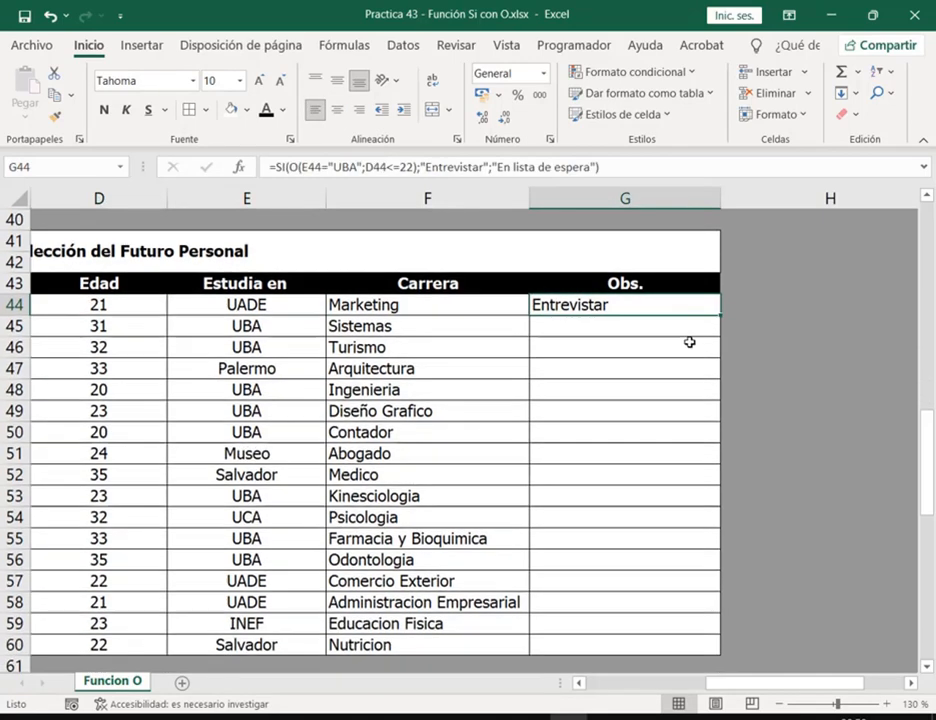
left_click_drag(721, 314, 690, 648)
- Compare the Obs. results in rows 47 to 49 with their Edad and Estudia en values
left_click(577, 371)
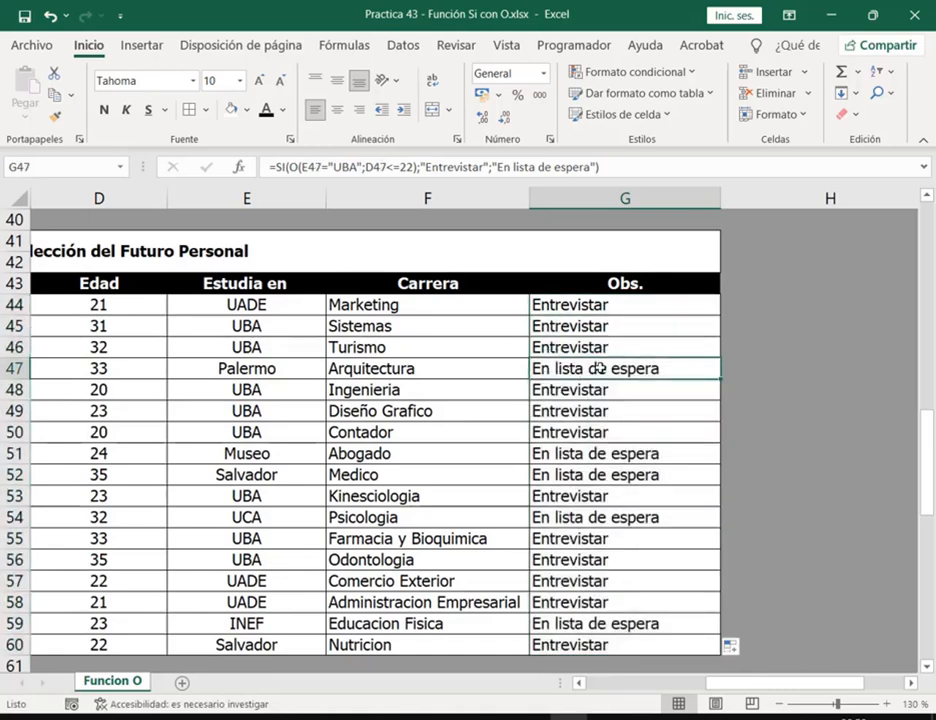
left_click(286, 369)
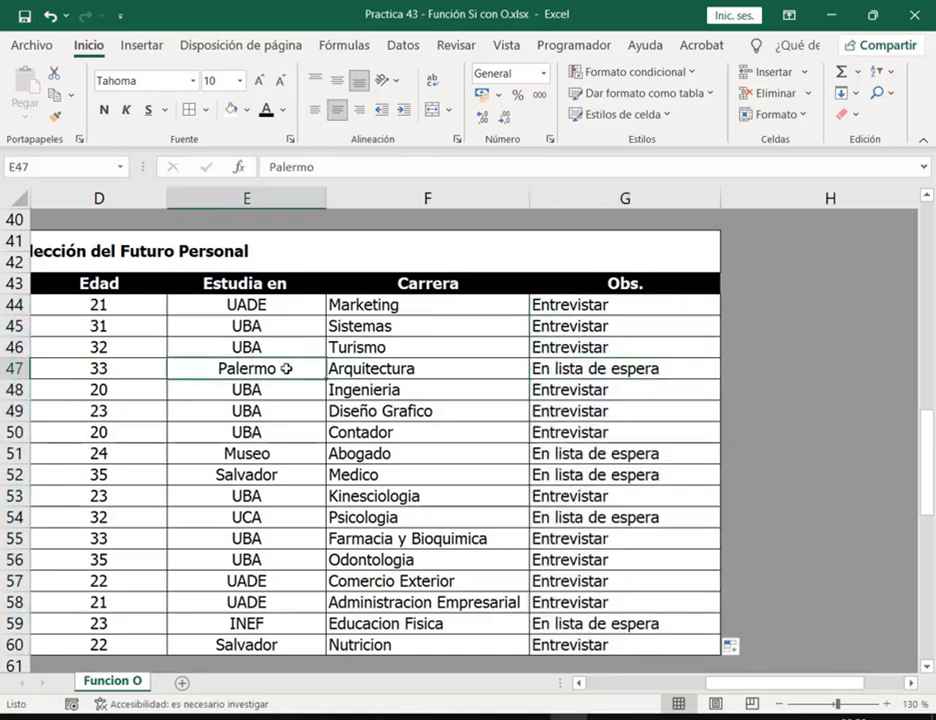
left_click(138, 369)
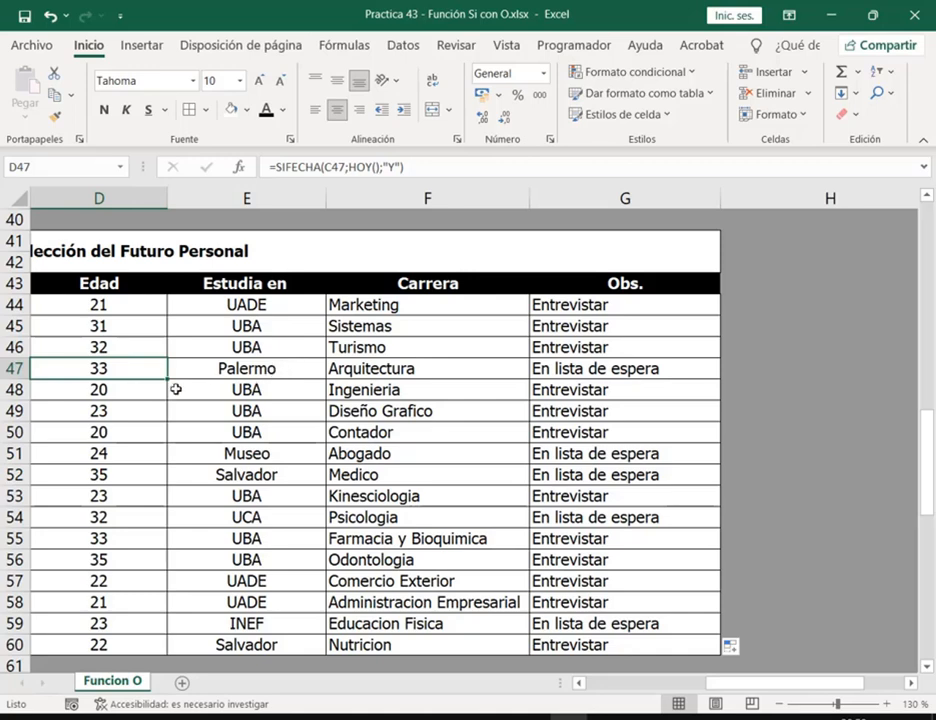
left_click(138, 391)
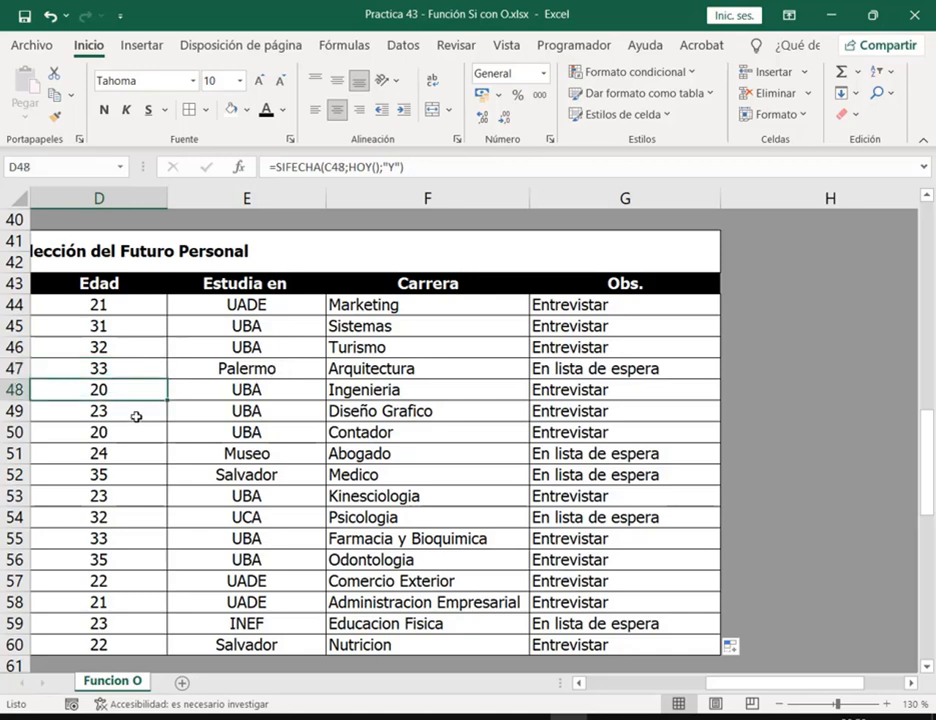
left_click(134, 414)
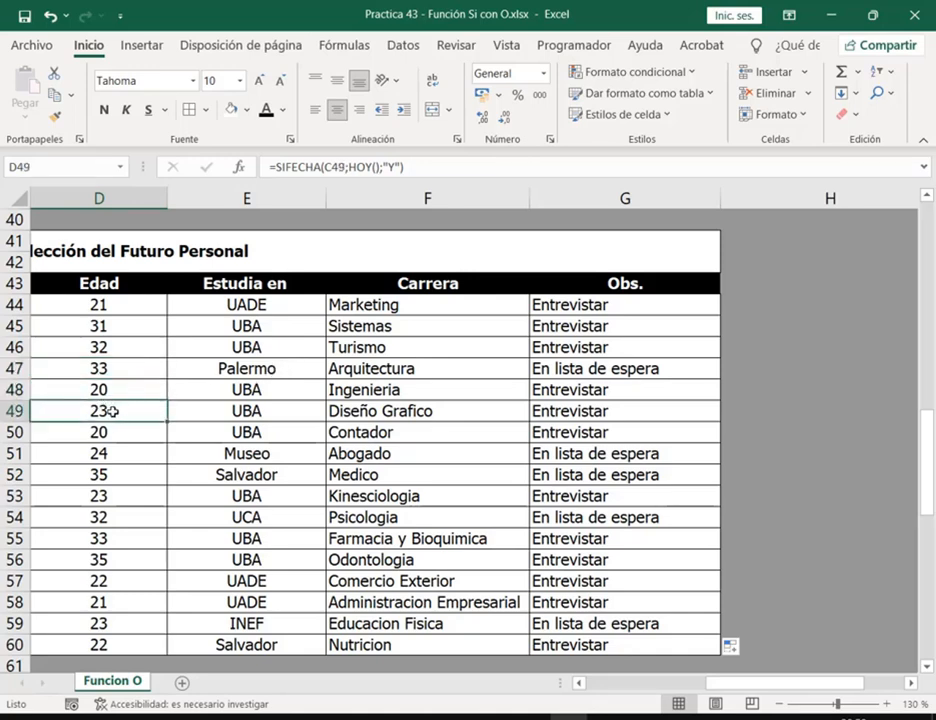
left_click(267, 410)
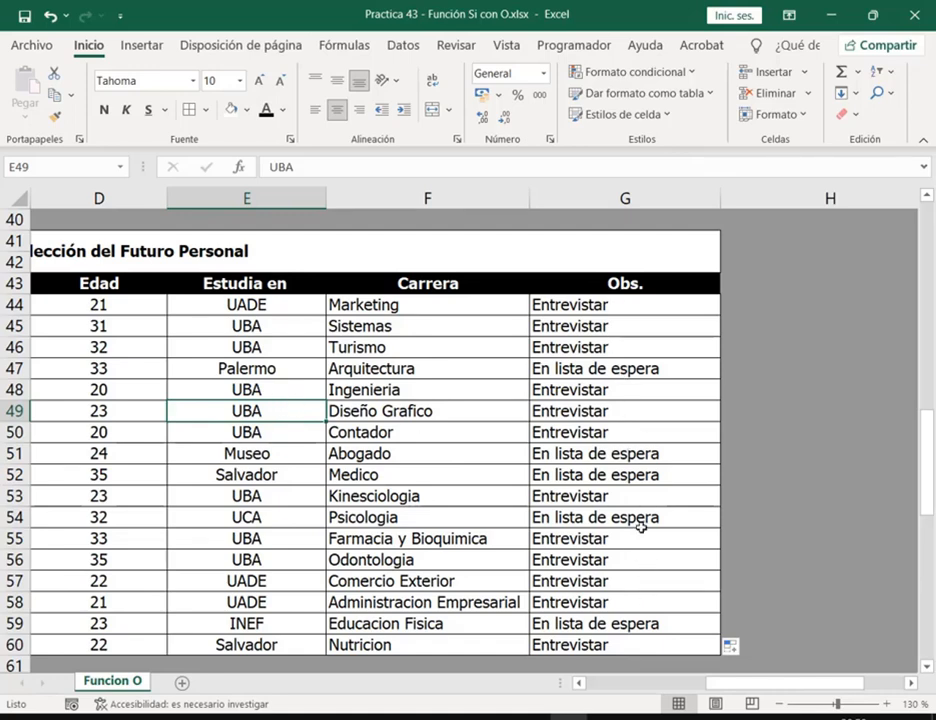
- Review the complete SI with O formula in G44, including both conditions and the two result texts
left_click(612, 309)
key("ctrl+Down")
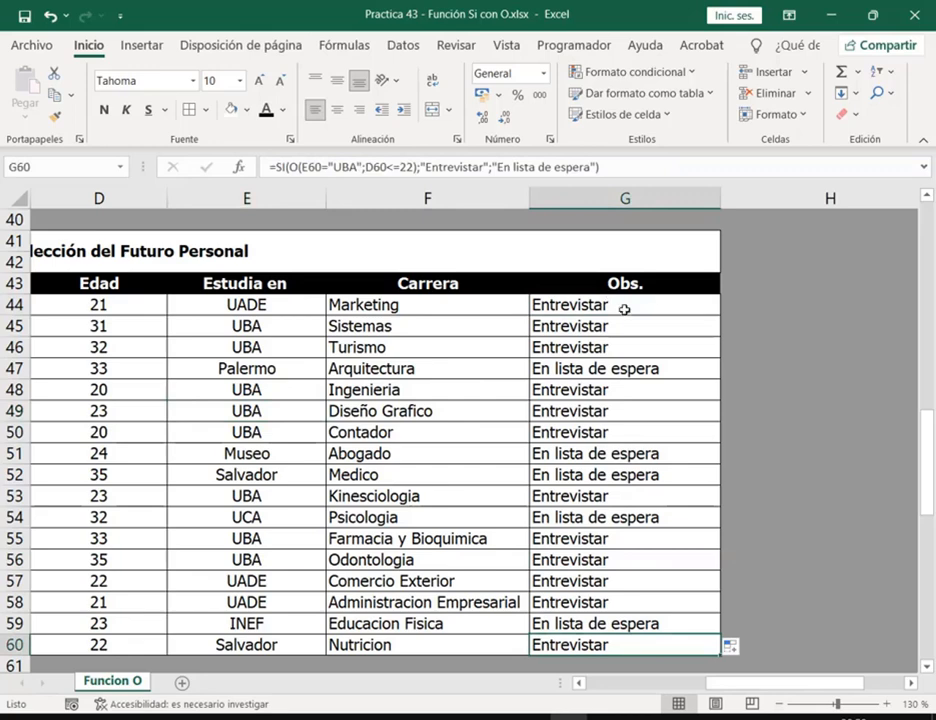
double_click(625, 306)
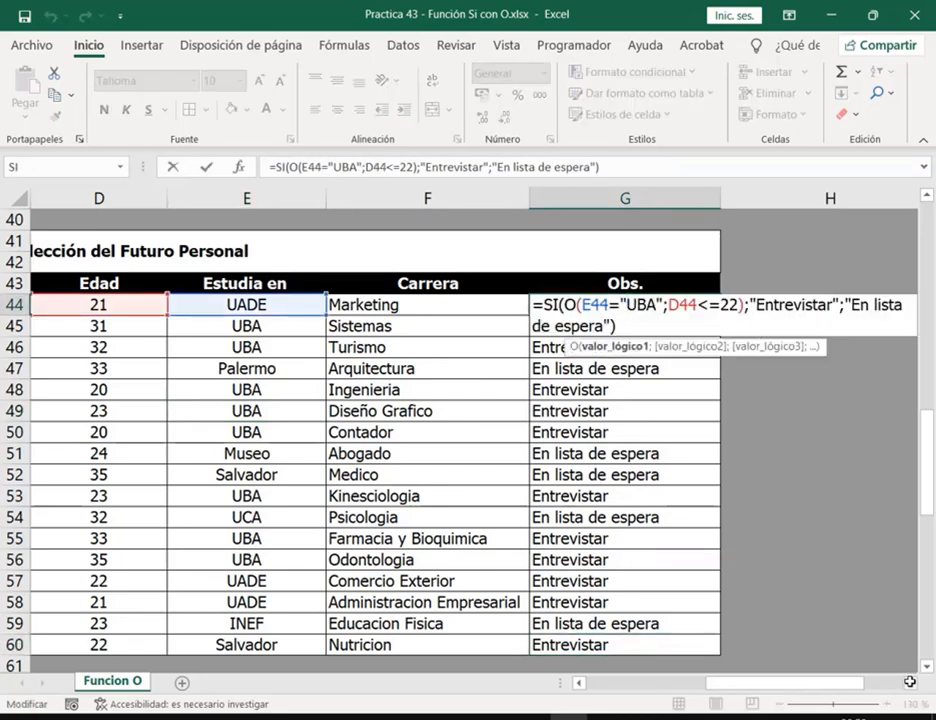
scroll(904, 666, "right", 1)
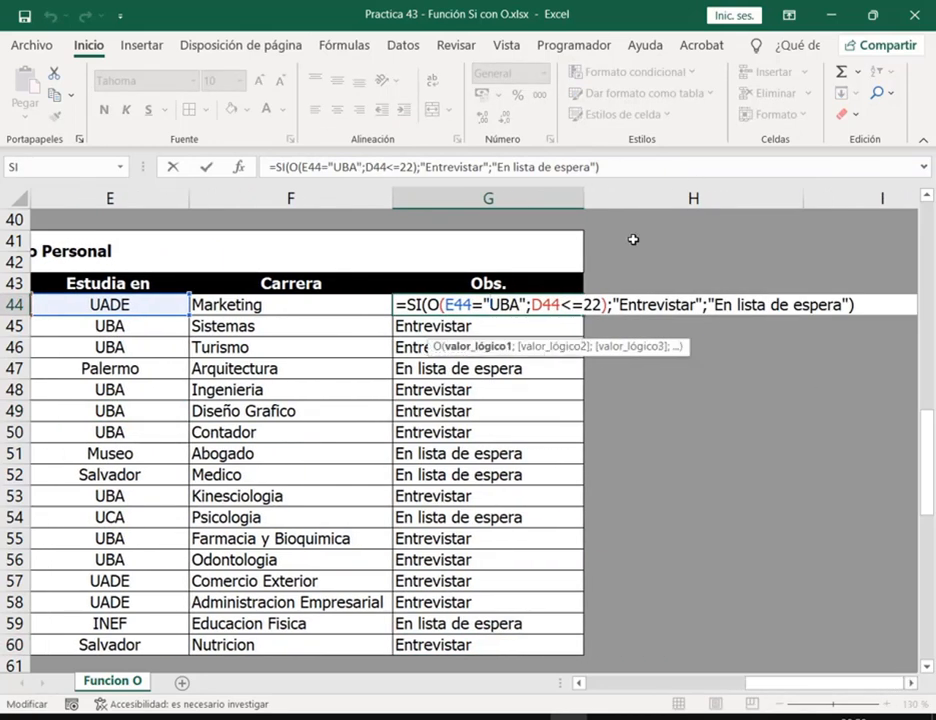
left_click(857, 300)
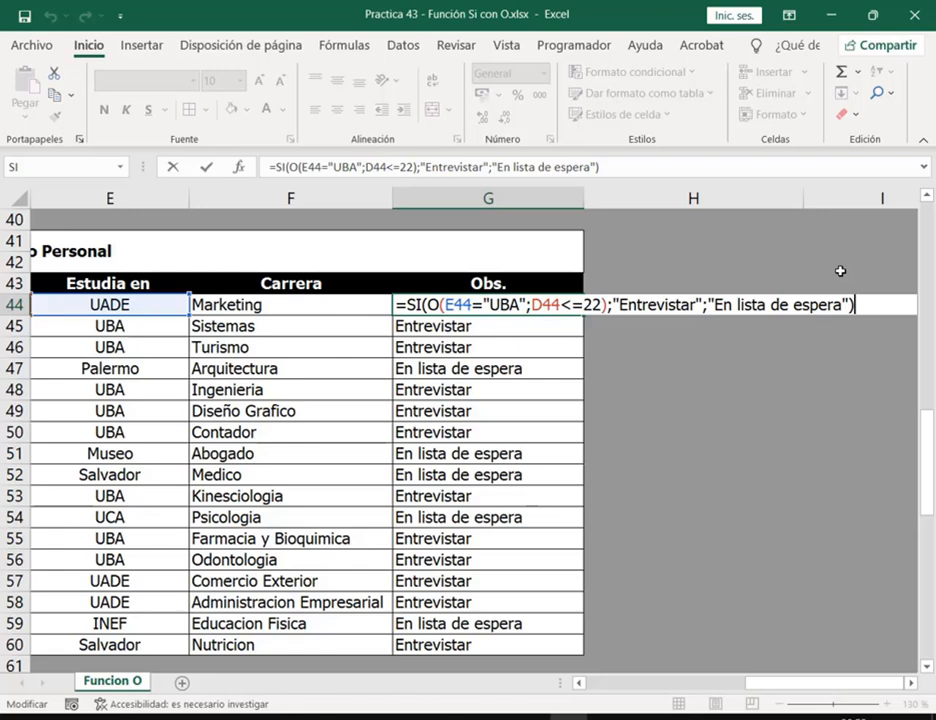
key("Return")
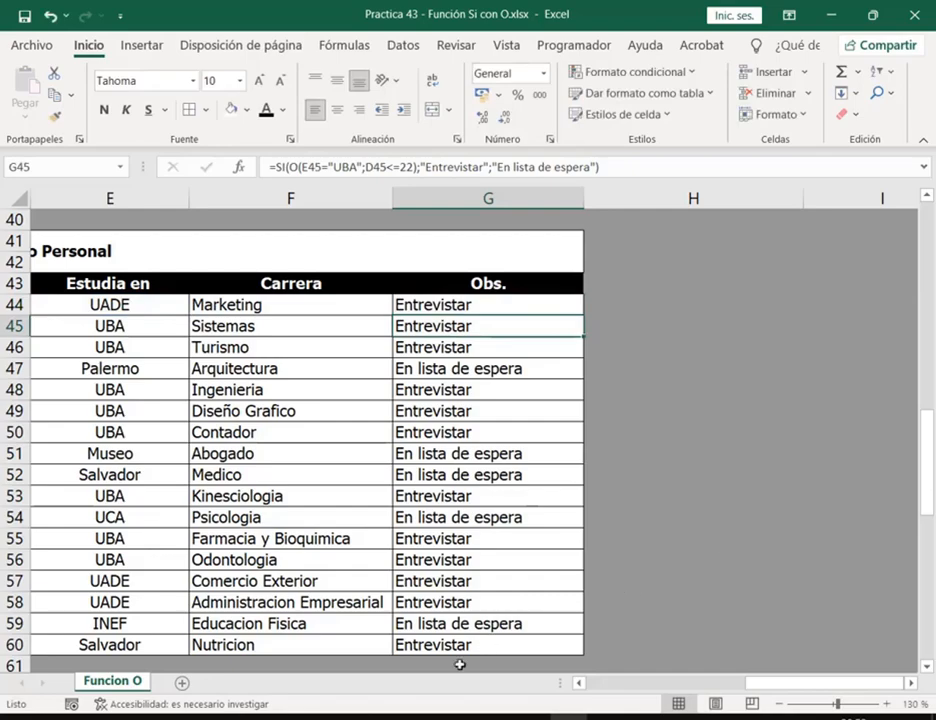
- Switch to the Google Meet call, check its chat messages, and return to the Excel workbook
left_click(177, 695)
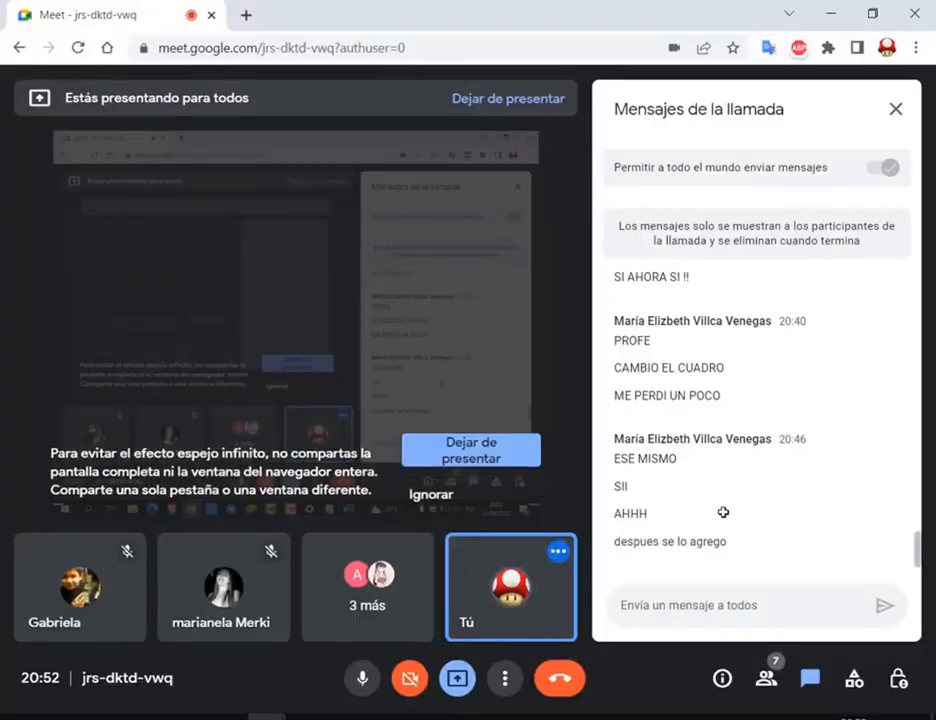
key("alt+Tab")
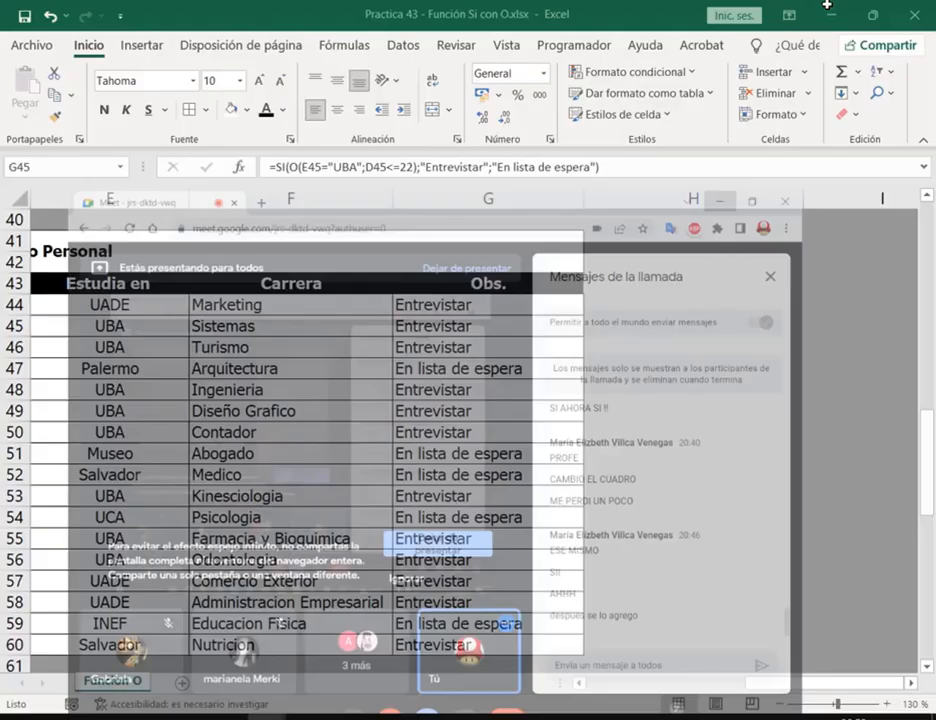
- Find the Agencia de Viajes "Vimundo" exercise and examine the condition and the two bonus texts beside its table
scroll(531, 378, "down", 5)
scroll(531, 378, "down", 1)
left_click_drag(775, 682, 657, 663)
scroll(620, 539, "down", 4)
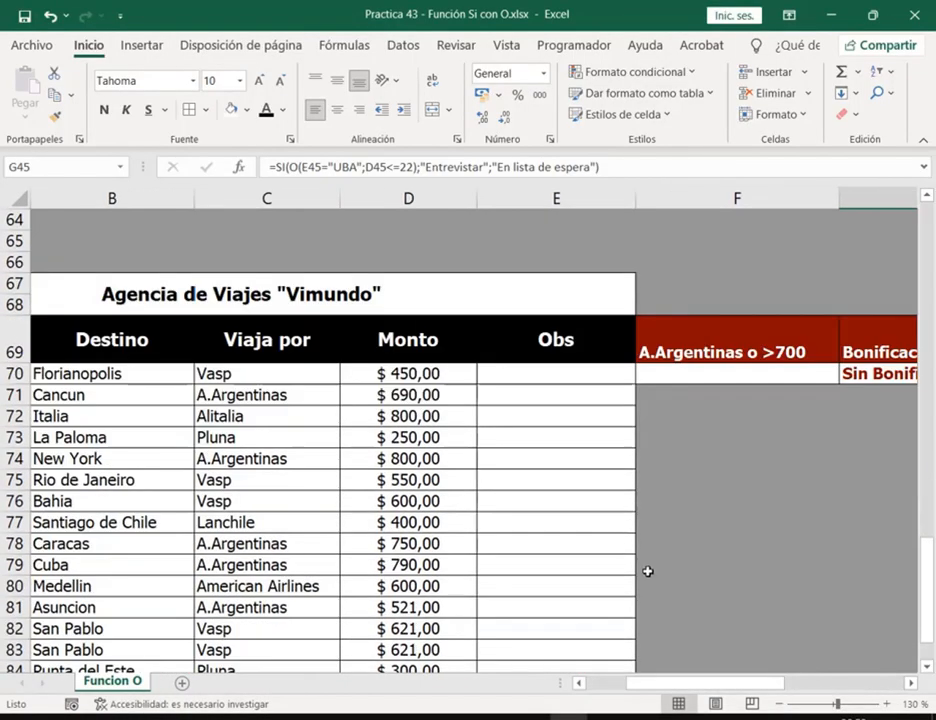
scroll(727, 609, "up", 1)
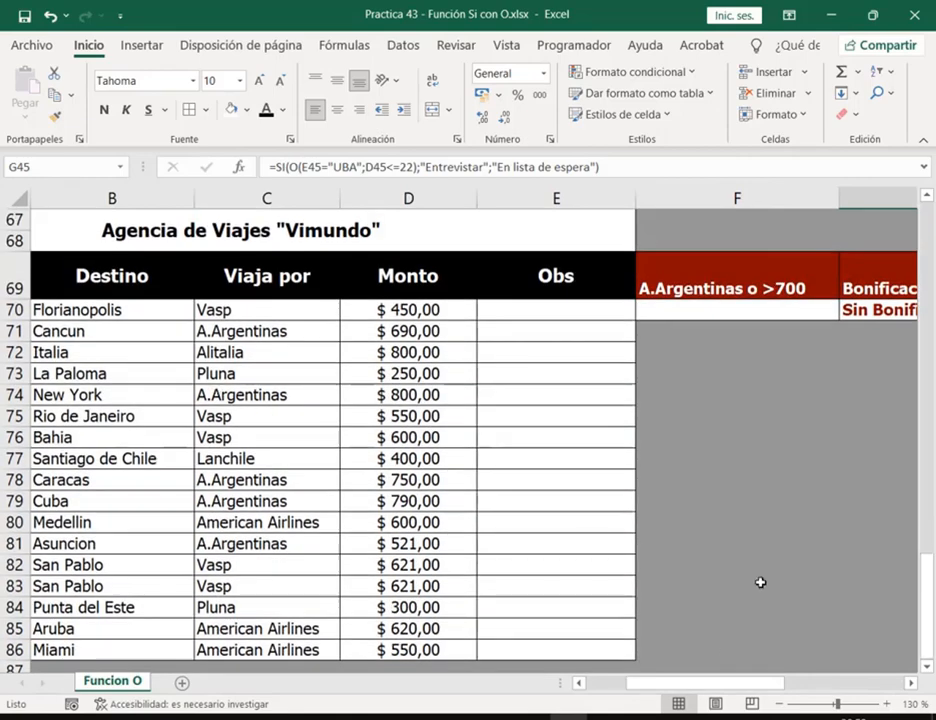
left_click_drag(766, 685, 820, 682)
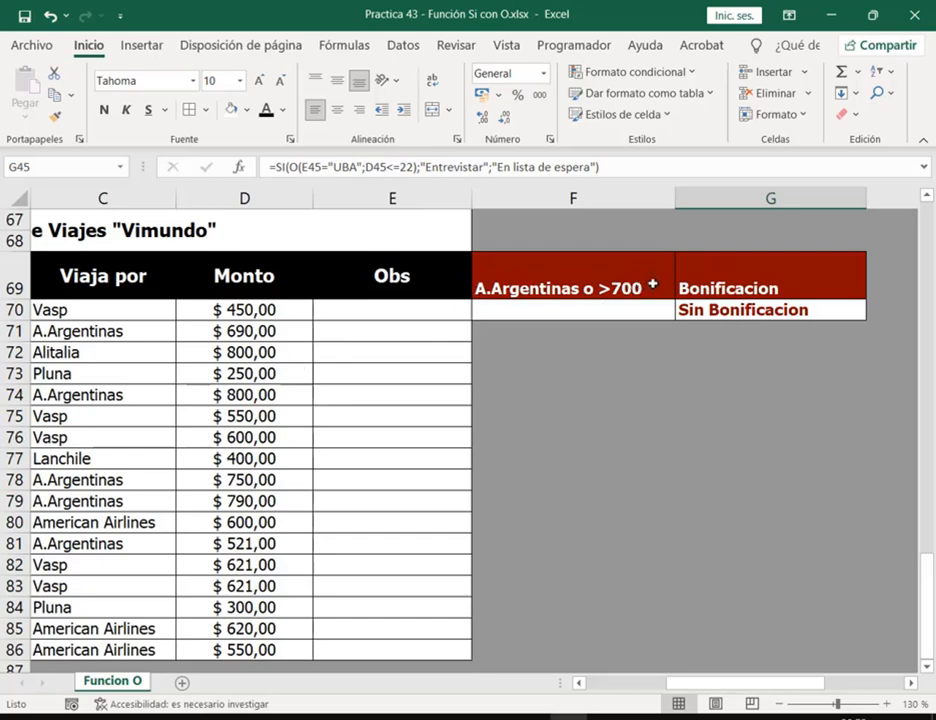
left_click(694, 278)
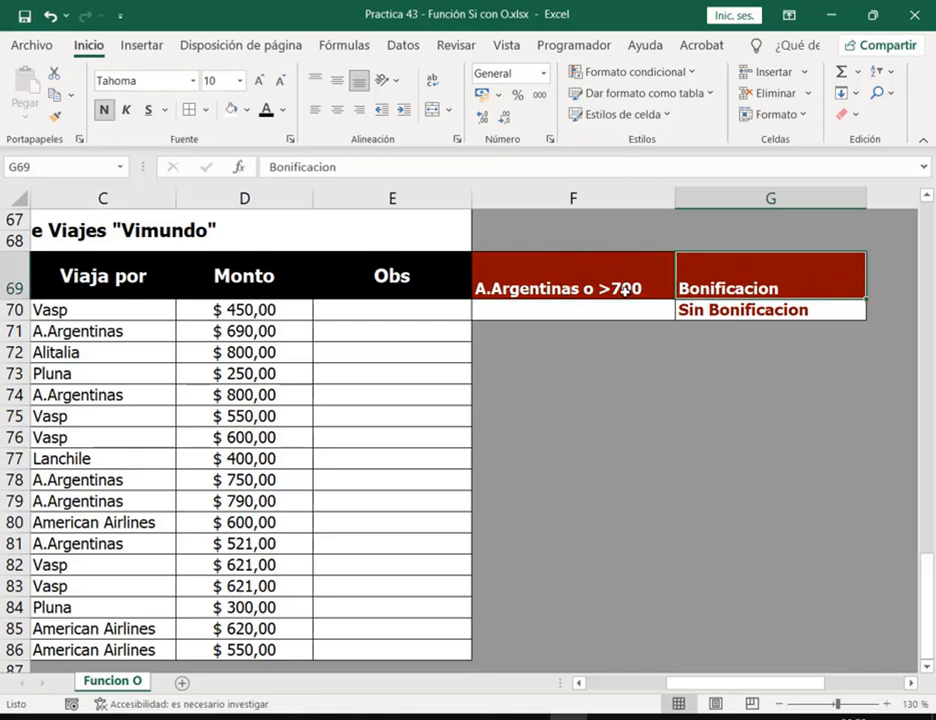
left_click(727, 302)
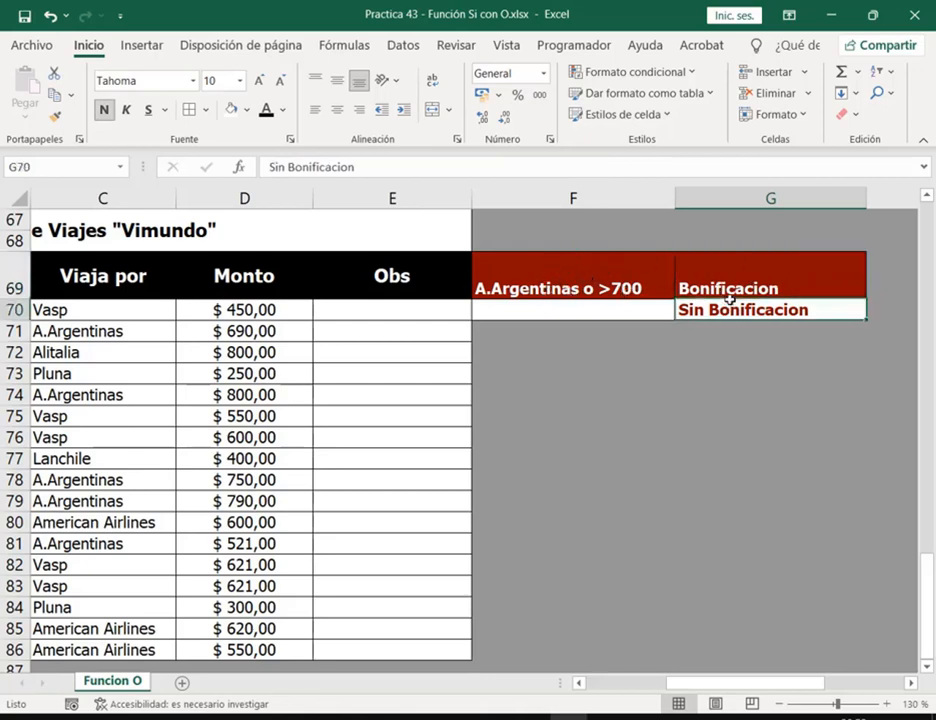
- Start a SI formula with a nested O function in E70, the first cell of the Obs column
left_click(395, 310)
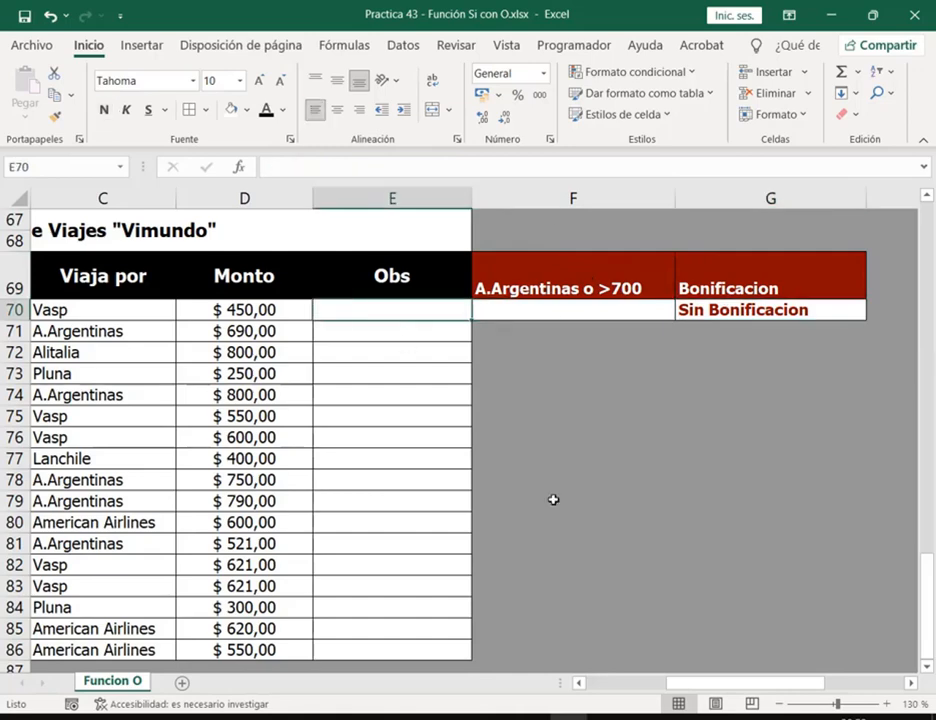
type("=si(")
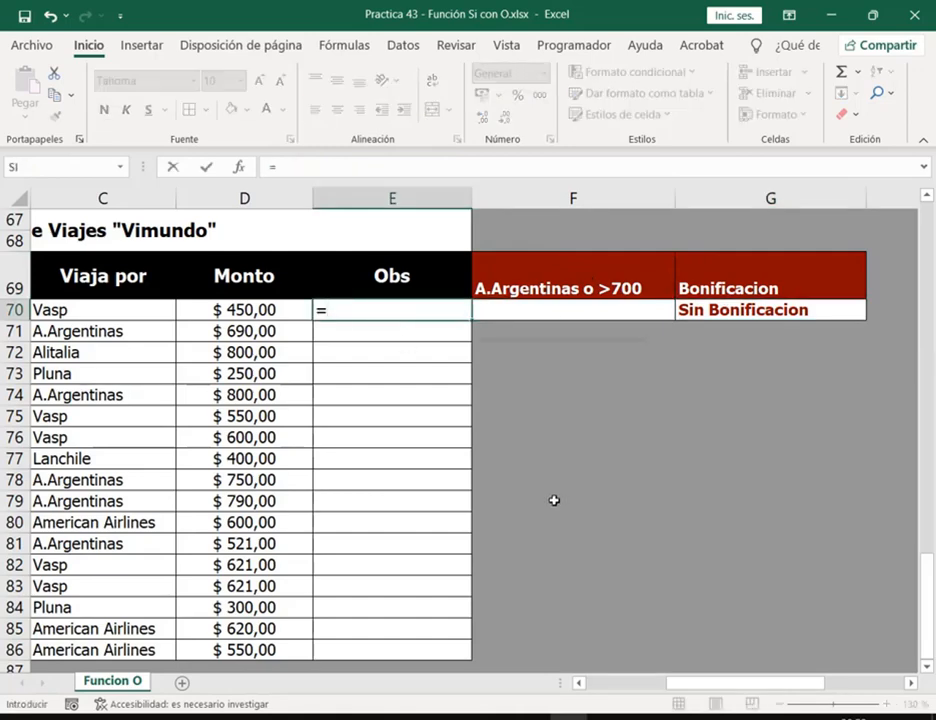
key("BackSpace")
key("BackSpace")
key("BackSpace")
type("SI(O")
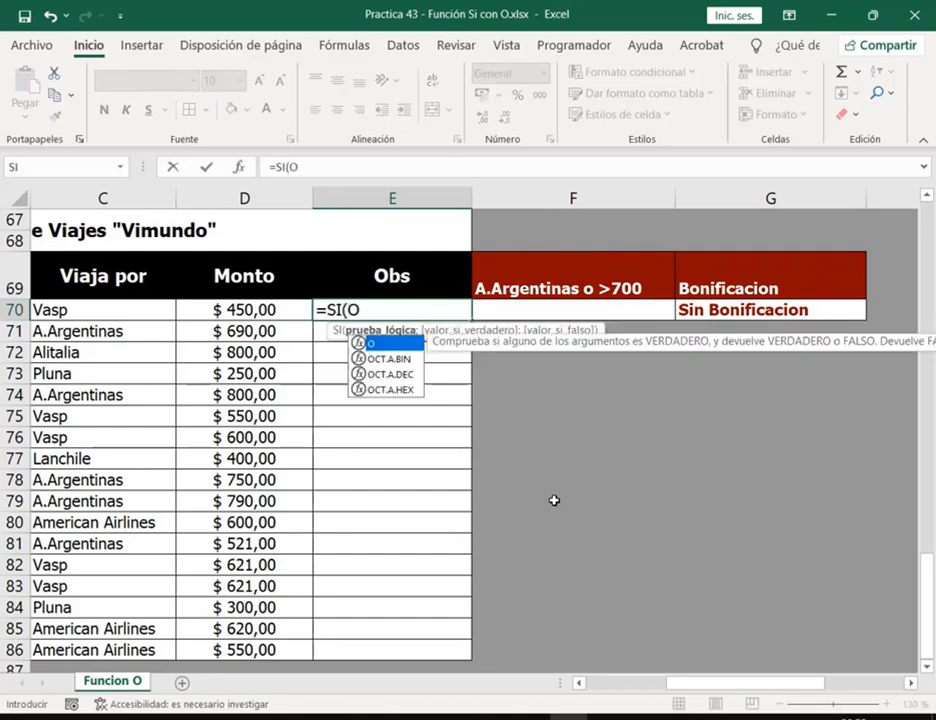
type("(")
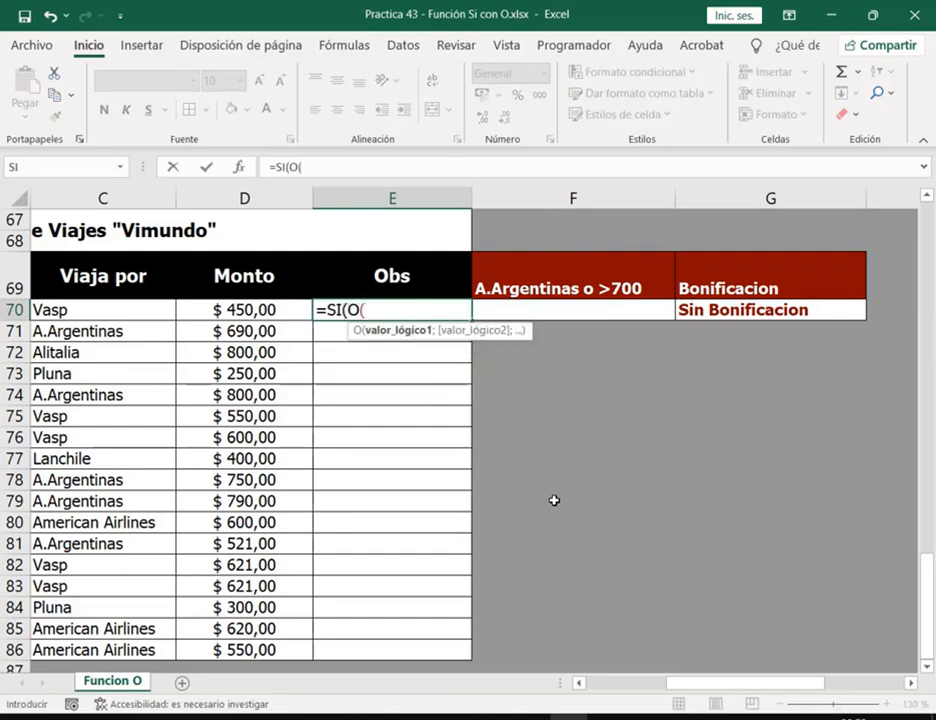
- Add the two conditions C70="A.Argentinas" and D70>700 to the O function in the E70 formula
left_click(115, 315)
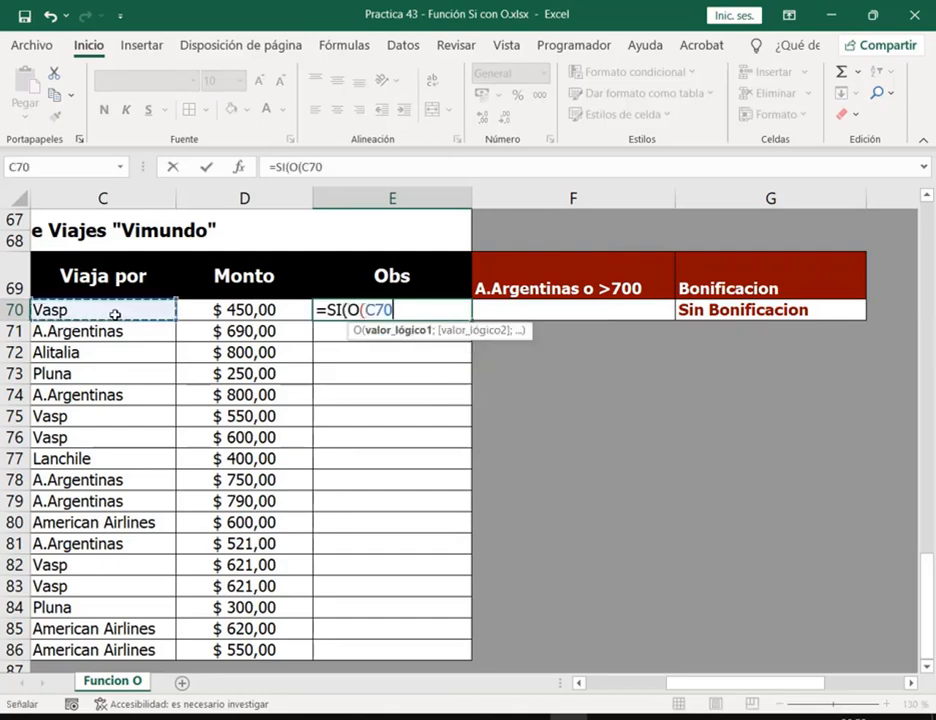
type("=\"A.")
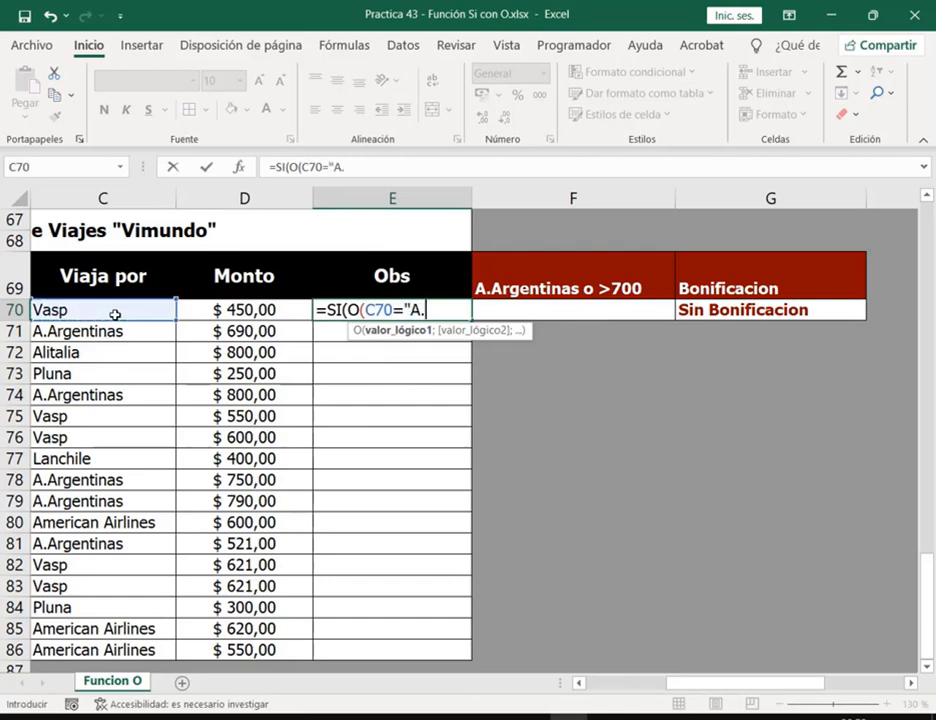
type("ARGENTIN")
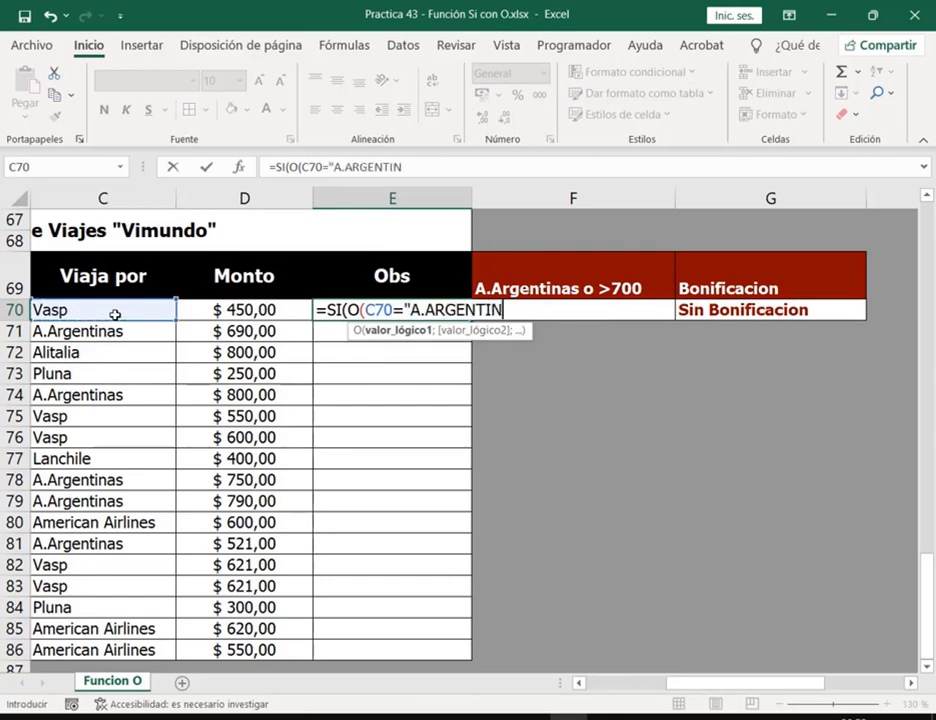
key("BackSpace")
key("BackSpace")
key("BackSpace")
key("BackSpace")
key("BackSpace")
key("BackSpace")
key("BackSpace")
type("r")
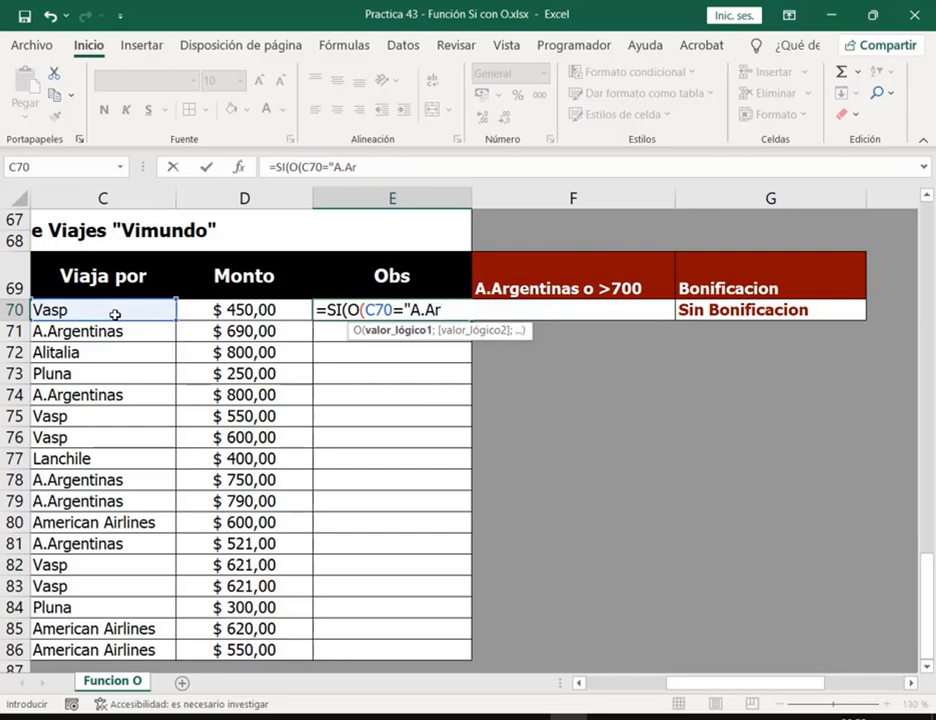
type("gentinas\";")
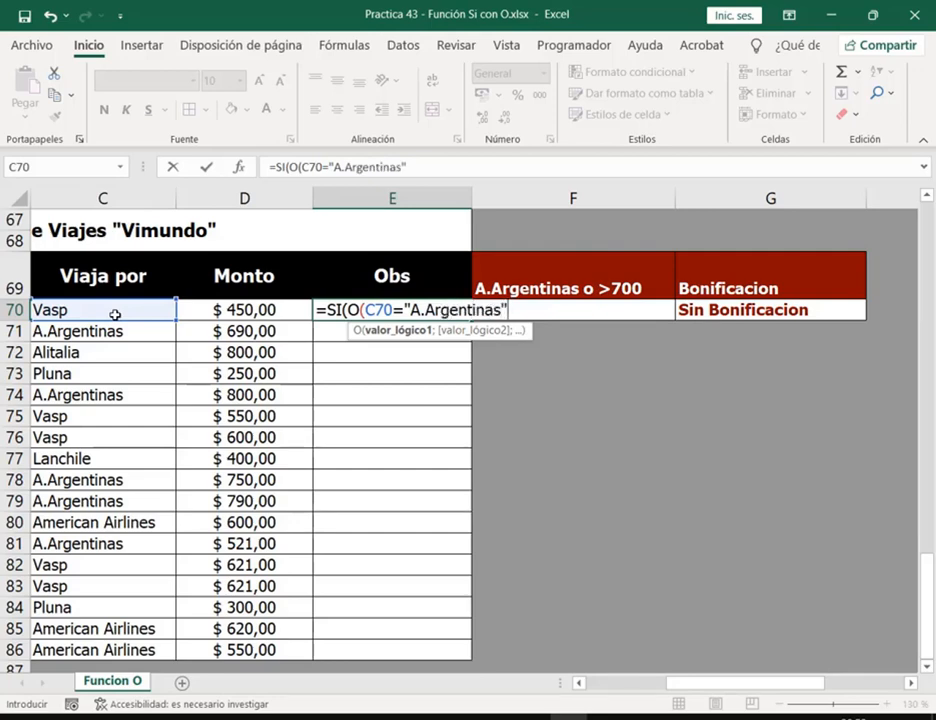
left_click(195, 310)
type(">700")
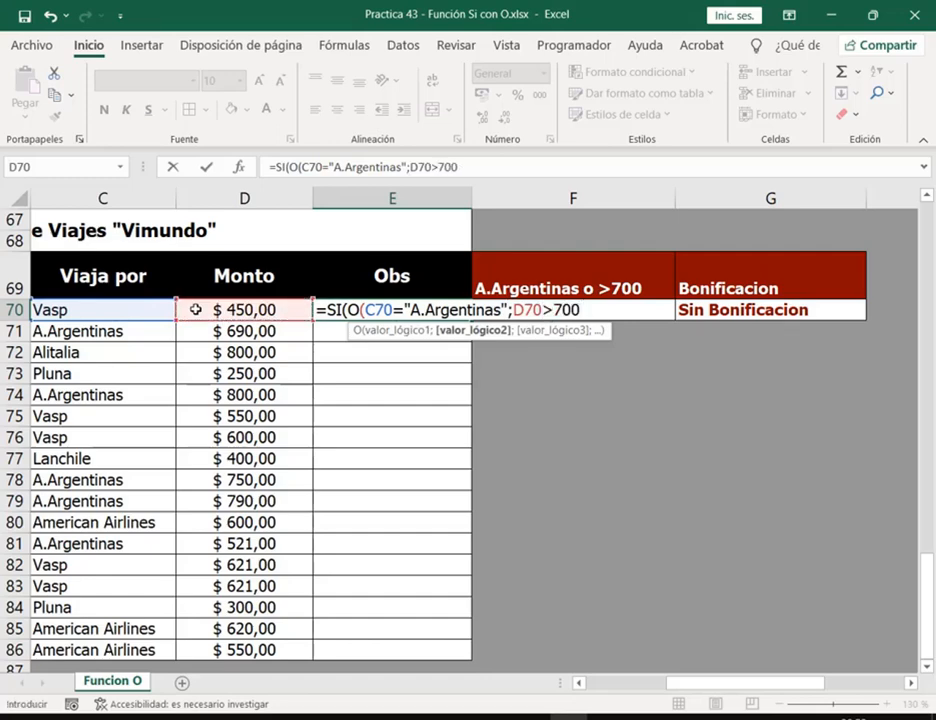
- Complete the E70 formula with absolute references $G$69 if true and $G$70 if false, and copy it down to E86
type(");")
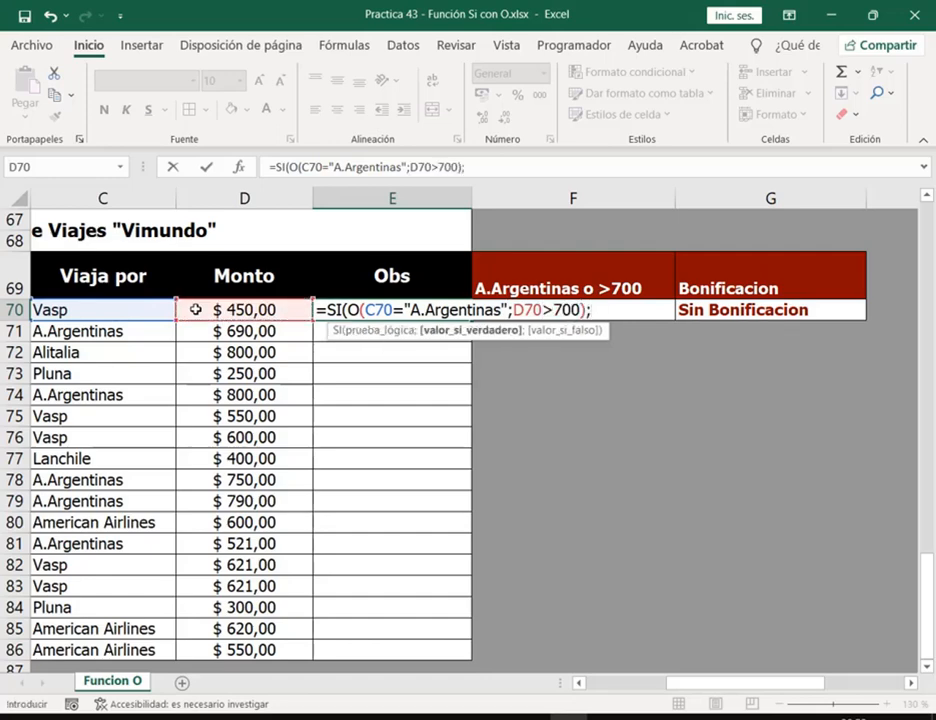
left_click(752, 271)
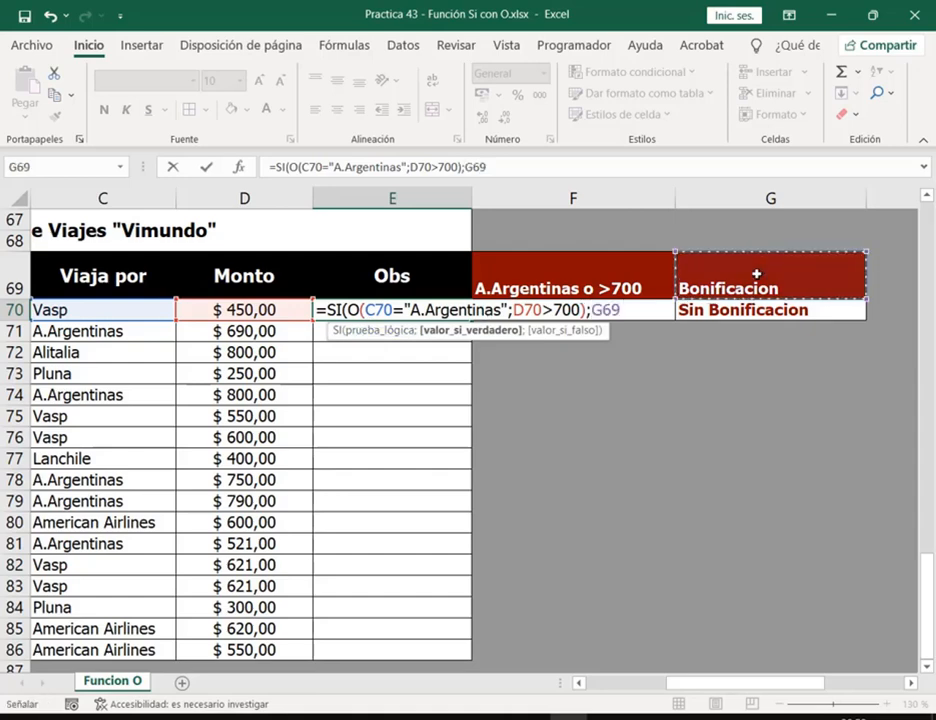
key("F4")
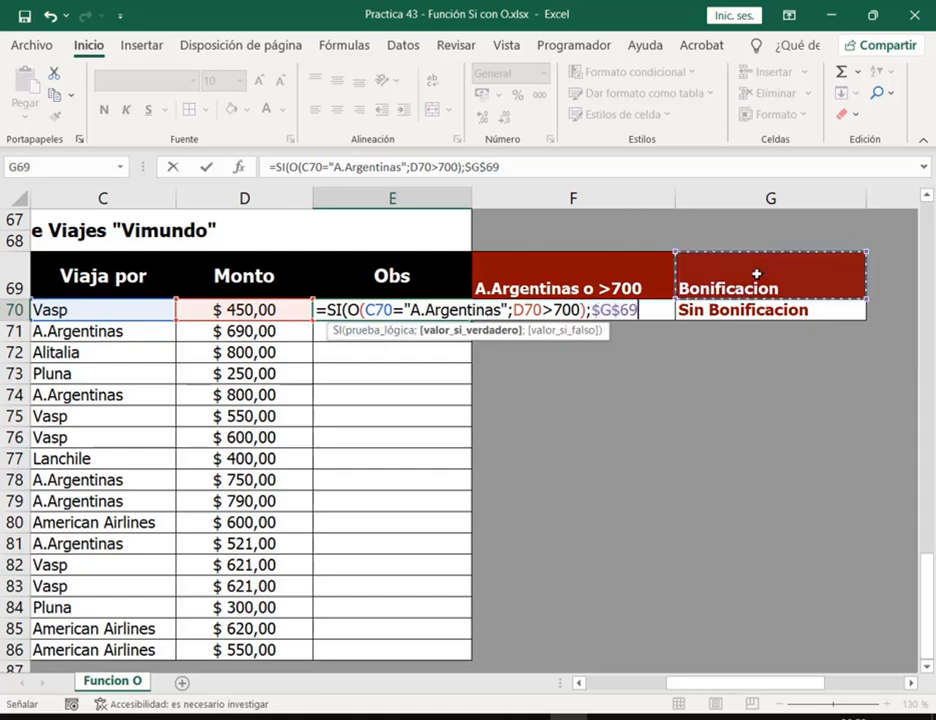
type(";")
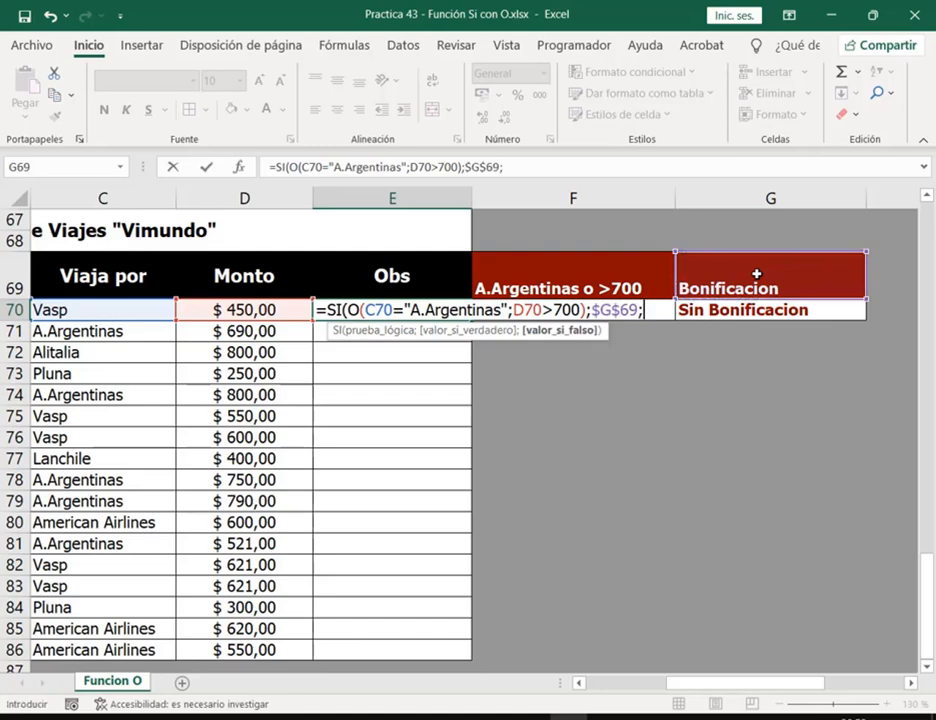
left_click(776, 311)
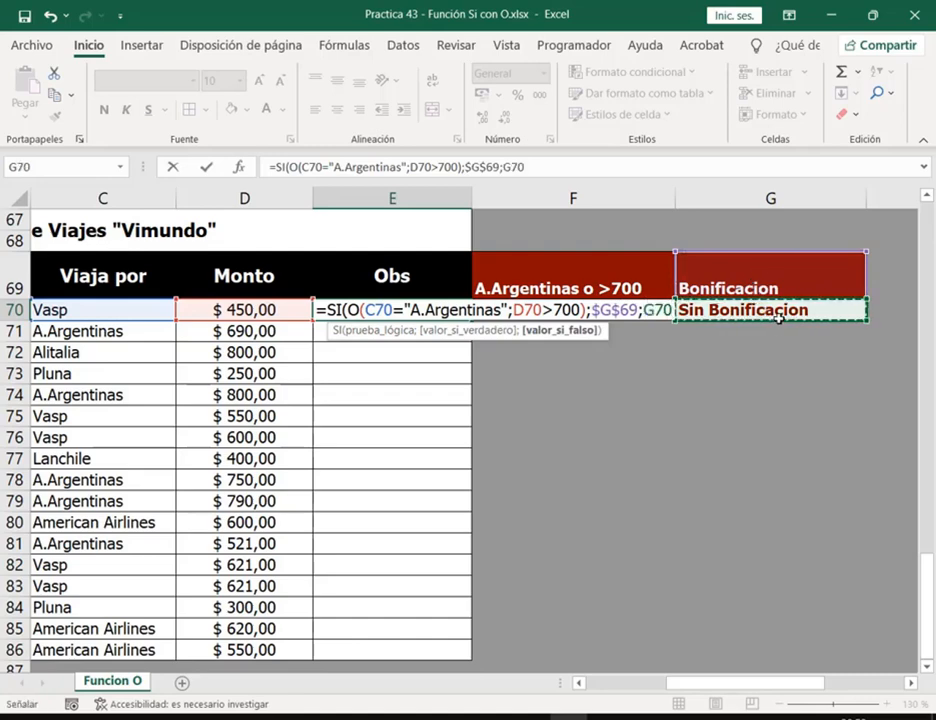
key("F4")
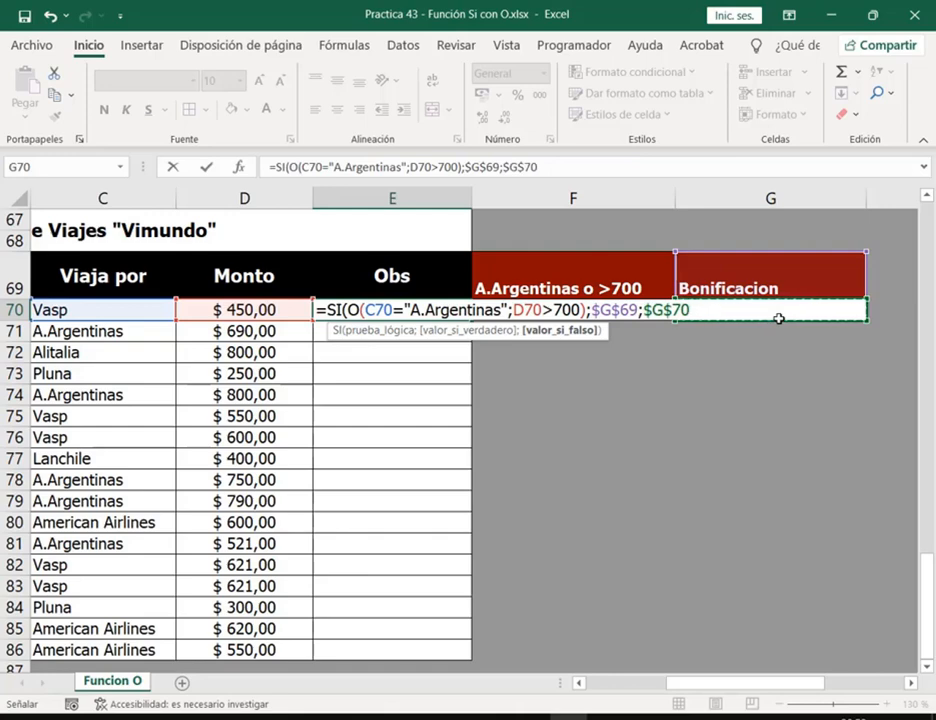
type(")")
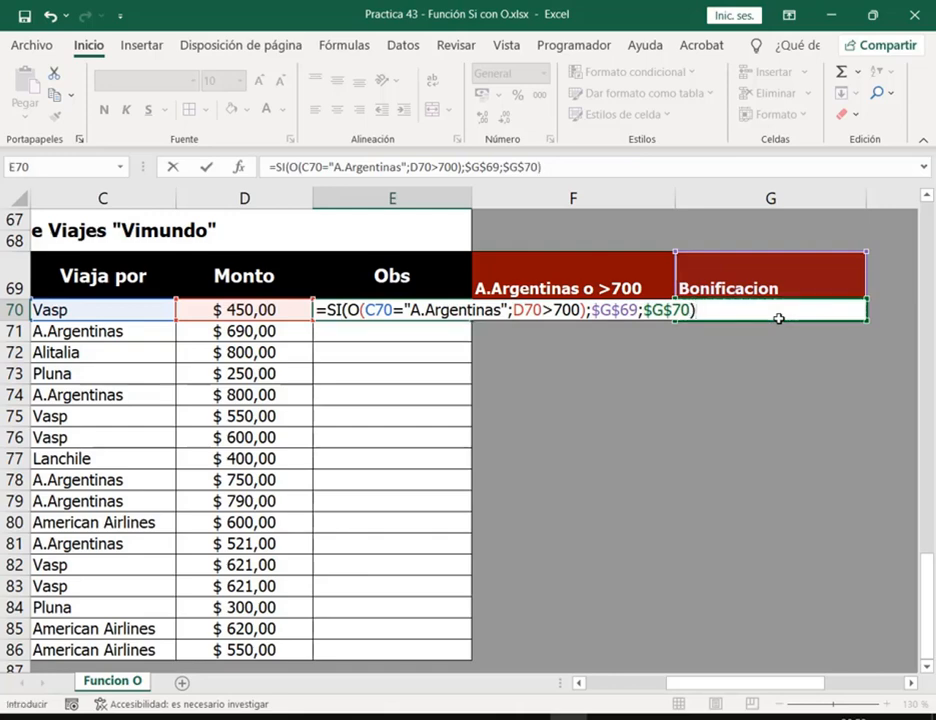
key("Return")
left_click(437, 314)
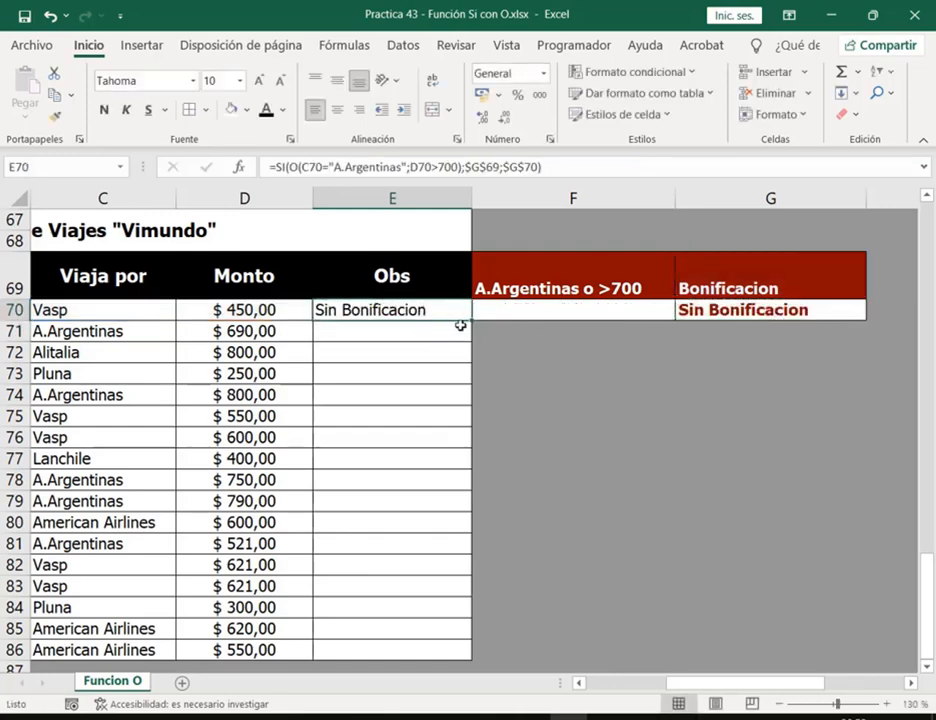
double_click(471, 319)
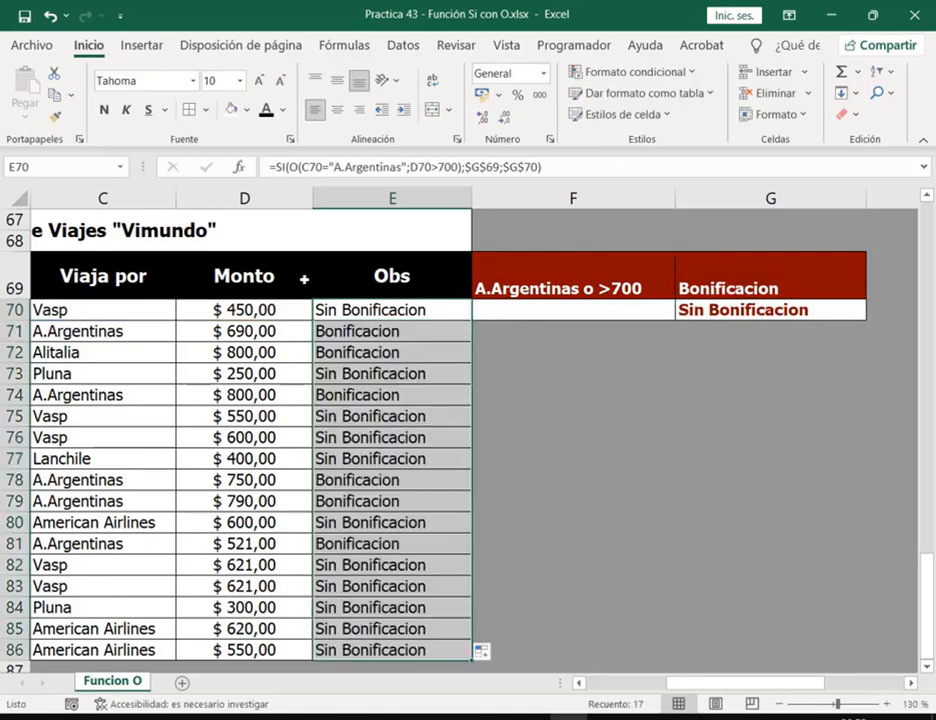
- Compare the Obs results in rows 70 and 71 with their Viaja por and Monto values
left_click(113, 314)
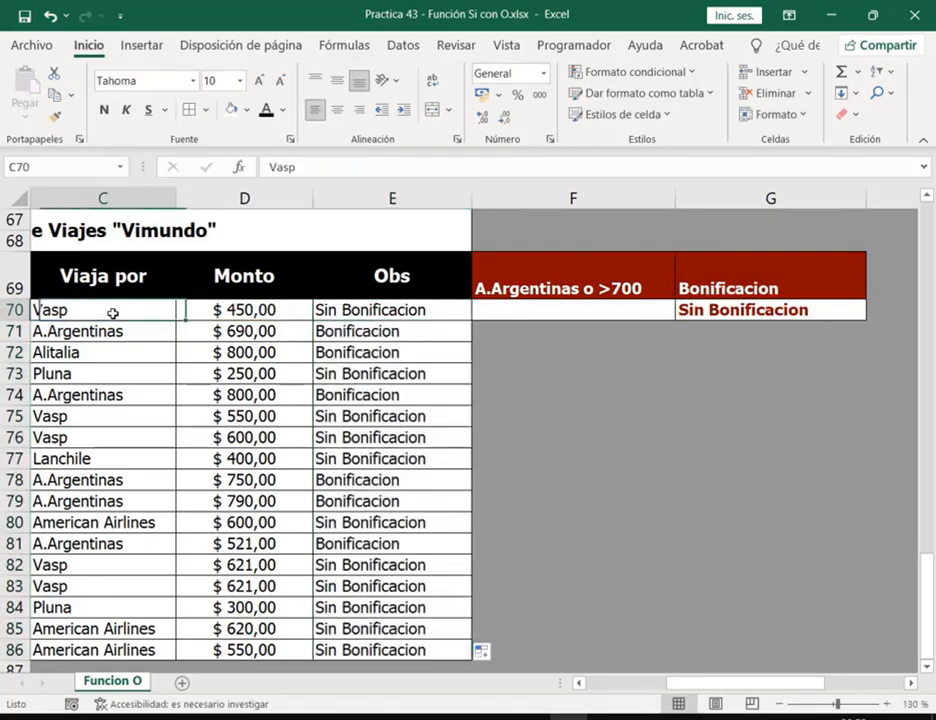
left_click(229, 311)
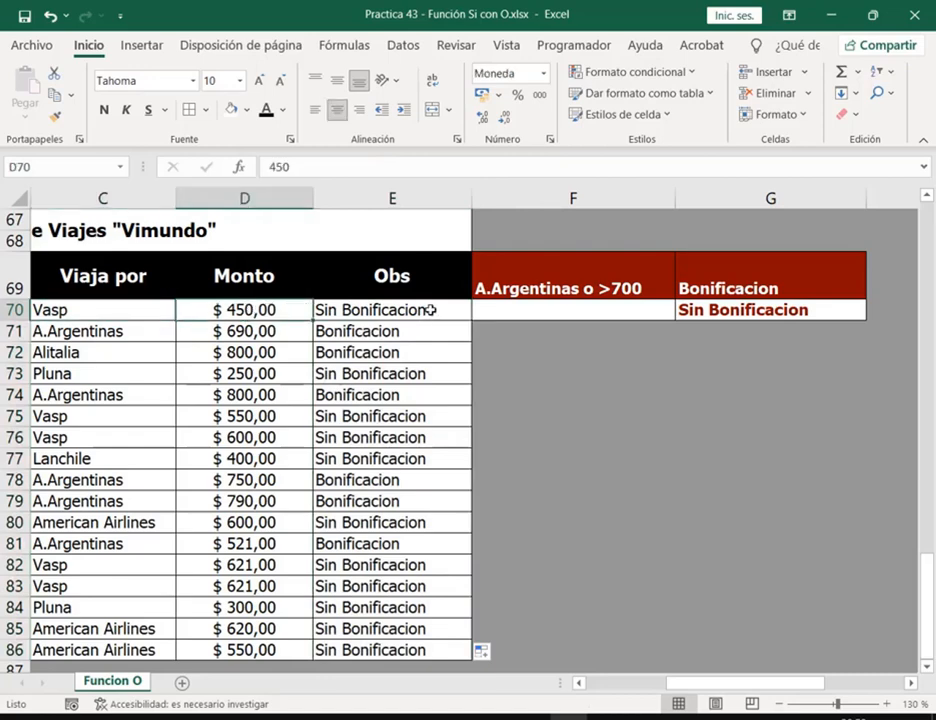
left_click(88, 330)
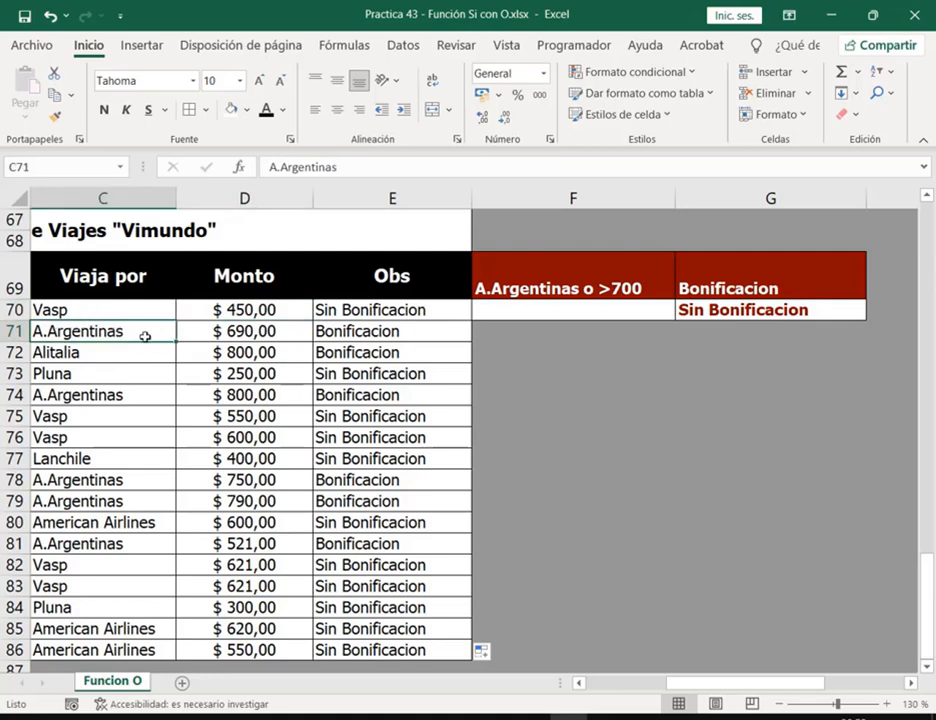
left_click(384, 330)
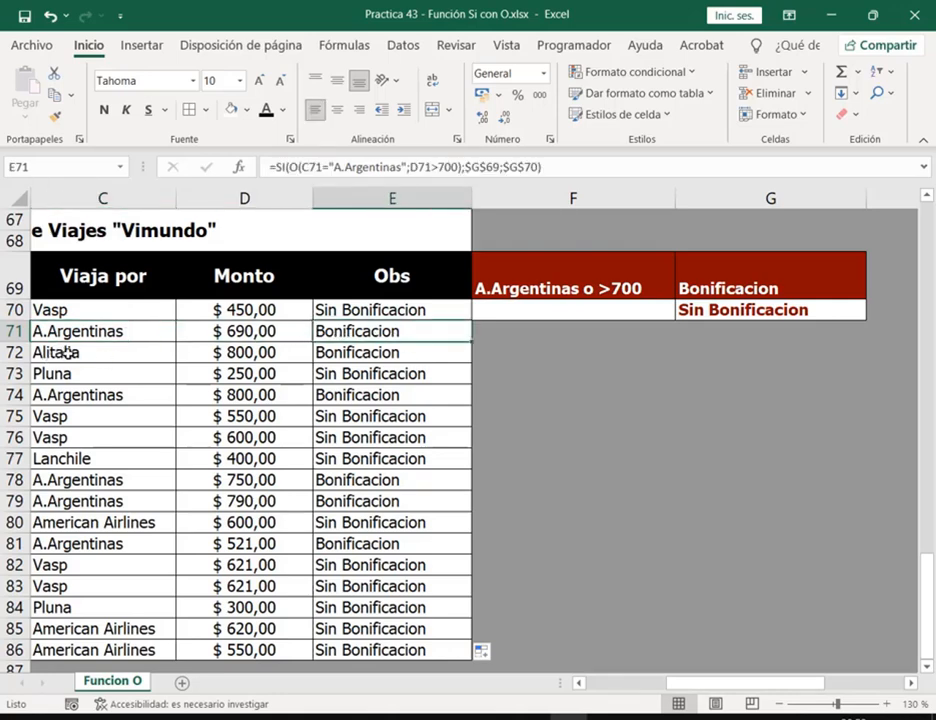
- Check the Monto in D72 against its Obs result and switch to the TP12 folder in Google Drive
left_click(282, 355)
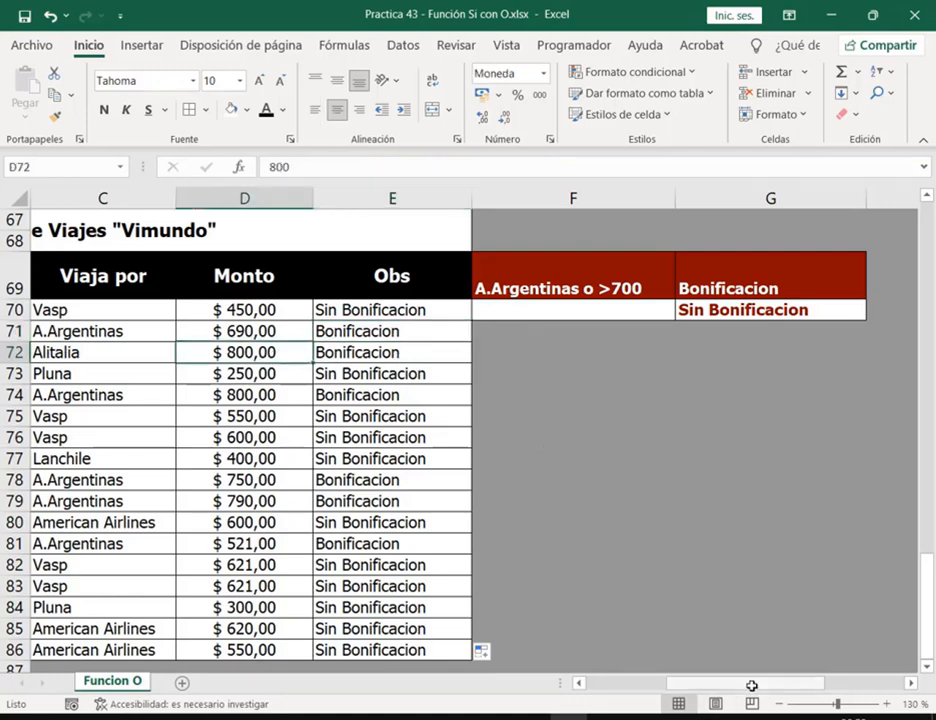
left_click_drag(752, 685, 629, 684)
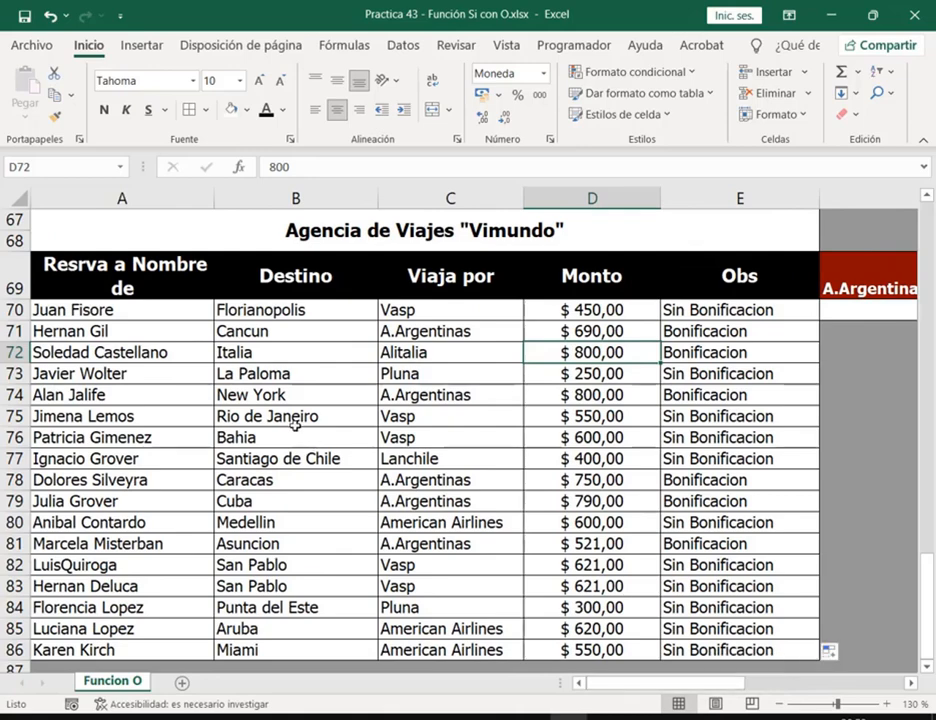
left_click(266, 716)
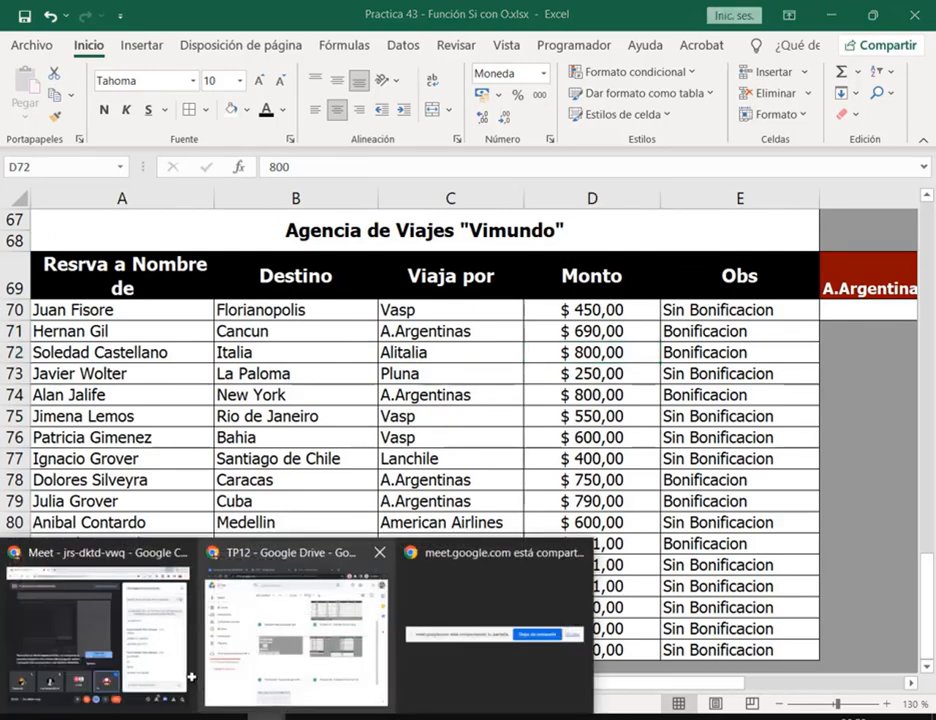
left_click(183, 655)
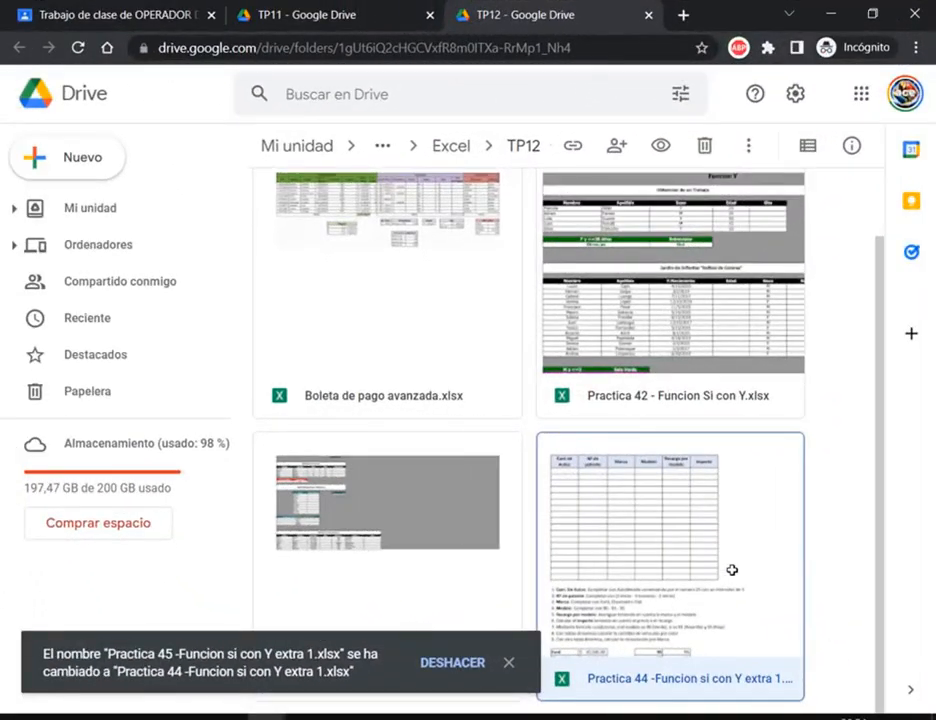
- Switch to the Excel folder in File Explorer and delete the file Practica 44 - Función Si con O vs Y.xlsx
left_click(155, 717)
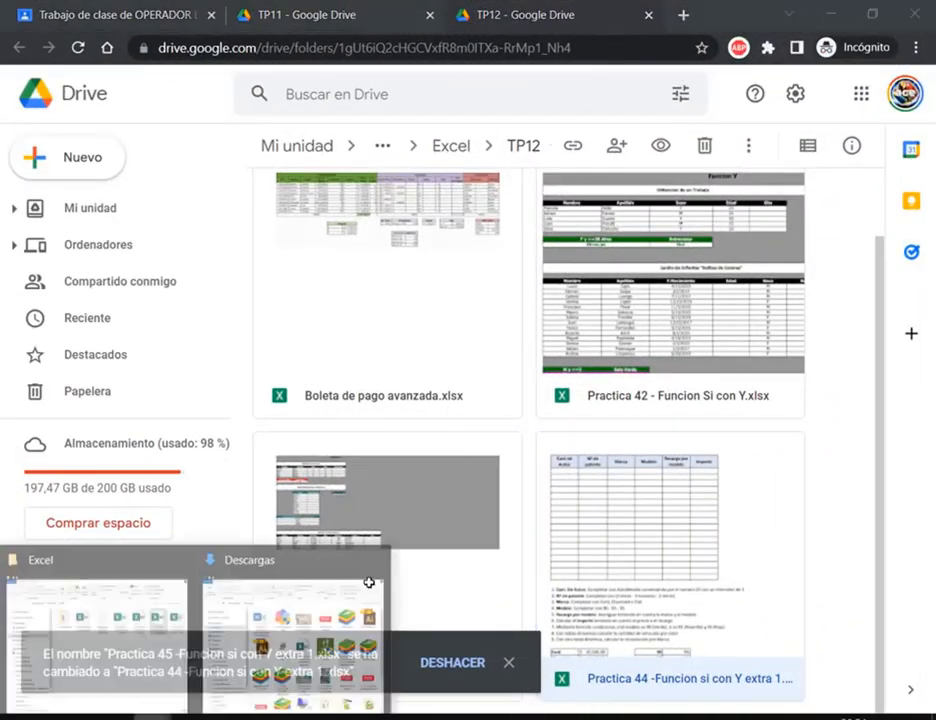
left_click(61, 647)
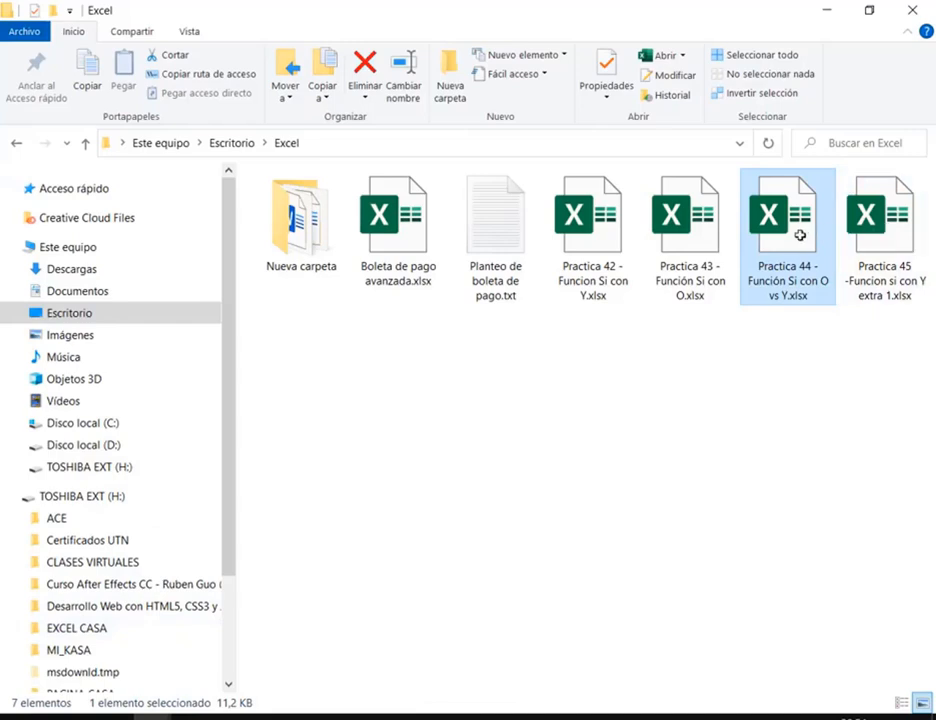
key("Delete")
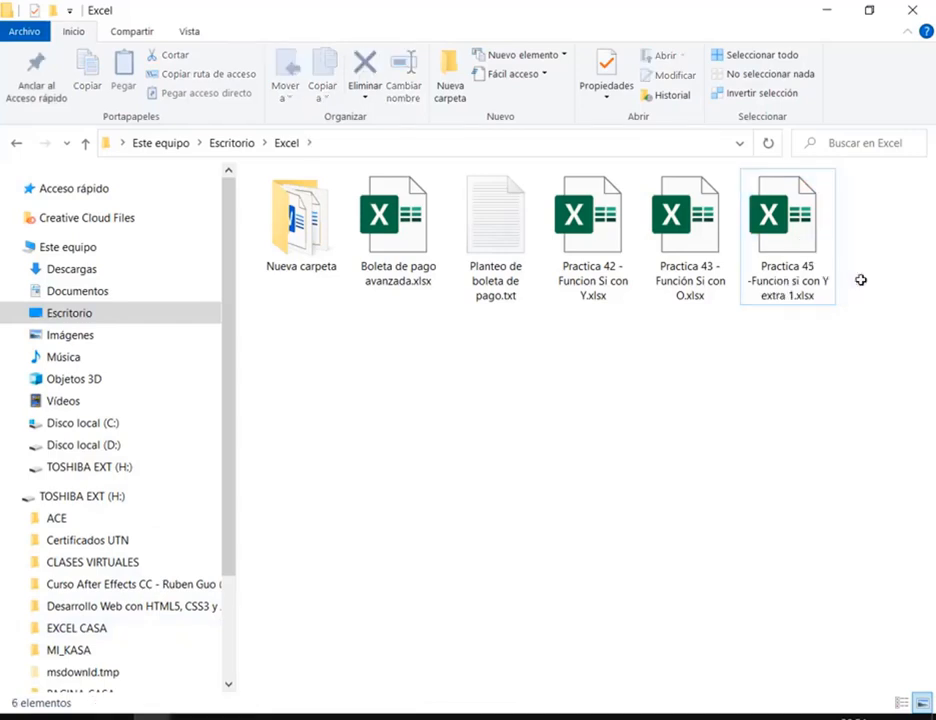
- Rename the Practica 45 workbook as Practica 44 -Funcion si con Y extra 1.xlsx and open it in Excel
left_click(819, 265)
key("F2")
left_click(817, 267)
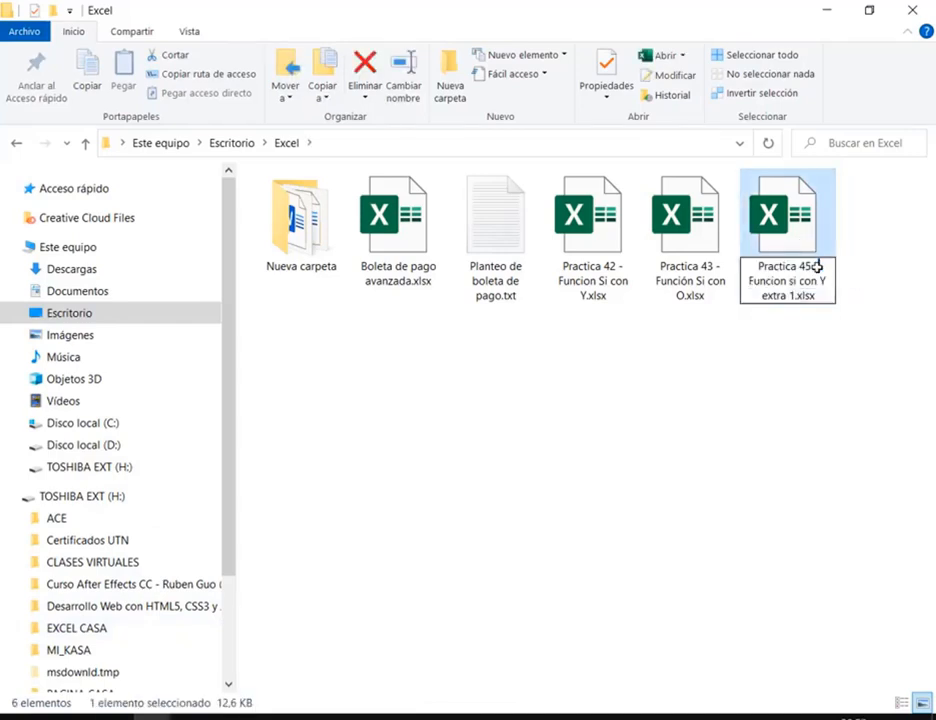
key("BackSpace")
type("4")
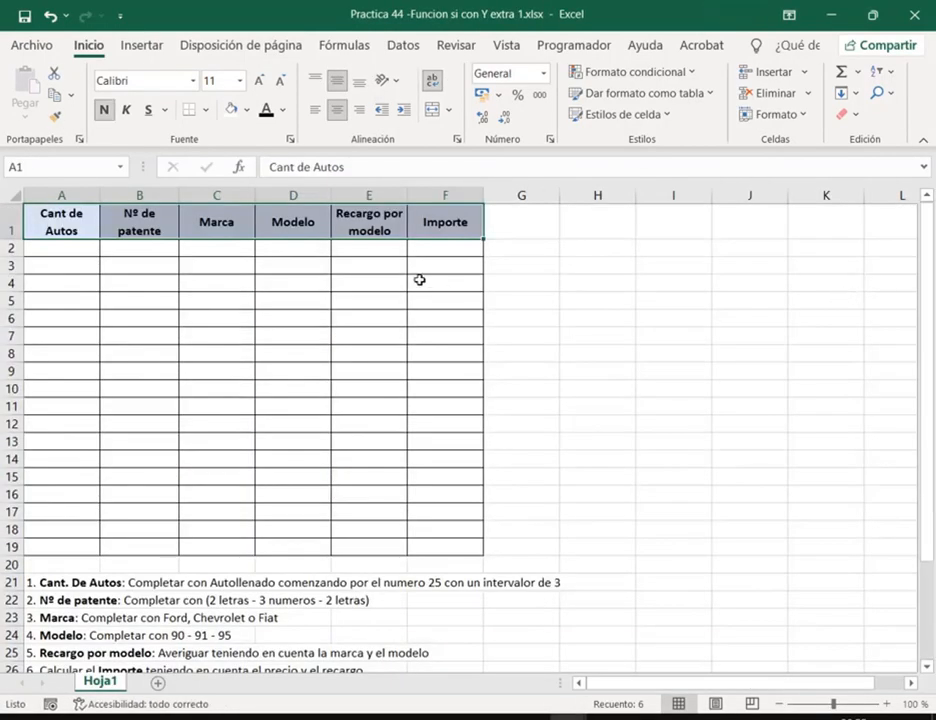
left_click(545, 284)
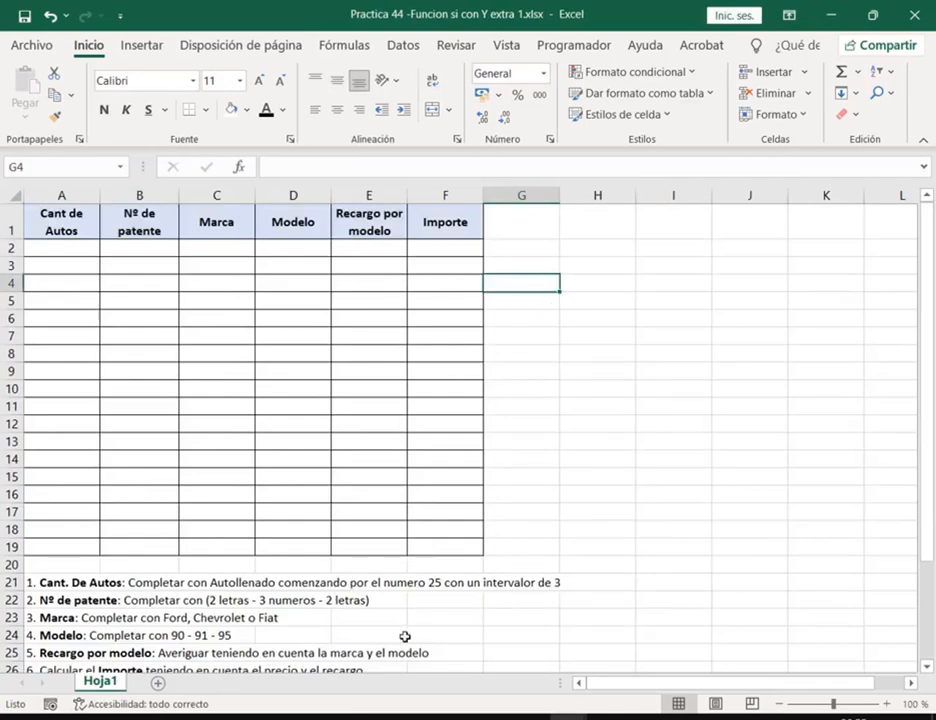
- Check the call messages in Google Meet and return to the Practica 43 workbook in Excel
mouse_move(265, 716)
left_click(173, 633)
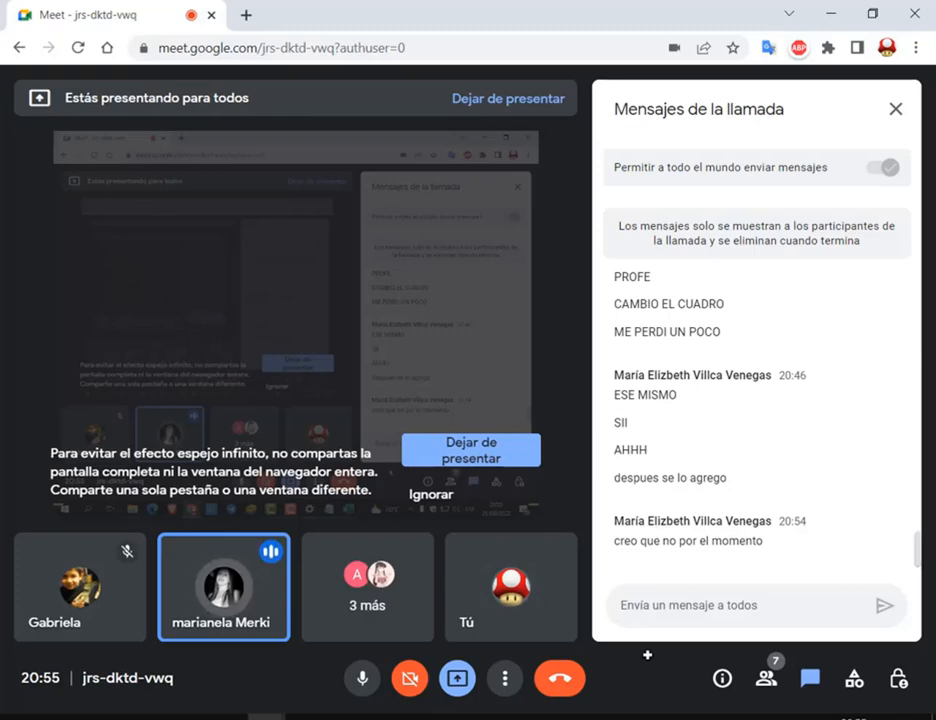
mouse_move(570, 714)
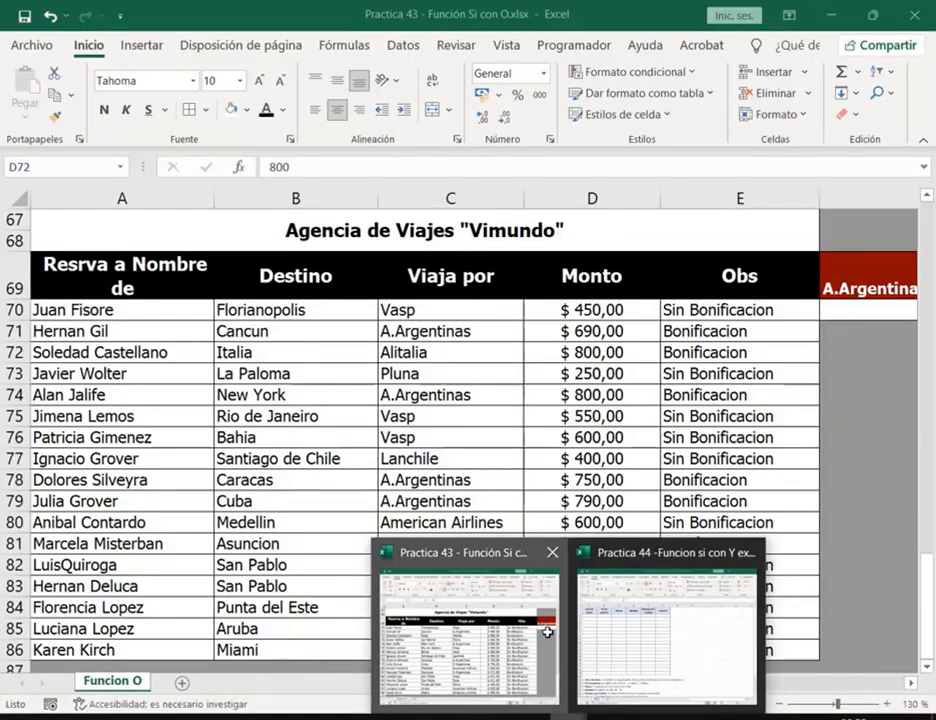
left_click(468, 635)
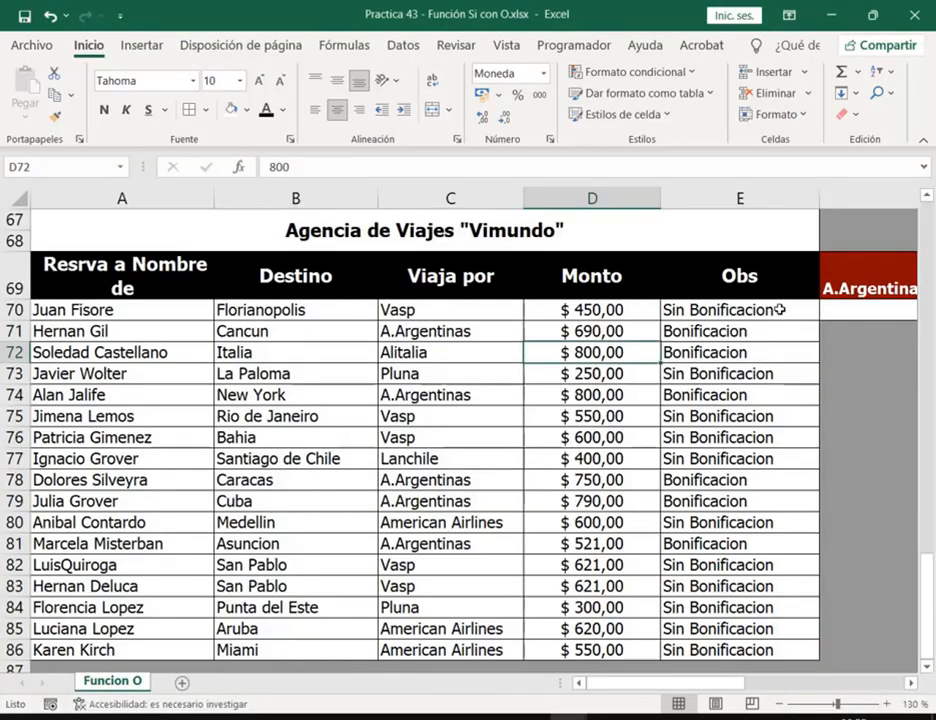
- Open the E70 formula for editing and review its O conditions and the cells it refers to
left_click(779, 310)
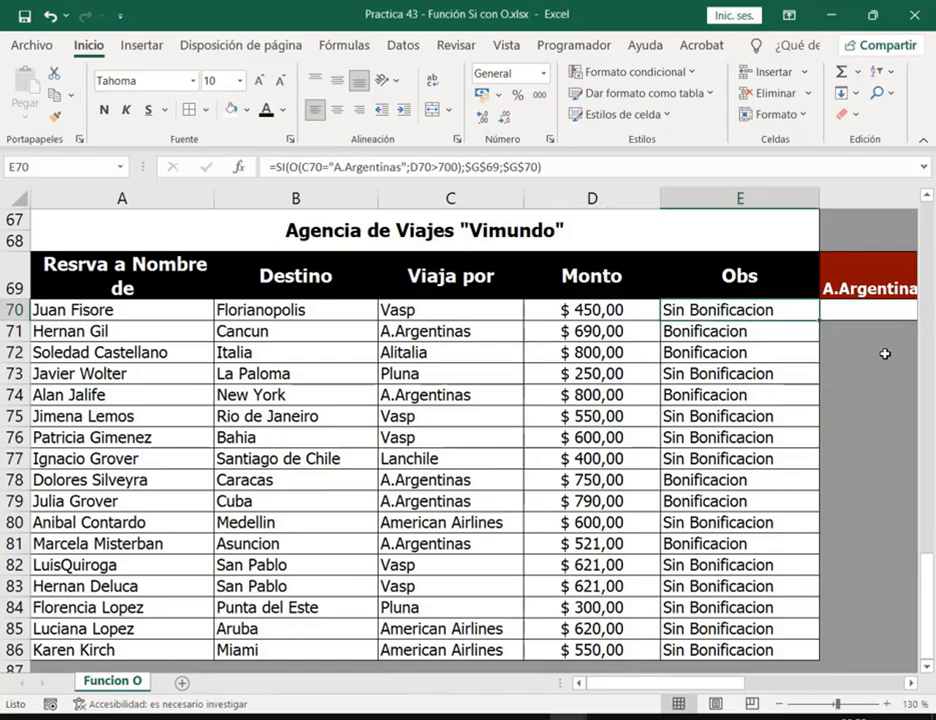
double_click(772, 310)
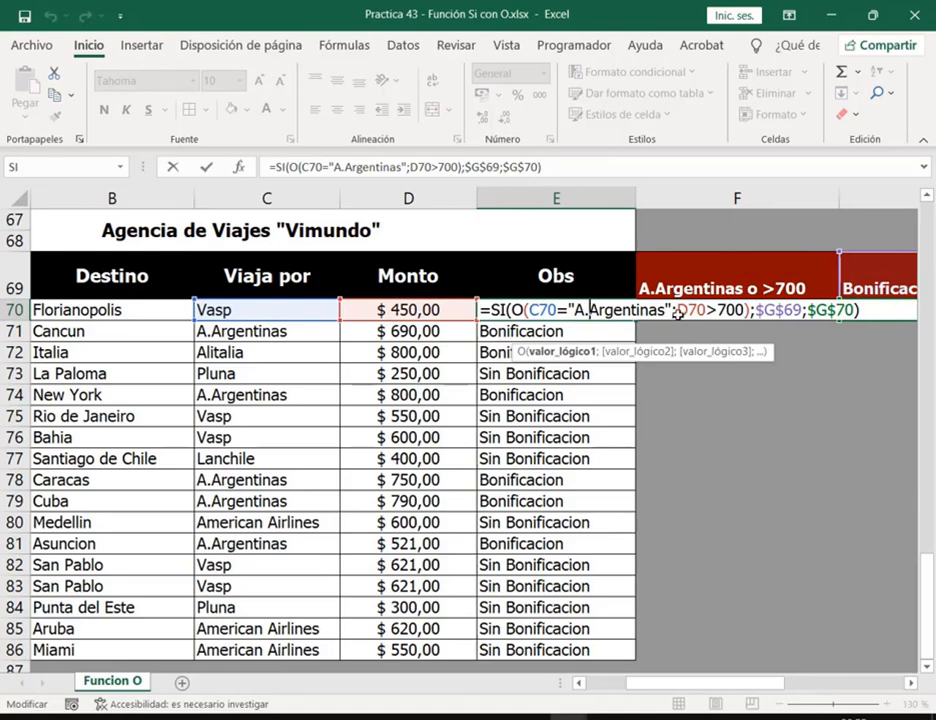
left_click(865, 310)
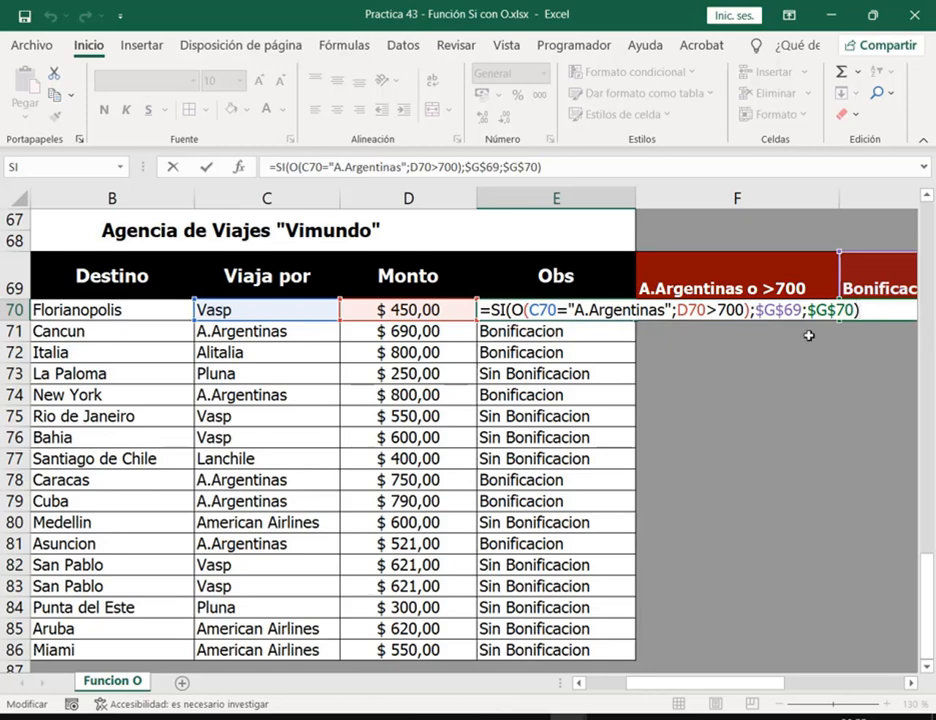
left_click_drag(664, 309, 592, 309)
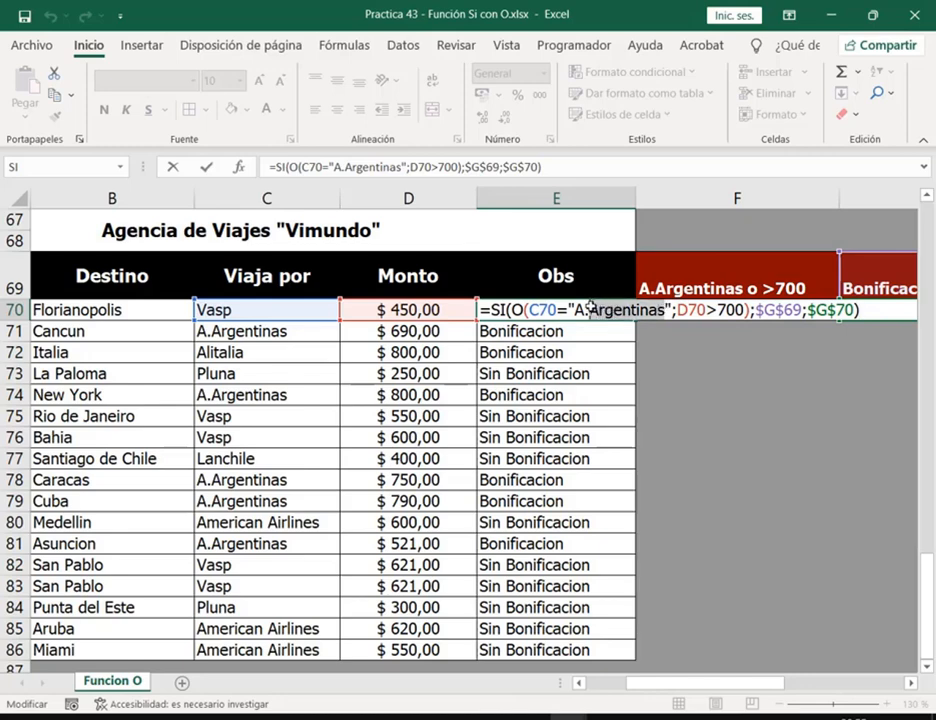
left_click(594, 308)
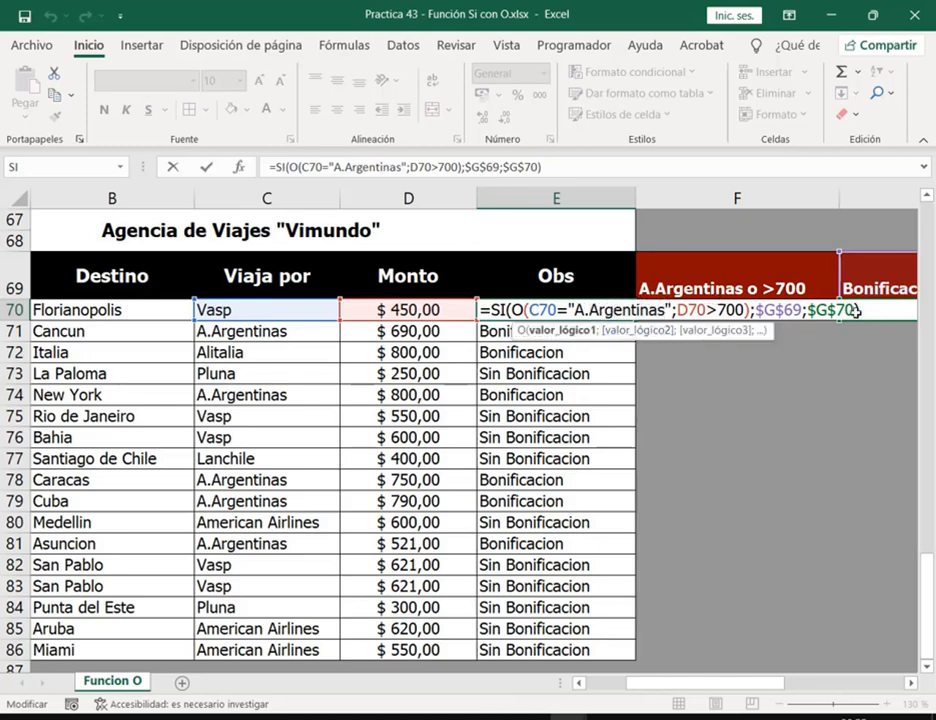
left_click(911, 683)
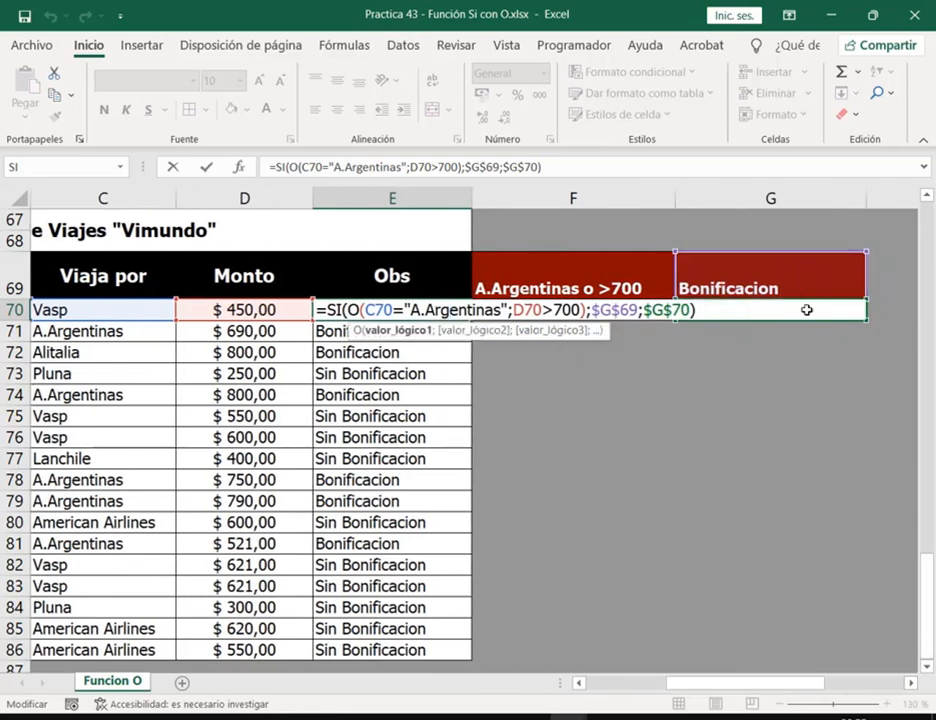
- Rewrite the condition text in the E70 formula as "A.ARGENTINAS" and copy the formula down to E86
double_click(428, 310)
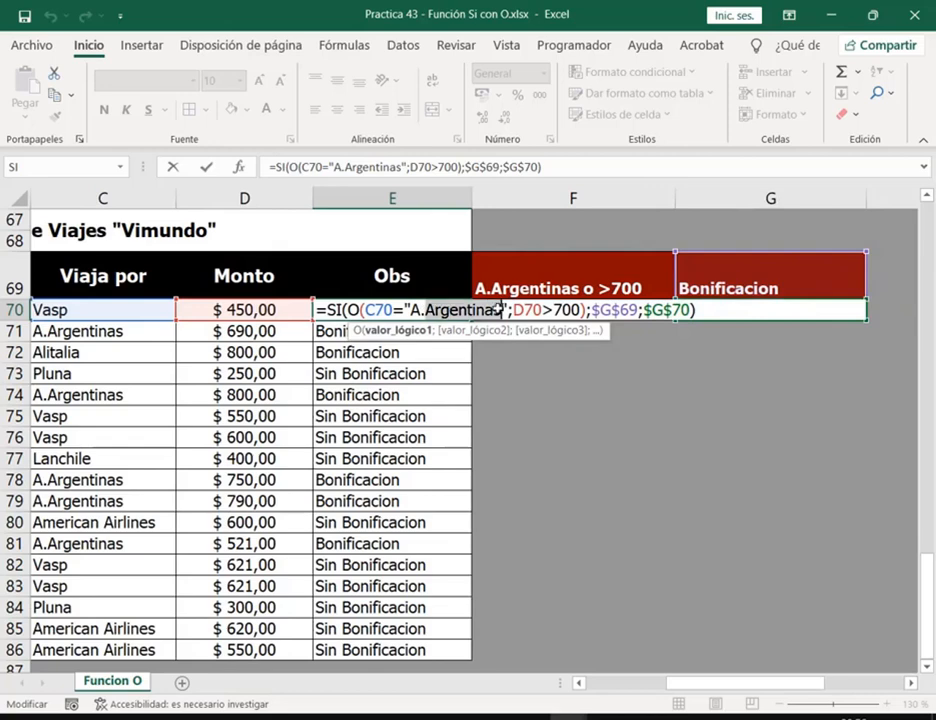
type("ARGET")
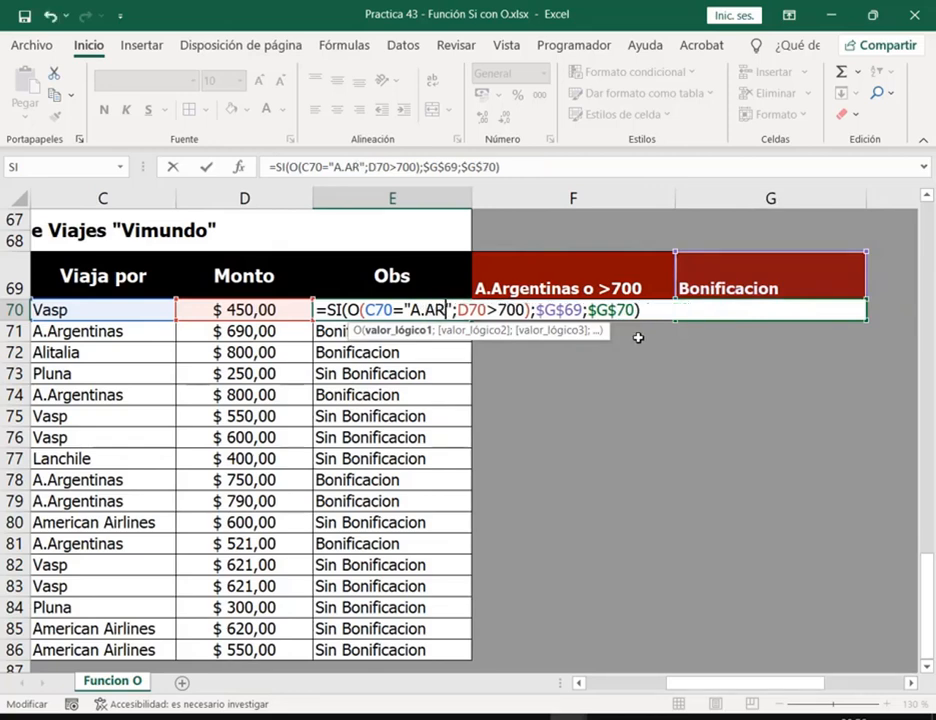
key("BackSpace")
type("NTINAS")
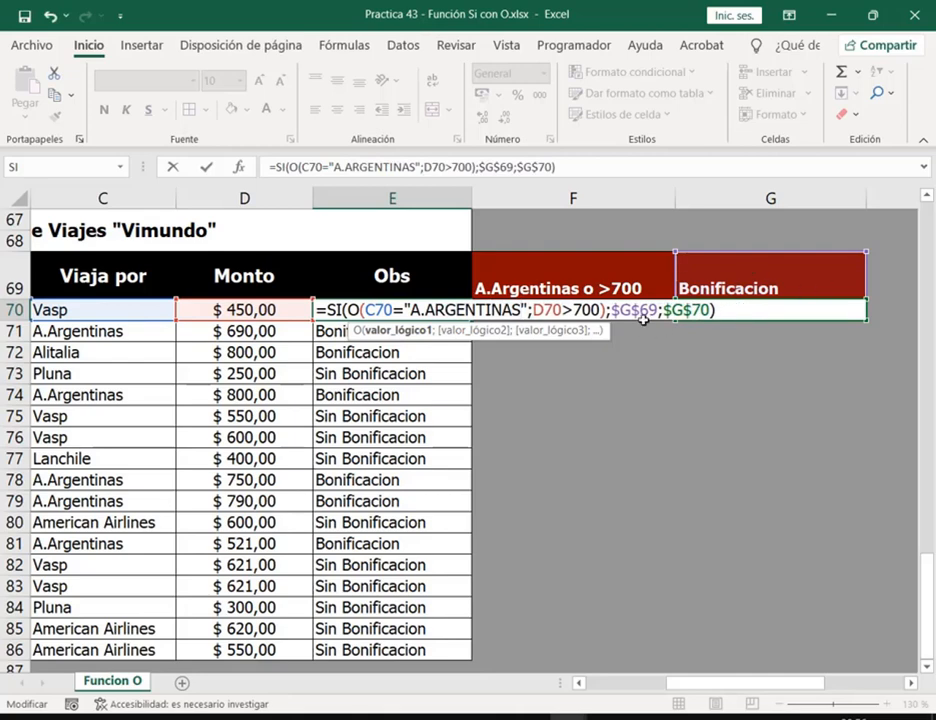
key("Return")
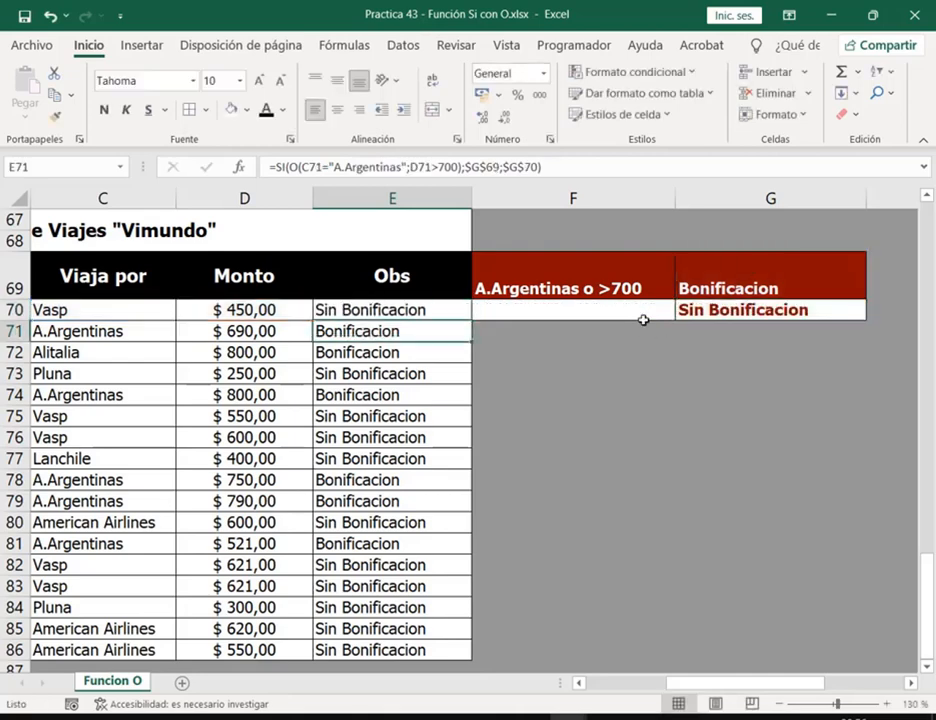
left_click(458, 318)
left_click_drag(470, 317, 414, 655)
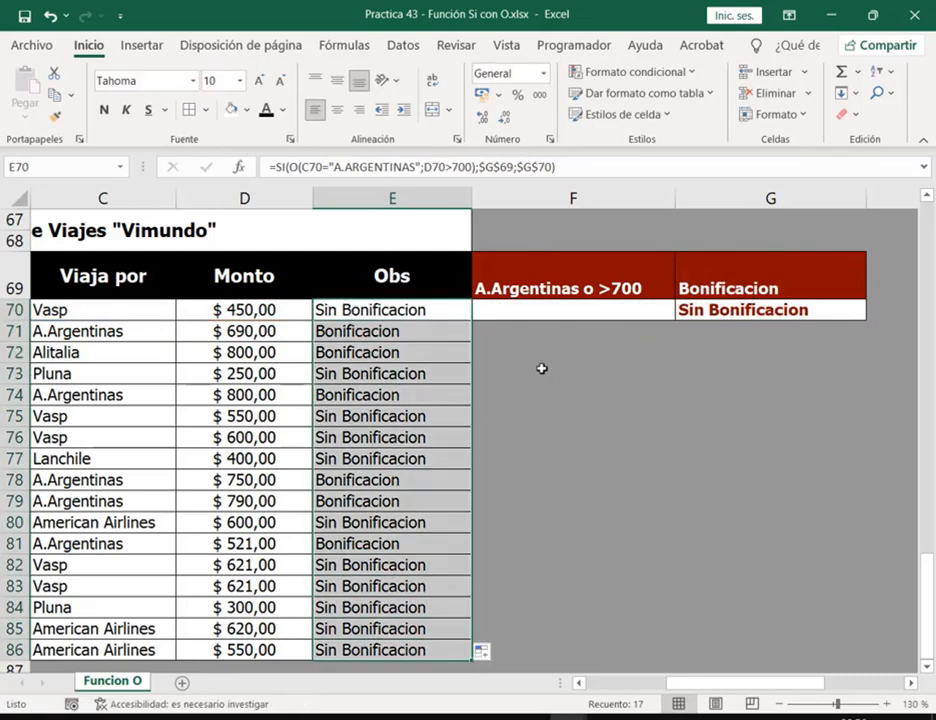
- Change the condition text in the E70 formula to "A ARGENTINAS", with a space for the dot, and copy it down to E86
double_click(416, 310)
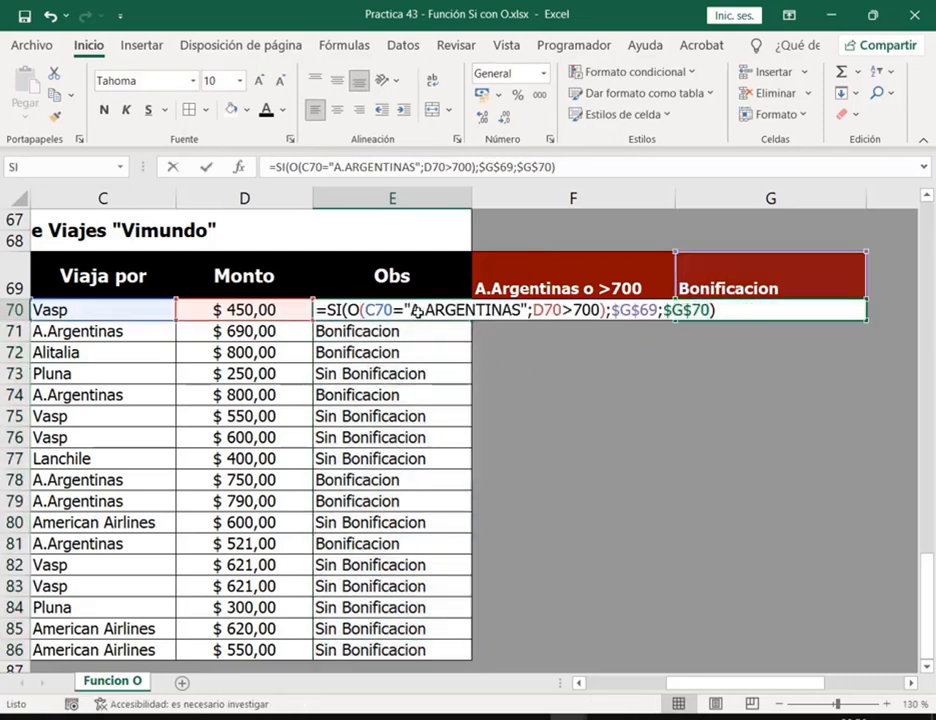
left_click(762, 308)
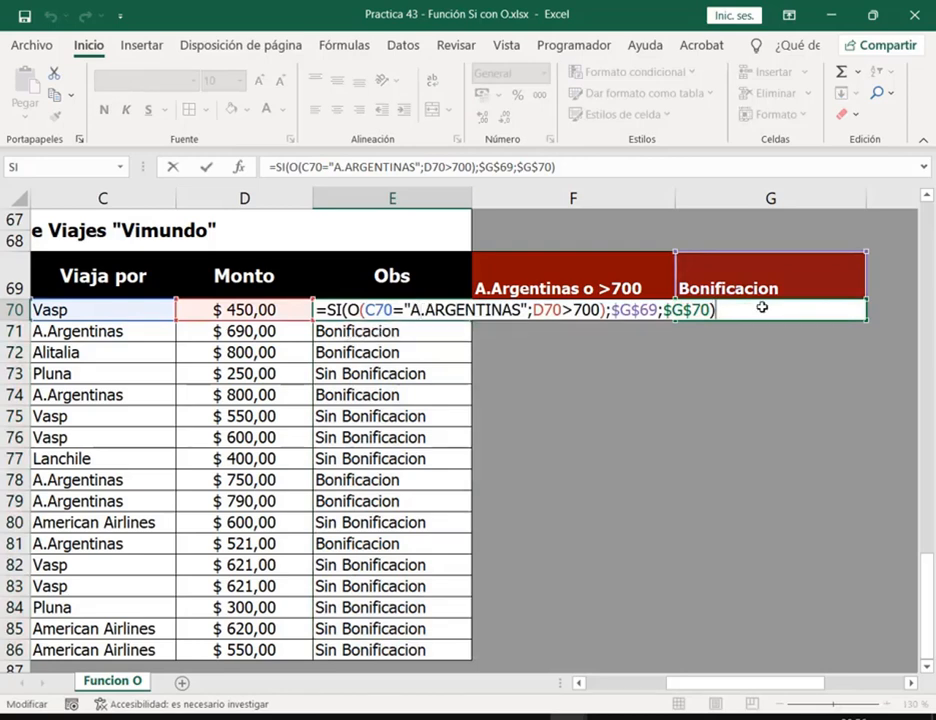
left_click(423, 310)
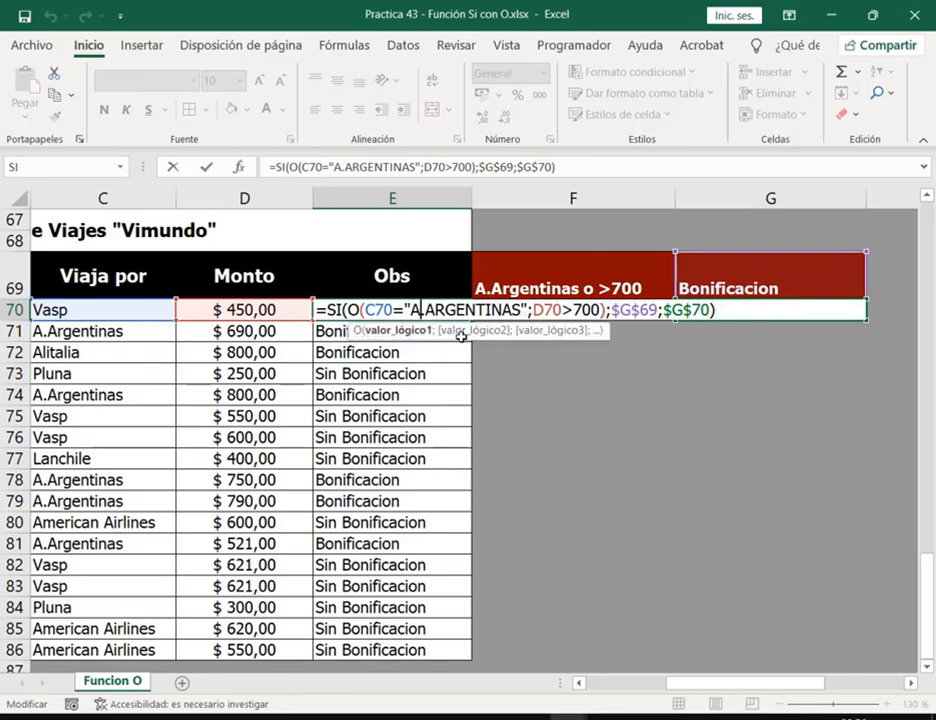
key("Delete")
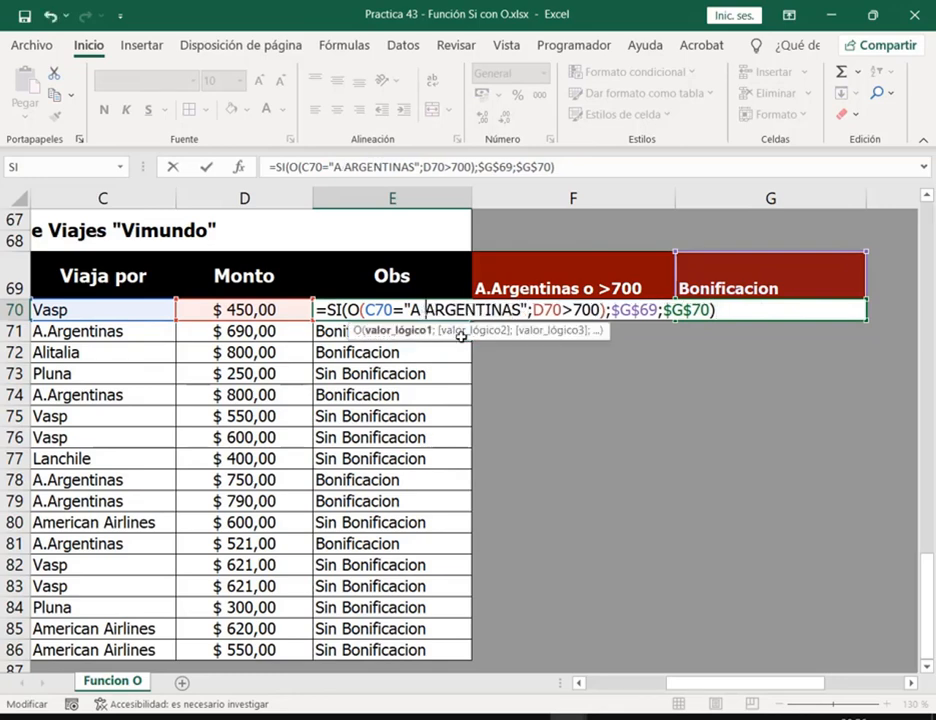
key("Return")
left_click(463, 312)
left_click_drag(468, 319, 447, 659)
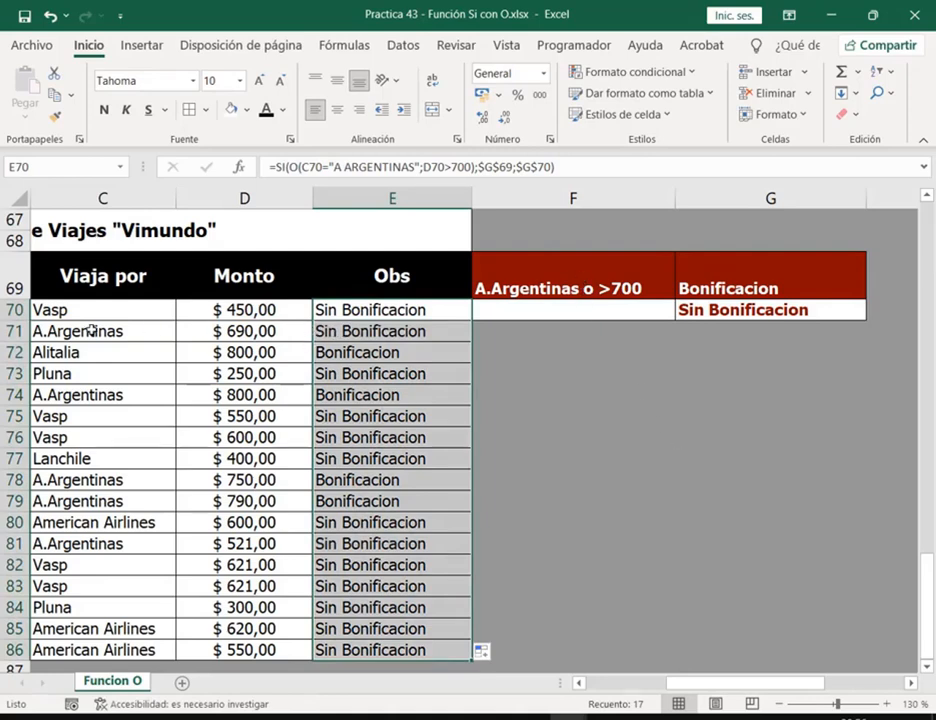
- Inspect the copied formula in E71, and undo the copy down and the "A ARGENTINAS" change in E70
left_click(401, 334)
double_click(401, 334)
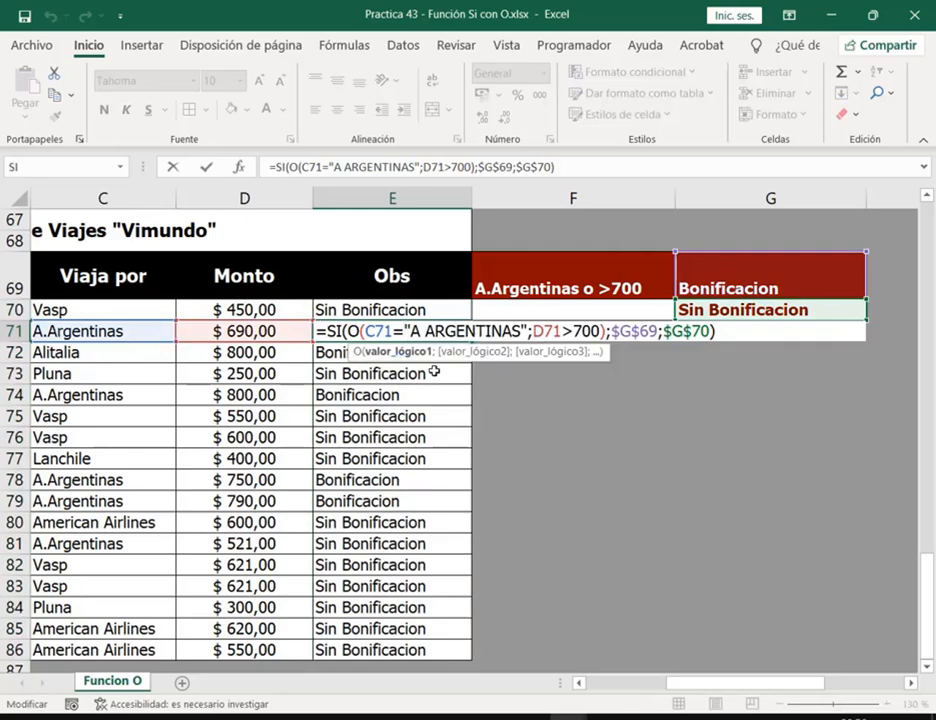
key("Return")
left_click(426, 334)
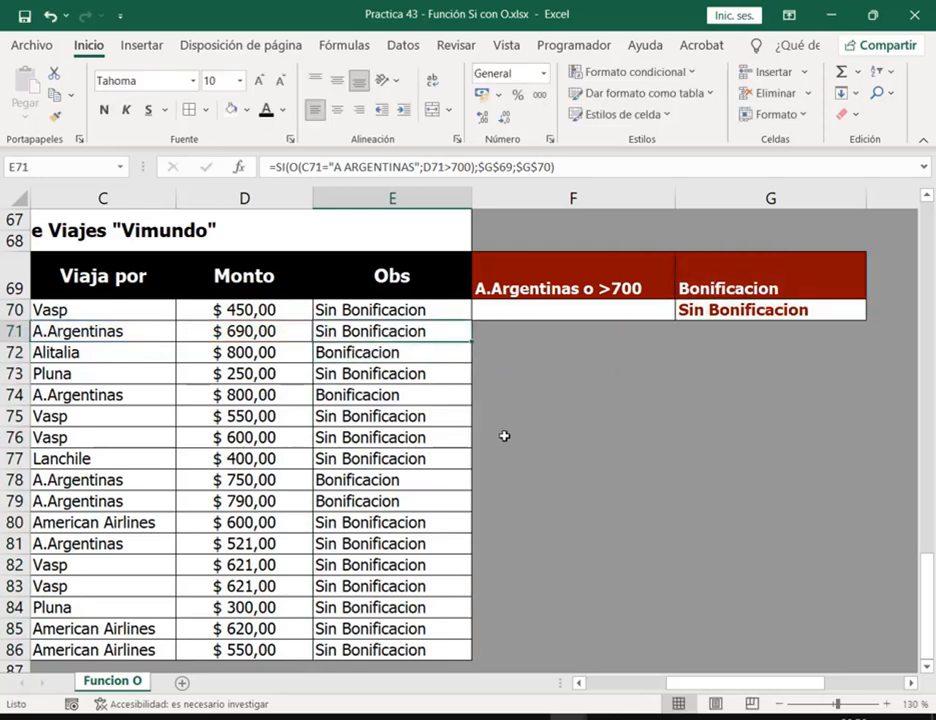
left_click(50, 16)
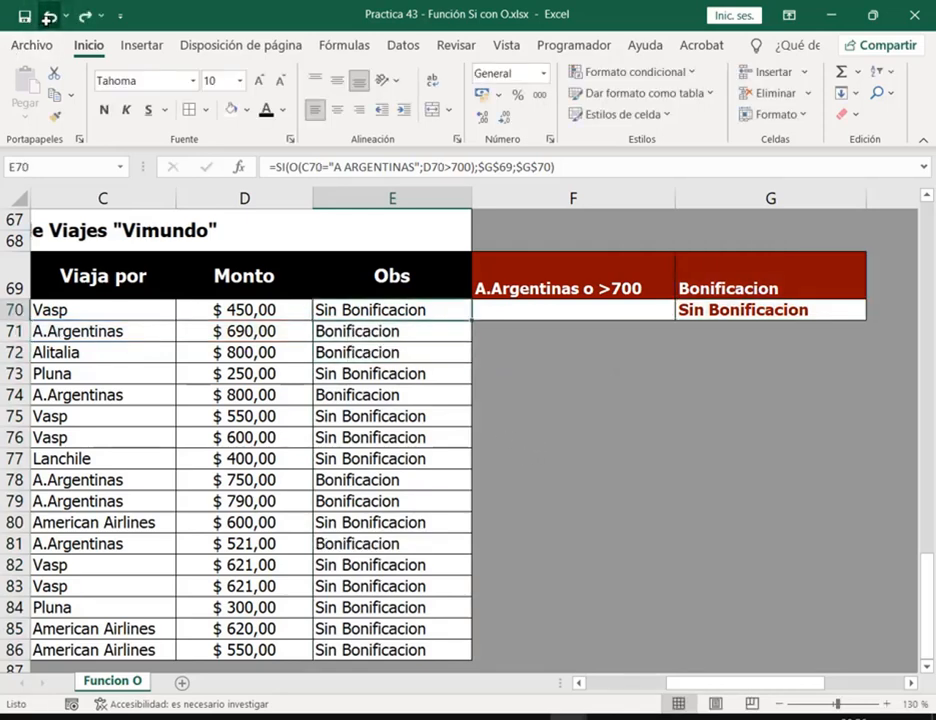
left_click(50, 16)
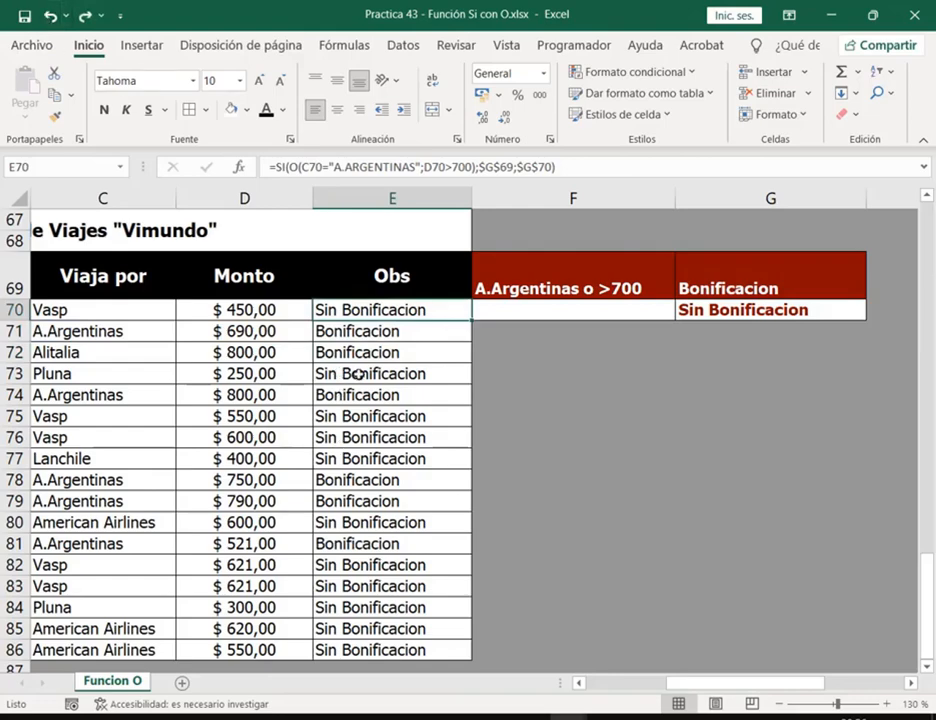